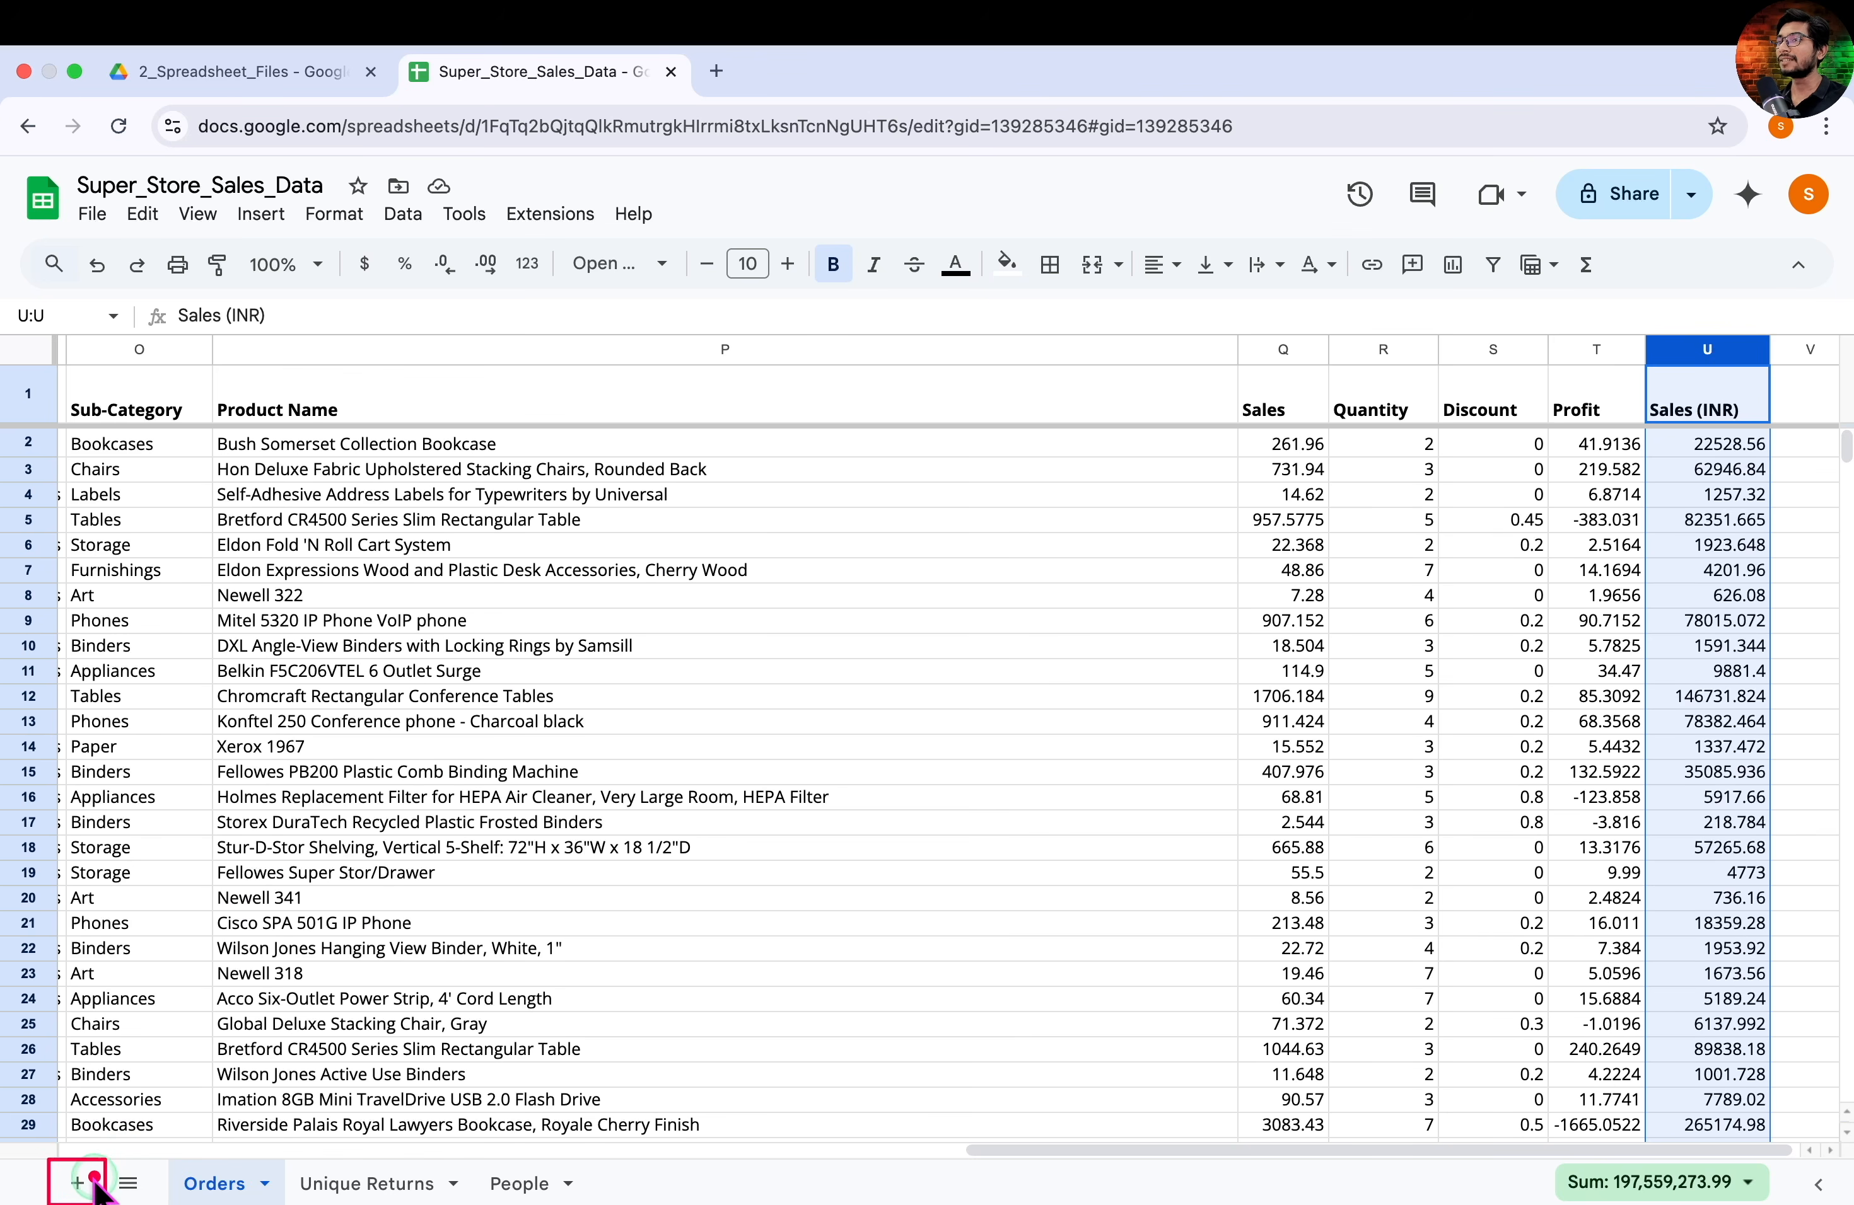
Add a new sheet to the workbook and name it "Simple Sum Calculations"
left_click(87, 1182)
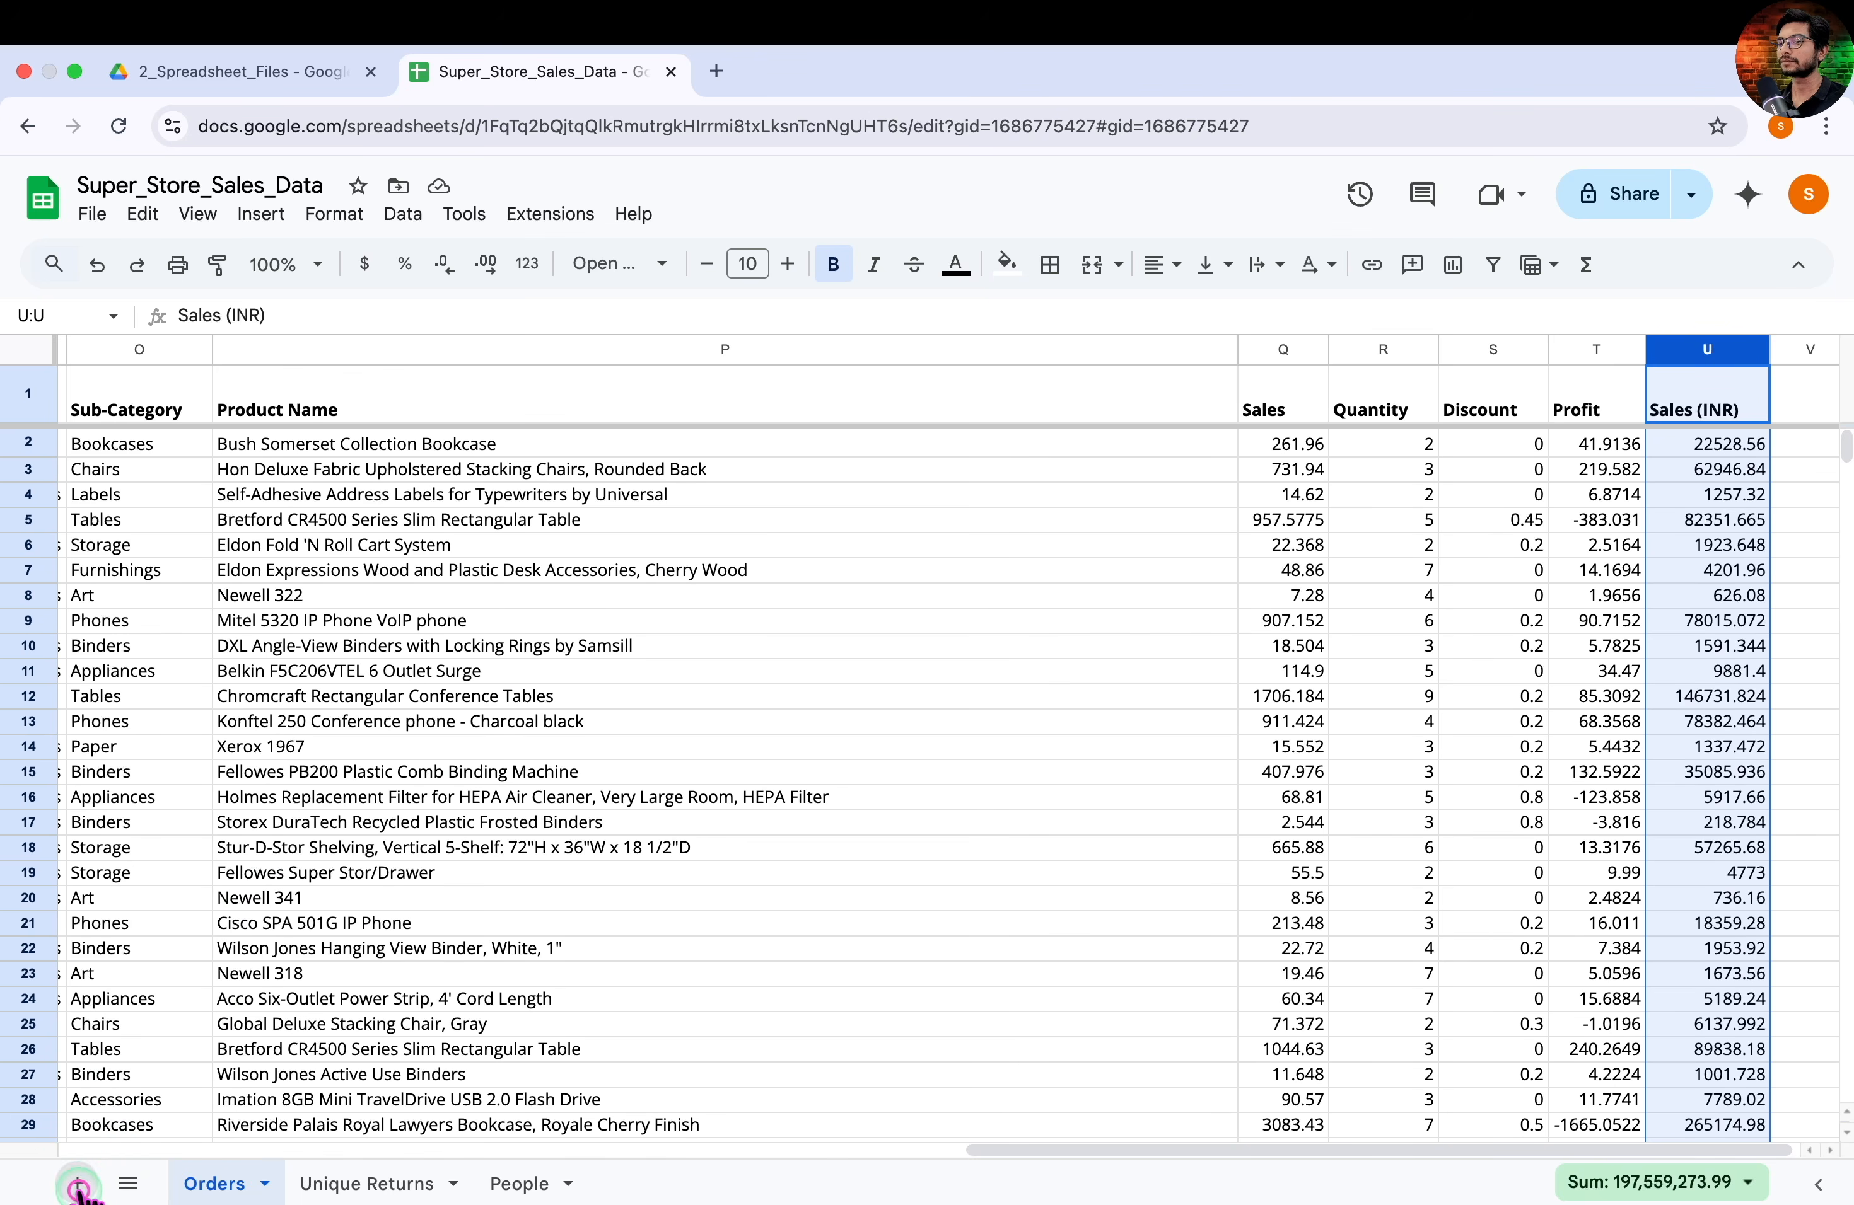
double_click(357, 1183)
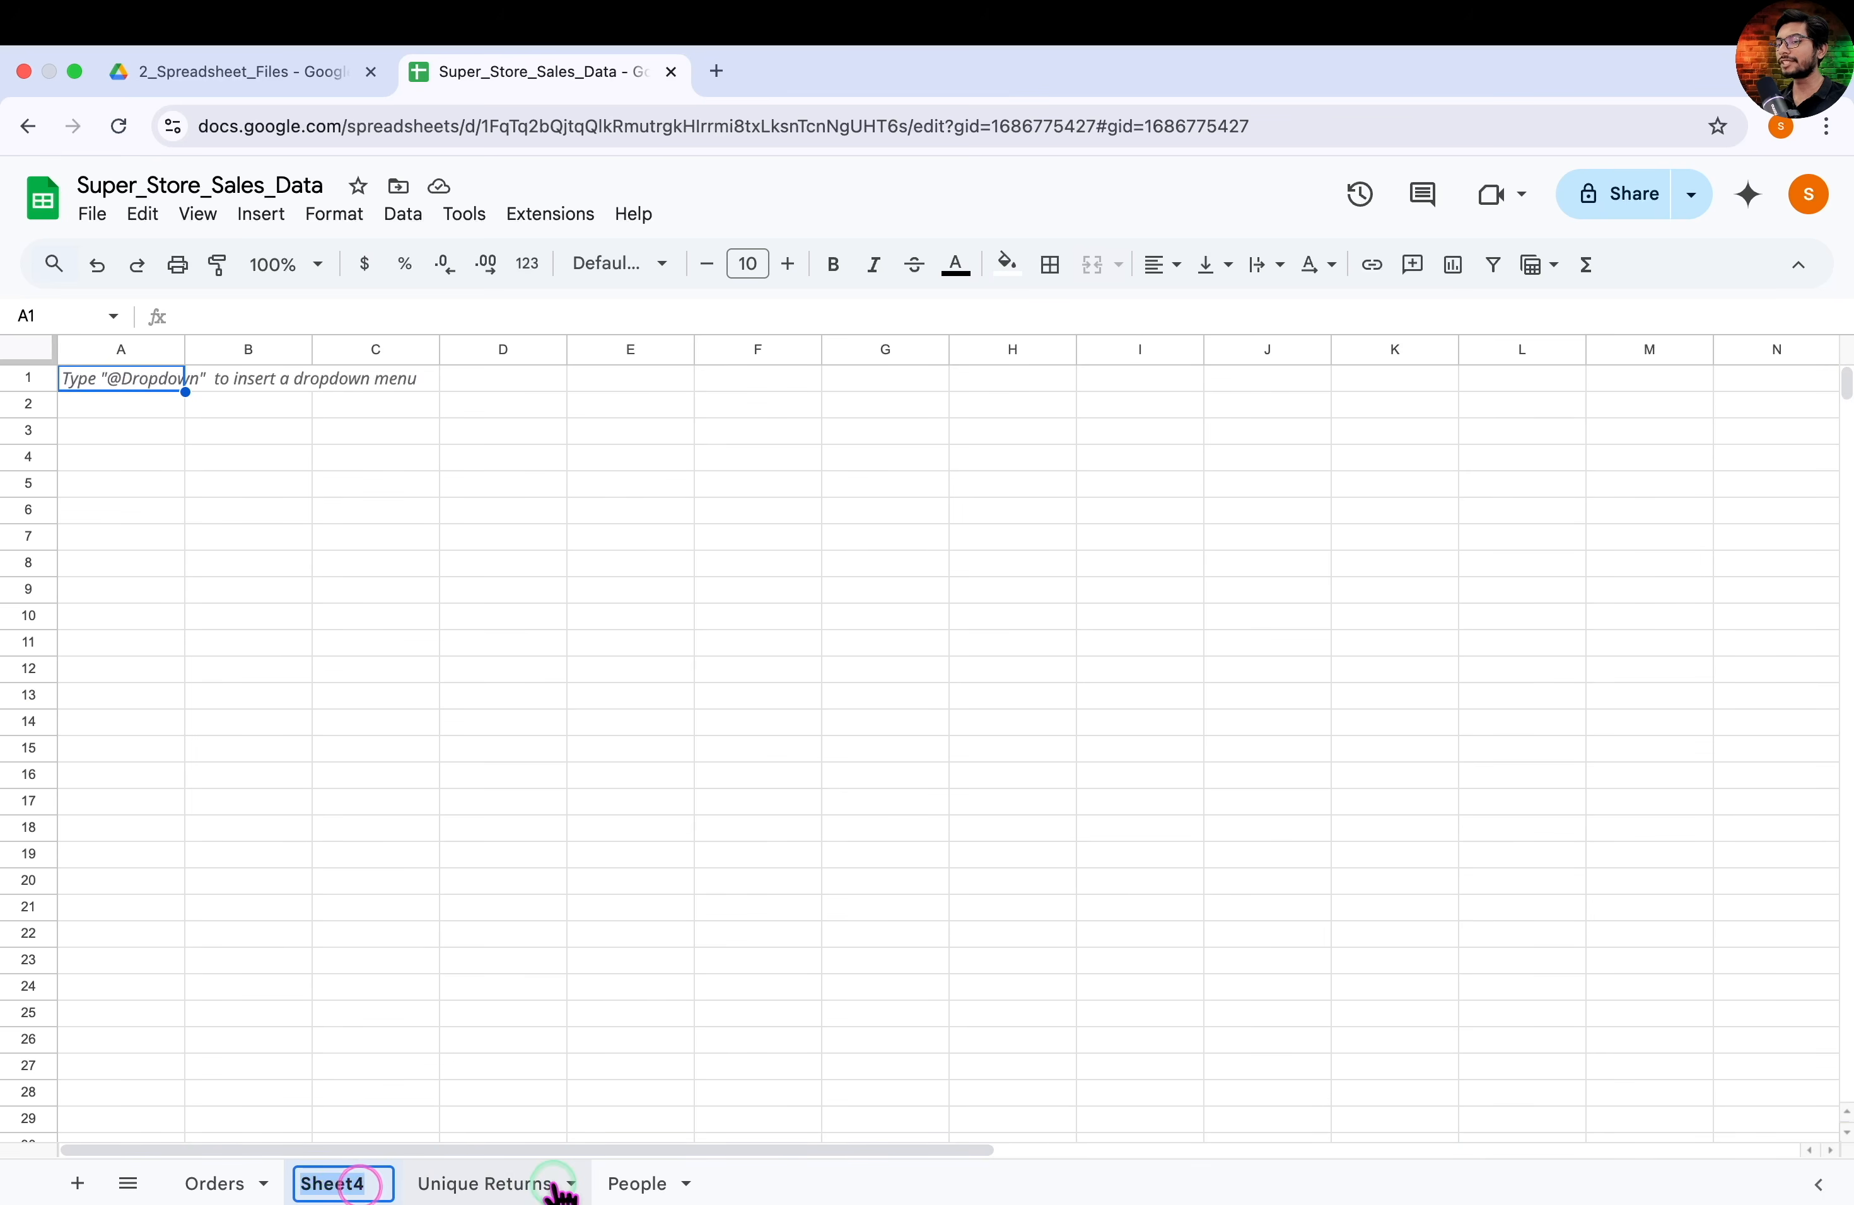
type("Simple Sum Calculations")
key("Return")
left_click(435, 1092)
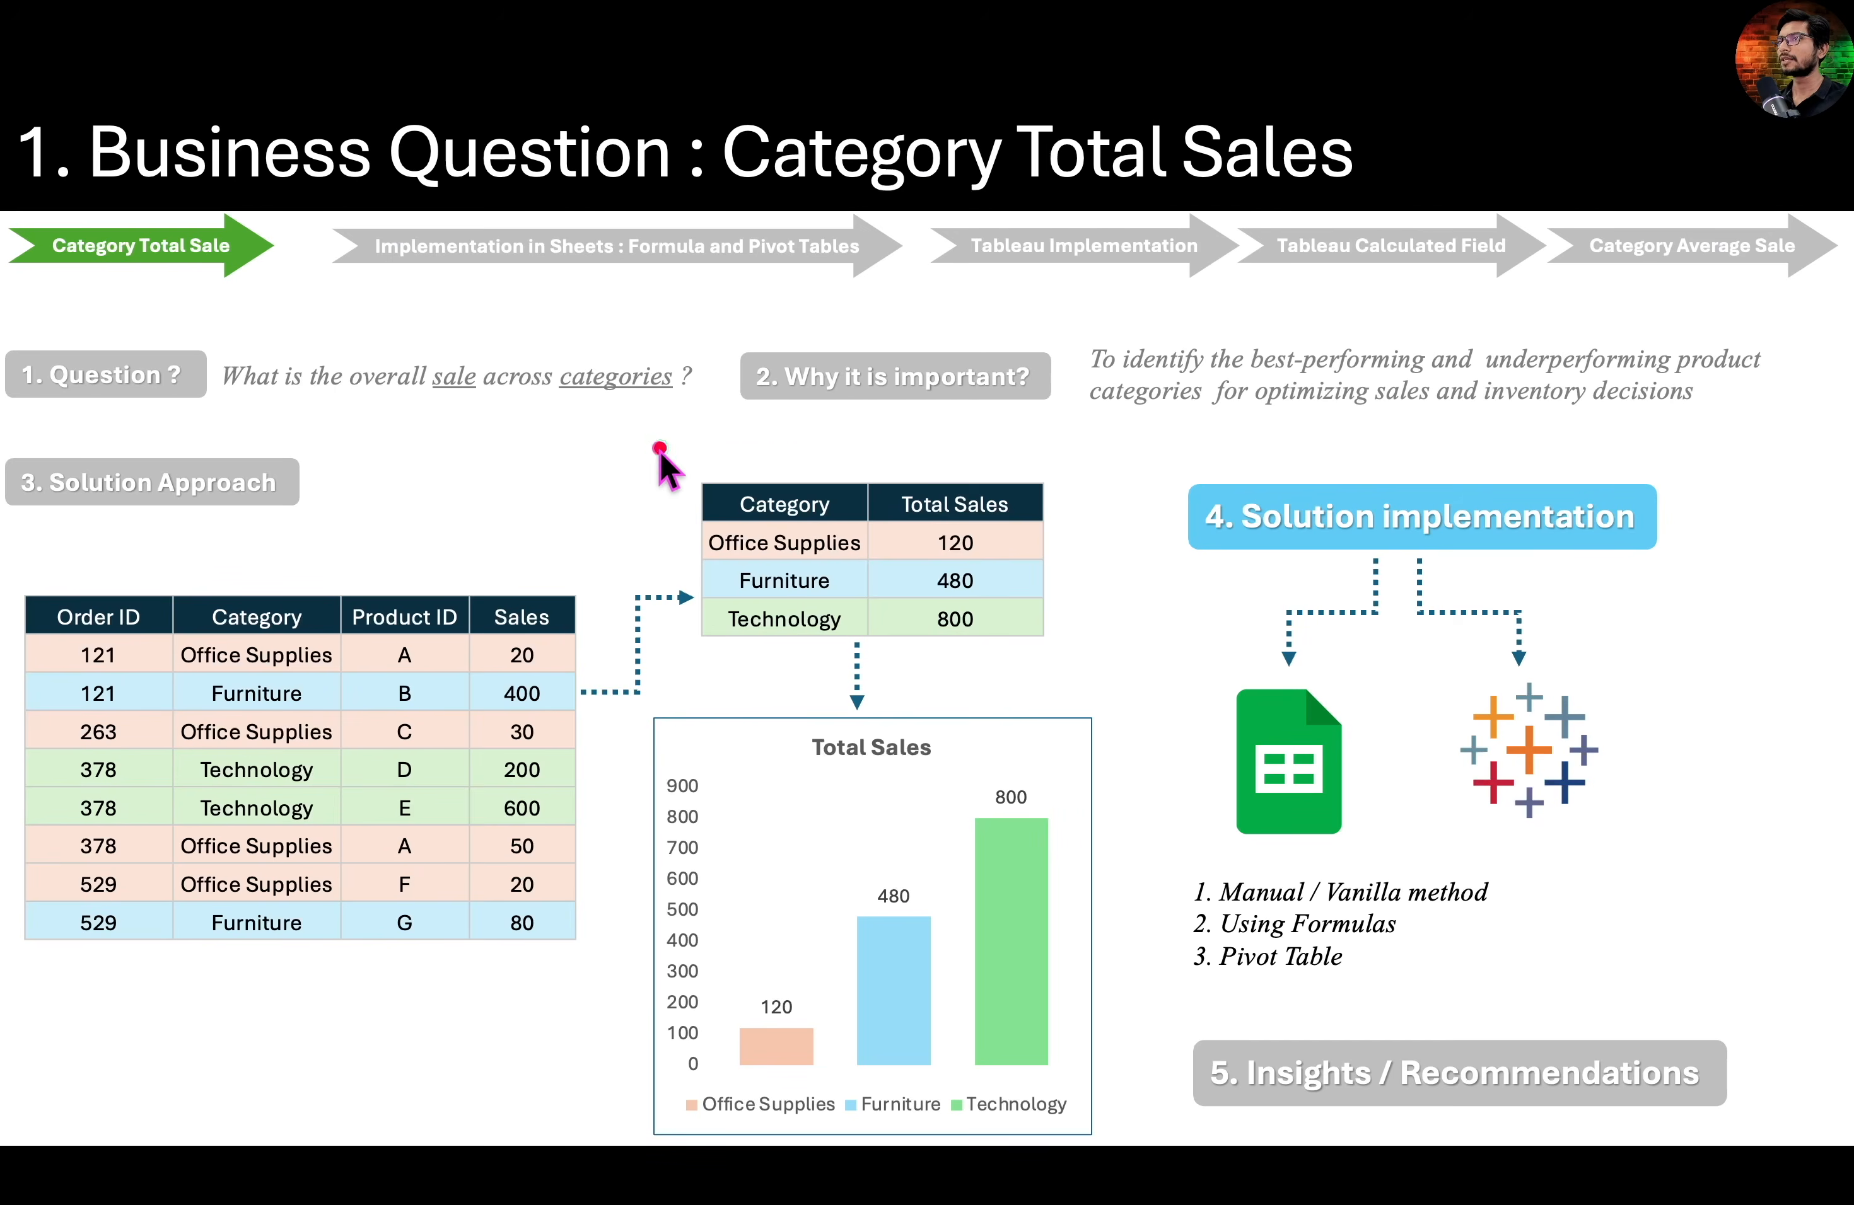
mouse_move(660, 448)
left_mouse_down()
mouse_move(997, 671)
mouse_move(1057, 689)
mouse_move(1062, 673)
left_mouse_up()
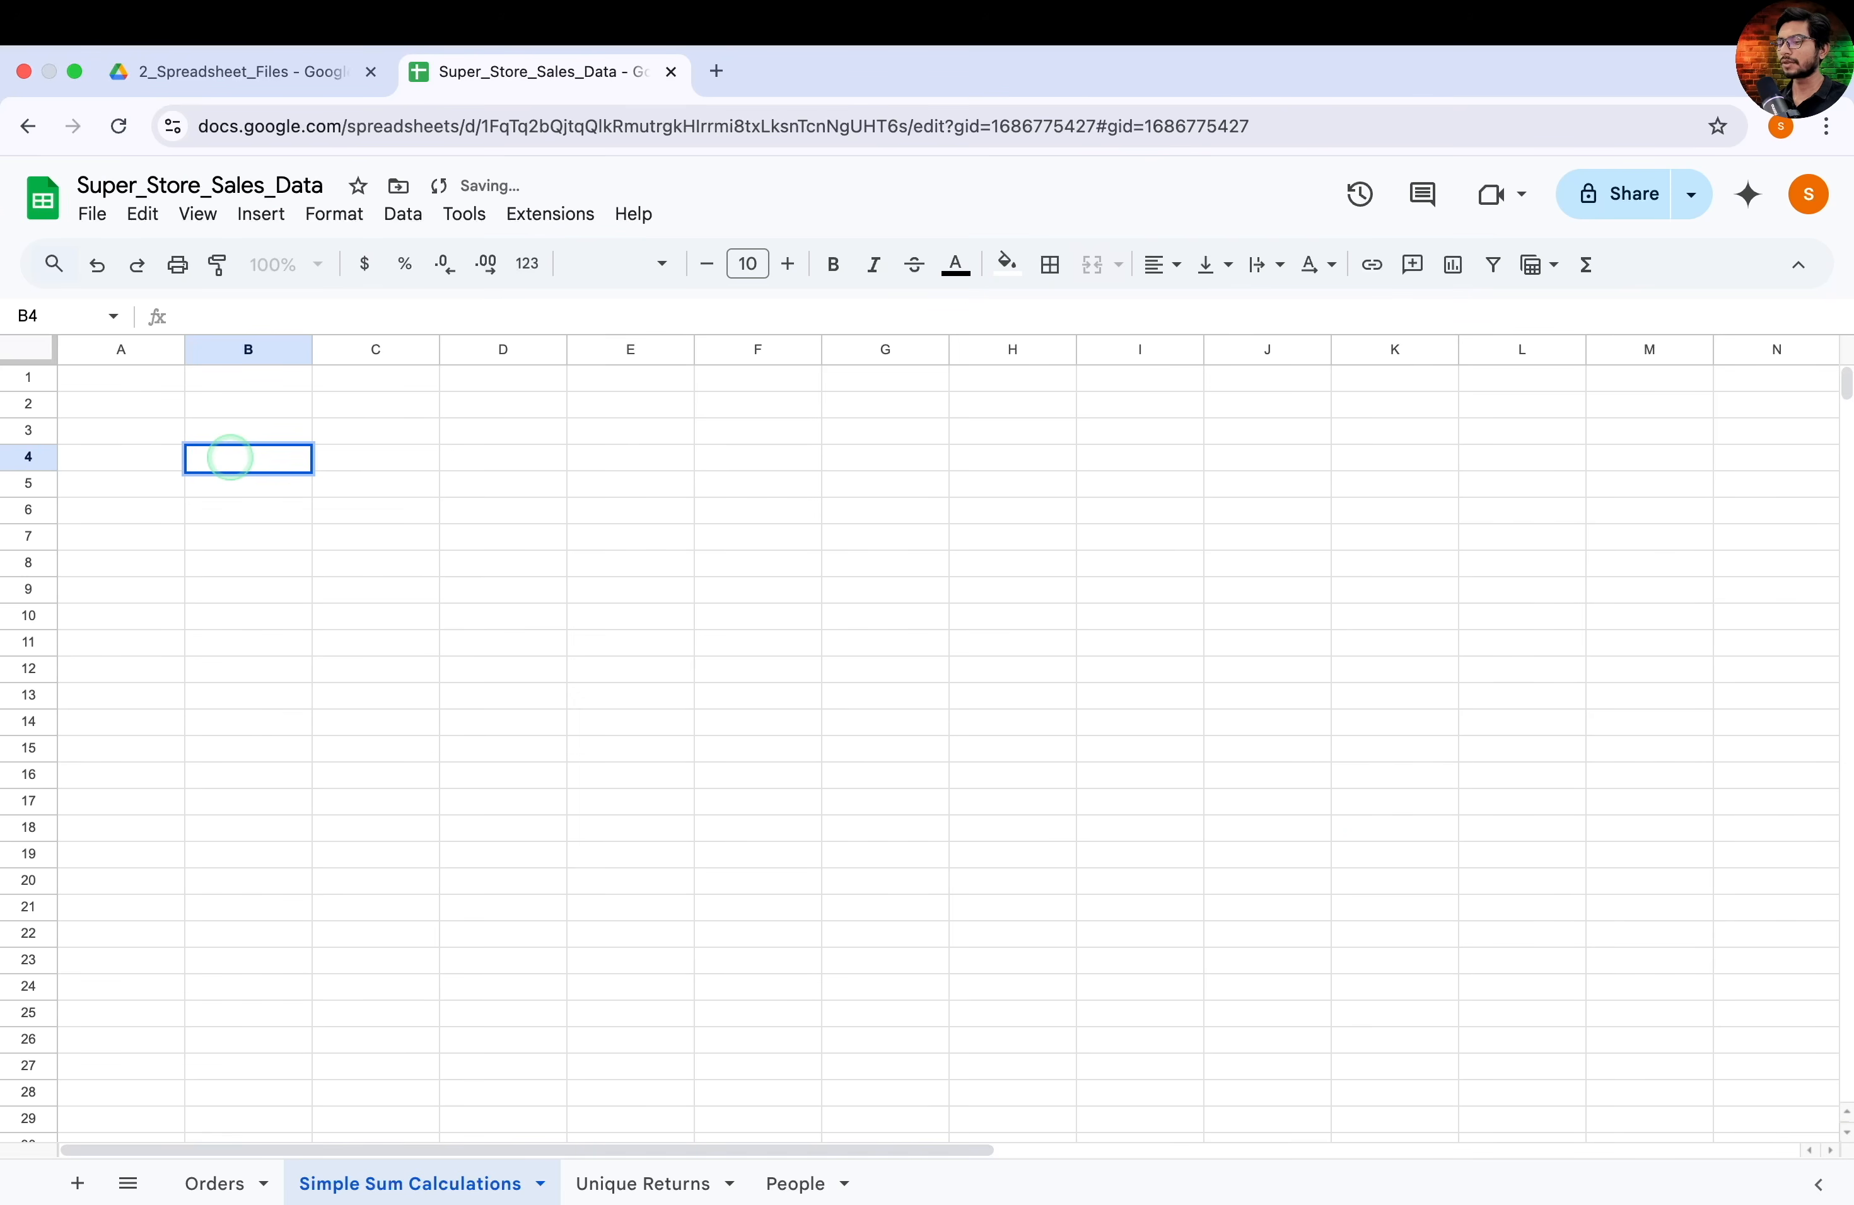
Enter the table headers "Category" in B4 and "Total Sales ($)" in C4 of the new sheet
type("Category")
key("Tab")
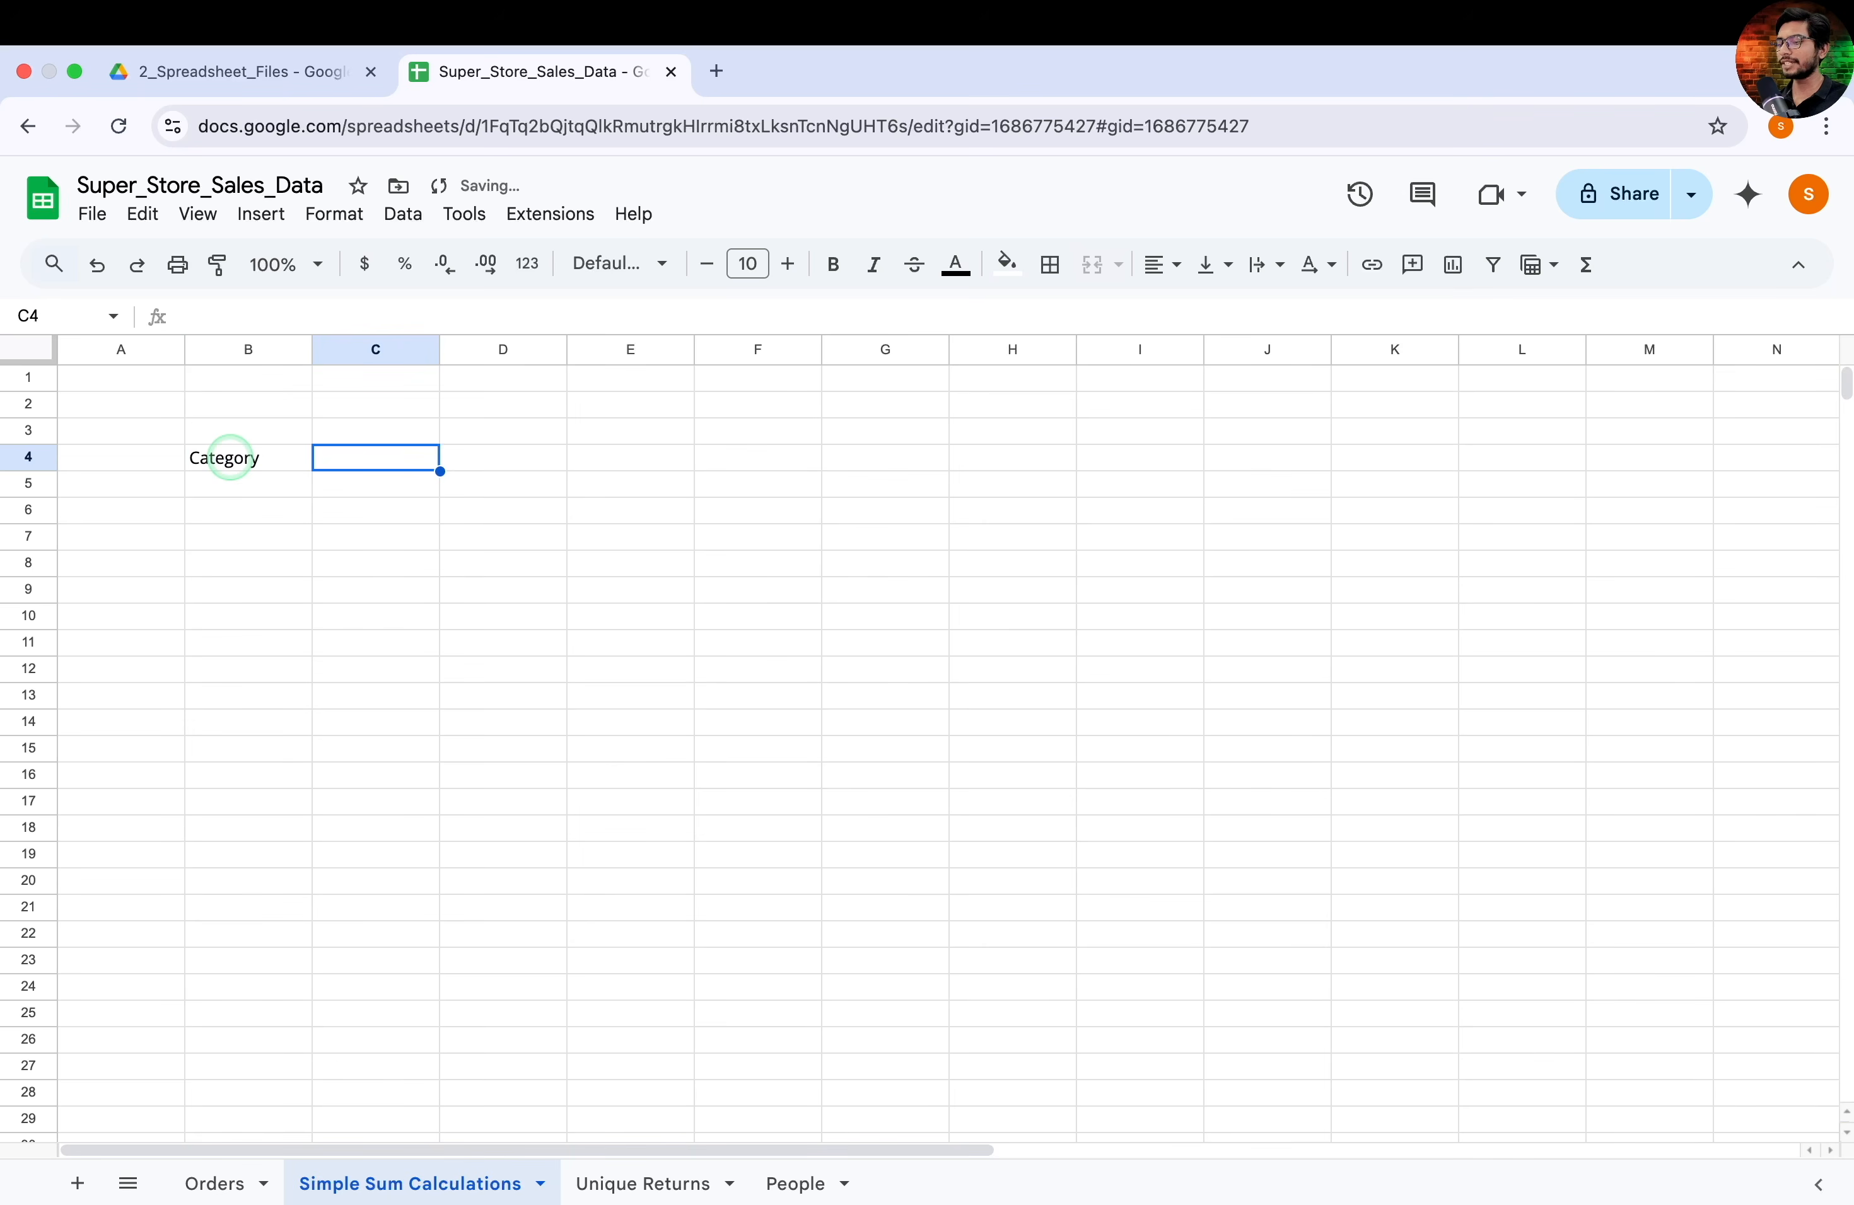
type("Total Sales ($")
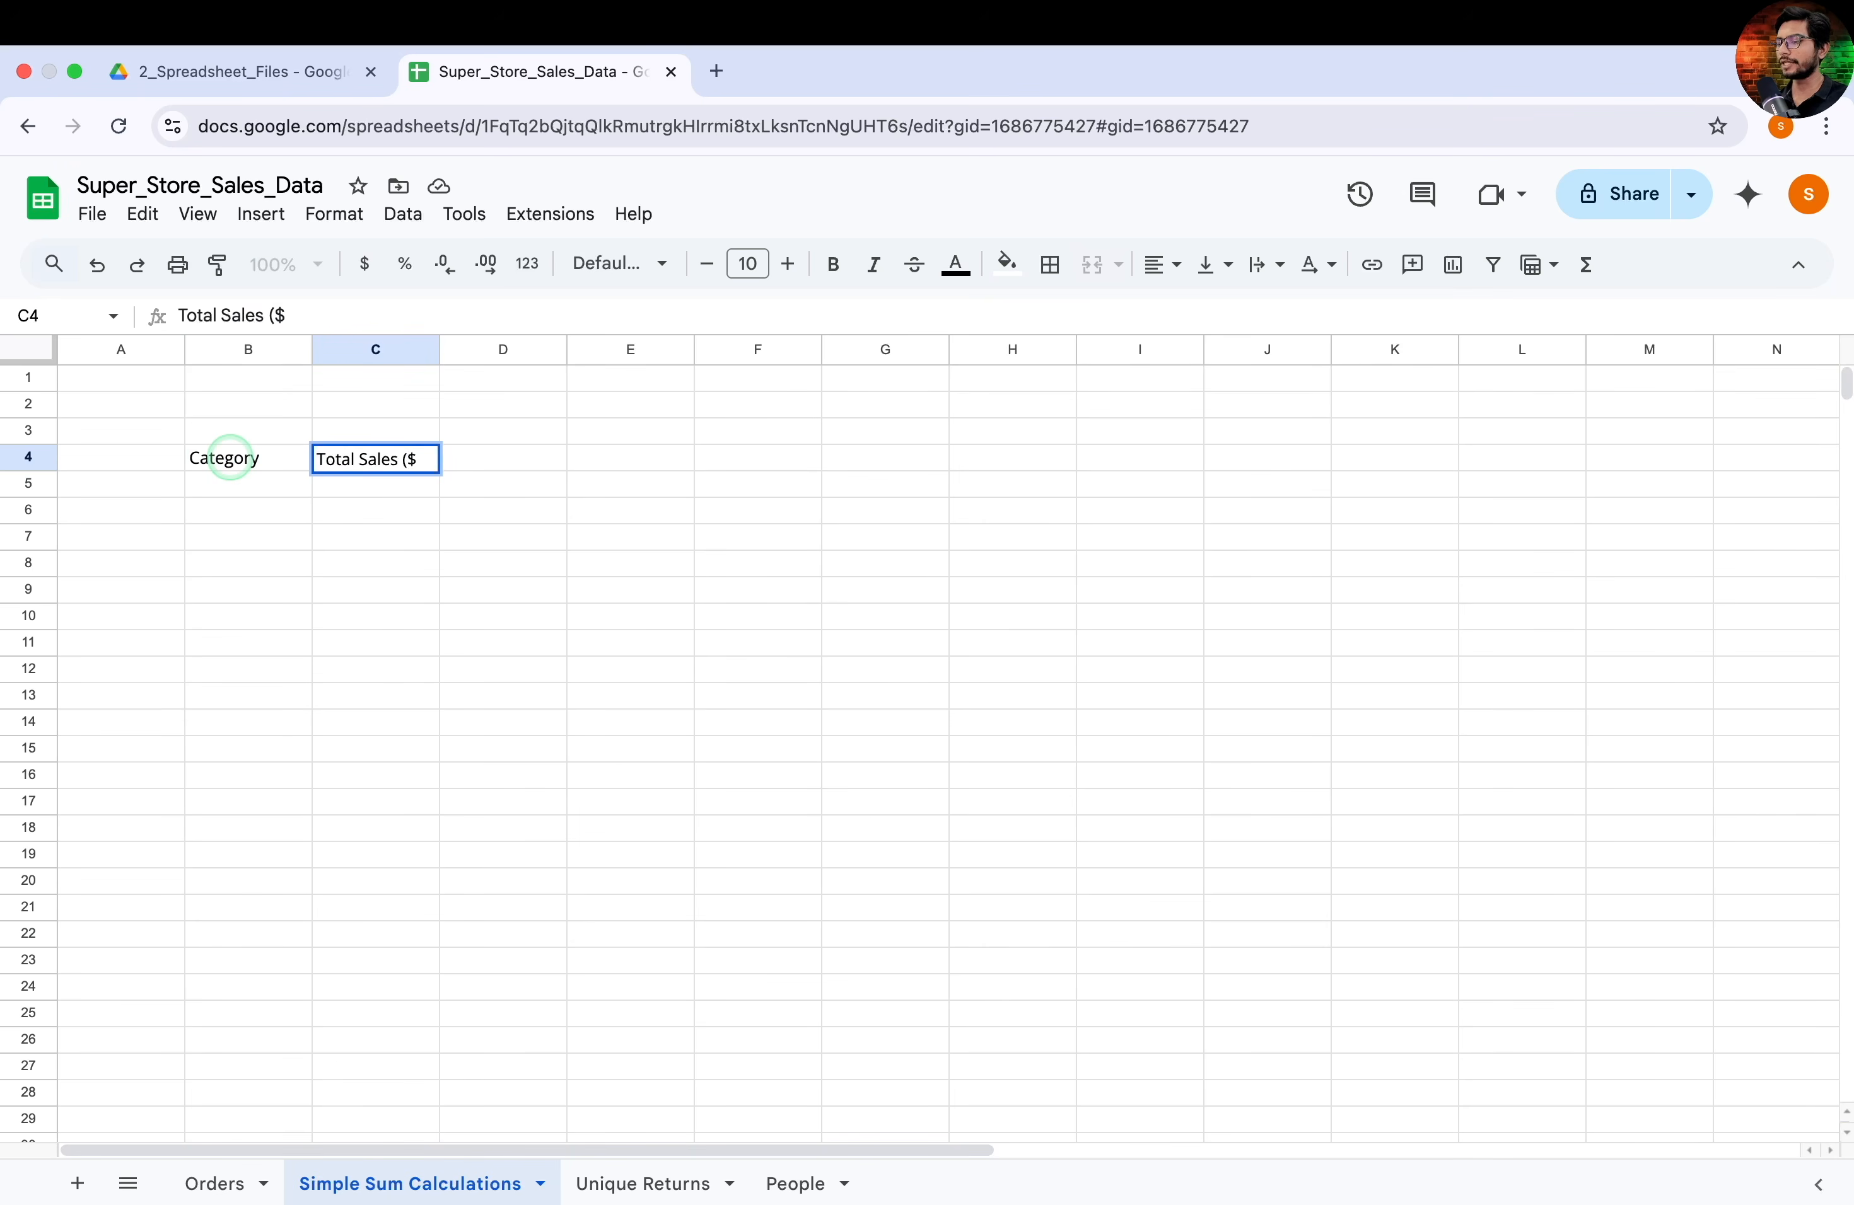
type(")")
key("Return")
Enter the category names "Funiture", "Ofiice Supplies" and "Technology" in cells B5 to B7
type("Funiture")
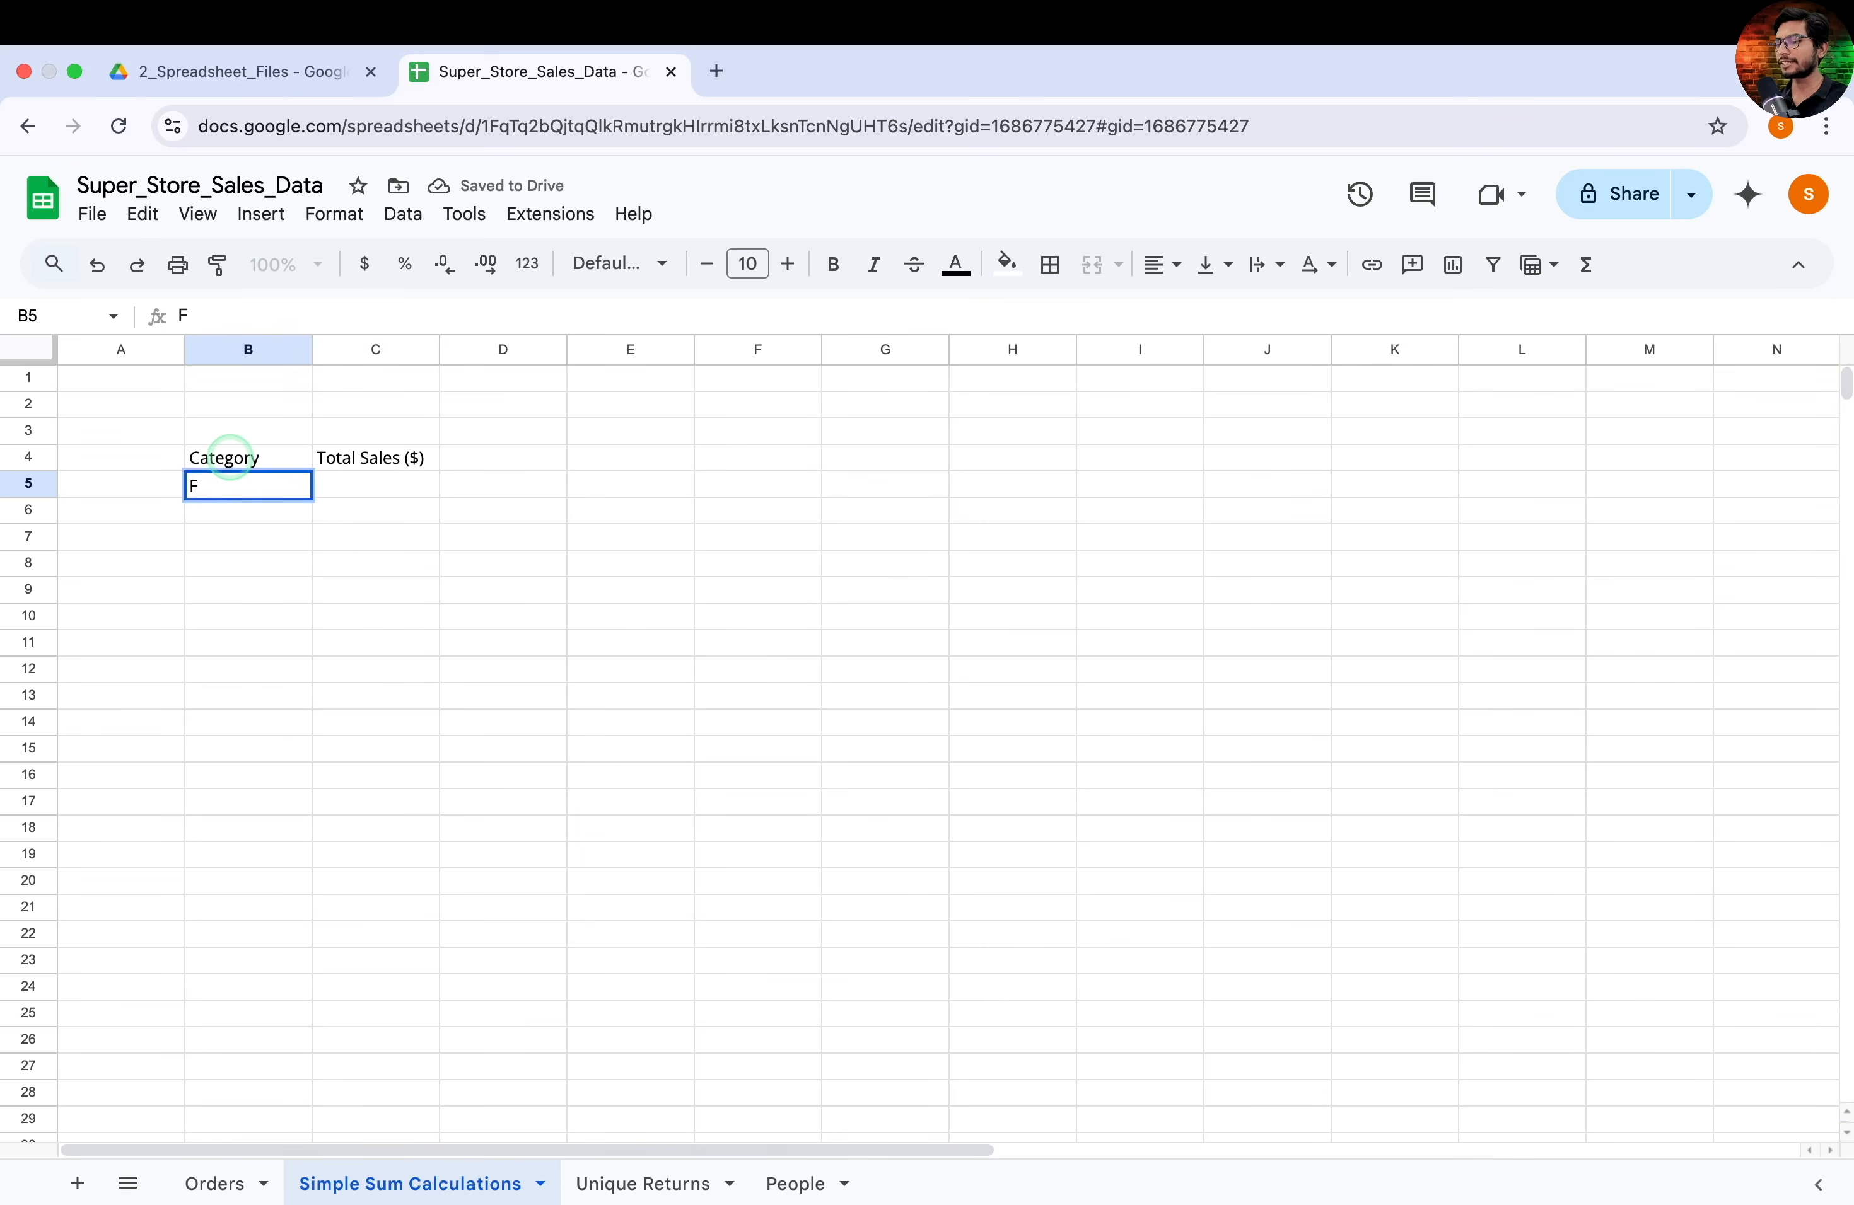
key("Return")
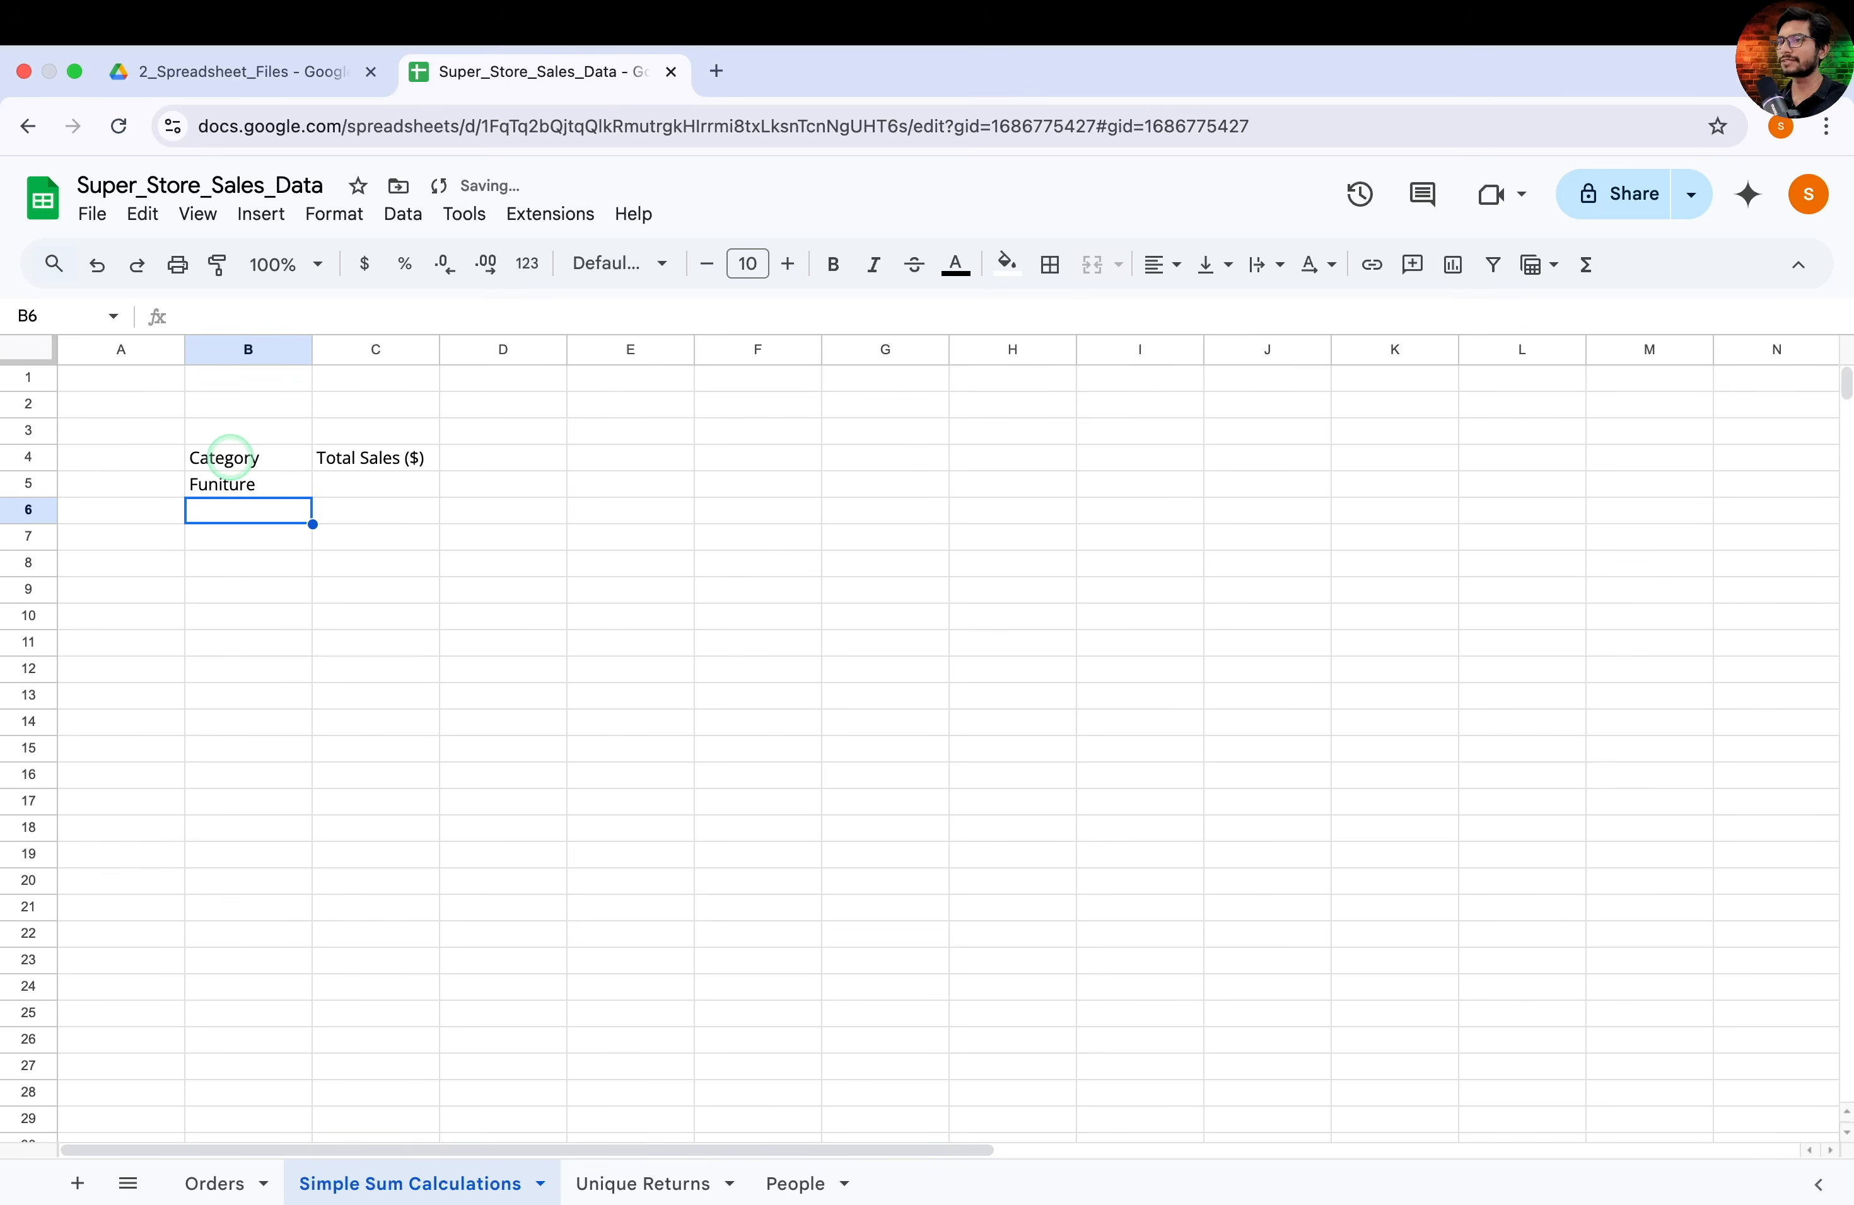
type("Ofiice Supplies")
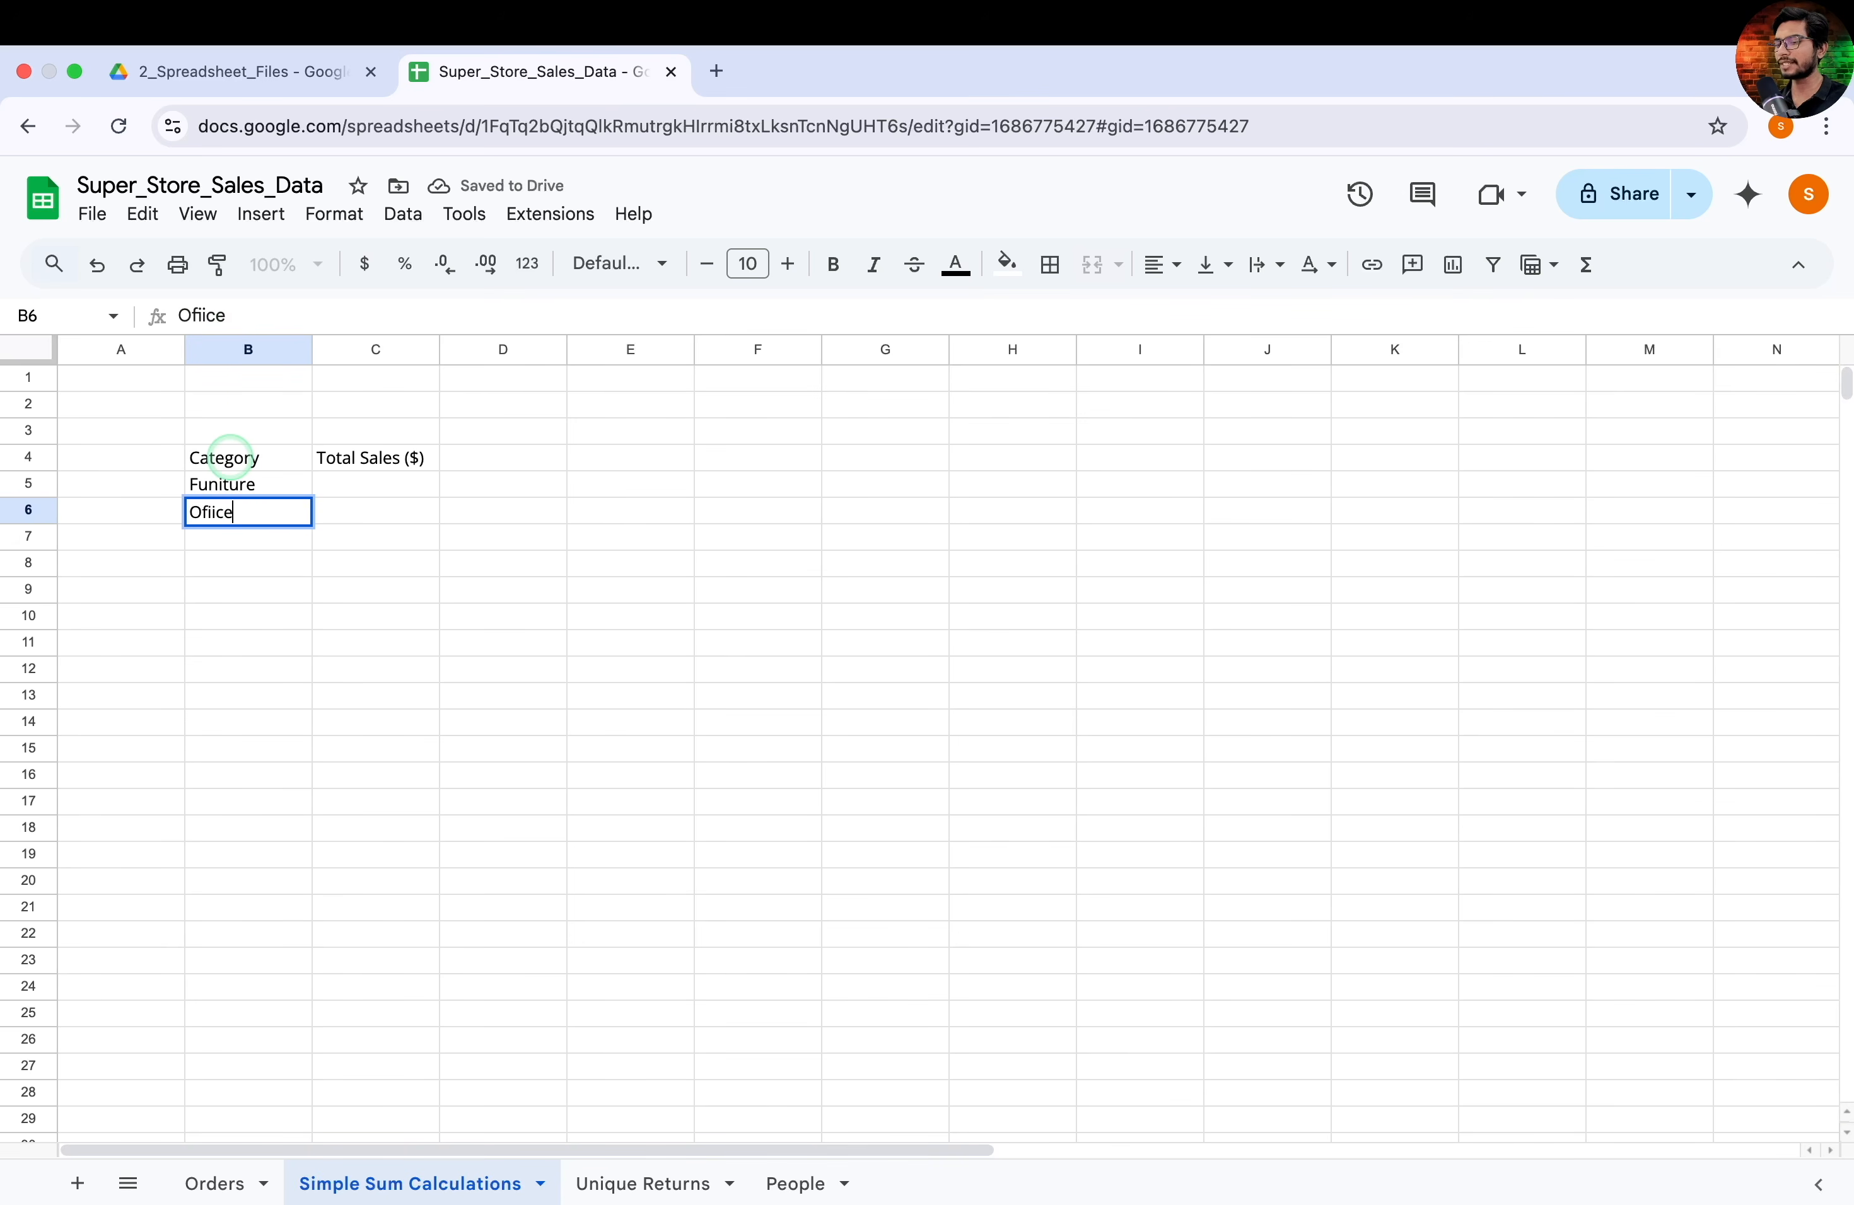
key("Return")
type("Technology")
left_click(422, 484)
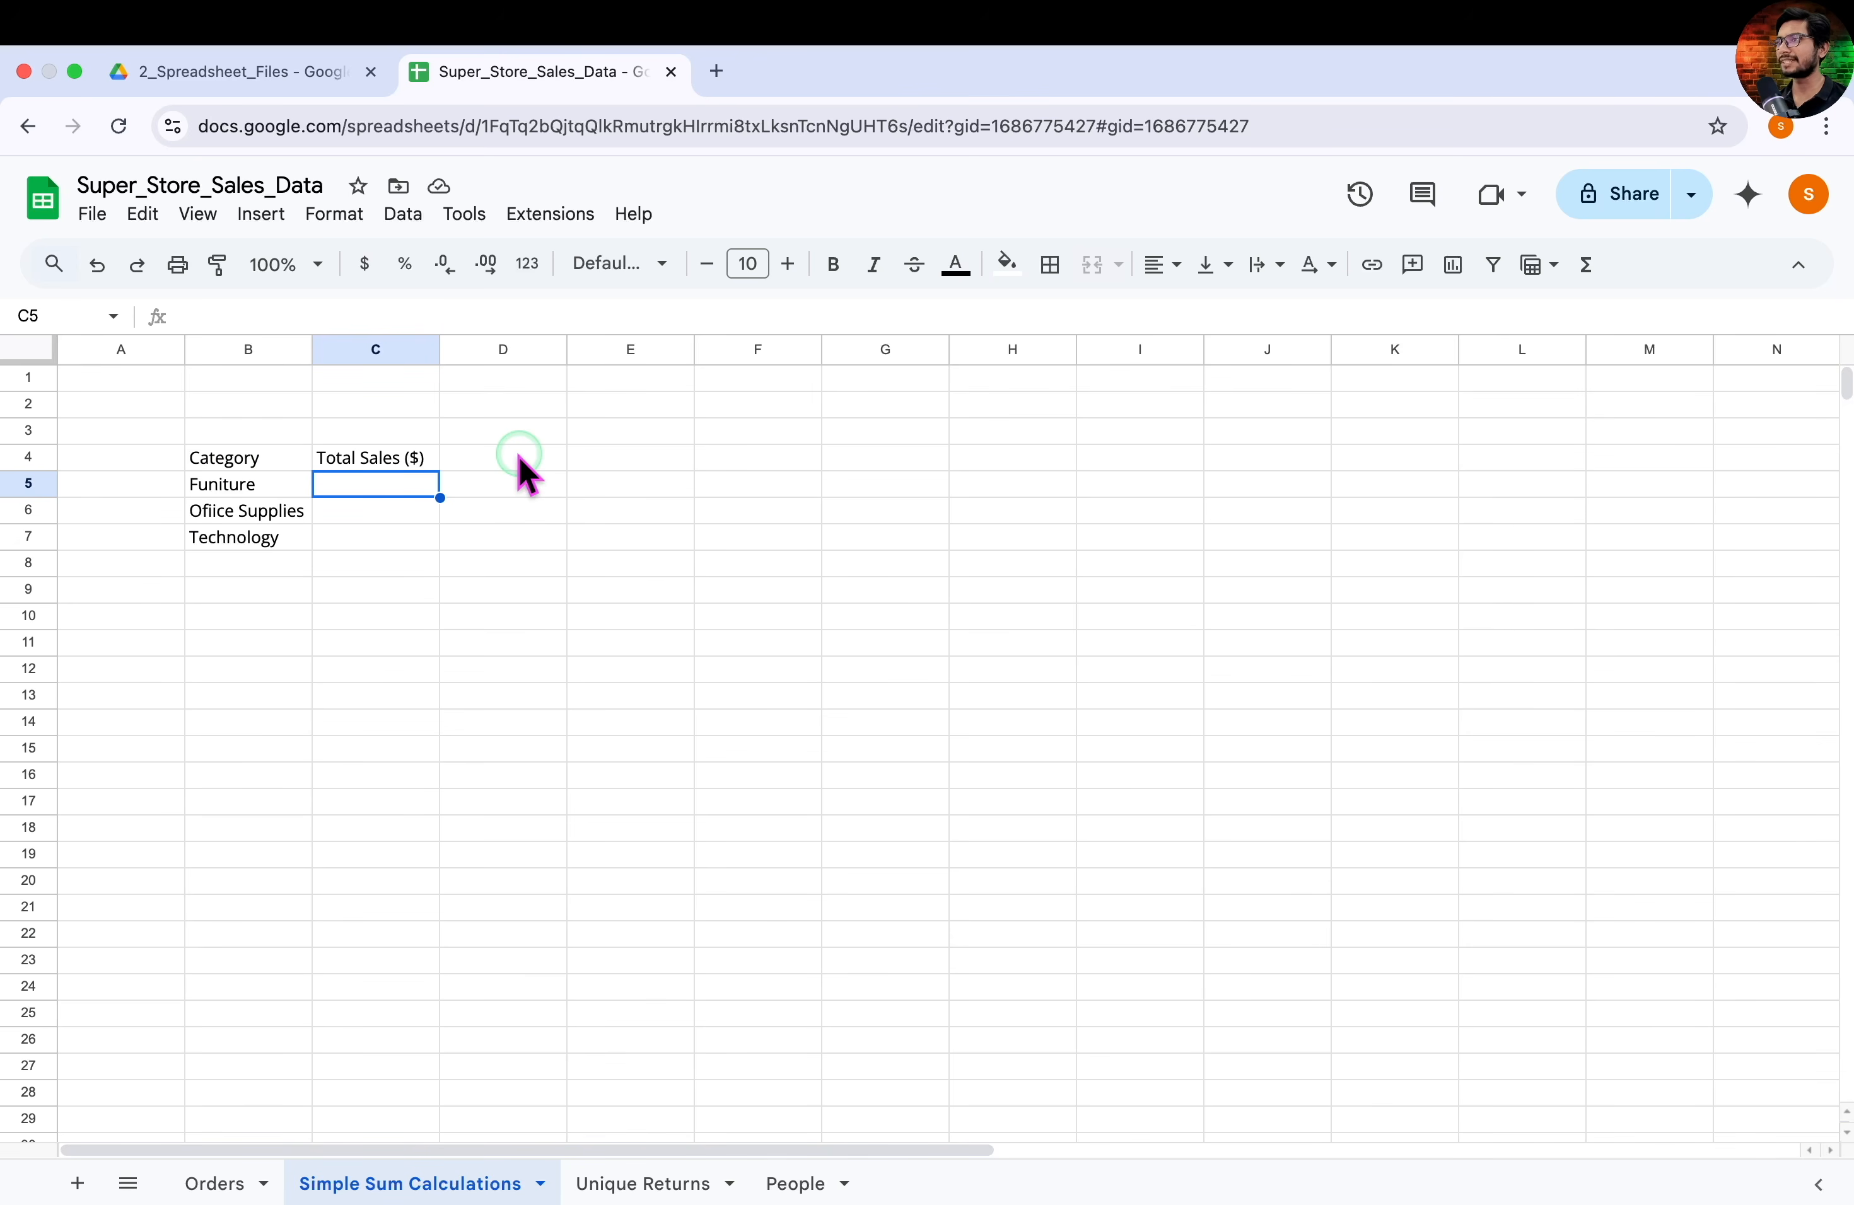
Check the sum of the entire Sales column in the Orders sheet
left_click(213, 1182)
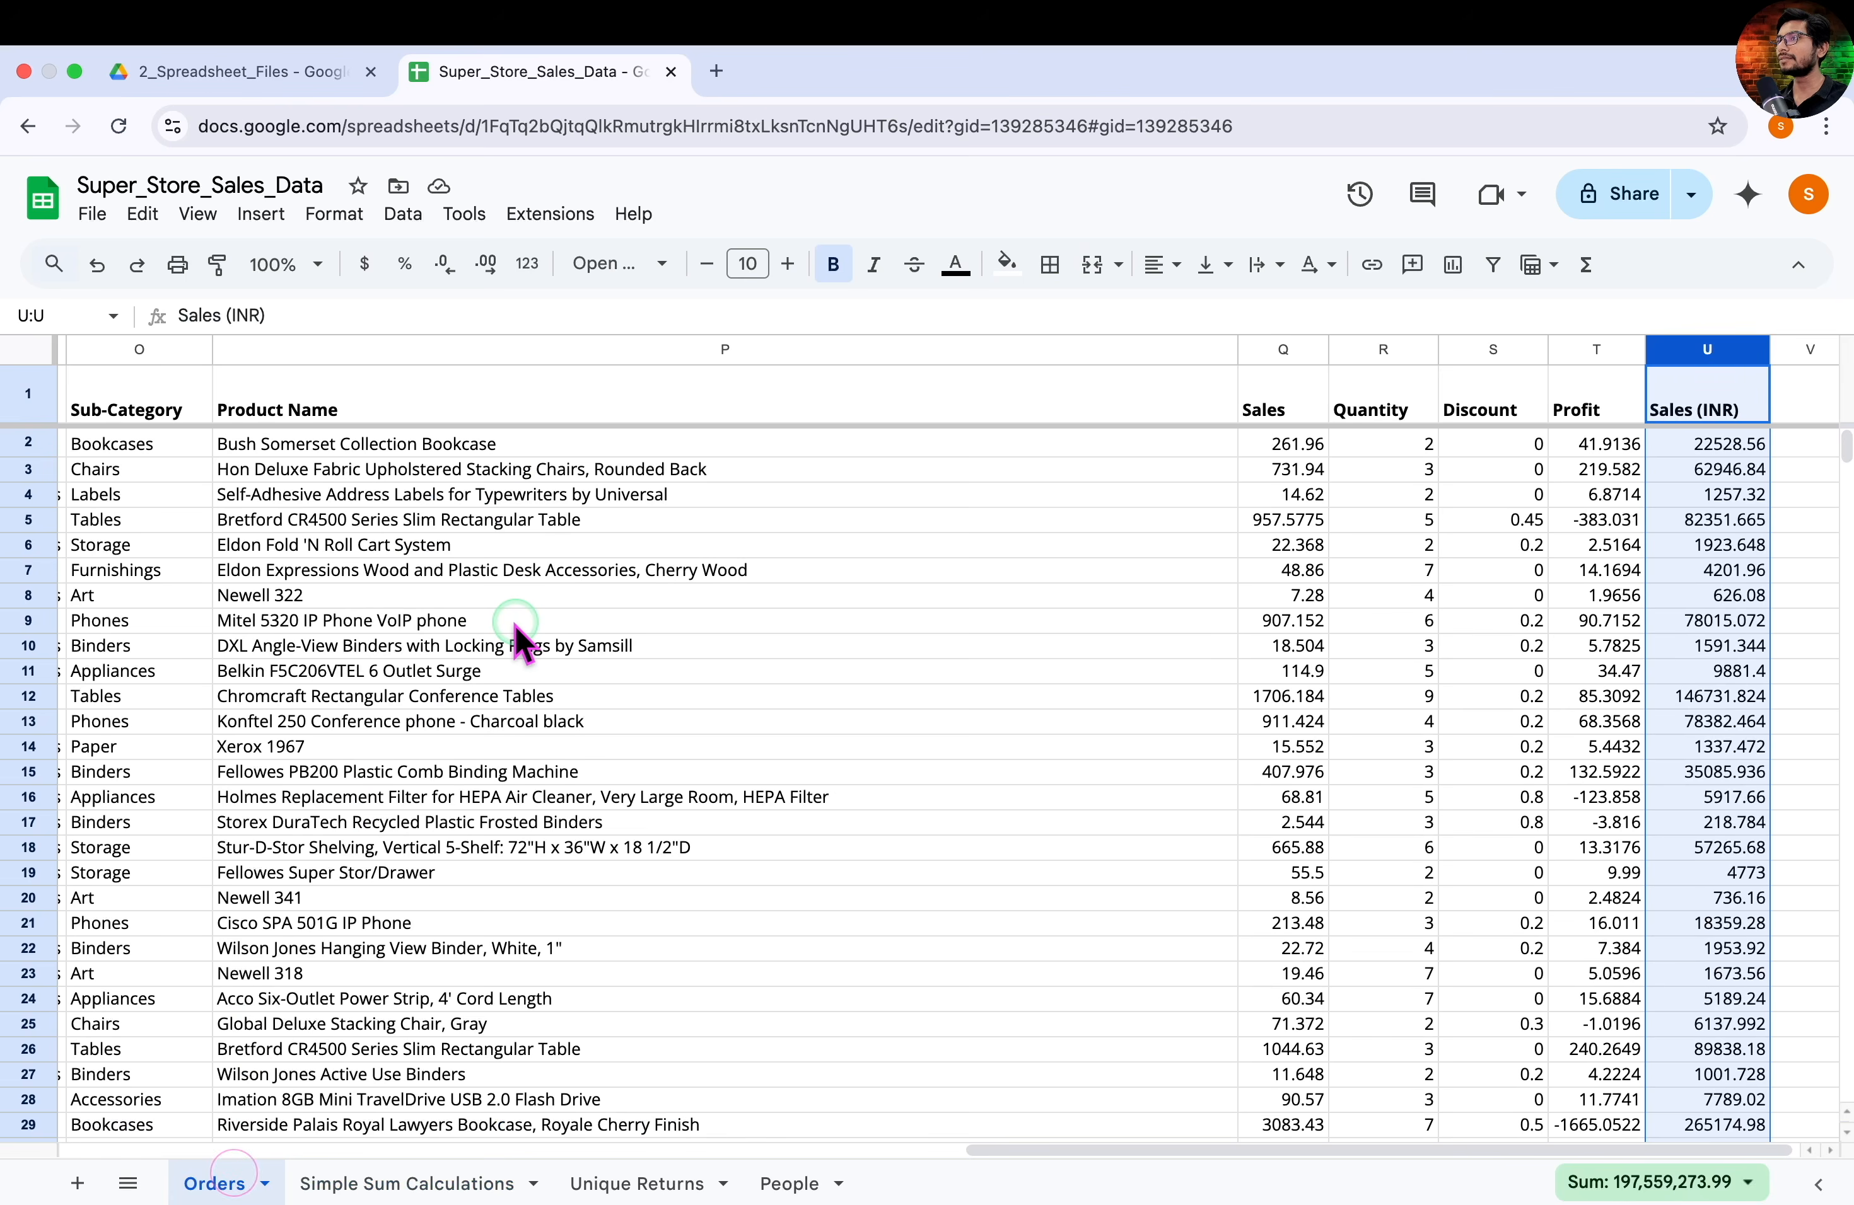
left_click(1284, 348)
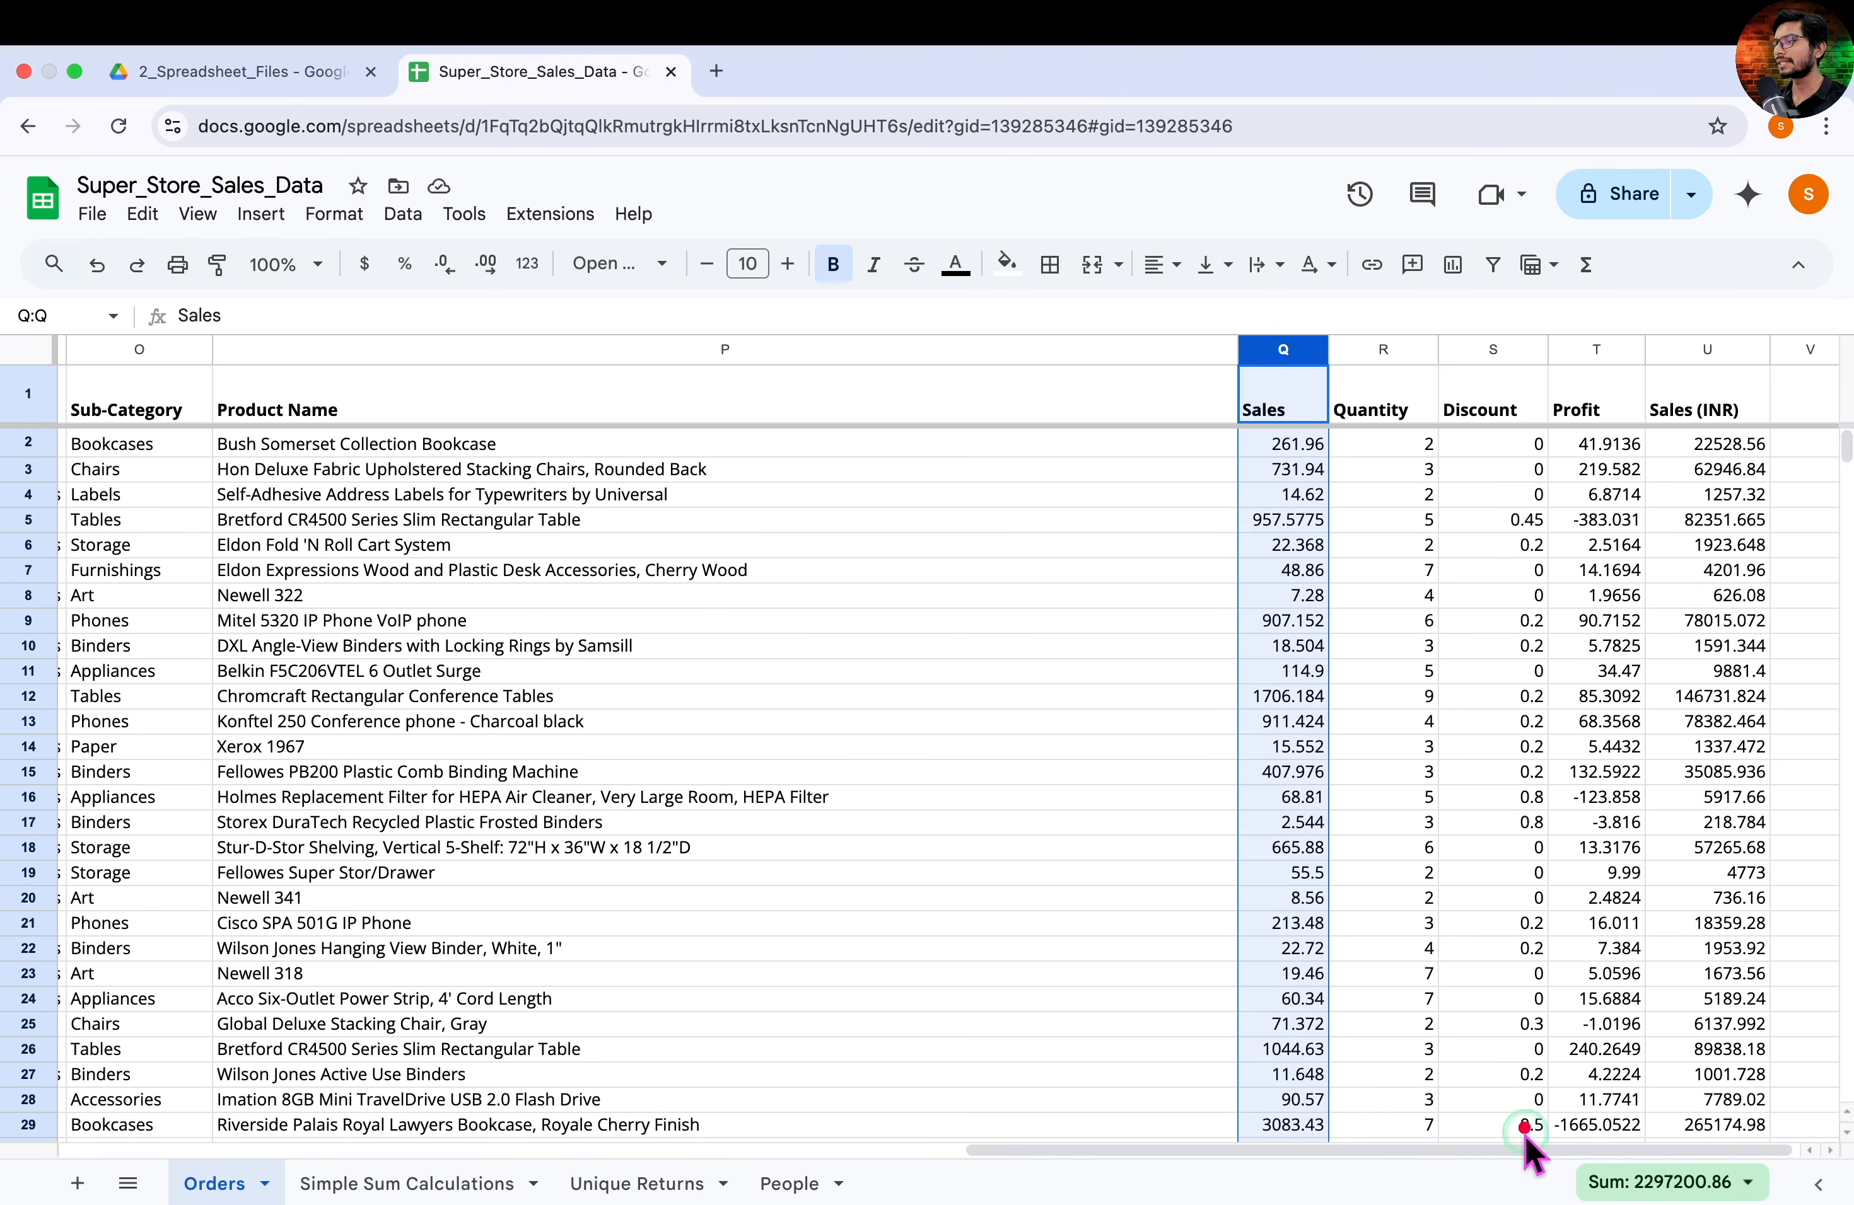
left_click_drag(1563, 1135, 1810, 1204)
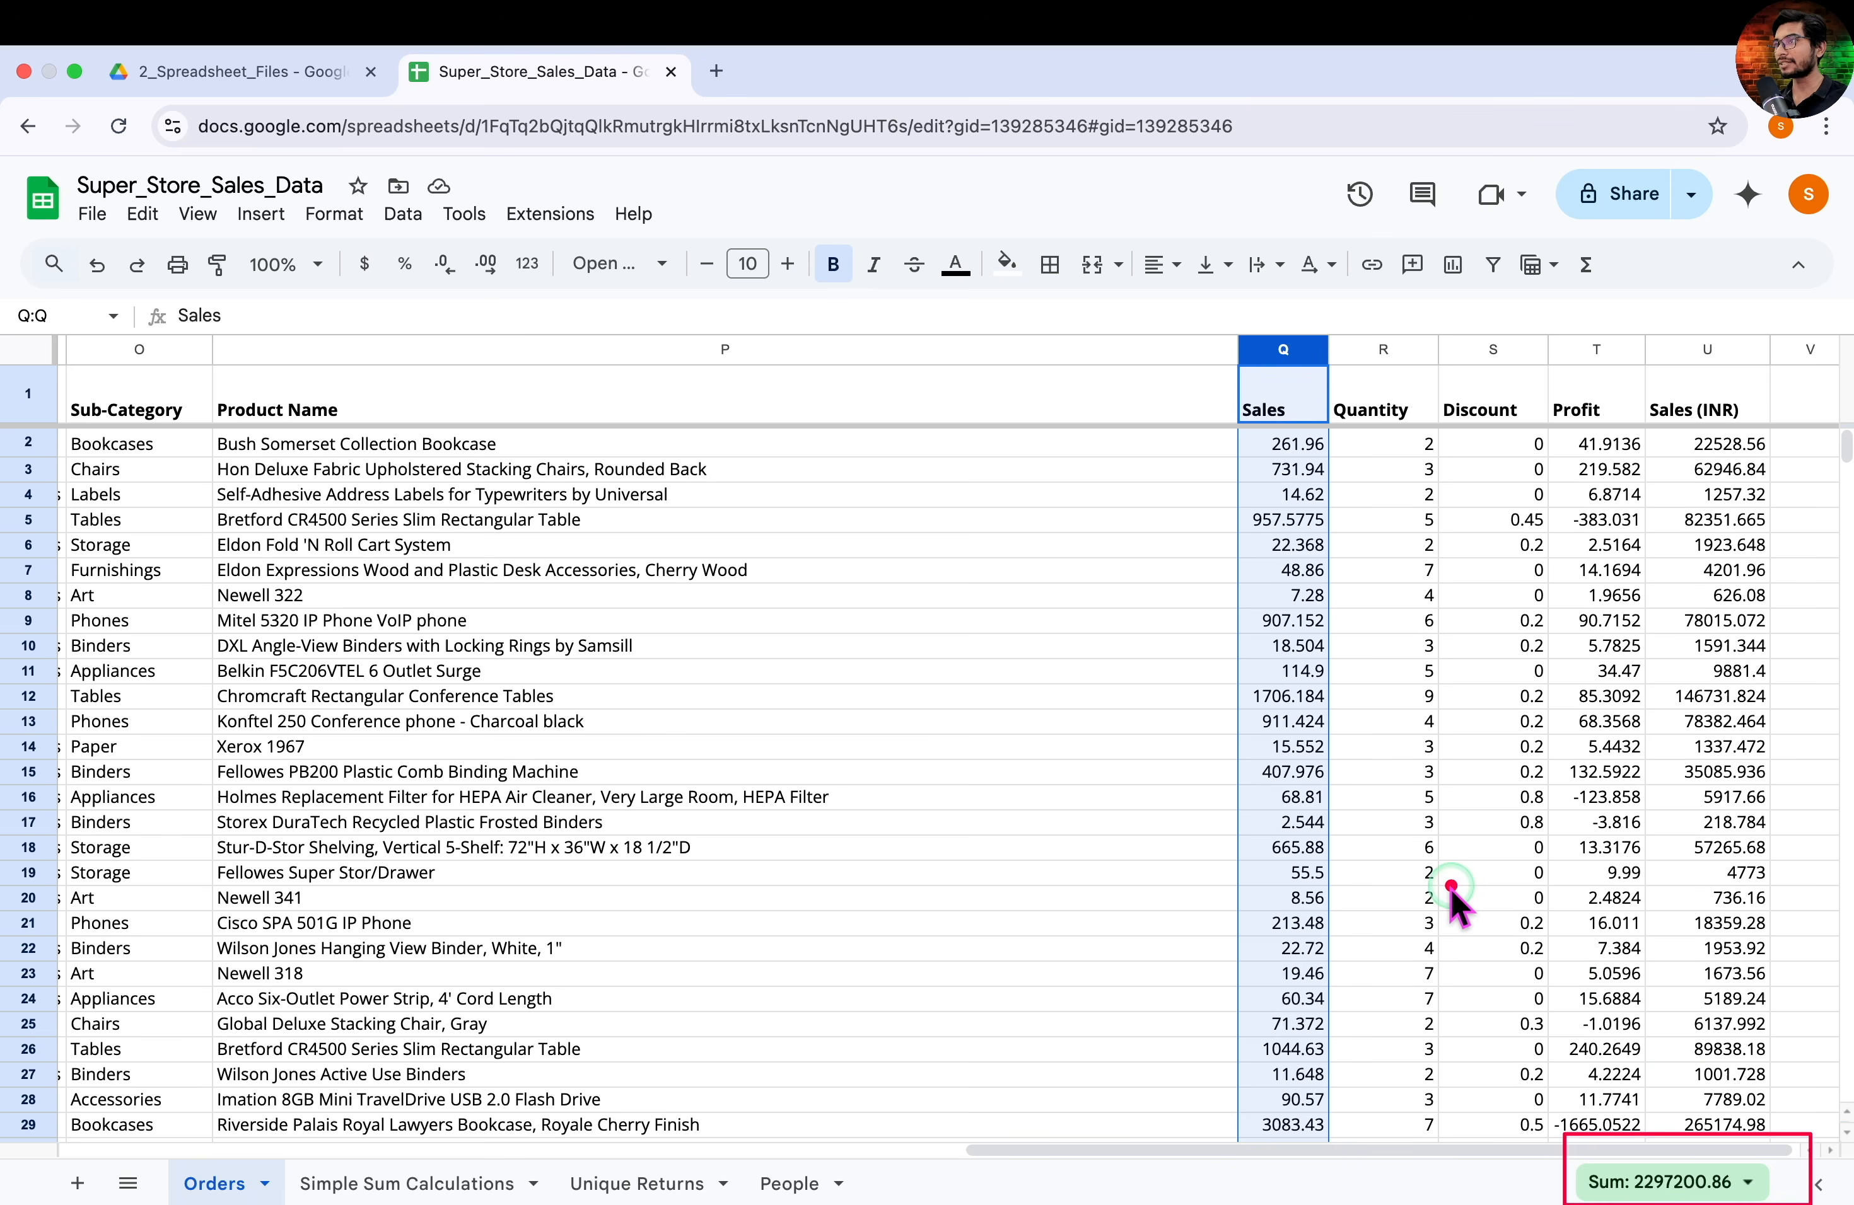
Create a filter across the header row of the Orders sheet
left_click(570, 494)
mouse_move(16, 234)
left_mouse_down()
mouse_move(857, 333)
mouse_move(1653, 289)
left_mouse_up()
left_click_drag(1503, 484, 1504, 296)
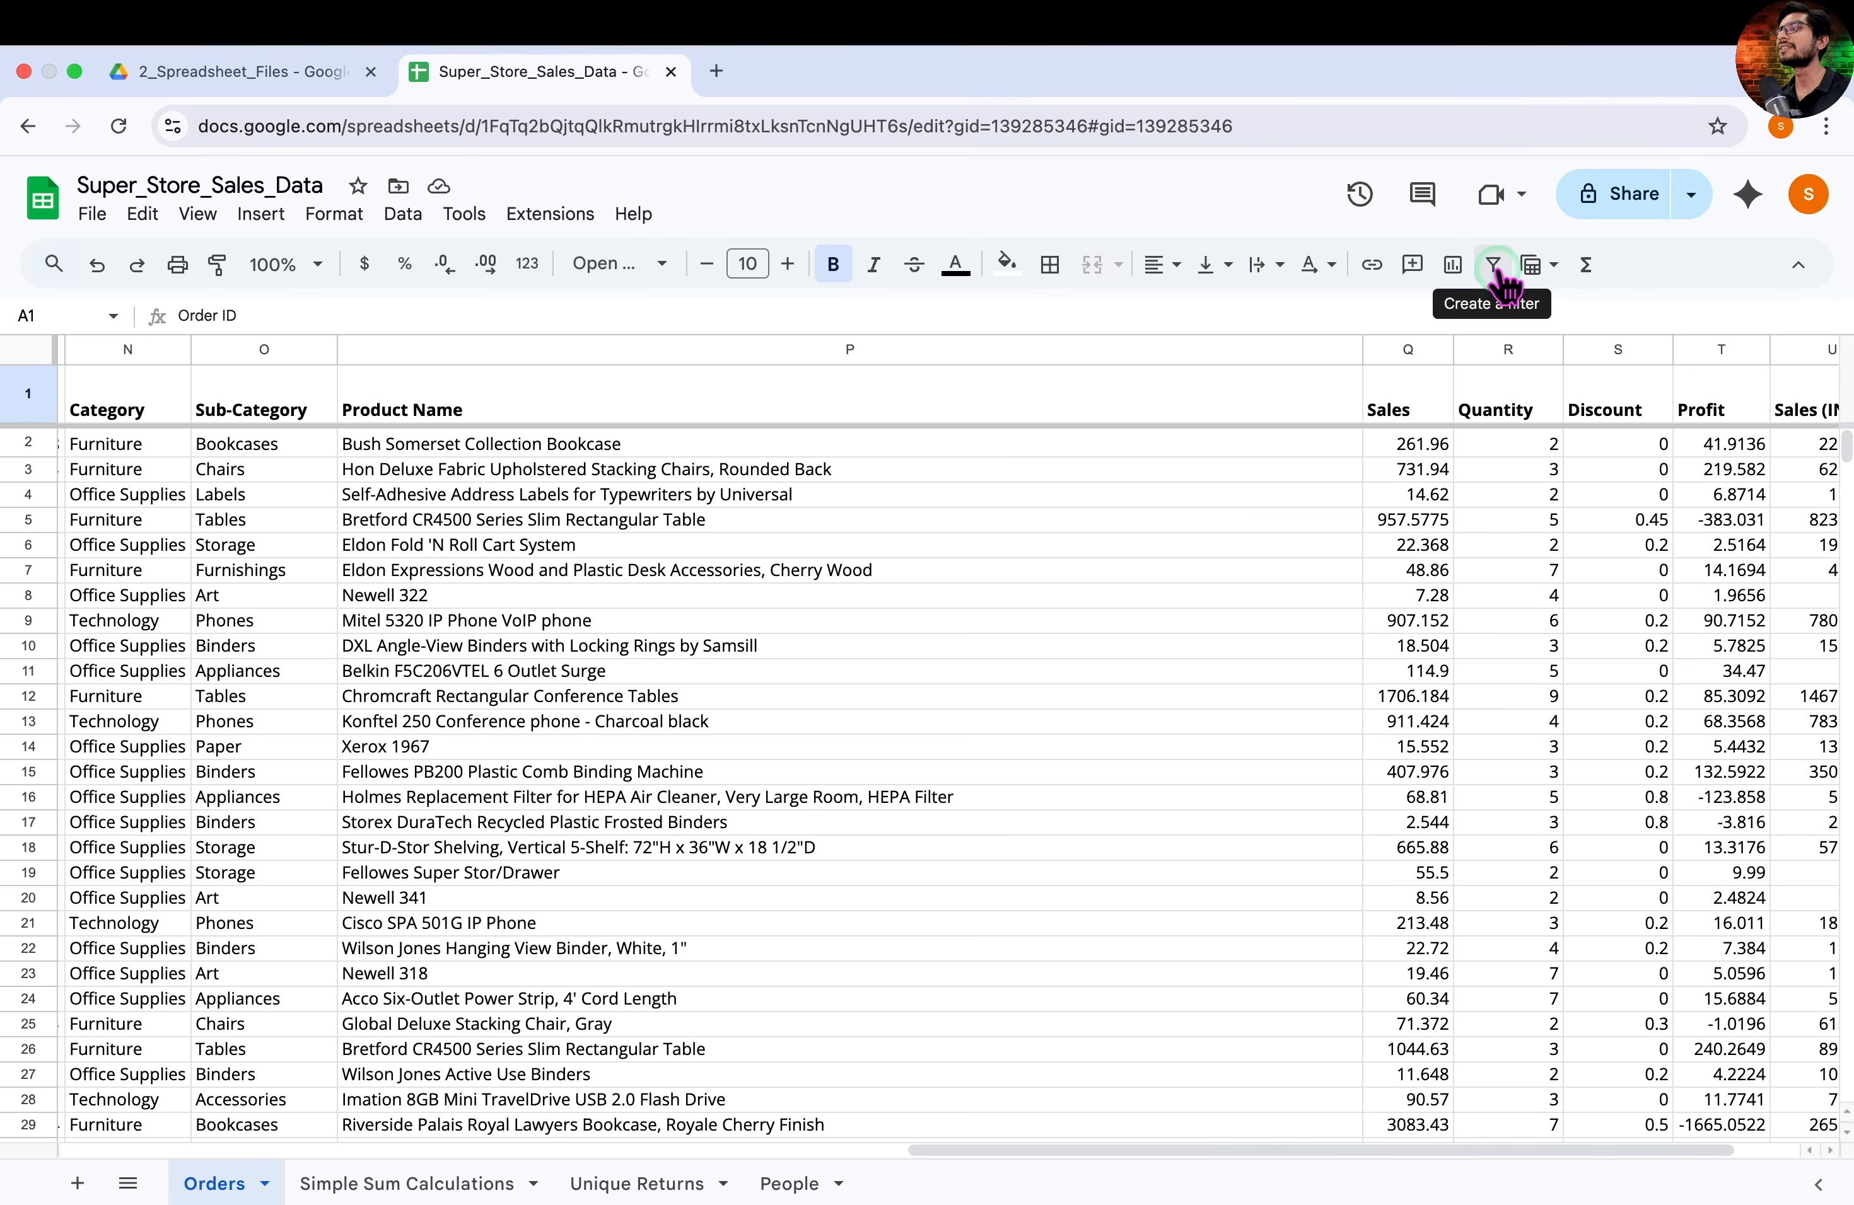
left_click(1494, 266)
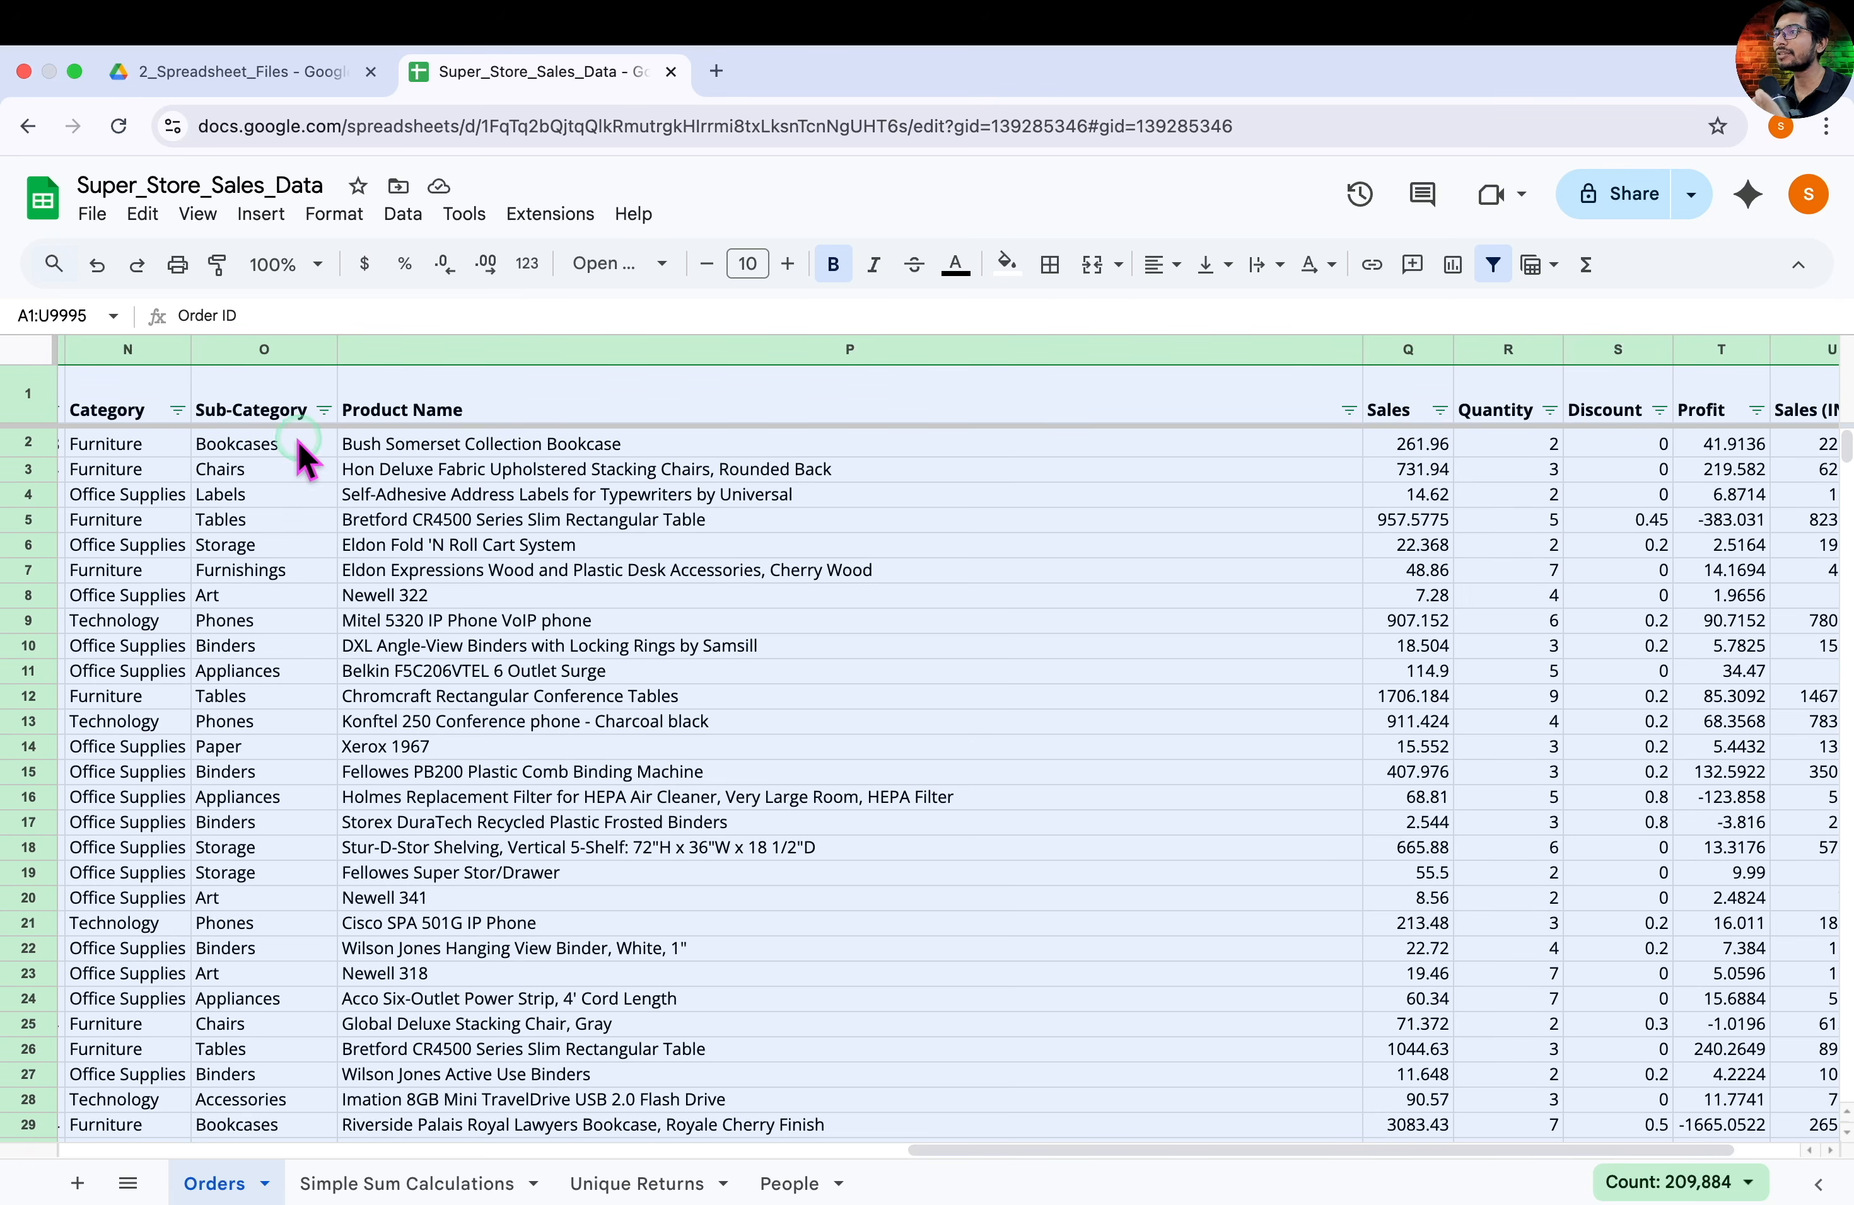
Filter the Category column of the Orders data to show only Furniture
left_click(177, 411)
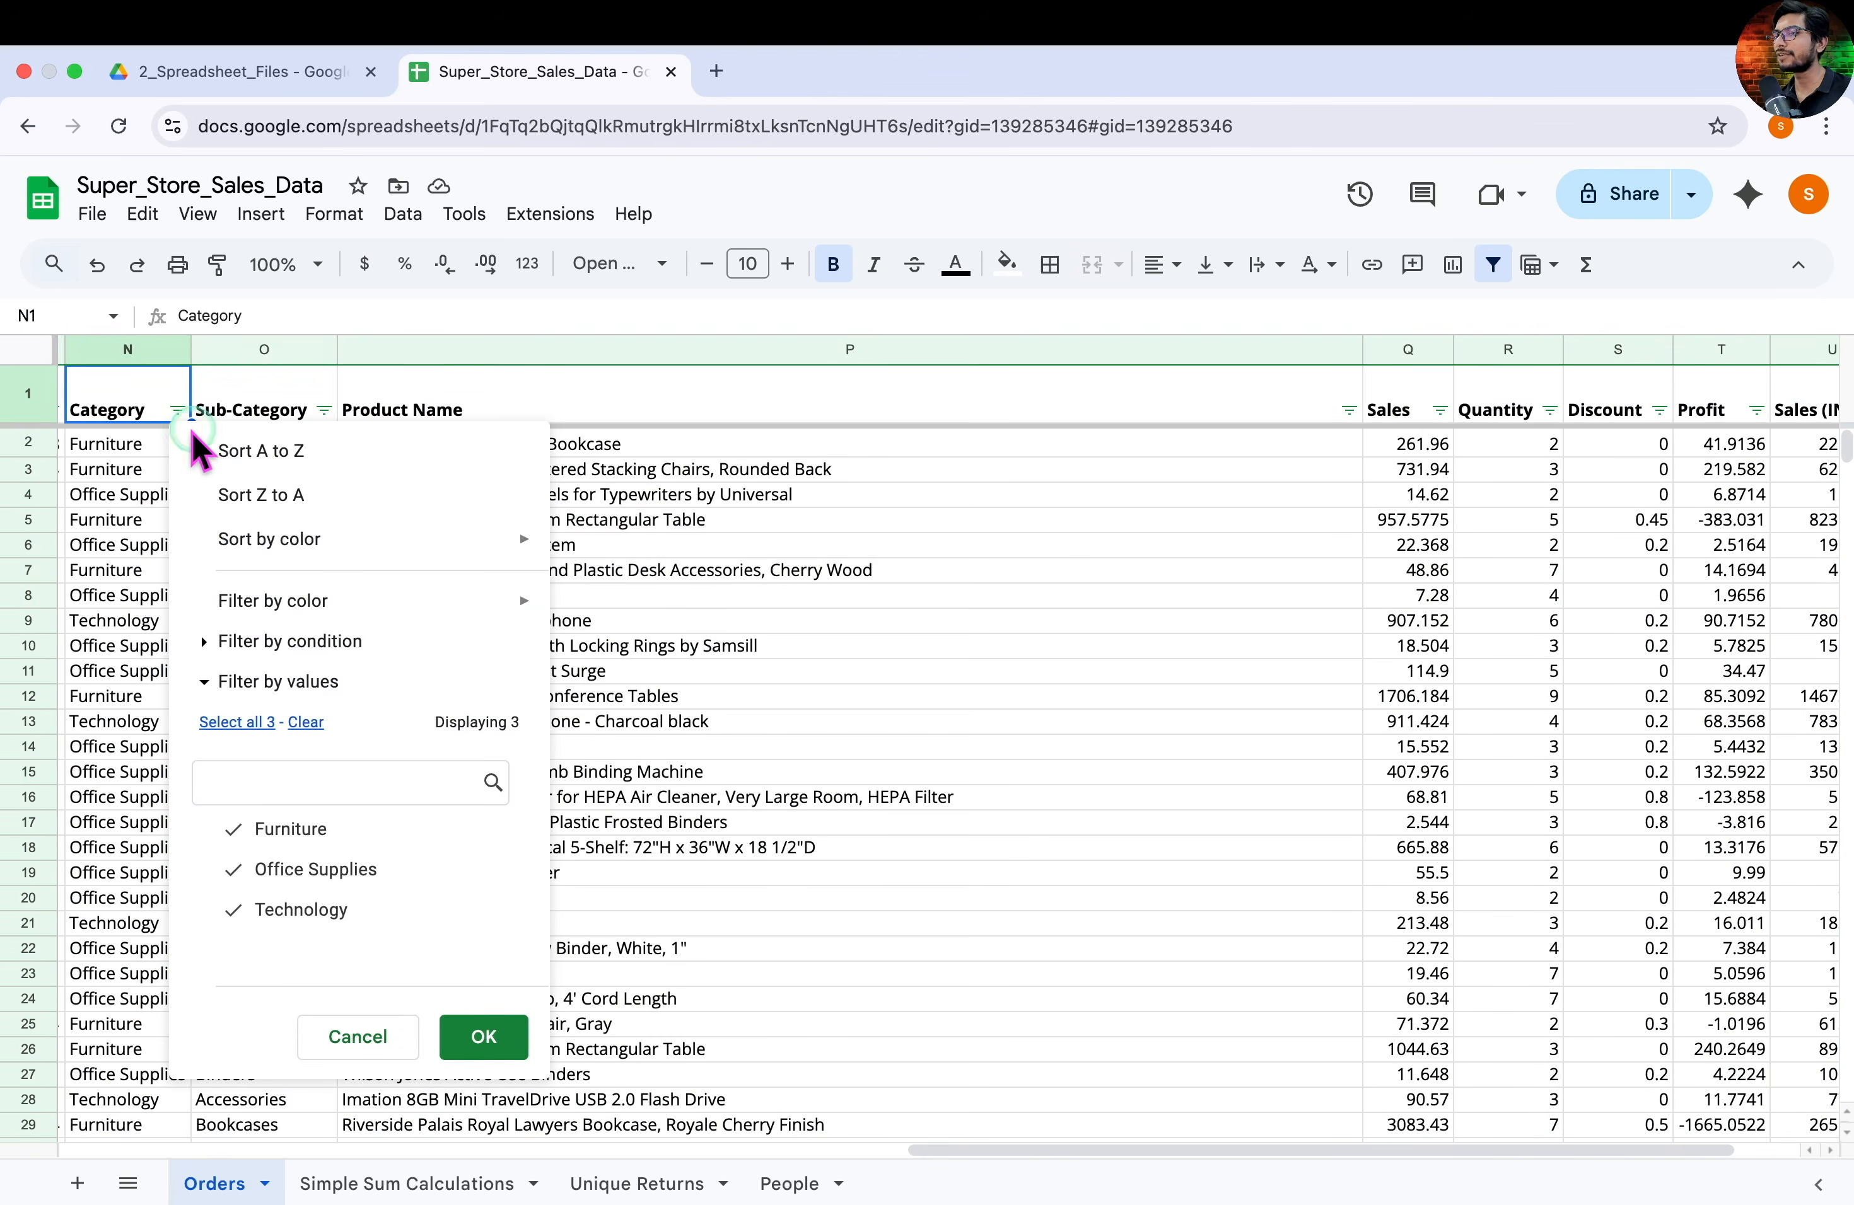
left_click(305, 722)
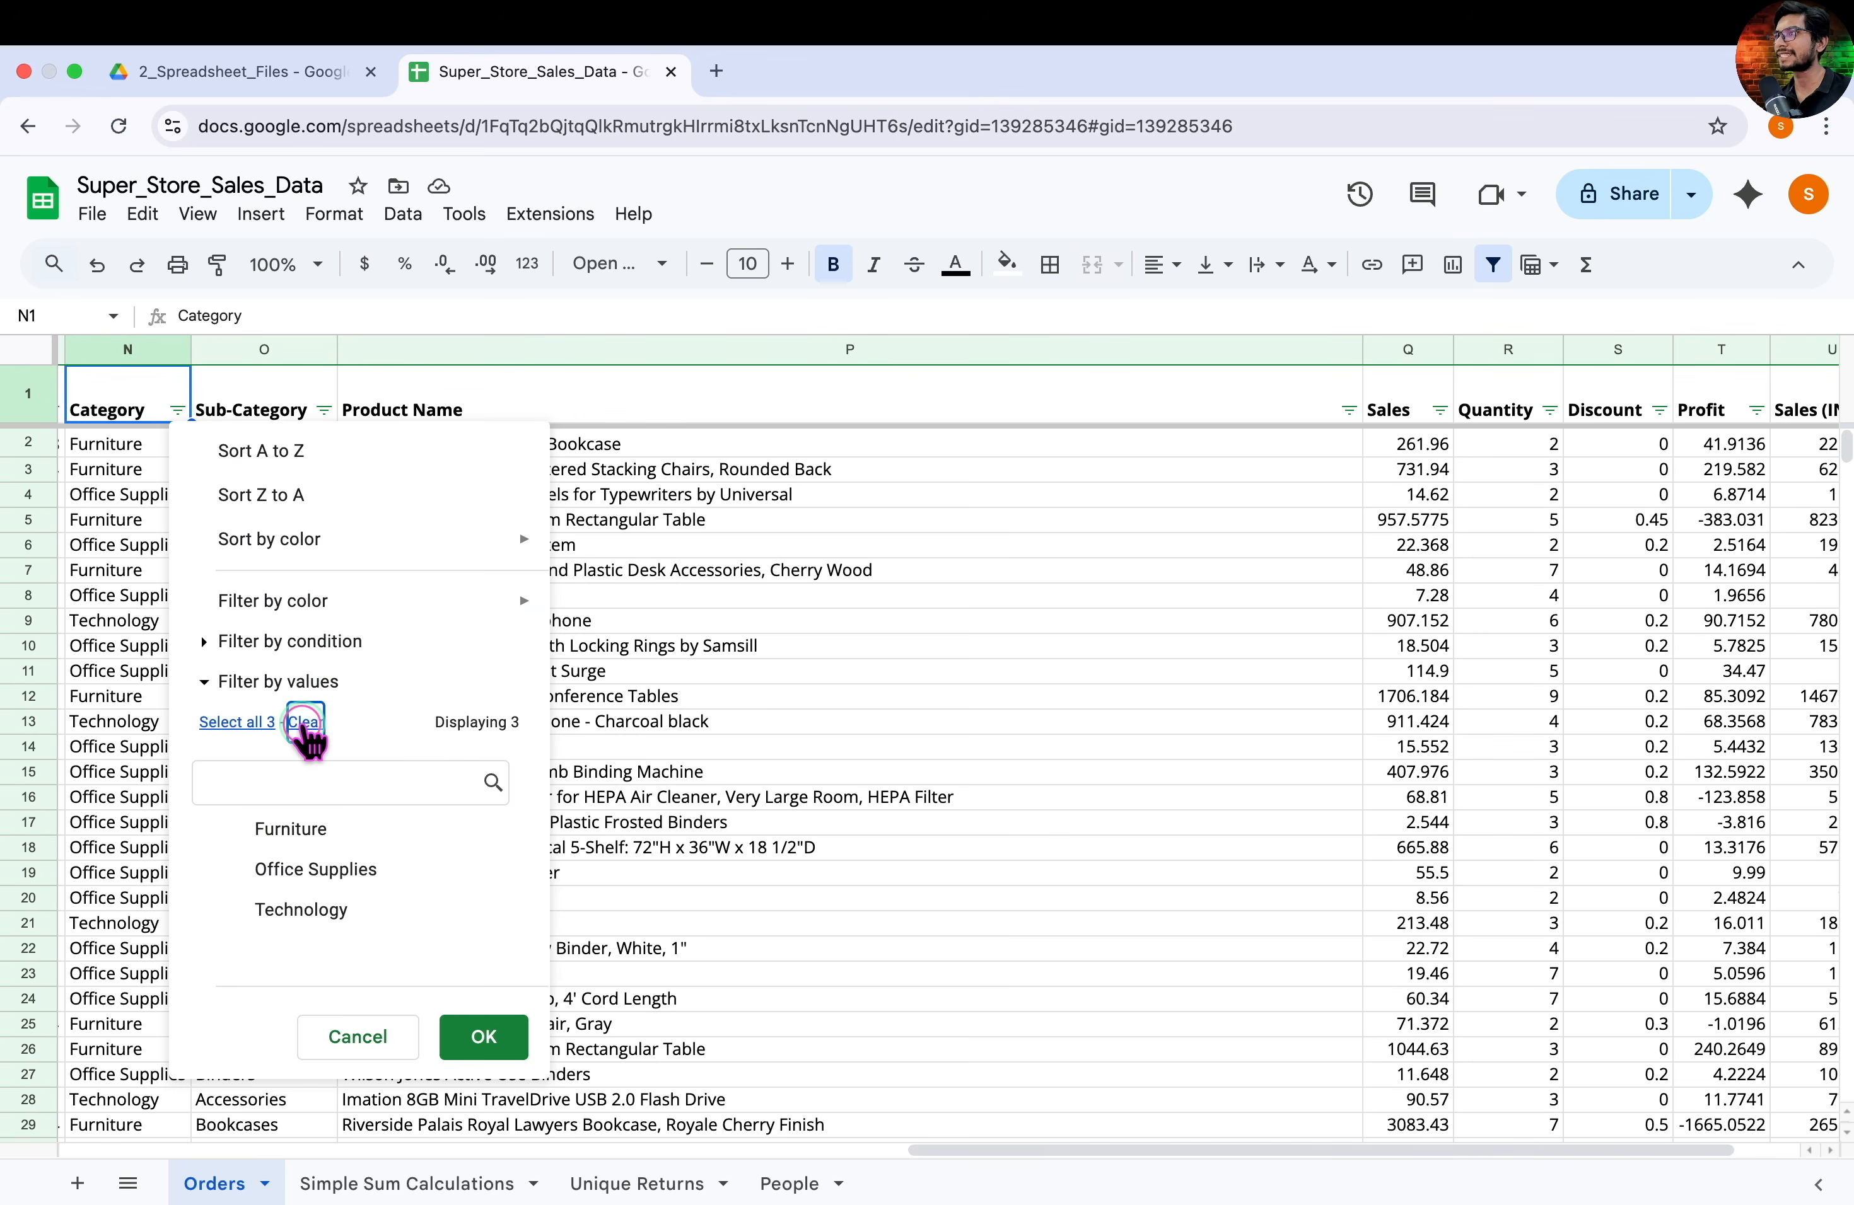
left_click(280, 828)
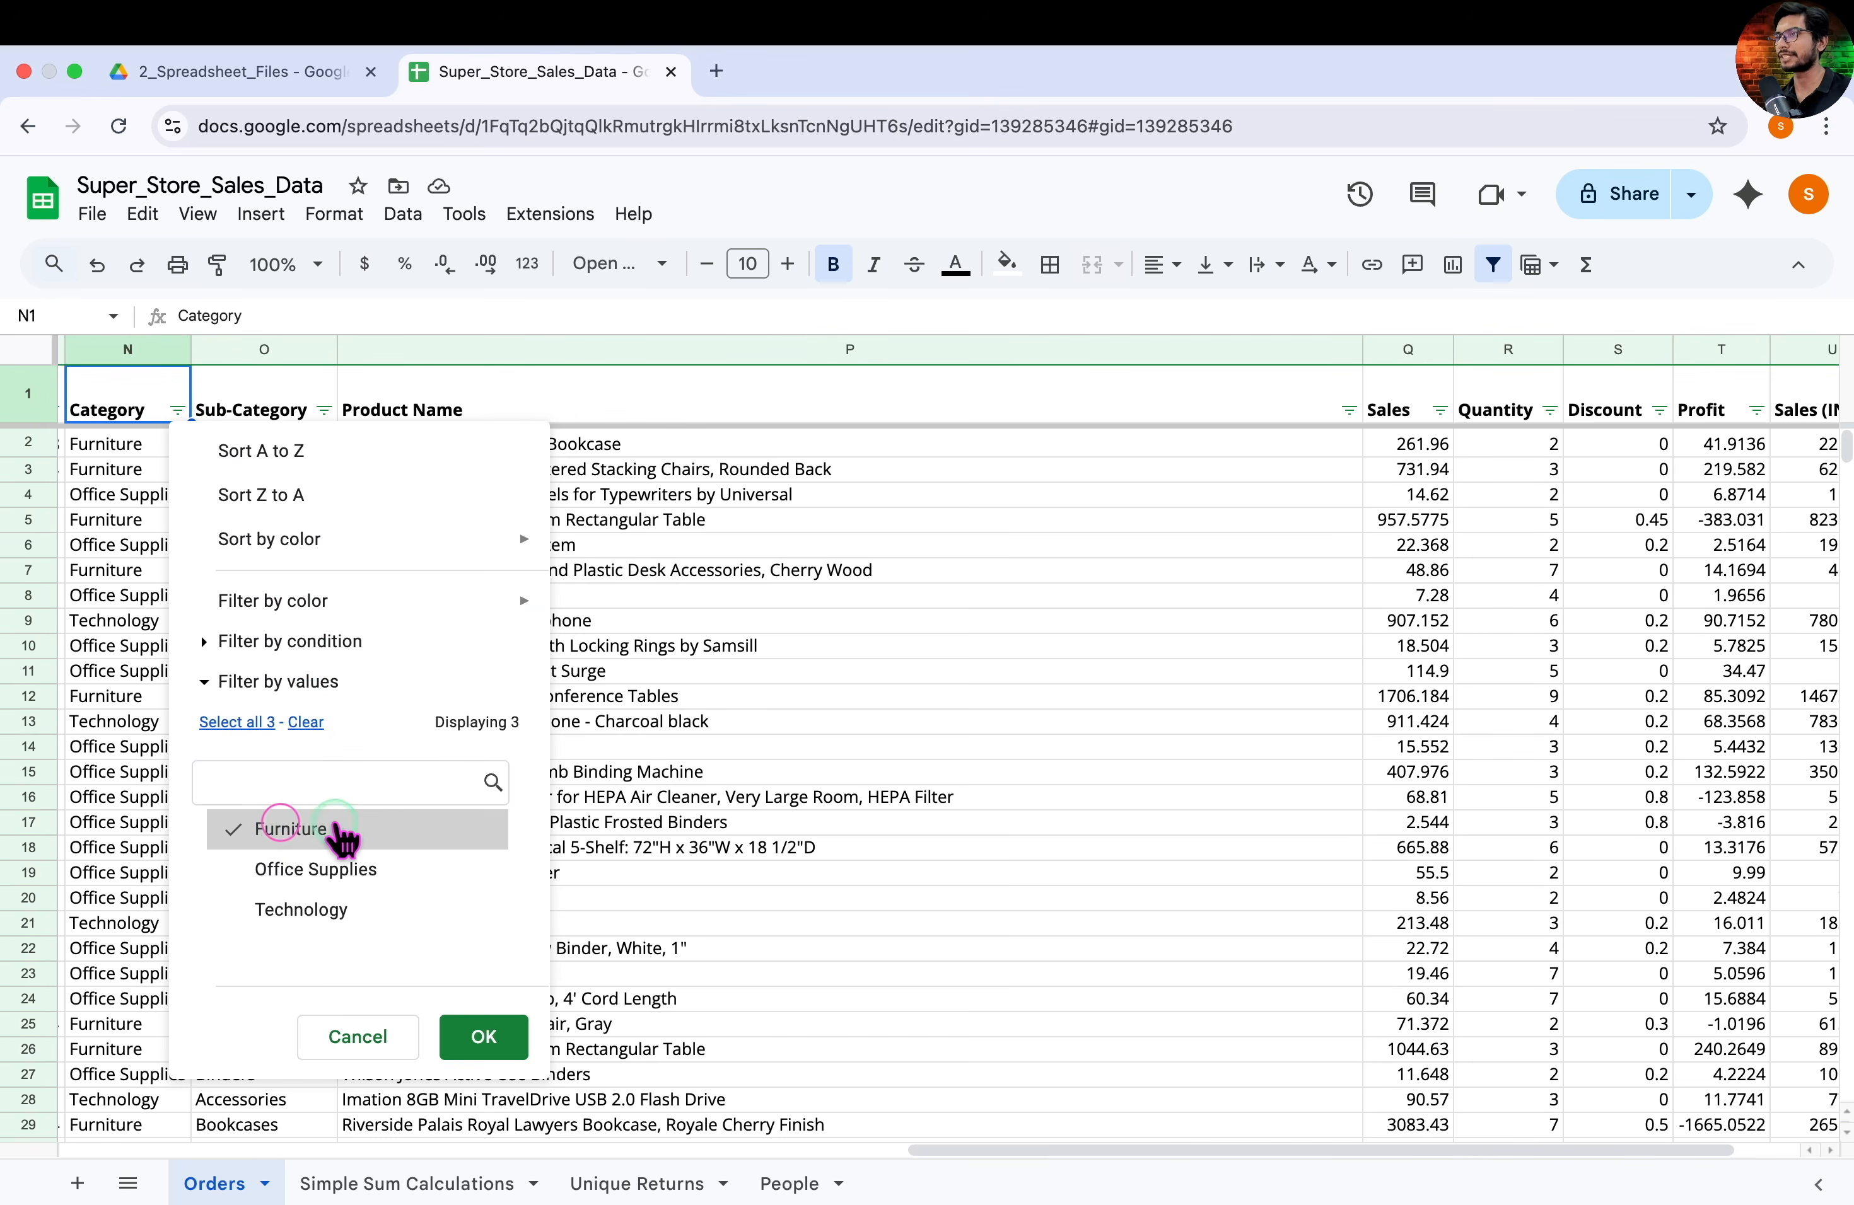
left_click(480, 1038)
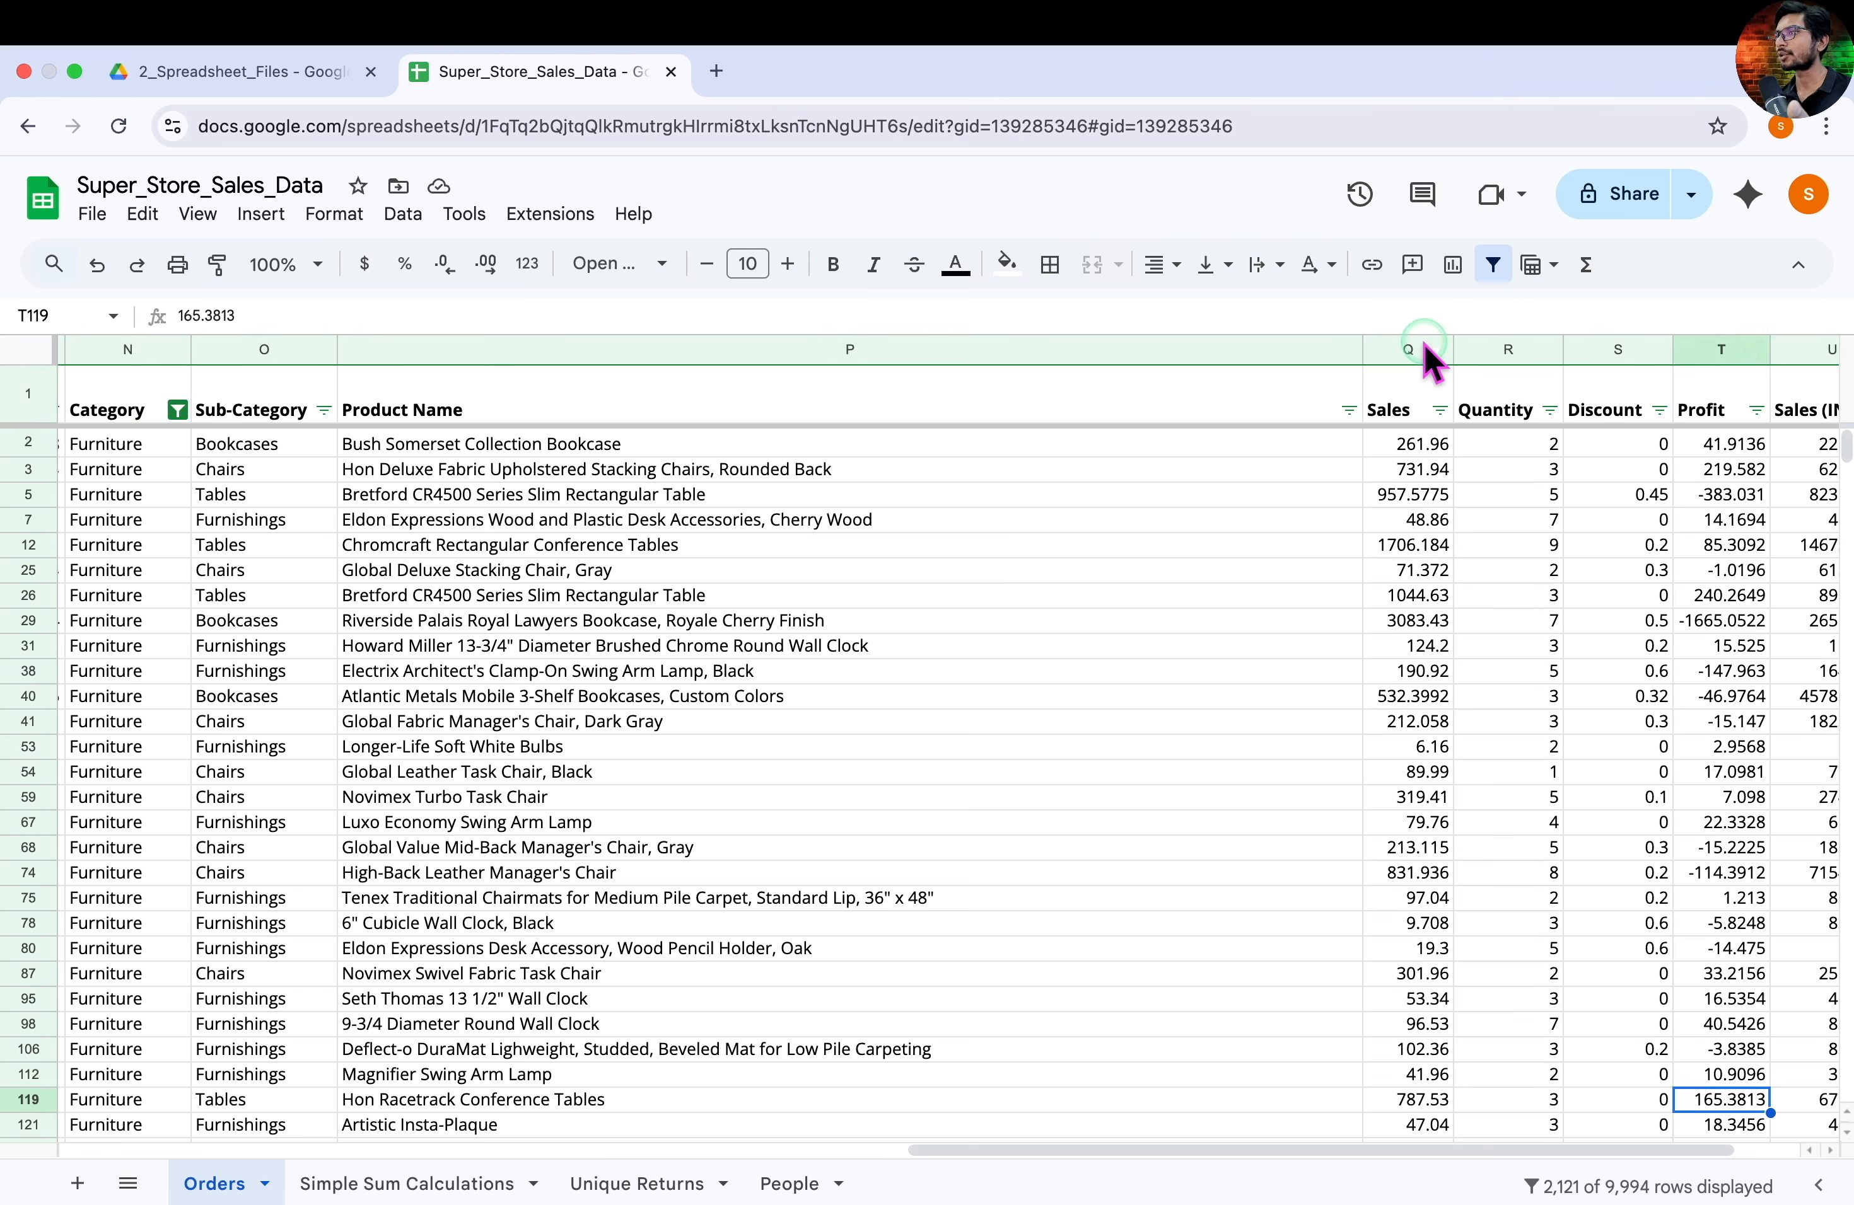
Sum the filtered Sales column and record 741999.79 as the furniture total in C5 of Simple Sum Calculations
left_click(1422, 349)
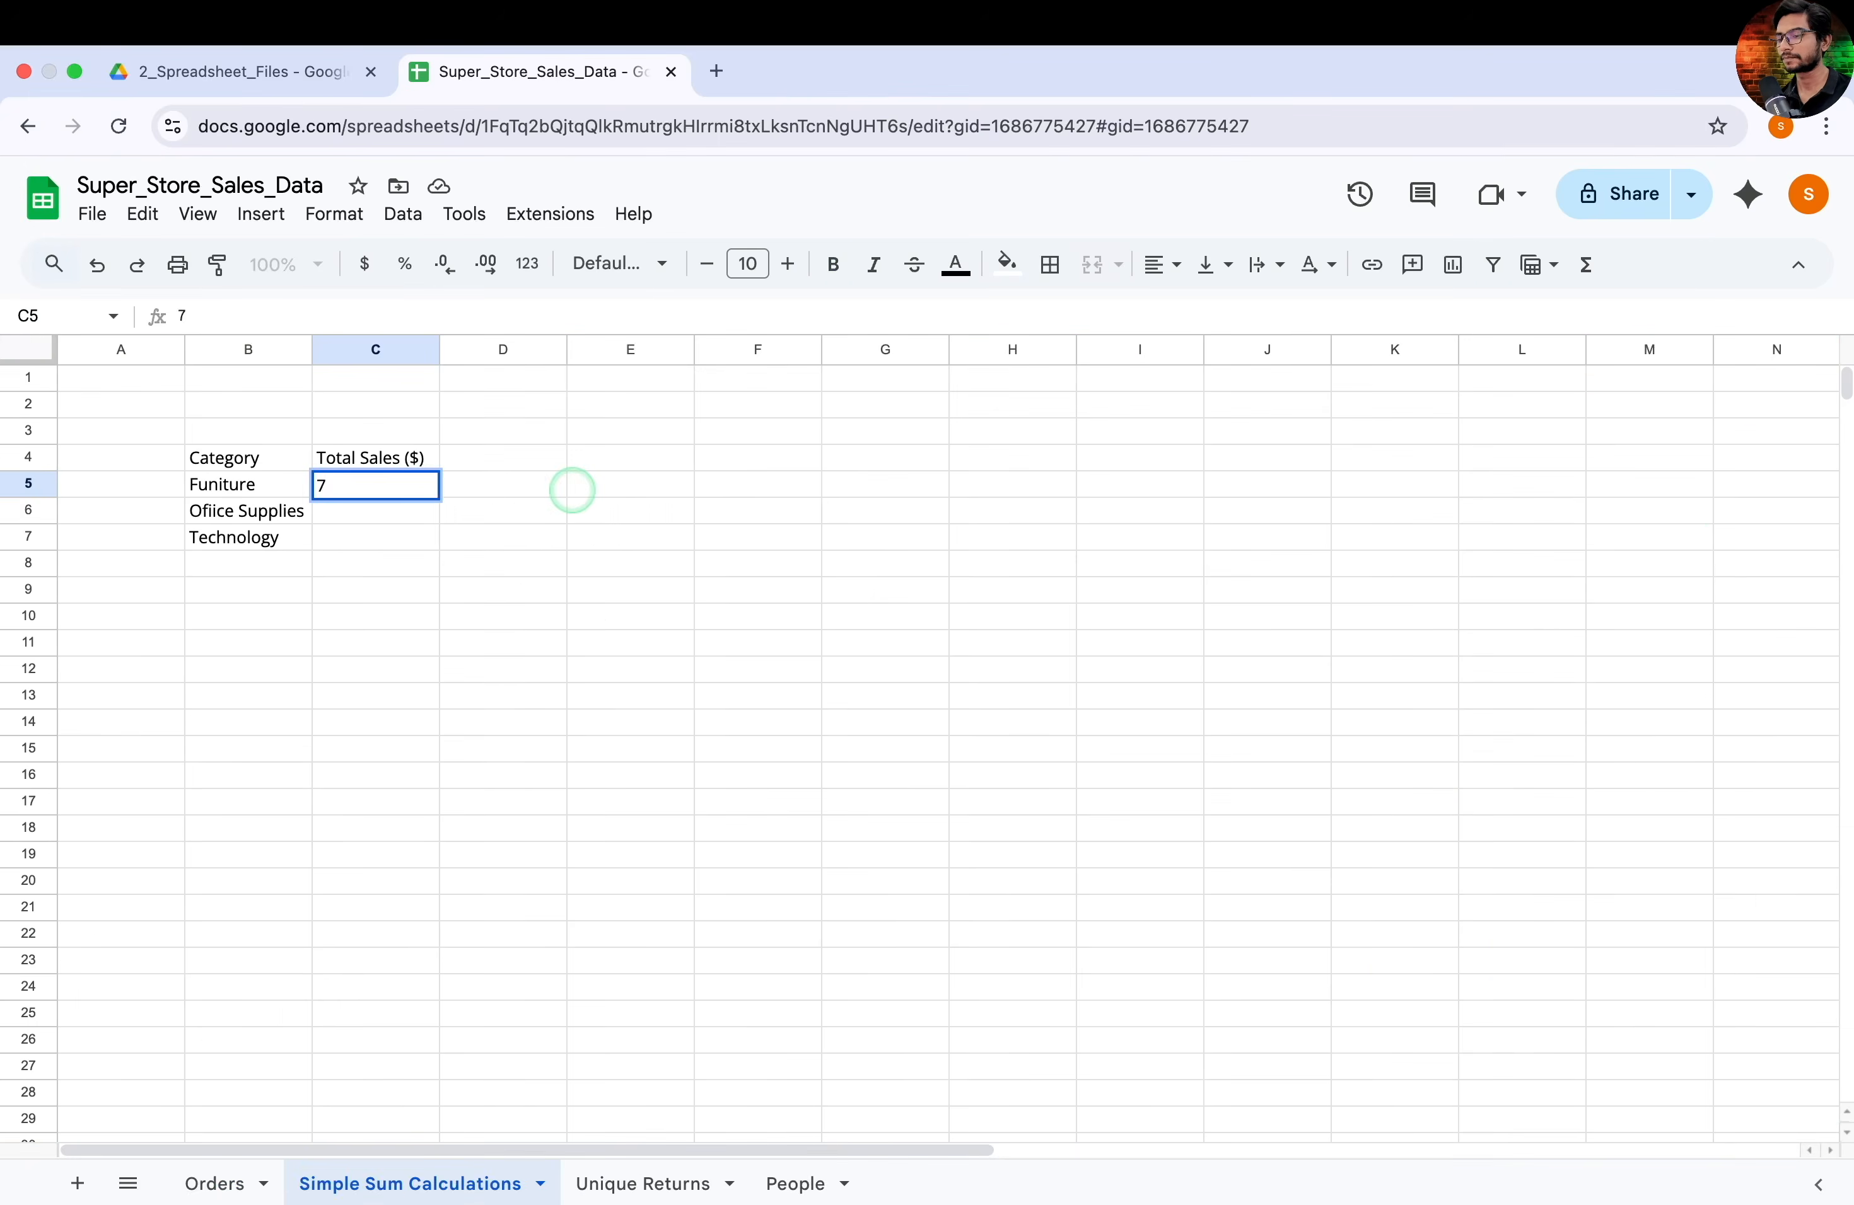
type("41999.79")
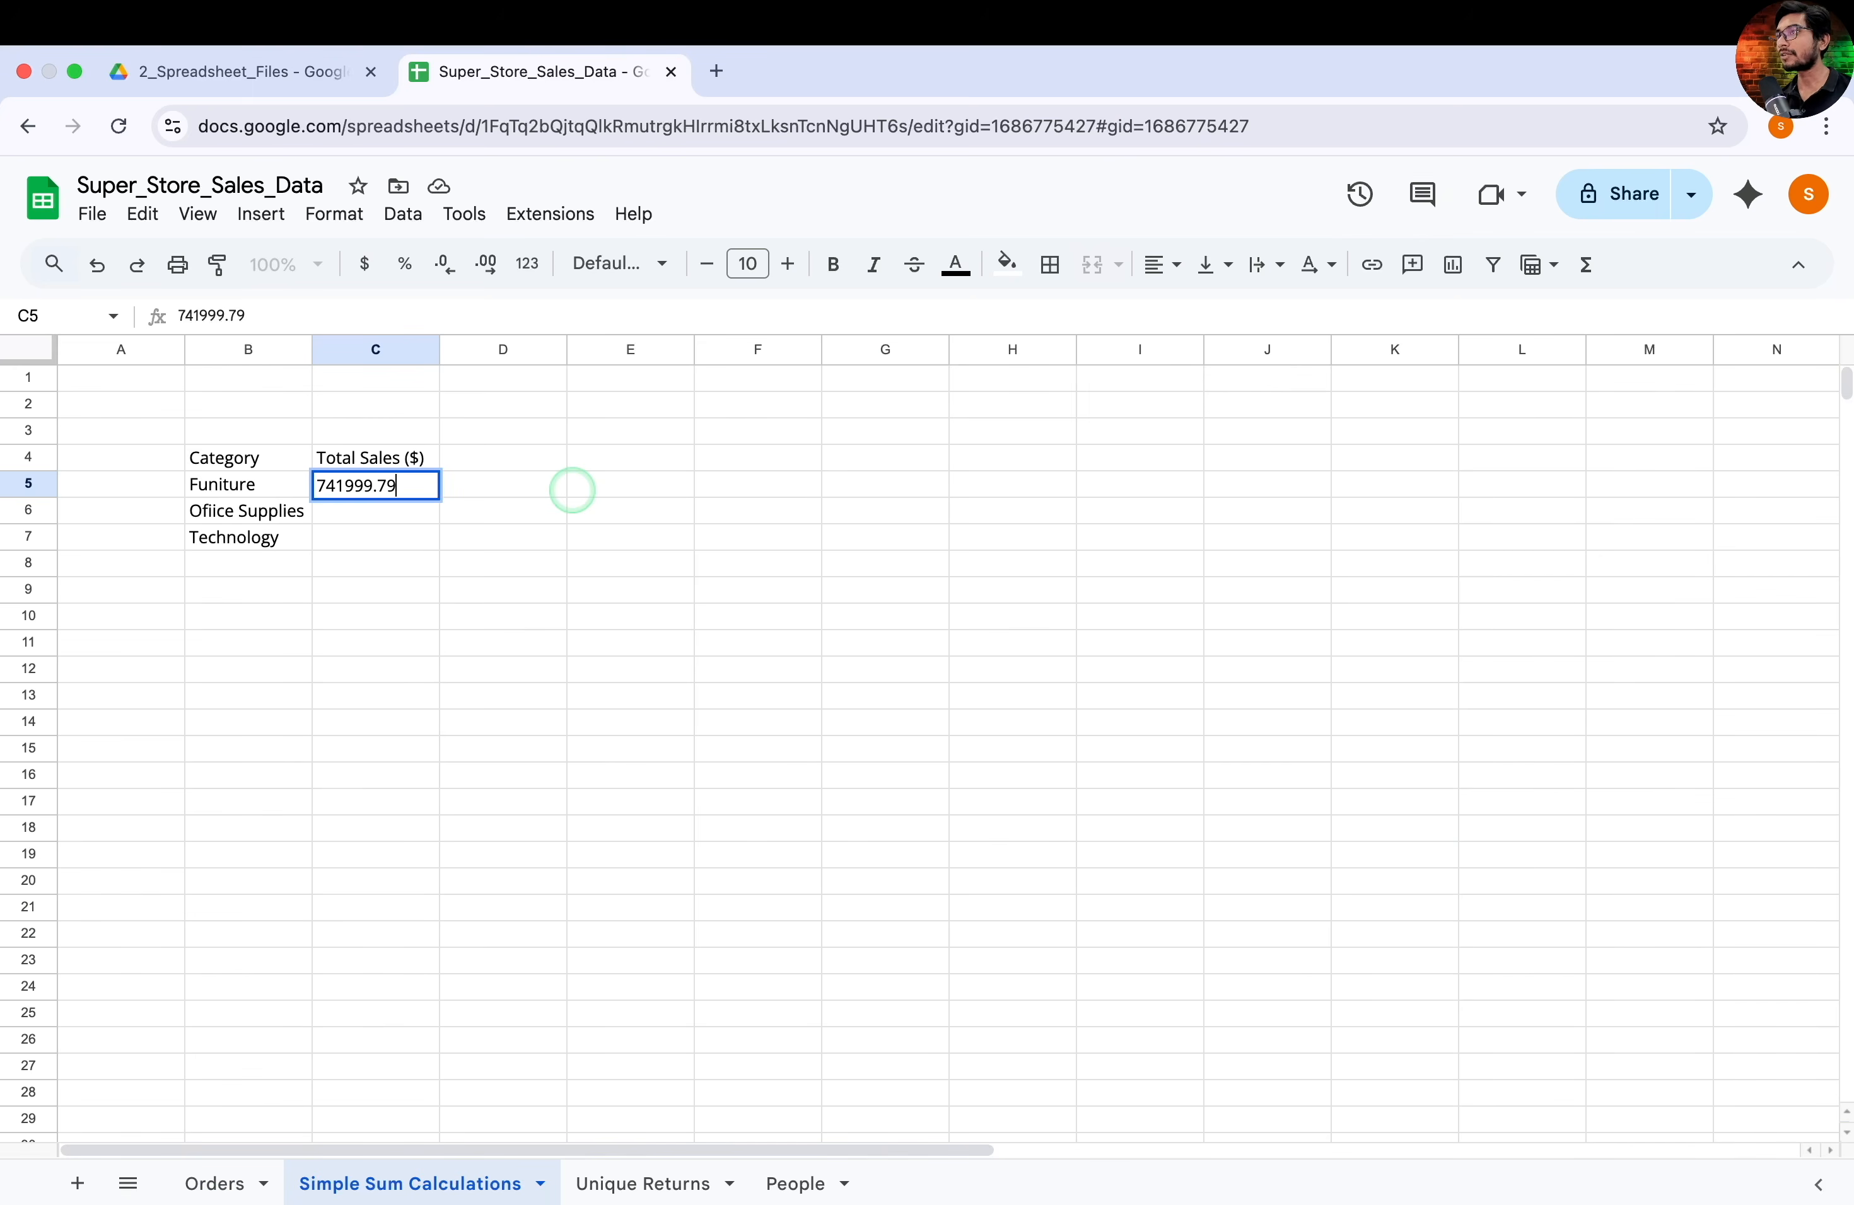
key("Return")
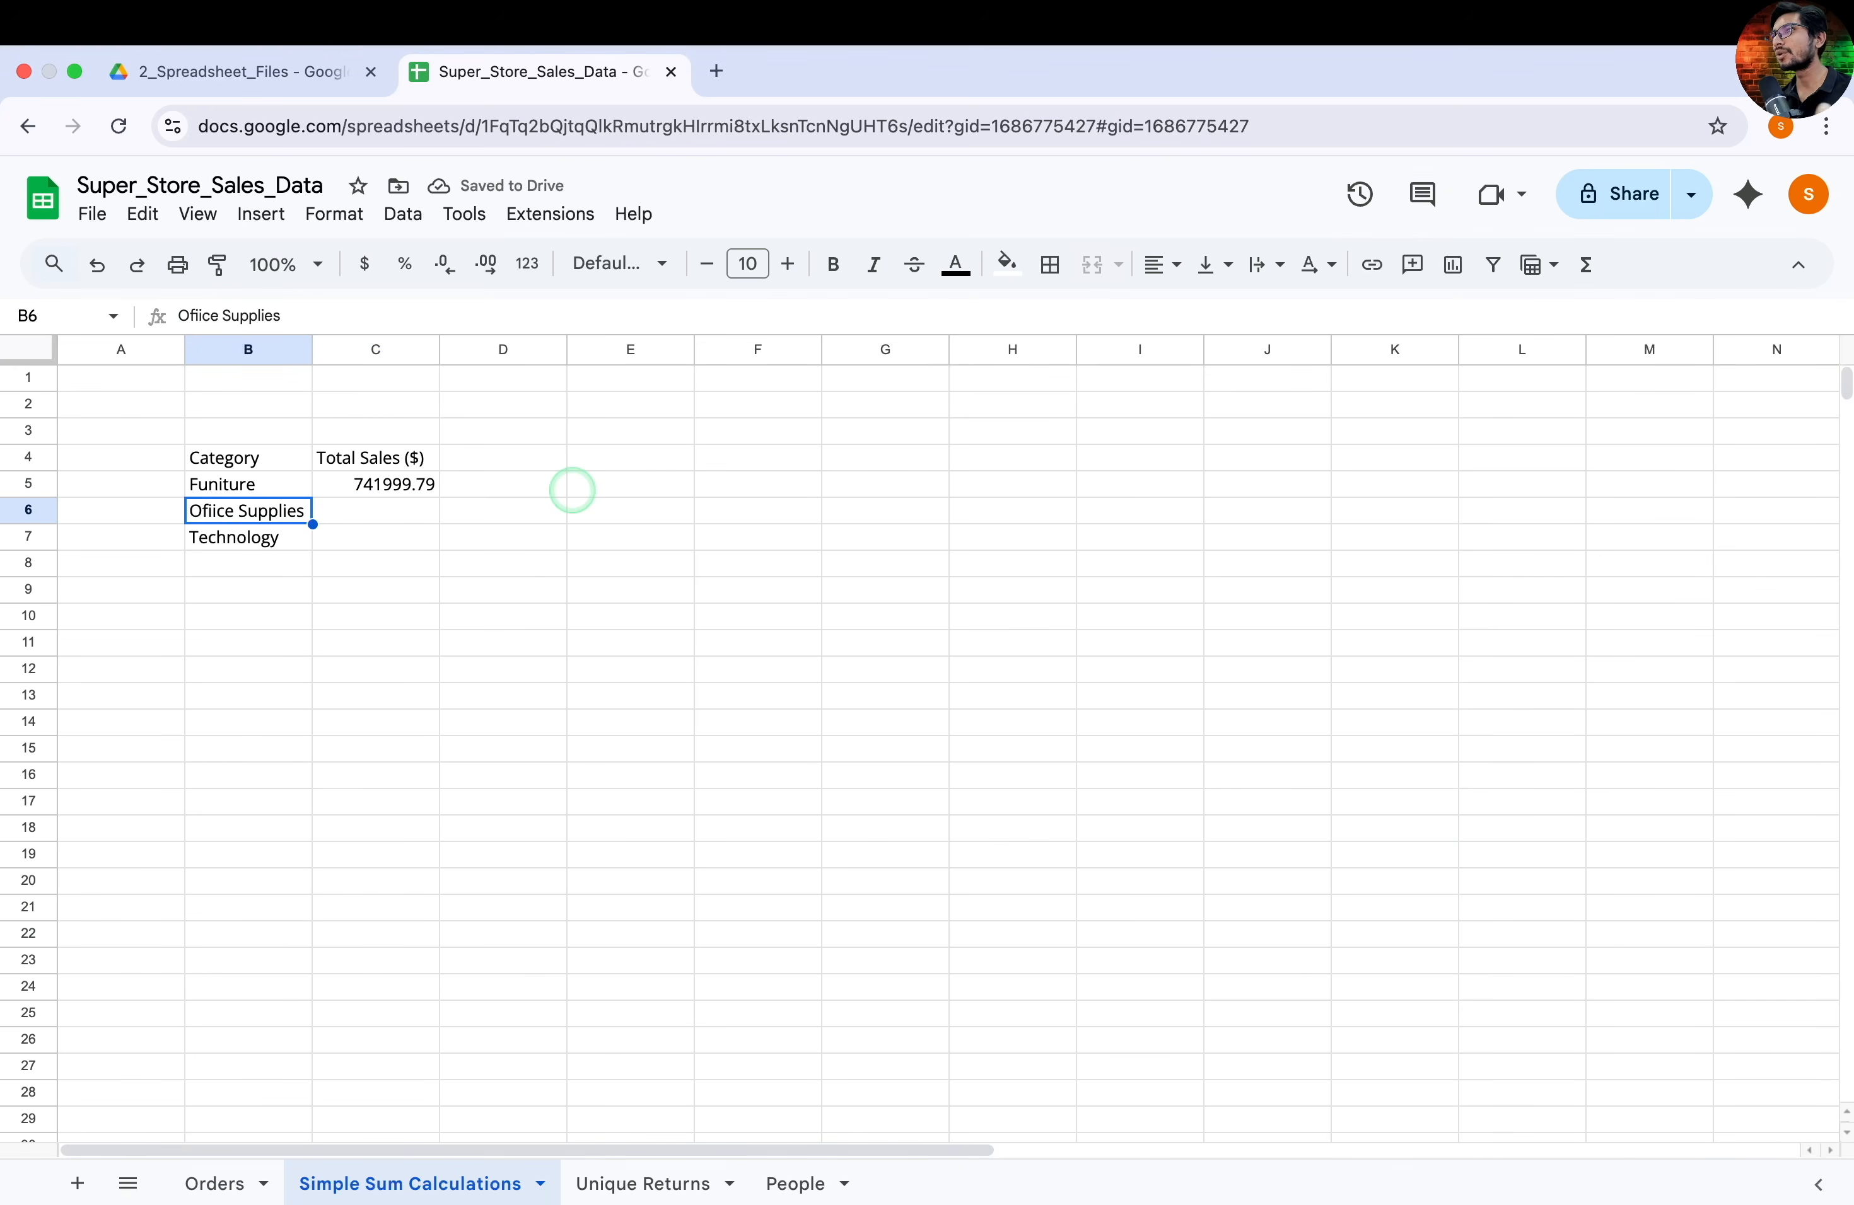
Change the Category filter in the Orders sheet to show only Office Supplies
left_click(215, 1184)
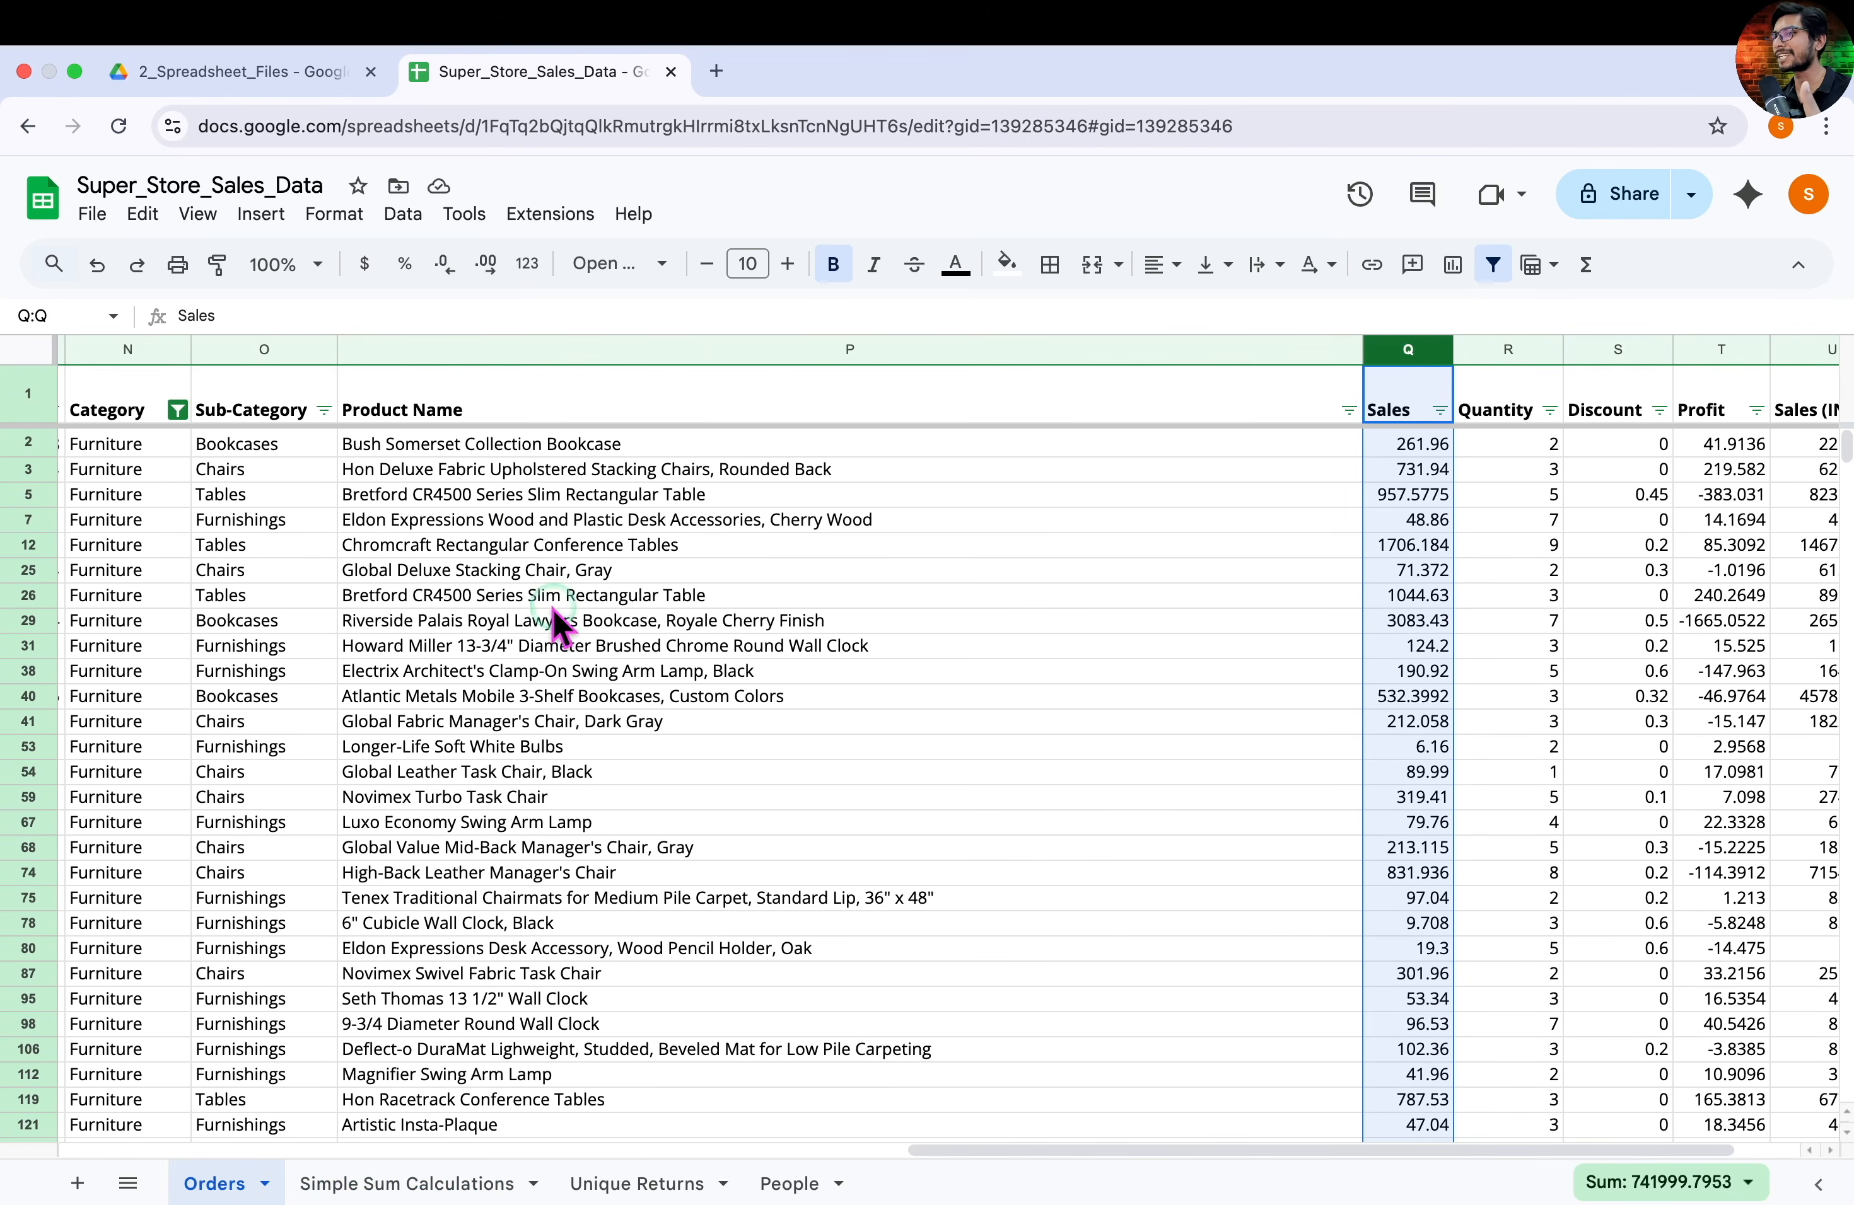
left_click(178, 410)
left_click(305, 828)
left_click(348, 871)
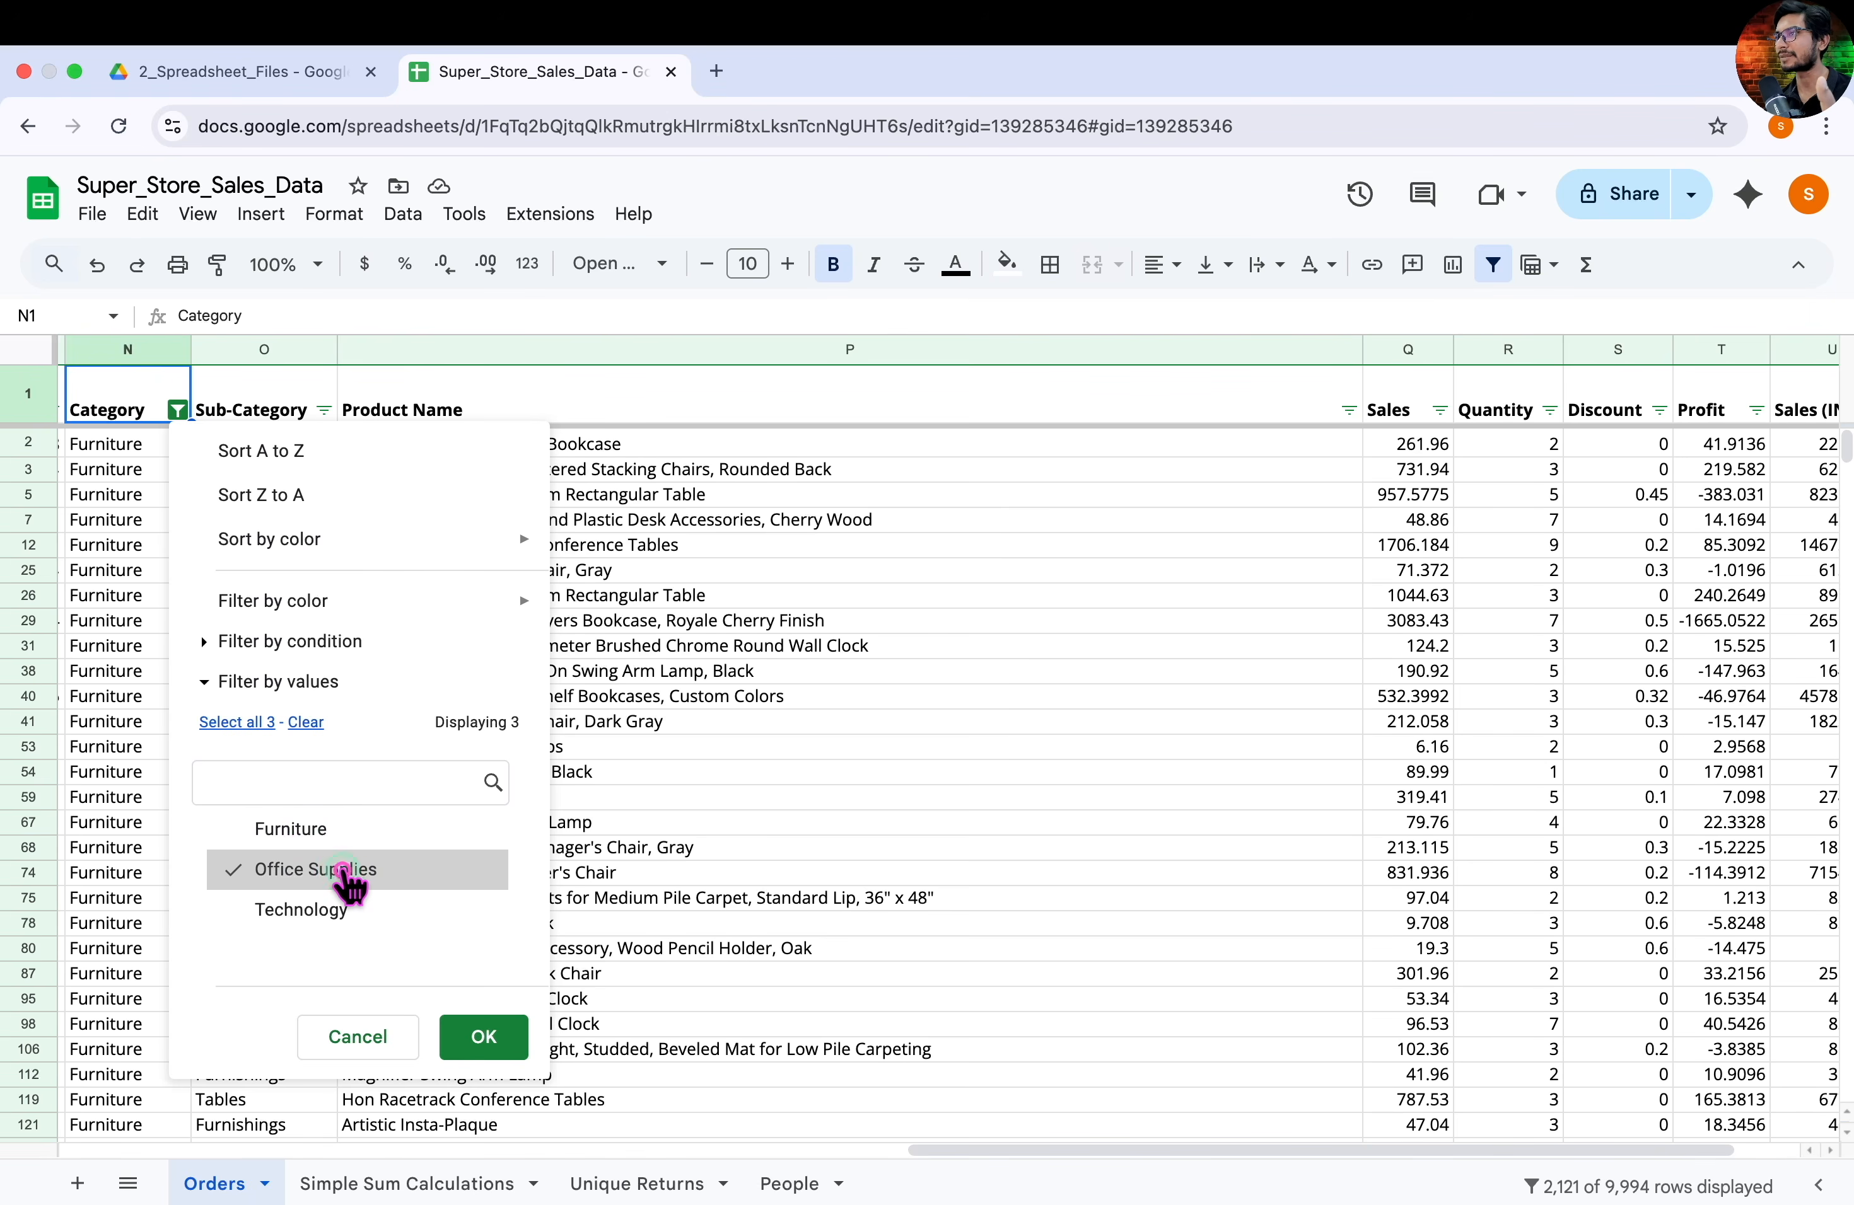
left_click(479, 1051)
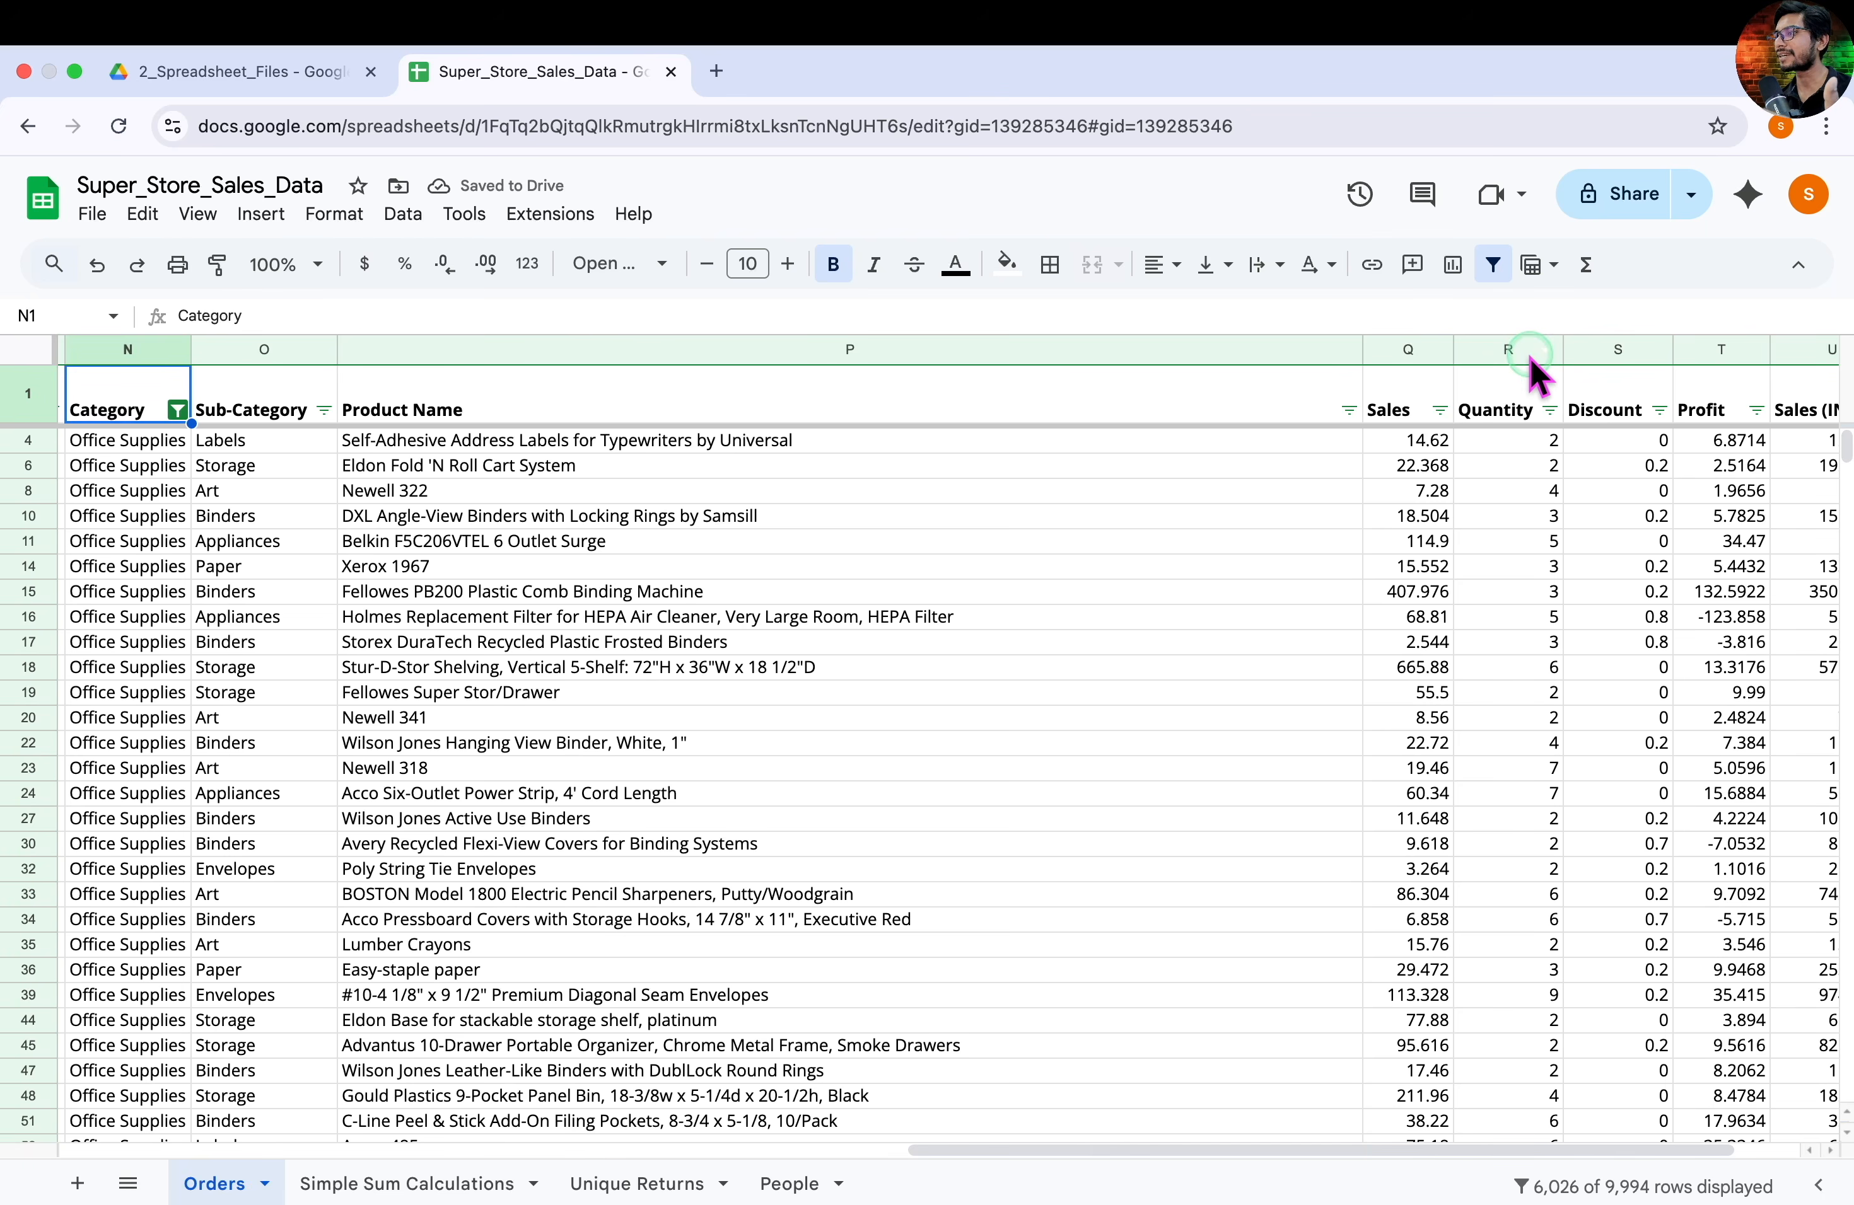
Sum the filtered Sales column and record 719047.032 as the office supplies total in C6 of Simple Sum Calculations
left_click(1413, 348)
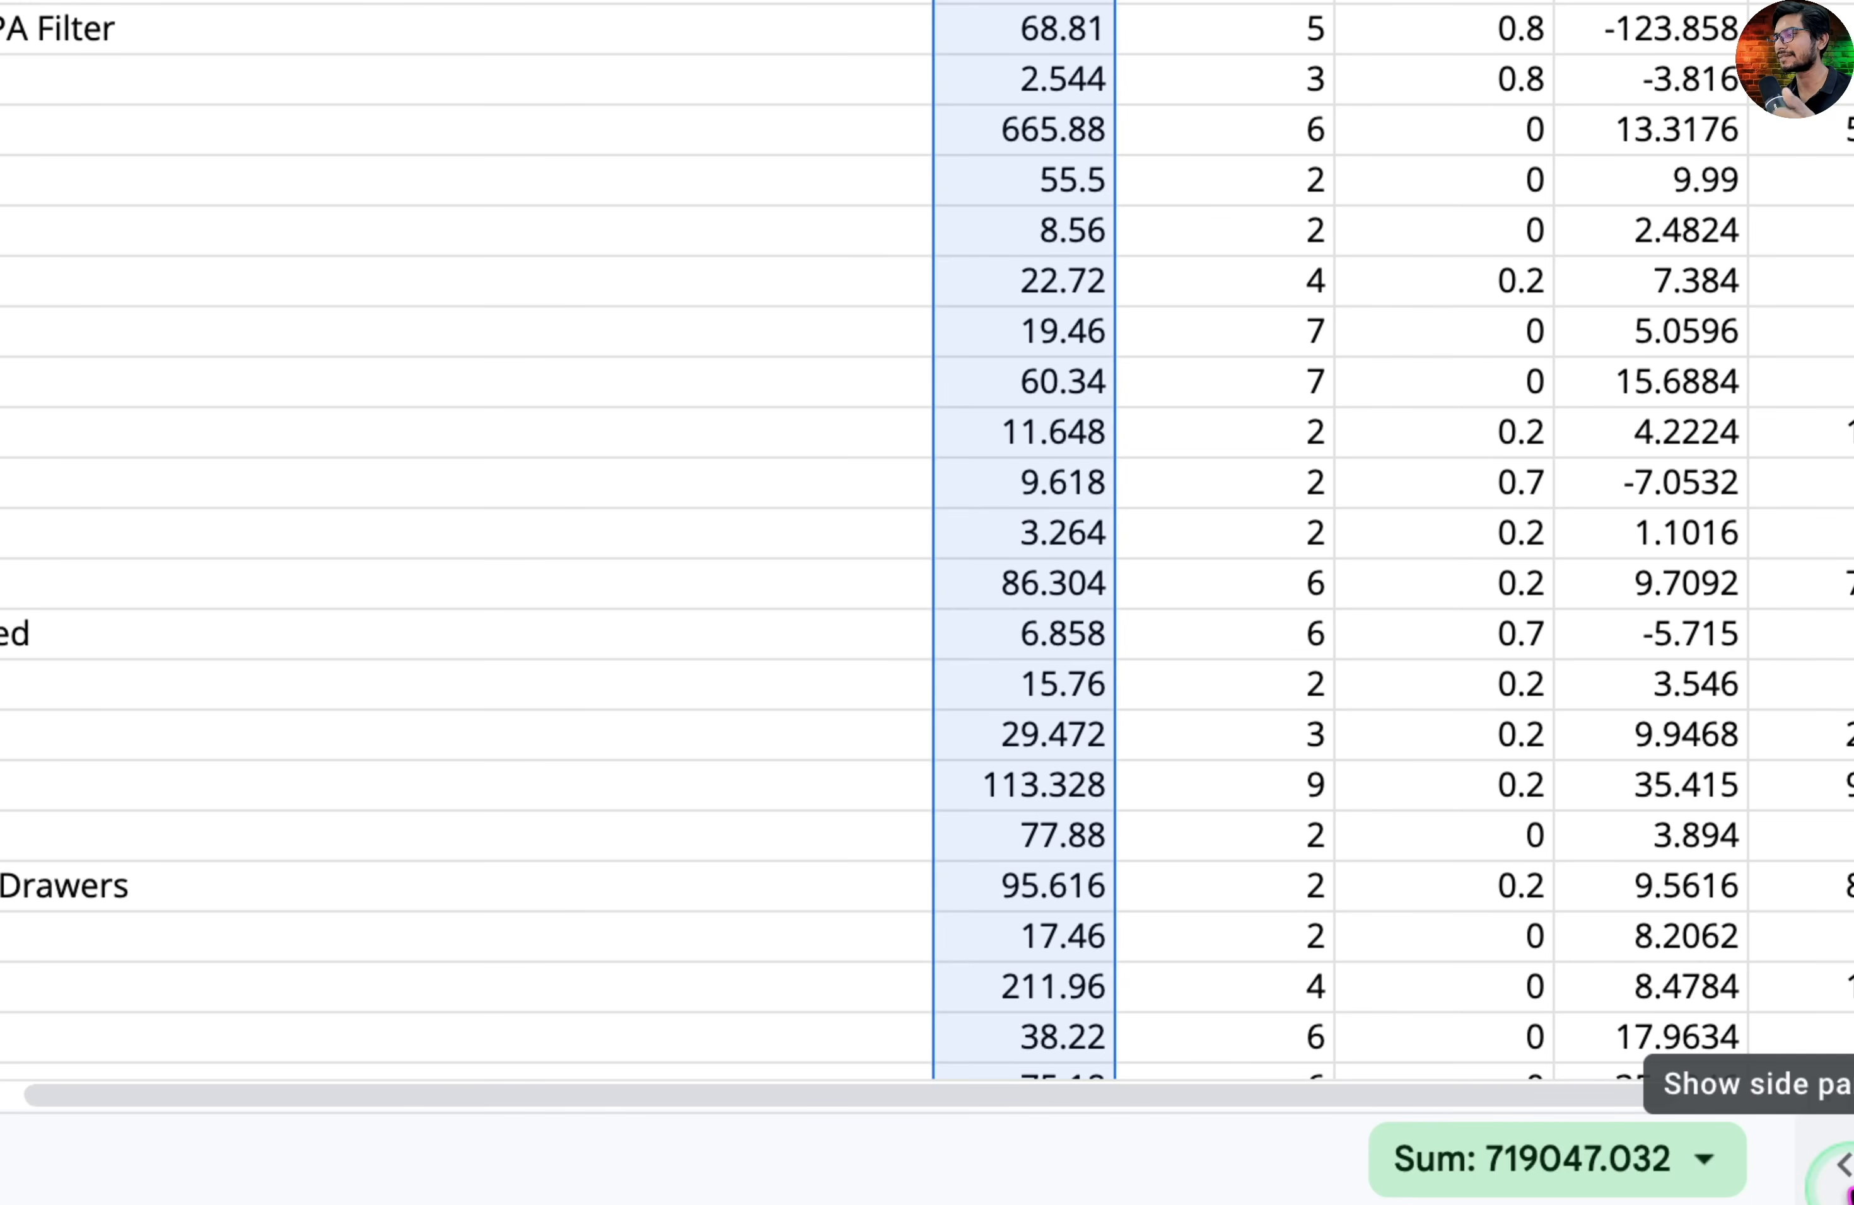
left_click(452, 1180)
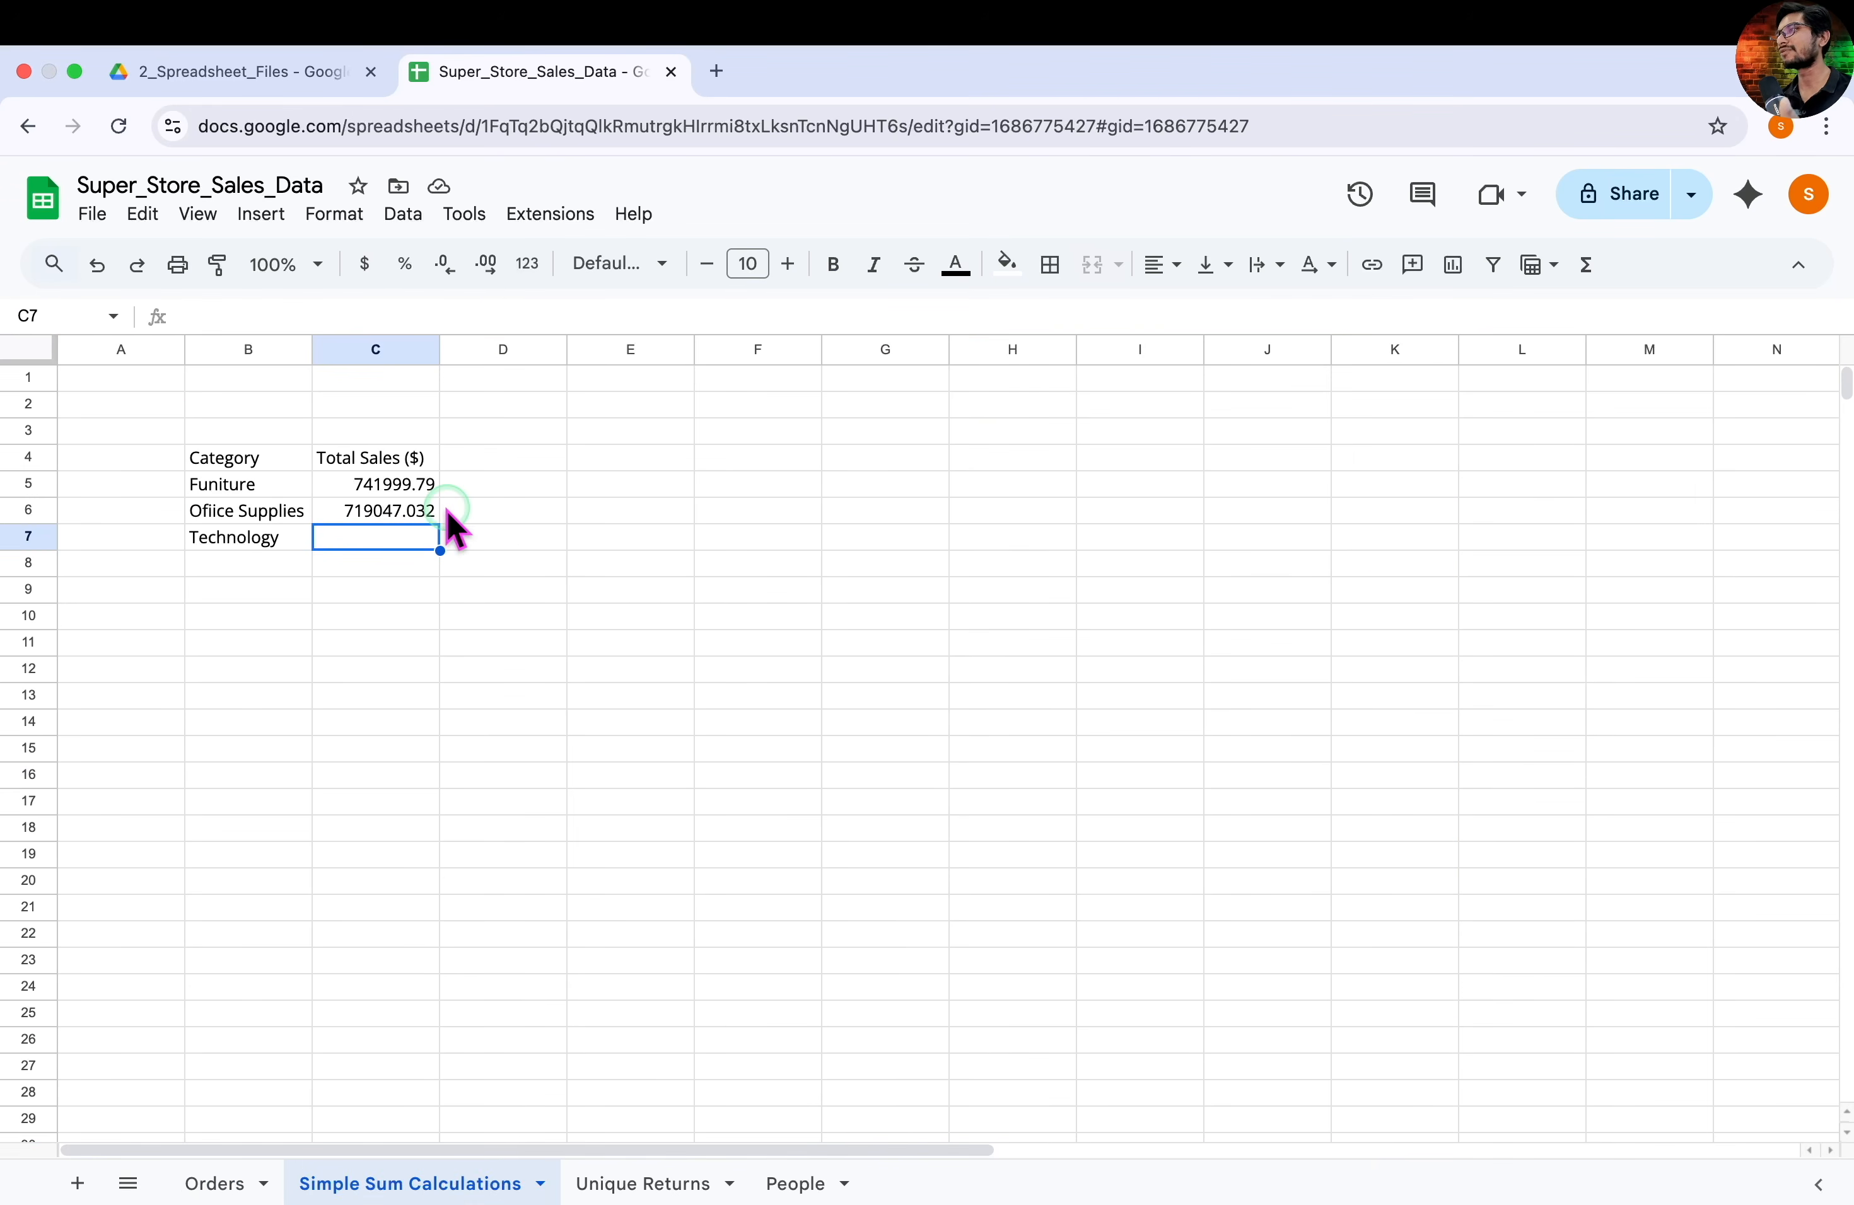
Change the Category filter in the Orders sheet to show only Technology
left_click(220, 1183)
left_click(177, 409)
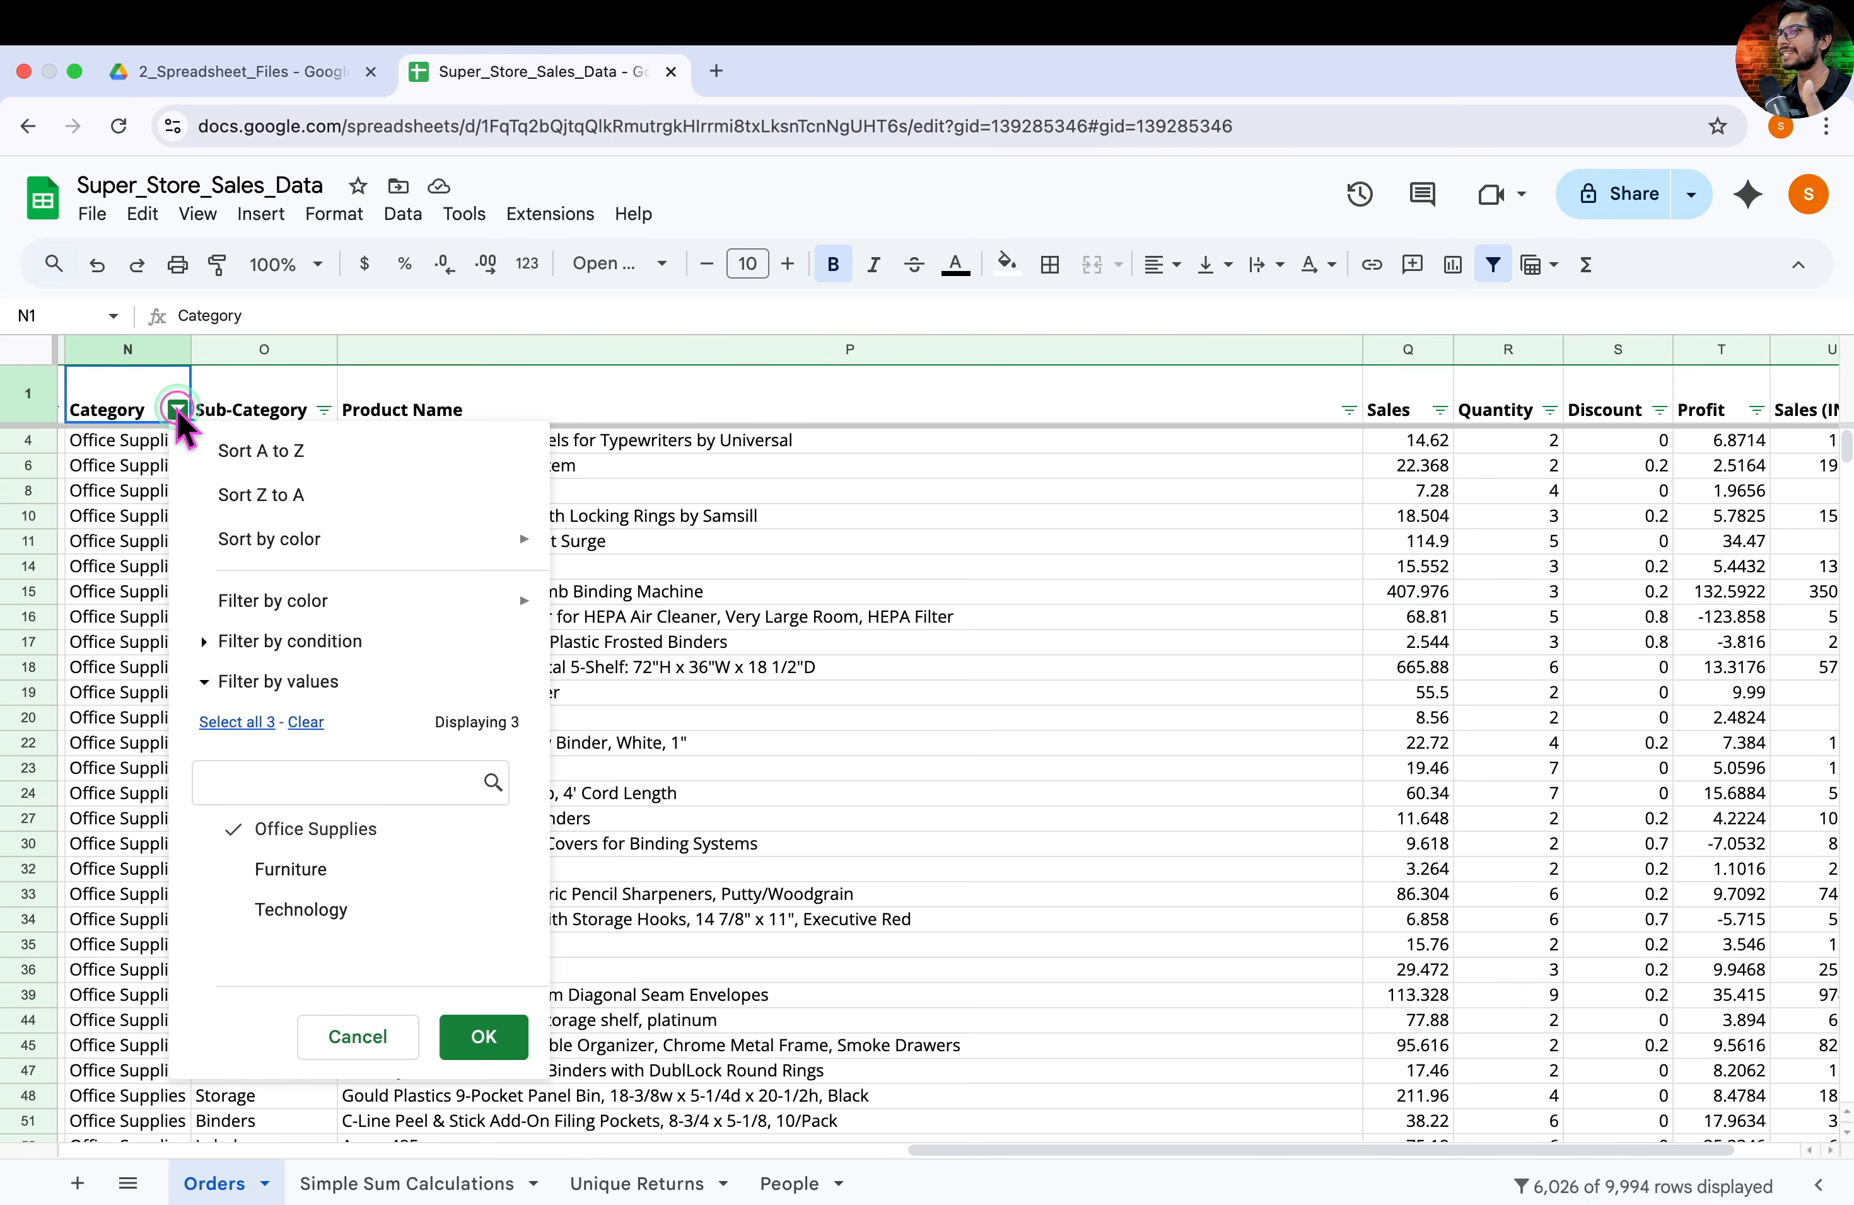
left_click(319, 839)
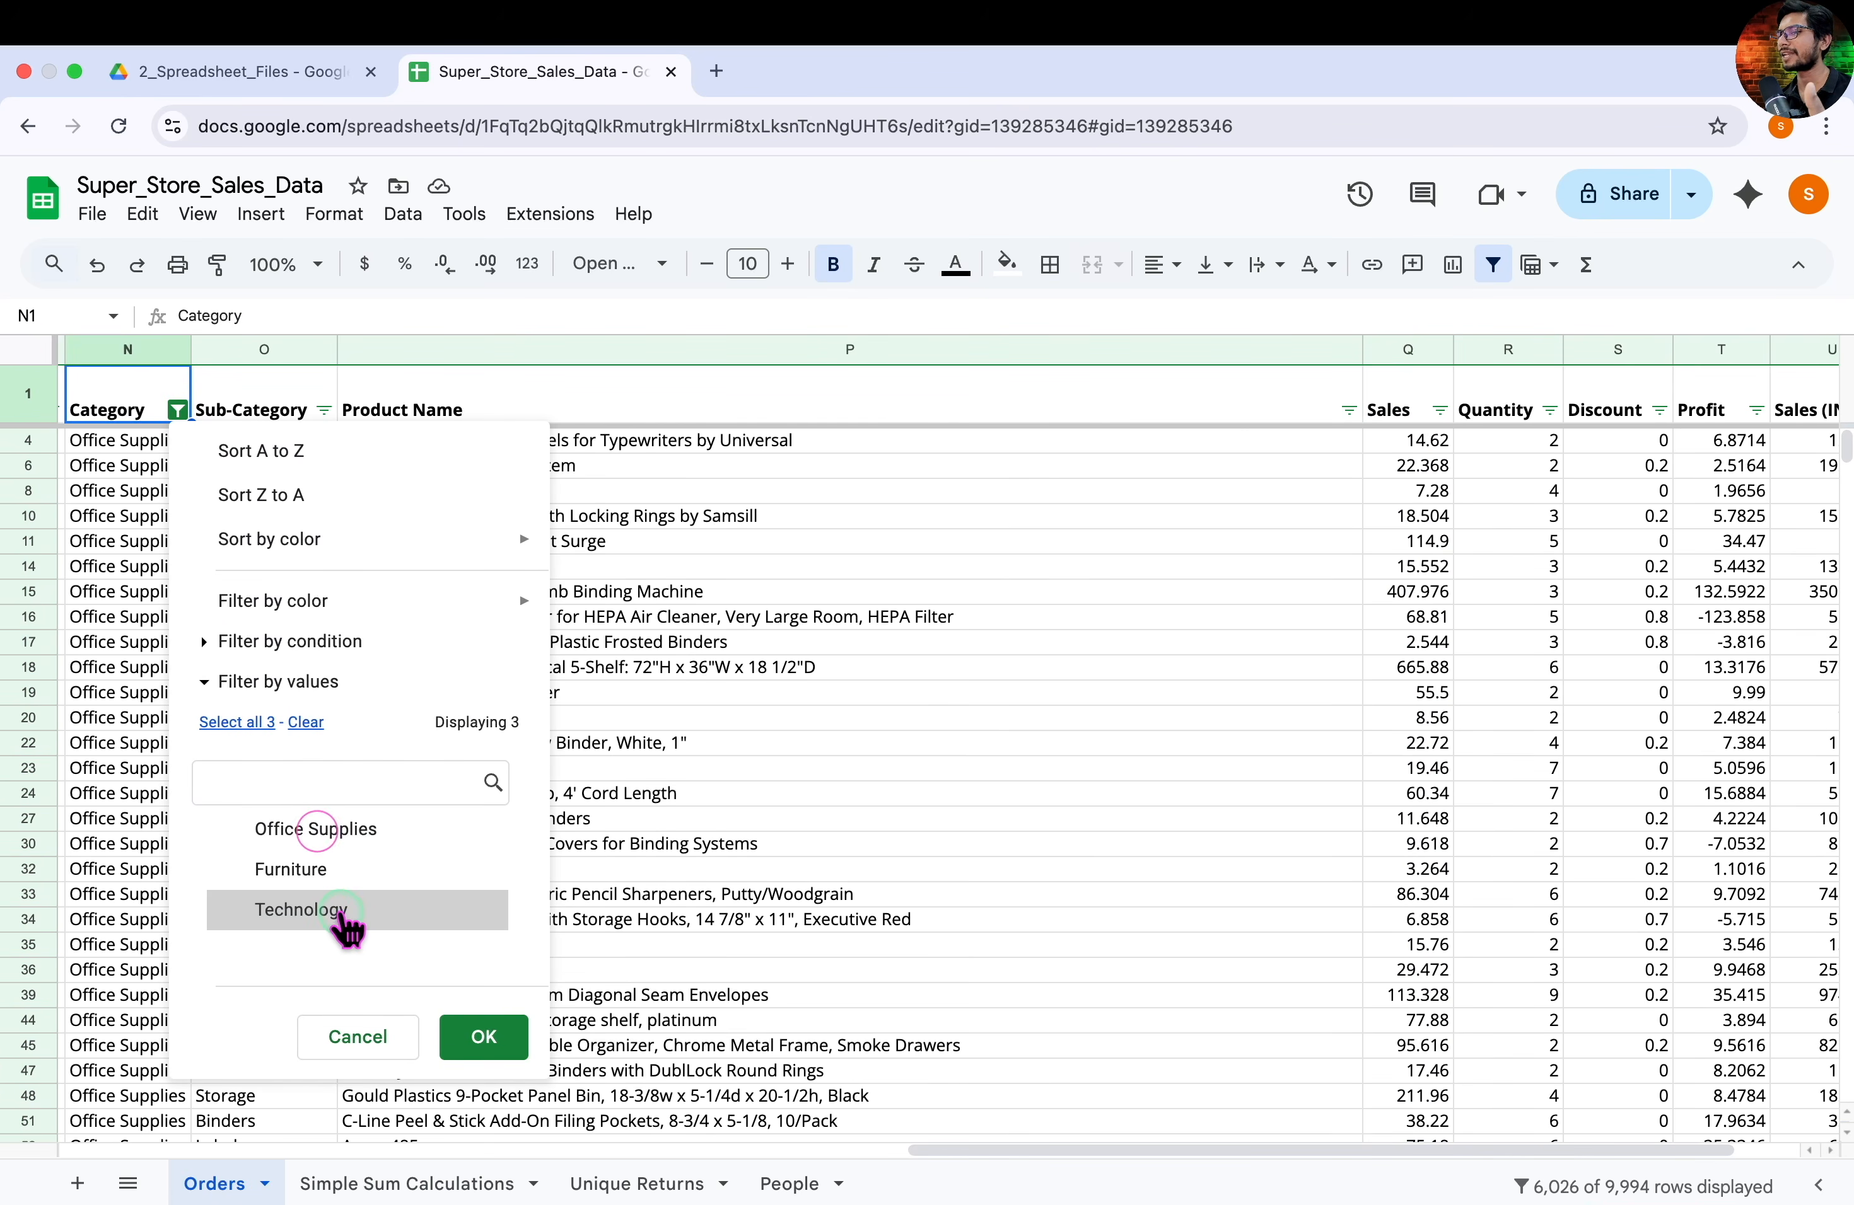
left_click(344, 917)
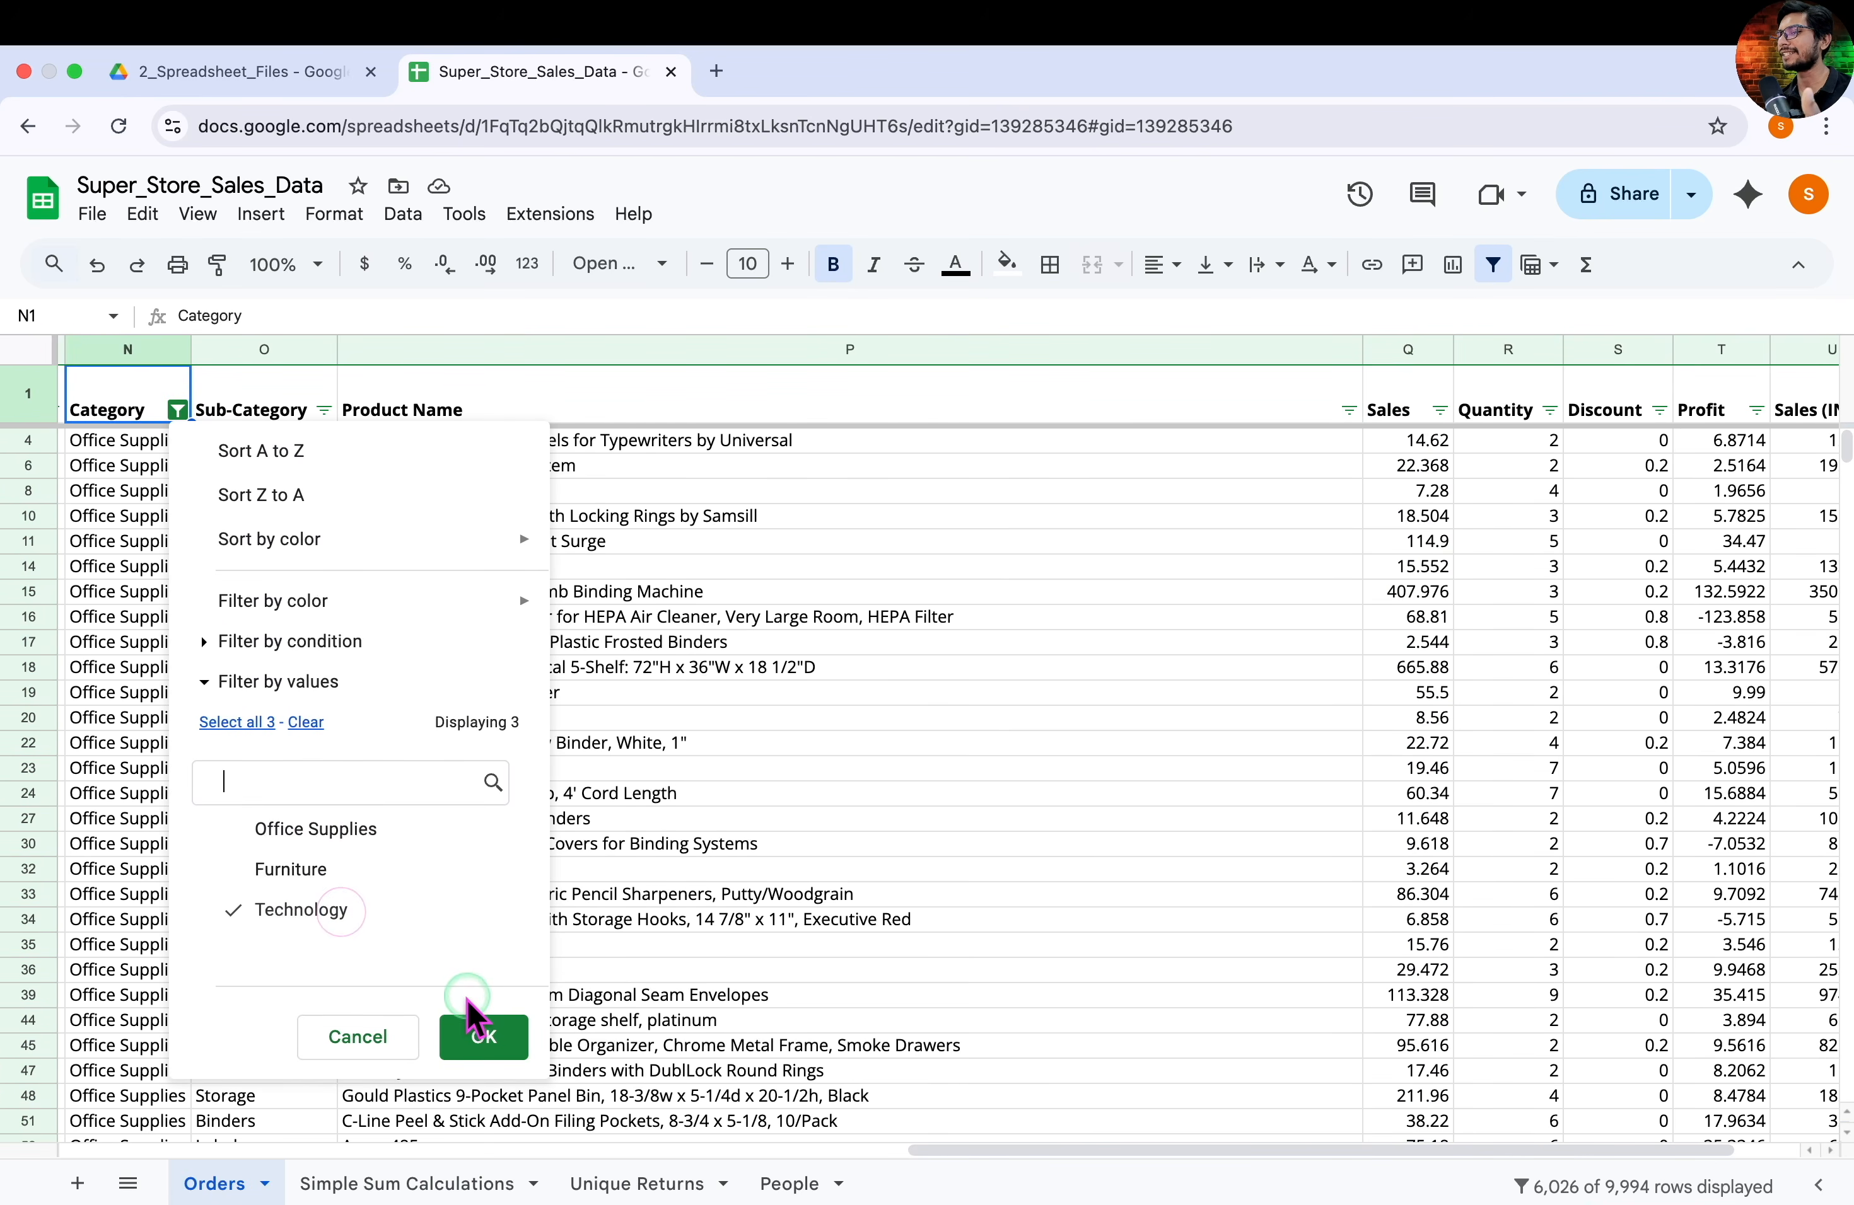
left_click(482, 1037)
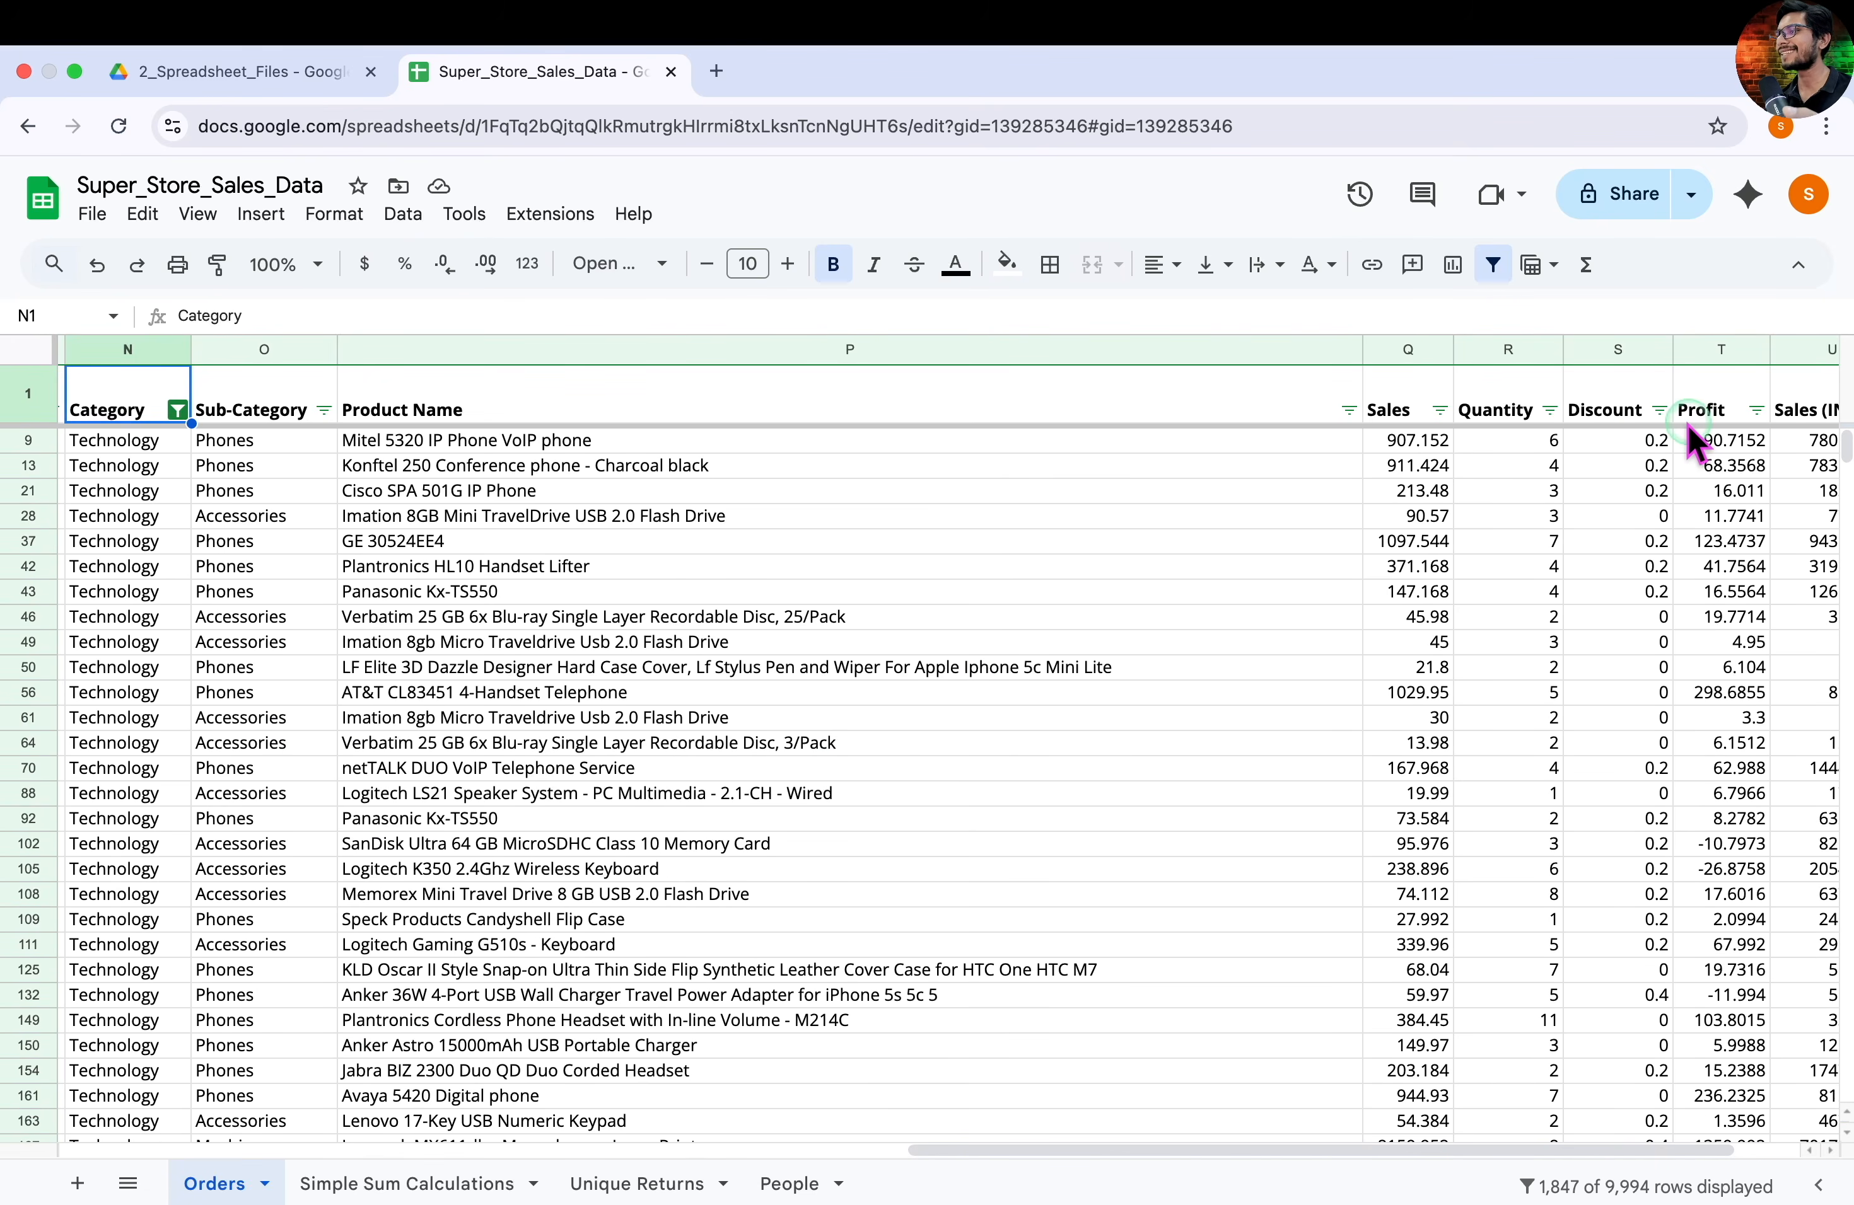
Sum the filtered Sales column and record 836154.033 as the technology total in C7 of Simple Sum Calculations
left_click(1391, 342)
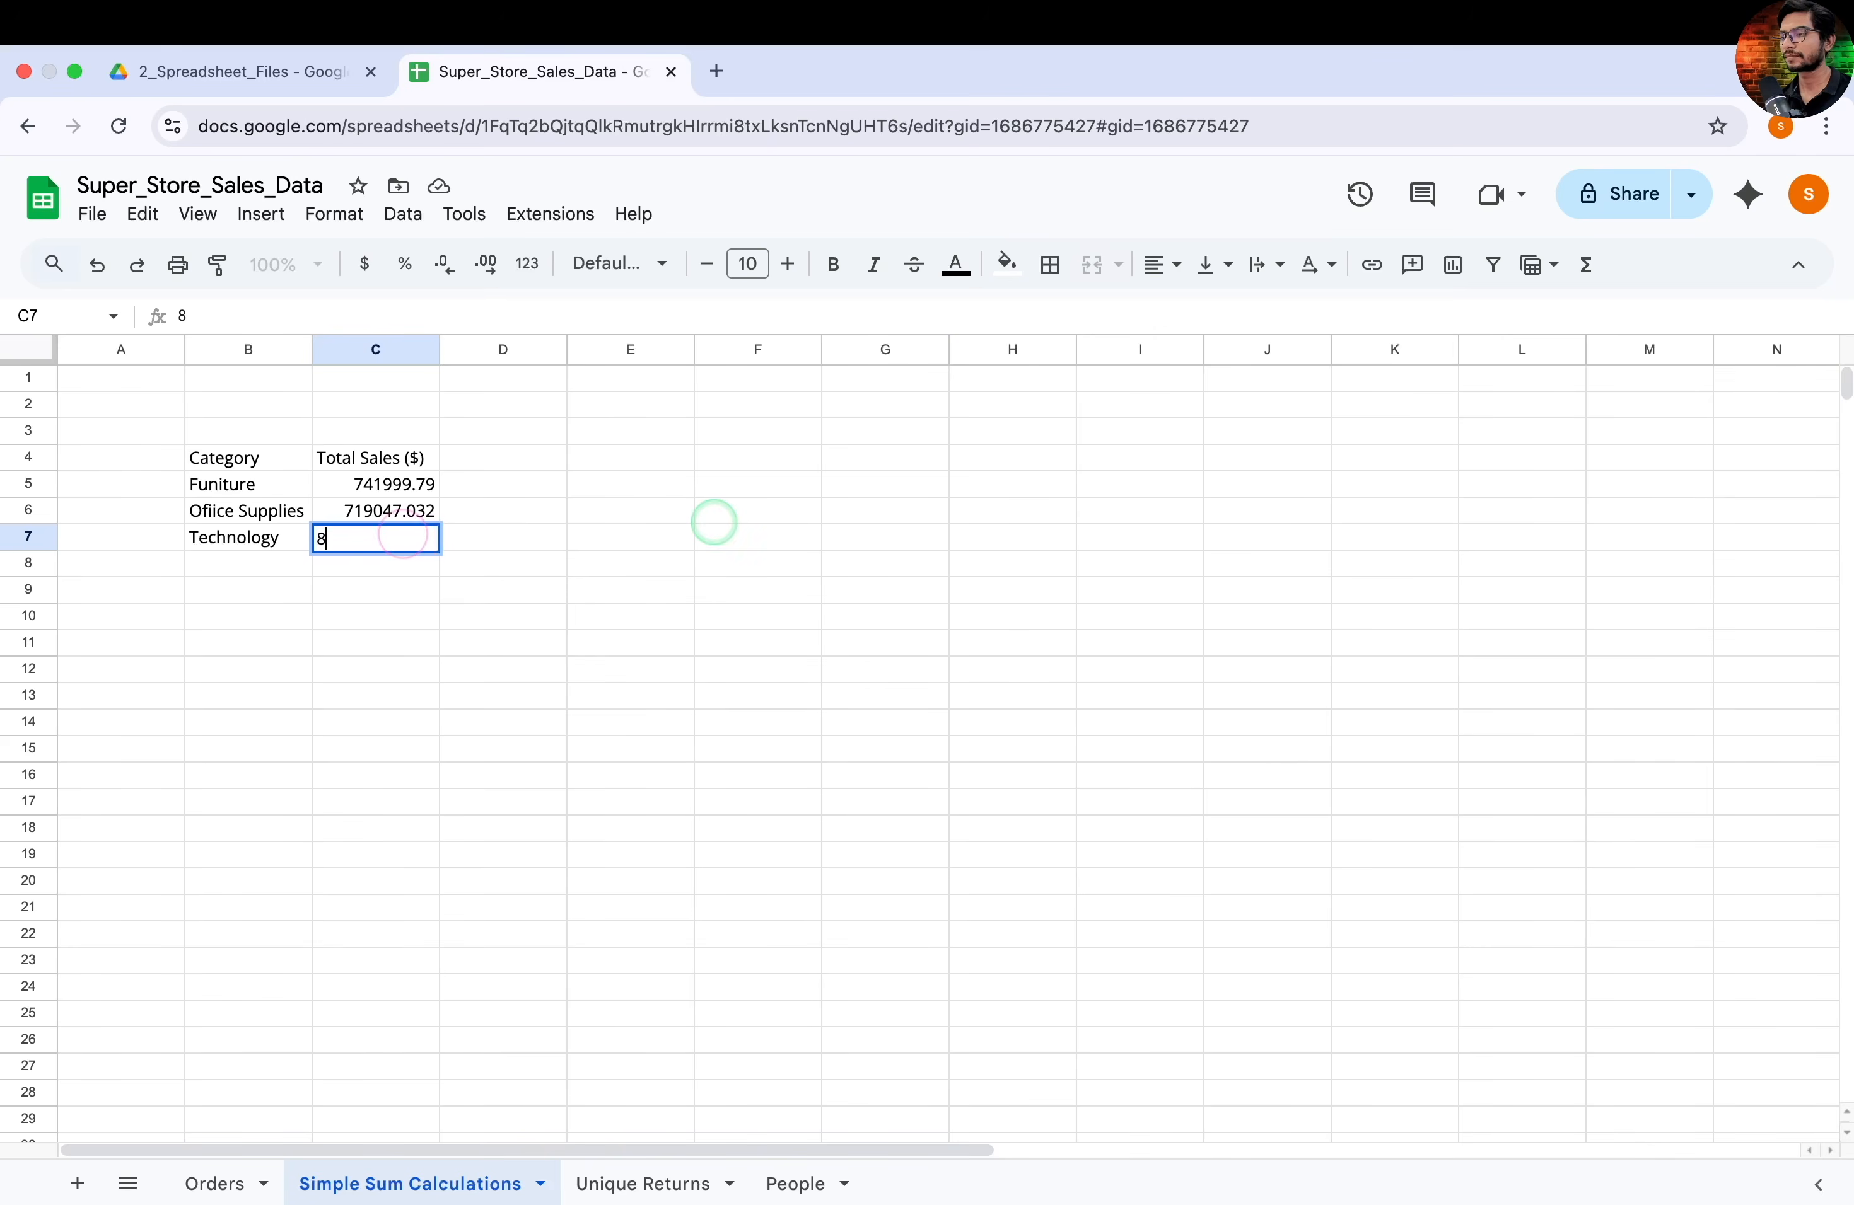
type("836154.033")
key("Return")
Insert a chart based on the category sales table in B4:C7
left_click_drag(147, 417, 480, 607)
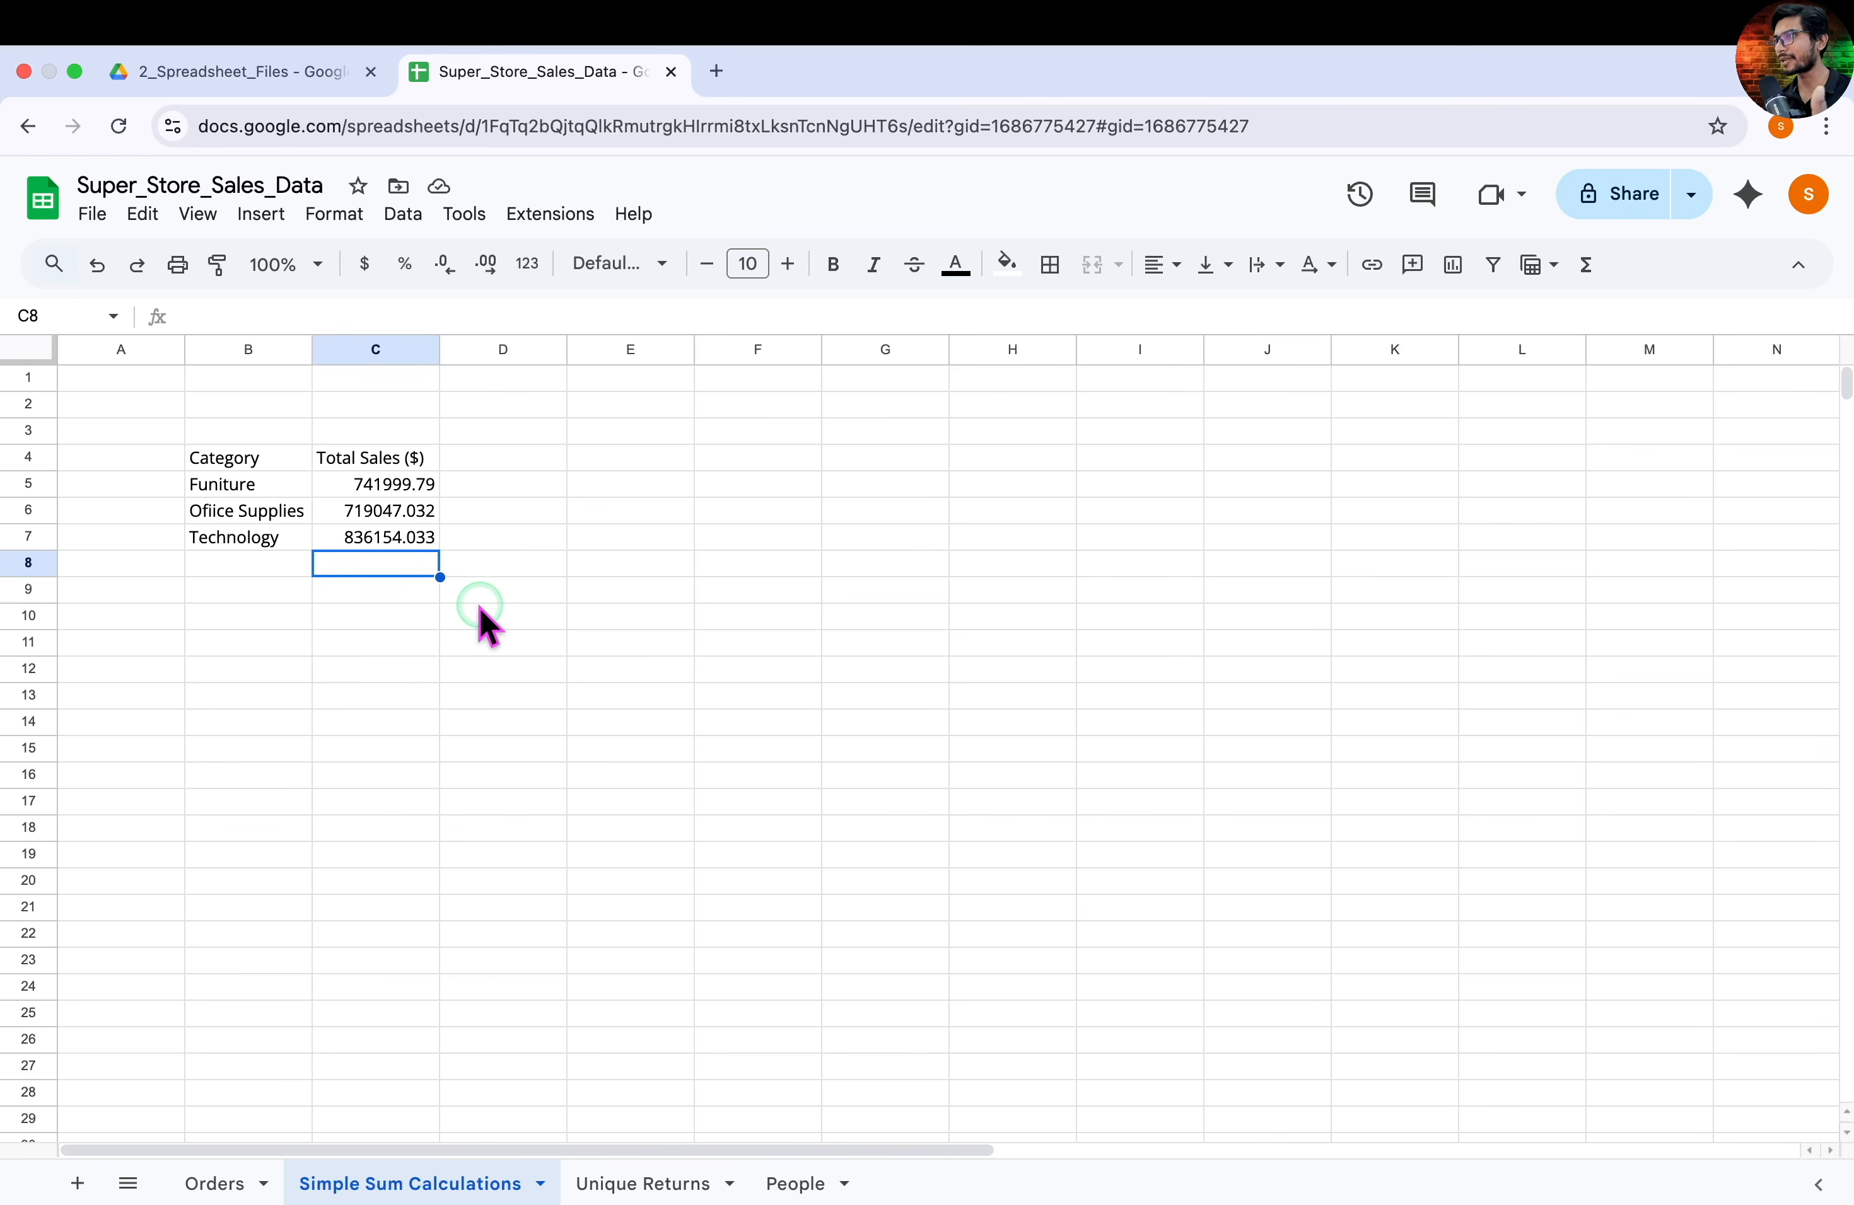
left_click(278, 458)
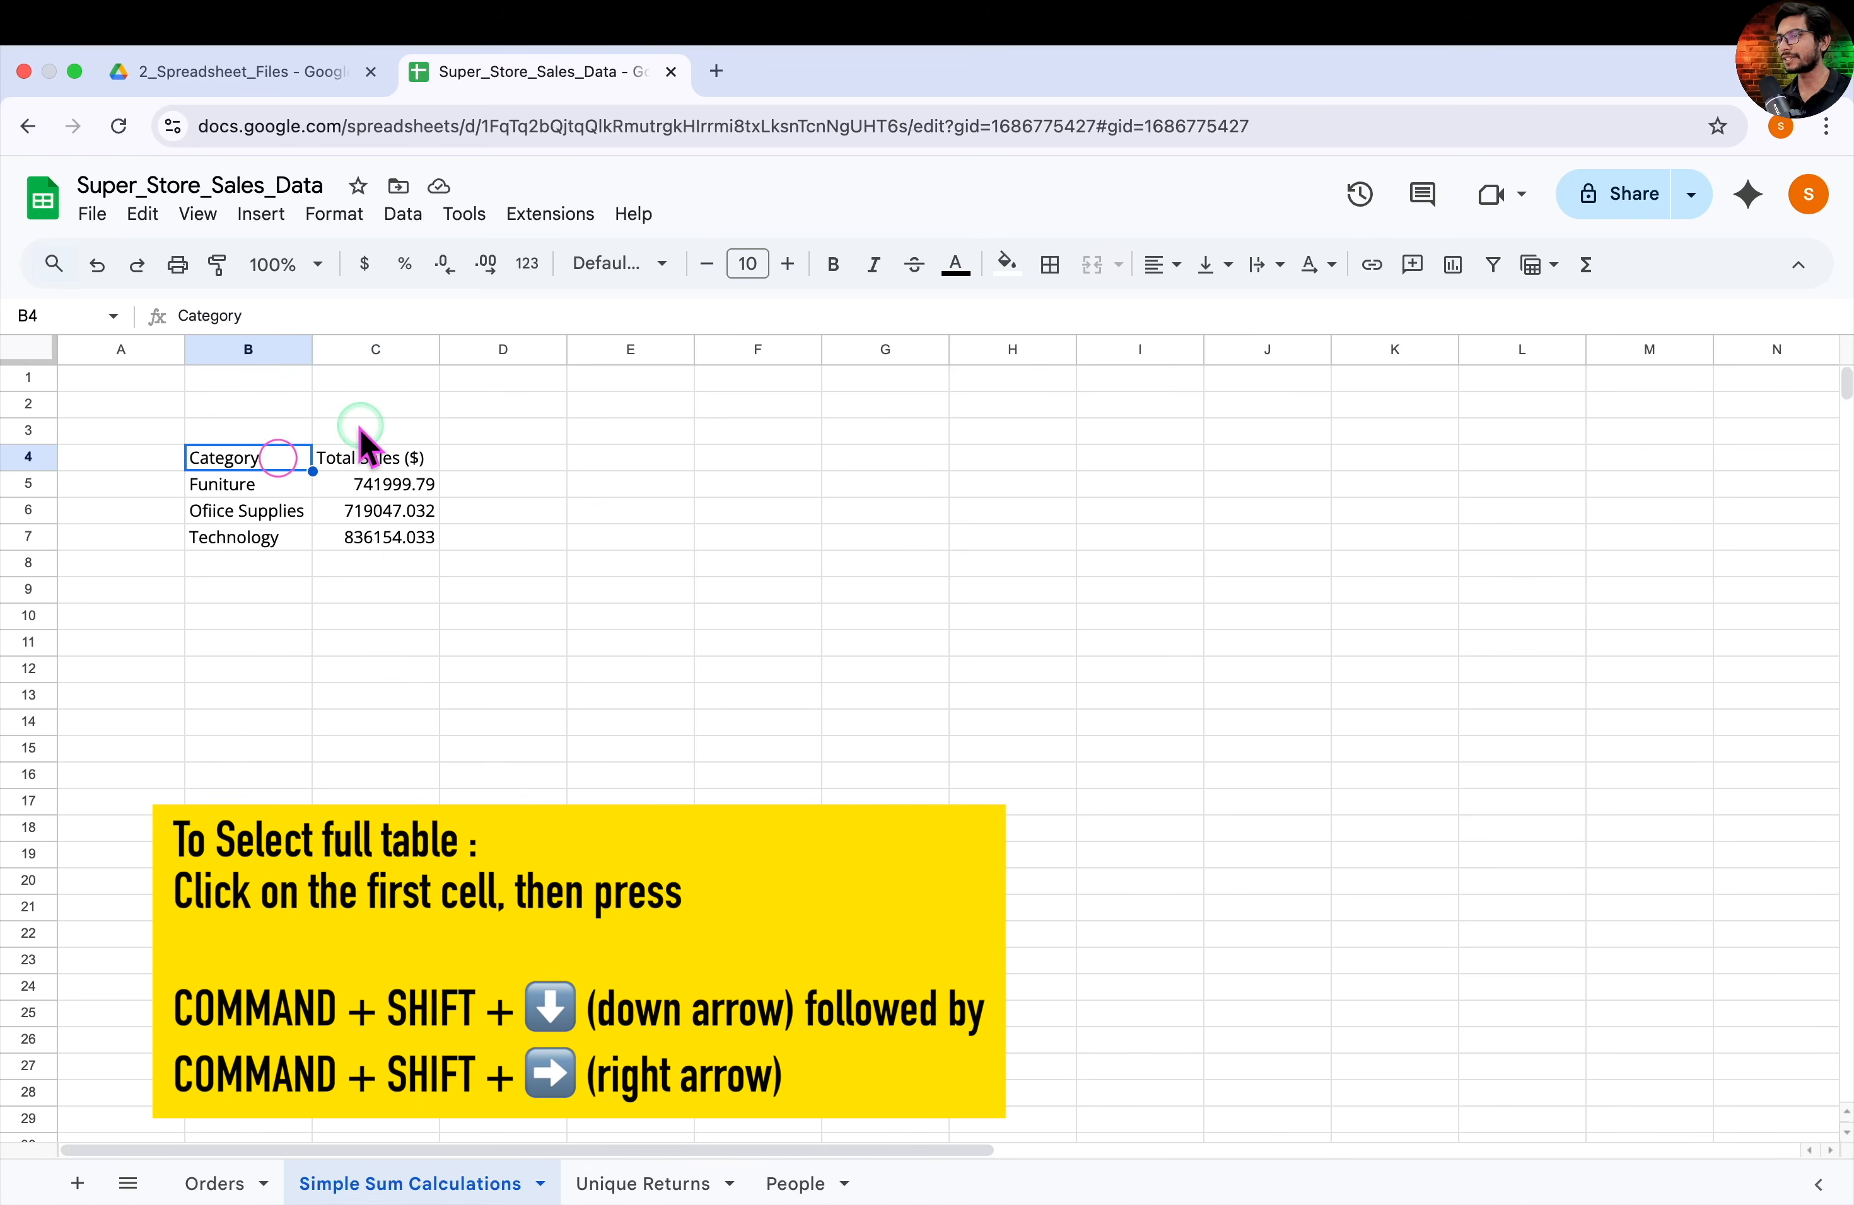
key("super+shift+Down")
key("super+shift+Right")
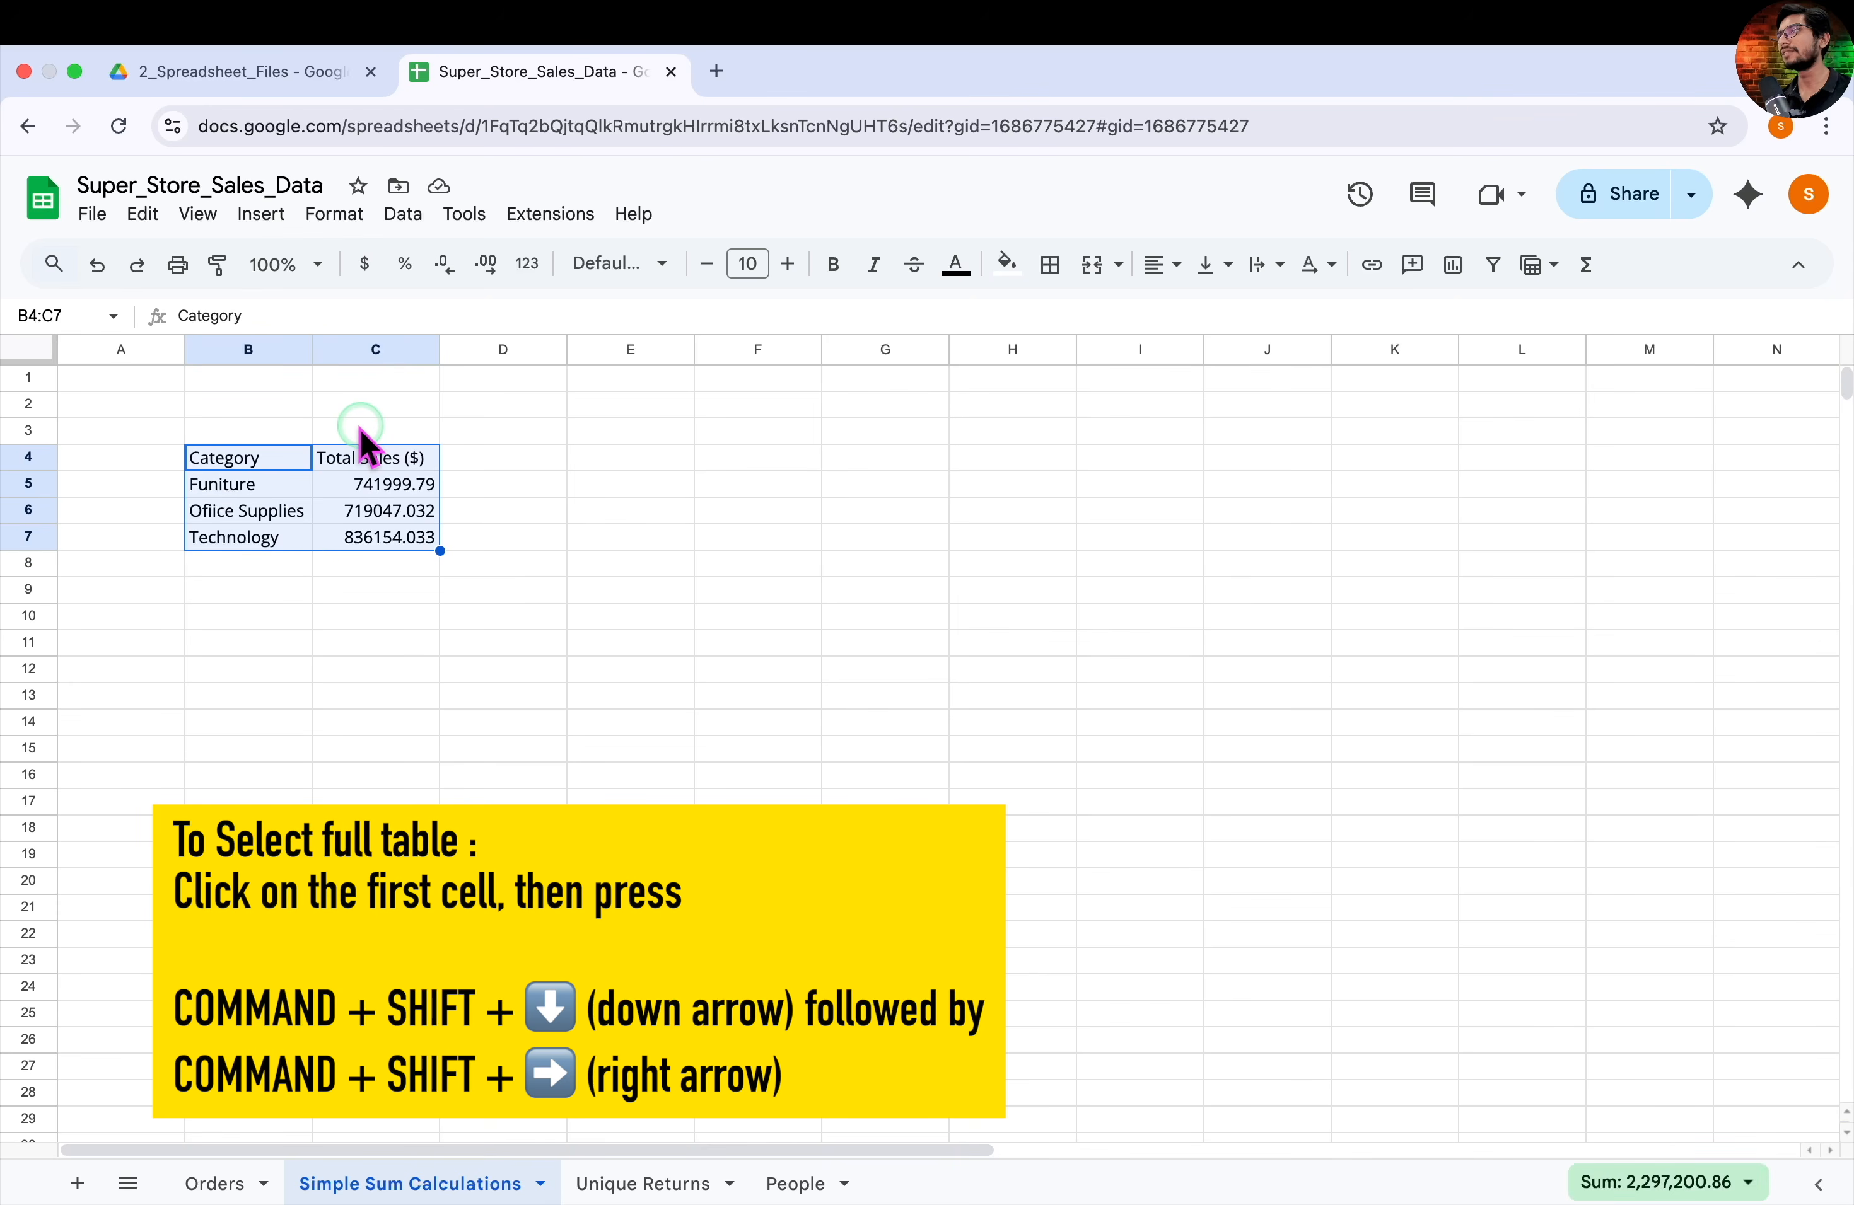
left_click(262, 223)
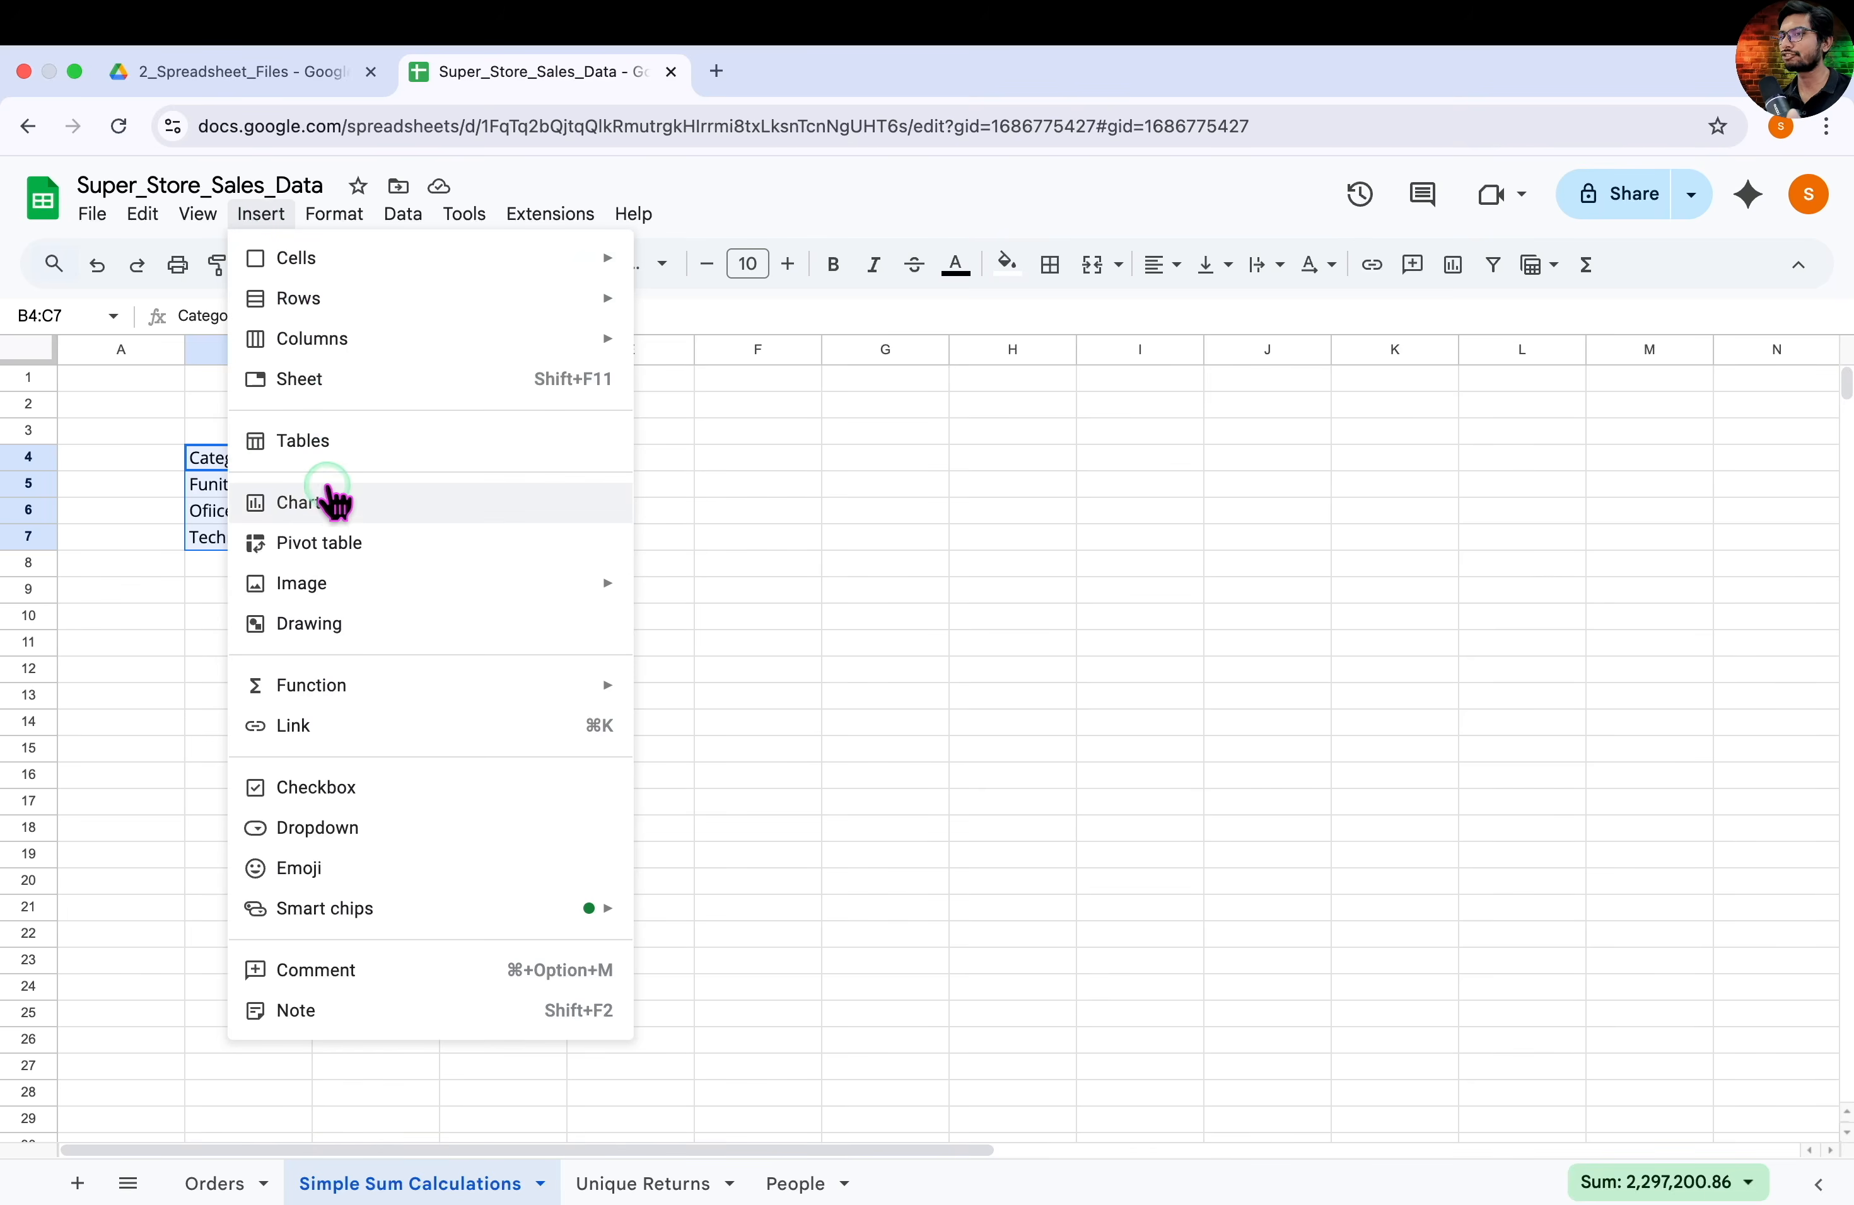
left_click(328, 503)
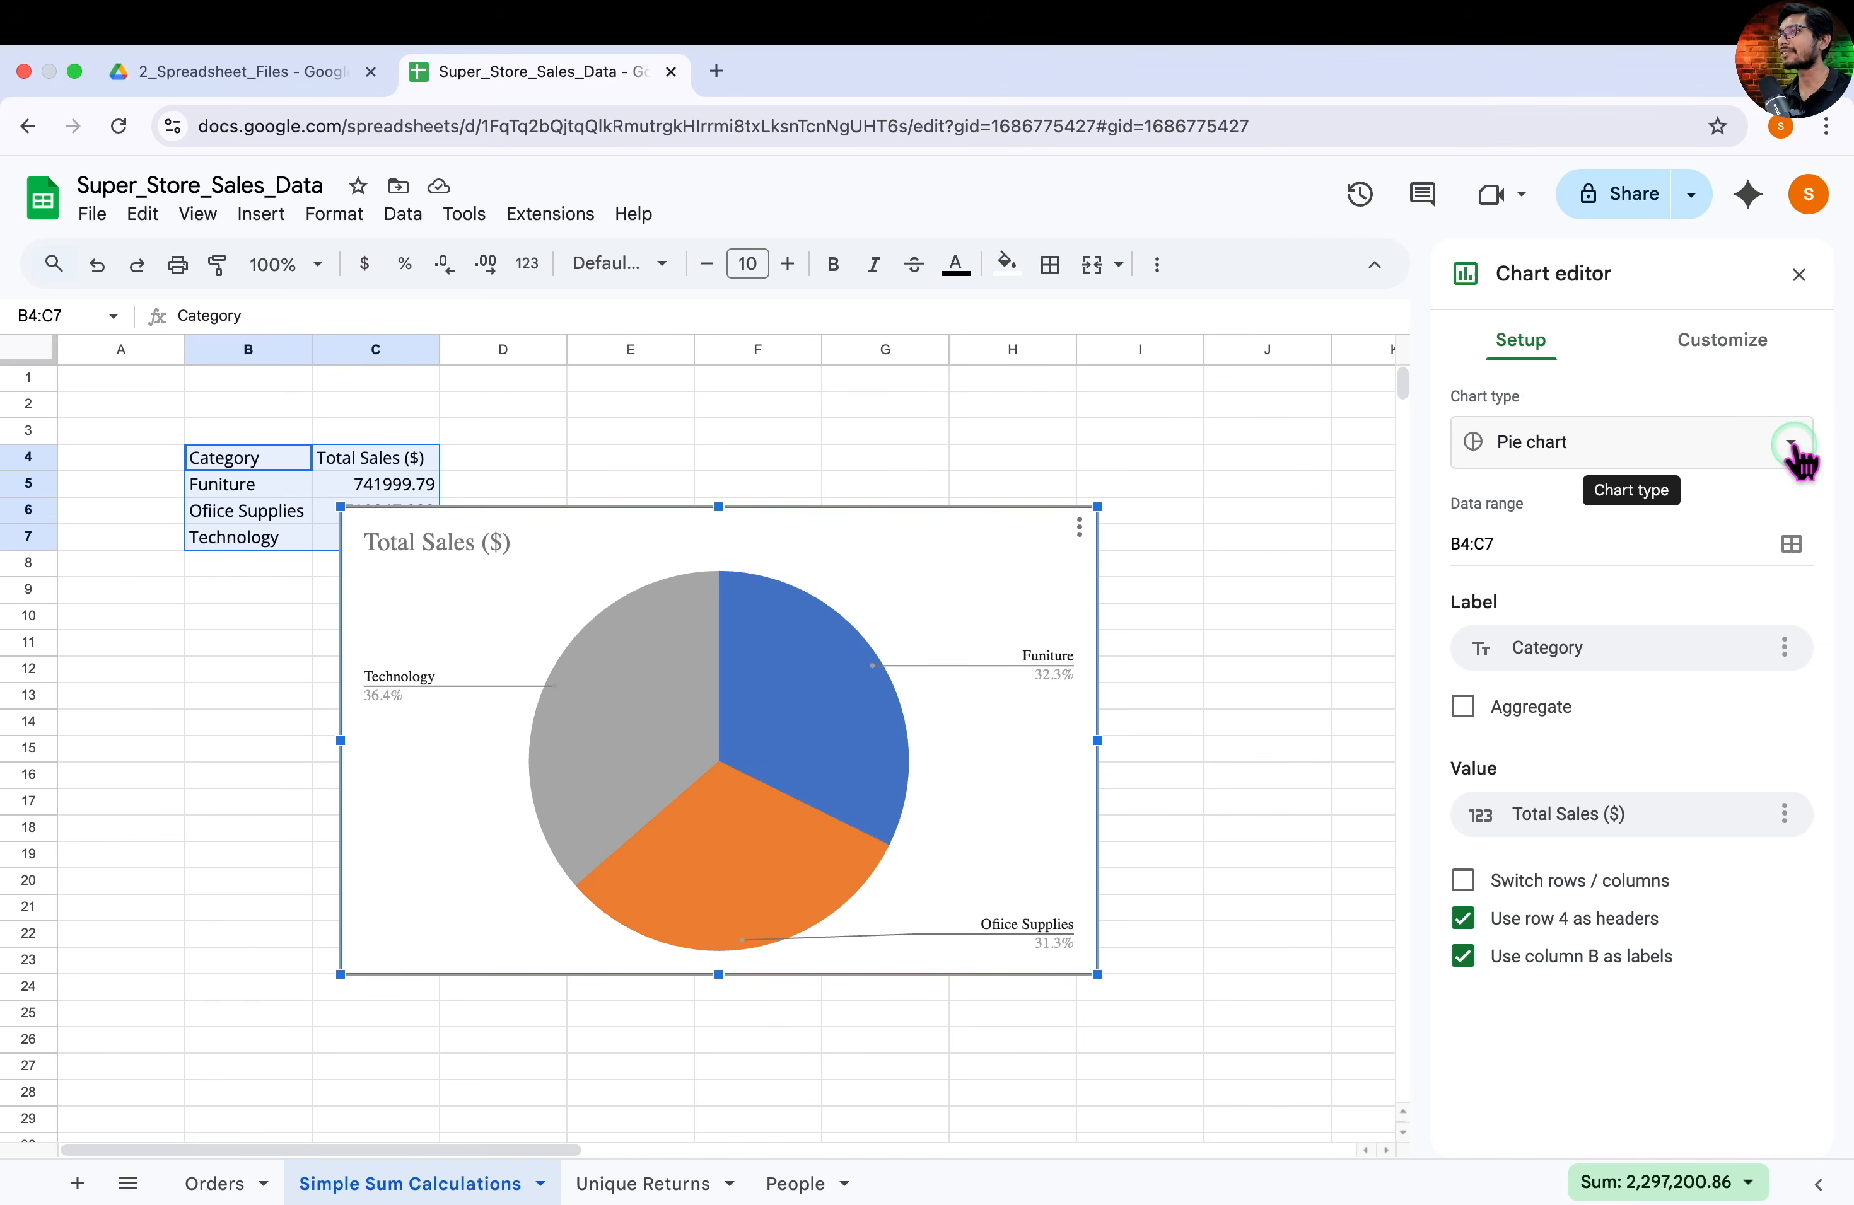
Change the chart type to the suggested column chart of Total Sales ($) vs. Category
mouse_move(1428, 229)
left_mouse_down()
mouse_move(1562, 462)
mouse_move(1849, 1126)
left_mouse_up()
key("Escape")
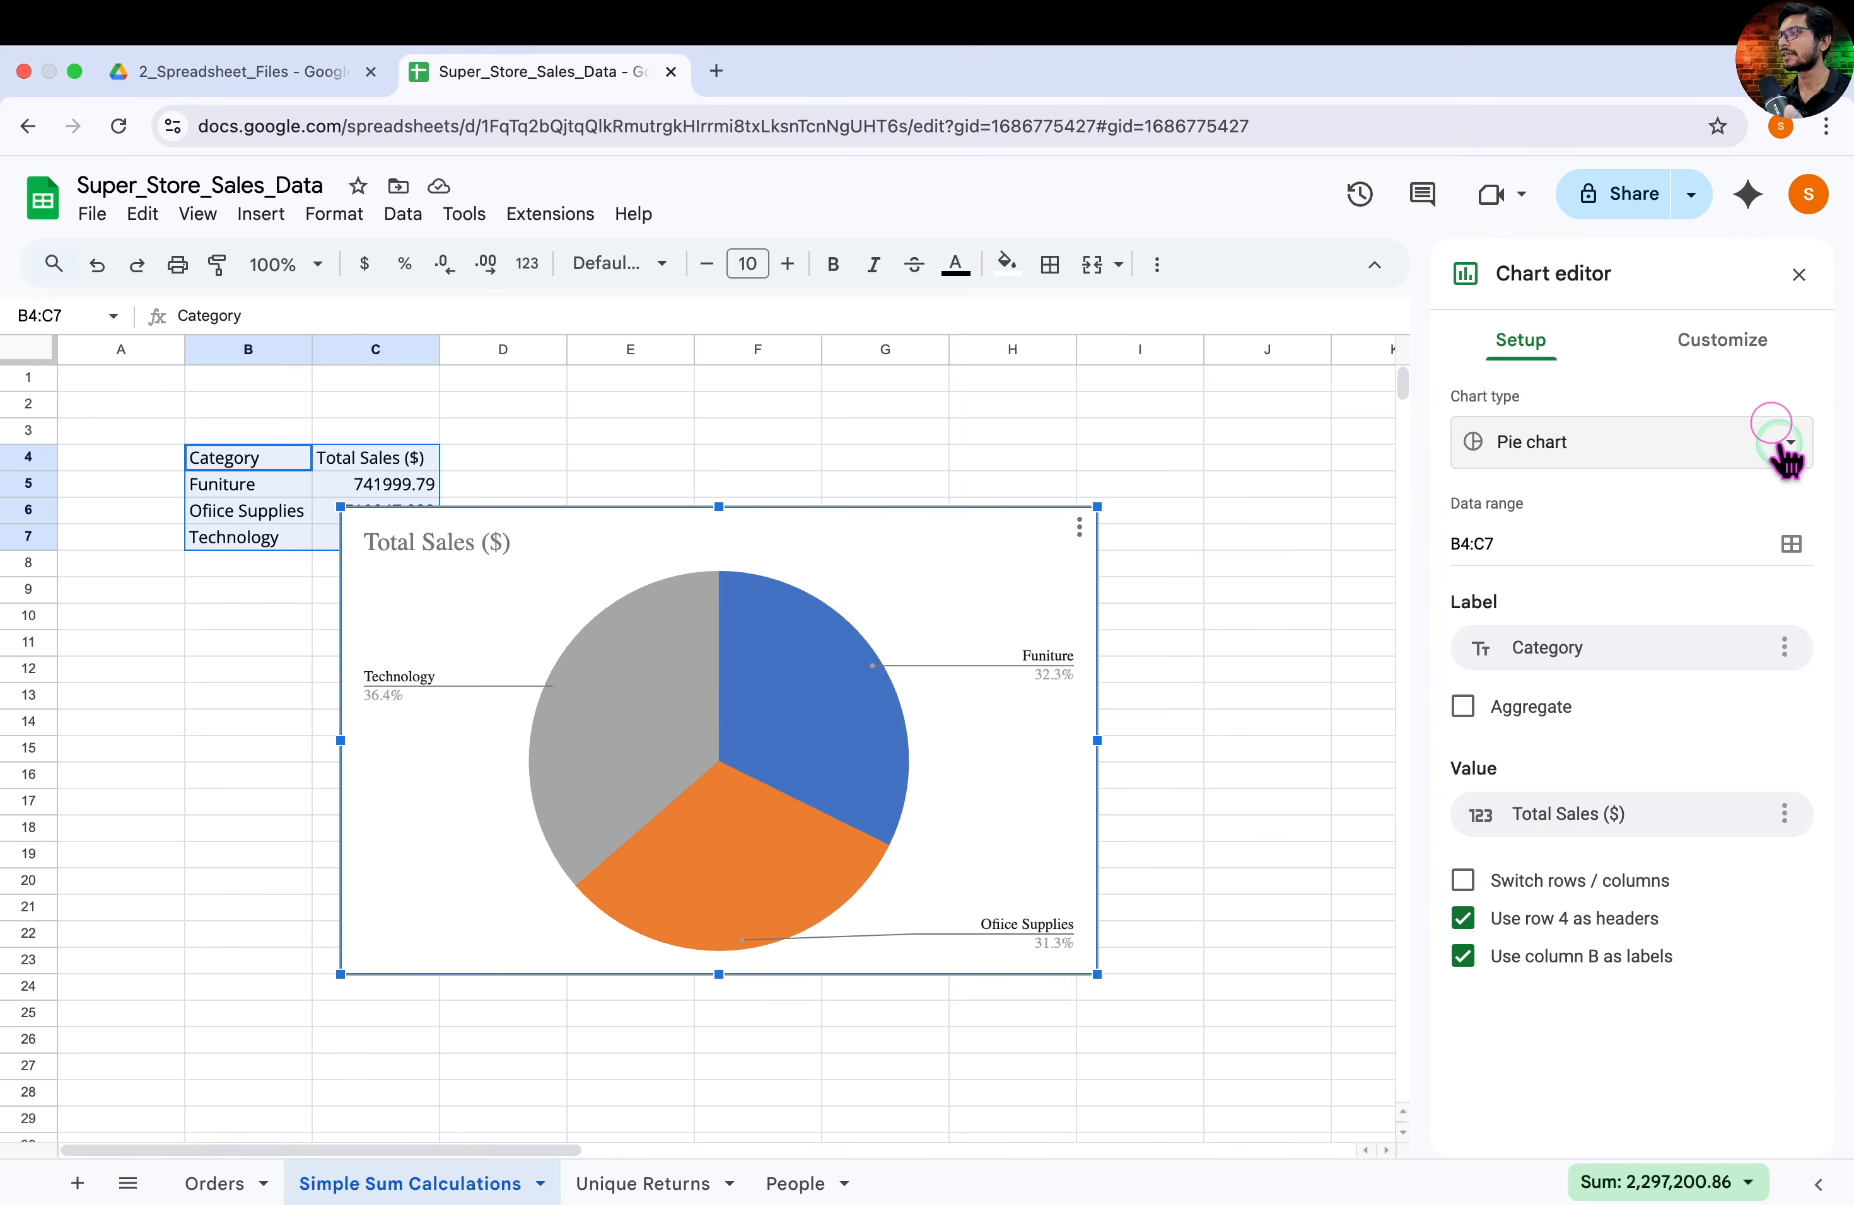
left_click(1788, 446)
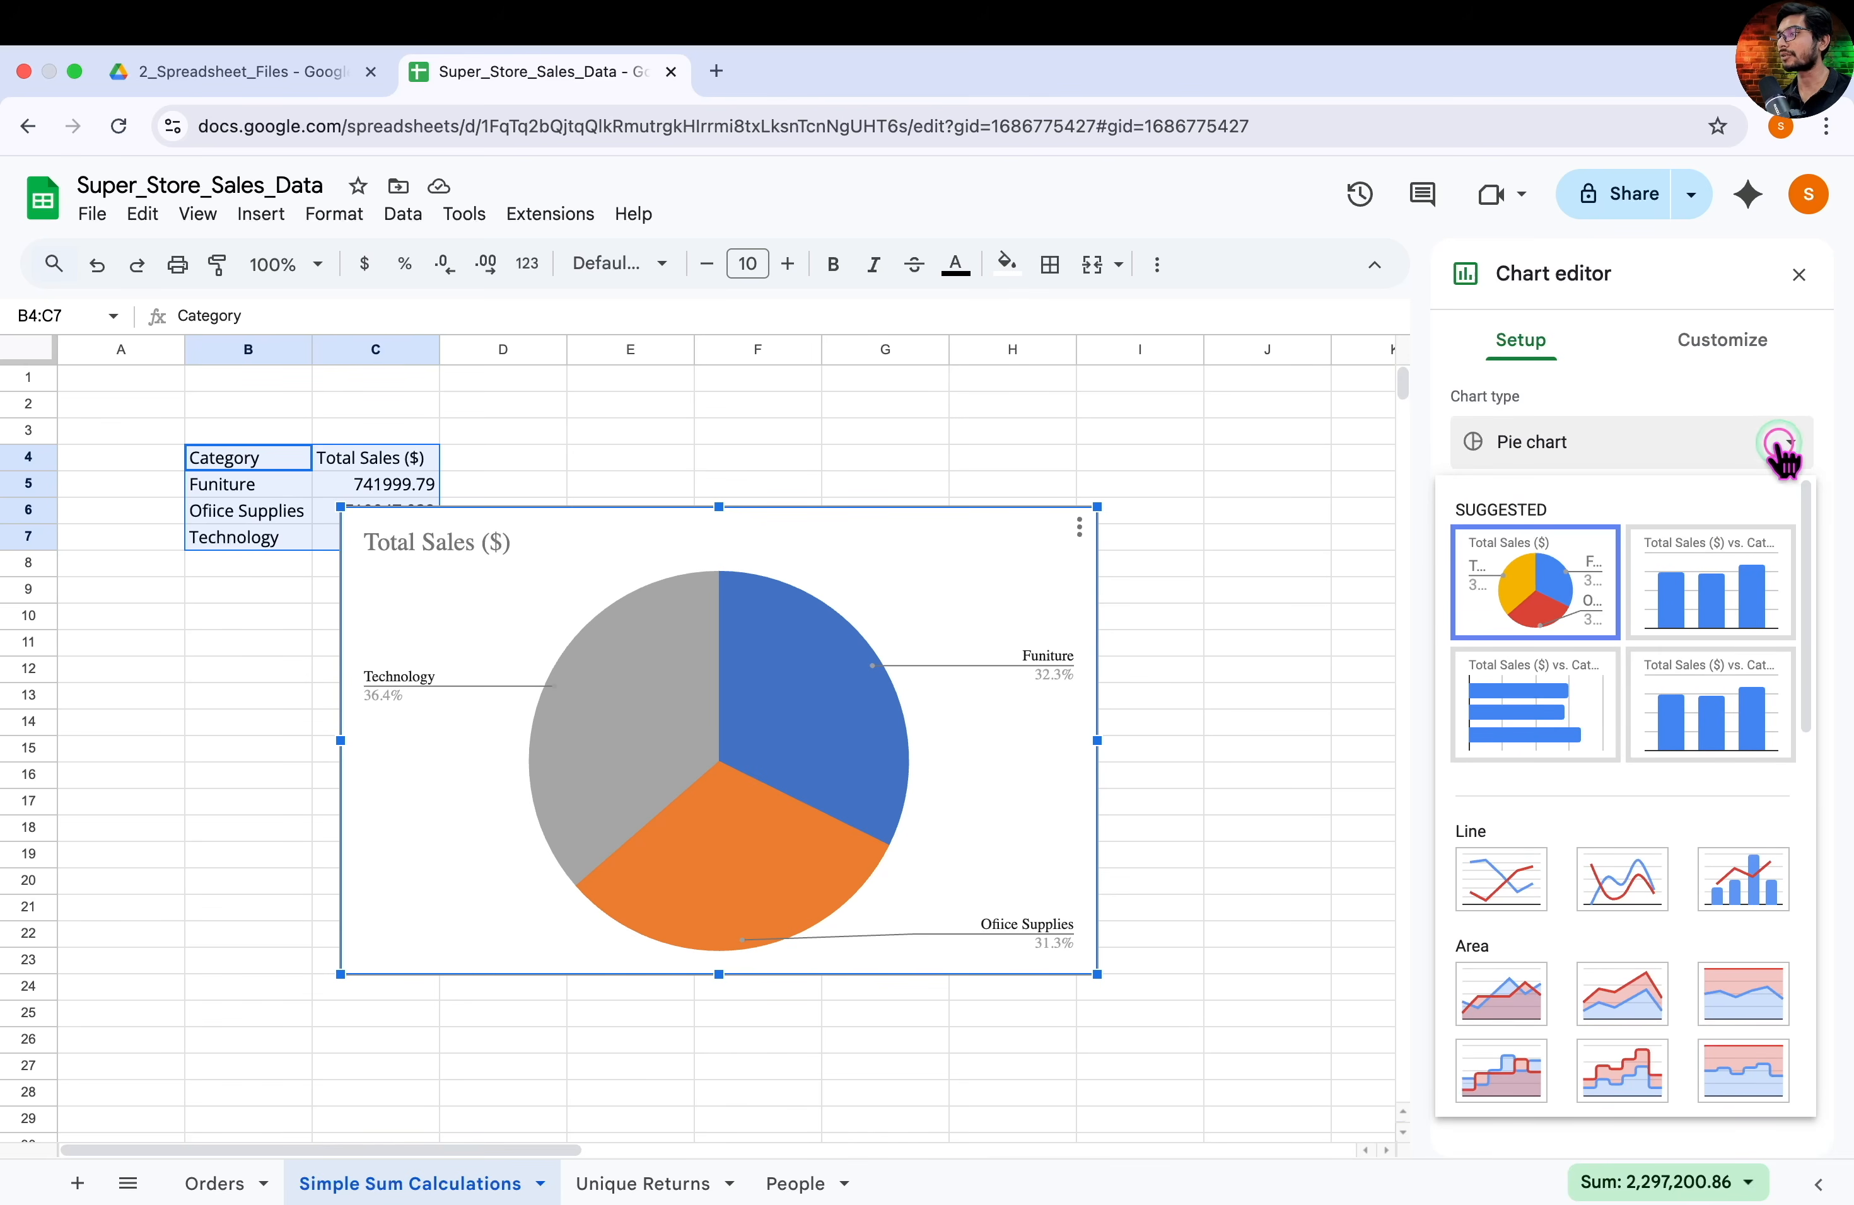
left_click(1747, 618)
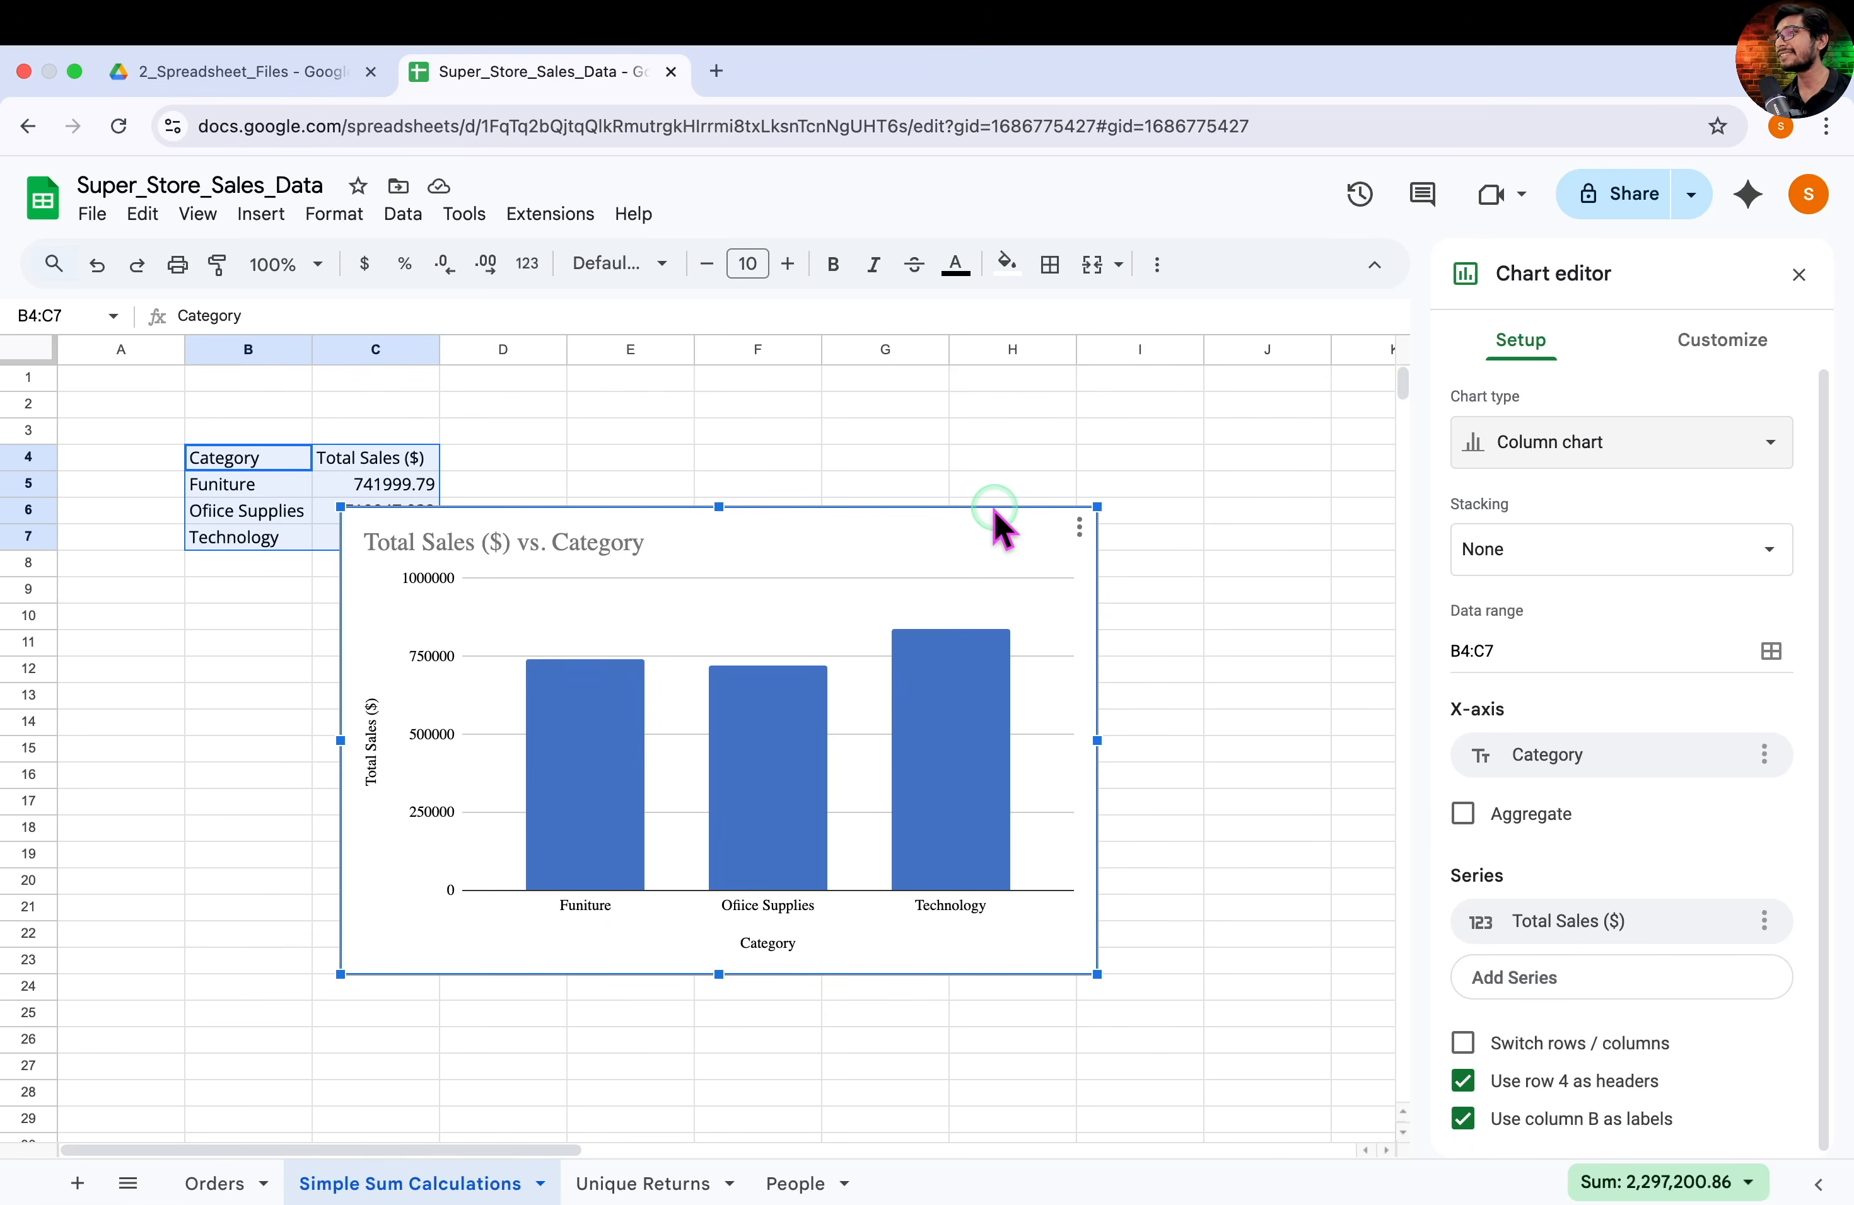
Turn on data labels for the Total Sales ($) series in the column chart
left_click(968, 700)
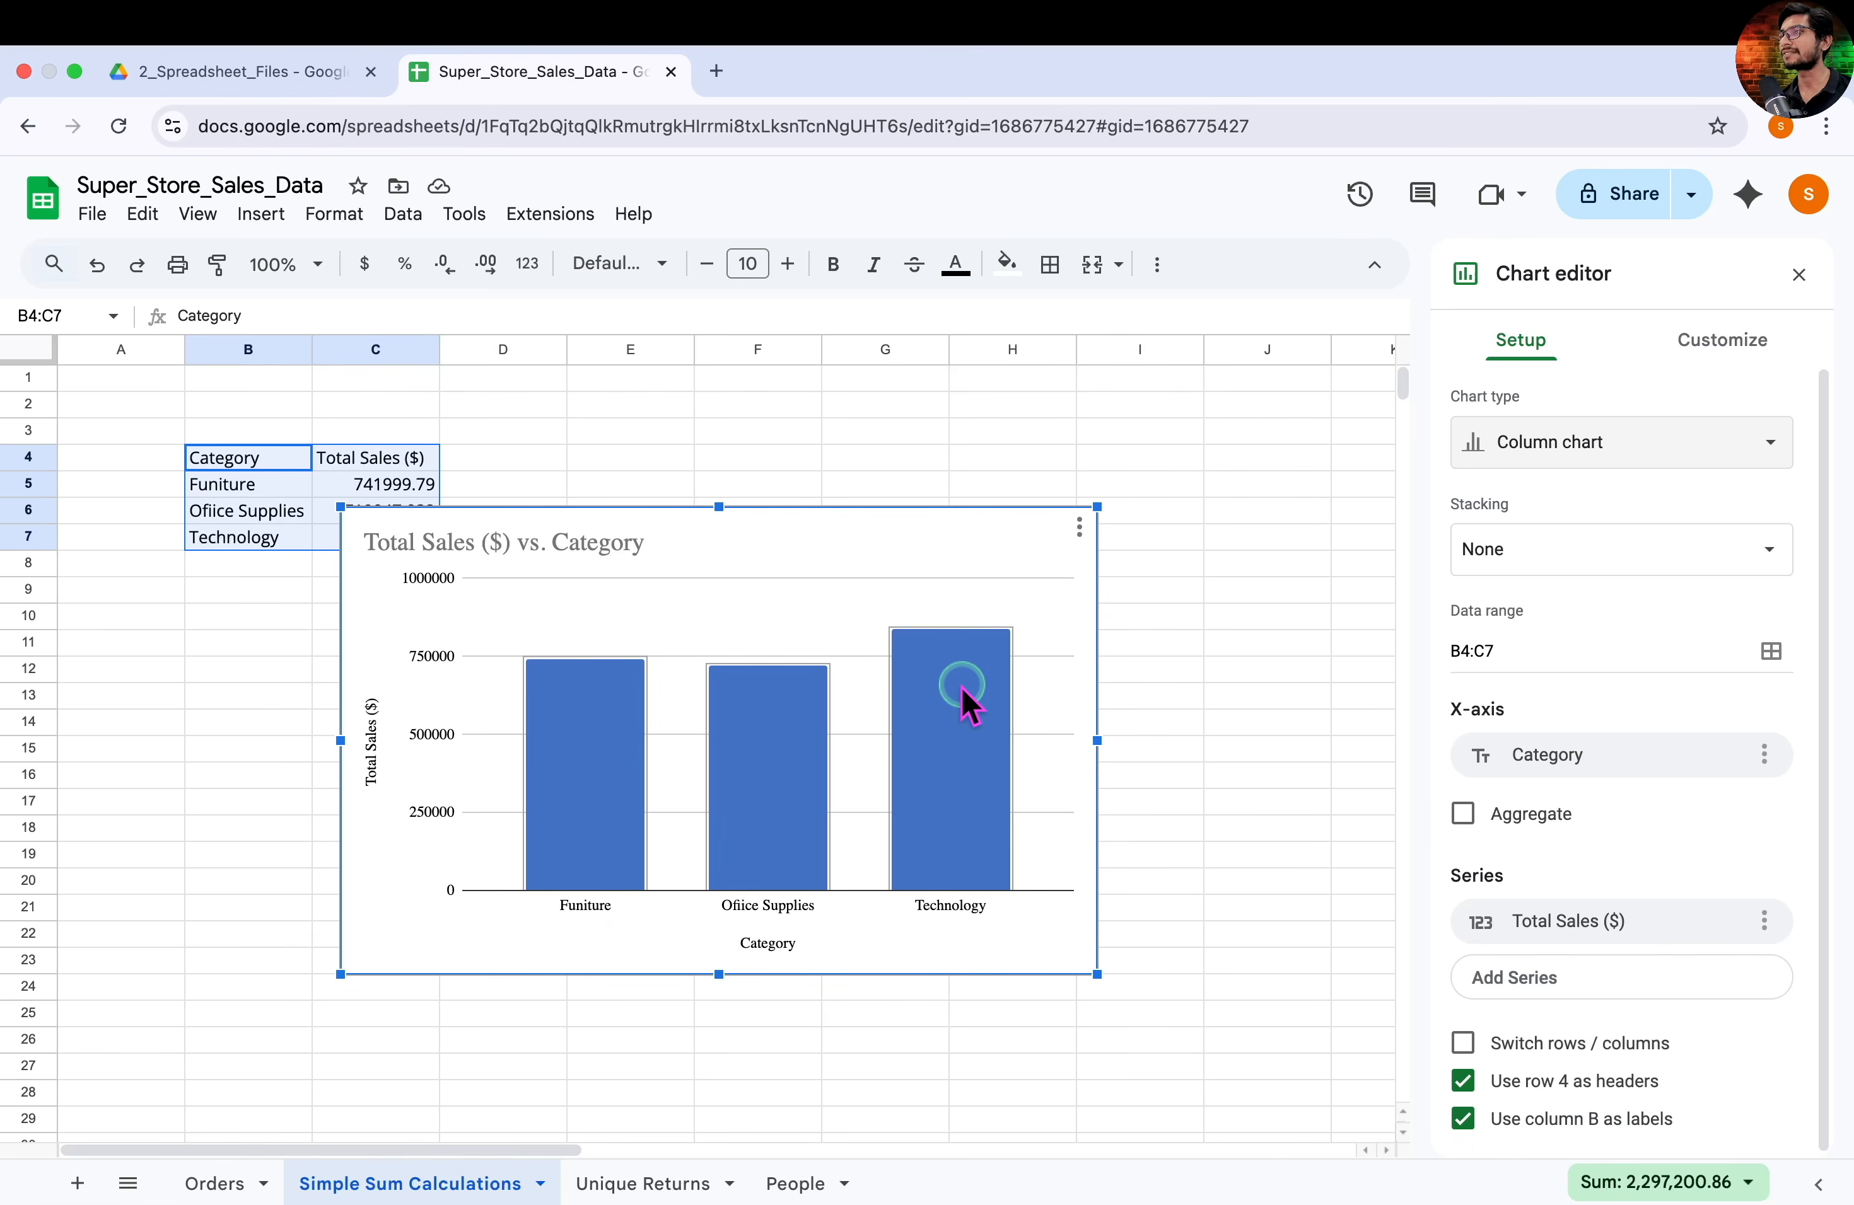
left_click(1718, 340)
left_click(1530, 558)
left_click(1640, 756)
scroll(1643, 746, "down", 5)
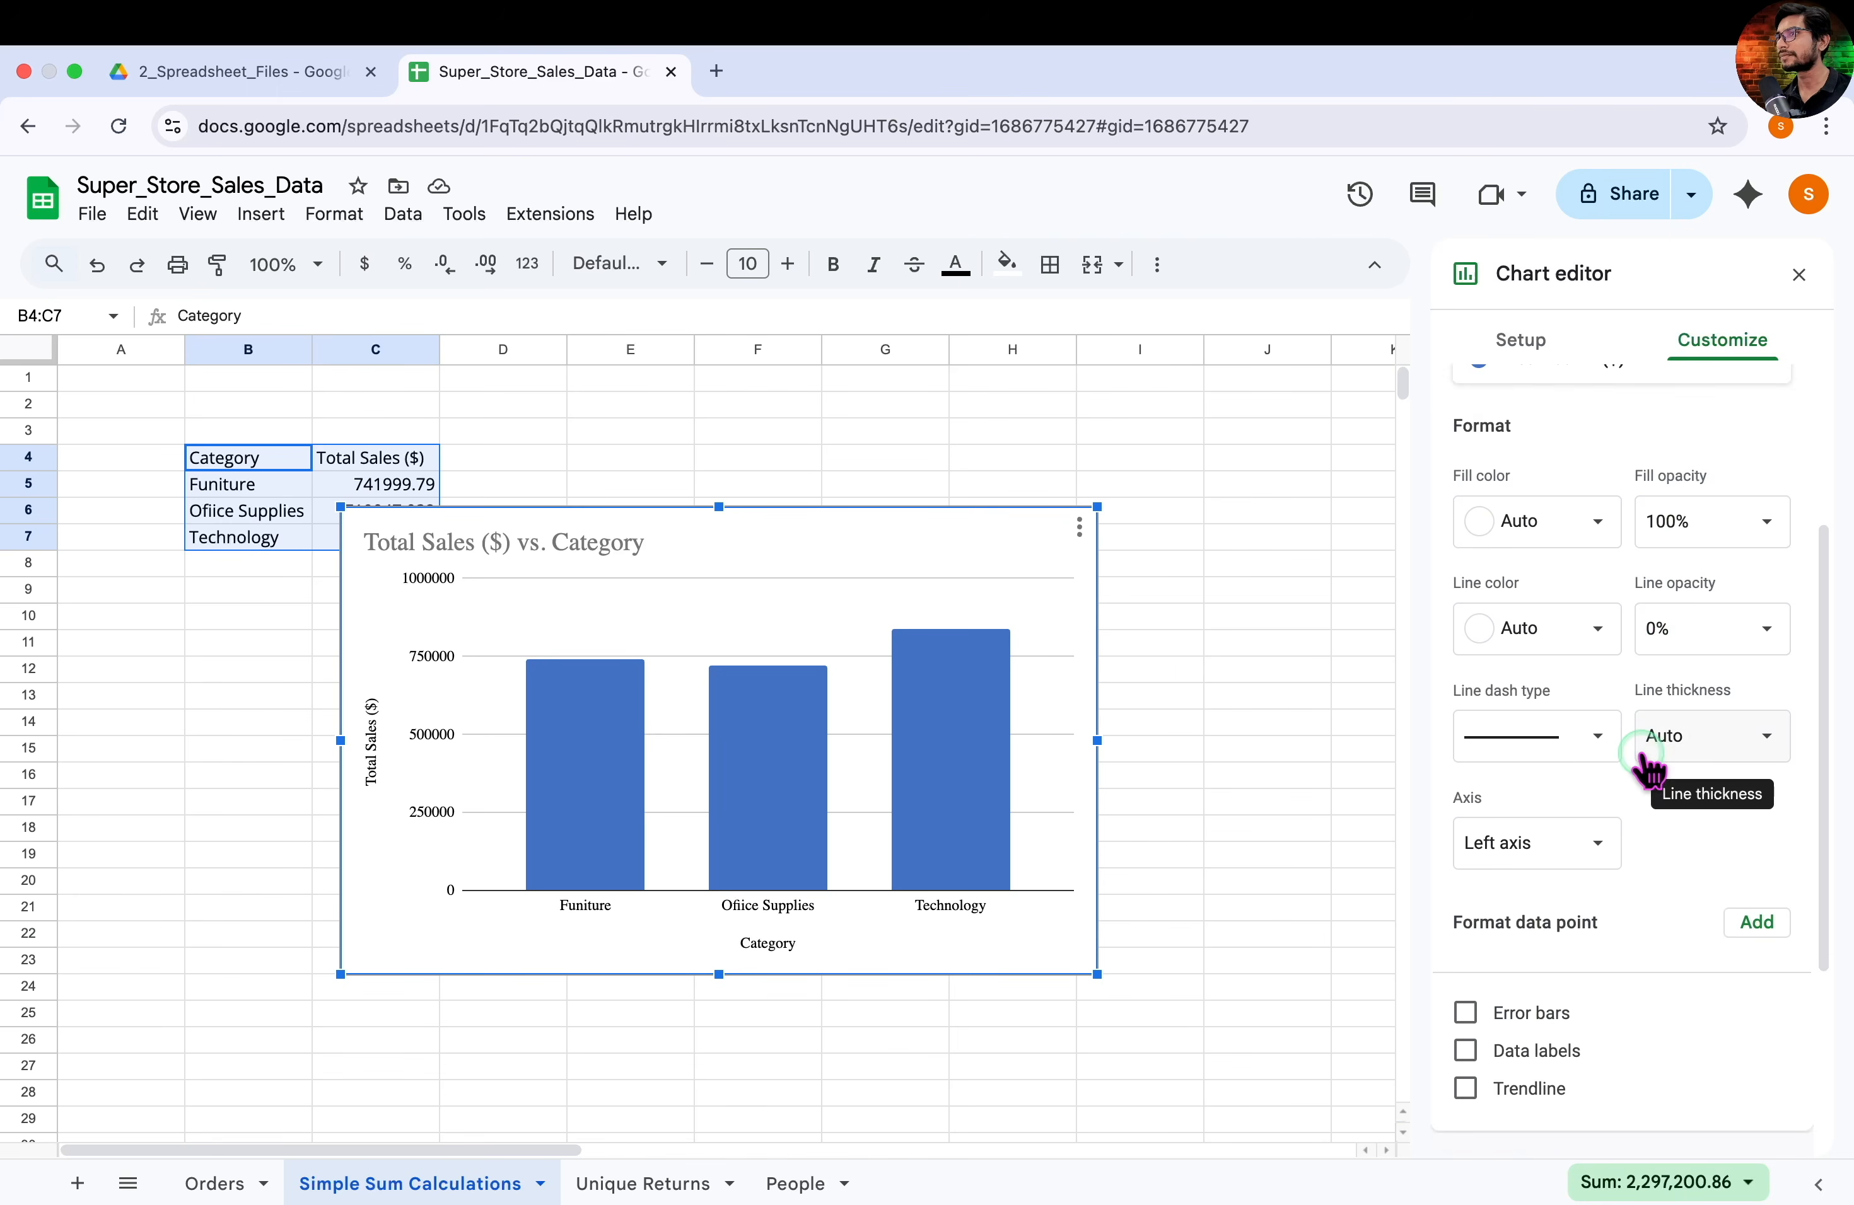
left_click(1465, 871)
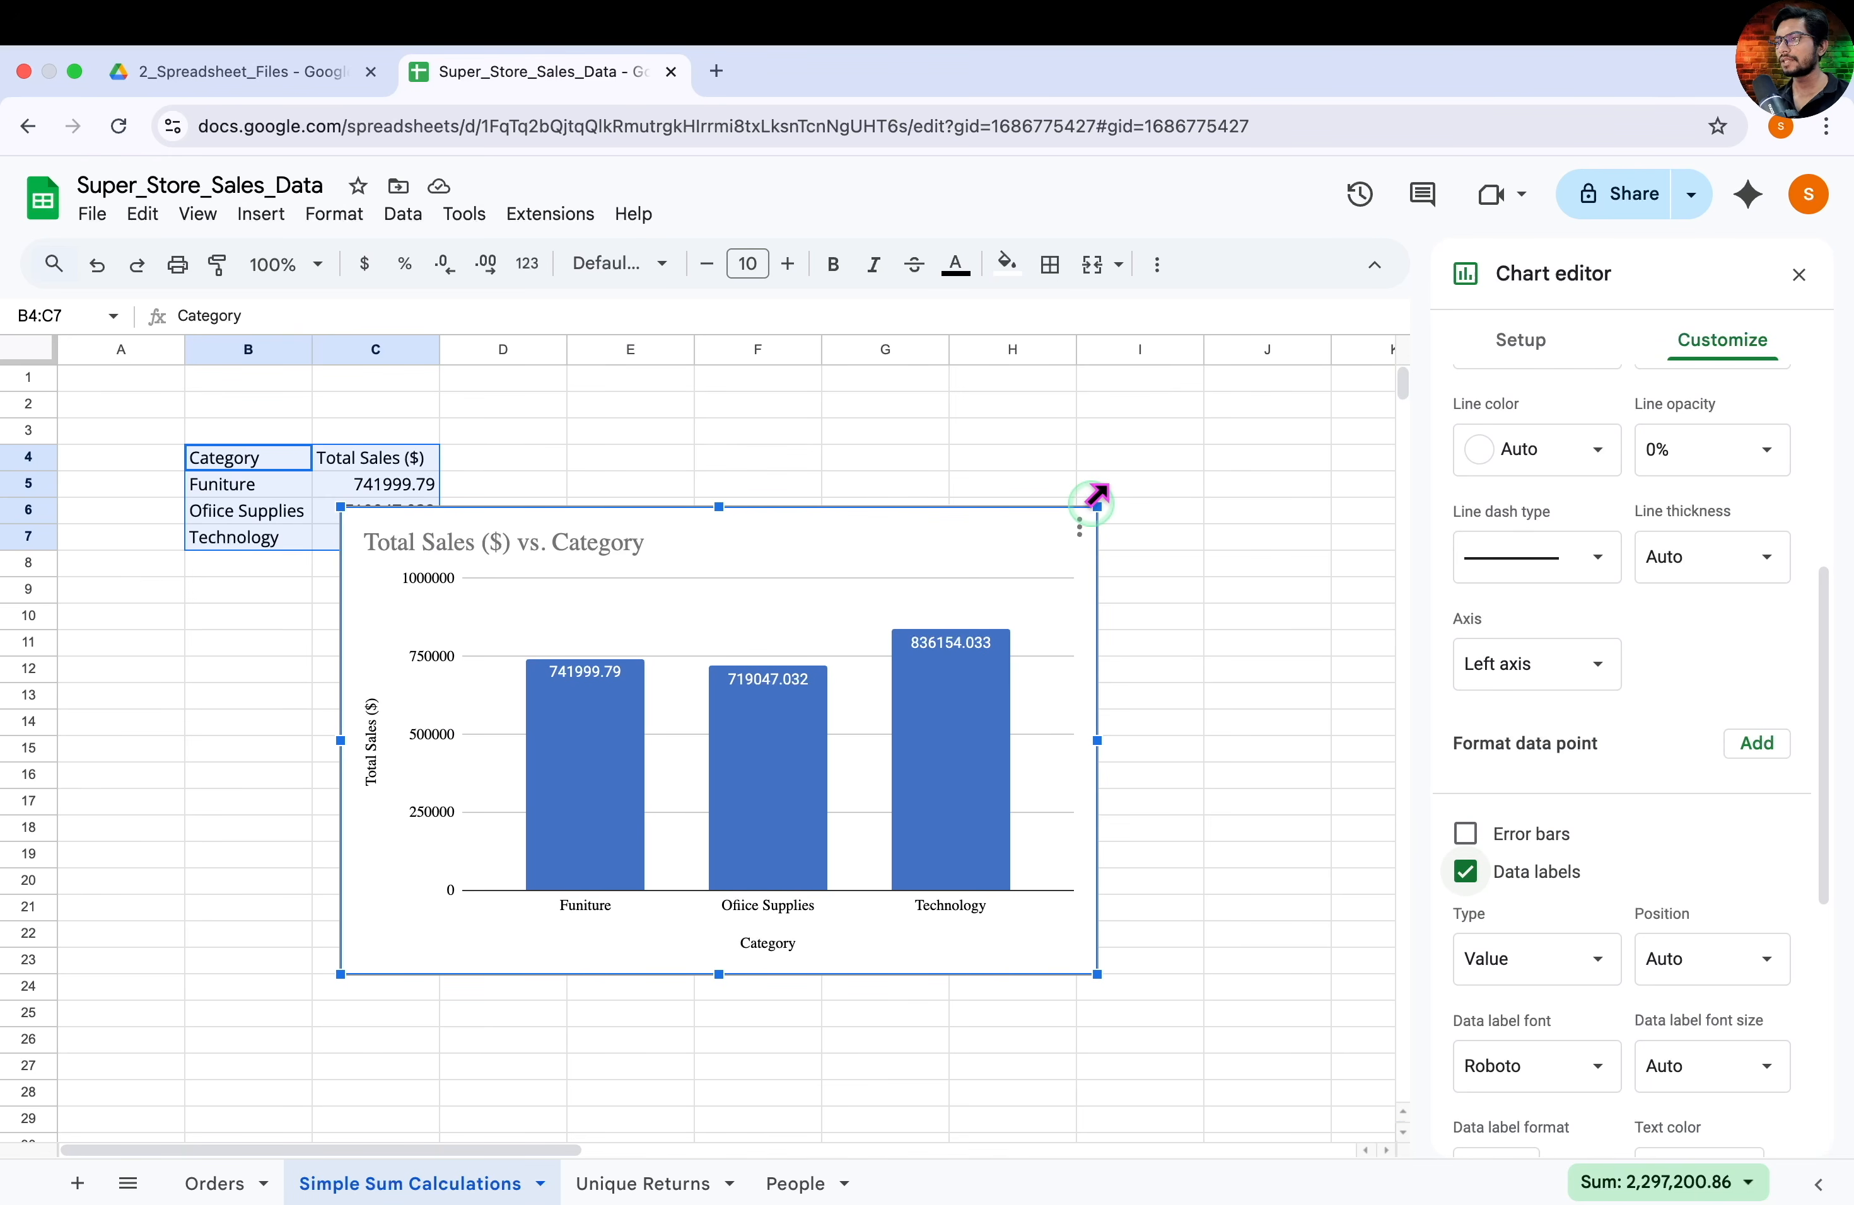
Move the column chart directly below the sales table and shrink it to span about columns B to E, rows 9 to 20
left_click_drag(1097, 506, 695, 592)
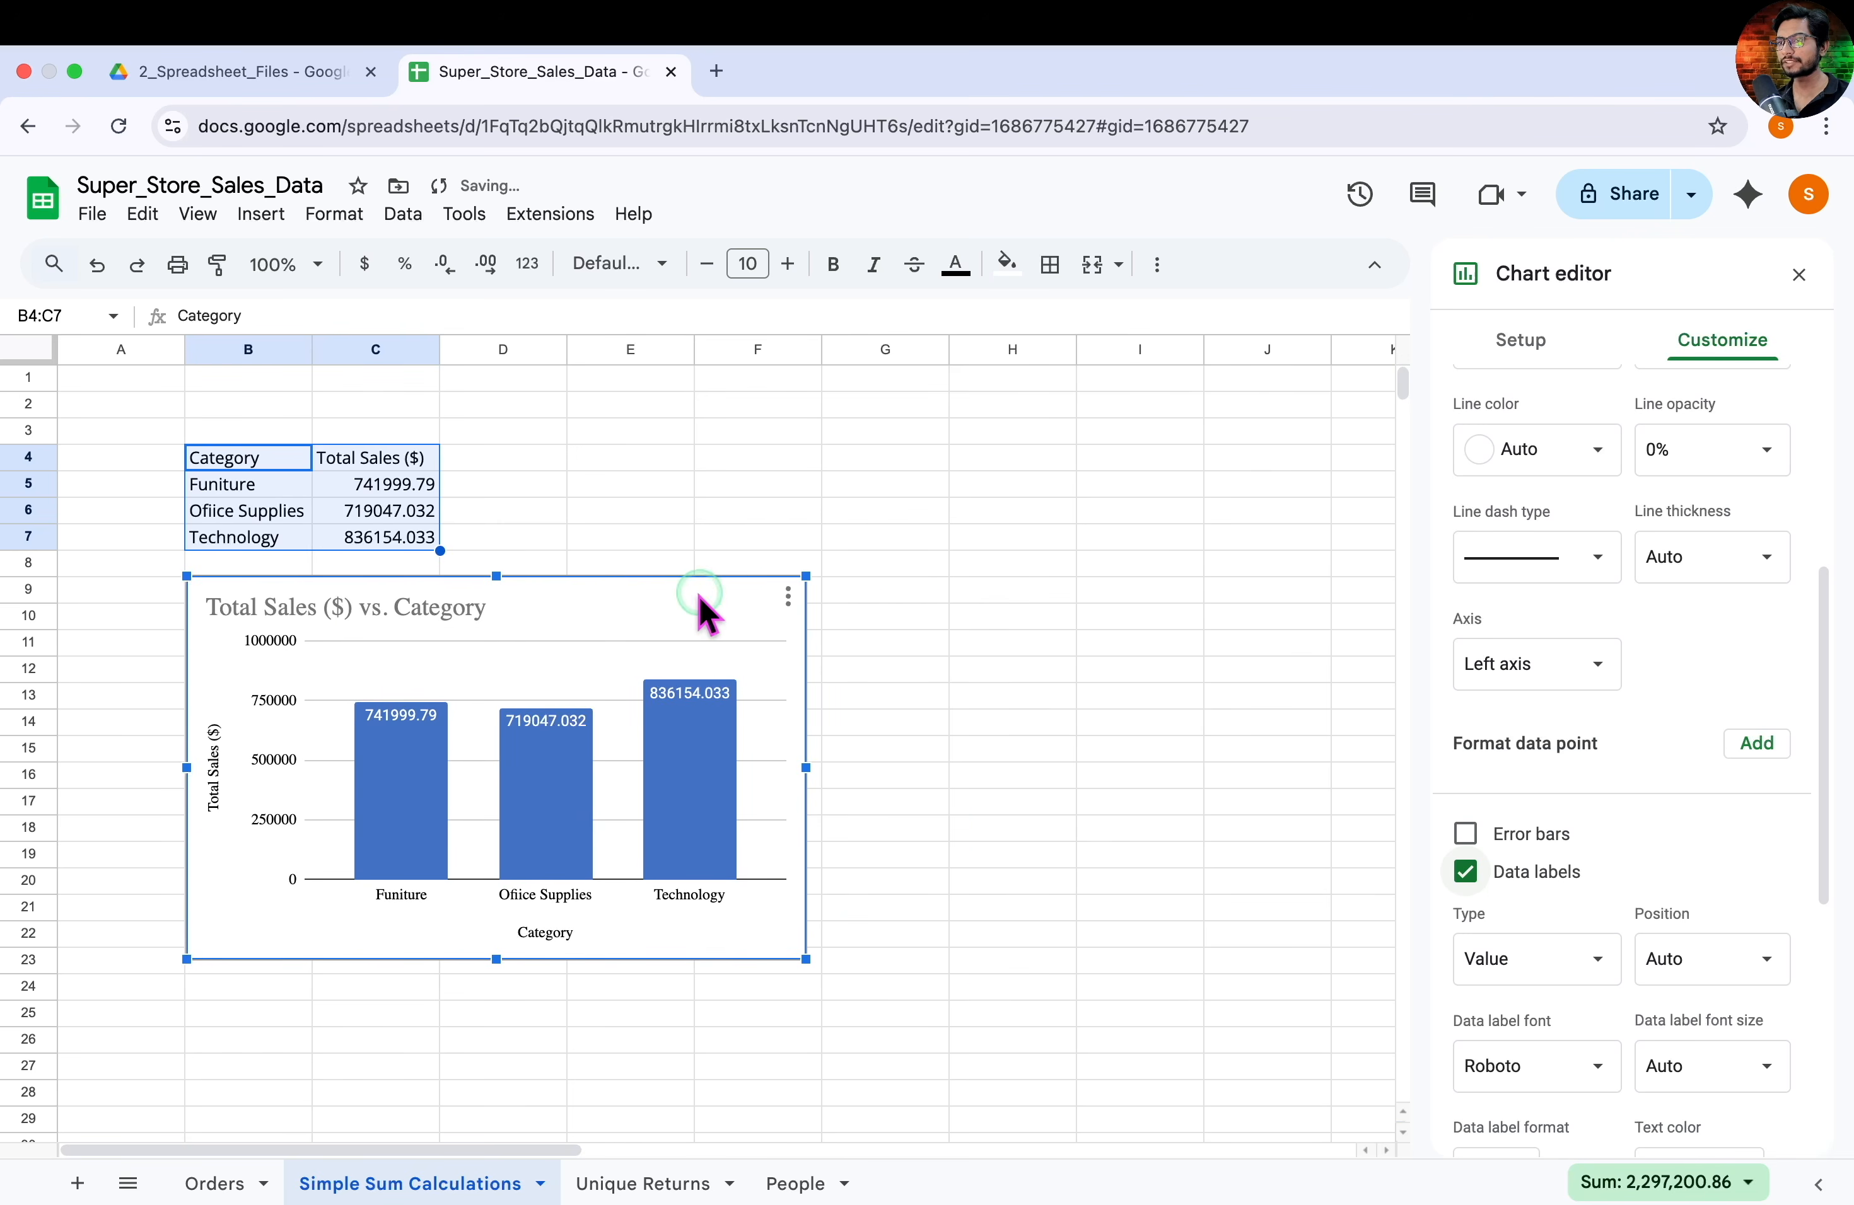
left_click(400, 492)
key("Down")
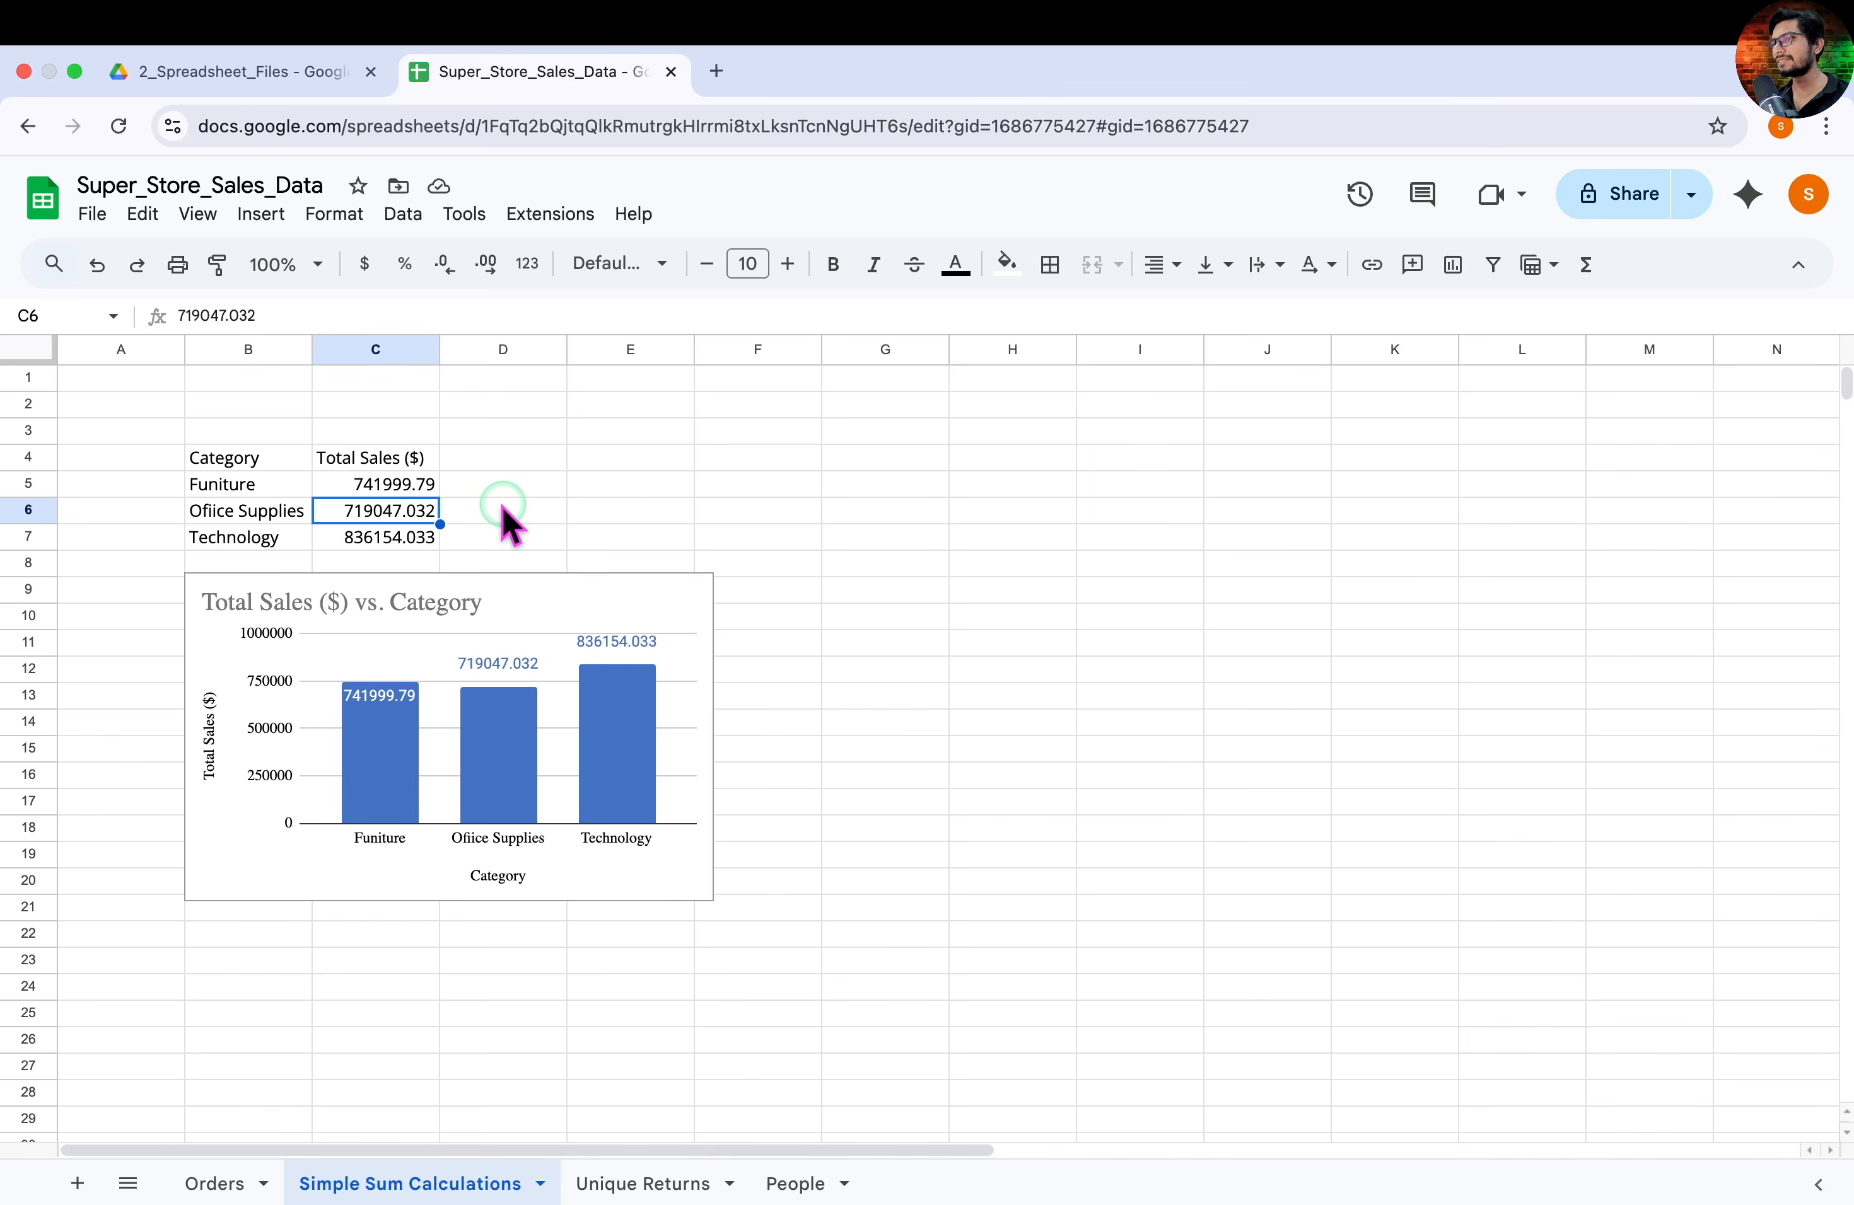
Format column C to show the sales totals as whole numbers without decimal places
left_click(395, 350)
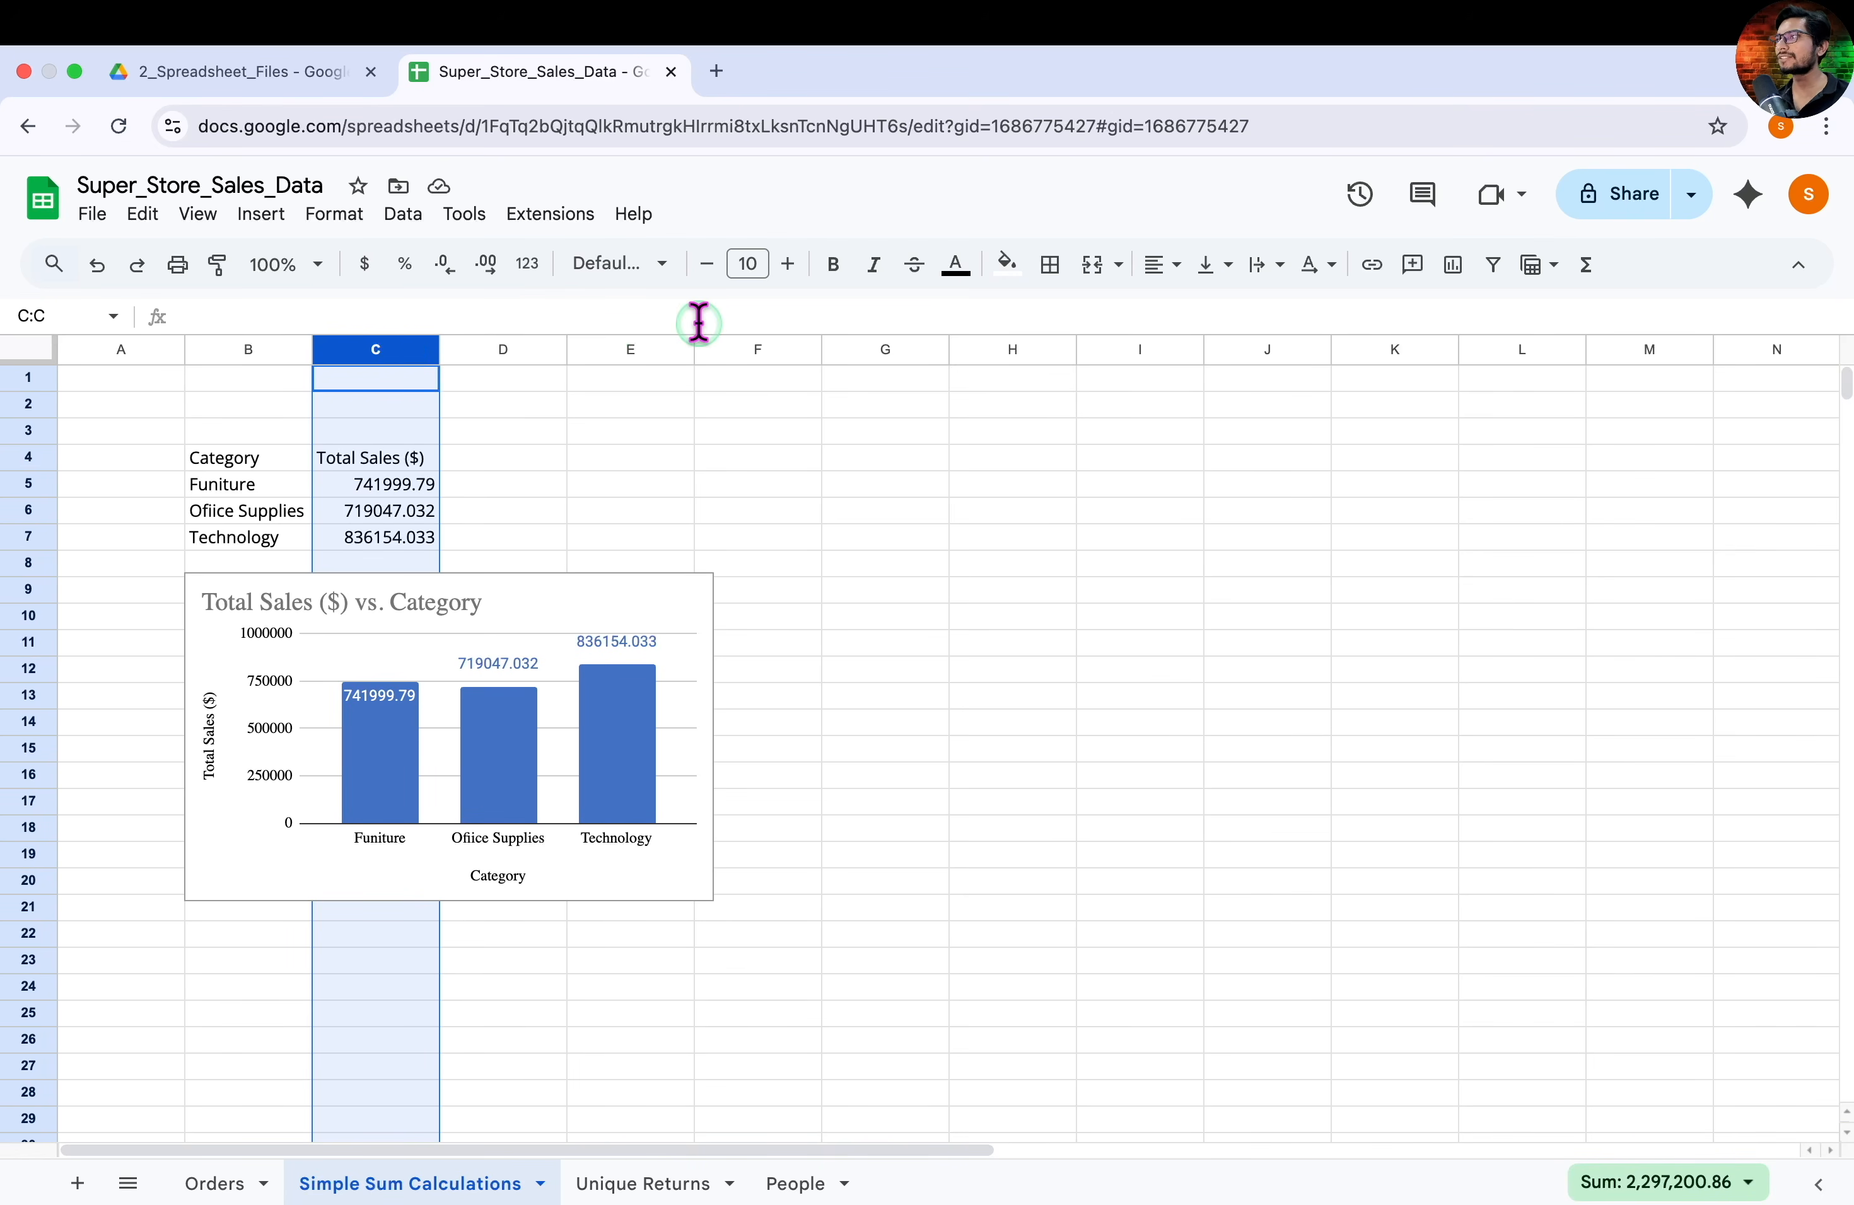
left_click(445, 266)
left_click(445, 266)
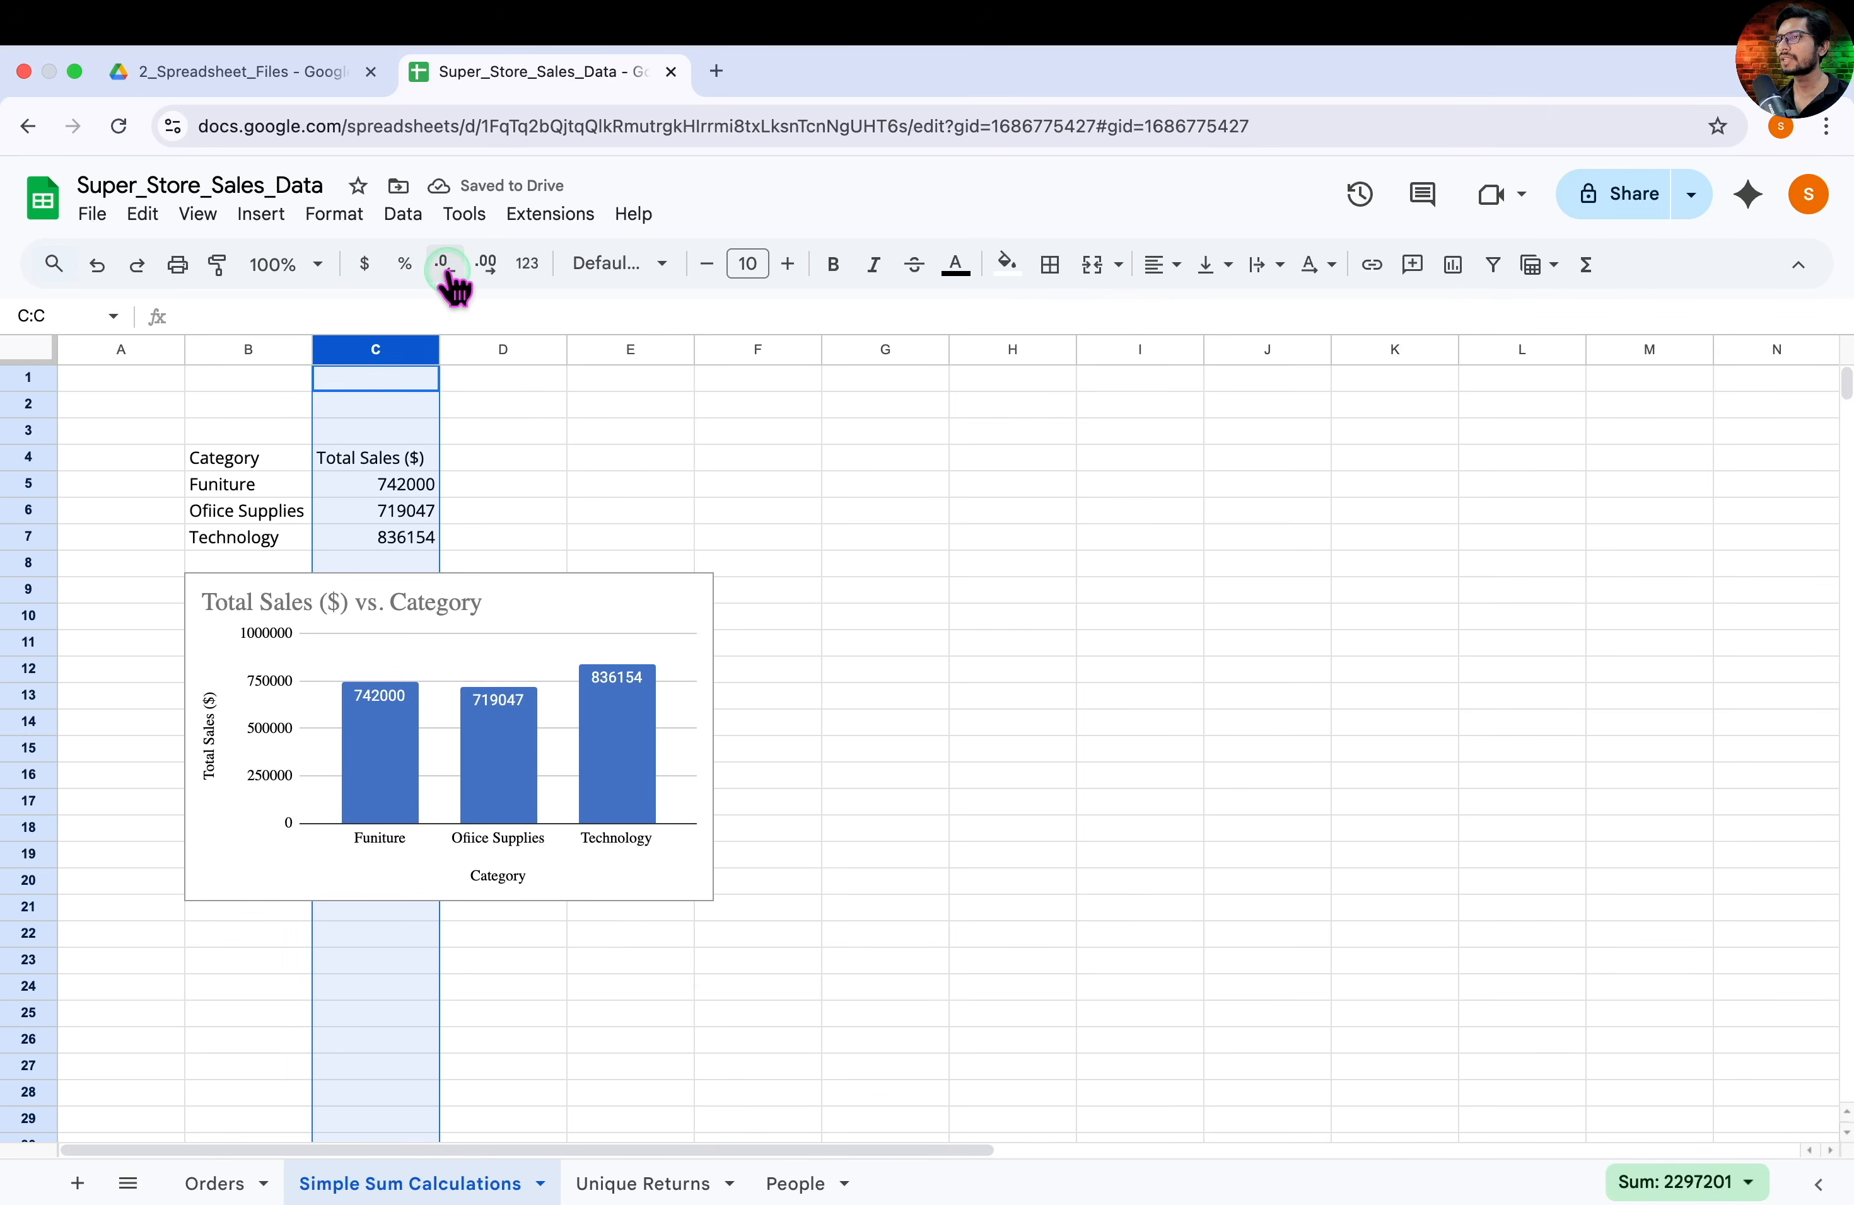
Try two decimal places on the values in column C, and return them to whole numbers
left_click(489, 272)
left_click(488, 272)
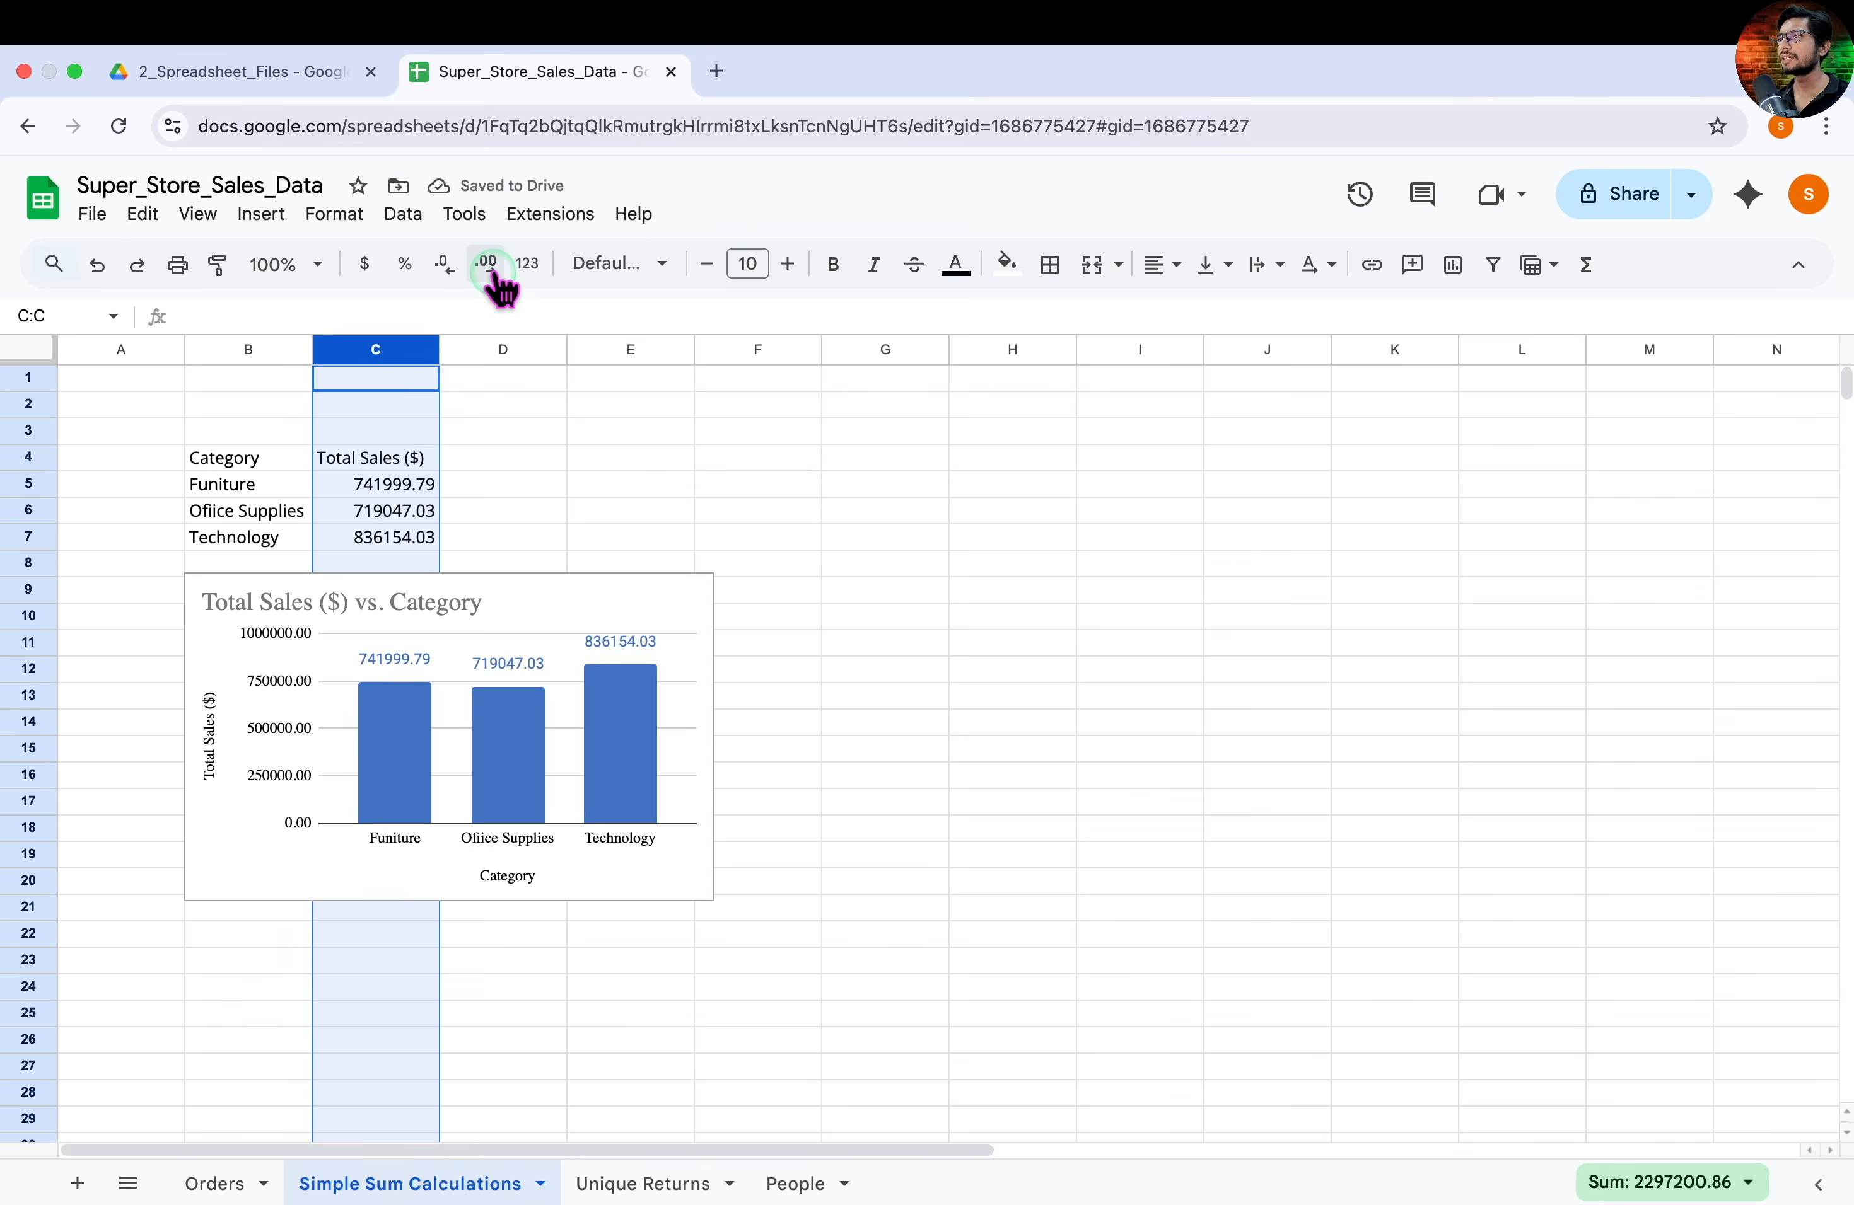
left_click(443, 268)
left_click(443, 268)
left_click(474, 458)
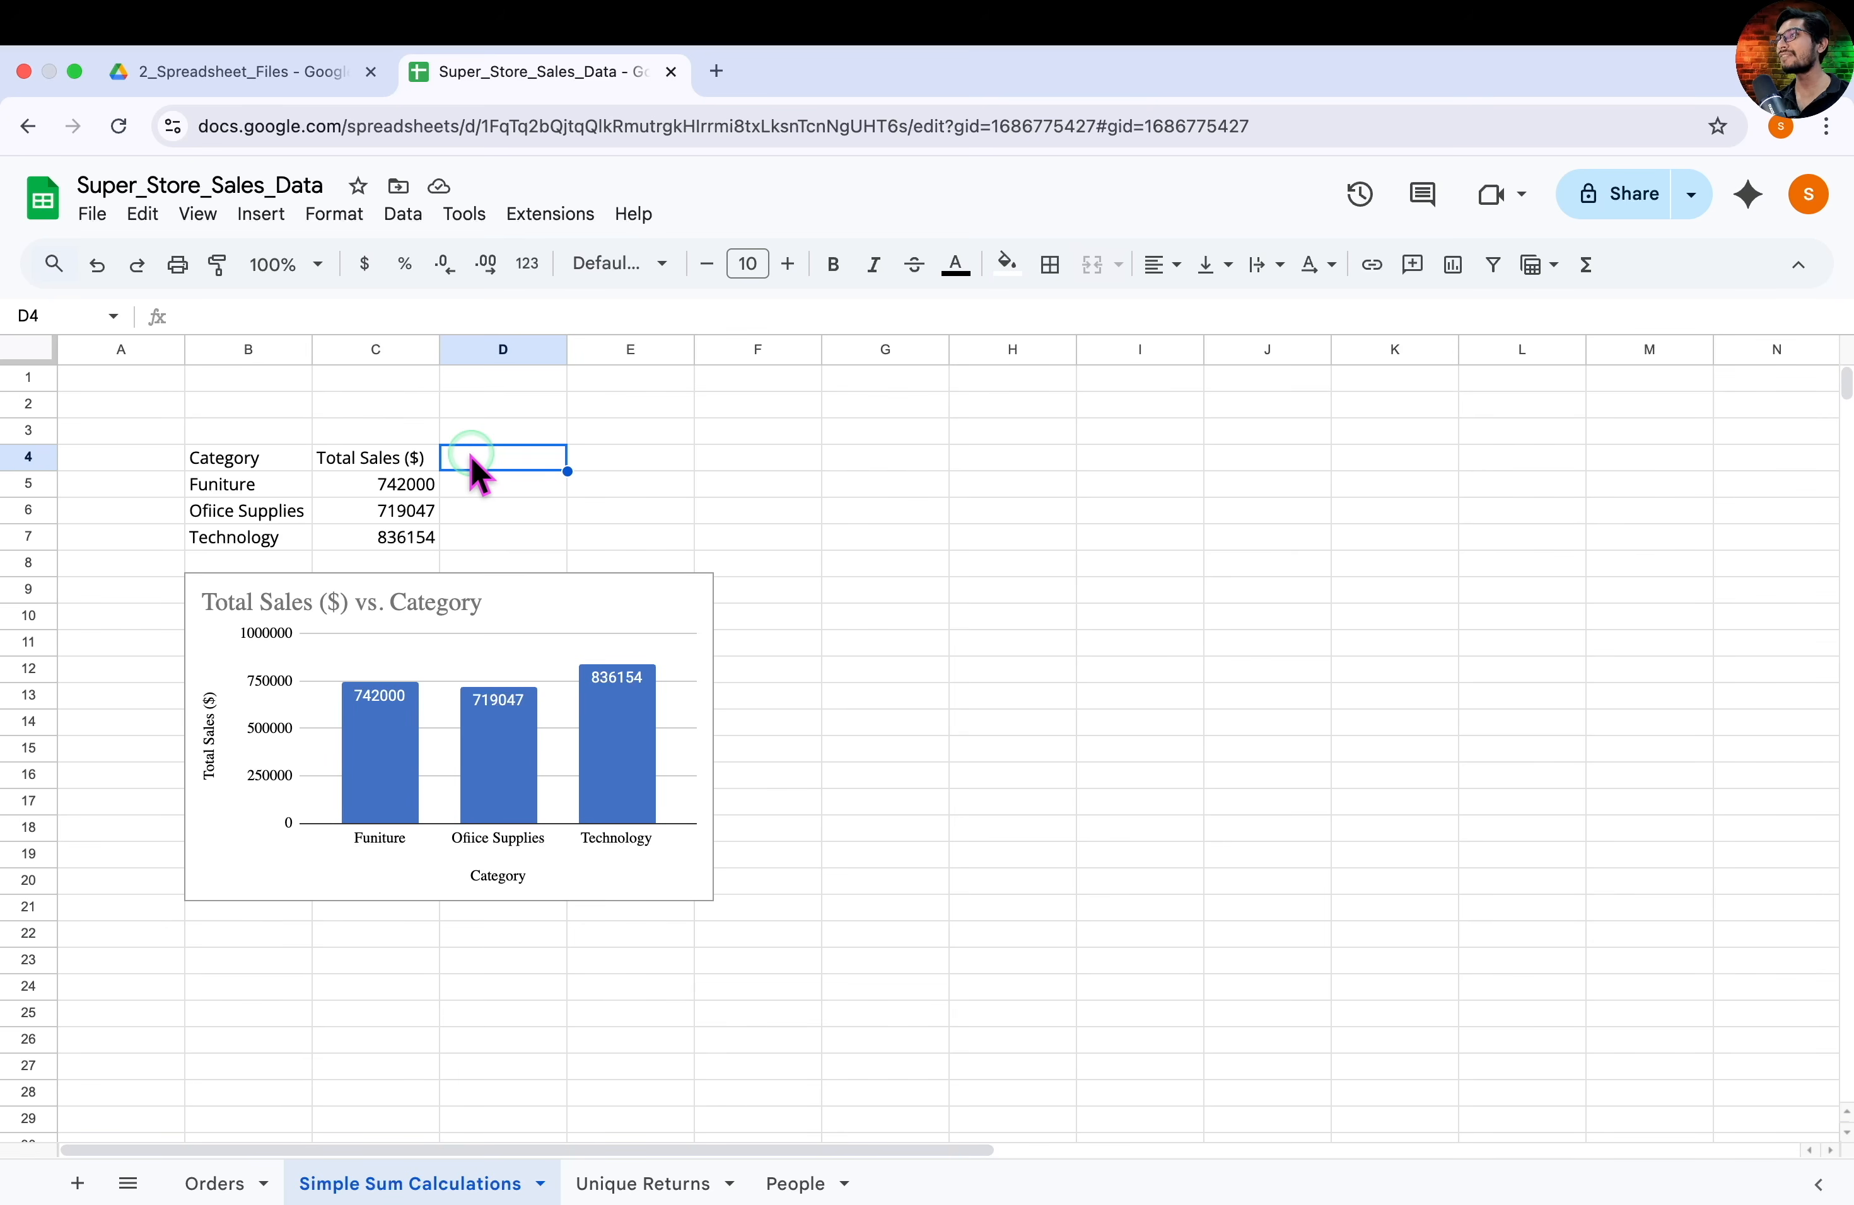
Enter the heading "Manual Method" in B2 and "Formula Method" in G2
left_click(253, 402)
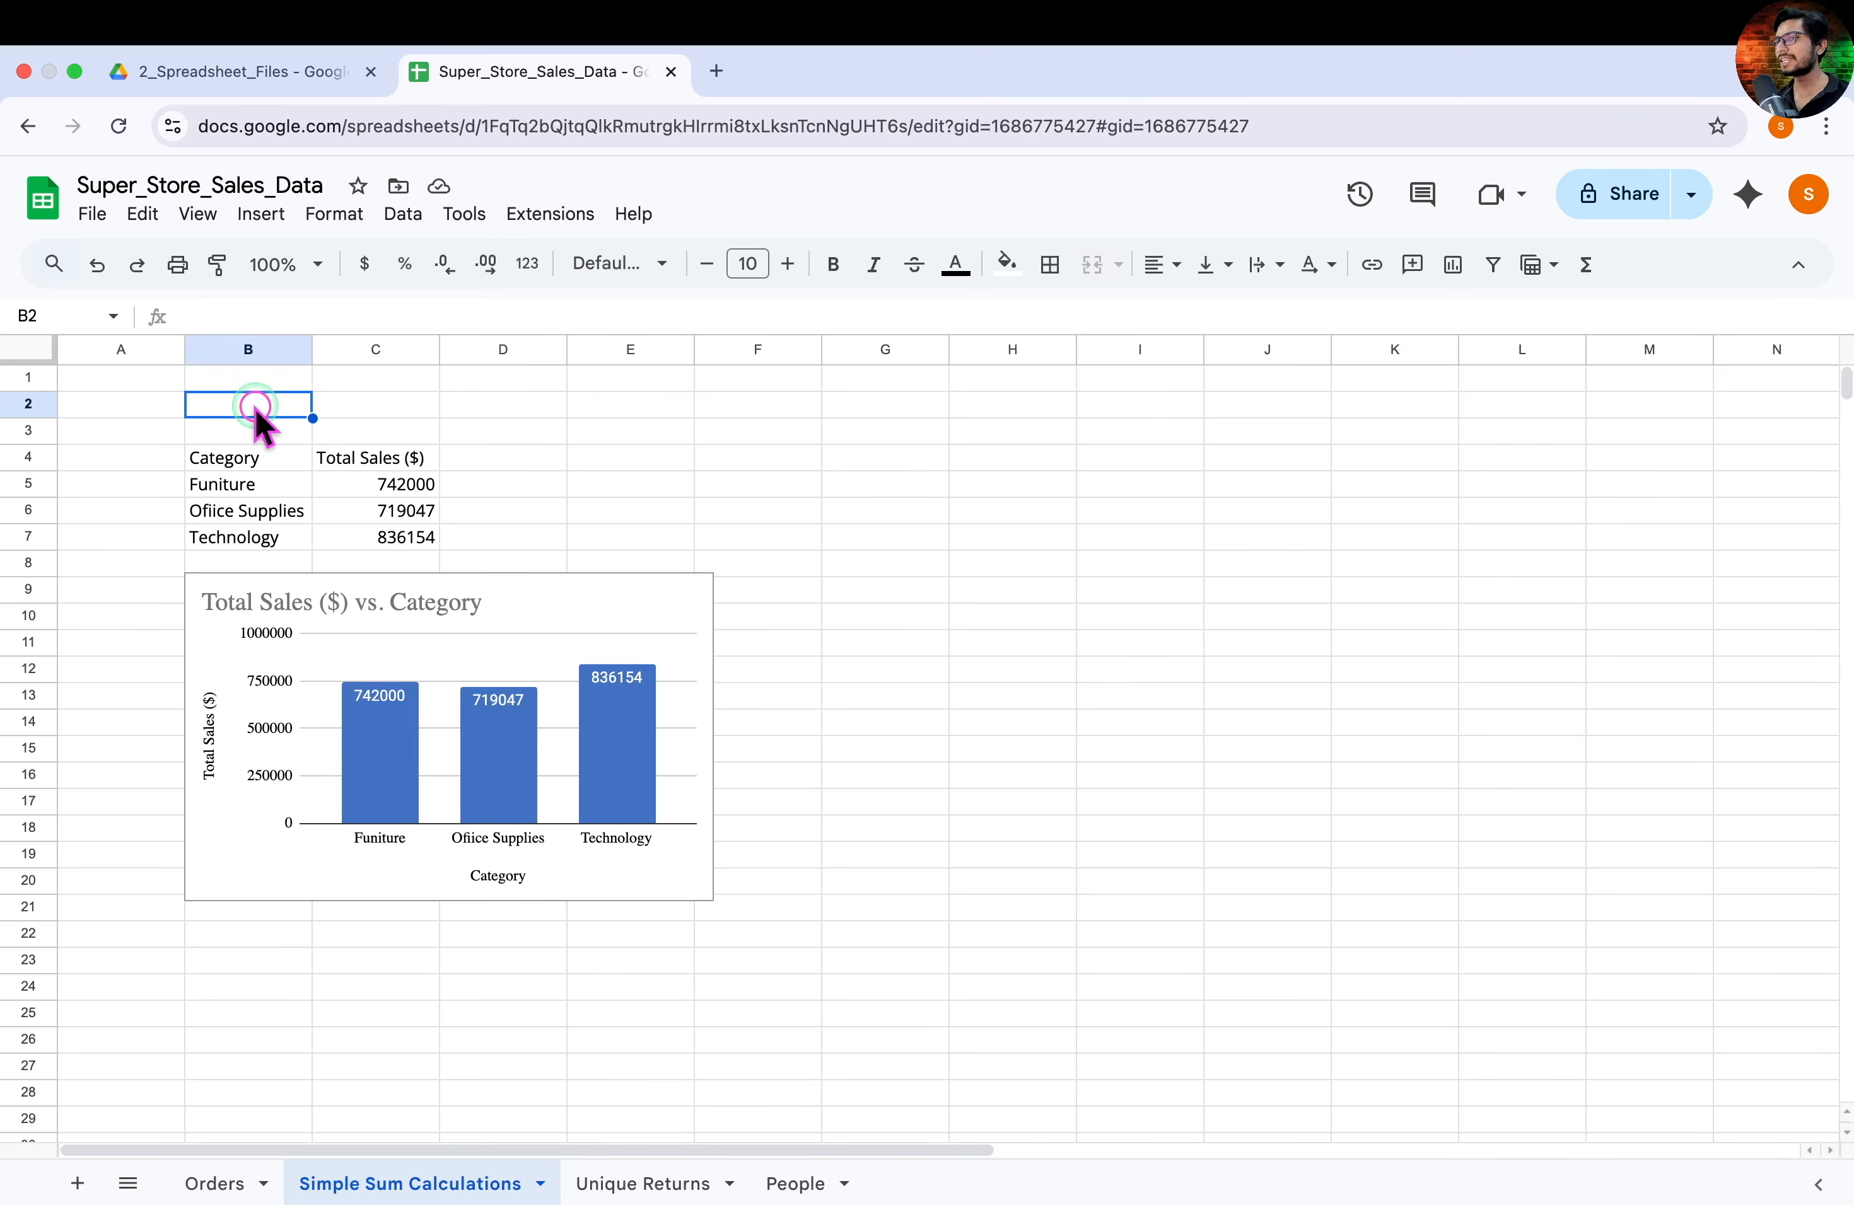
type("Ma")
type("nual Method")
left_click(843, 480)
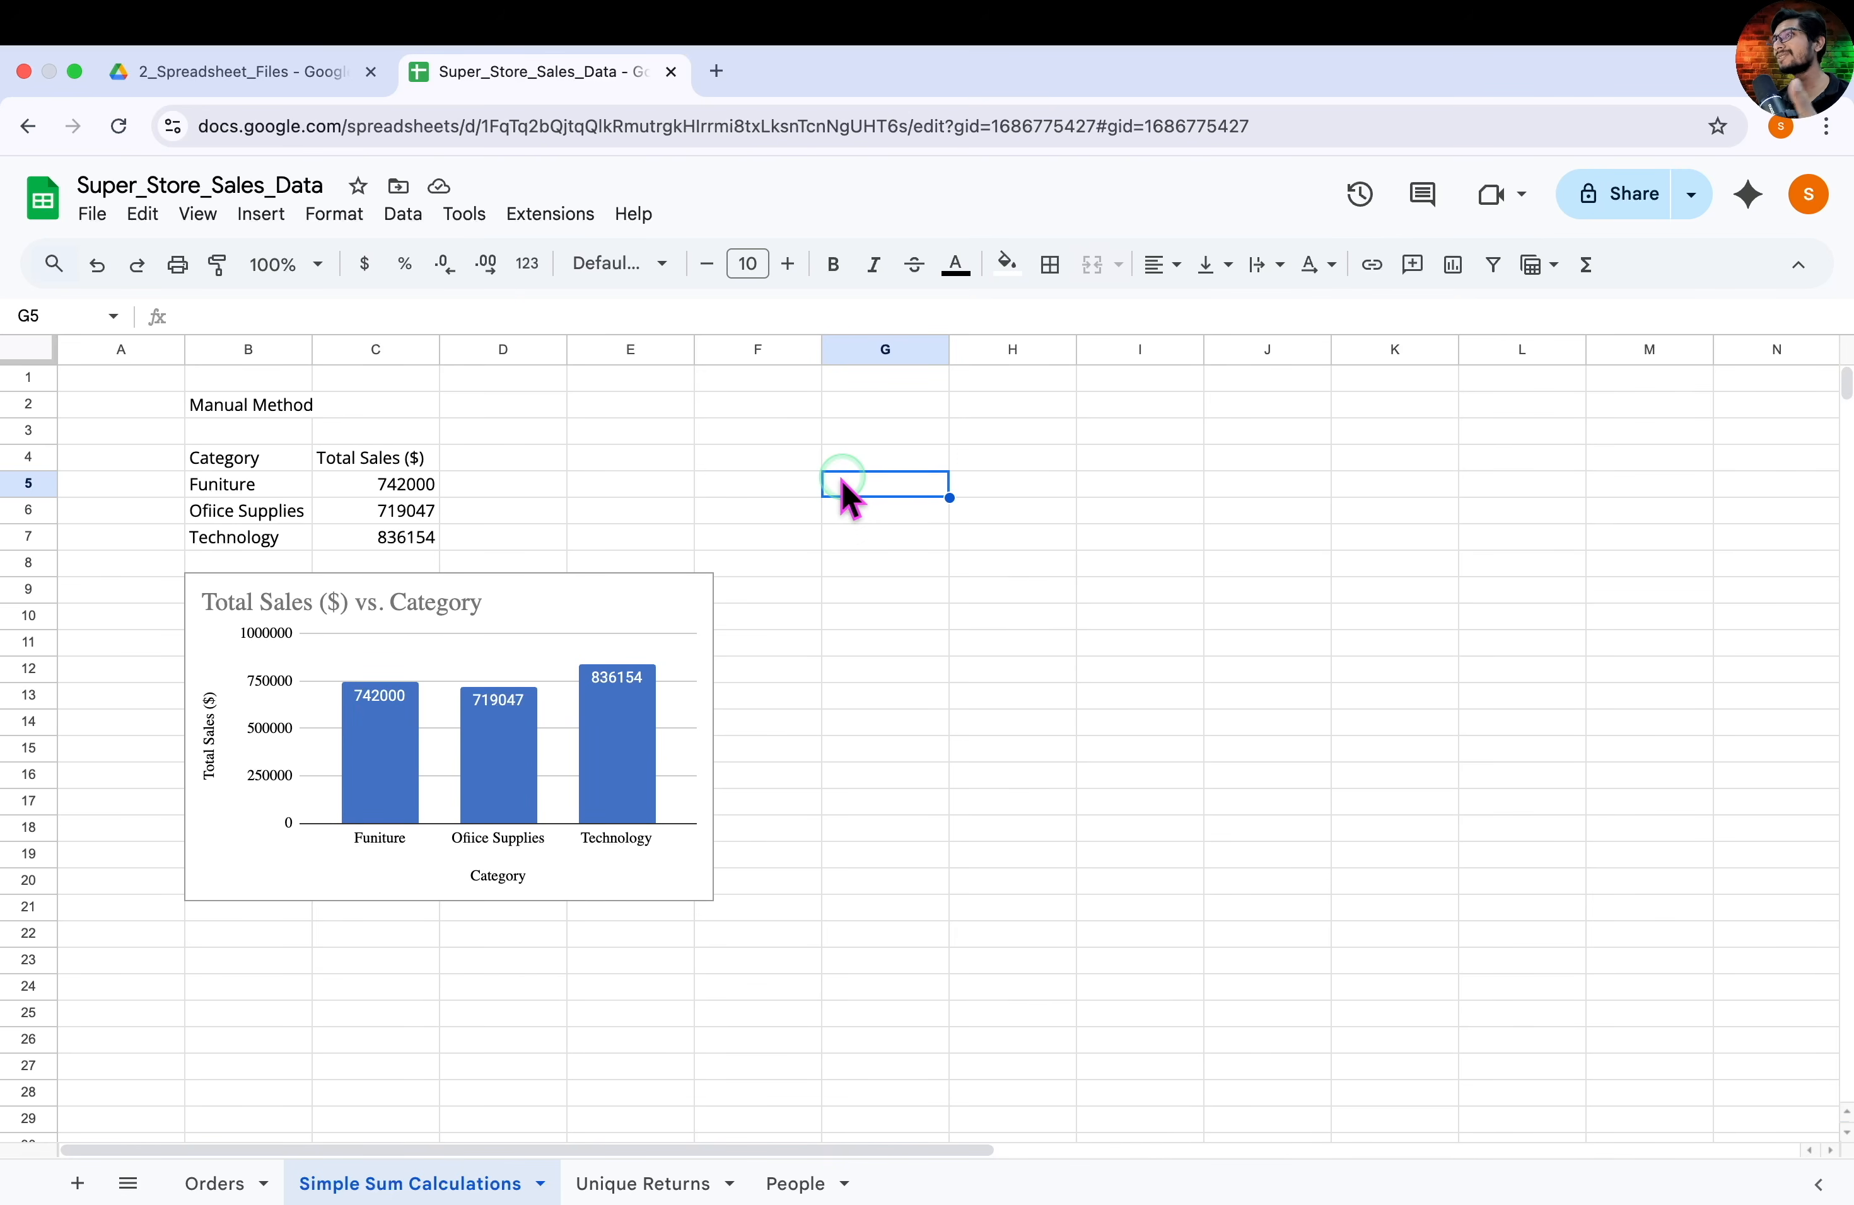
left_click(943, 406)
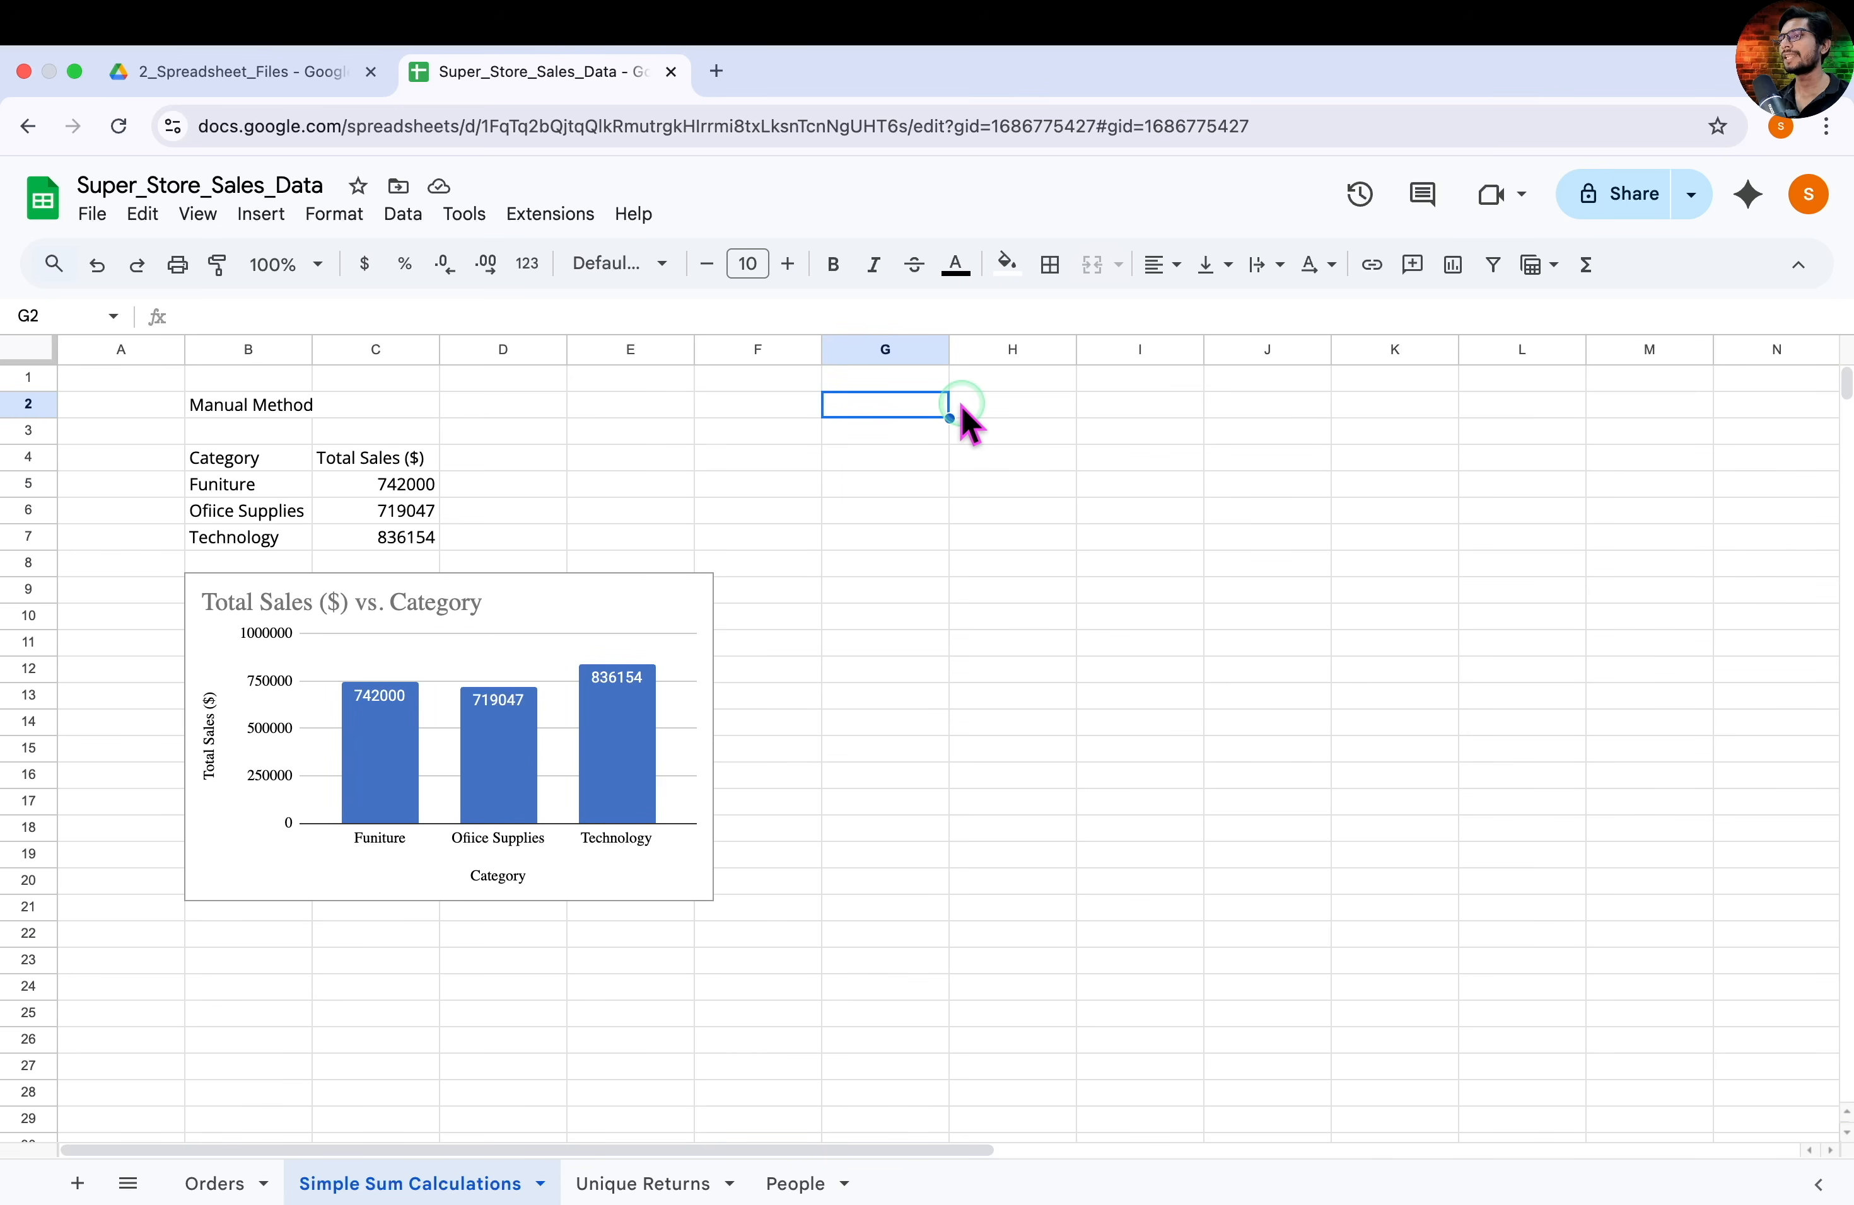
type("Formula Method")
left_click(883, 481)
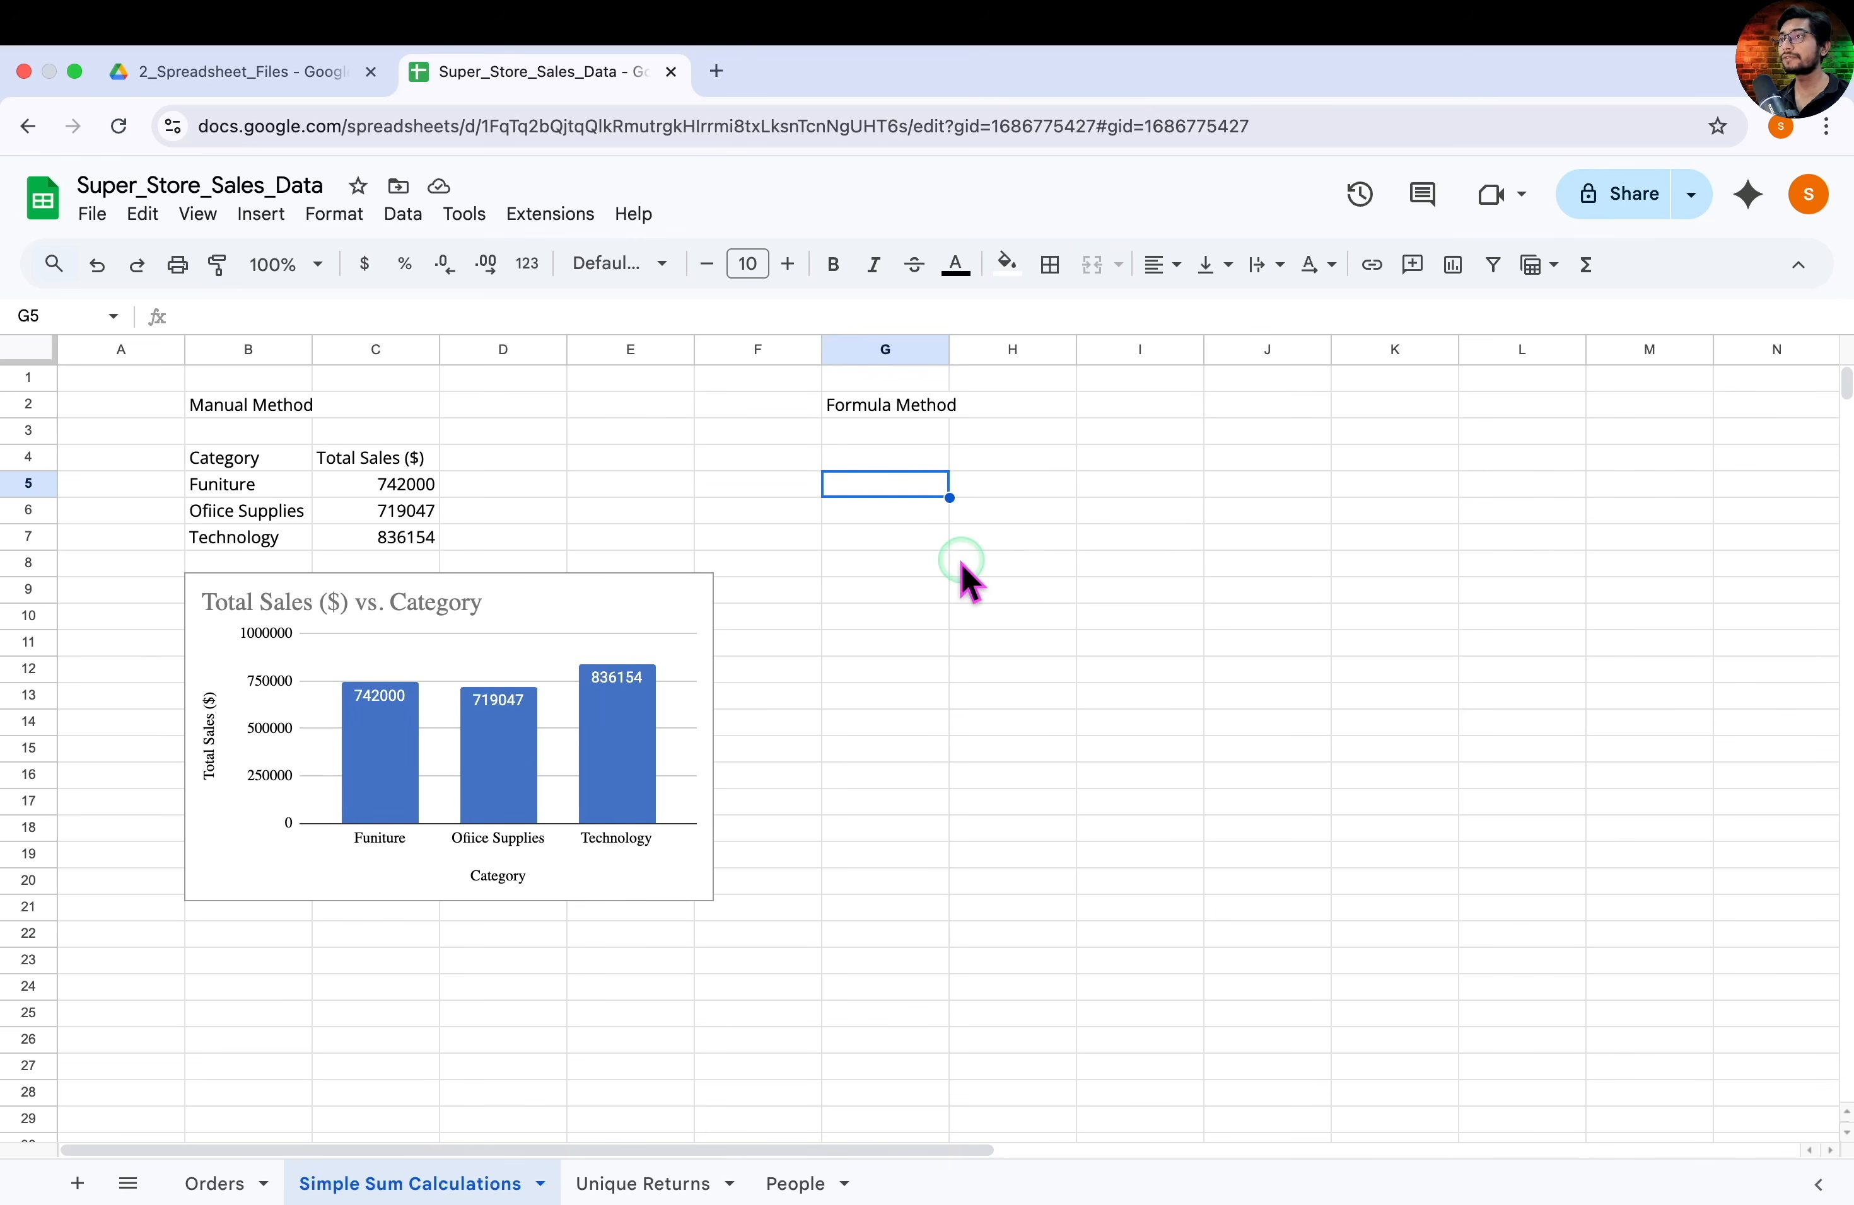
Remove the filter from the Orders sheet and return to Simple Sum Calculations
left_click(215, 1183)
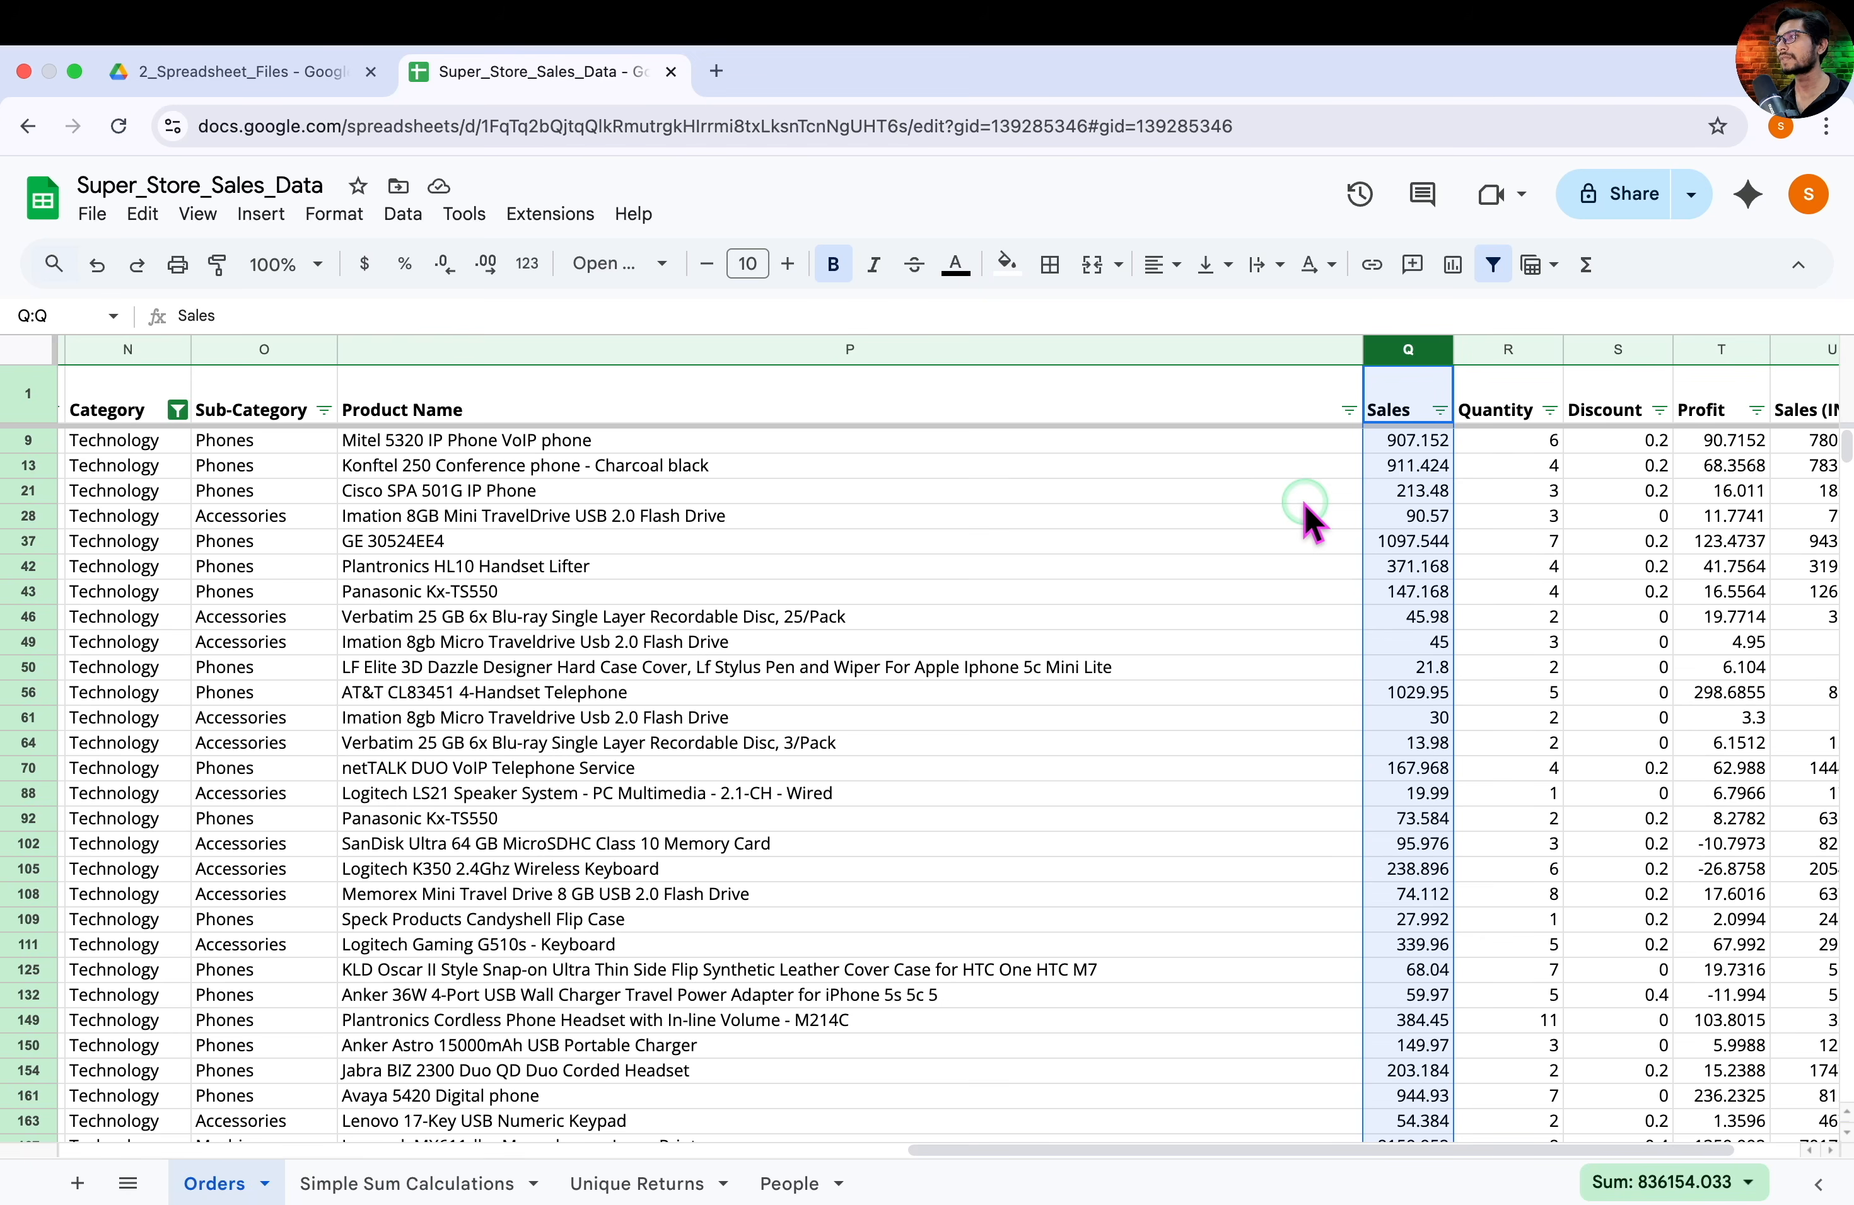
left_click(1493, 270)
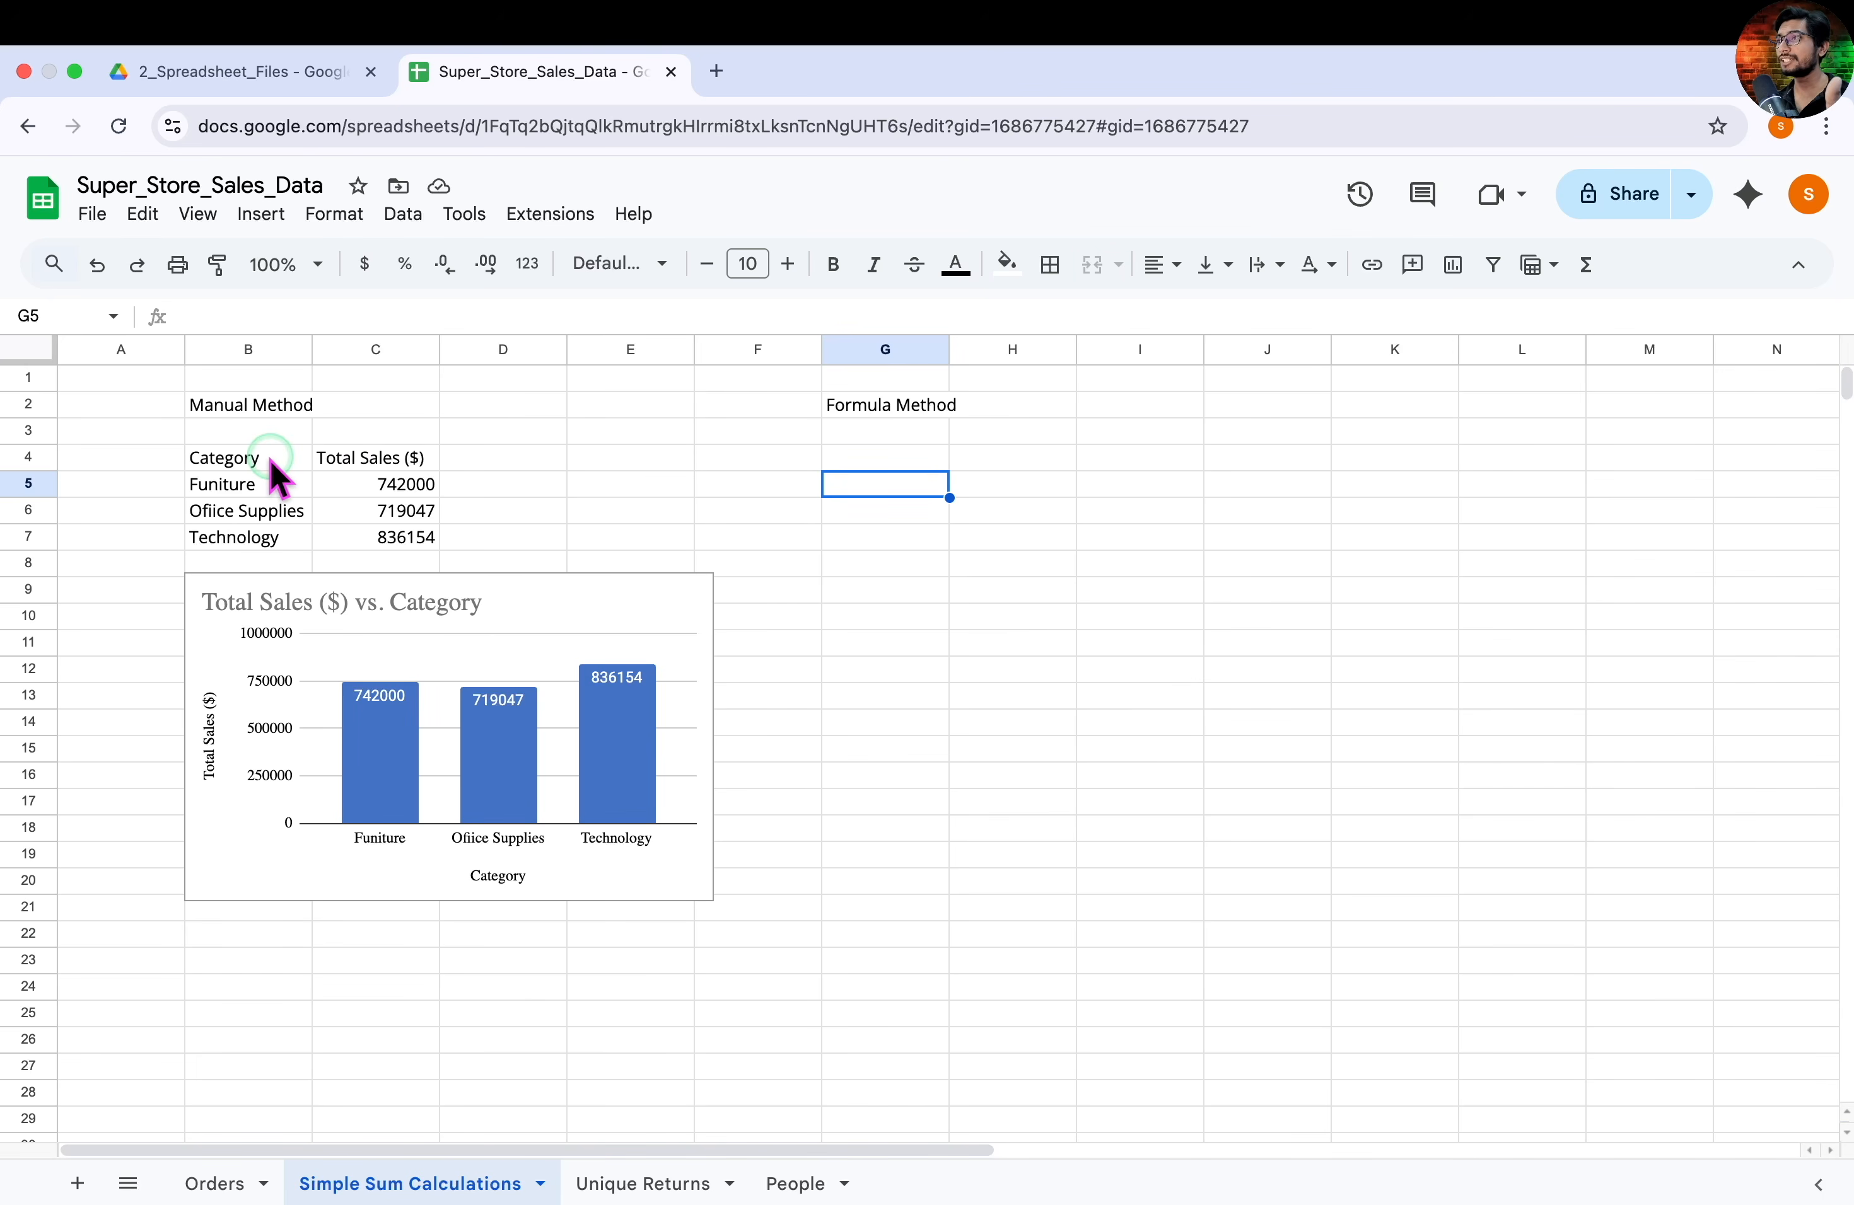
left_click(225, 456)
left_click_drag(225, 457, 407, 539)
left_click_drag(171, 474, 309, 561)
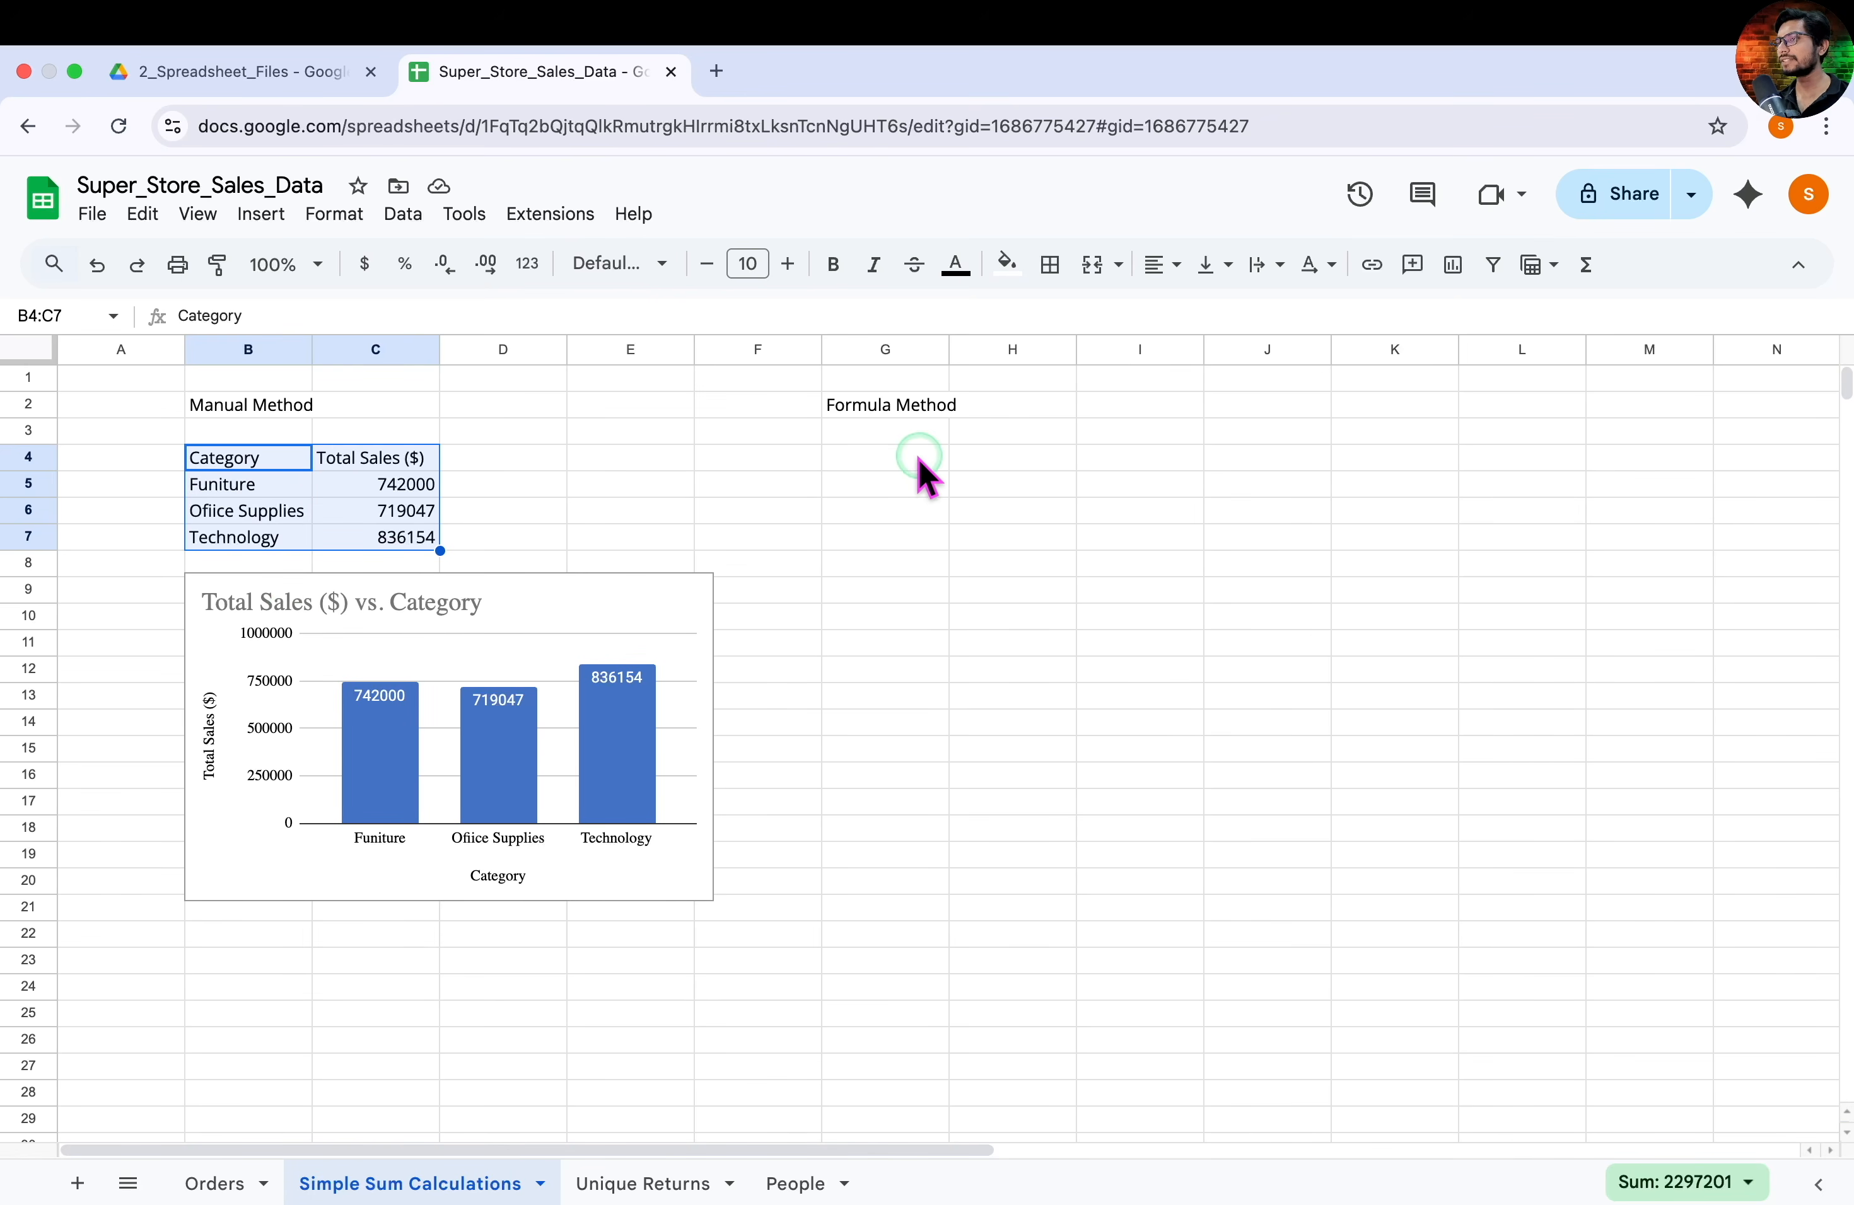
List the distinct product categories from G5 downward with the formula = UNIQUE(Orders!N2:N9995)
left_click(922, 482)
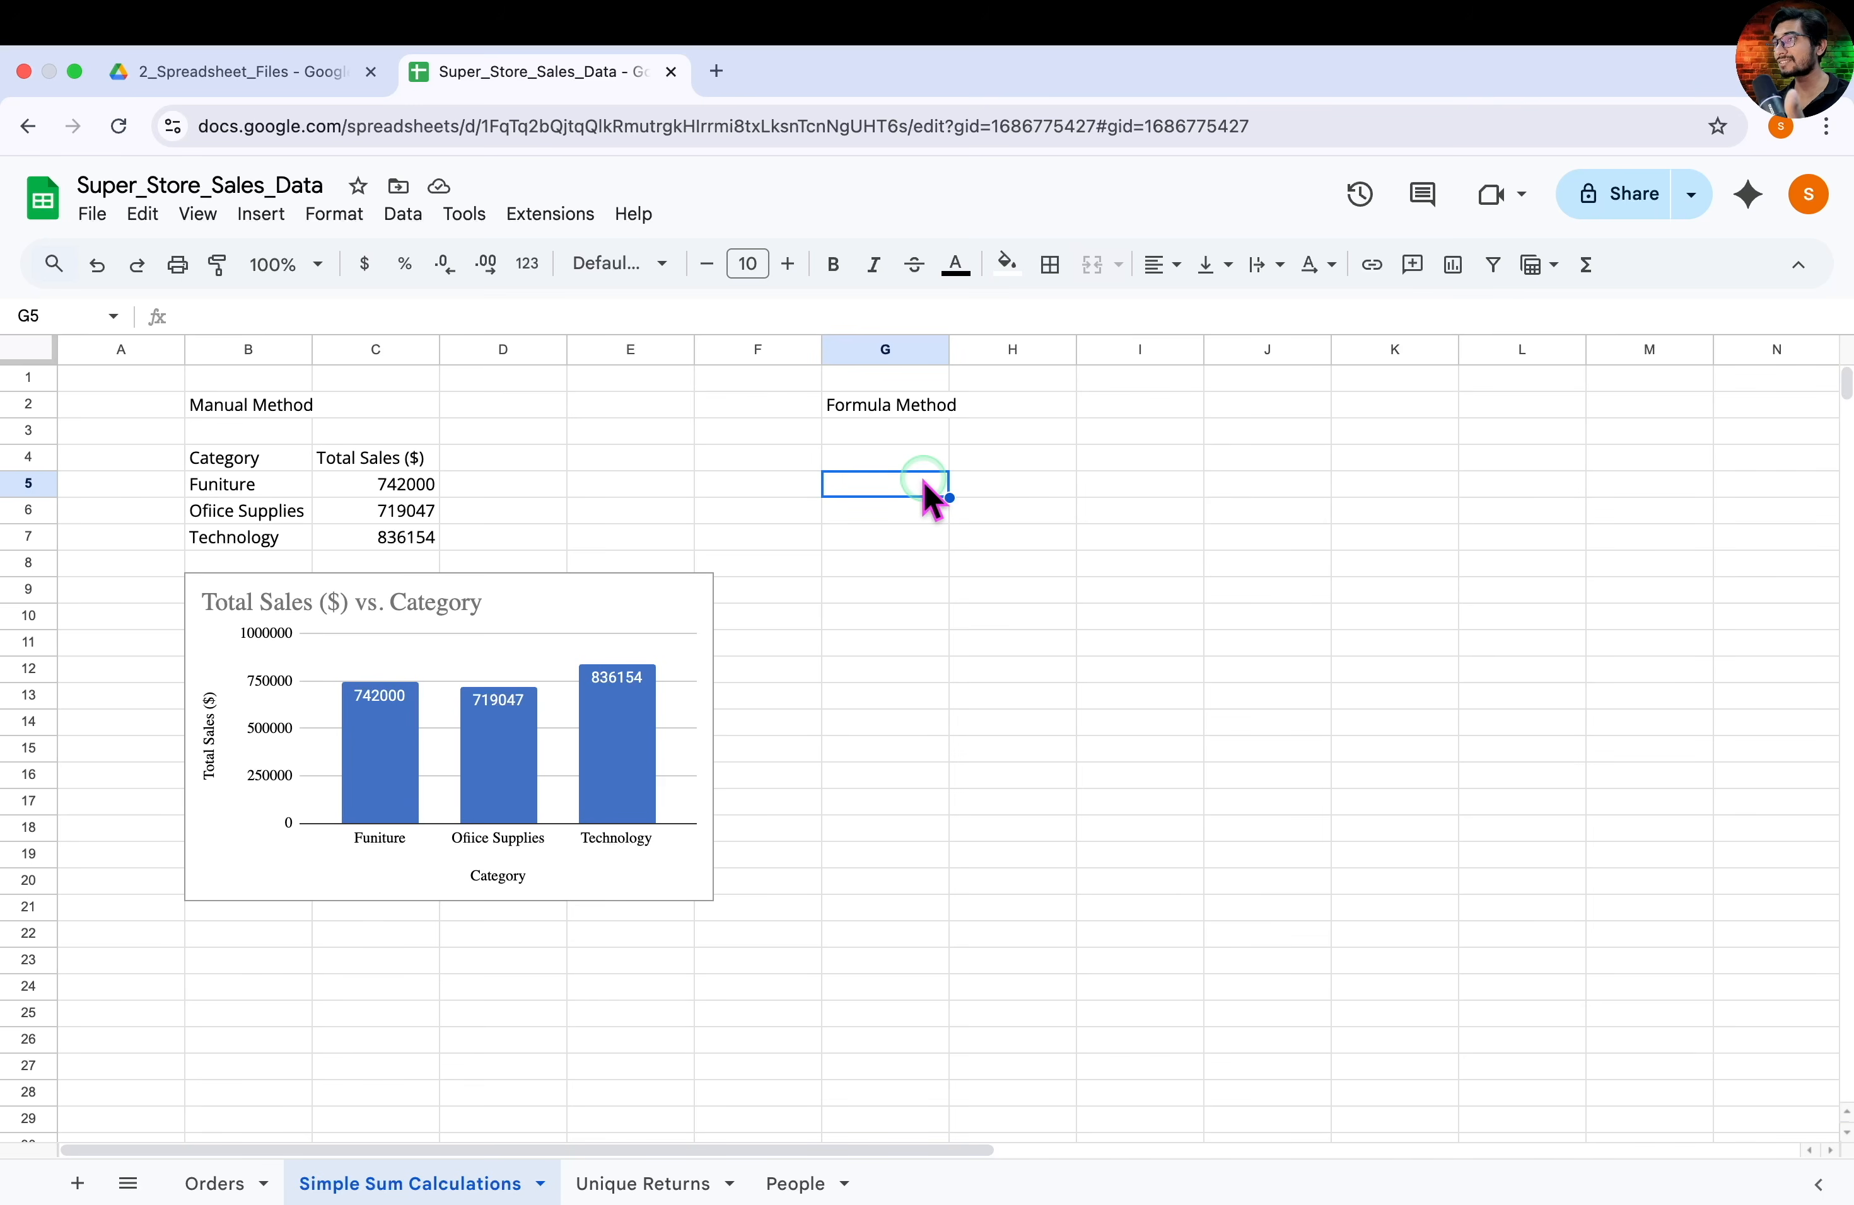
type("=")
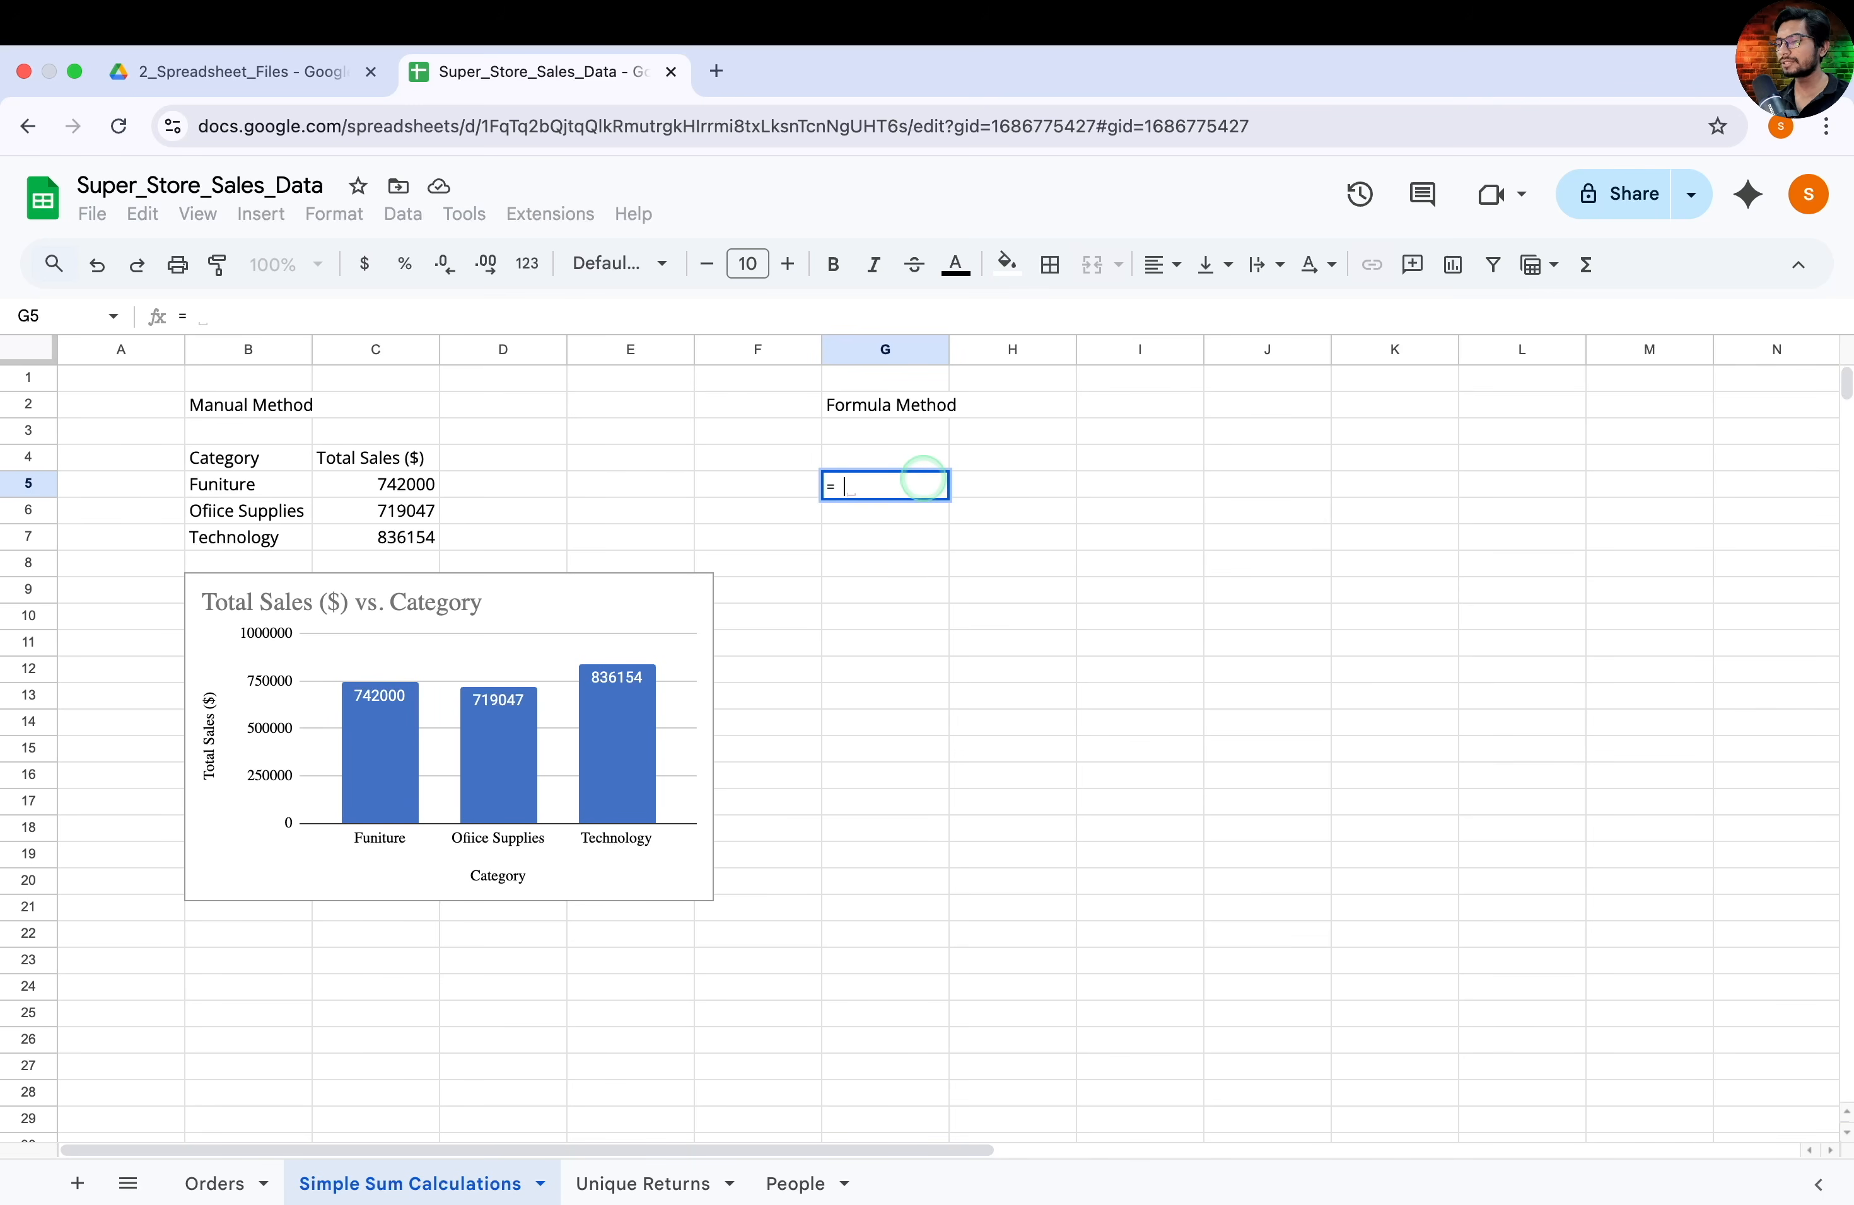
type(" UNIQUE(")
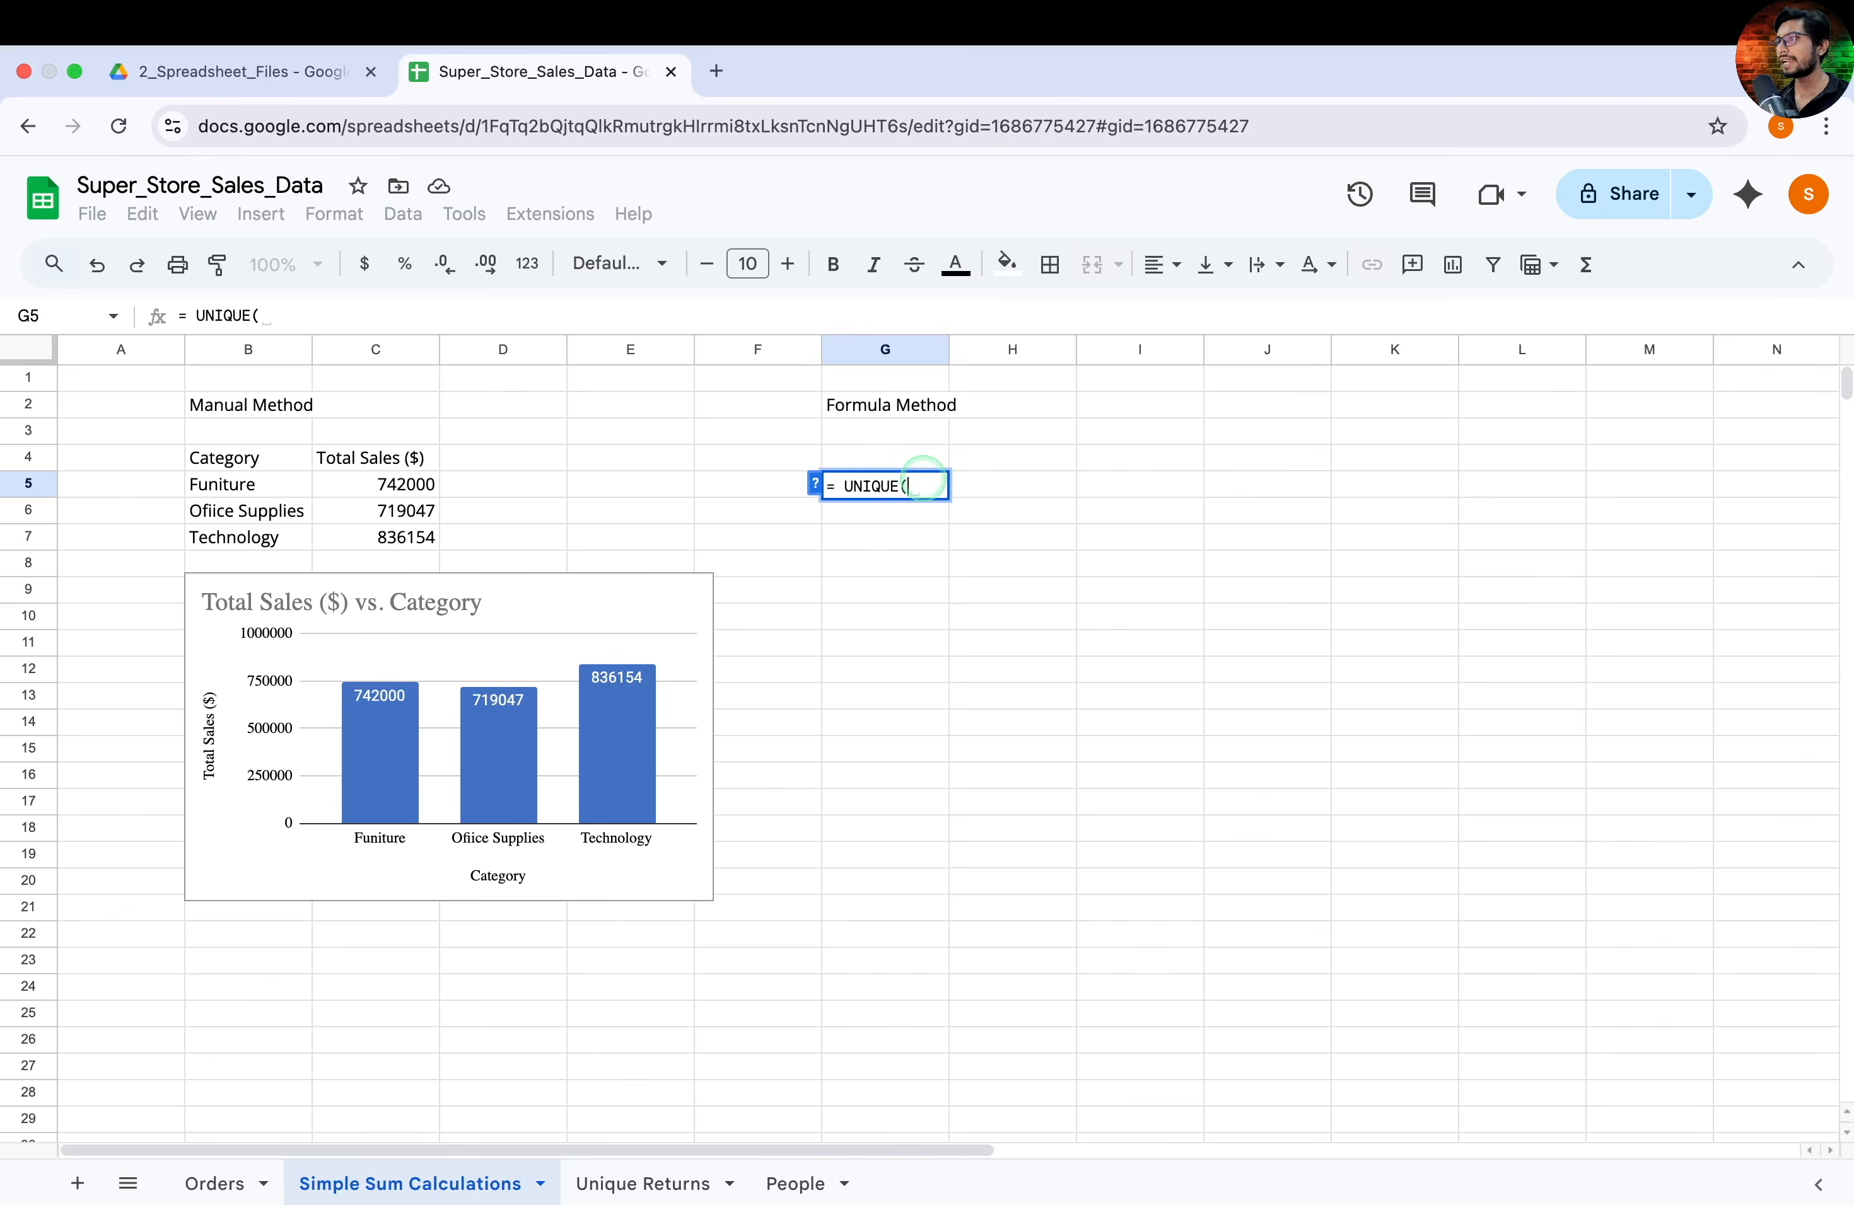
left_click(214, 1180)
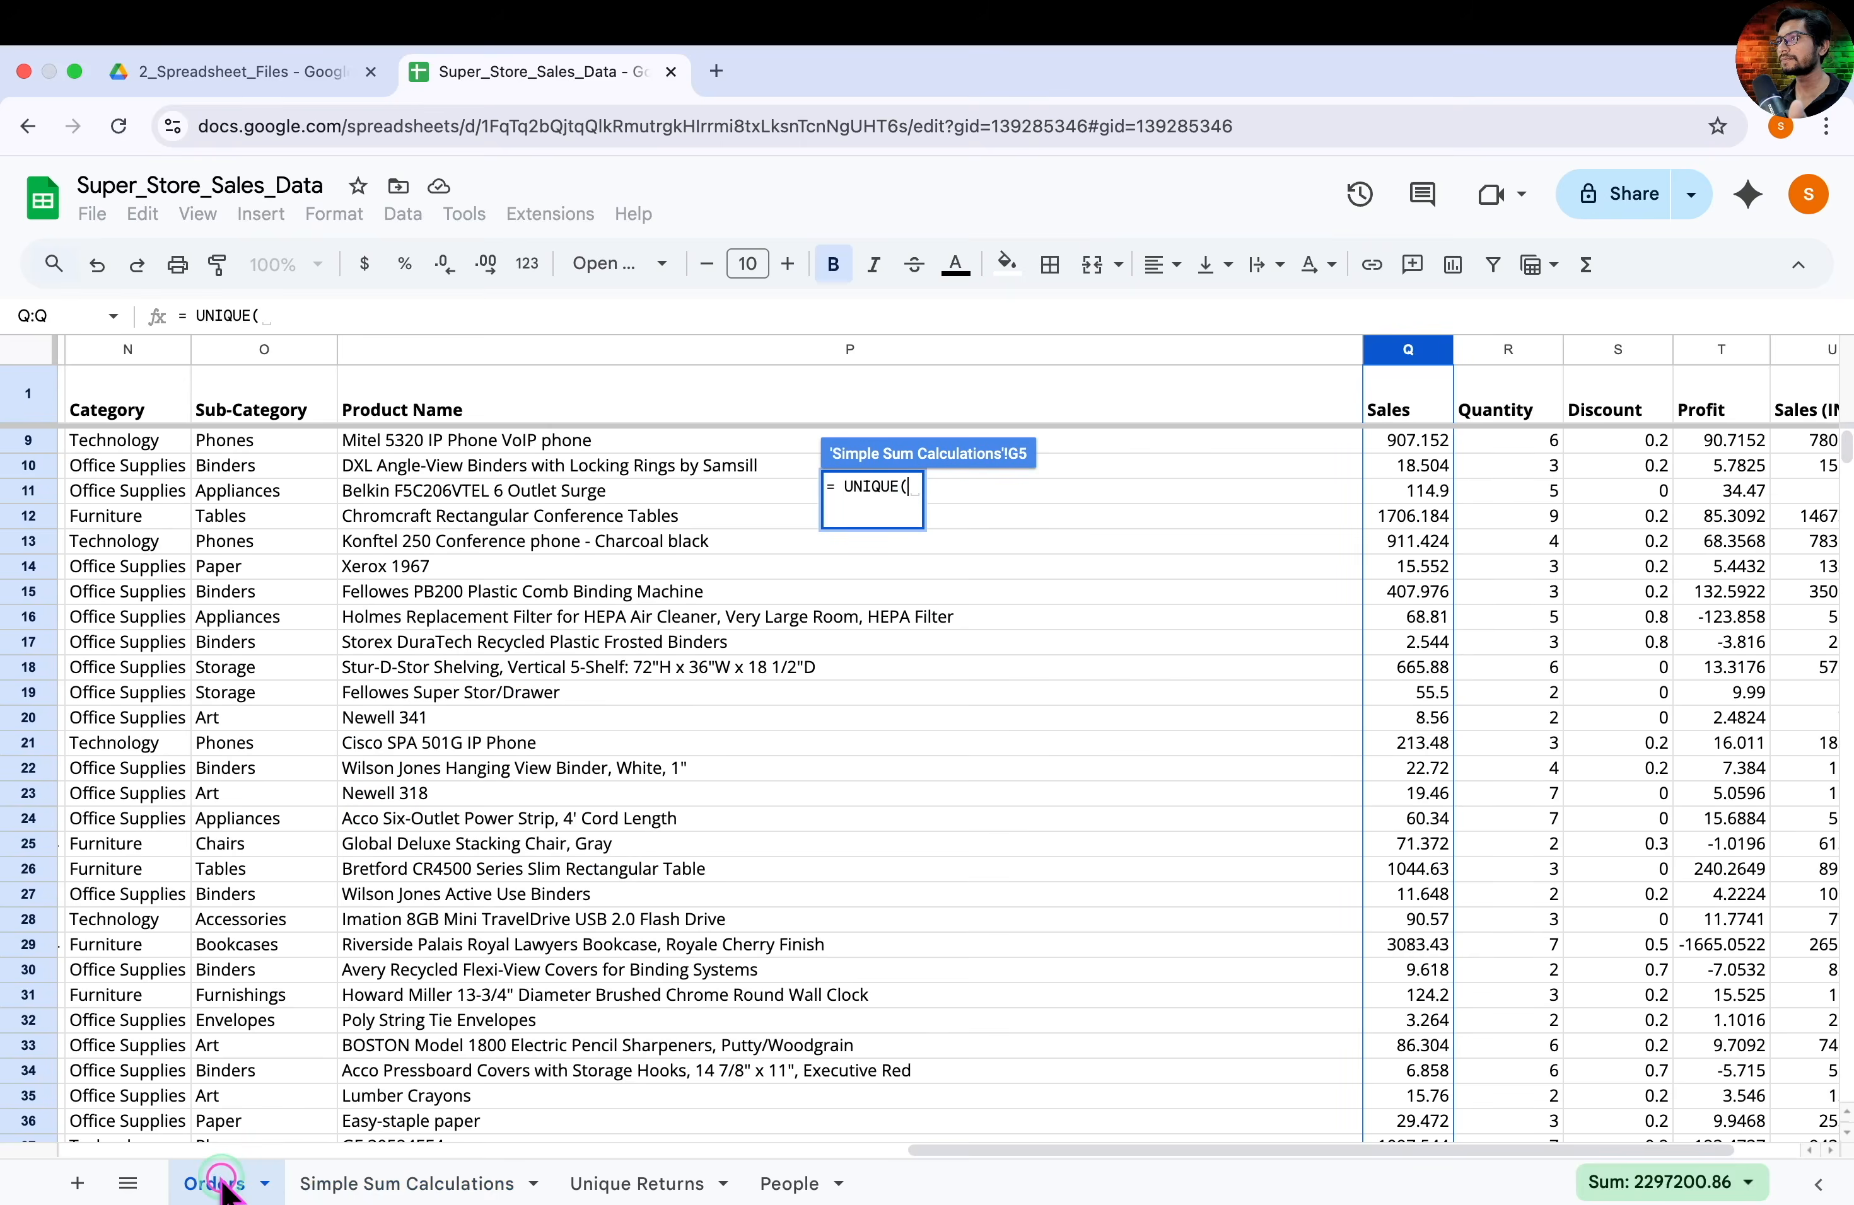
scroll(150, 464, "up", 3)
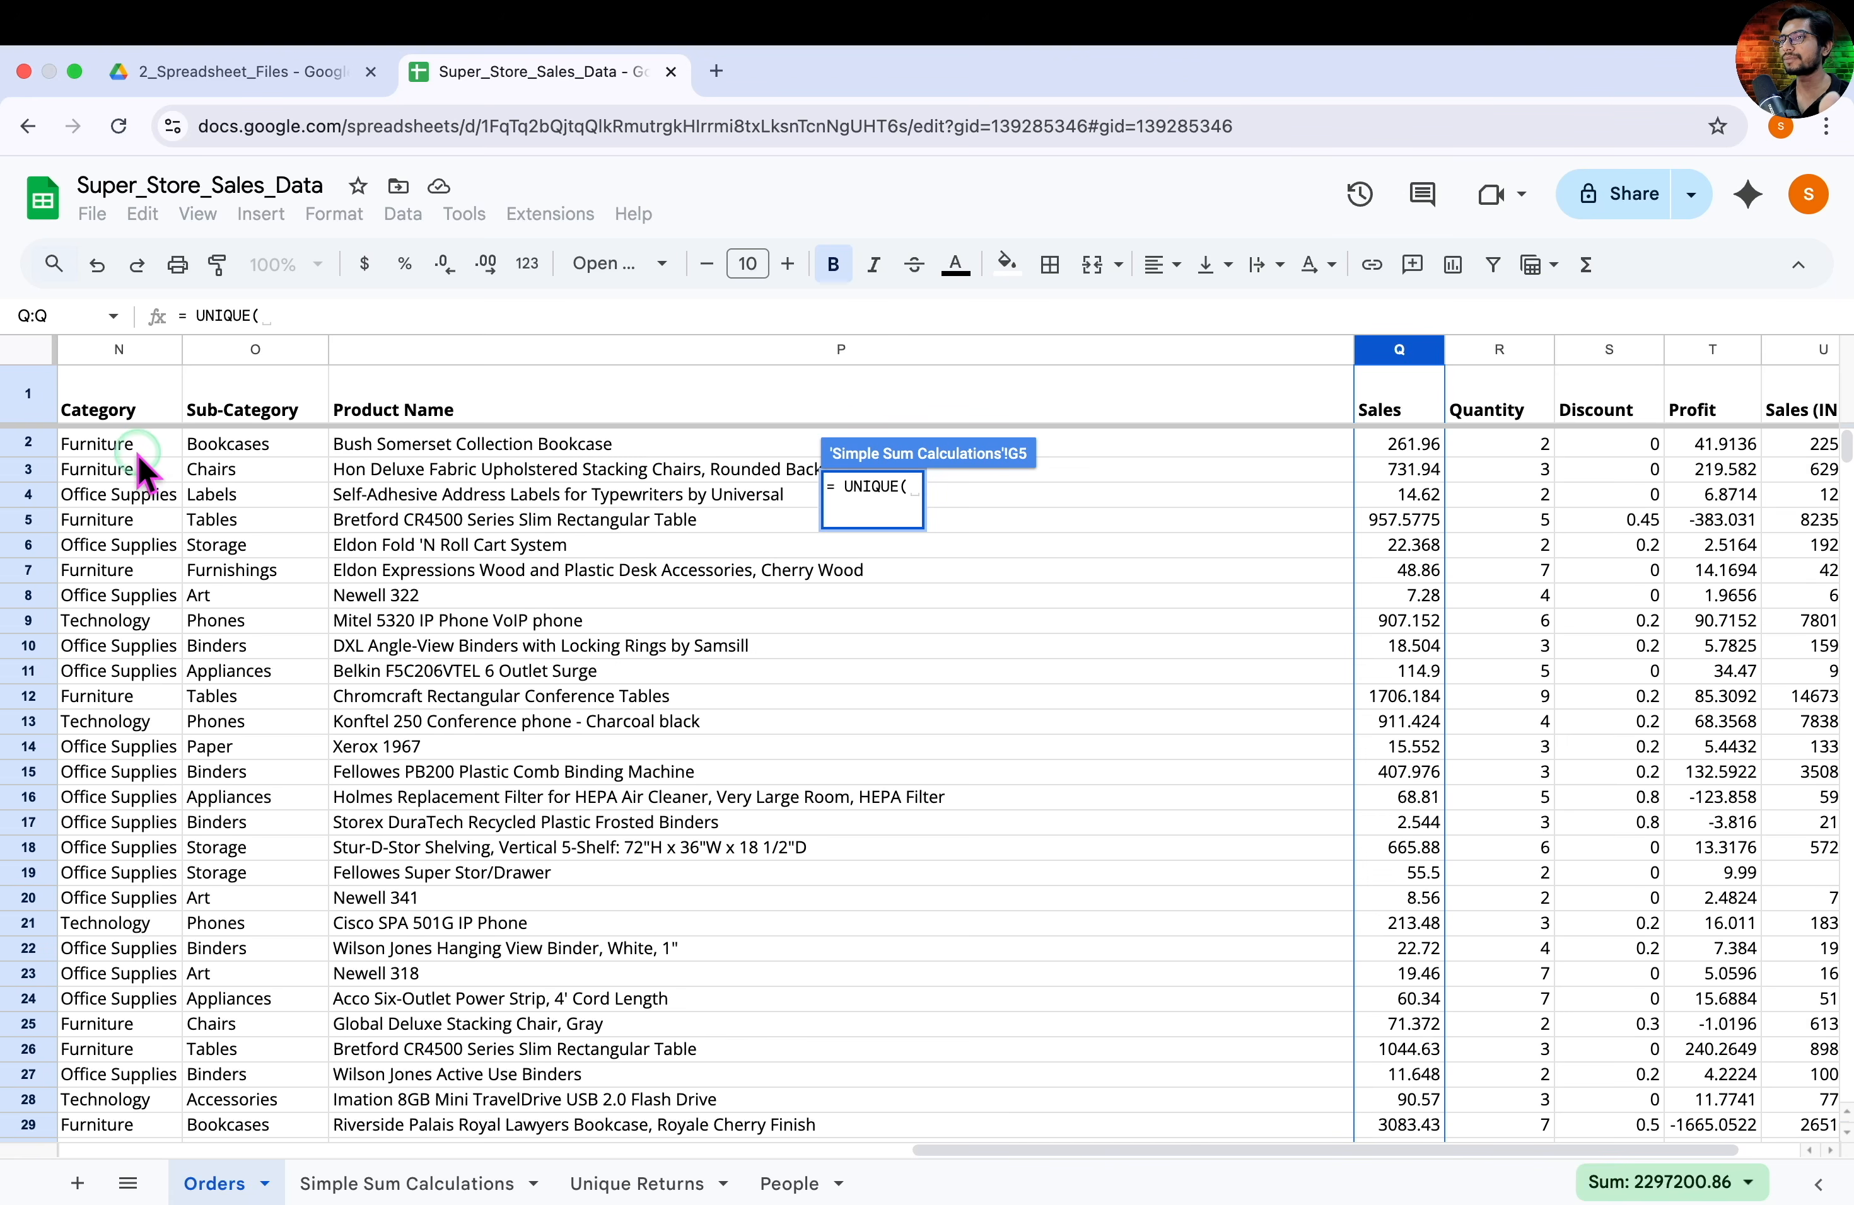
left_click(146, 444)
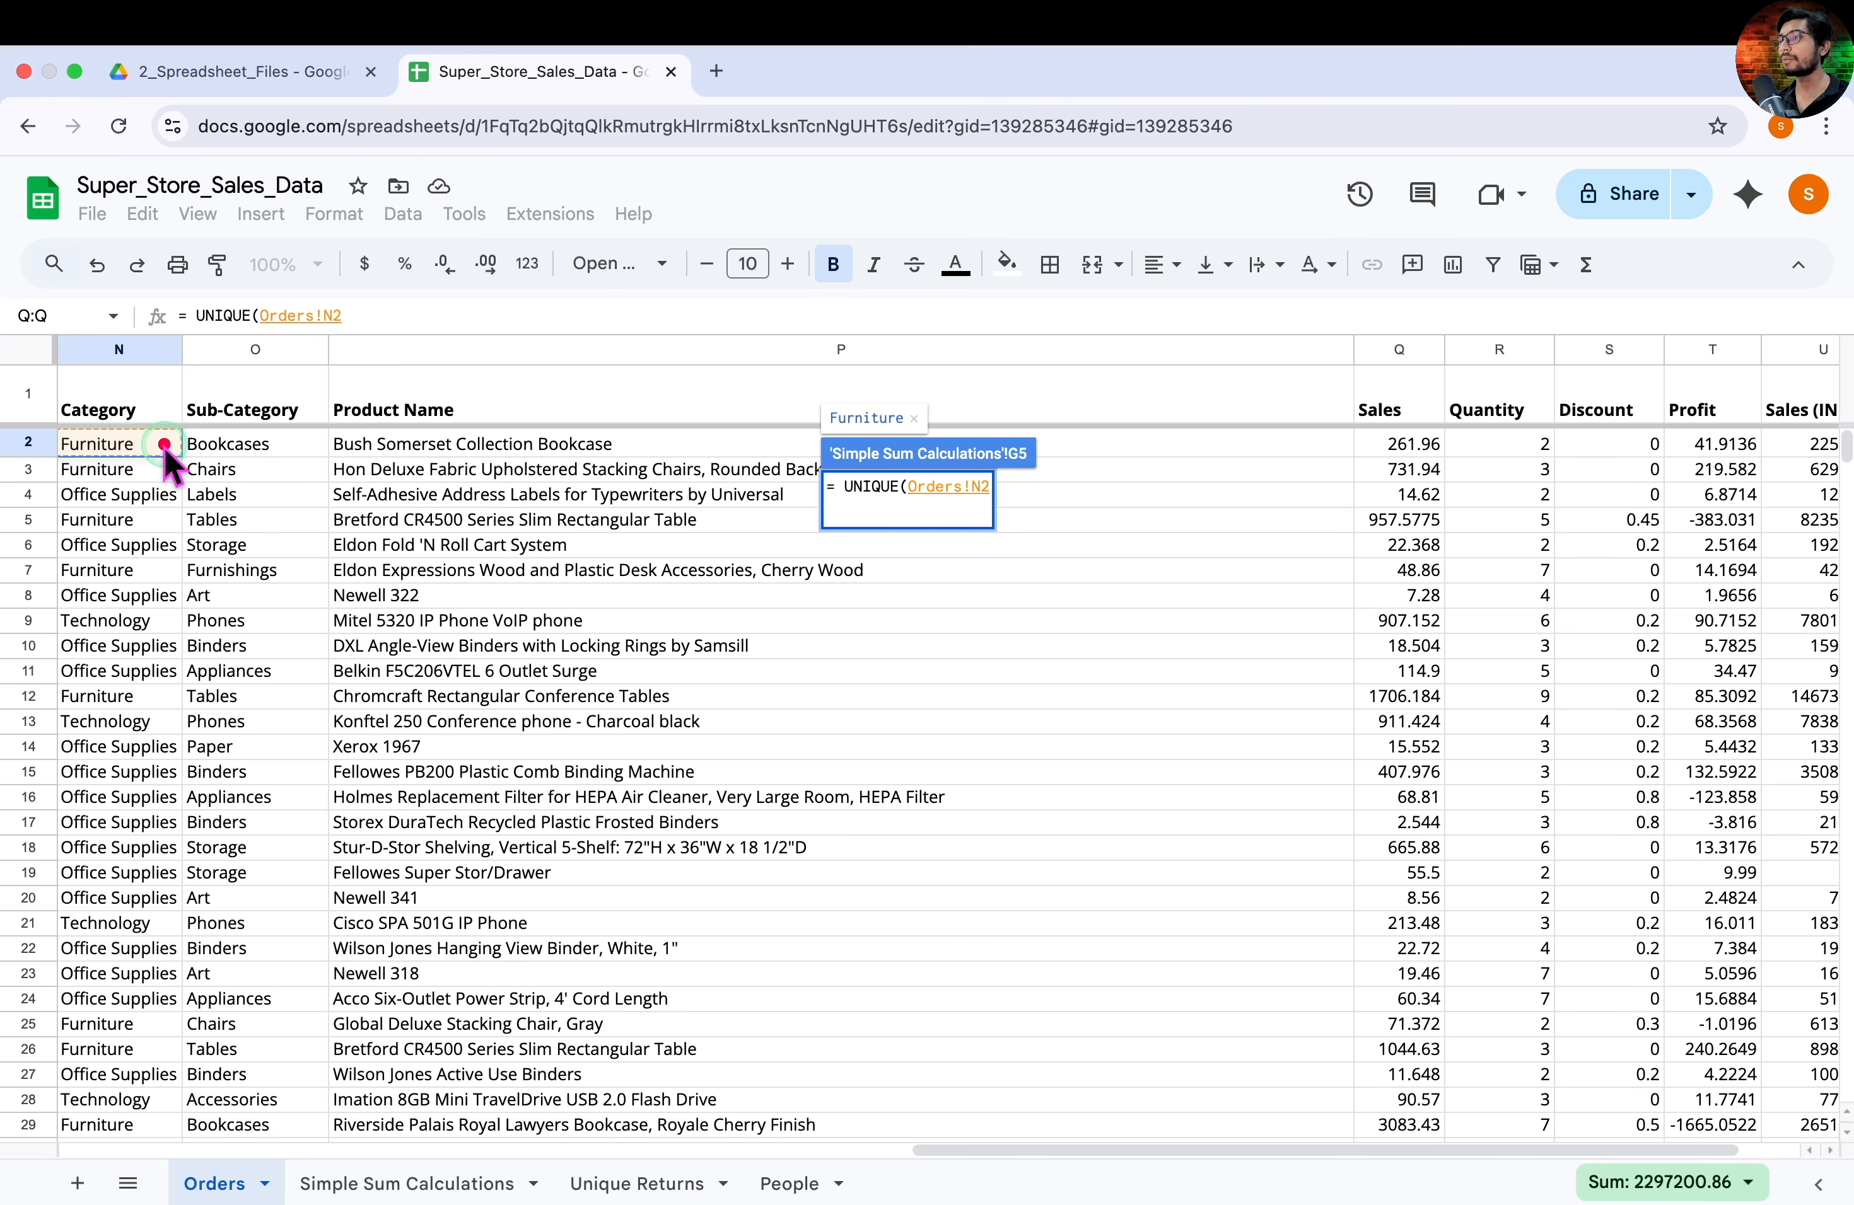
left_click_drag(1011, 525, 826, 456)
left_click_drag(156, 305, 372, 348)
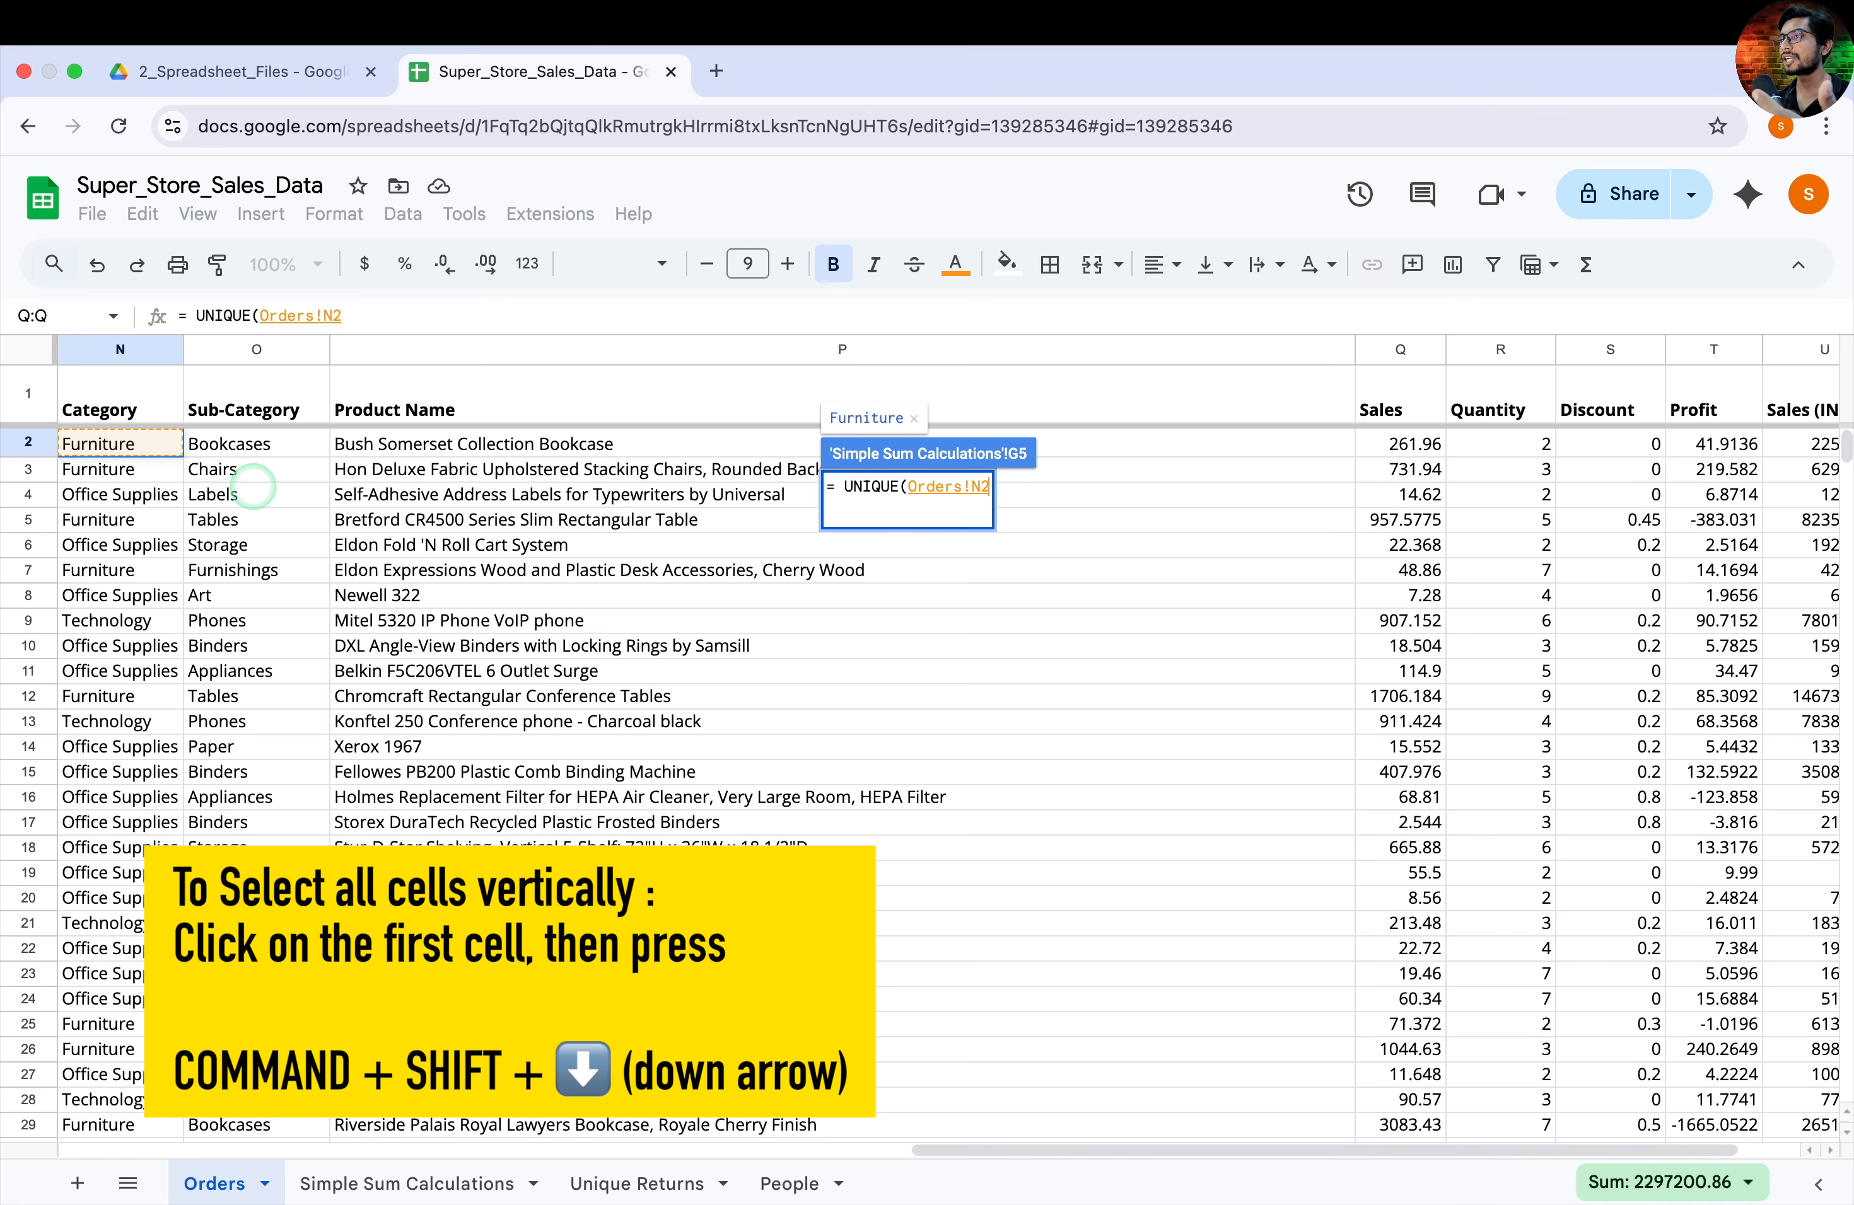
key("super+shift+Down")
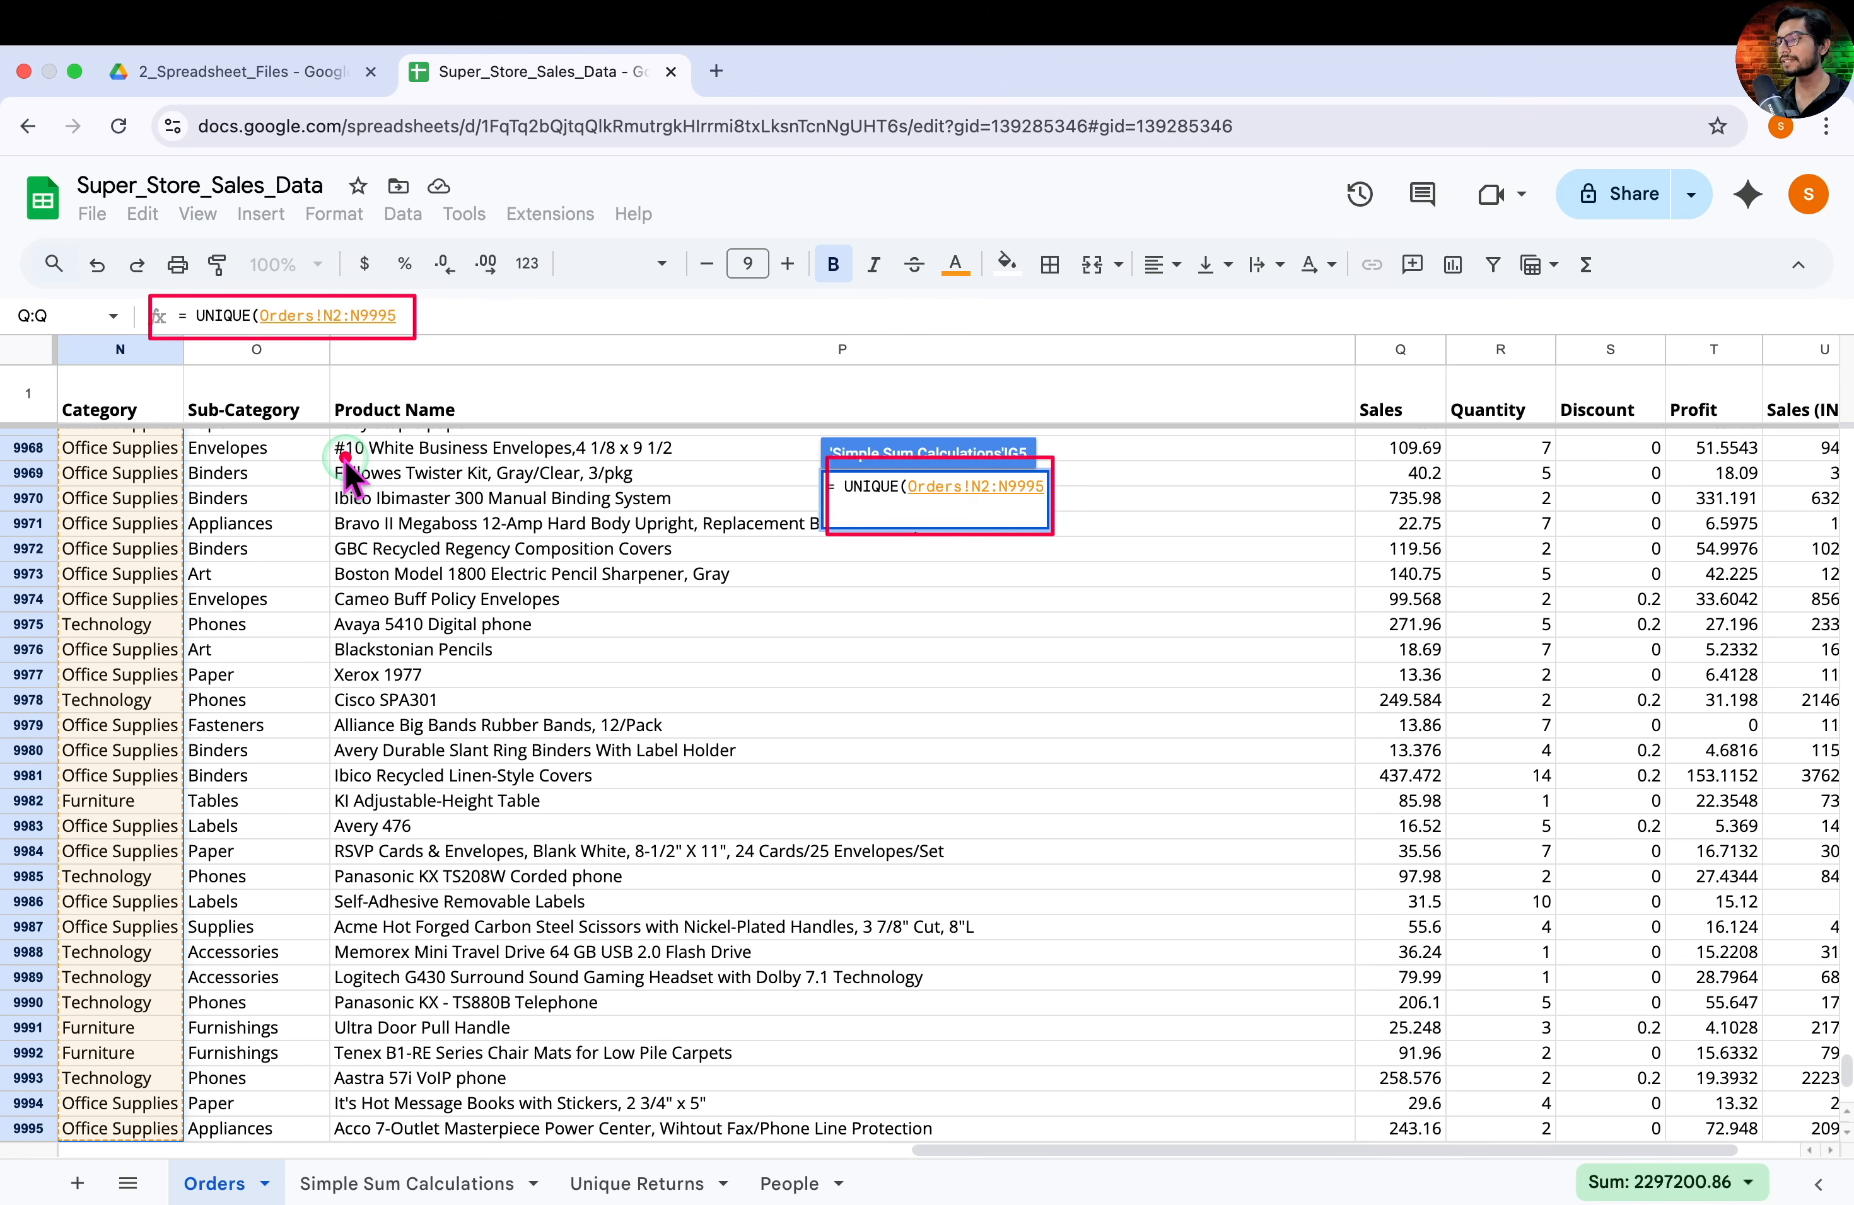
type(")")
key("Return")
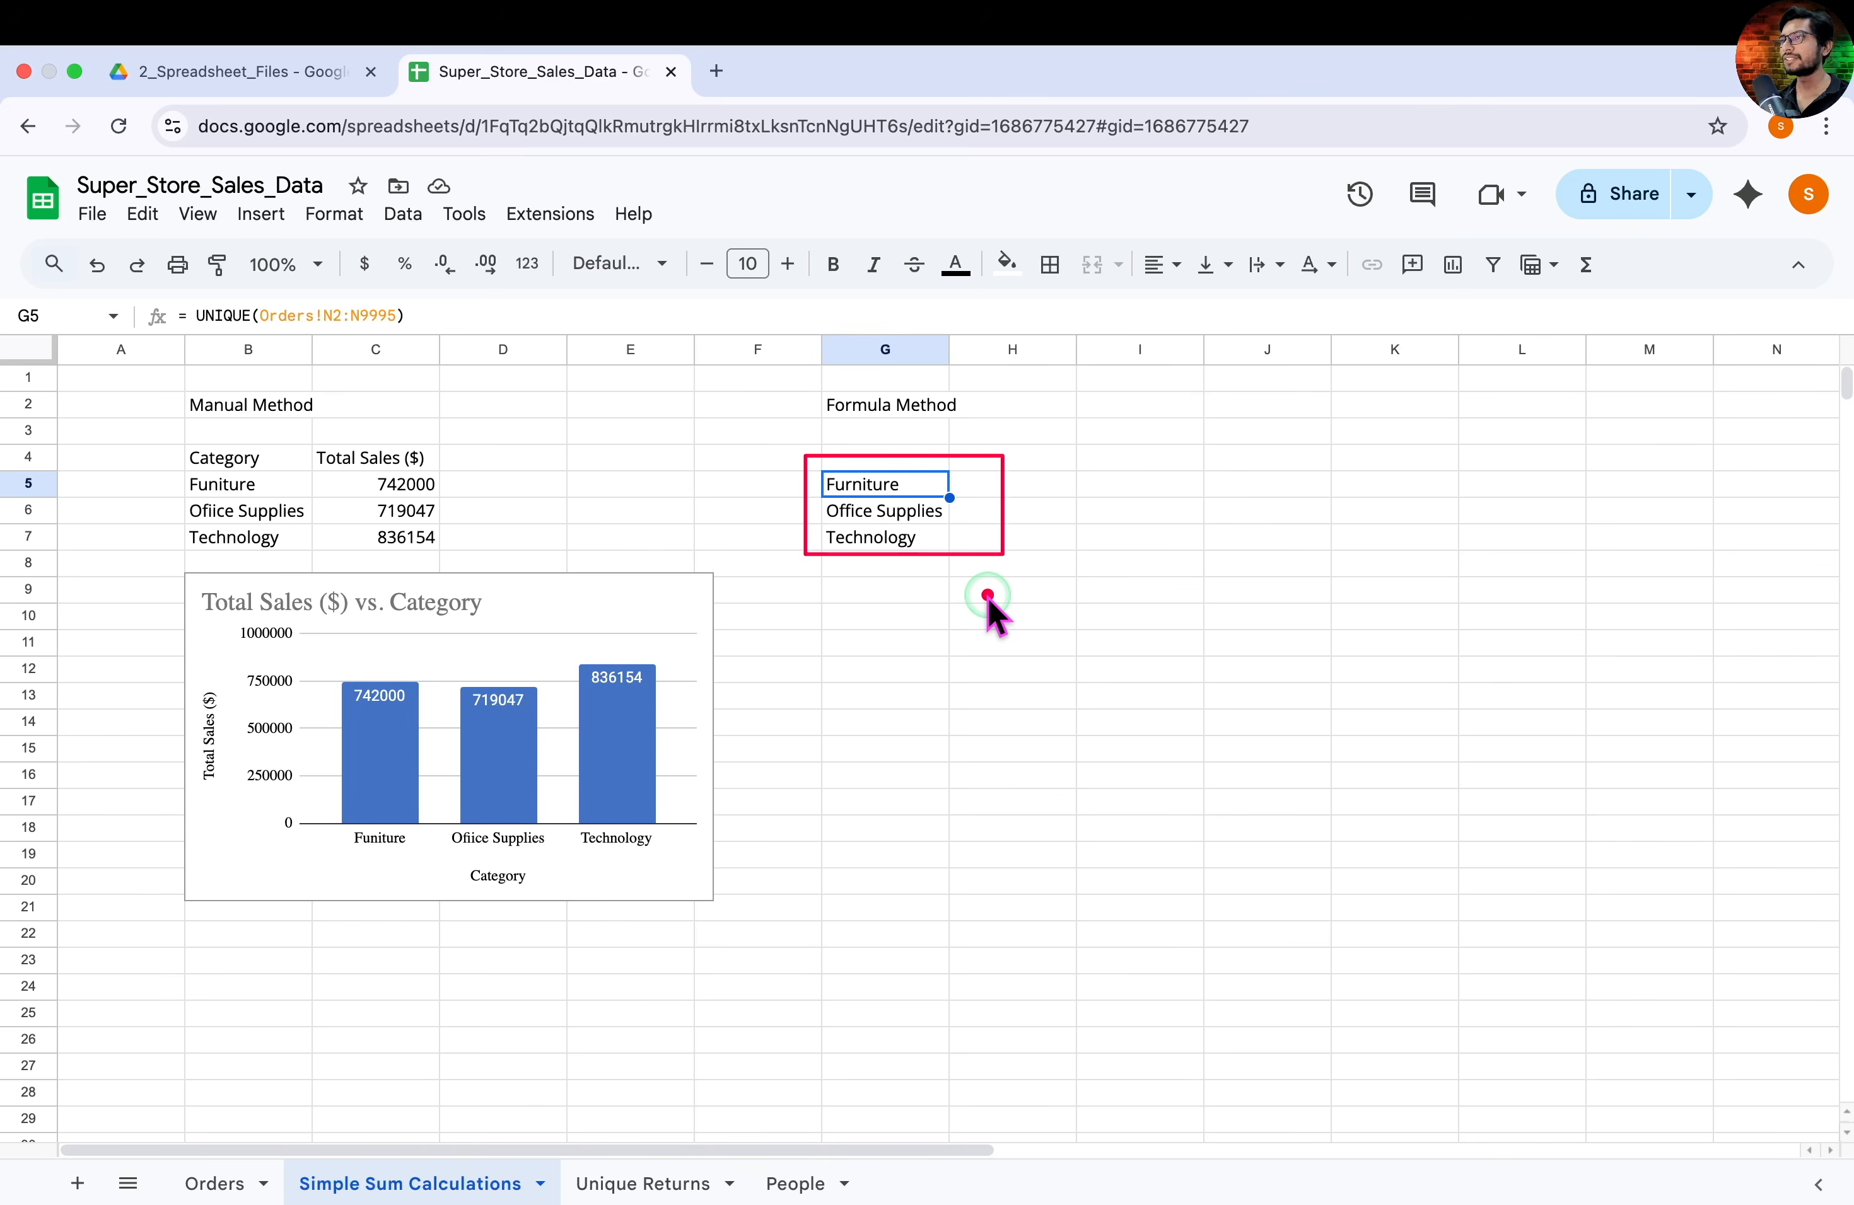
key("Escape")
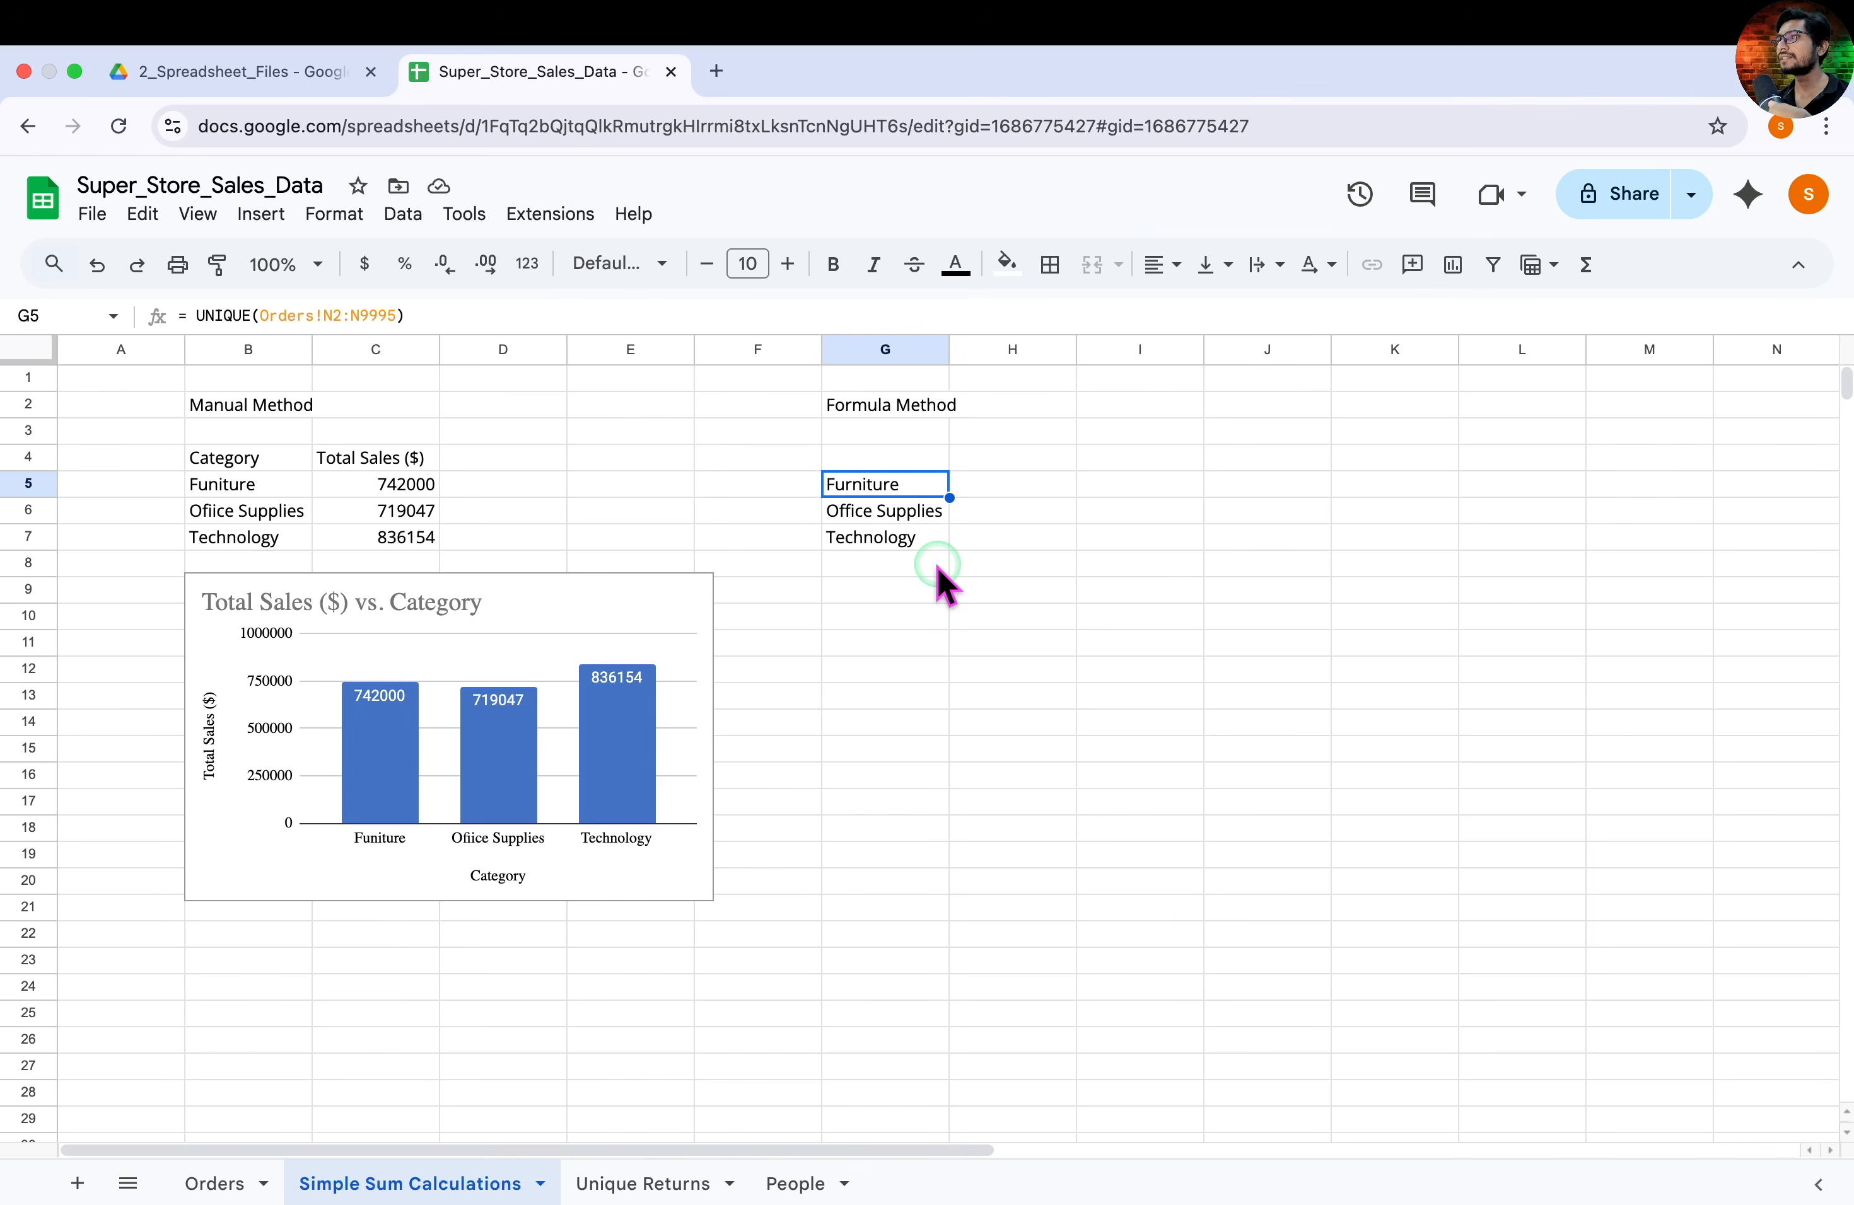
left_click(268, 490)
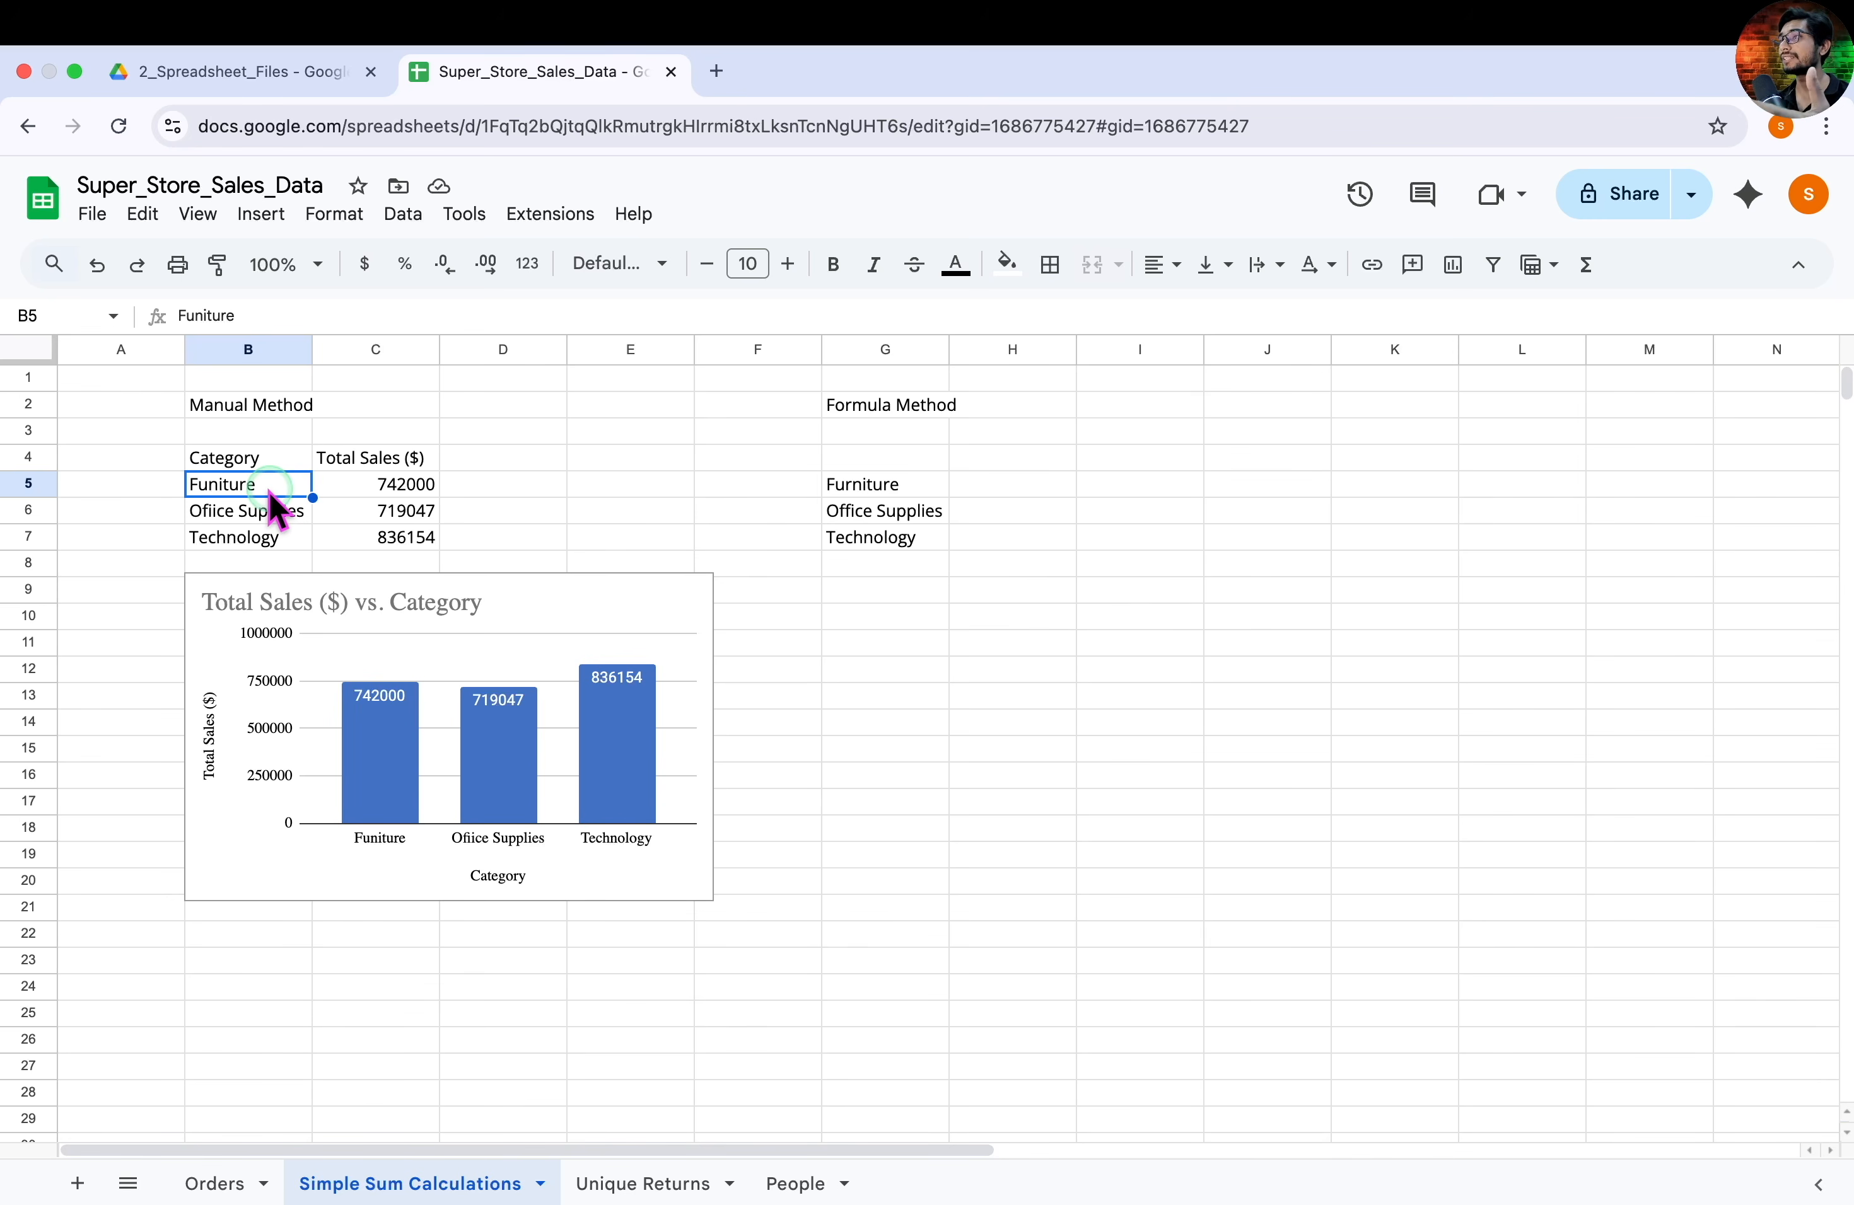
On the Orders sheet, select the Furniture categories in rows 2, 3, 5 and 7 with their Sales values to check how they add up
left_click(227, 1183)
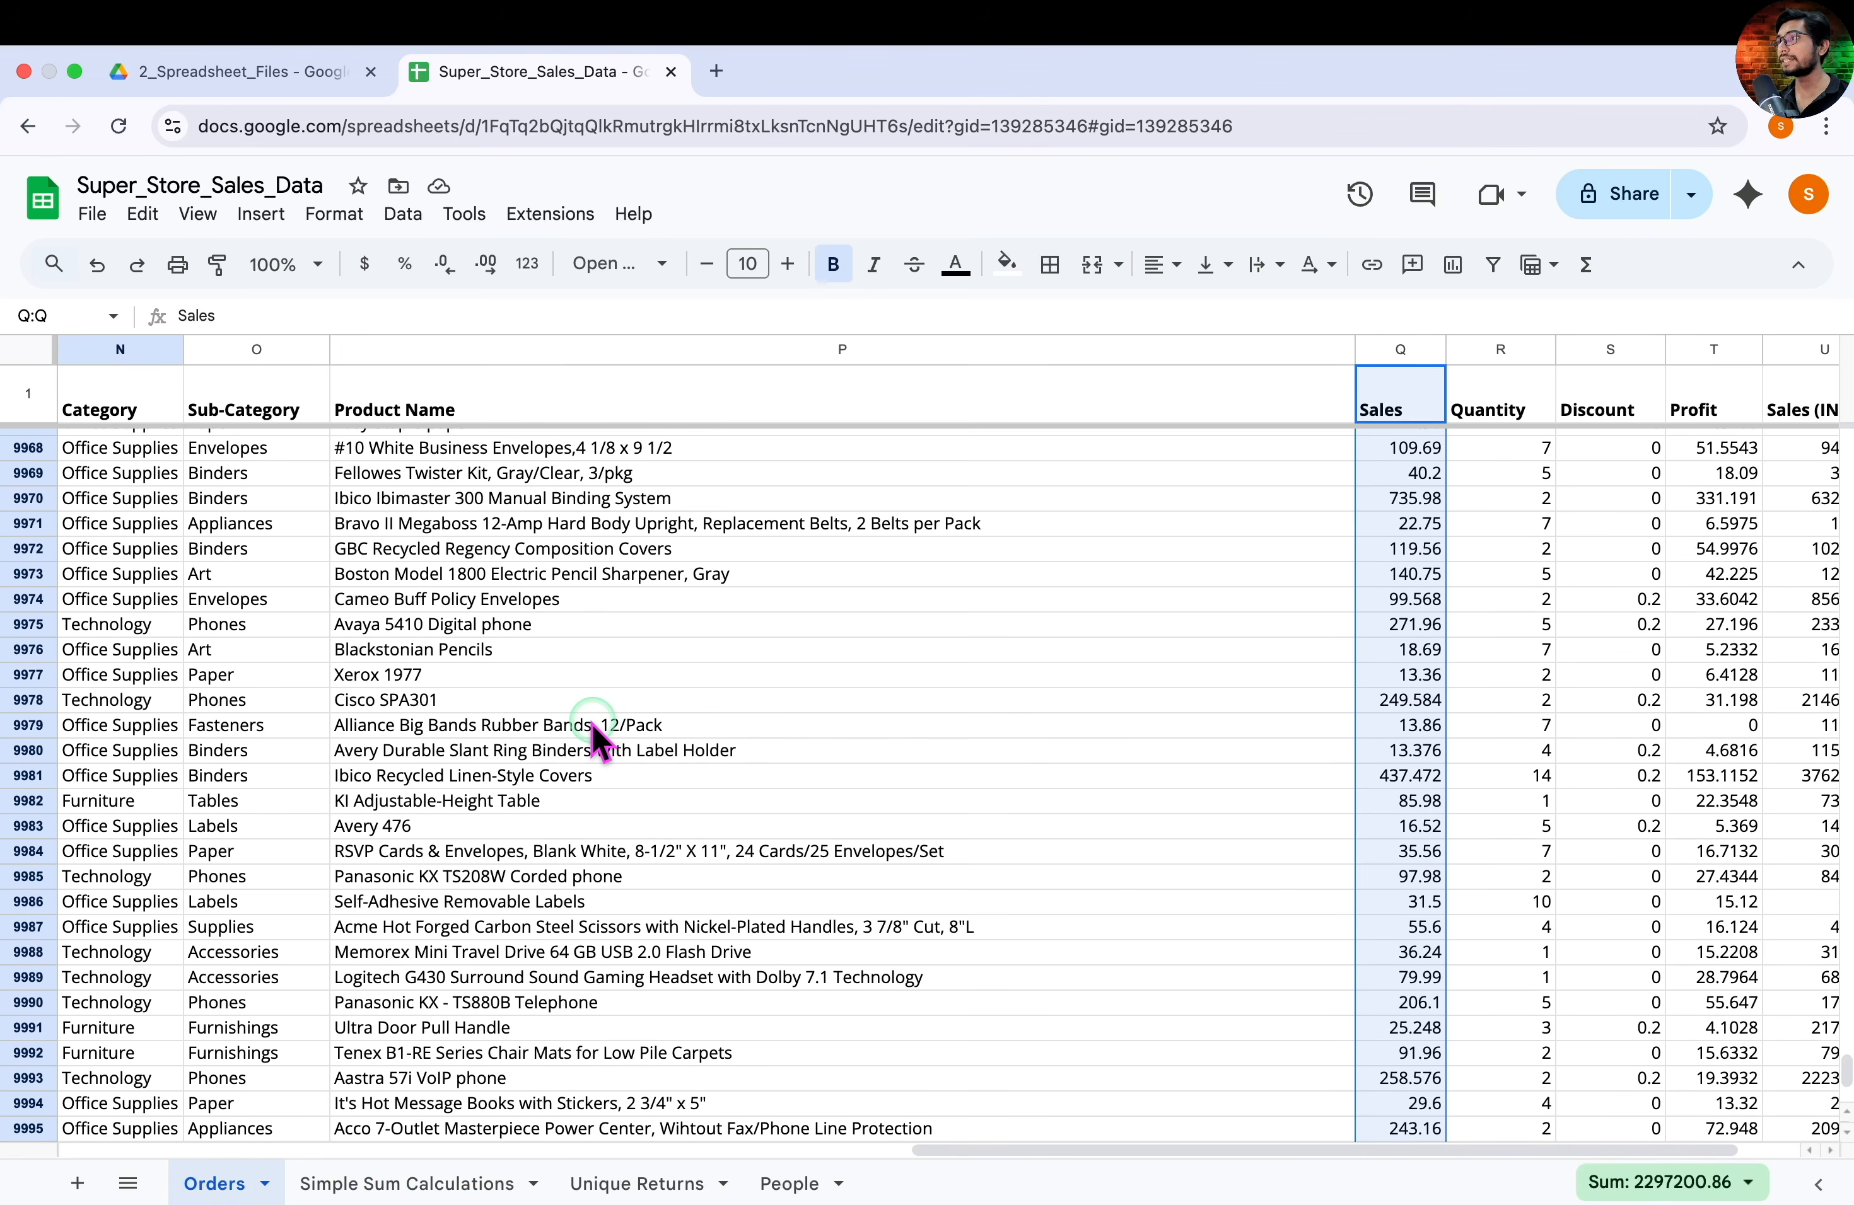
key("Left")
key("Left")
key("Left")
key("Down")
left_click(145, 446)
left_click(149, 468, "super")
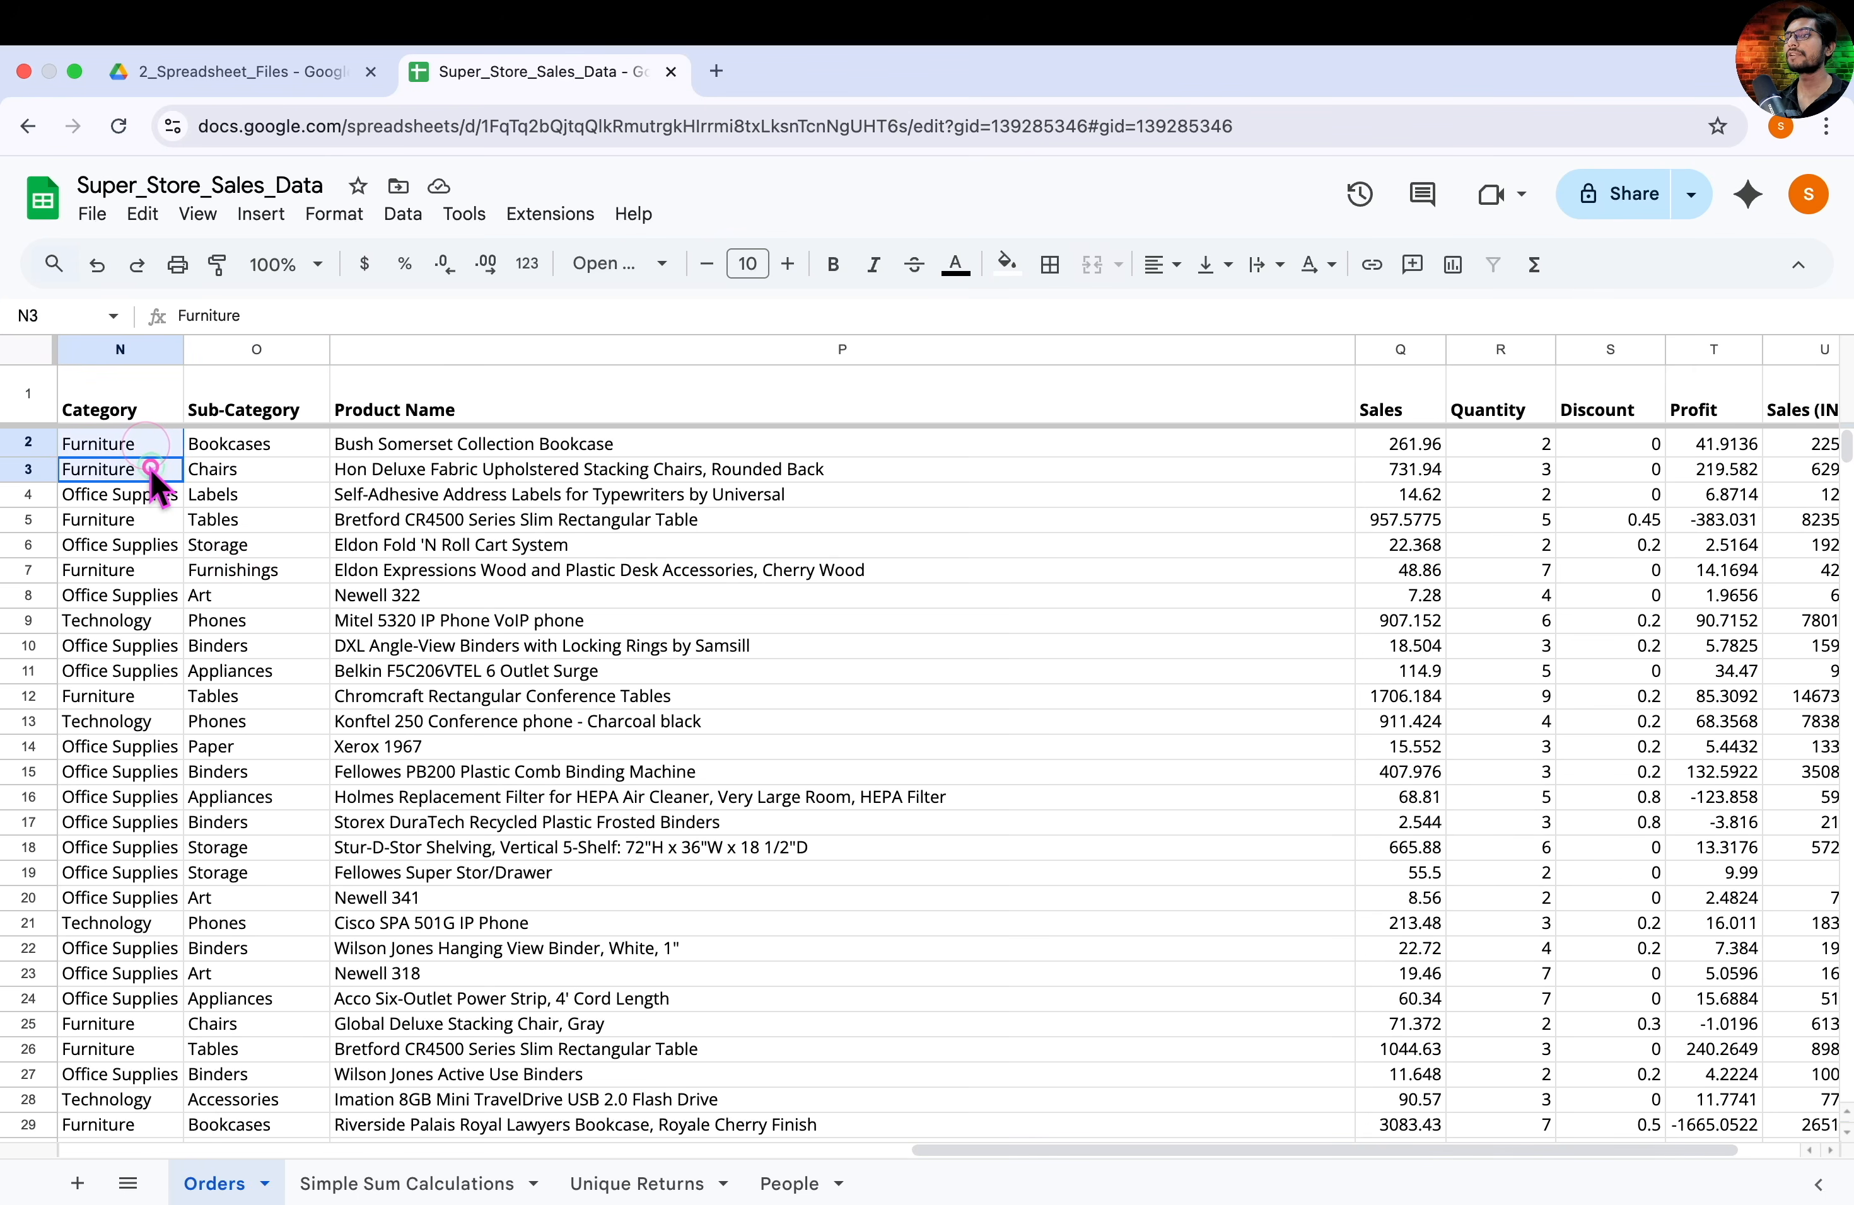
left_click(153, 521, "super")
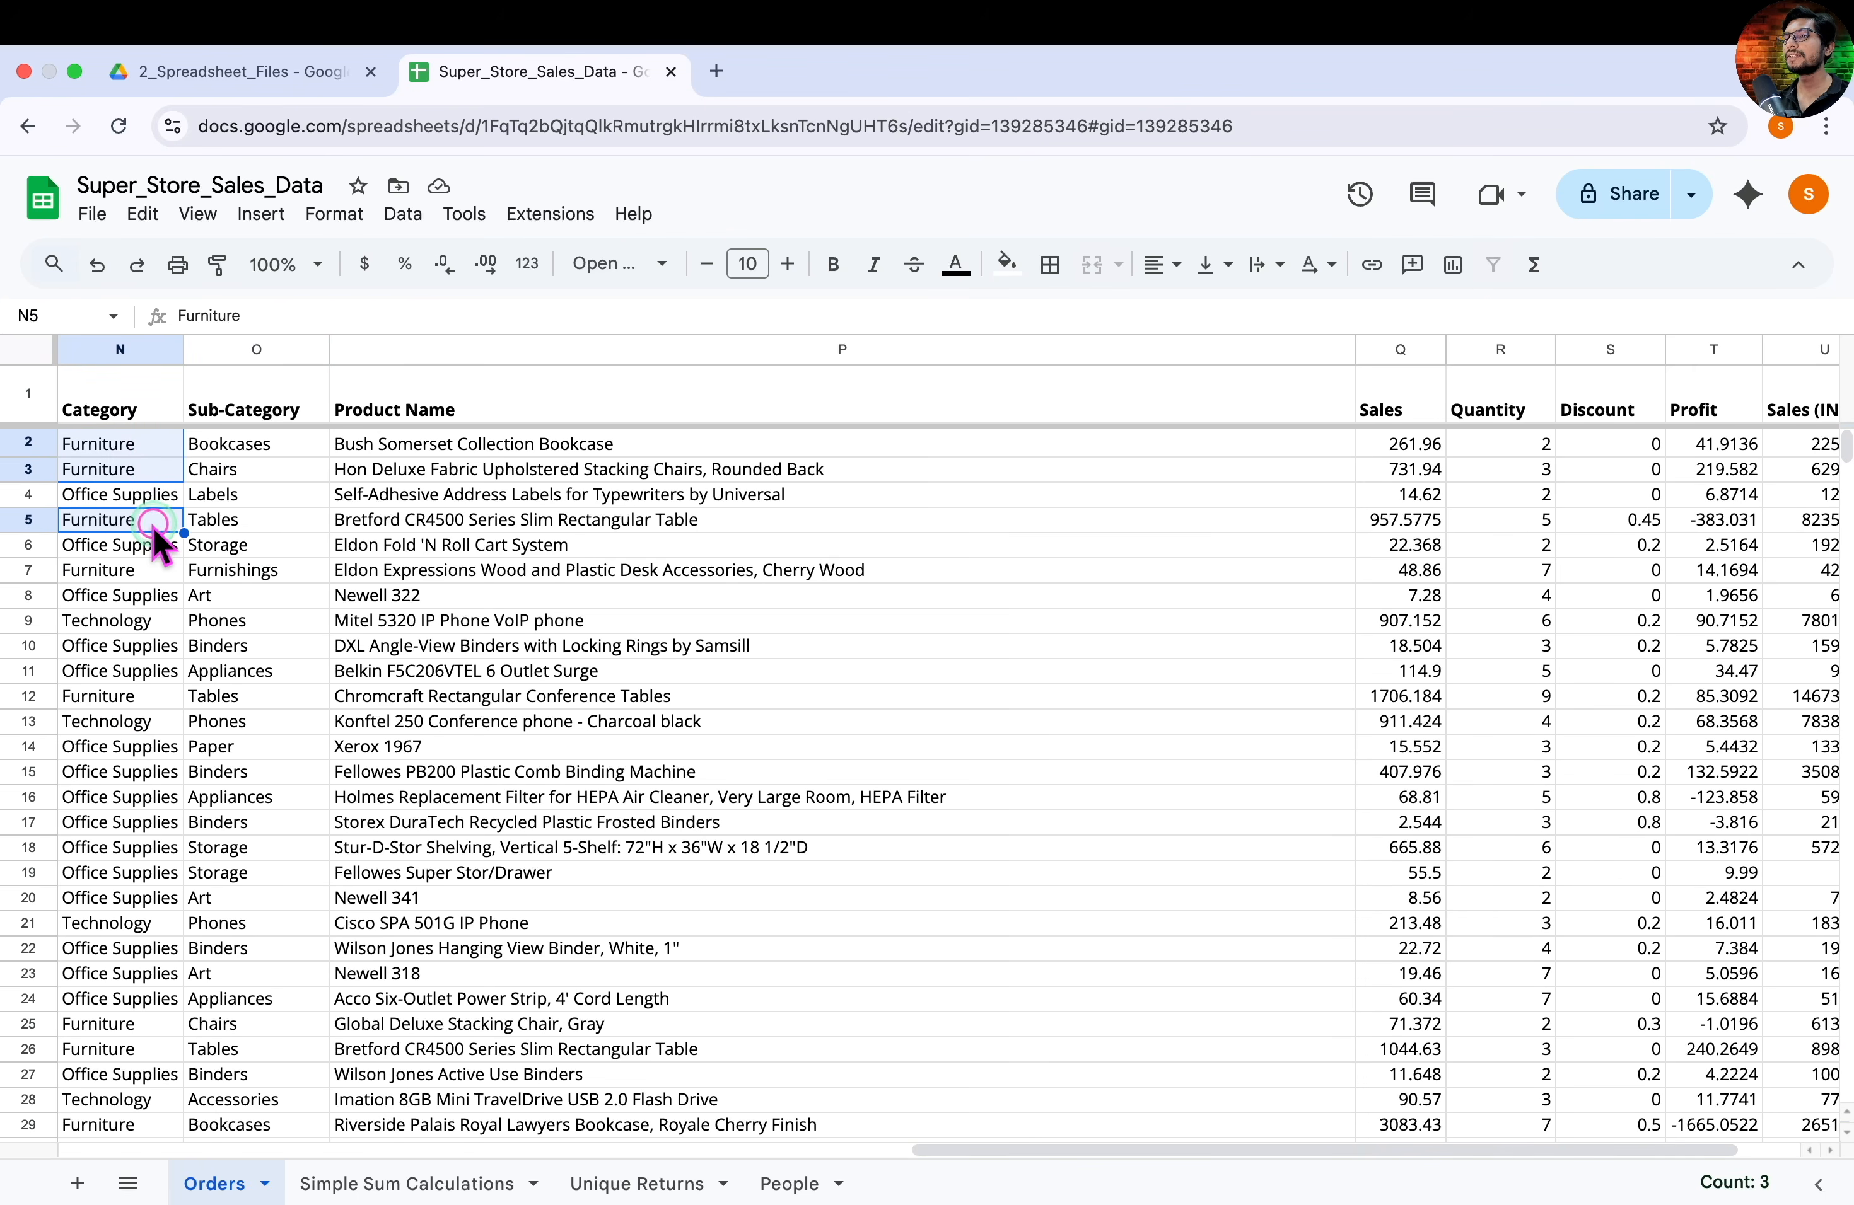
left_click(150, 572, "super")
left_click(1406, 444, "super")
left_click(1398, 469, "super")
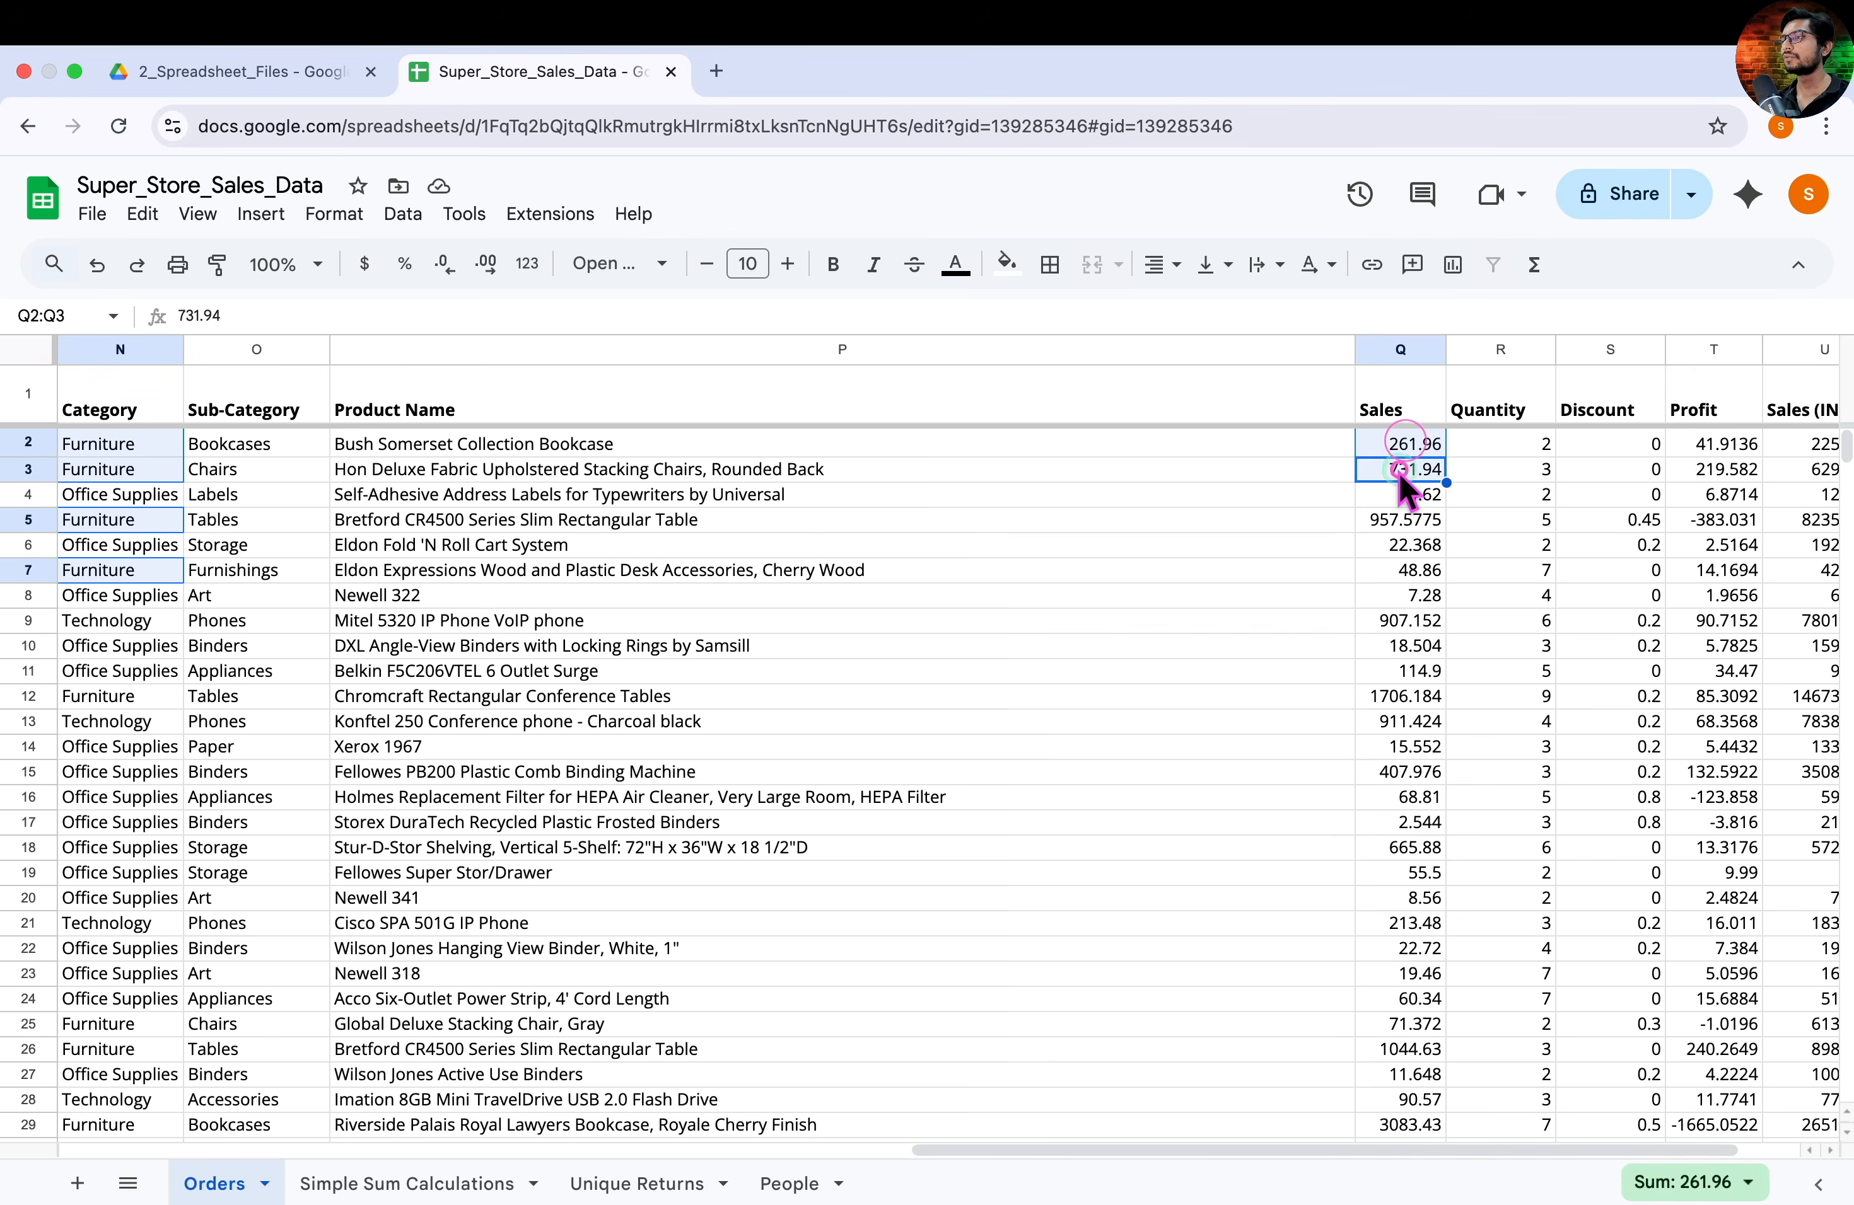
left_click(1401, 522, "super")
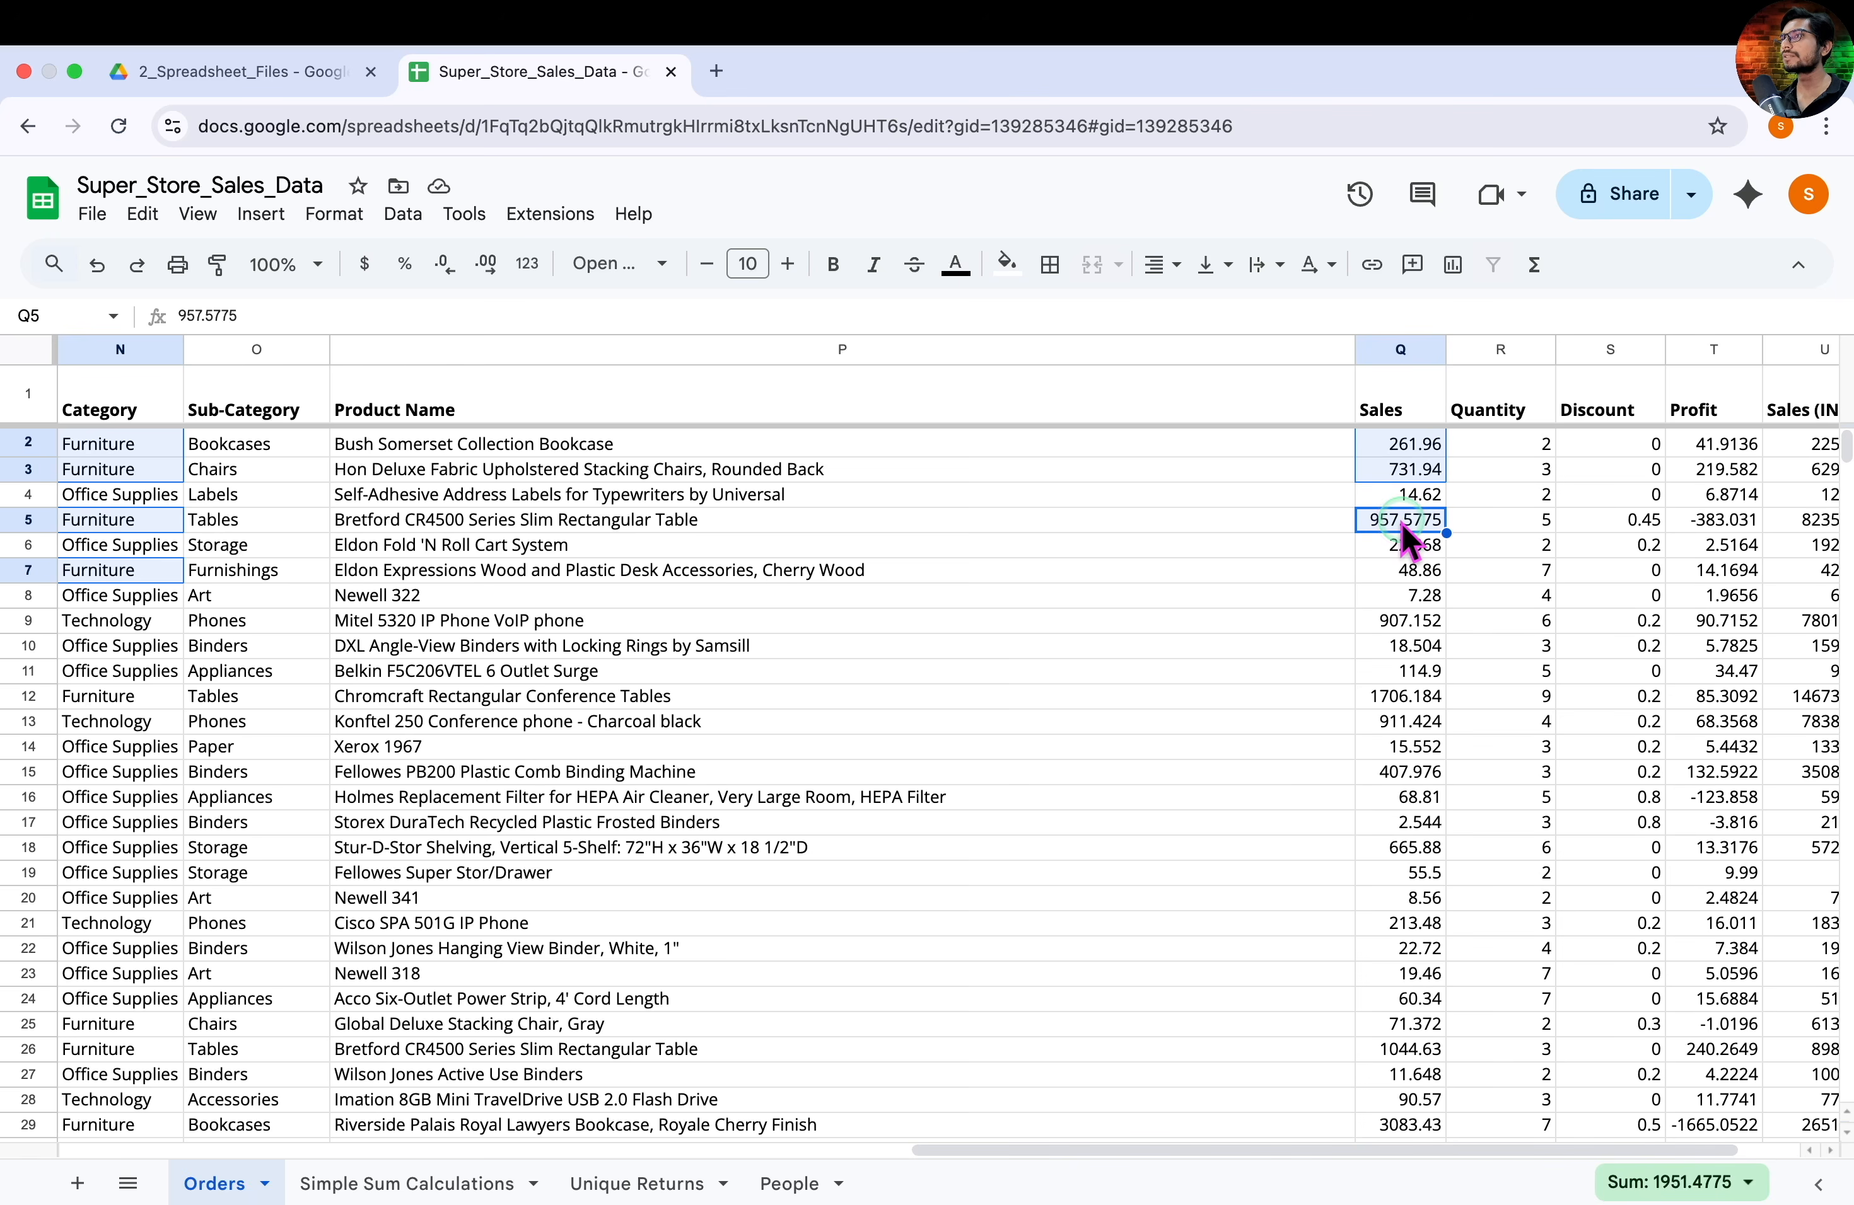
left_click(1412, 571, "super")
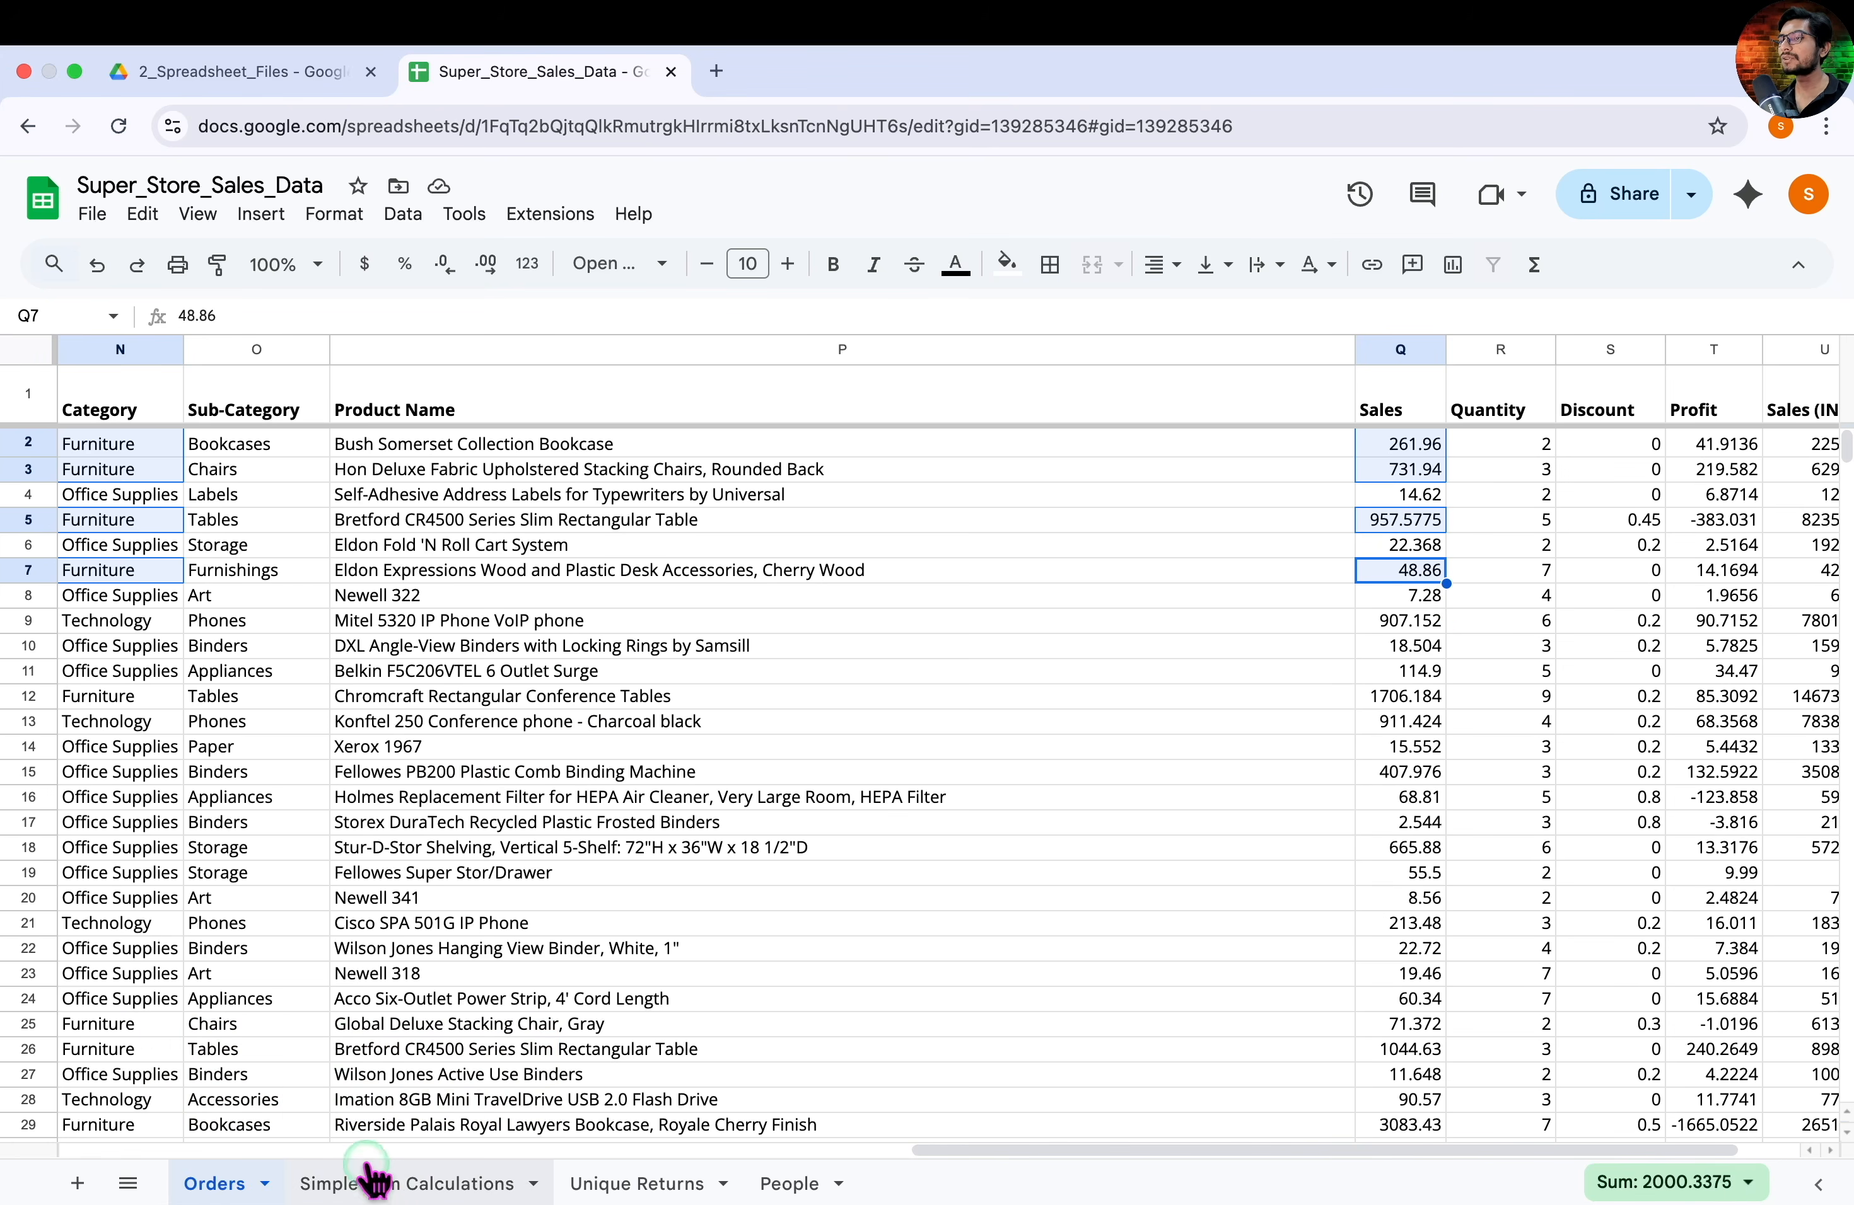
Start a SUMIF formula in H5 of Simple Sum Calculations with the Orders Category column, Orders!N:N, as its range
left_click(389, 1189)
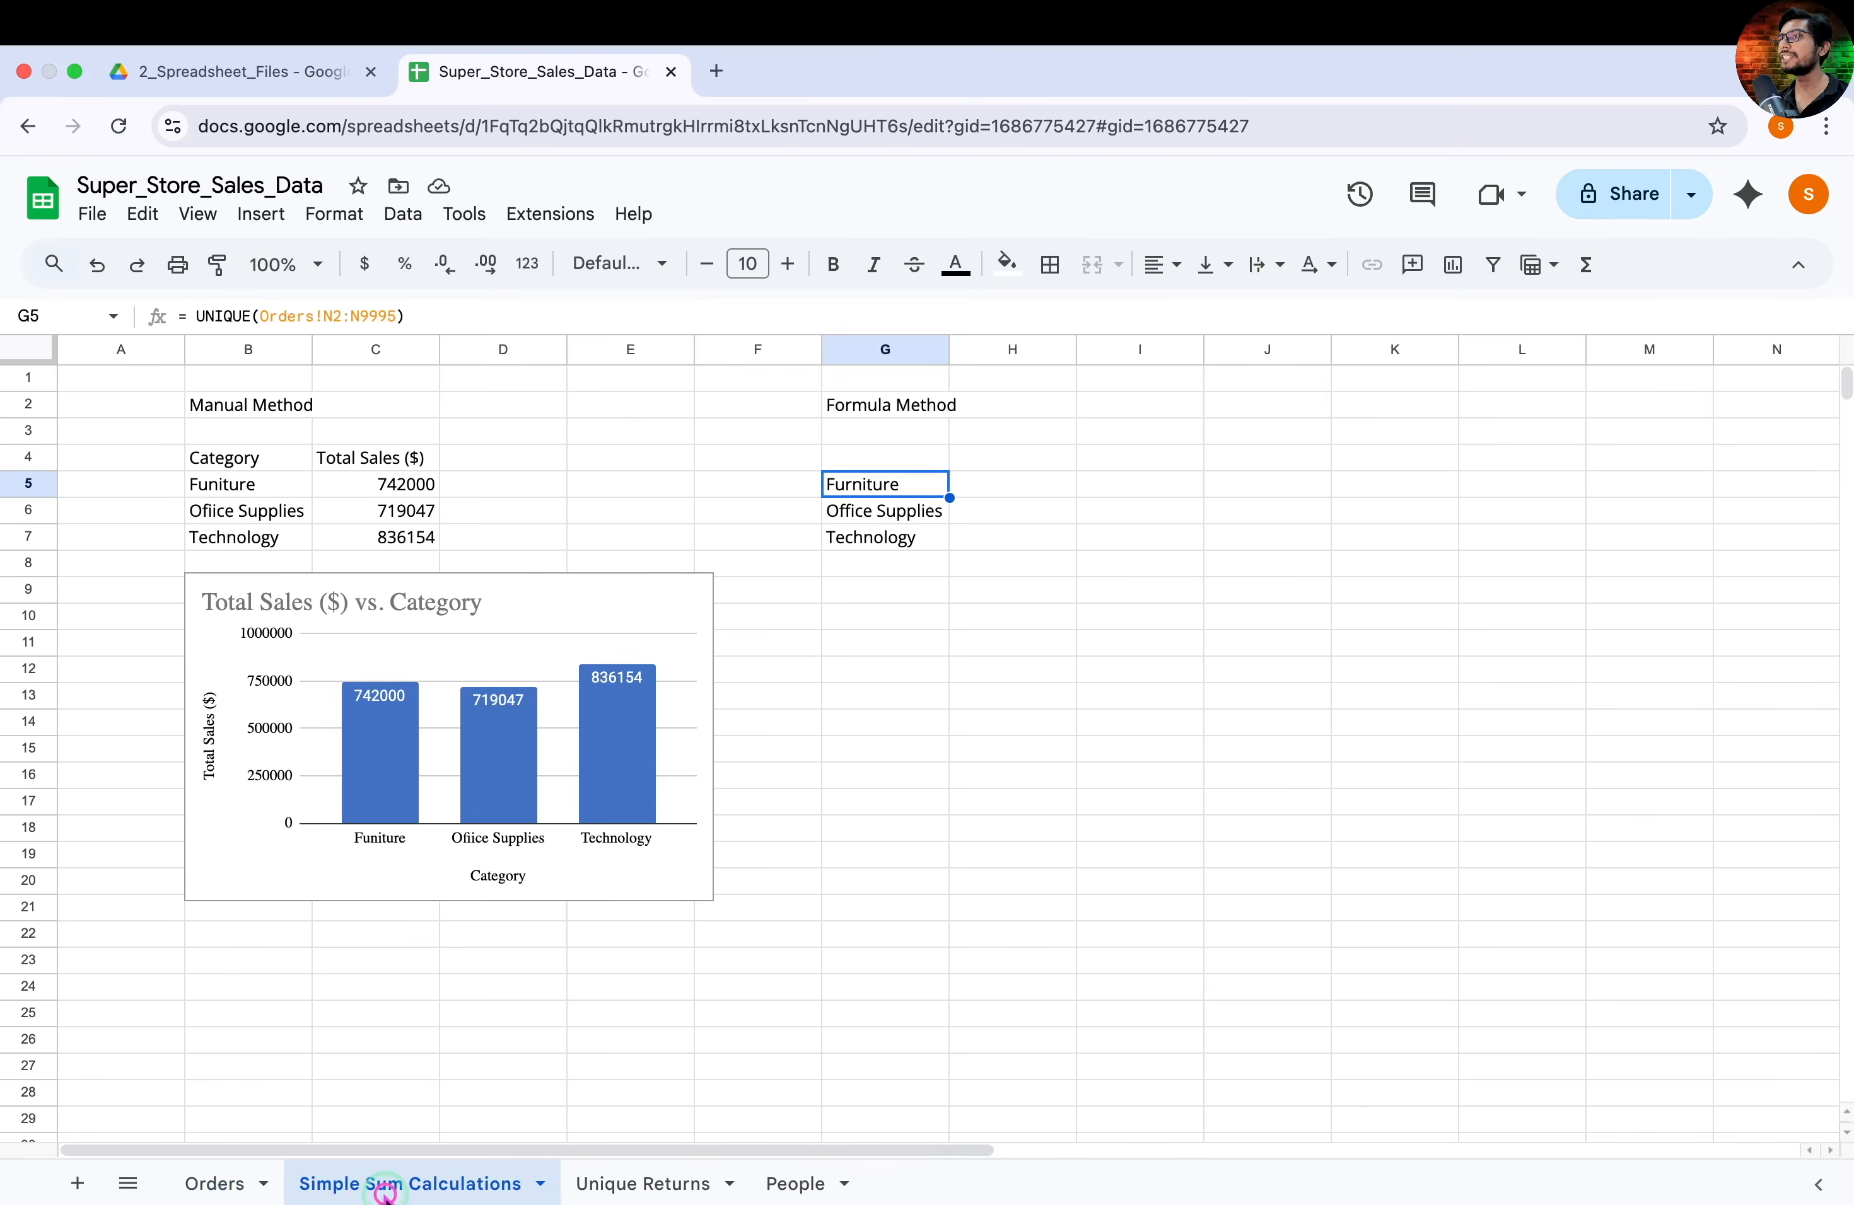
left_click(1015, 485)
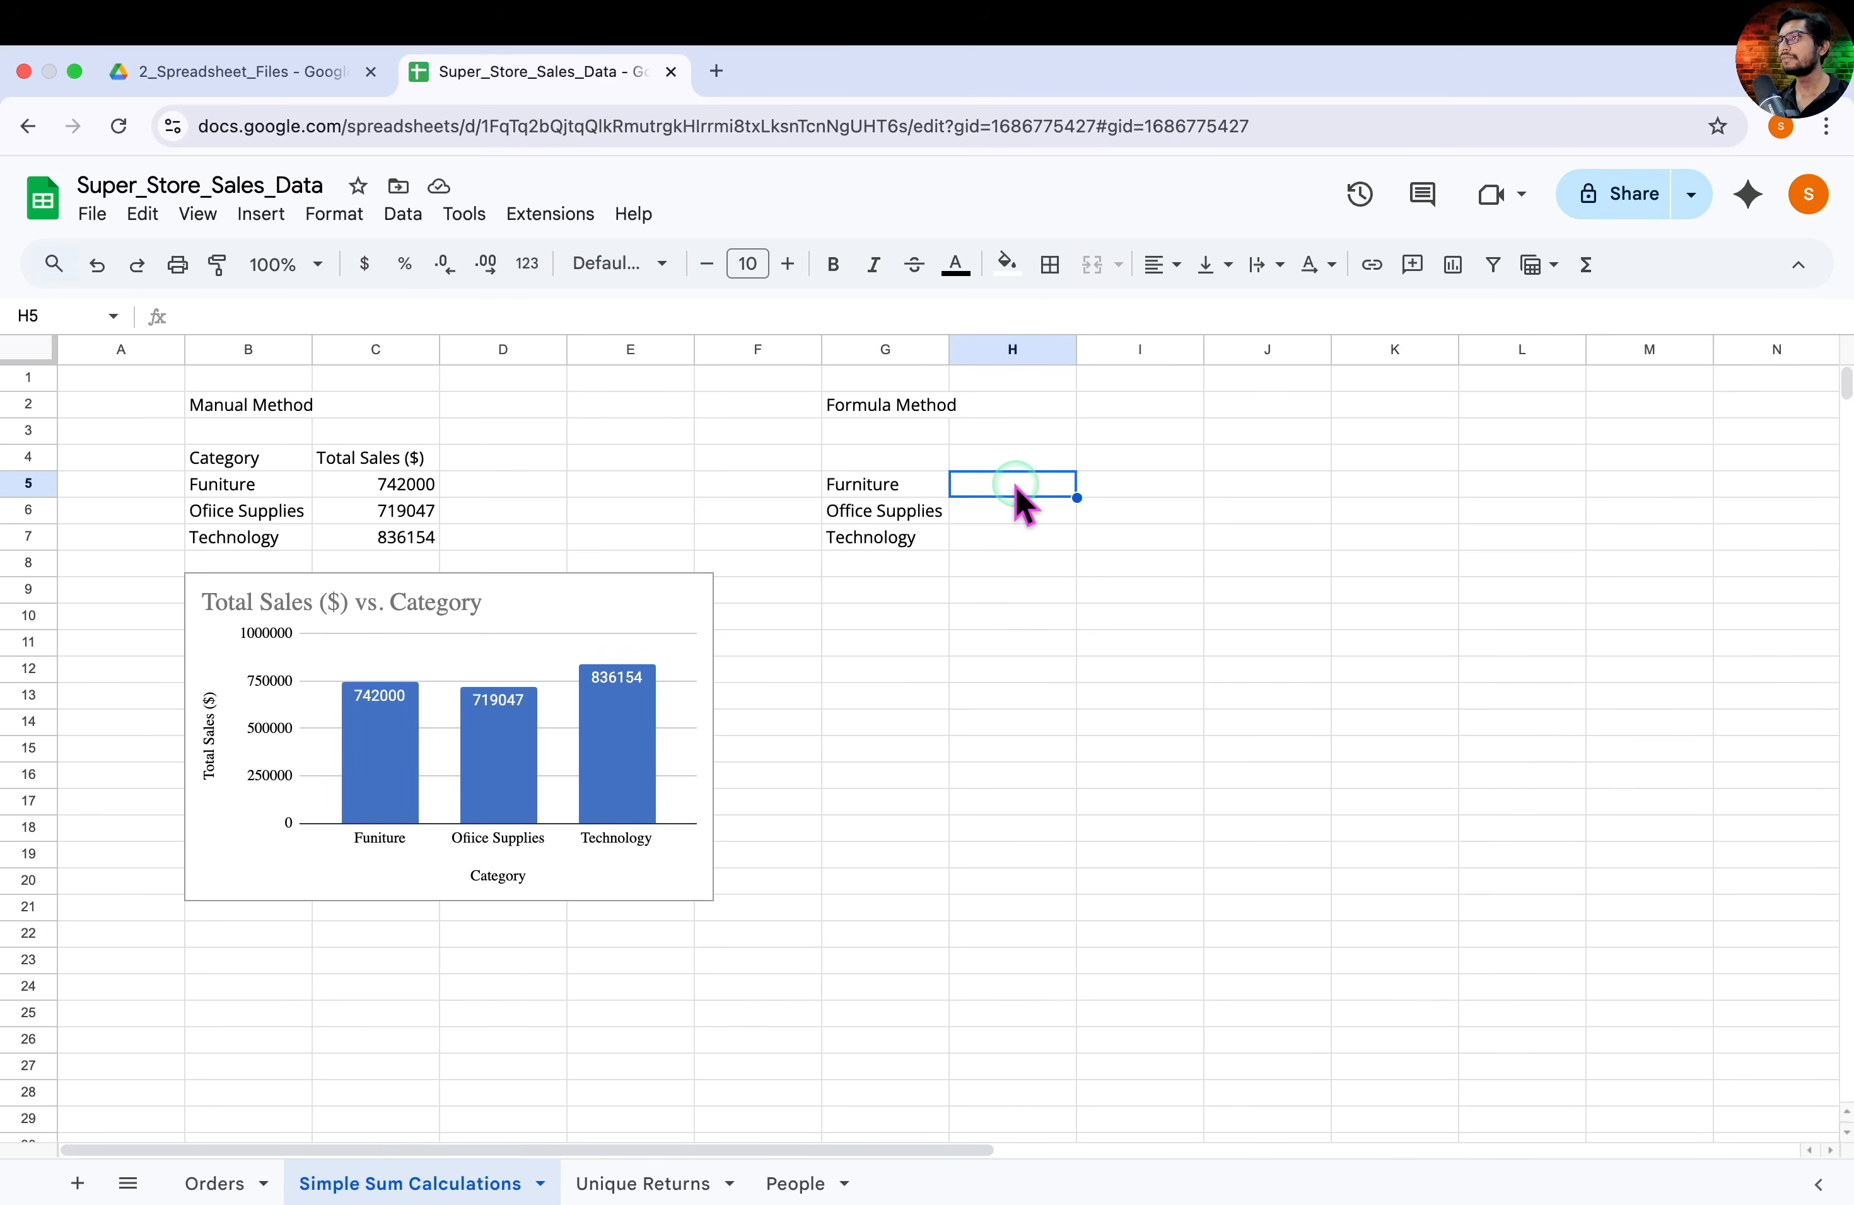
type("= SU")
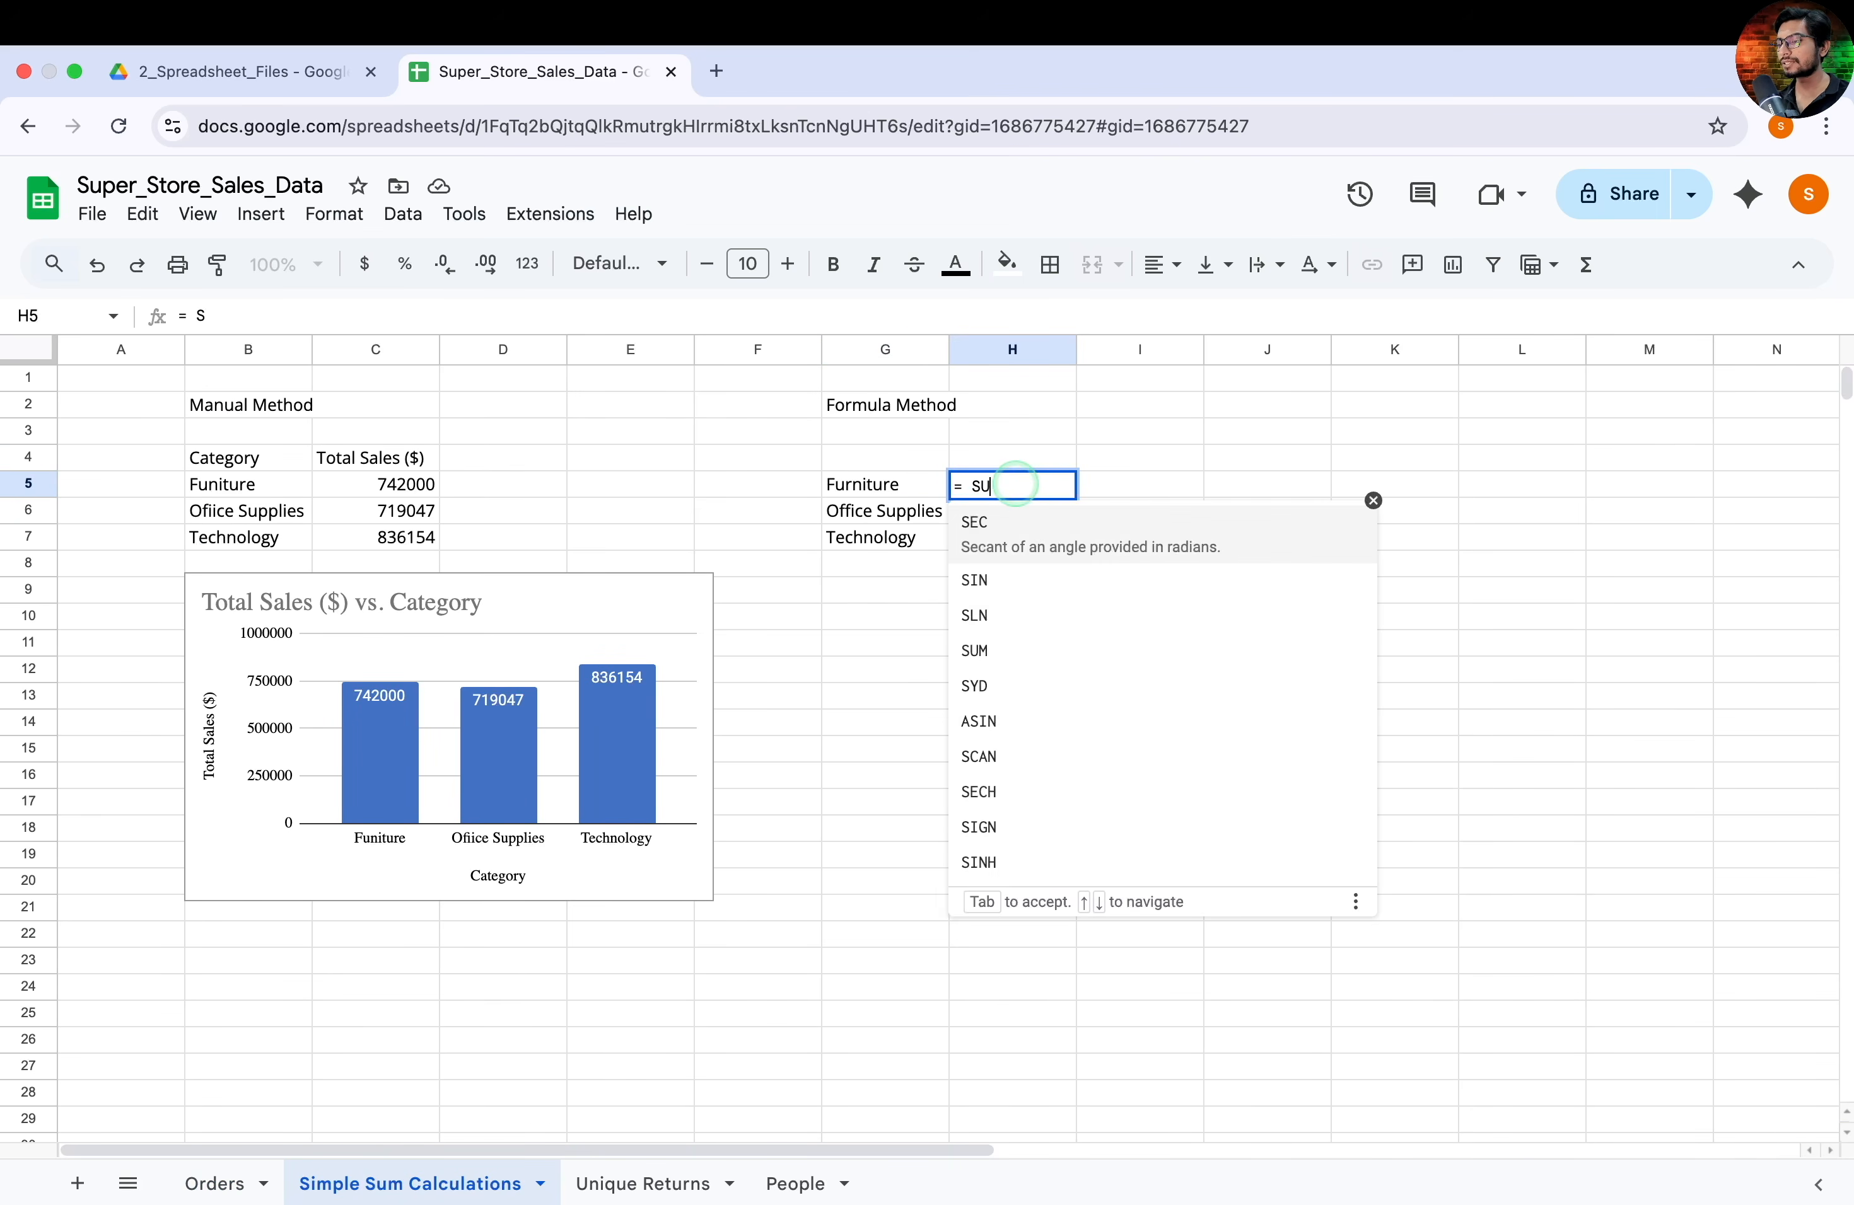
type("MIF(")
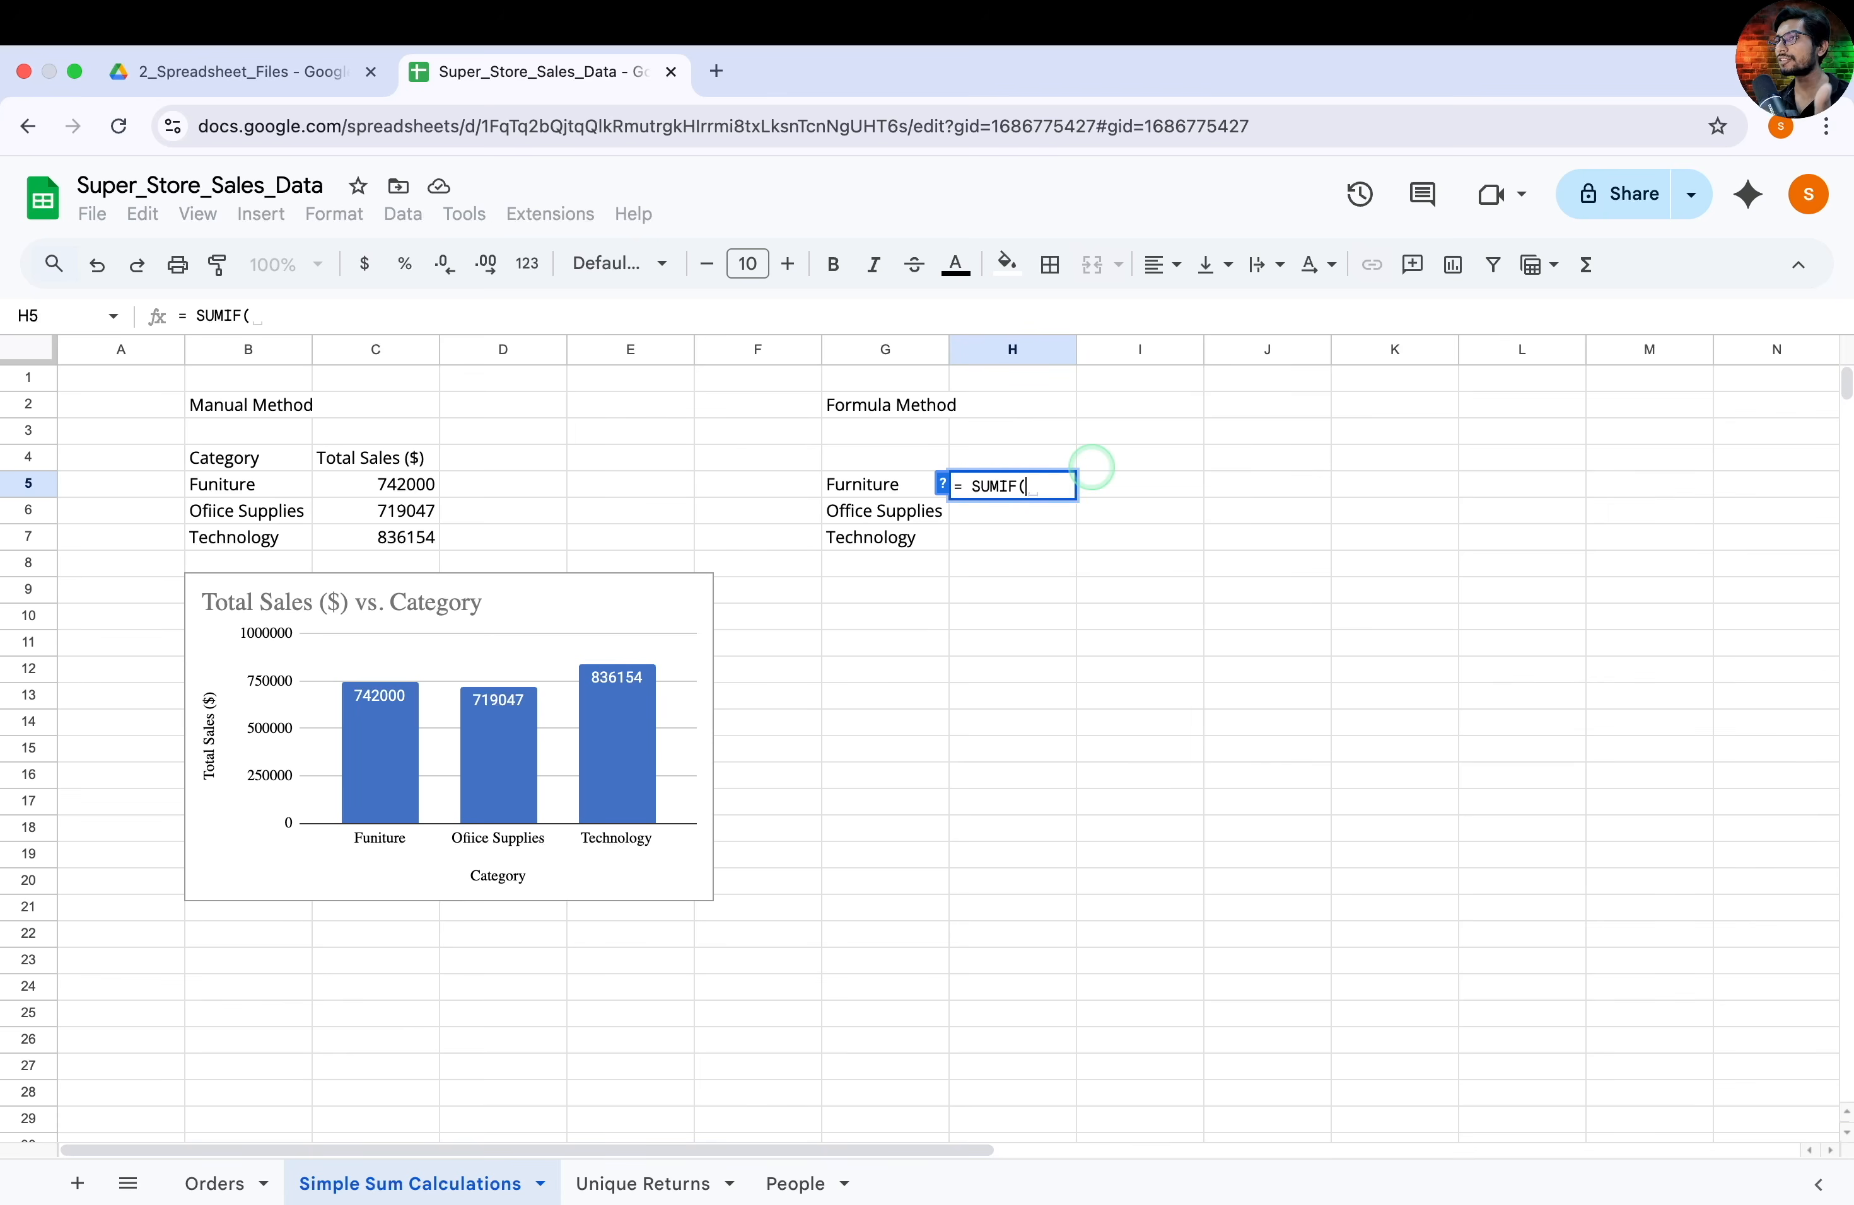
left_click(213, 1183)
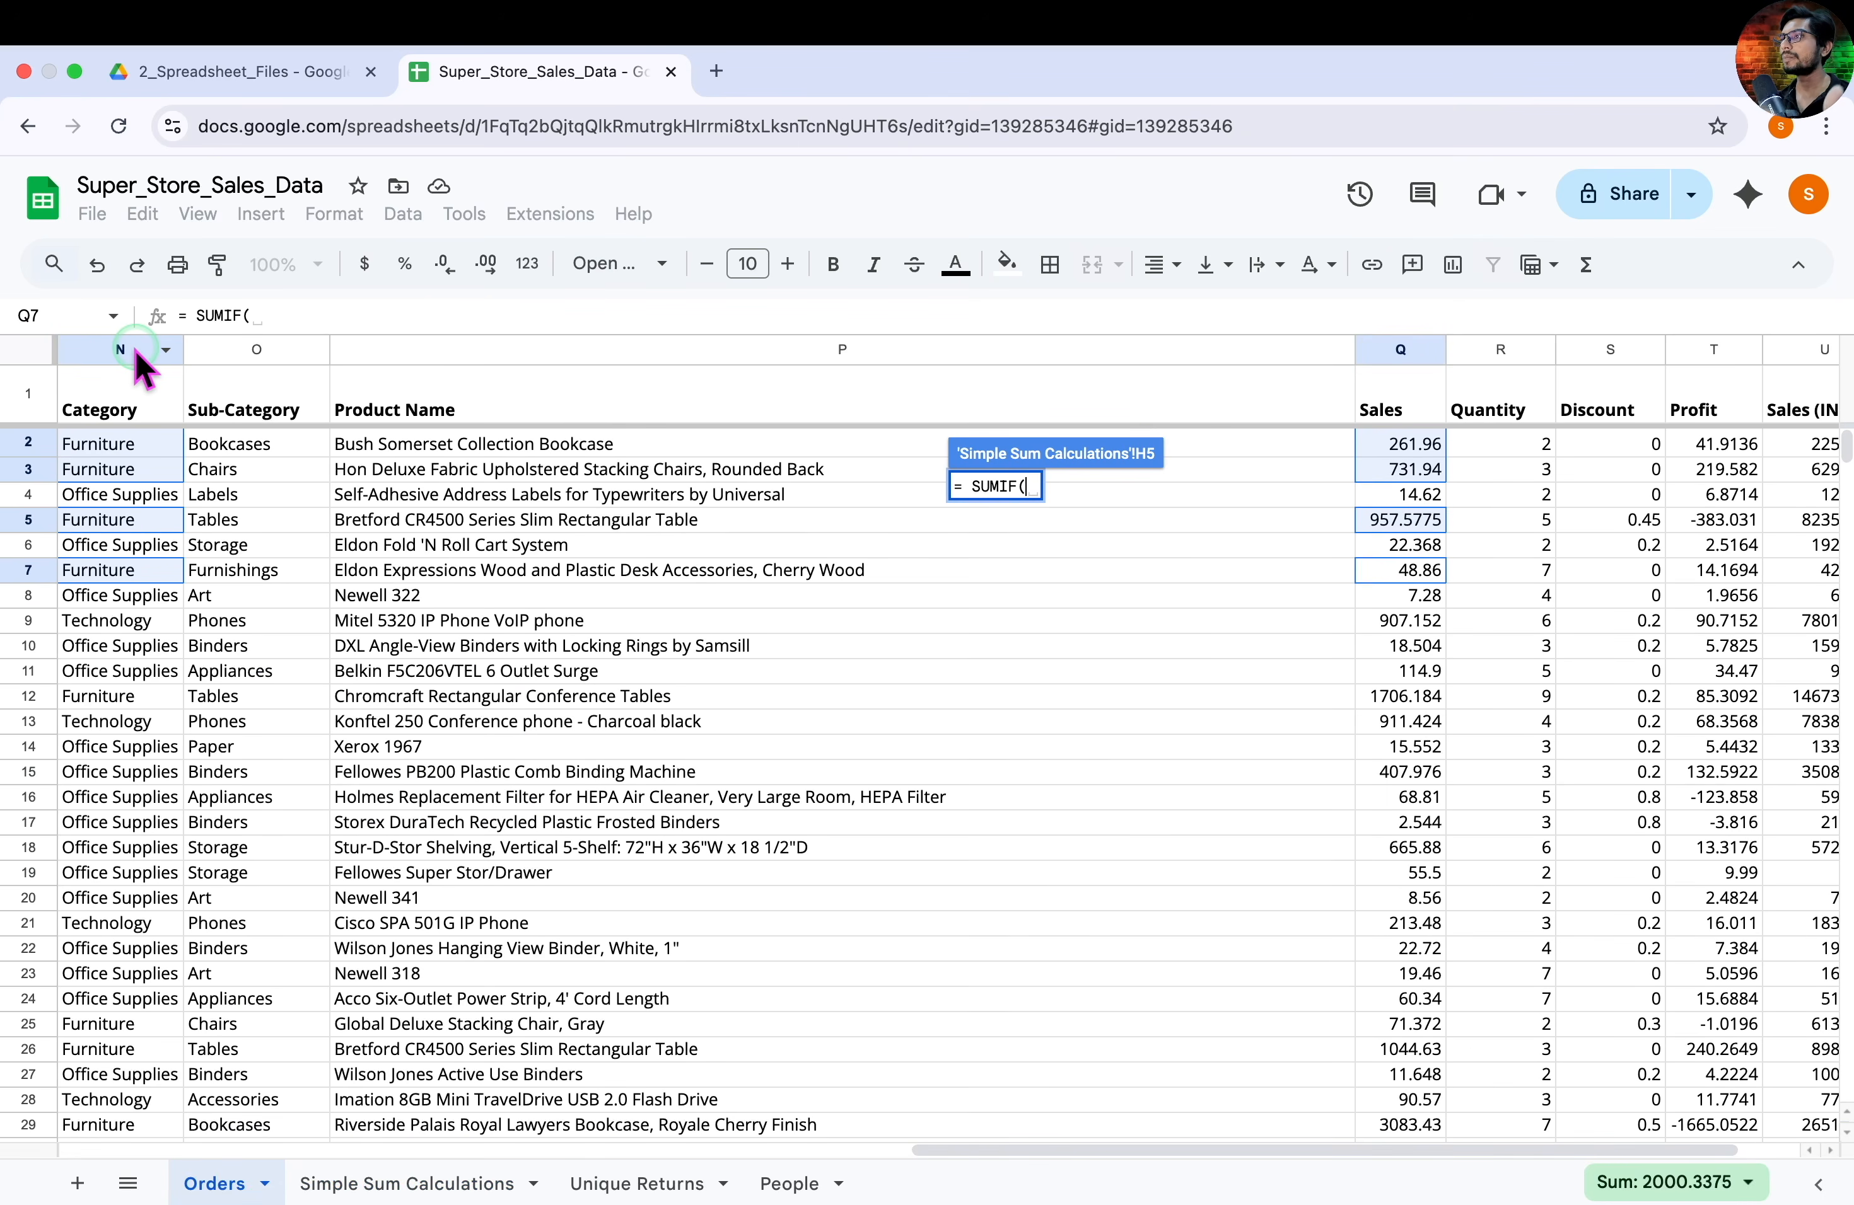
left_click(135, 350)
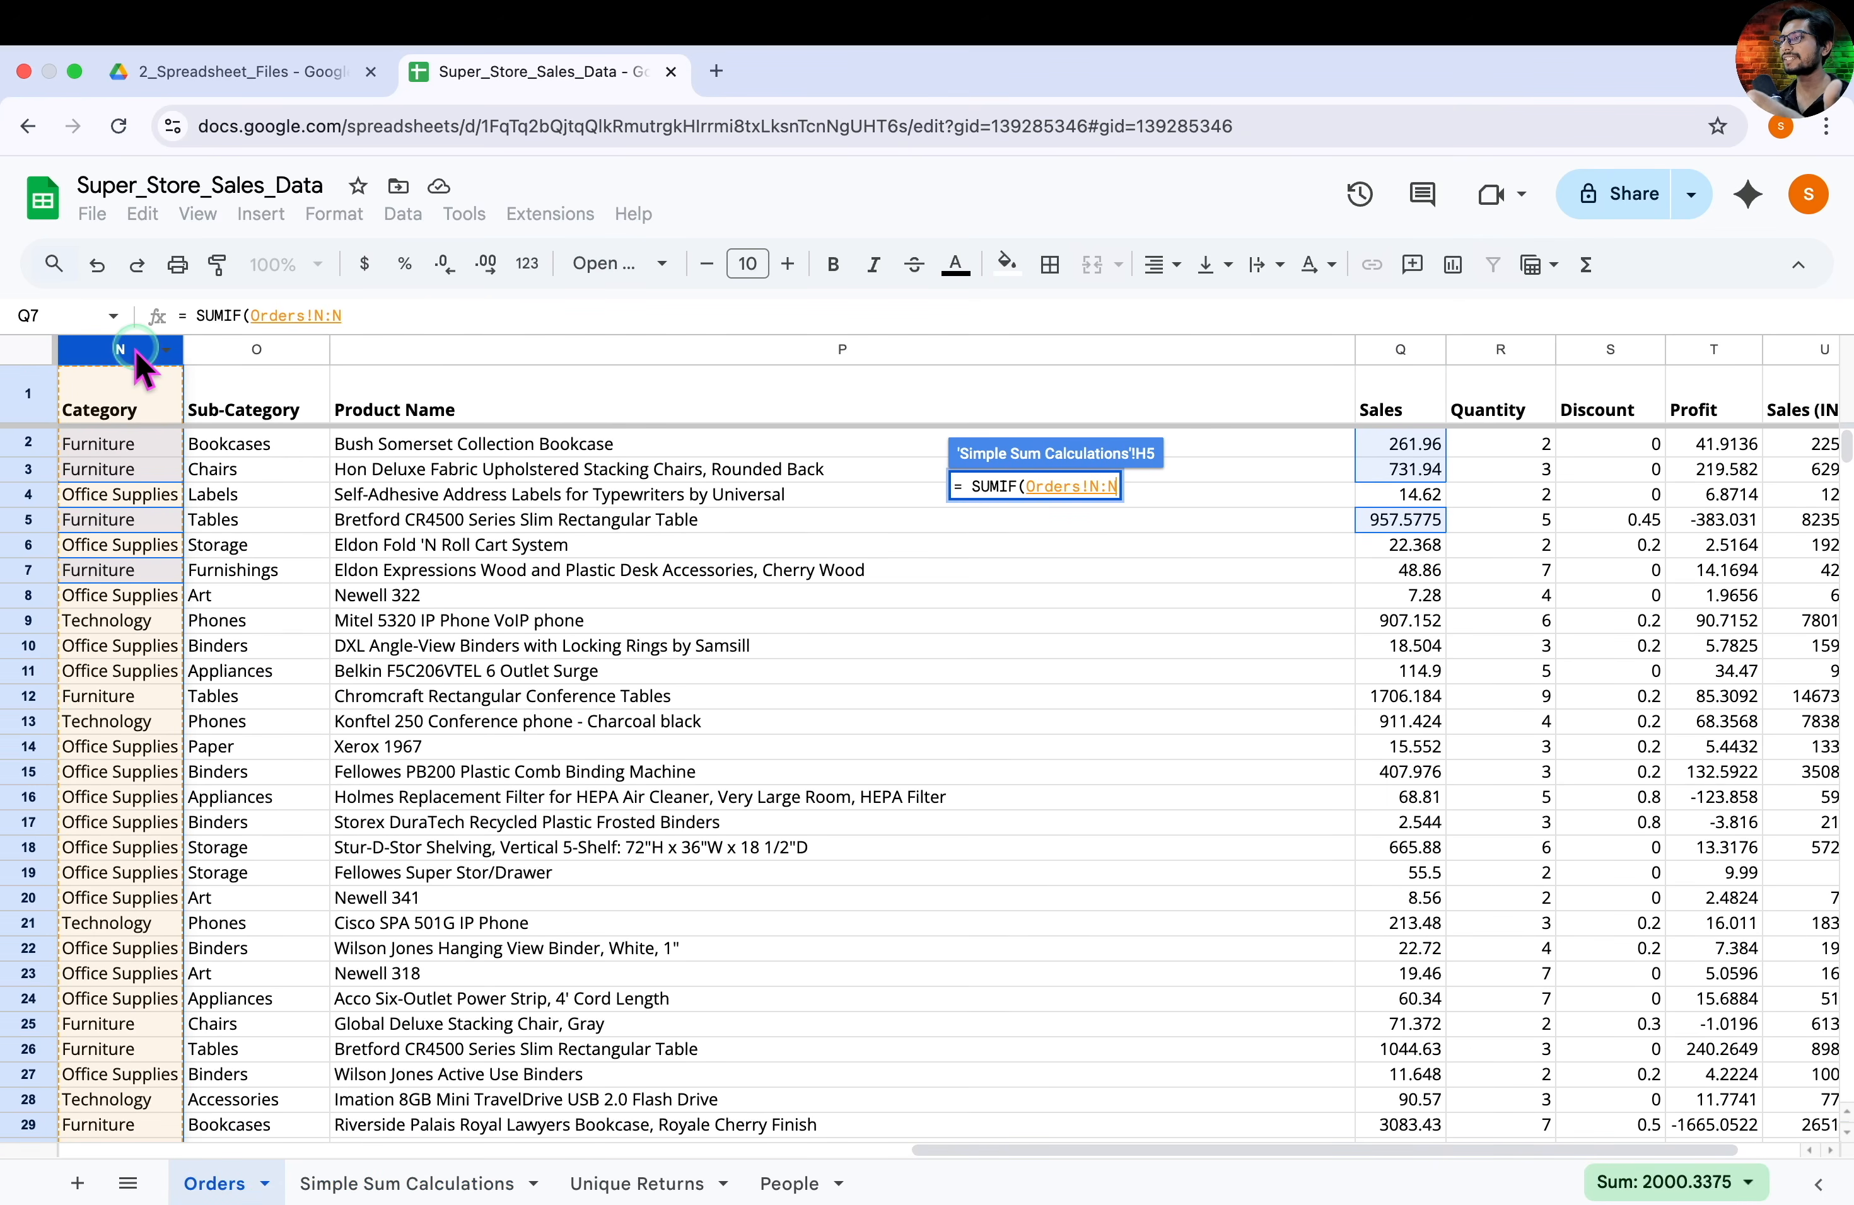
left_click_drag(169, 292, 400, 339)
key("Escape")
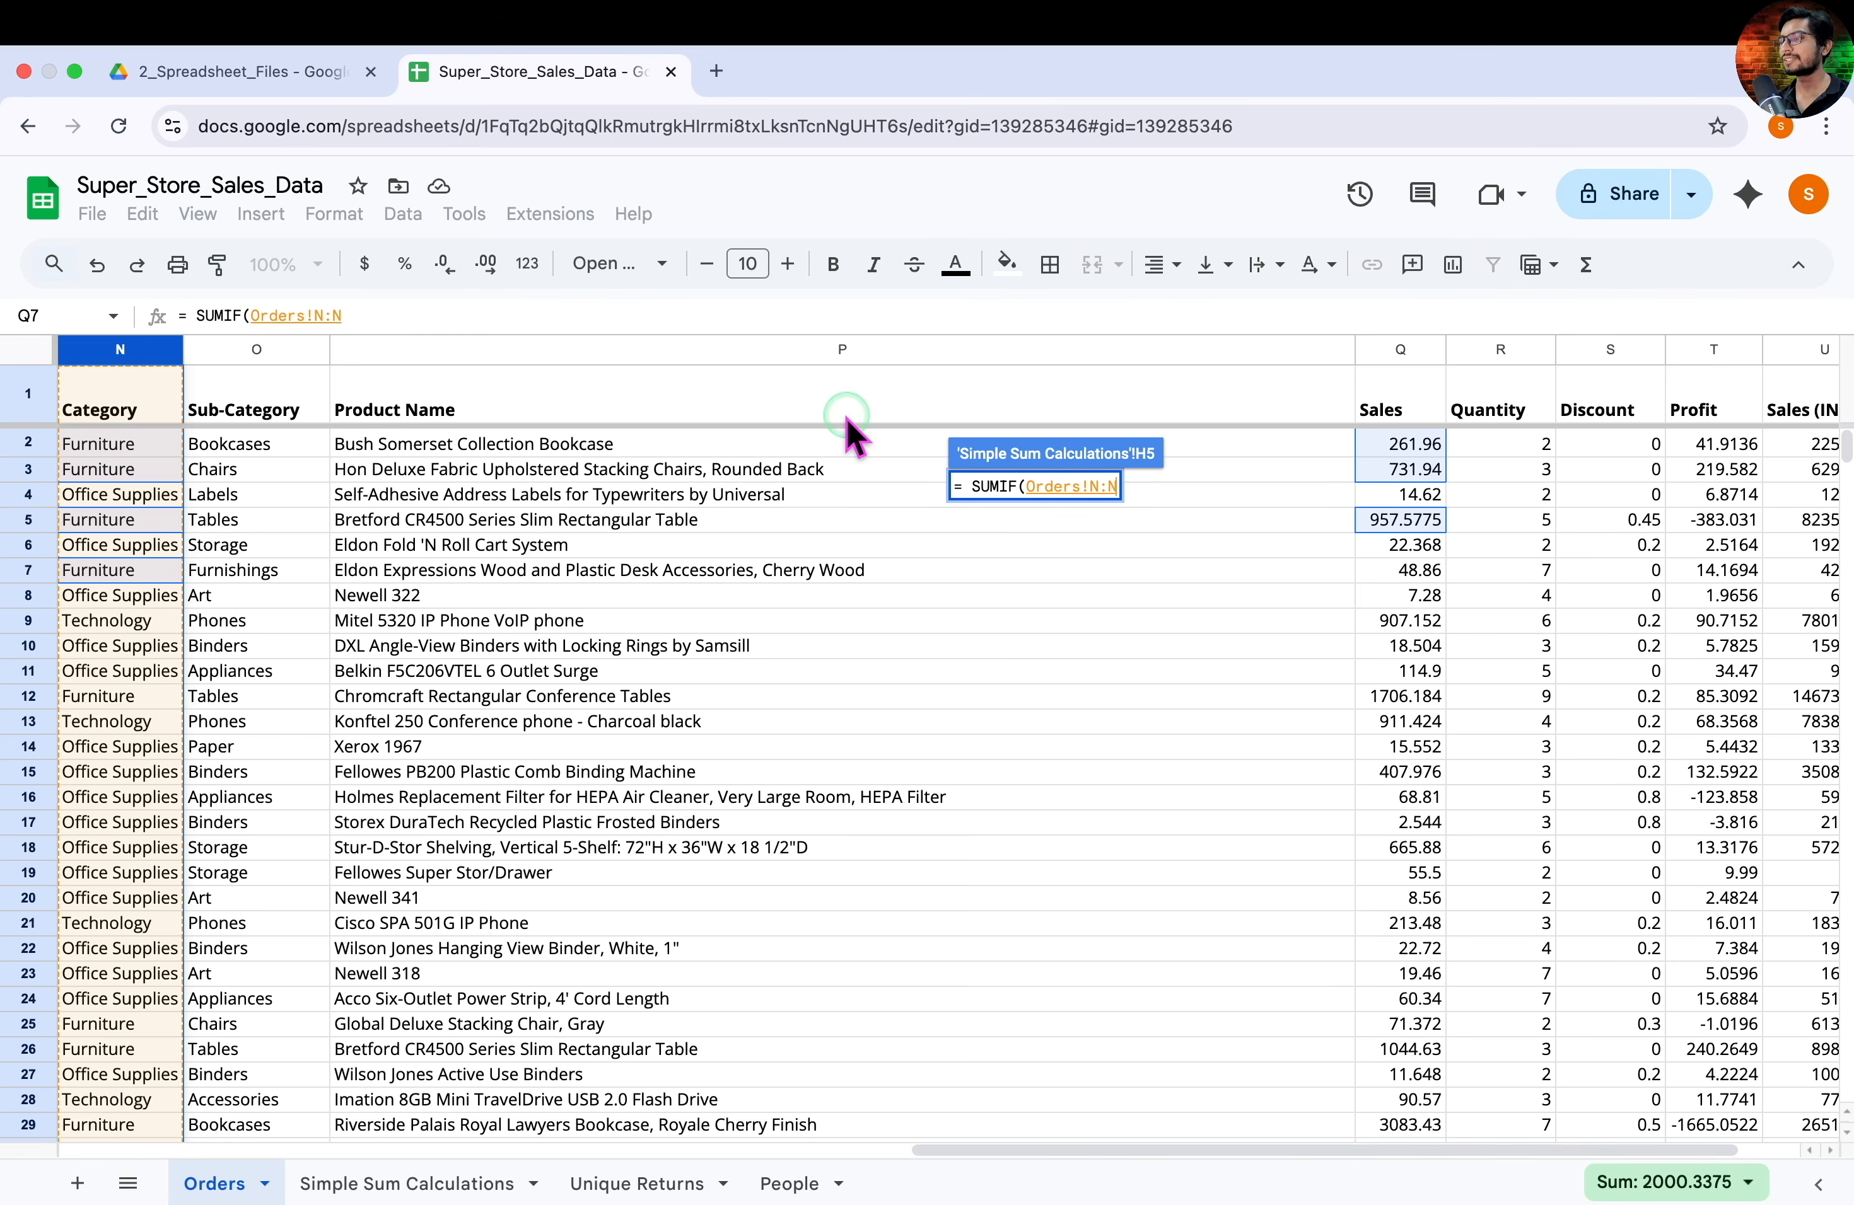
type(",")
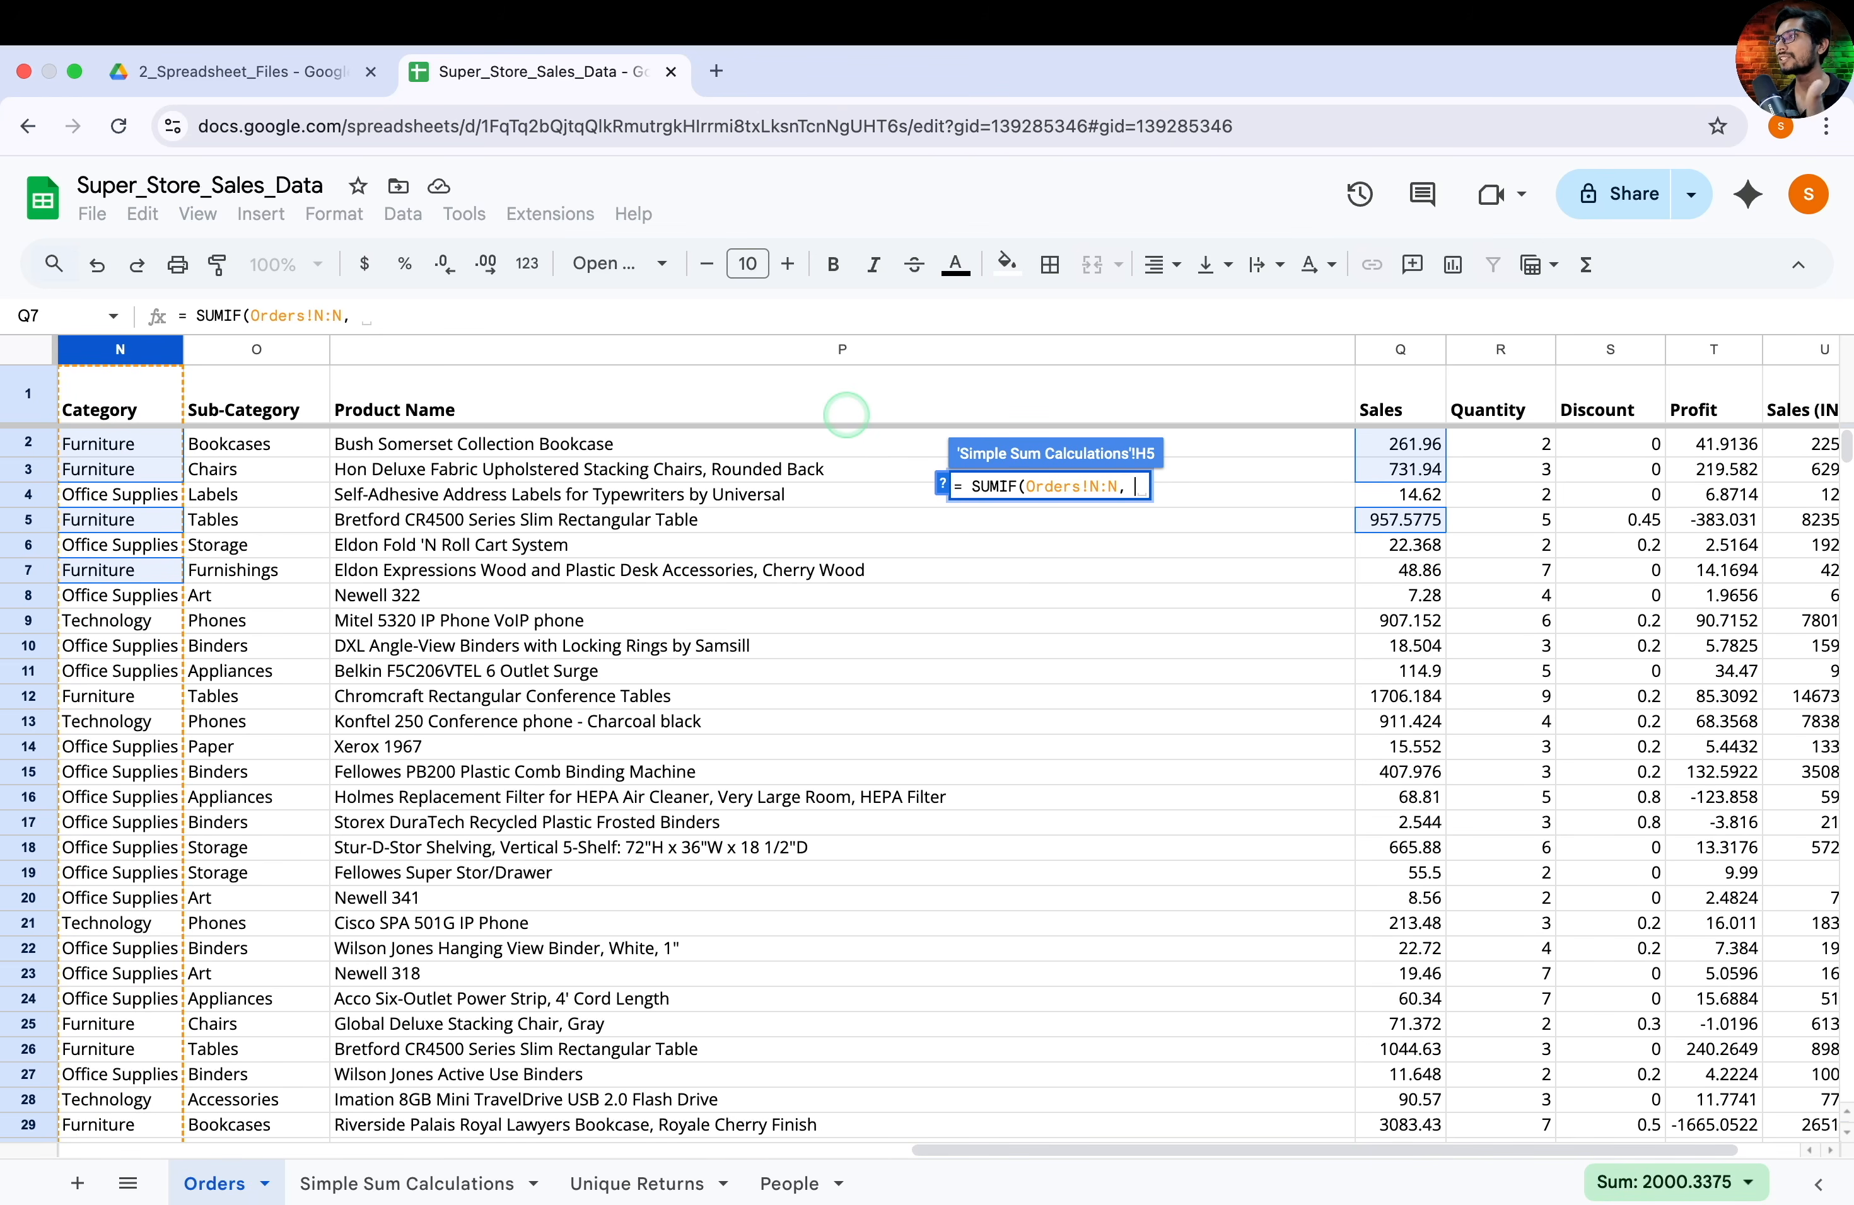
Try the literal text "Furniture" as the SUMIF criterion, and delete it from the formula
type(" \"Furniture\"")
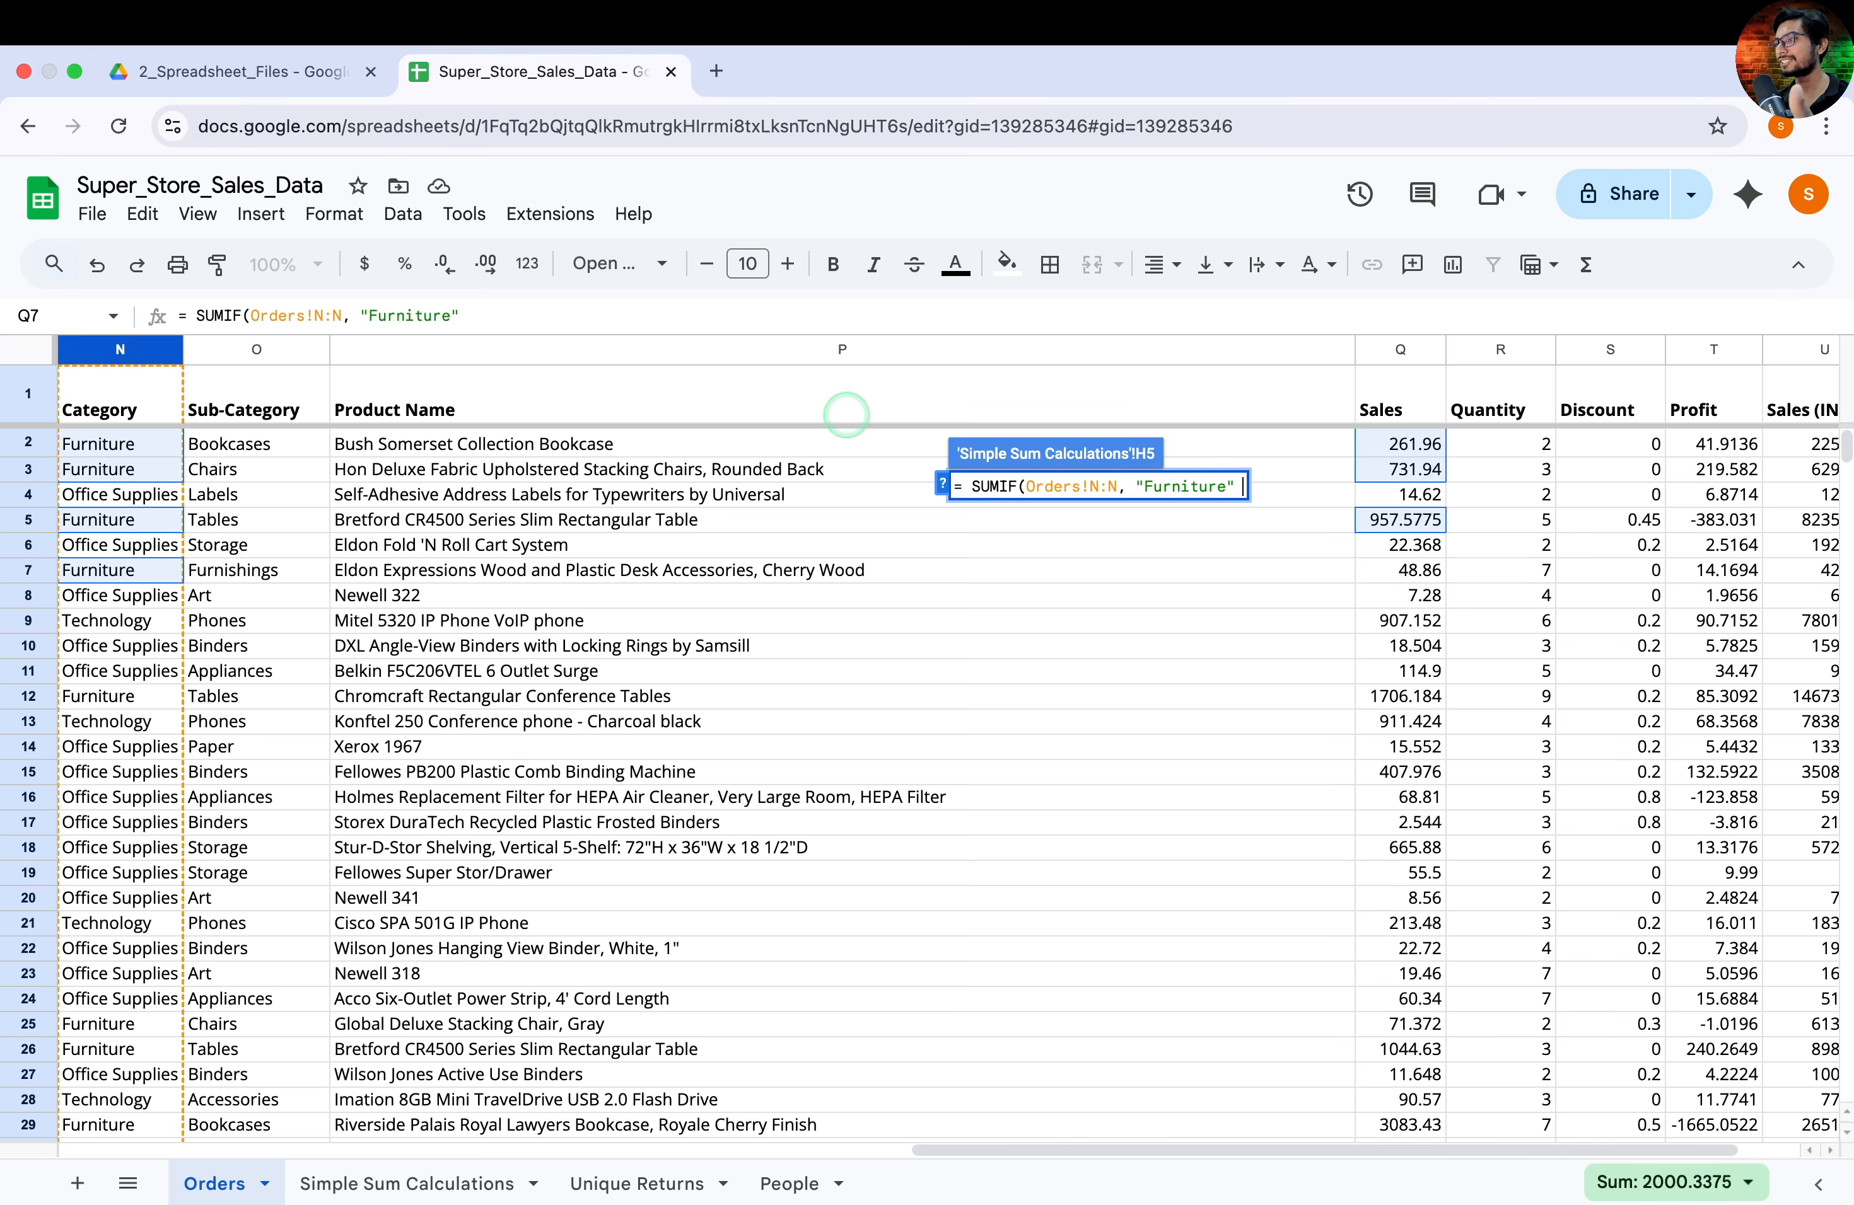
key("BackSpace")
key("BackSpace")
key("BackSpace")
key("BackSpace")
key("BackSpace")
key("BackSpace")
key("BackSpace")
key("BackSpace")
key("BackSpace")
key("BackSpace")
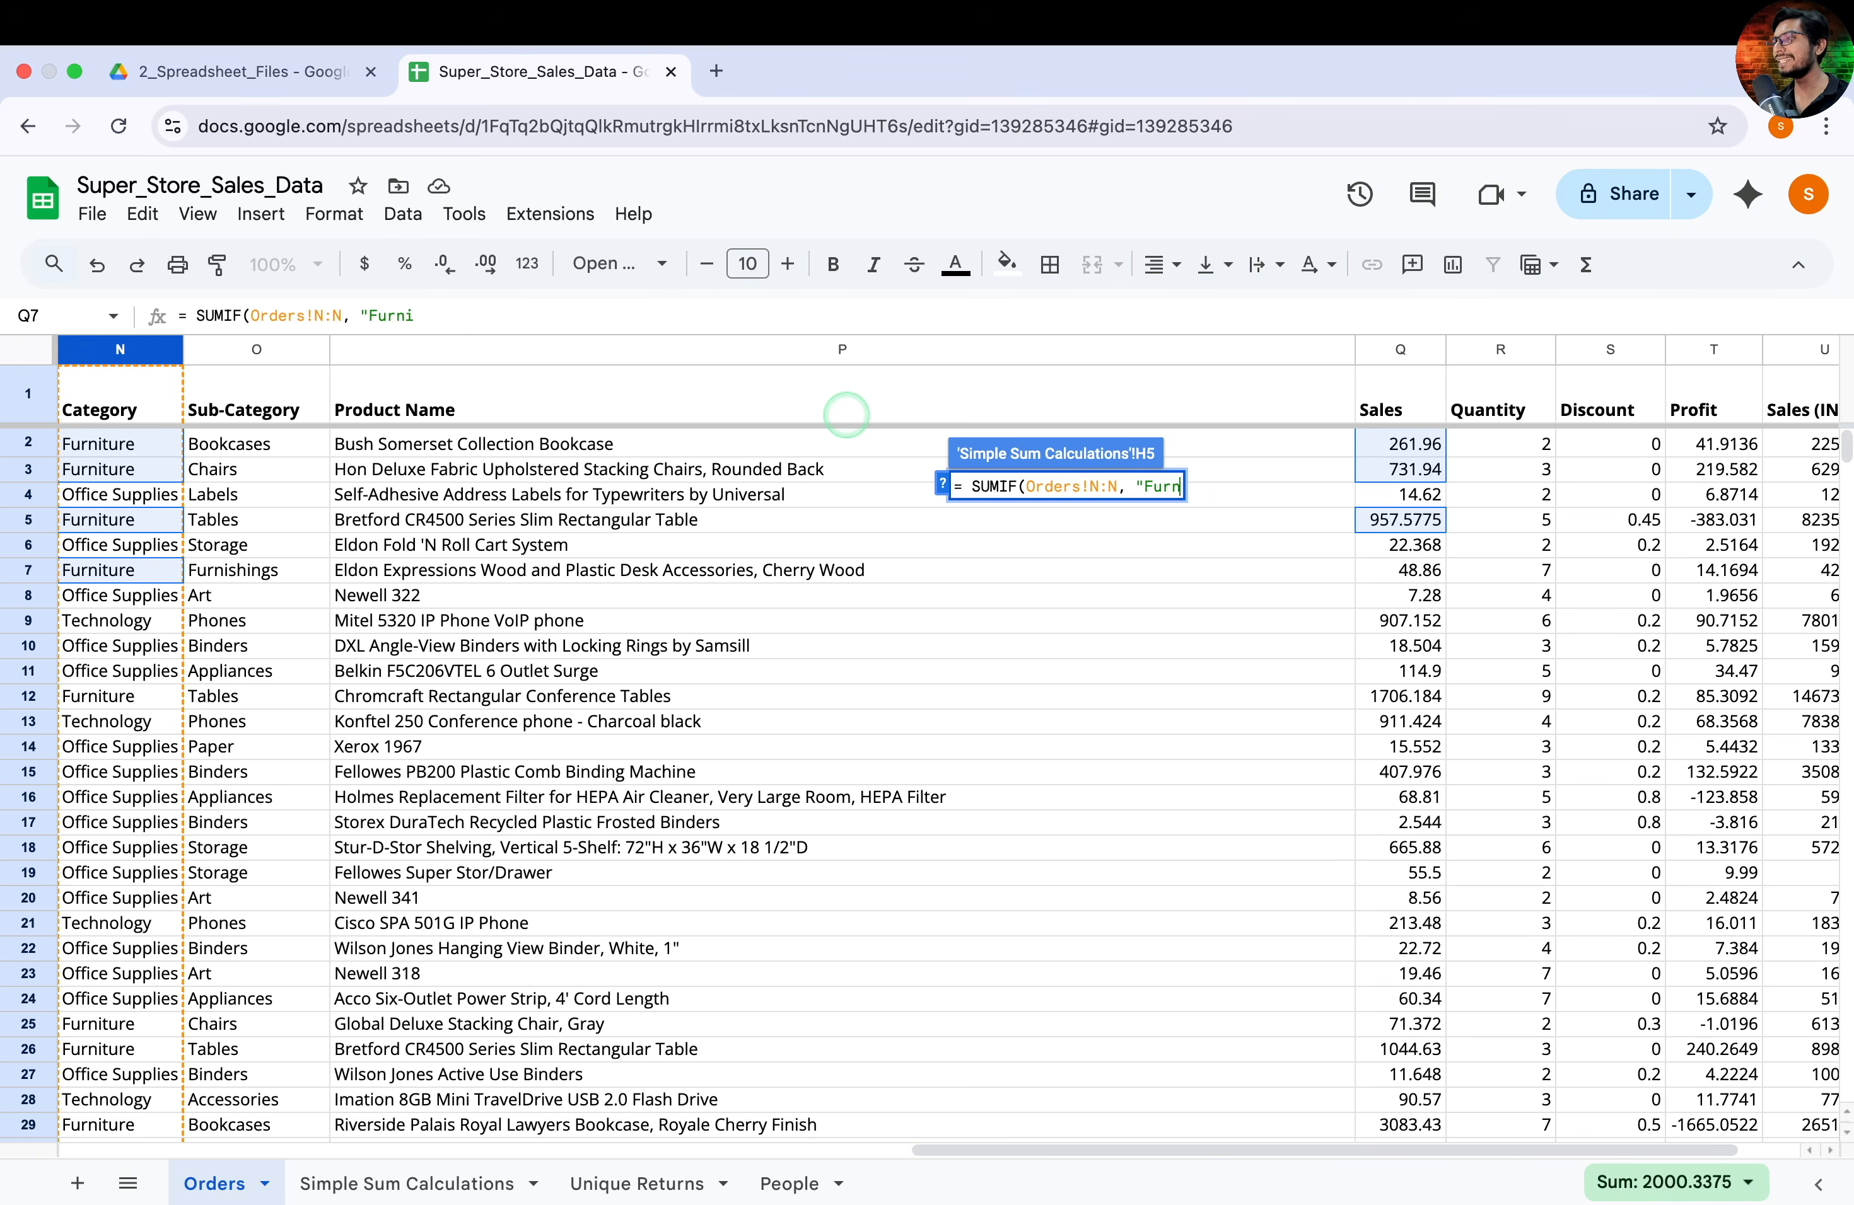
key("BackSpace")
key("BackSpace")
Use cell G5 of Simple Sum Calculations as the criterion of the SUMIF formula
left_click(423, 1183)
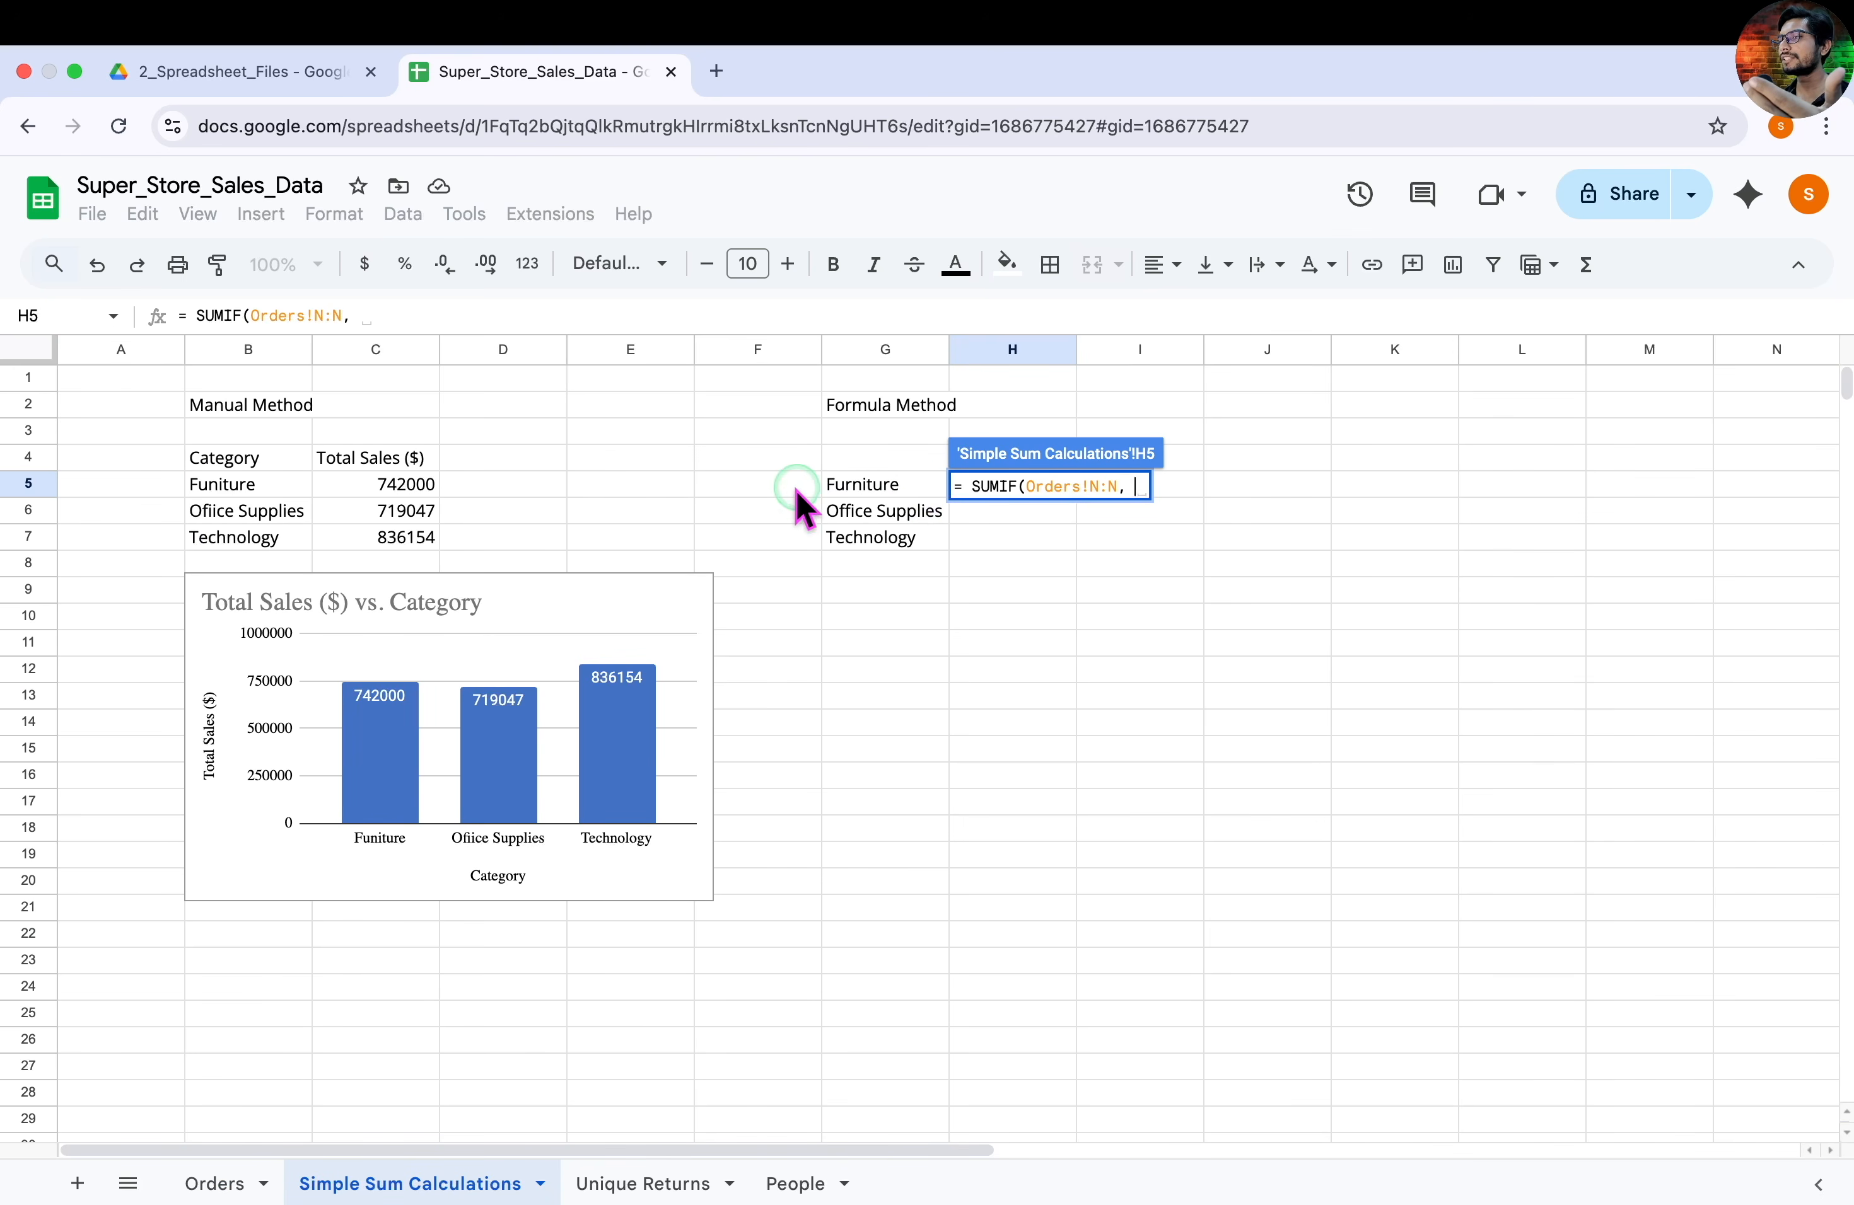
left_click(921, 485)
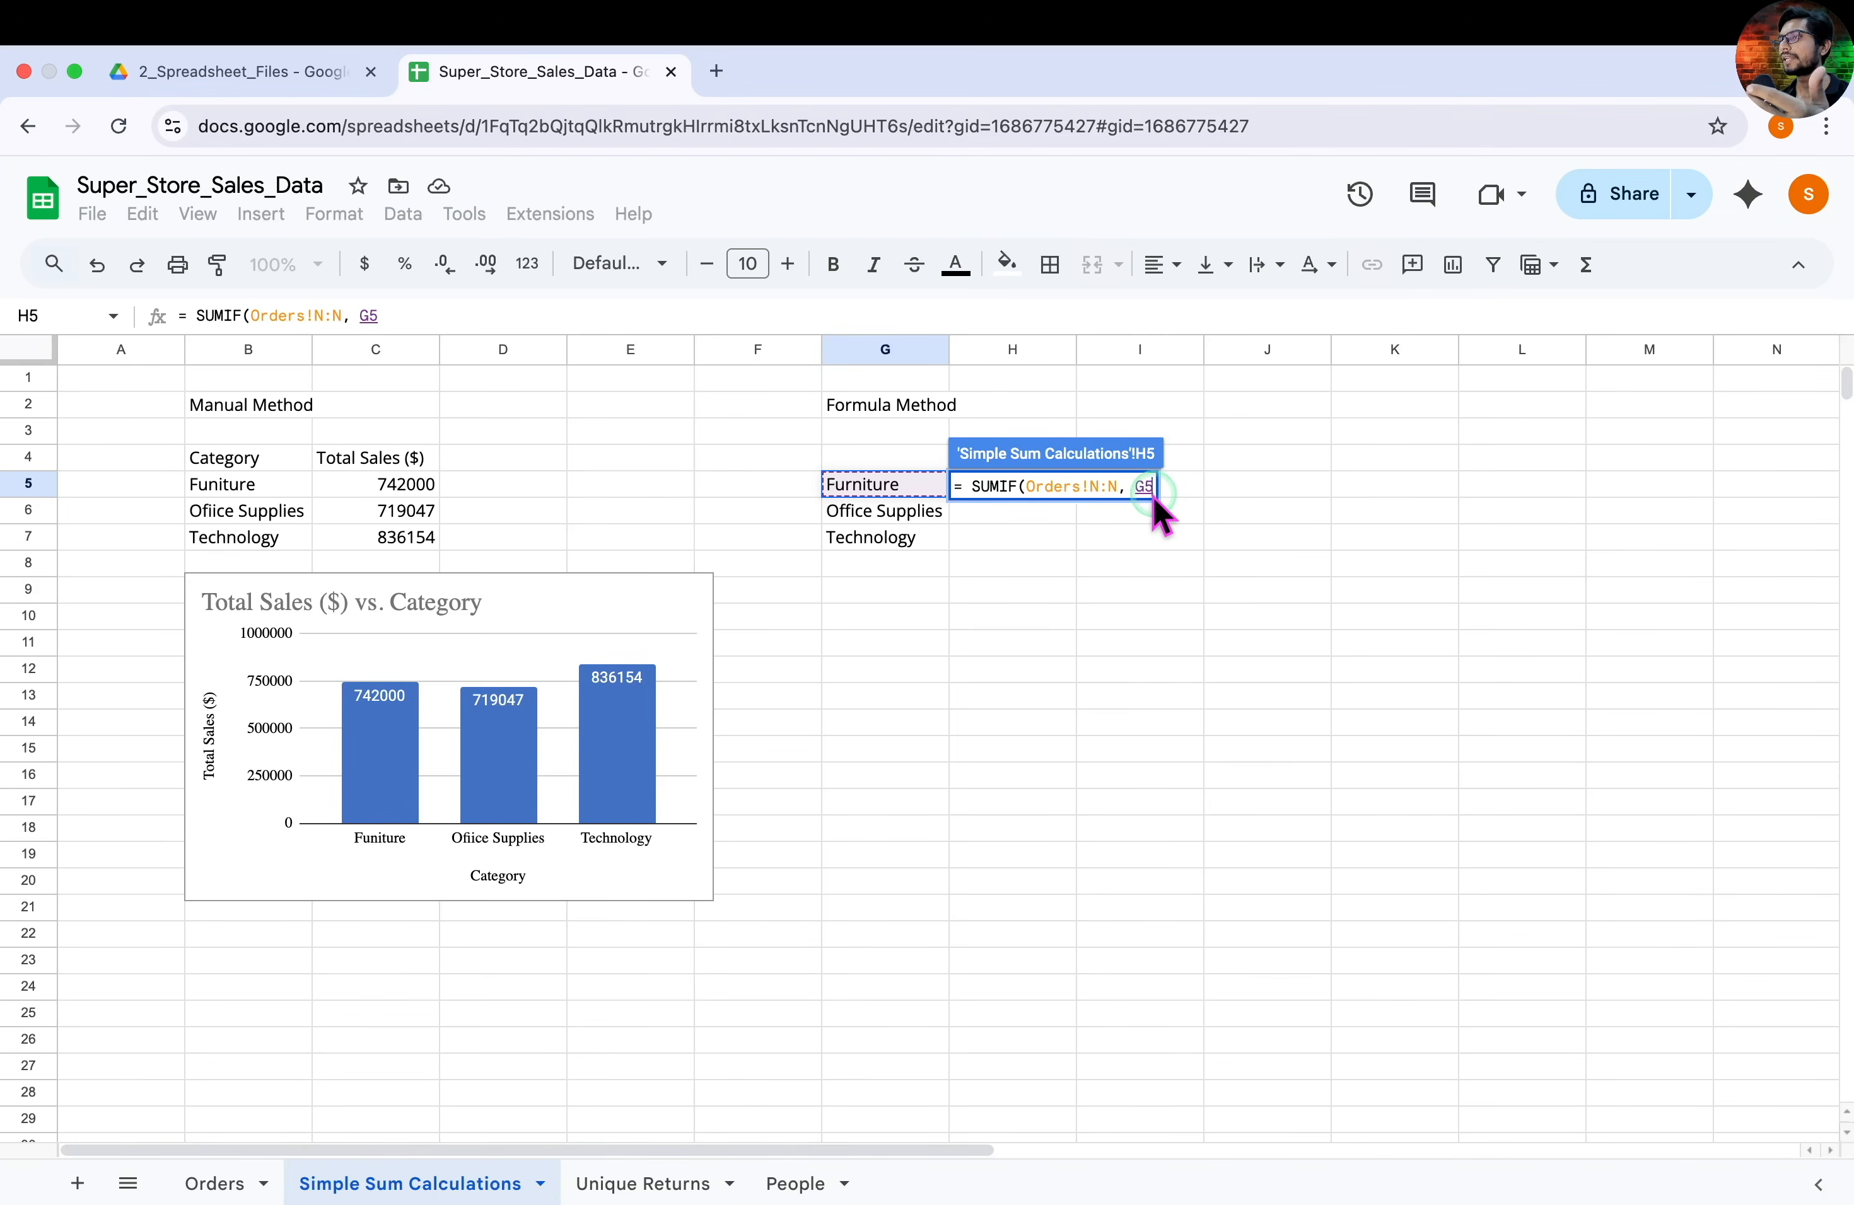
left_click(905, 497)
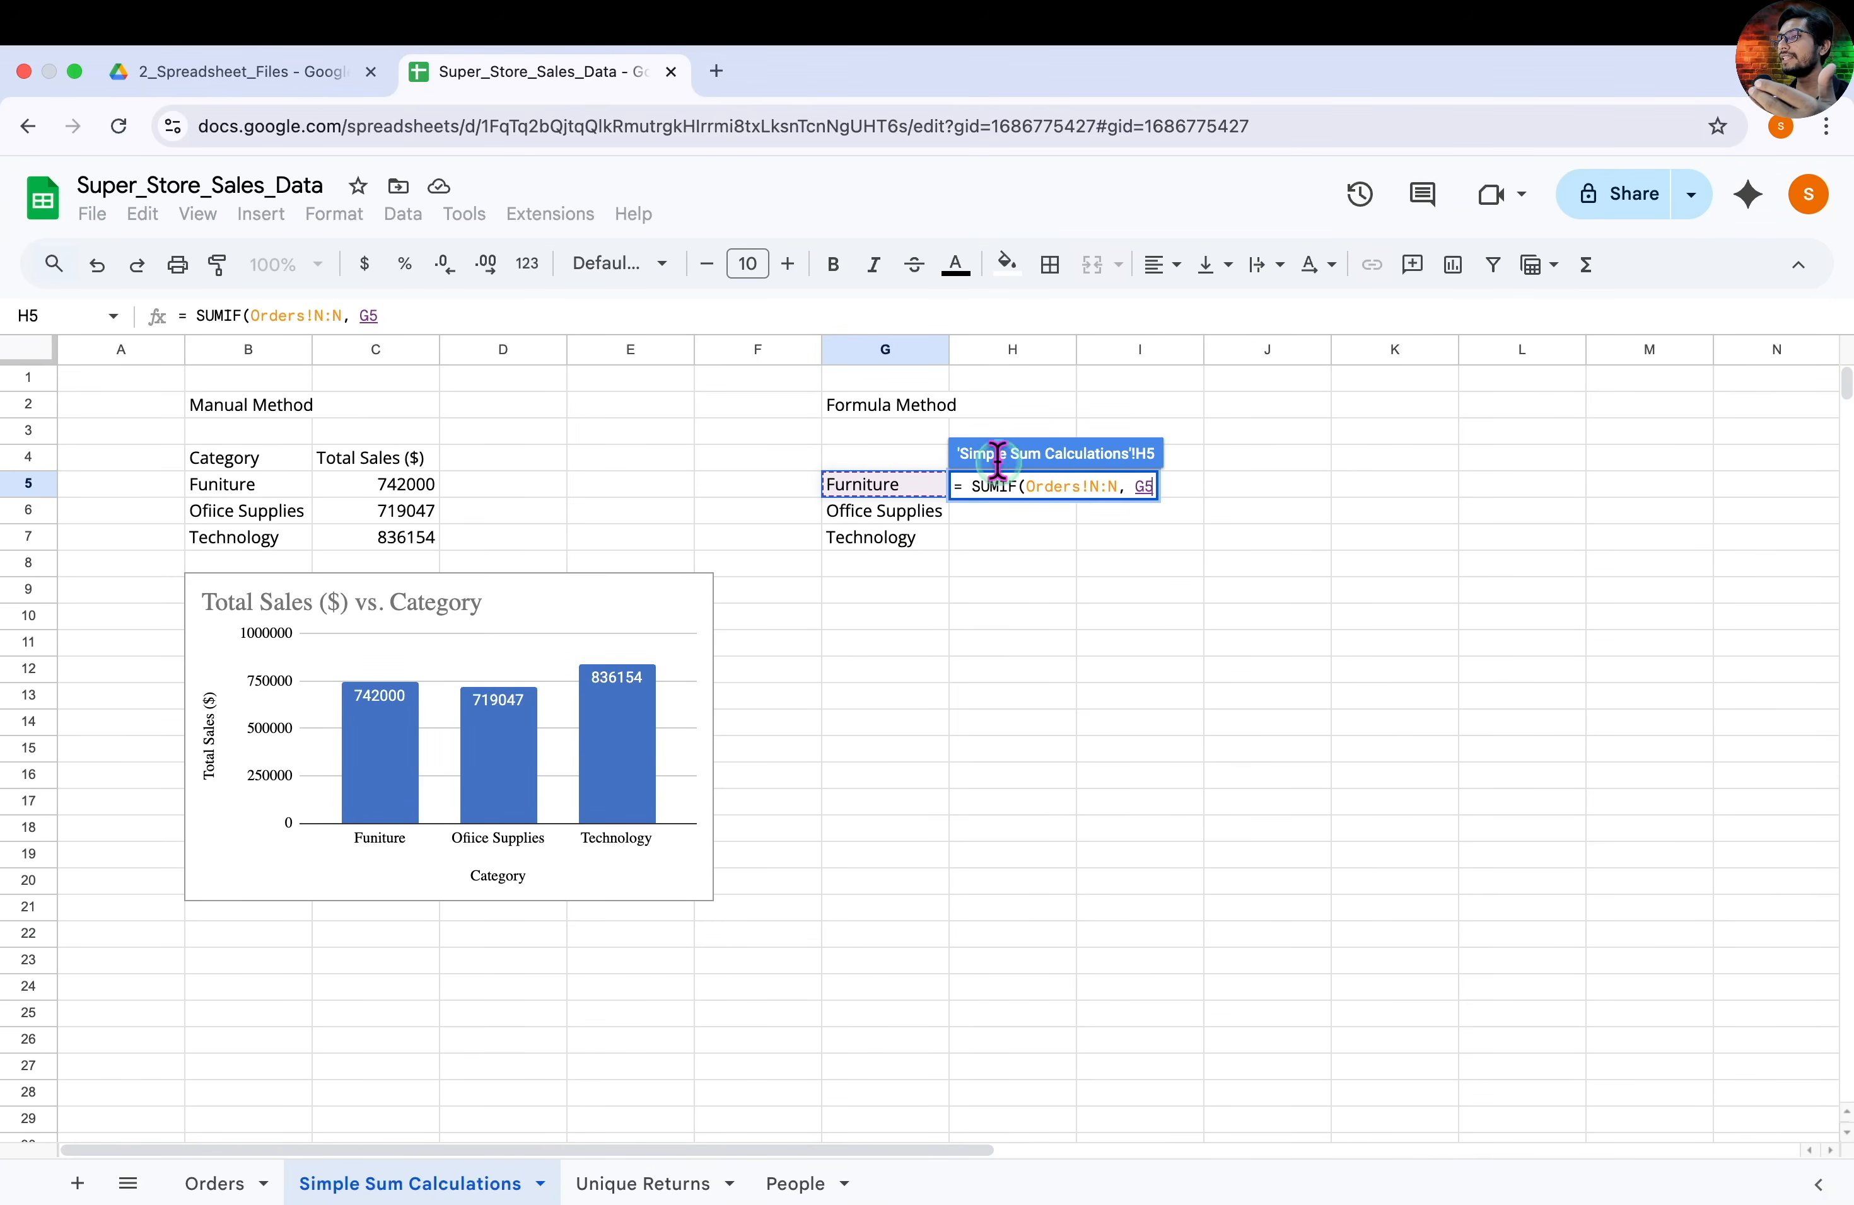
left_click(1122, 490)
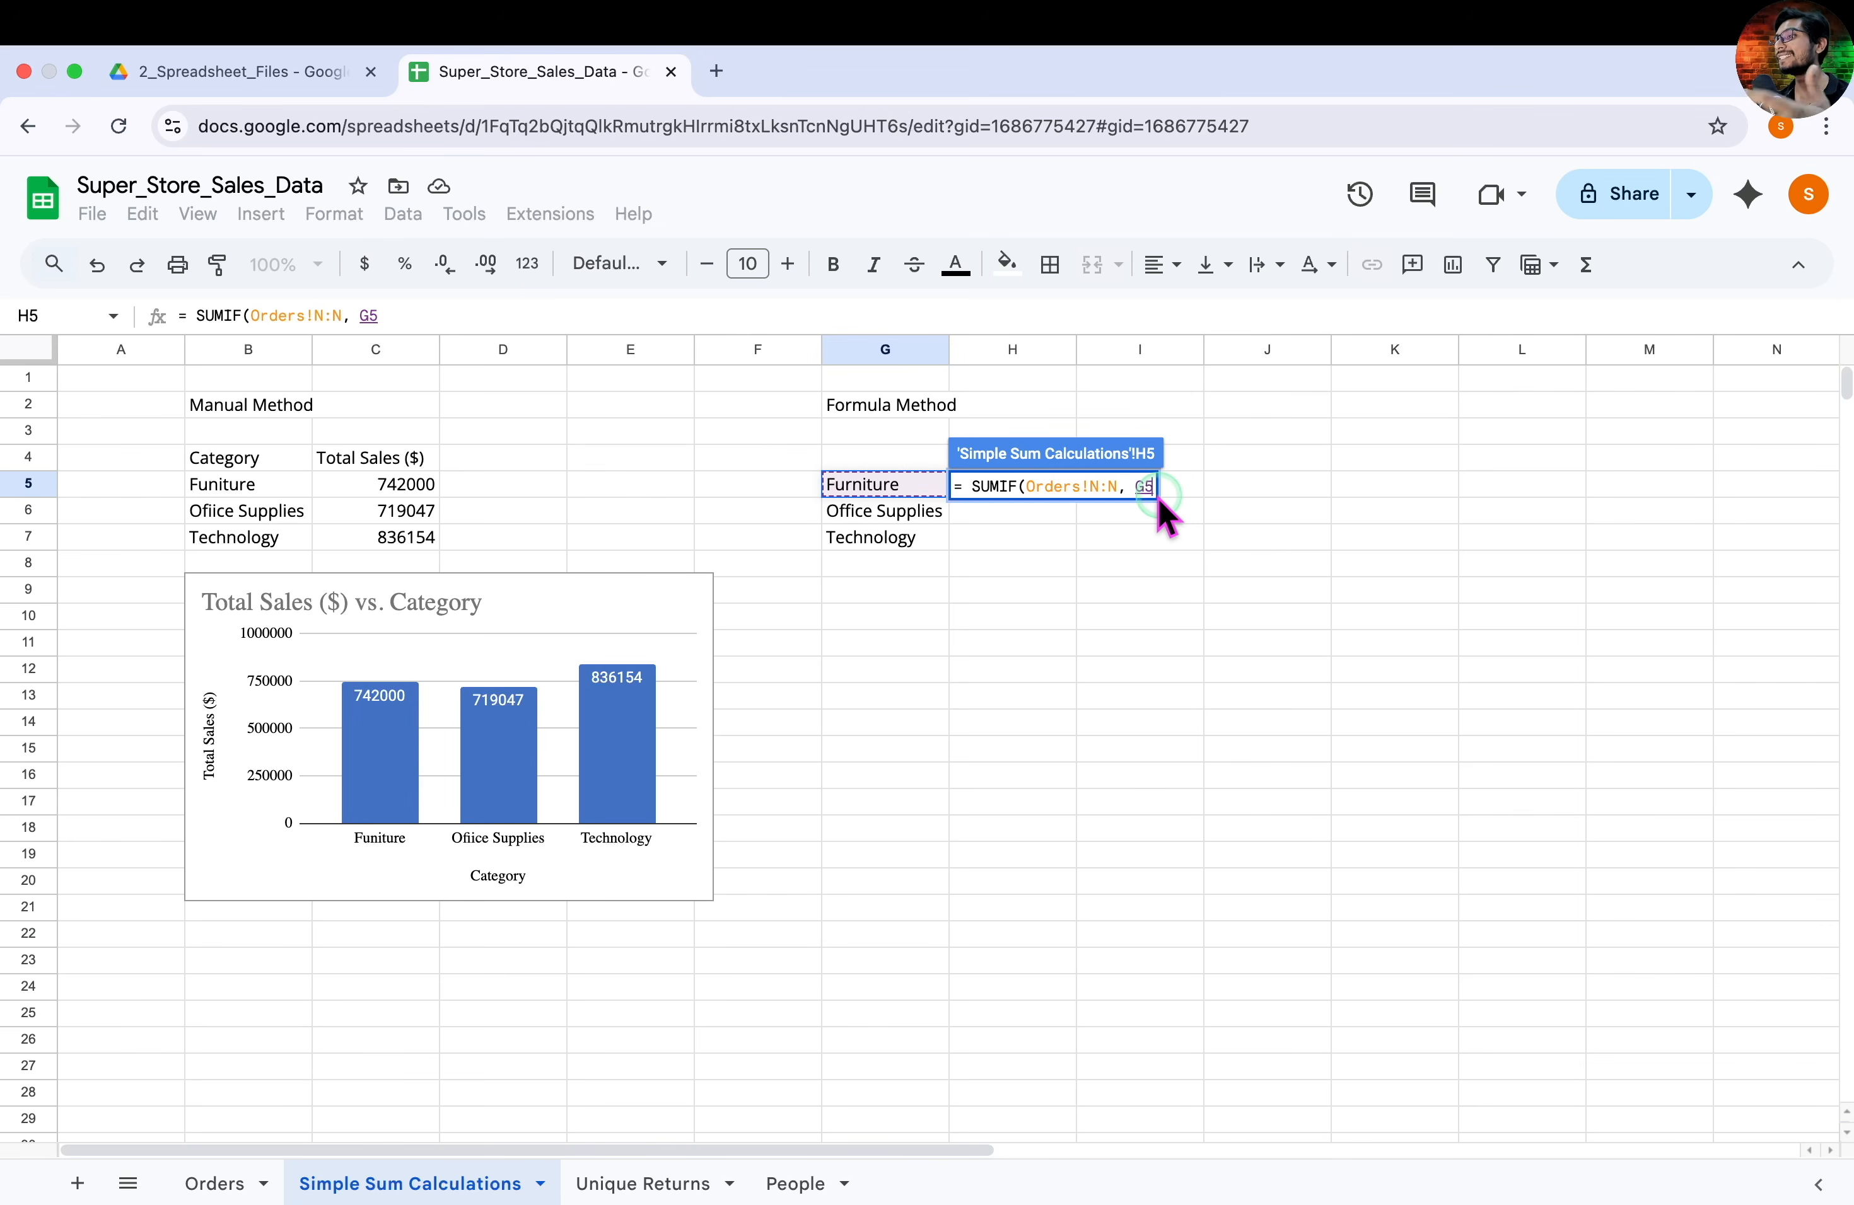
type(",")
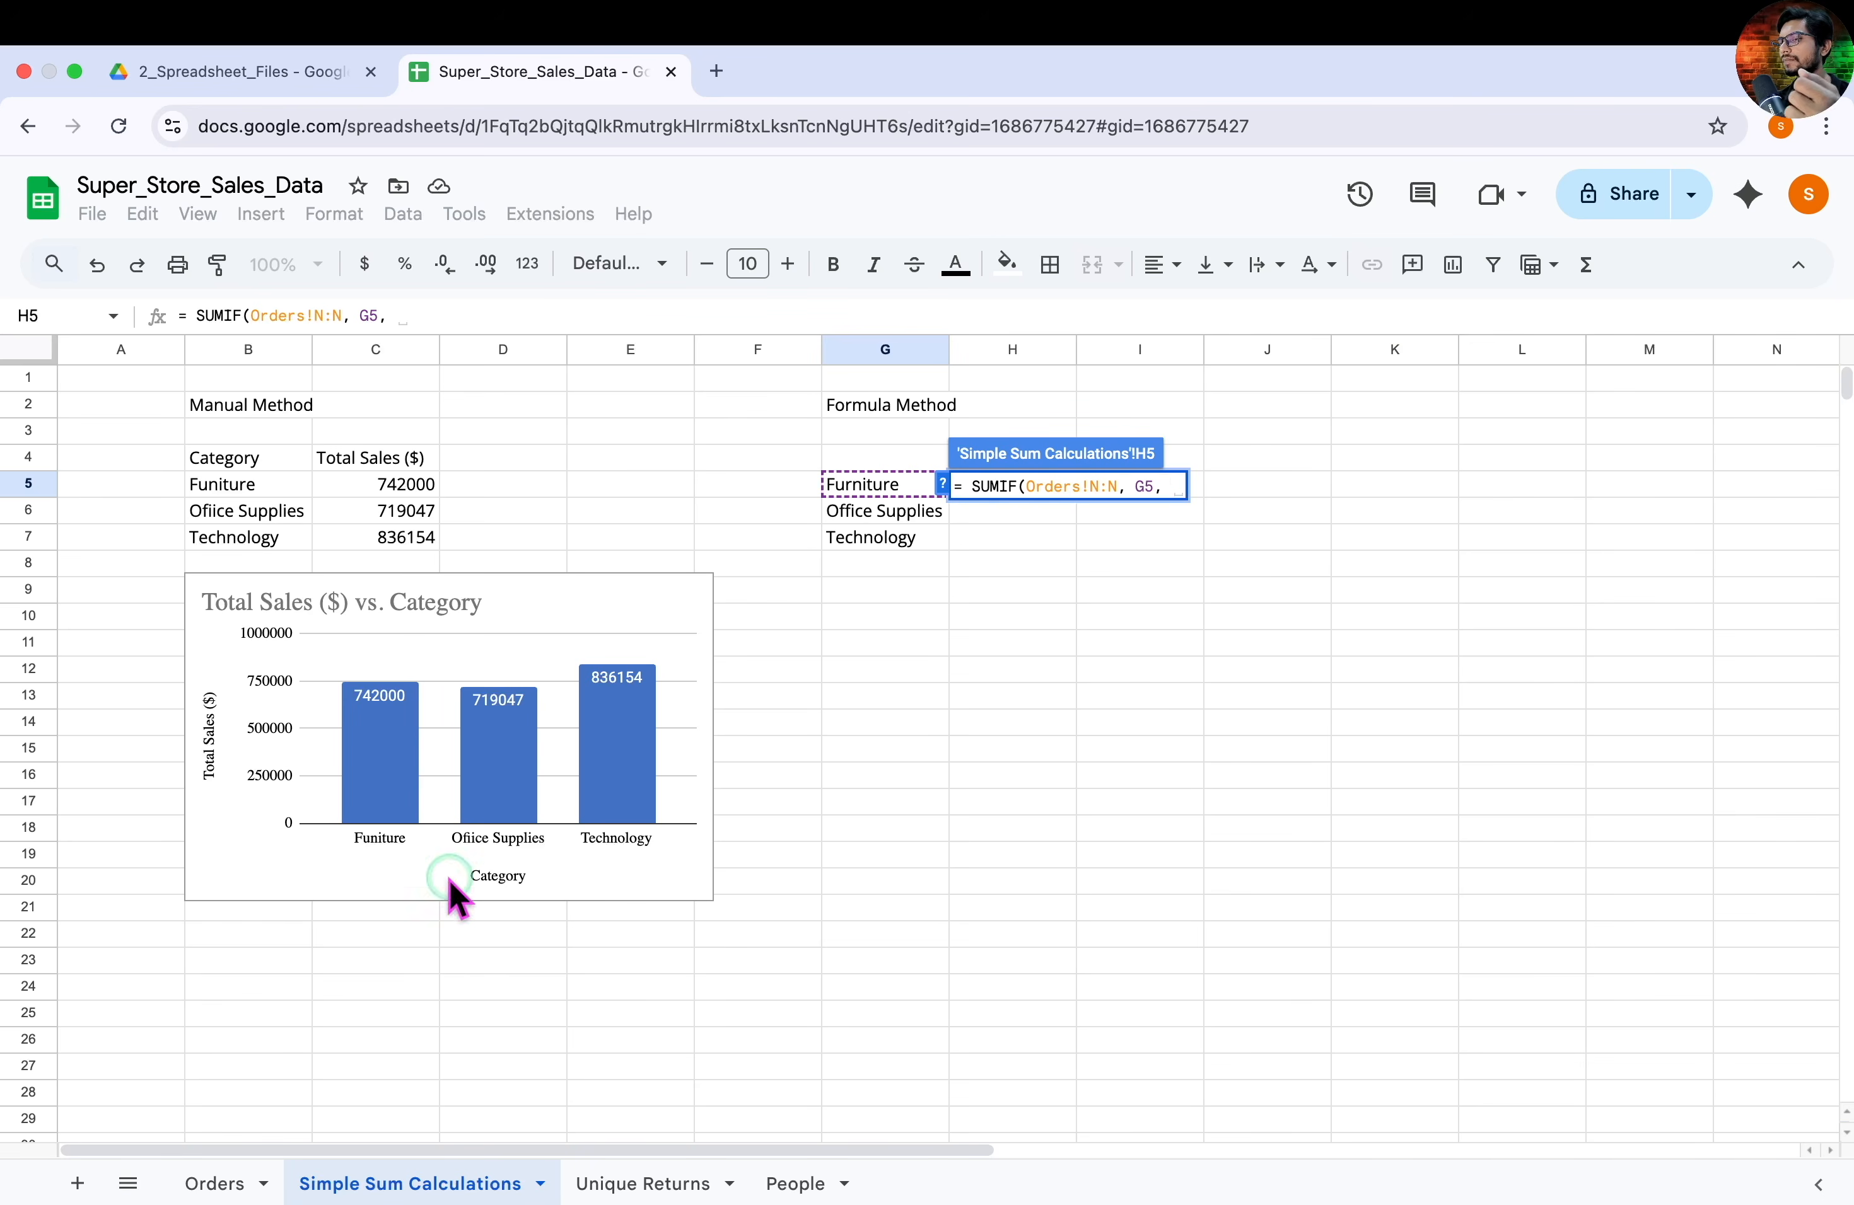
Add the Orders Sales column as the sum range and complete the formula as = SUMIF(Orders!N:N, G5, Orders!Q:Q)
left_click(211, 1183)
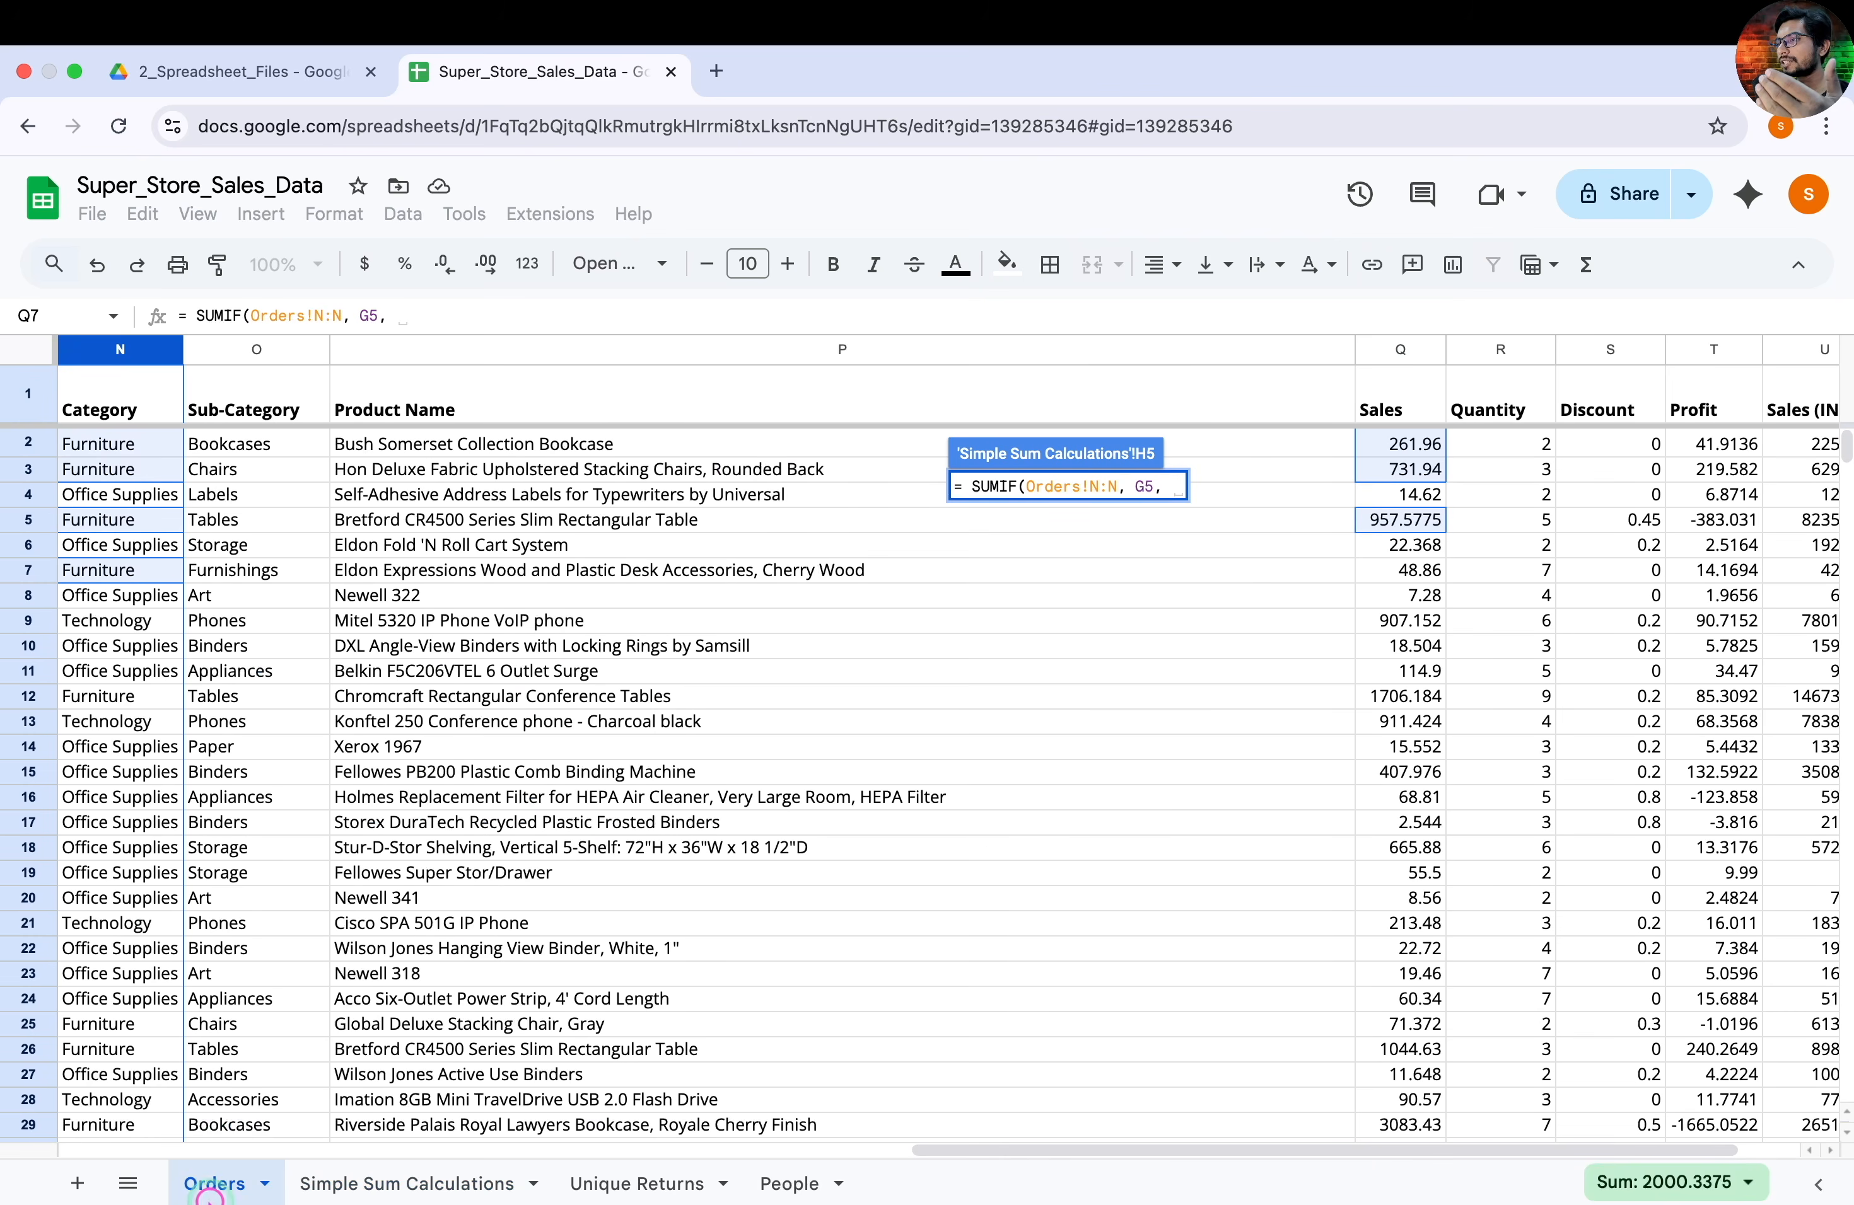
left_click(1399, 350)
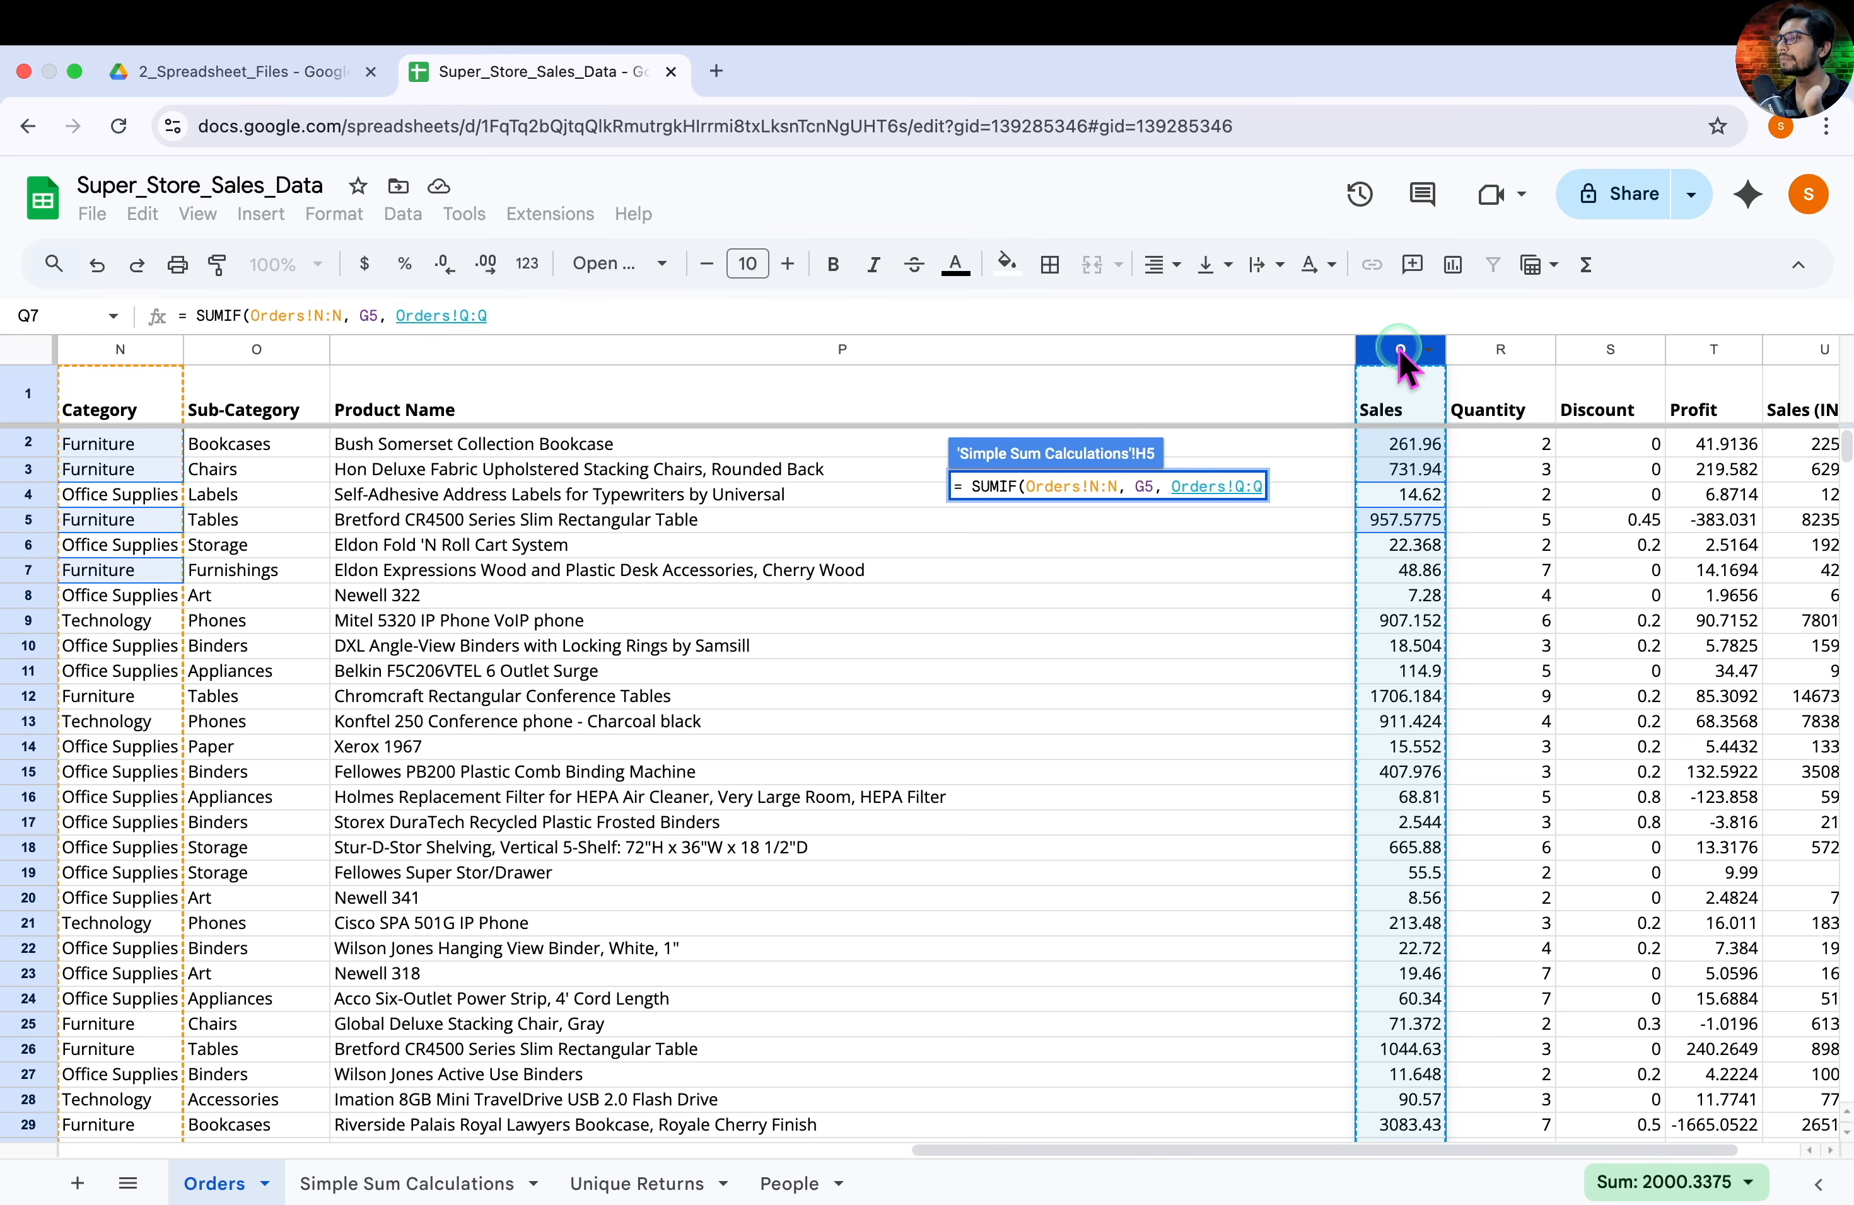
key("ctrl+a")
left_click_drag(252, 302, 341, 326)
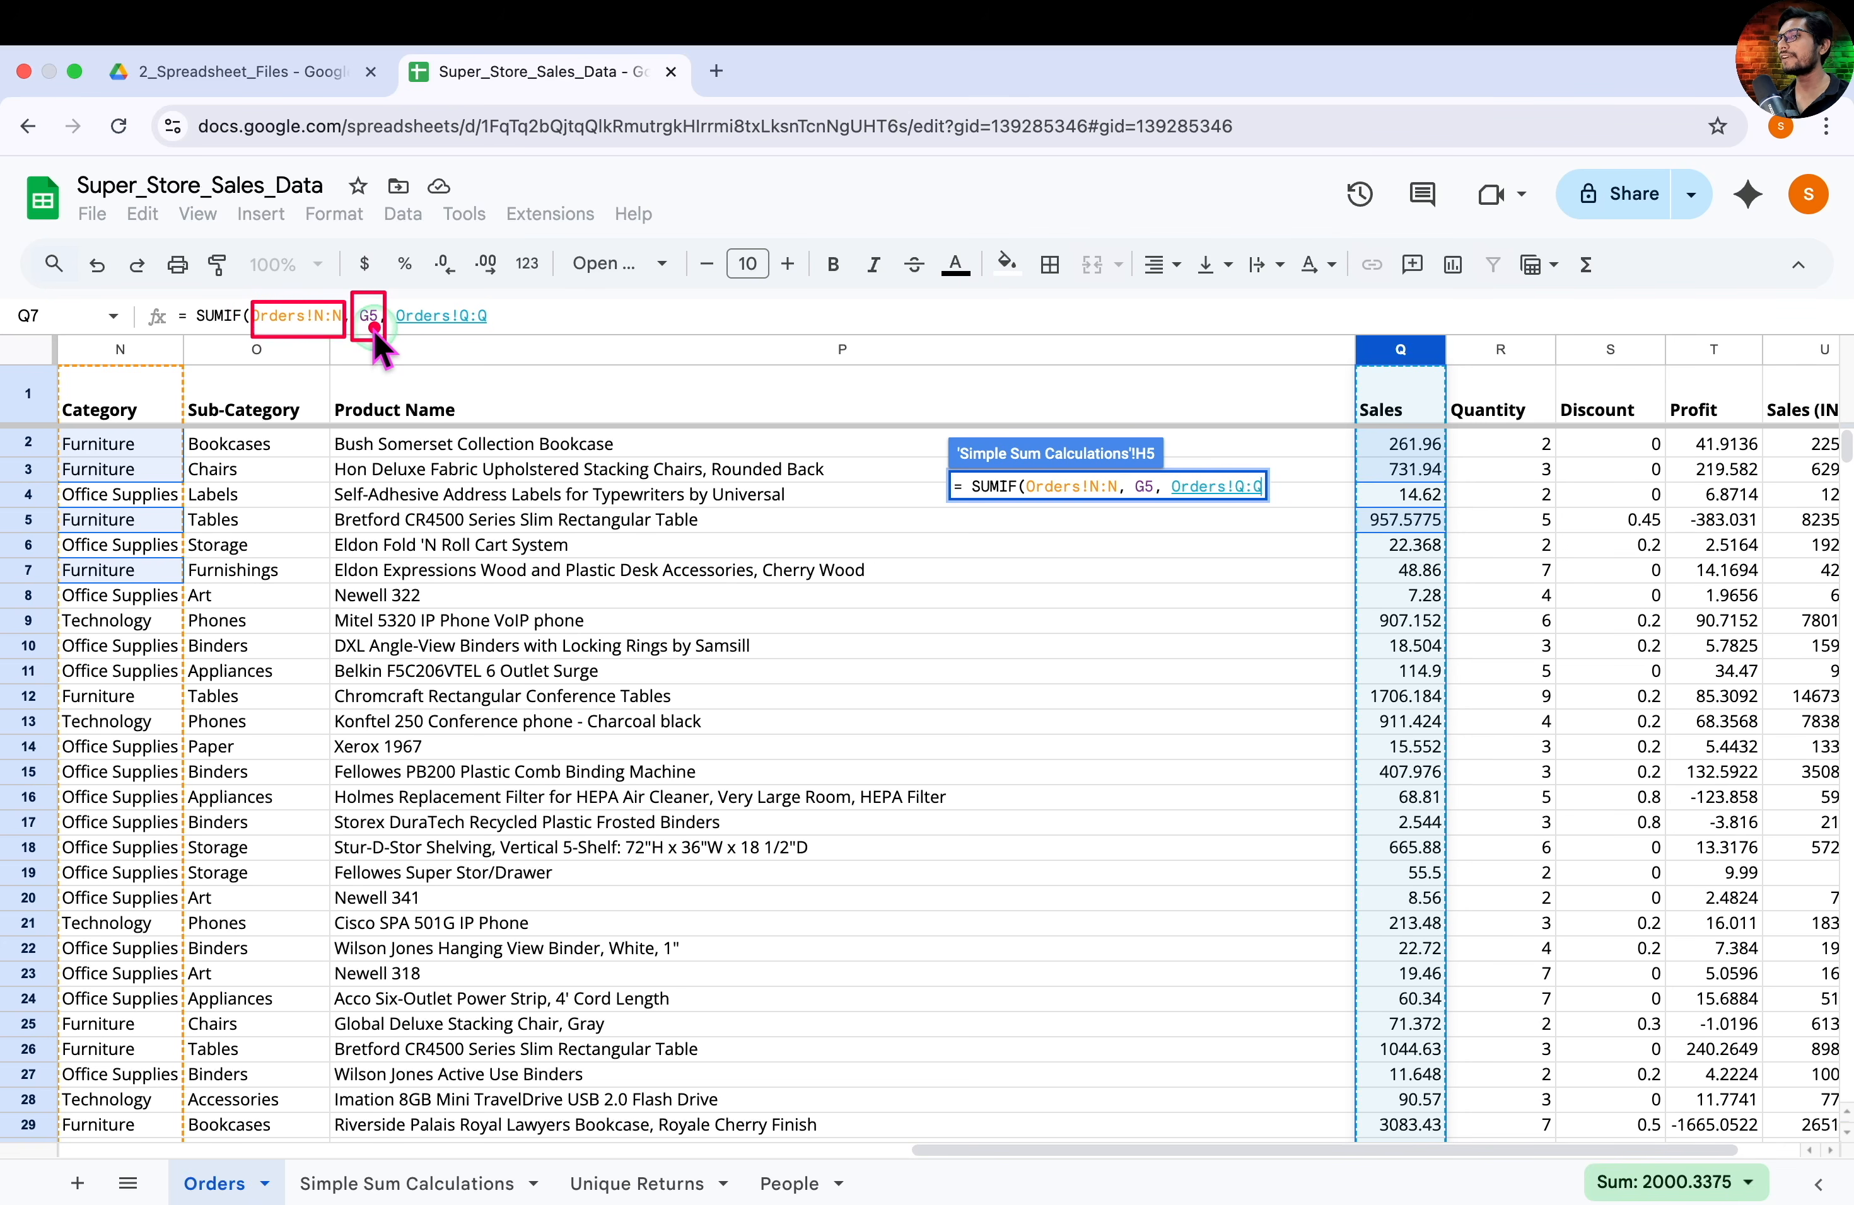
mouse_move(392, 298)
left_mouse_down()
mouse_move(415, 328)
mouse_move(498, 343)
left_mouse_up()
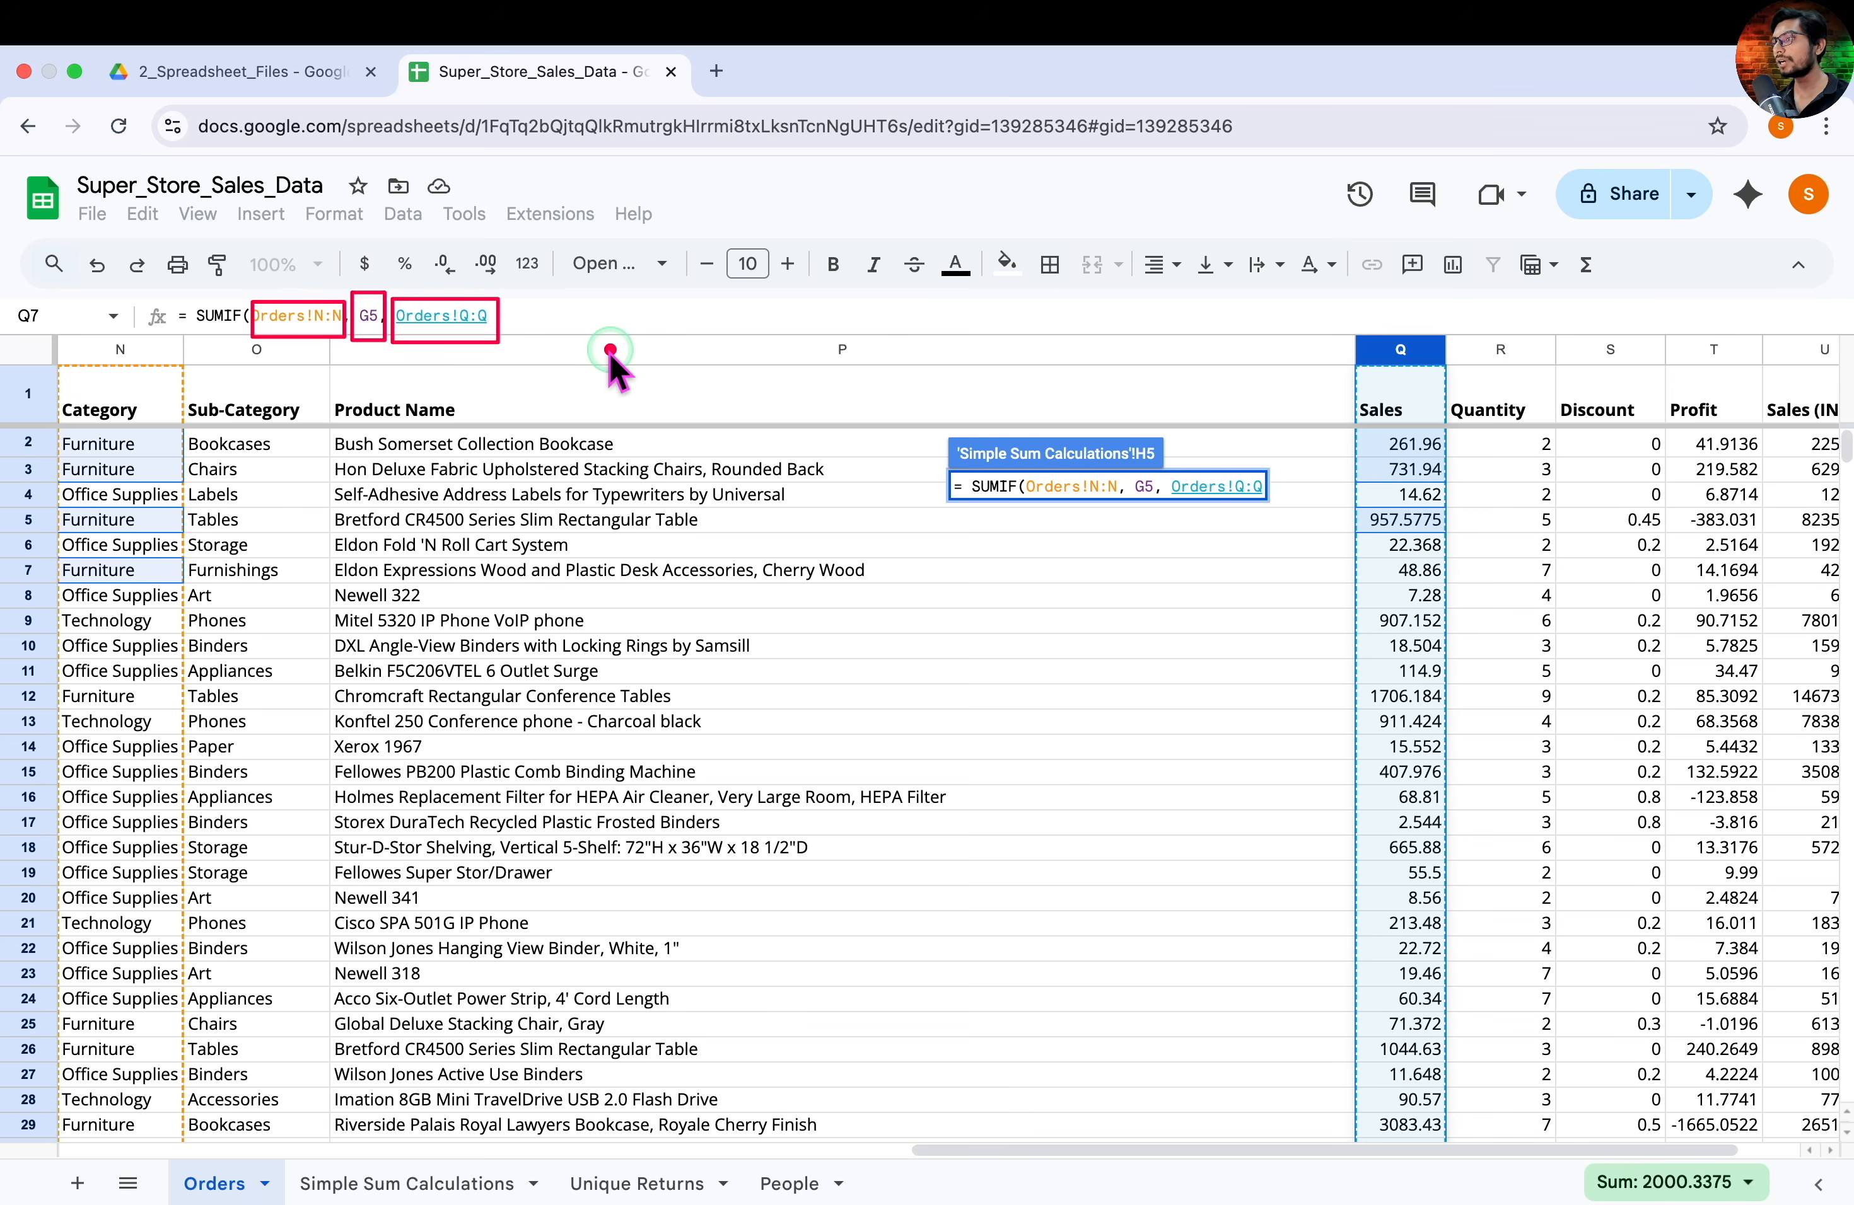
type(")")
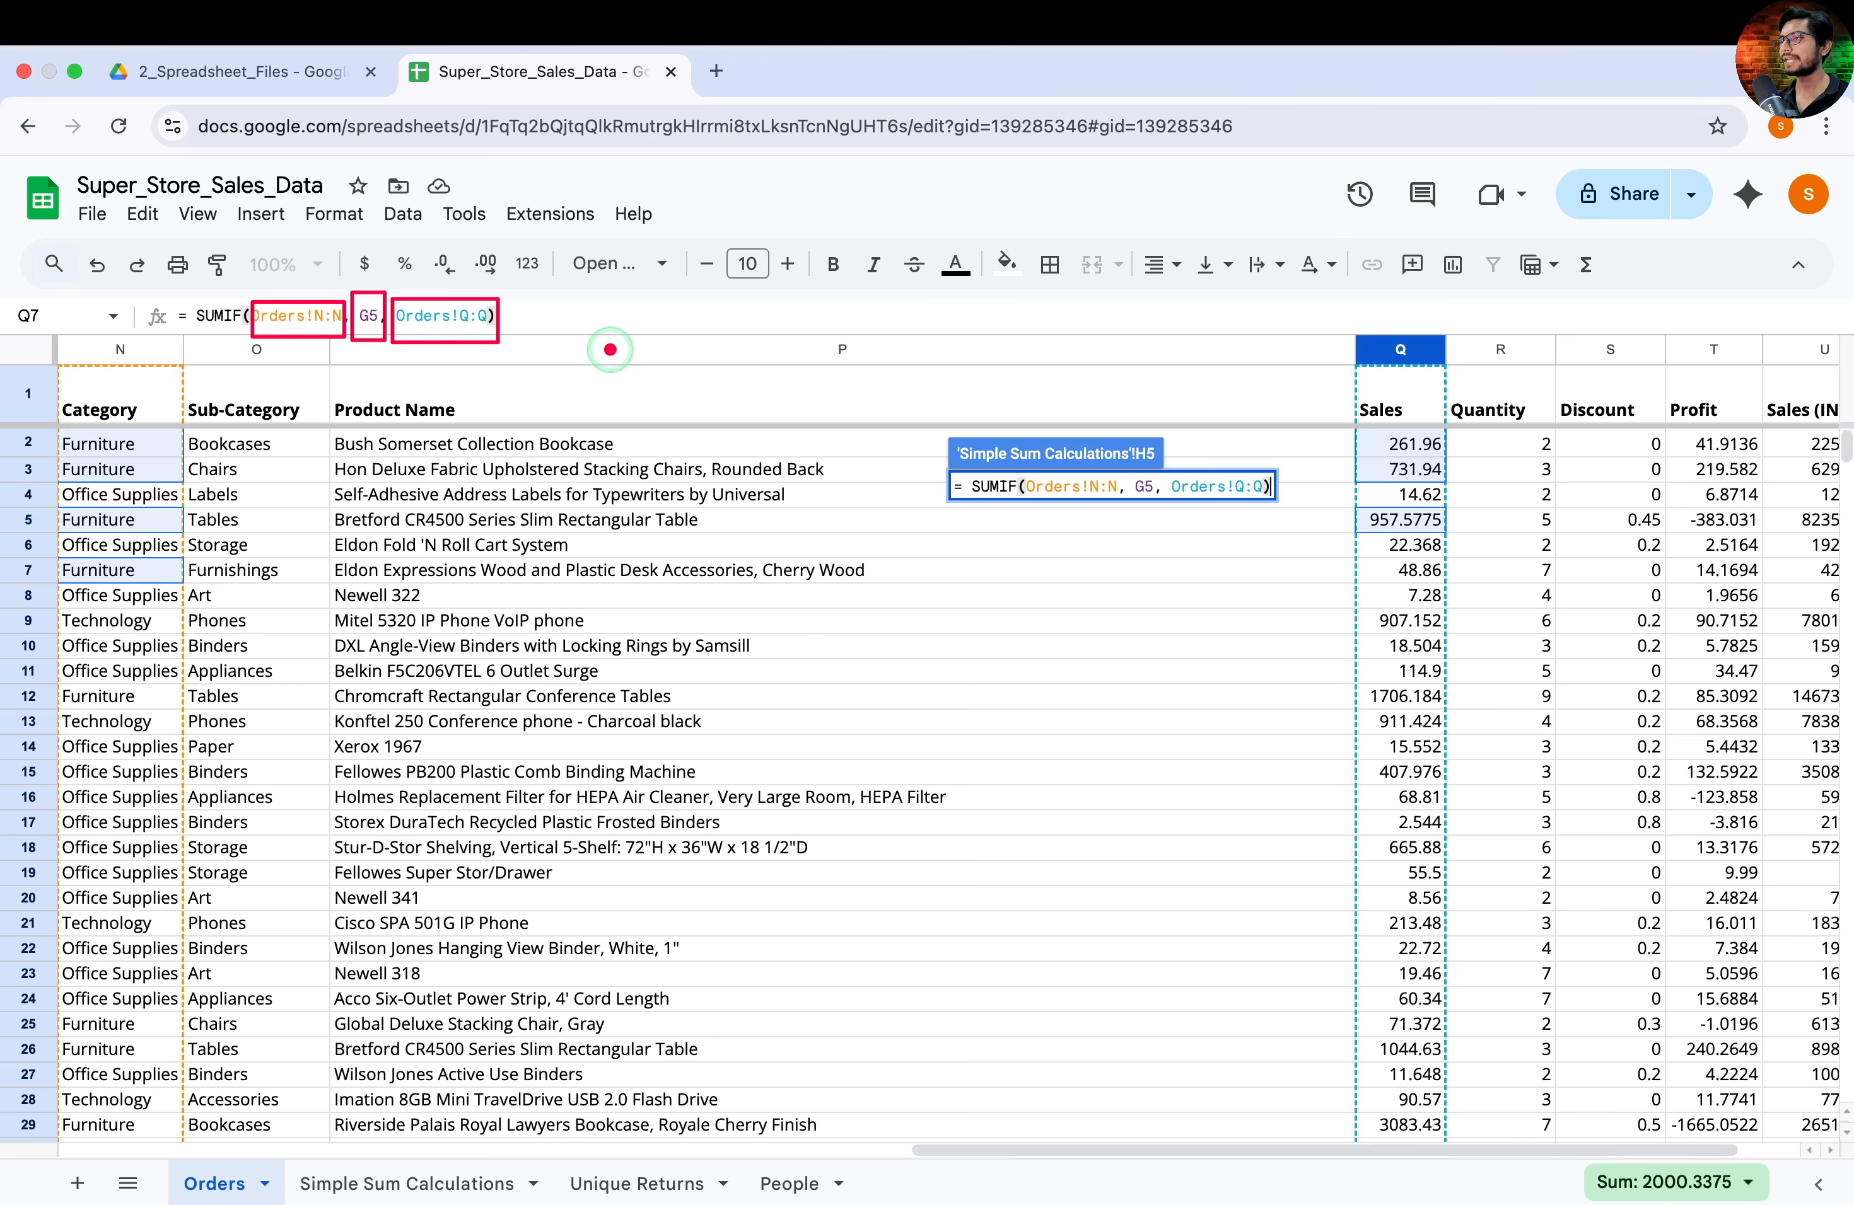
key("Return")
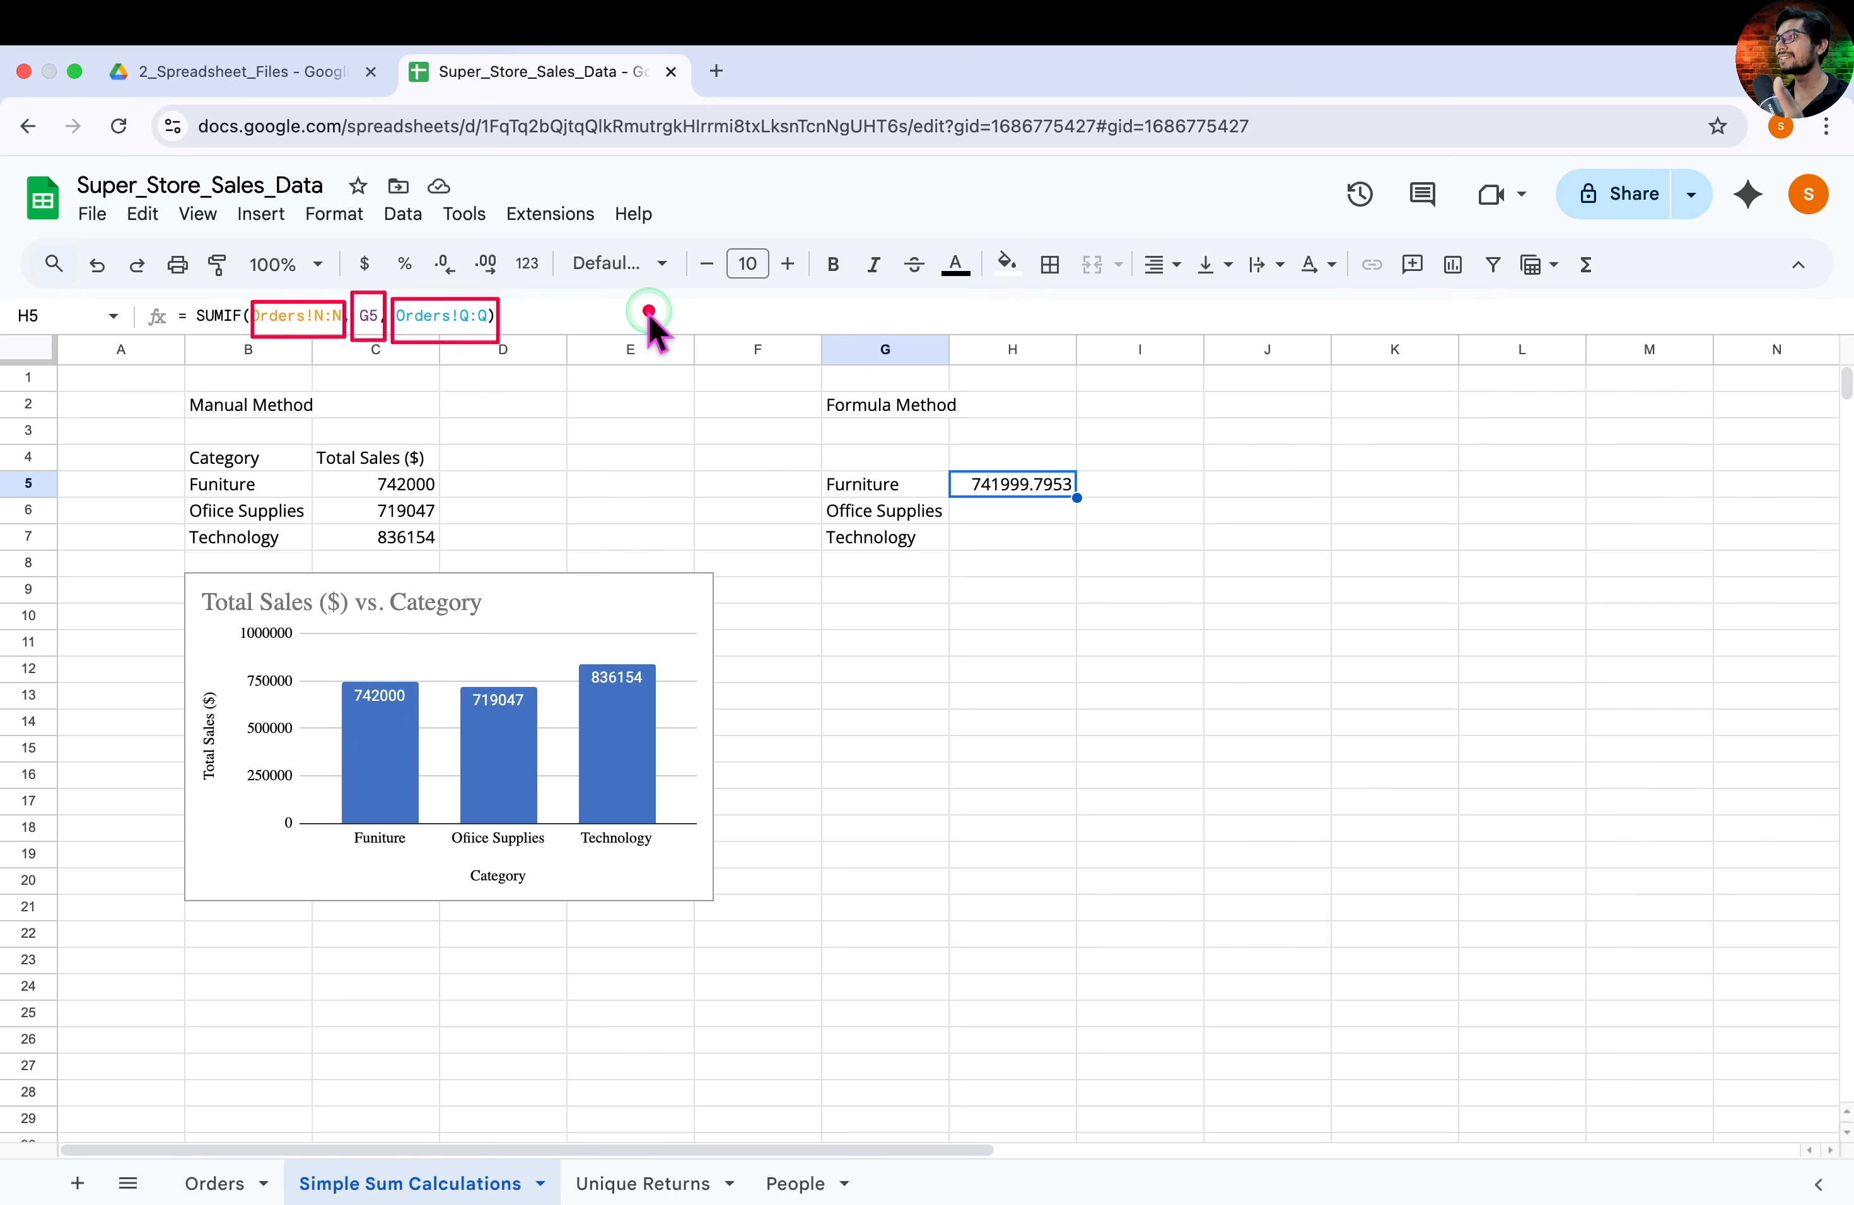
Format column H to show whole numbers without decimal places
left_click(954, 344)
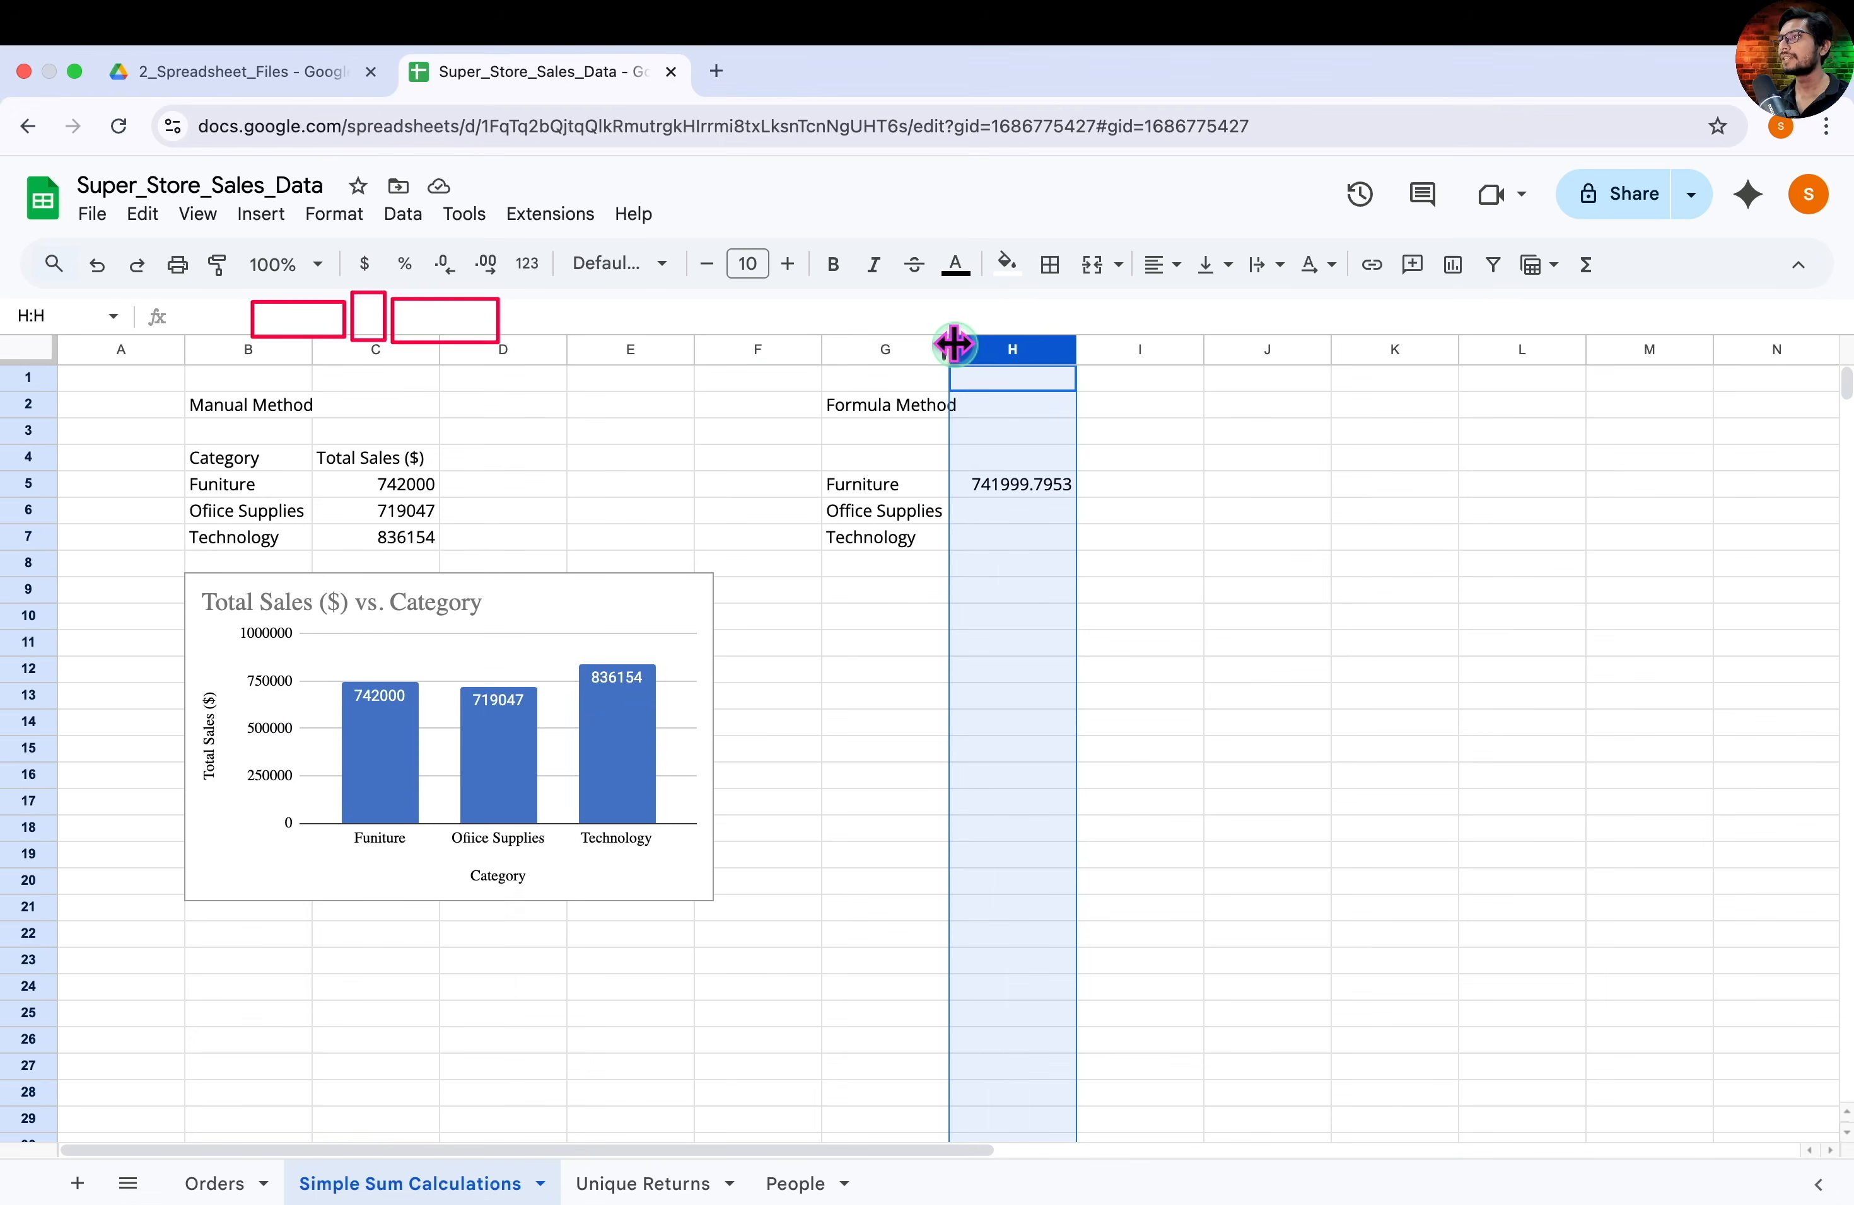
left_click(443, 278)
left_click(443, 278)
left_click(443, 278)
left_click(444, 278)
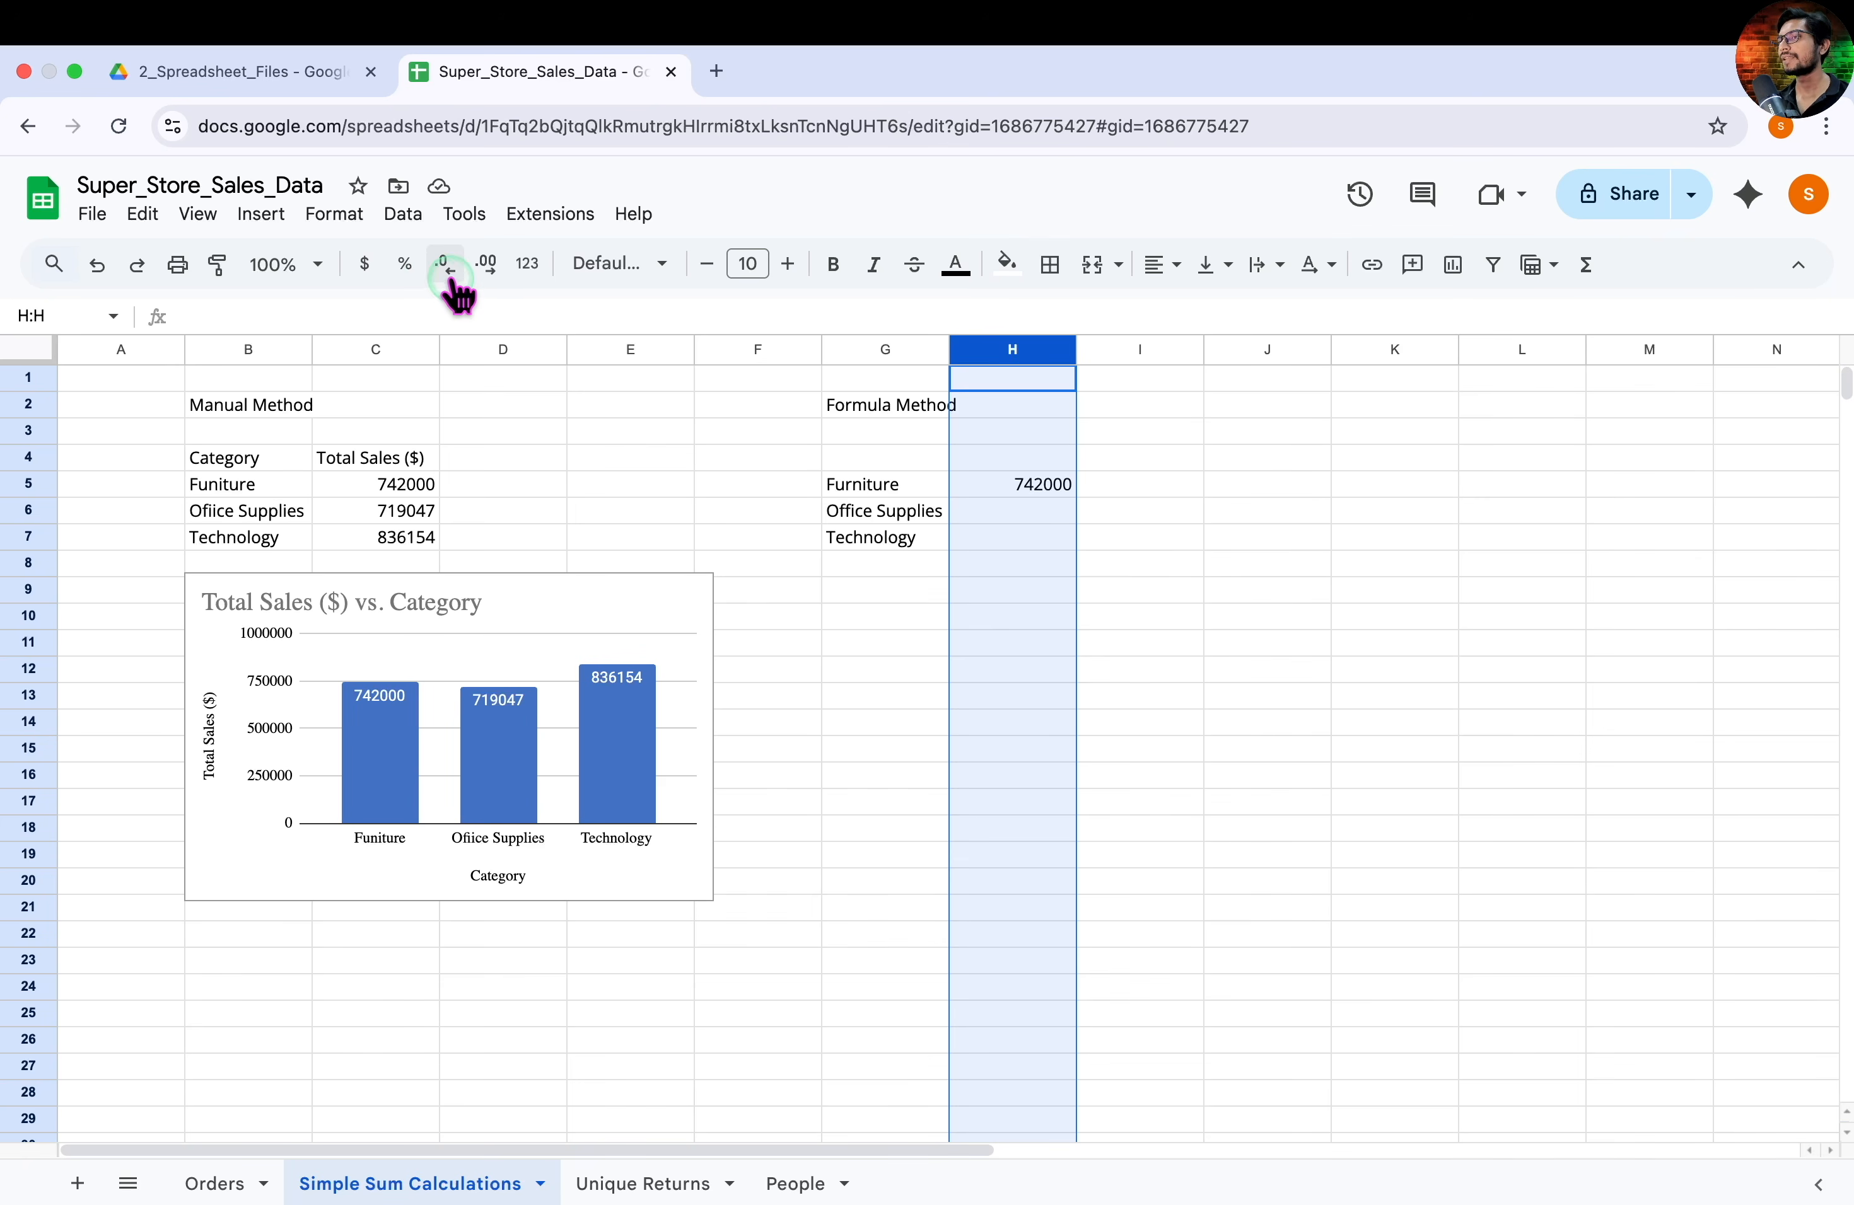
Compare C5 with H5, and fill the H5 formula down to H7 for the remaining categories
left_click(415, 493)
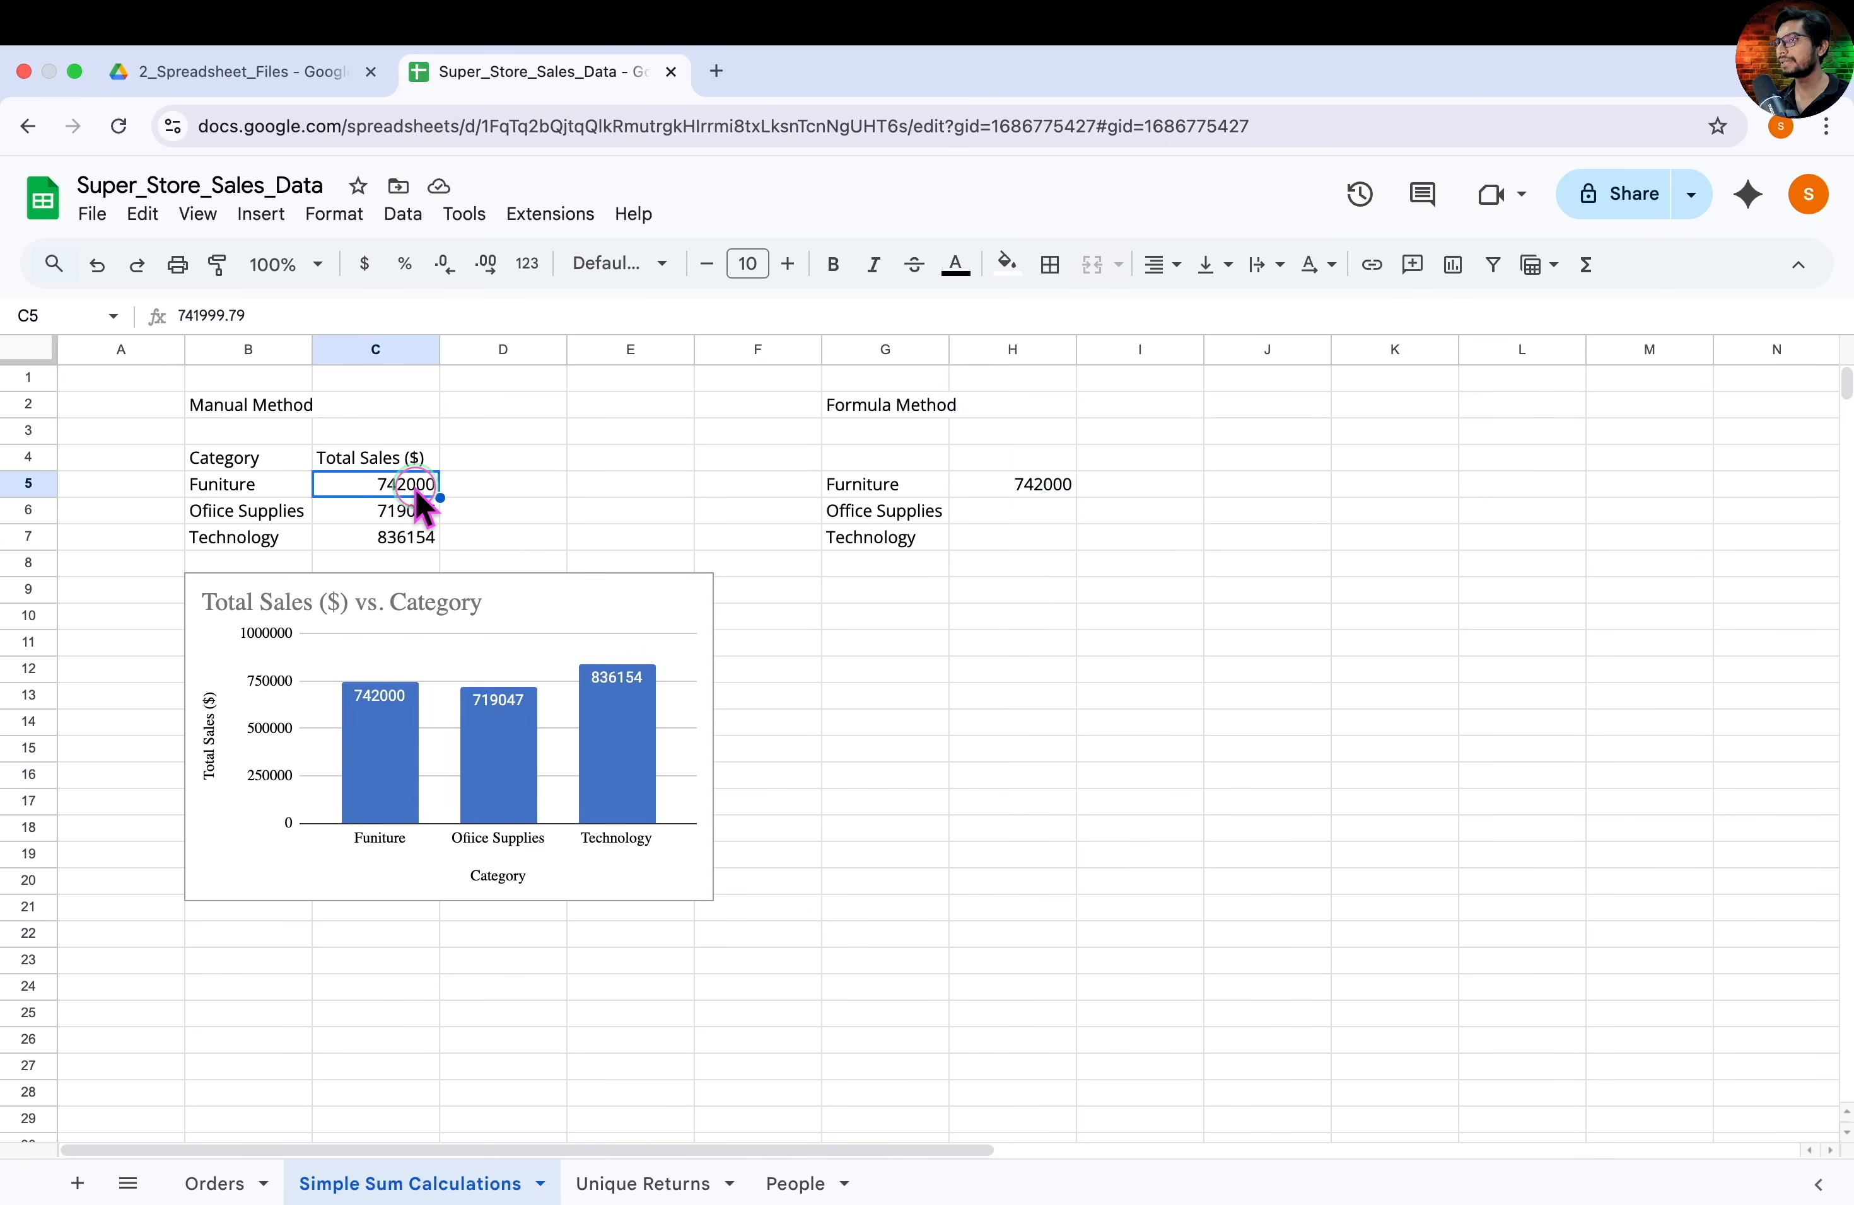
left_click(1056, 492)
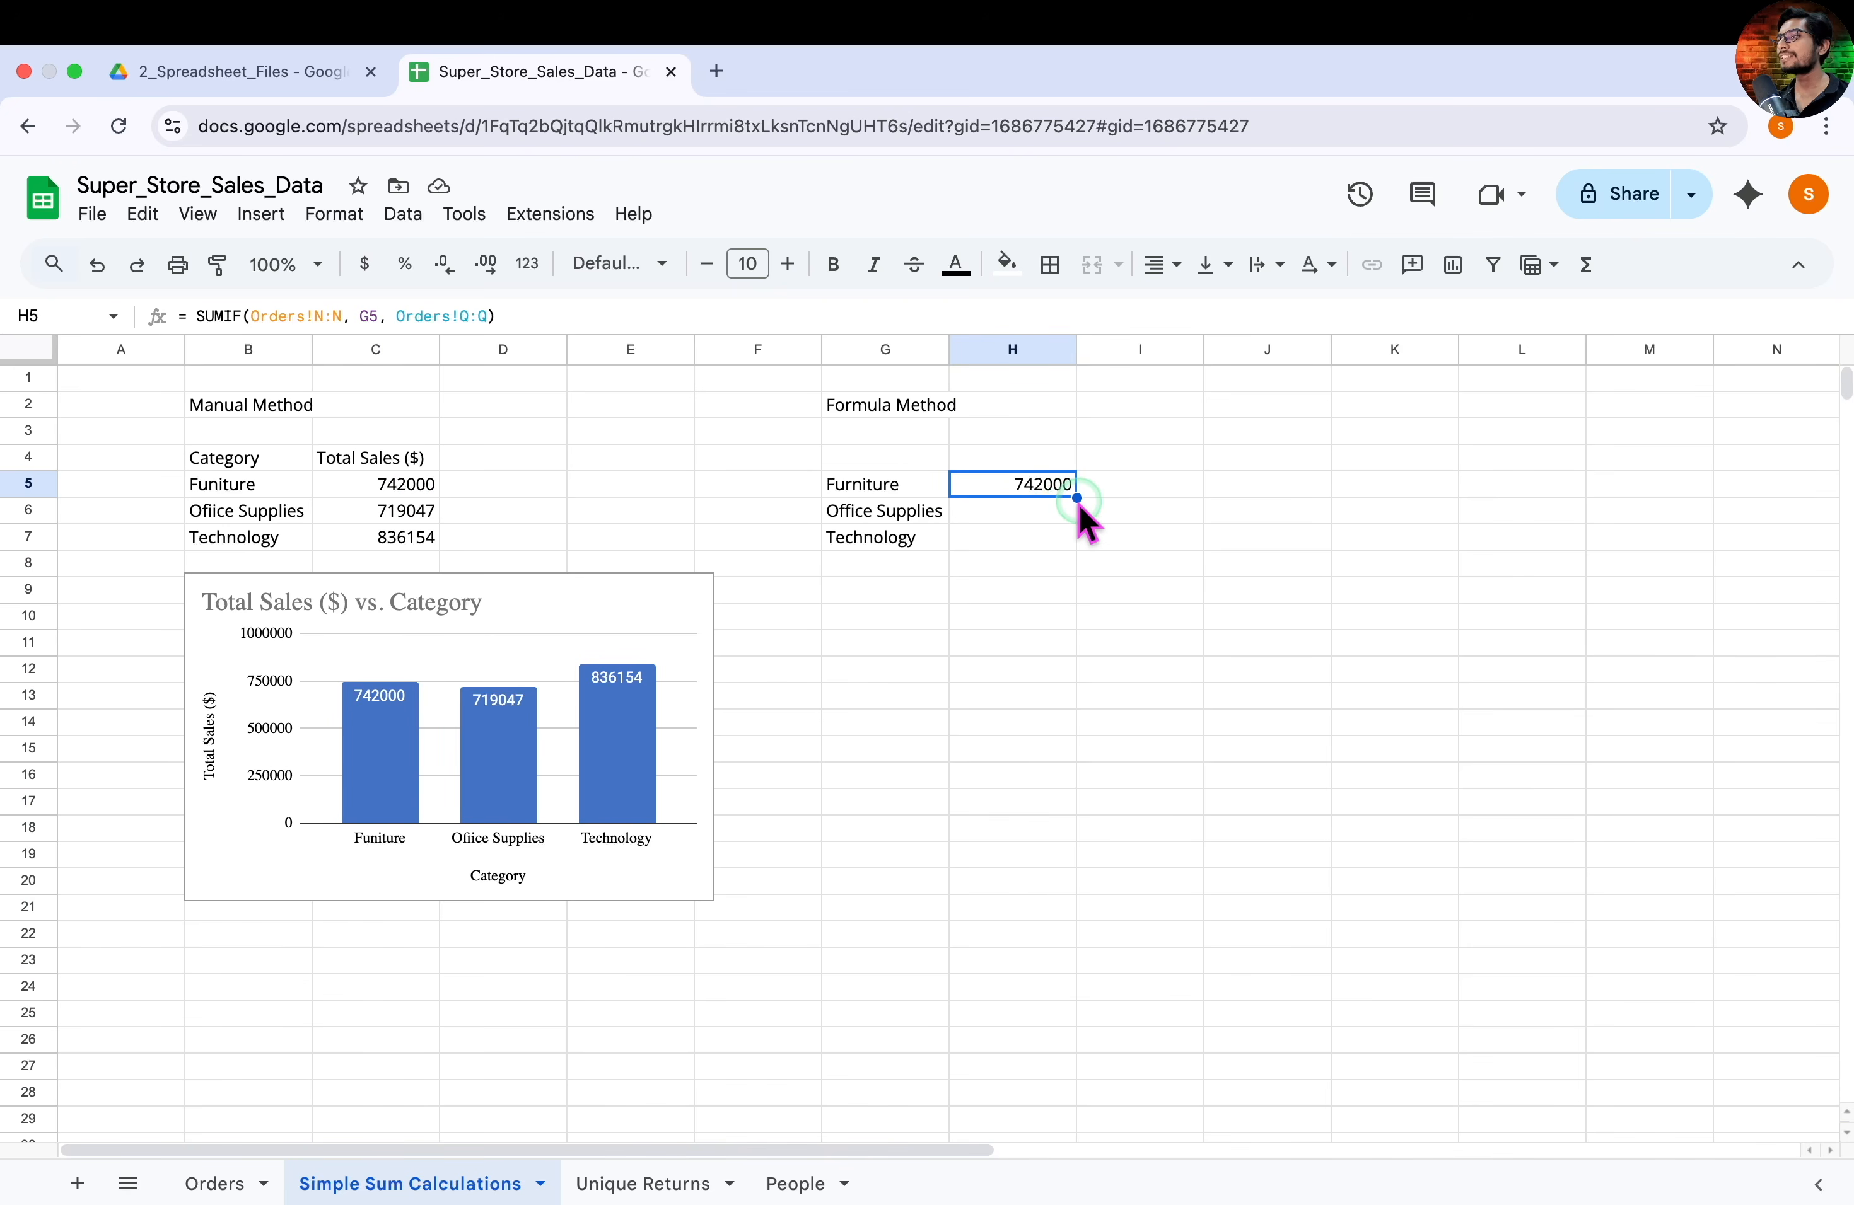
left_click_drag(1074, 495, 1085, 547)
key("ctrl+z")
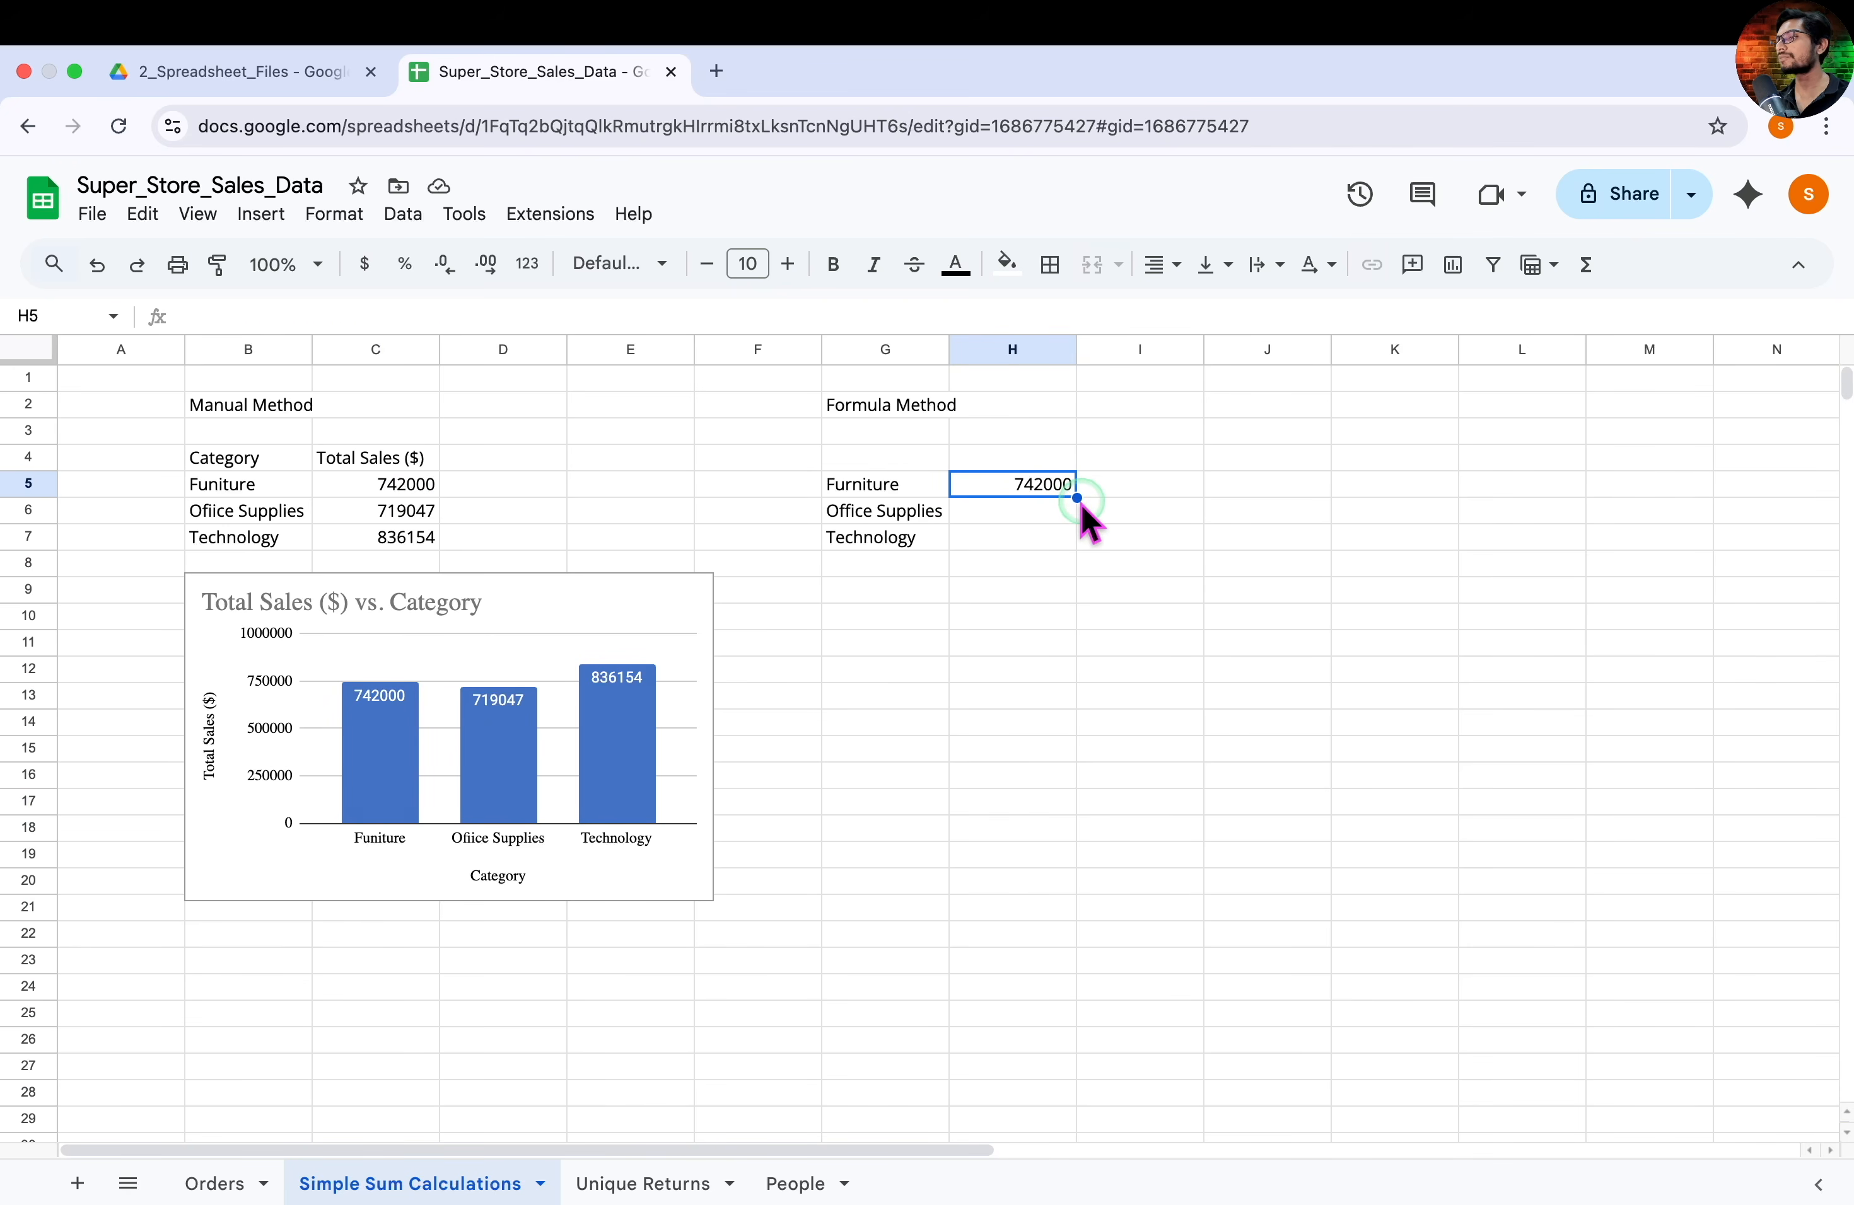
double_click(1076, 496)
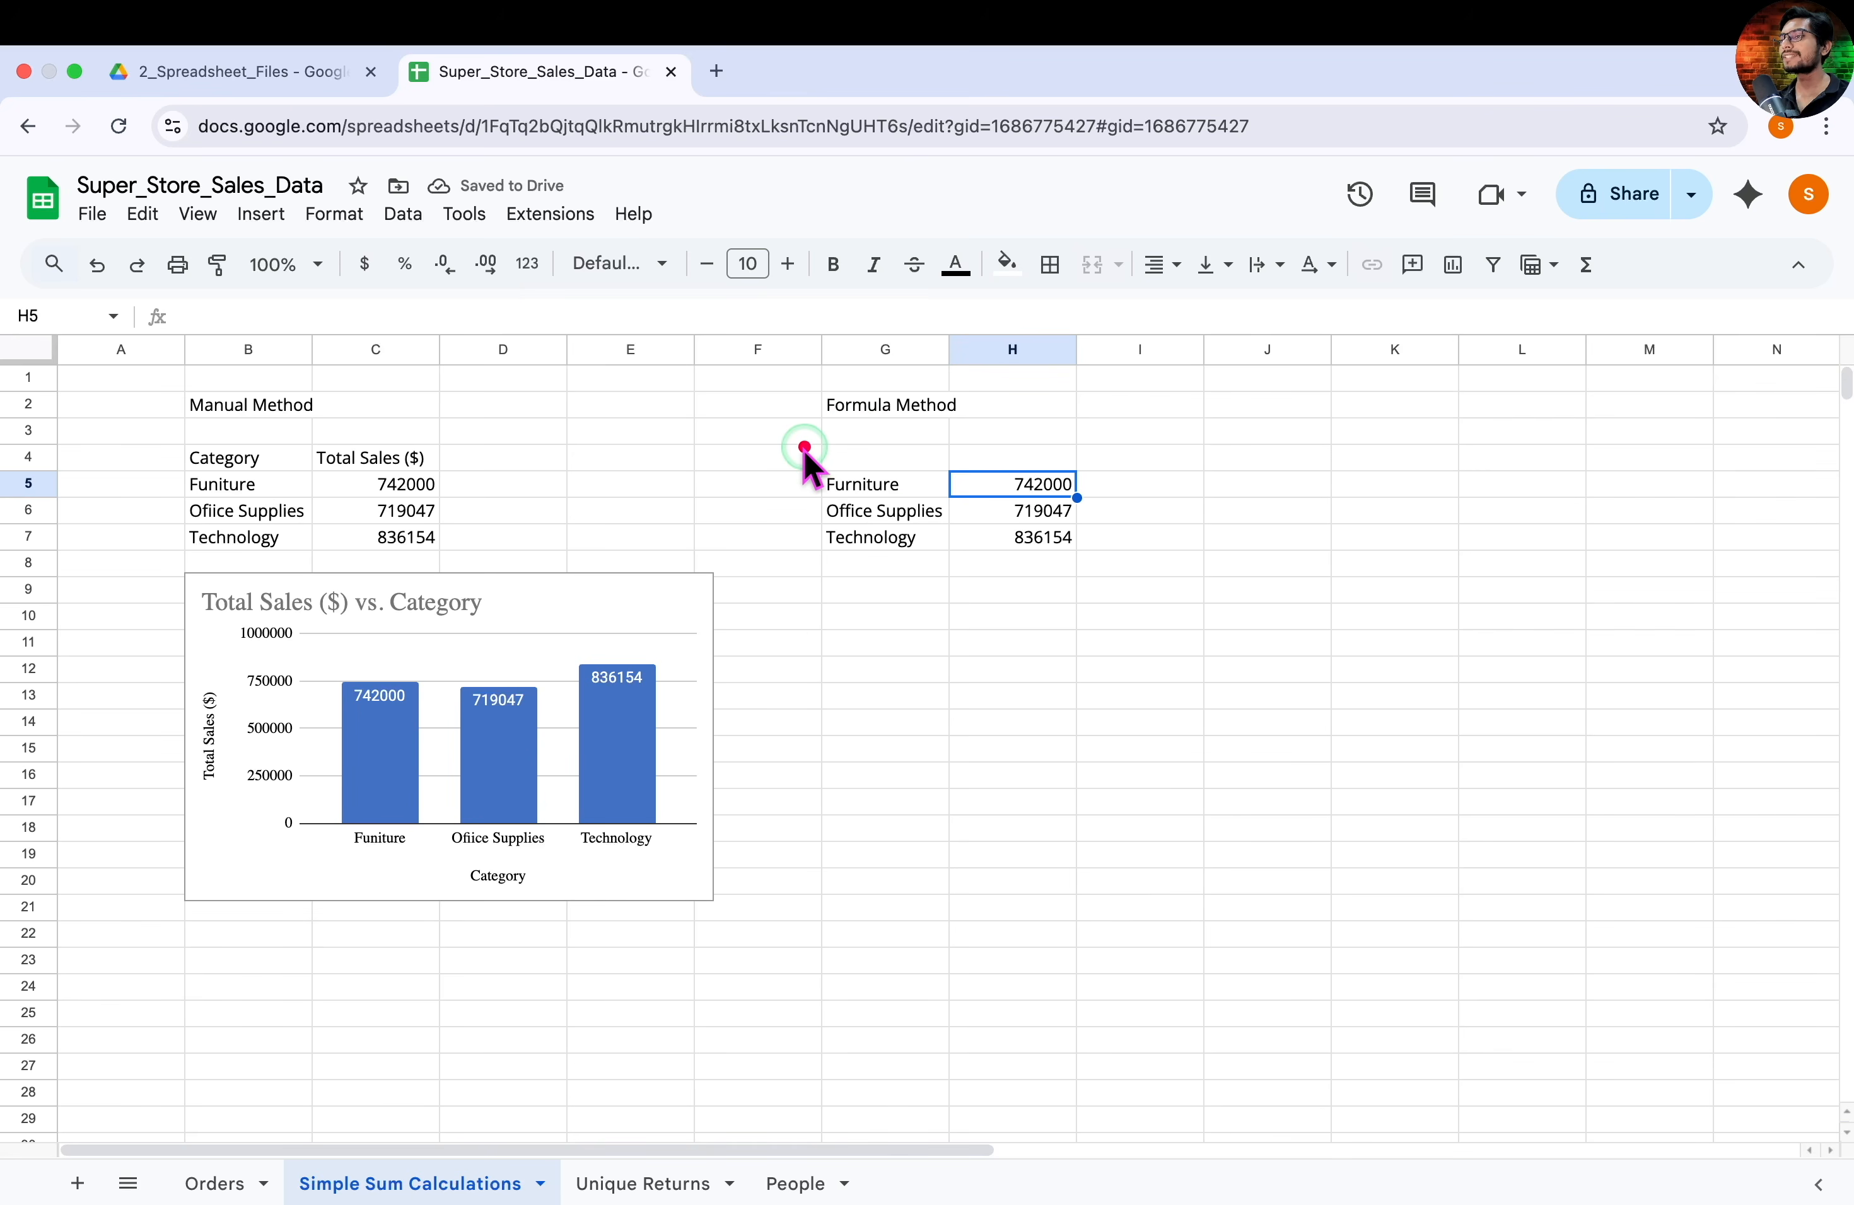
Copy the Category and Total Sales ($) headers from B4:C4 to G4:H4 above the formula results
left_click_drag(804, 442, 1104, 472)
left_click_drag(172, 438, 456, 475)
left_click(272, 457)
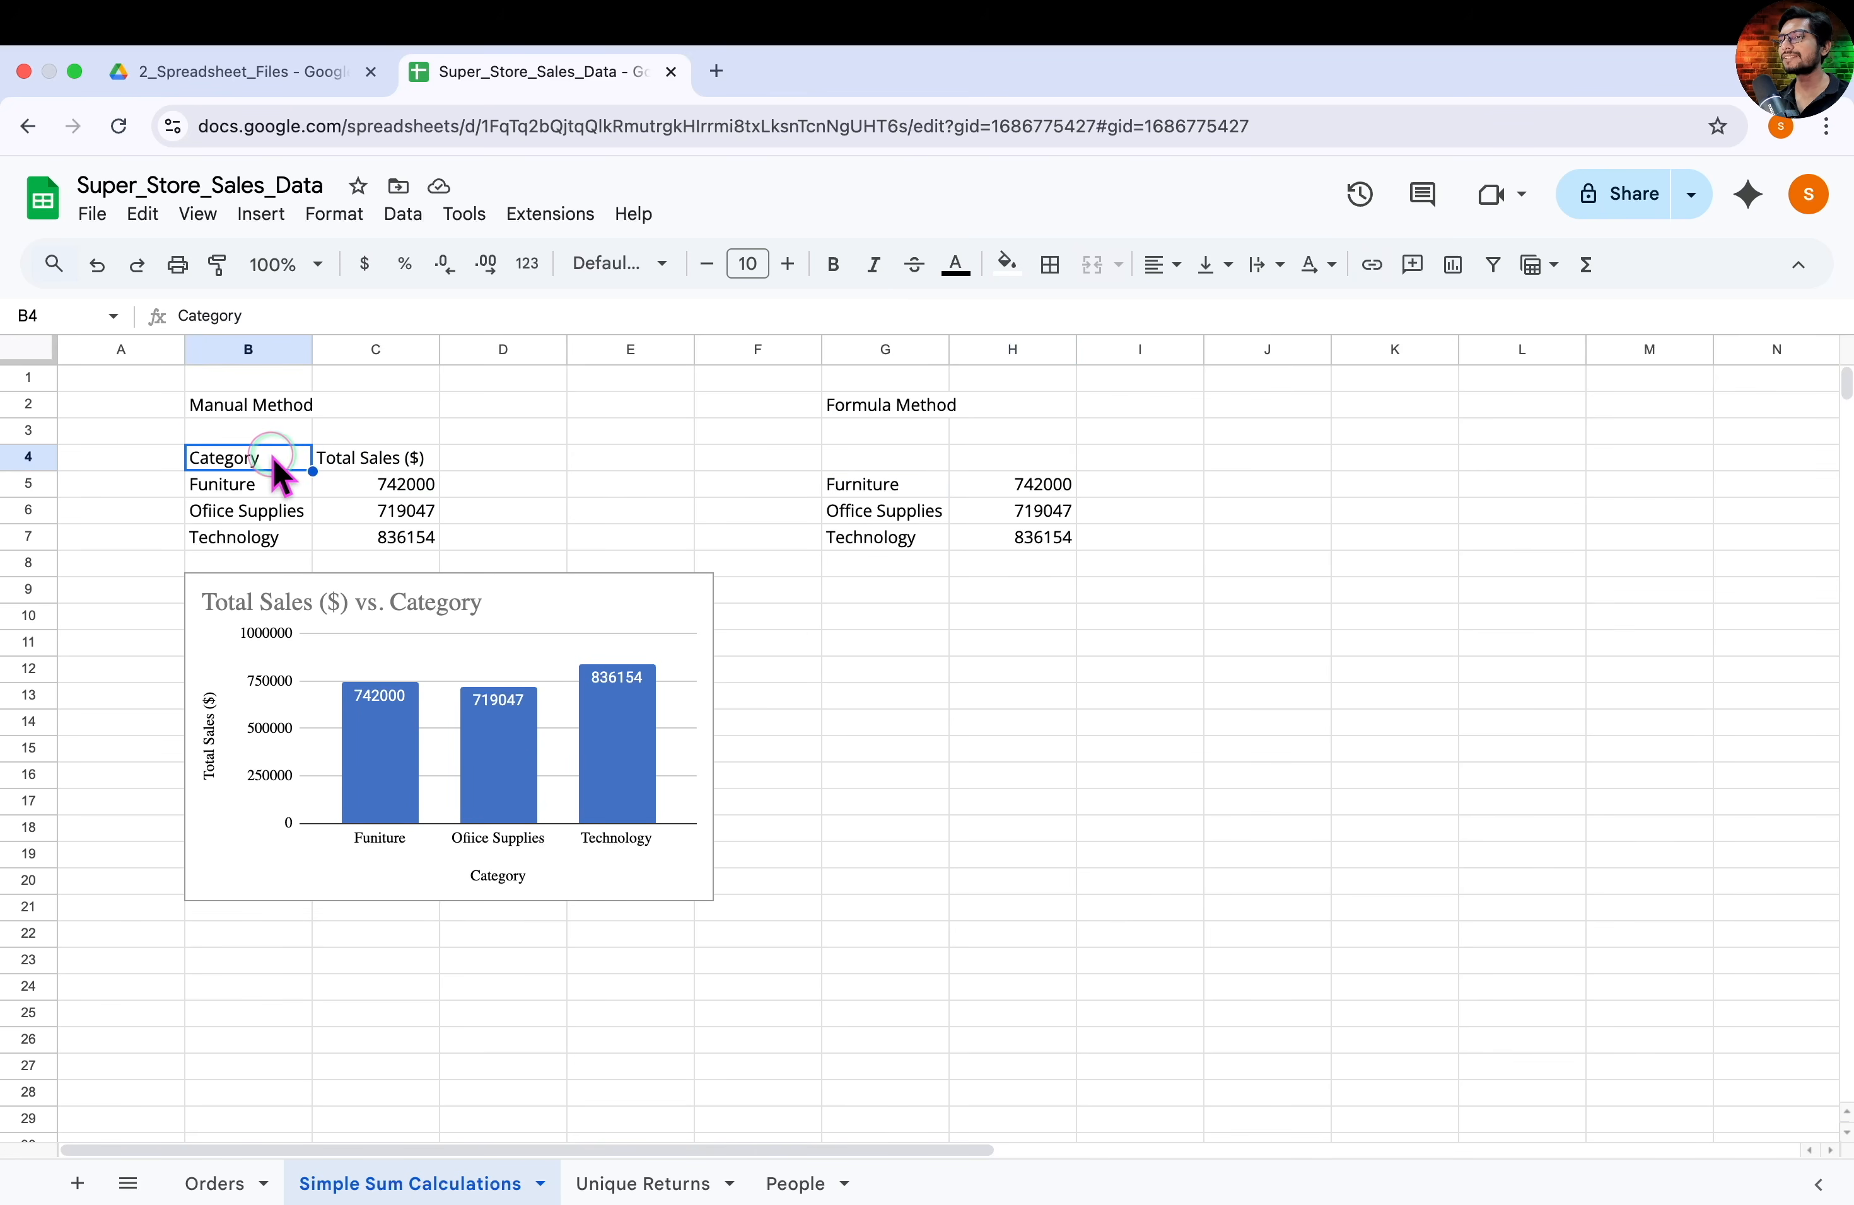
left_click_drag(278, 467, 368, 461)
key("ctrl+c")
left_click(866, 458)
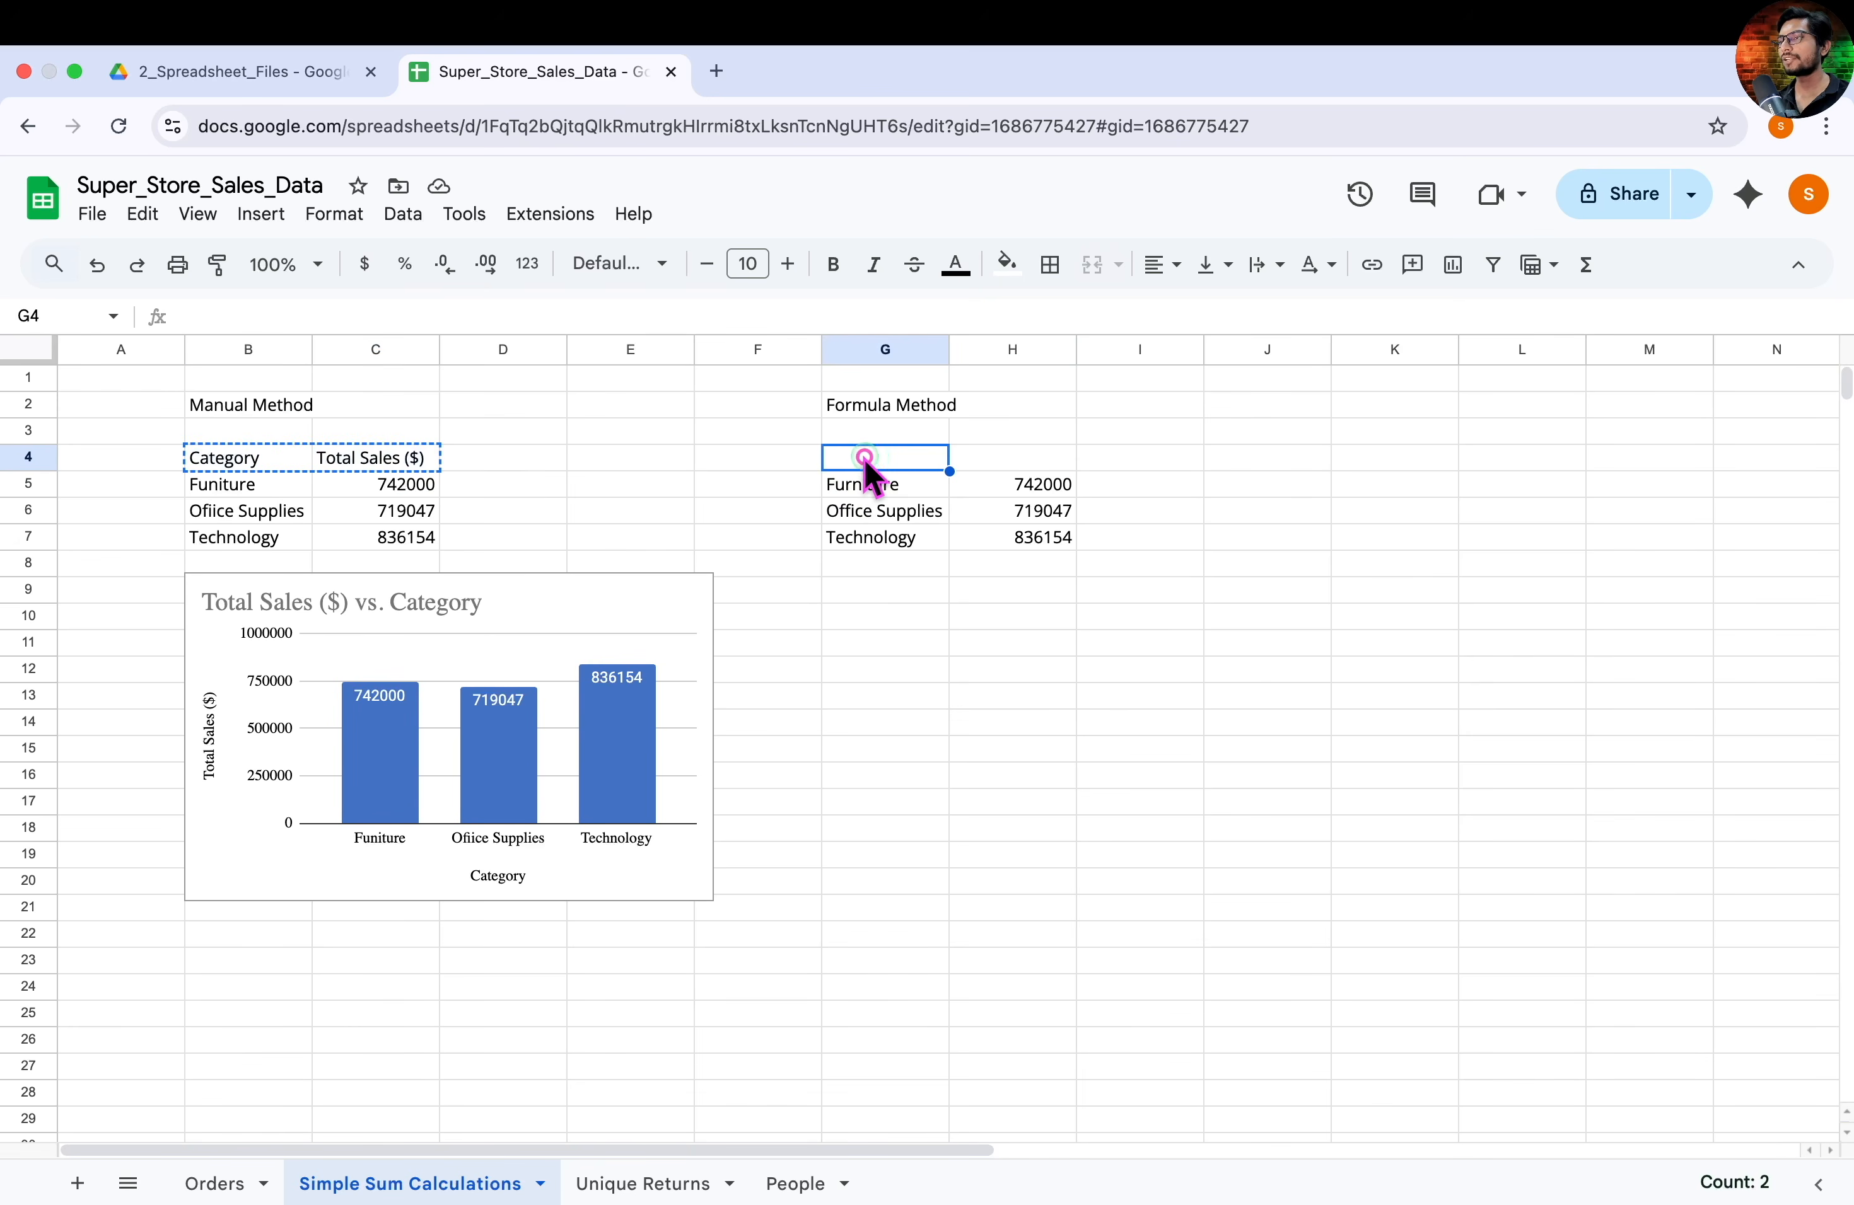
key("ctrl+v")
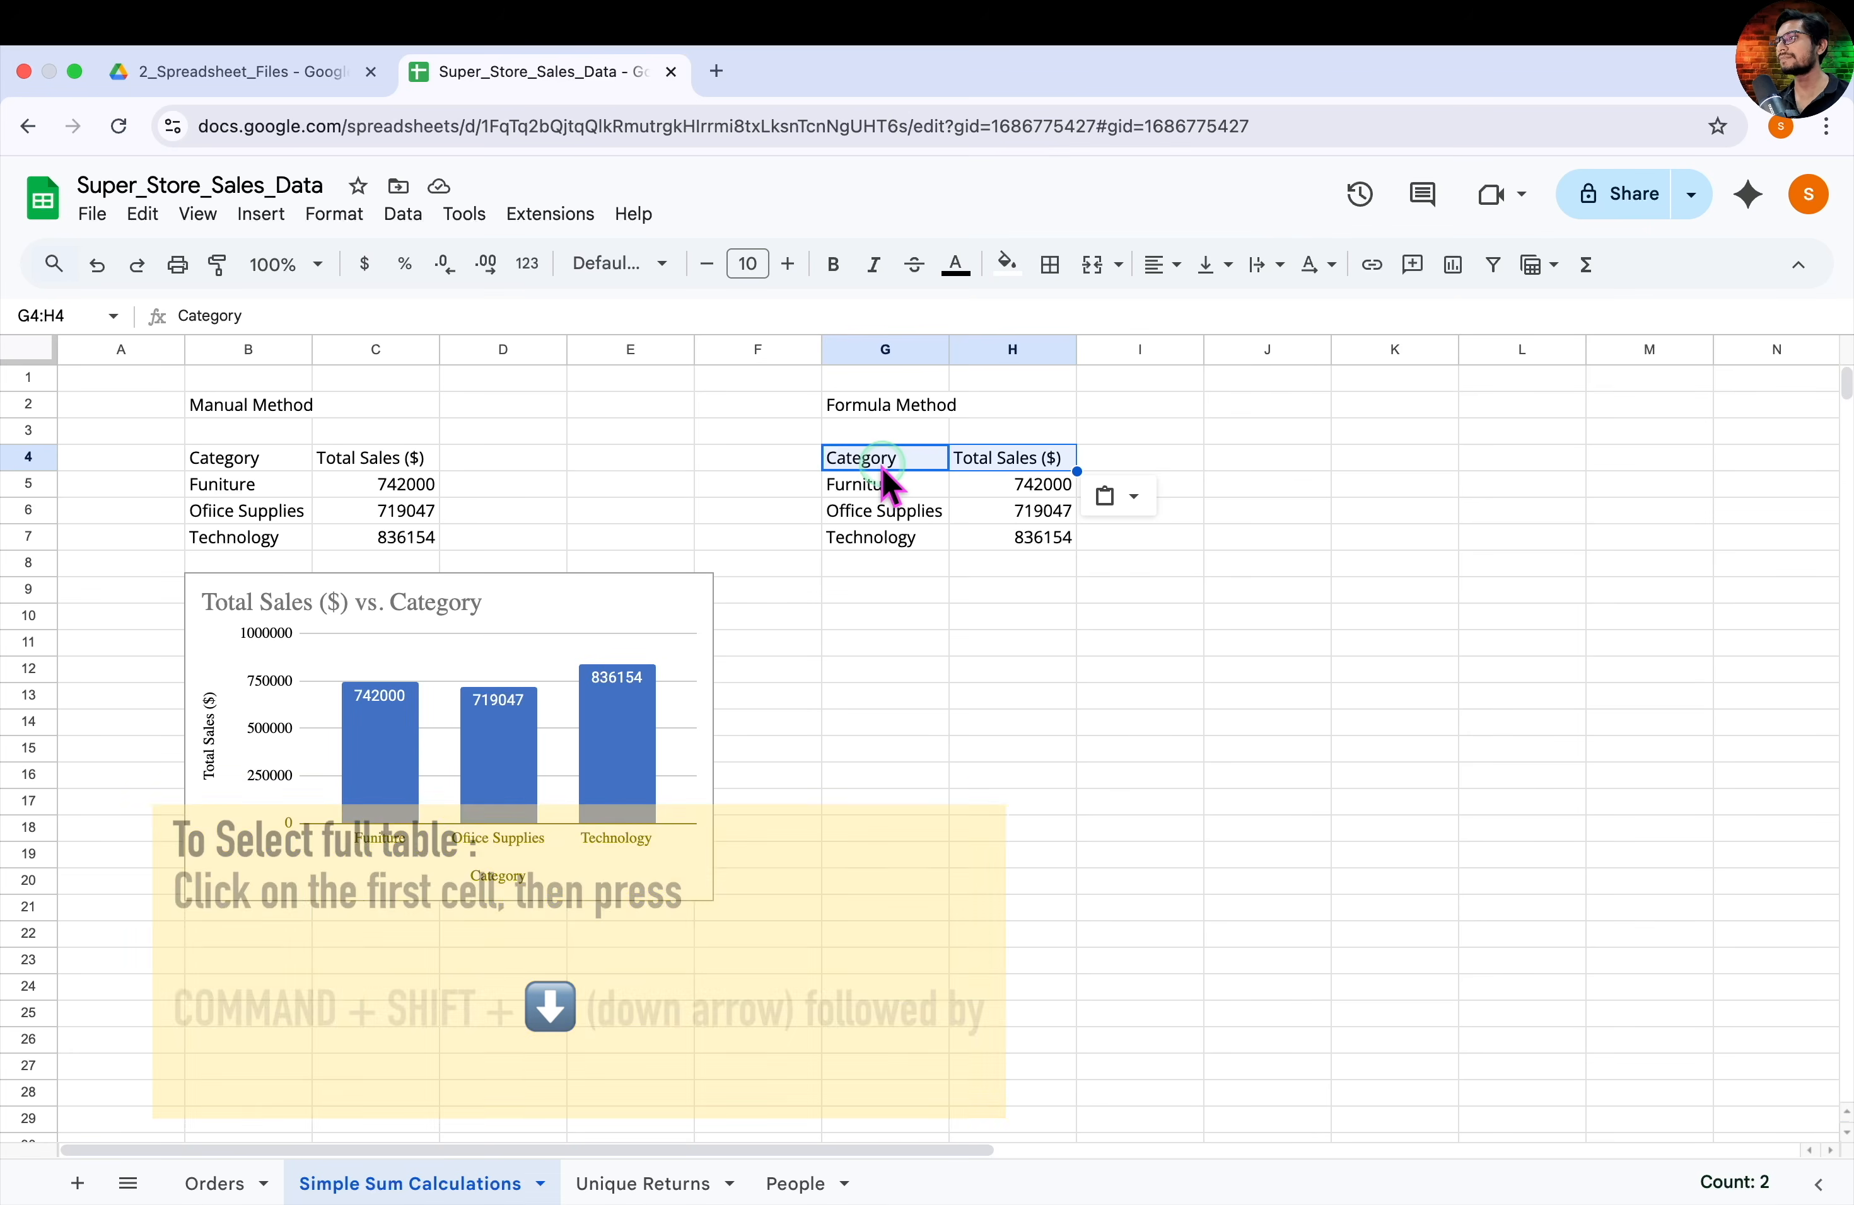
Insert a column chart of the Formula Method table G4:H7
left_click(882, 464)
key("super+shift+Down")
key("super+shift+Right")
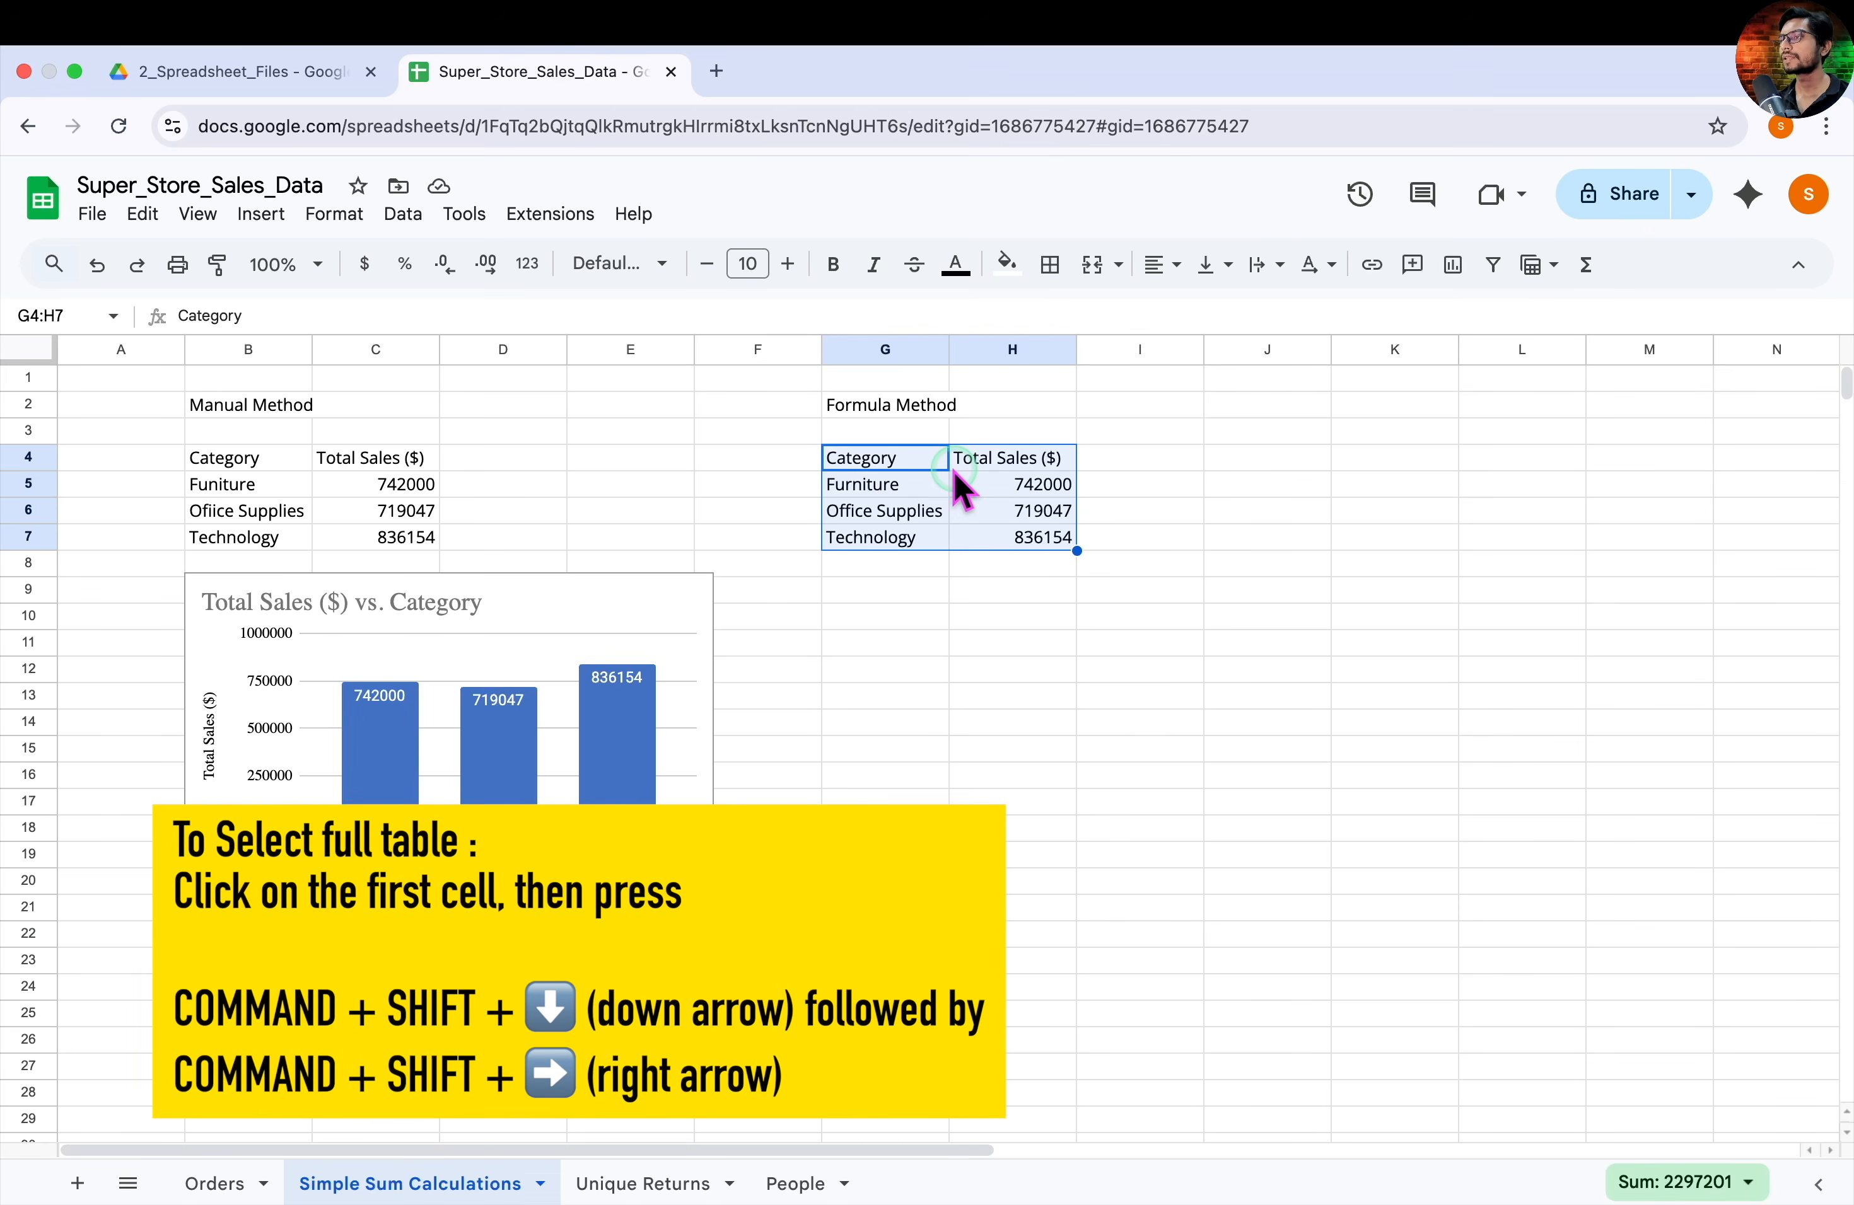
left_click(260, 214)
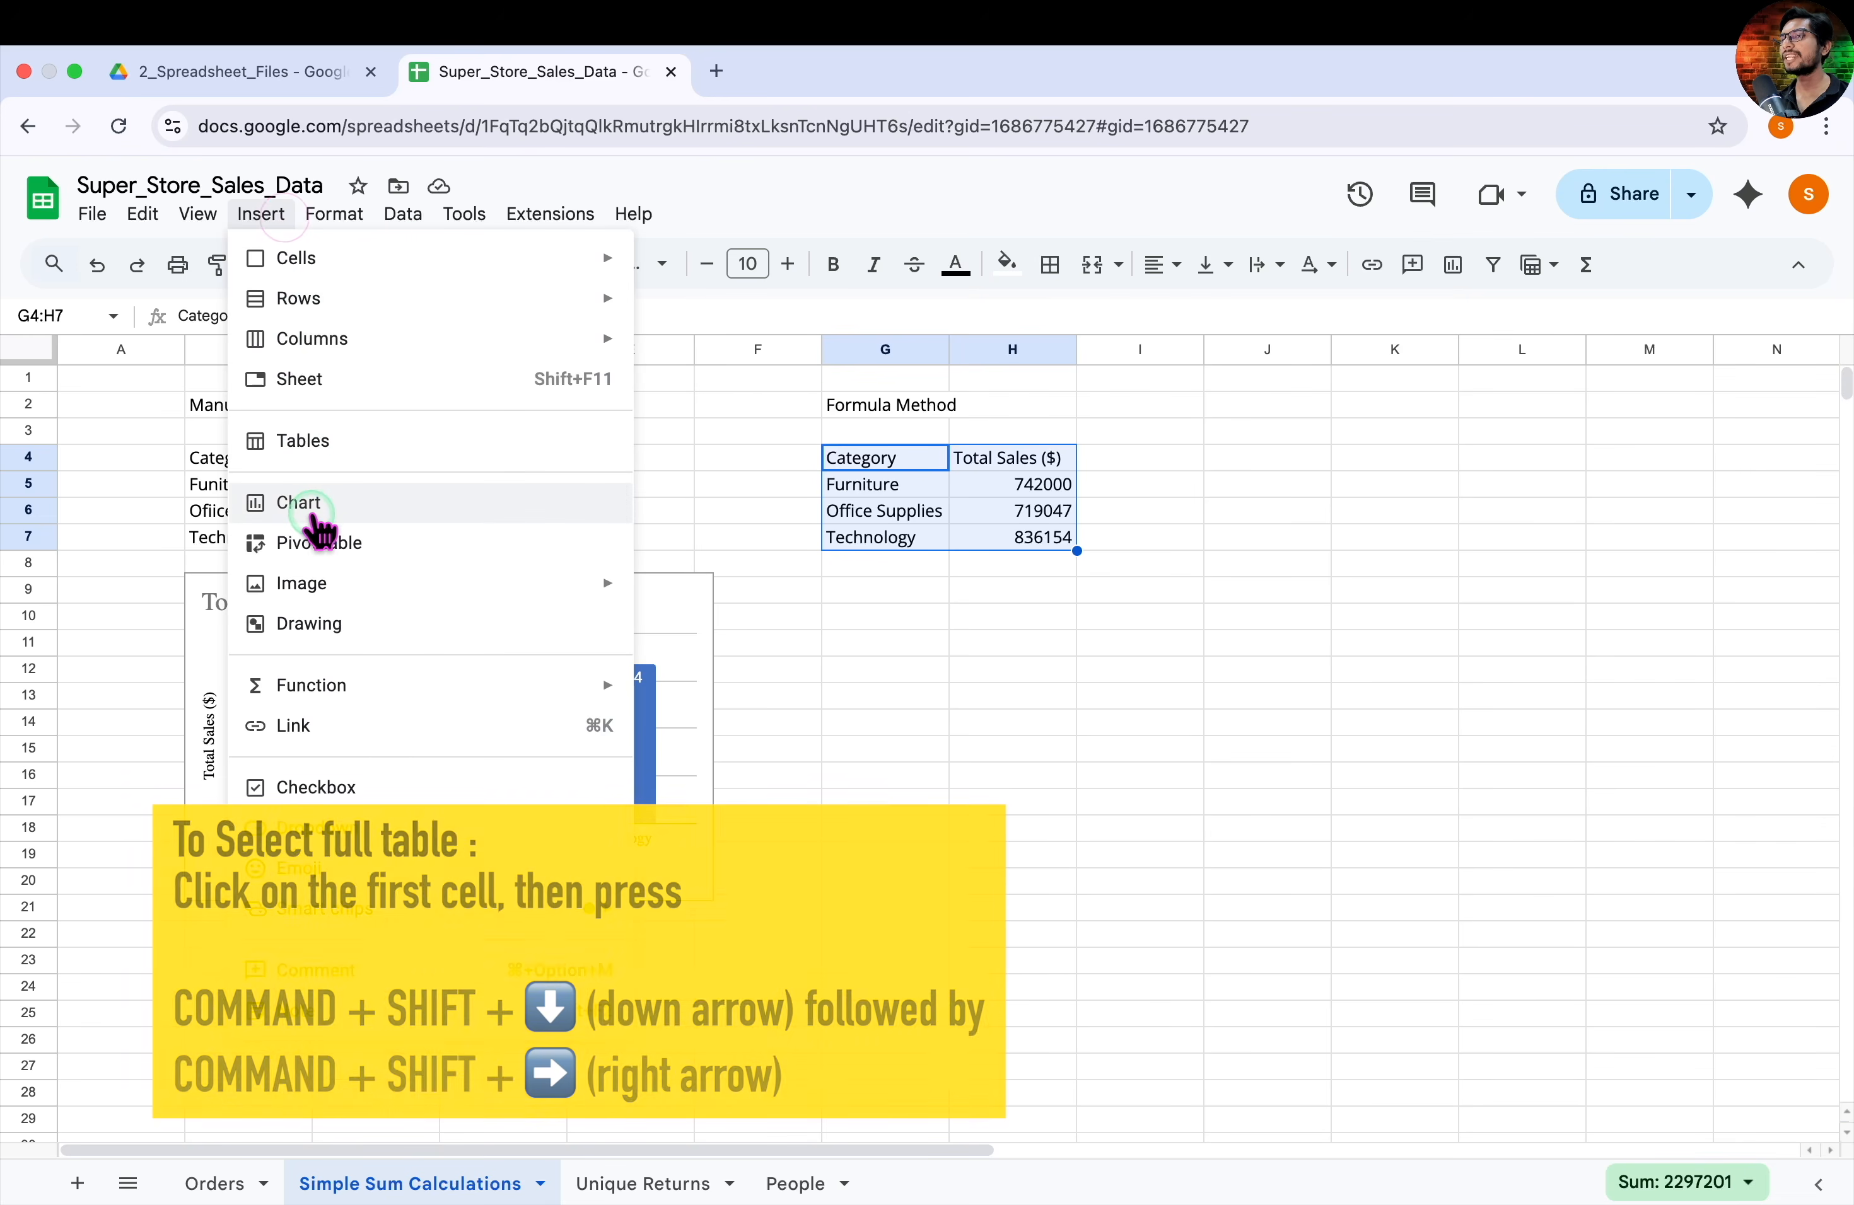
left_click(322, 513)
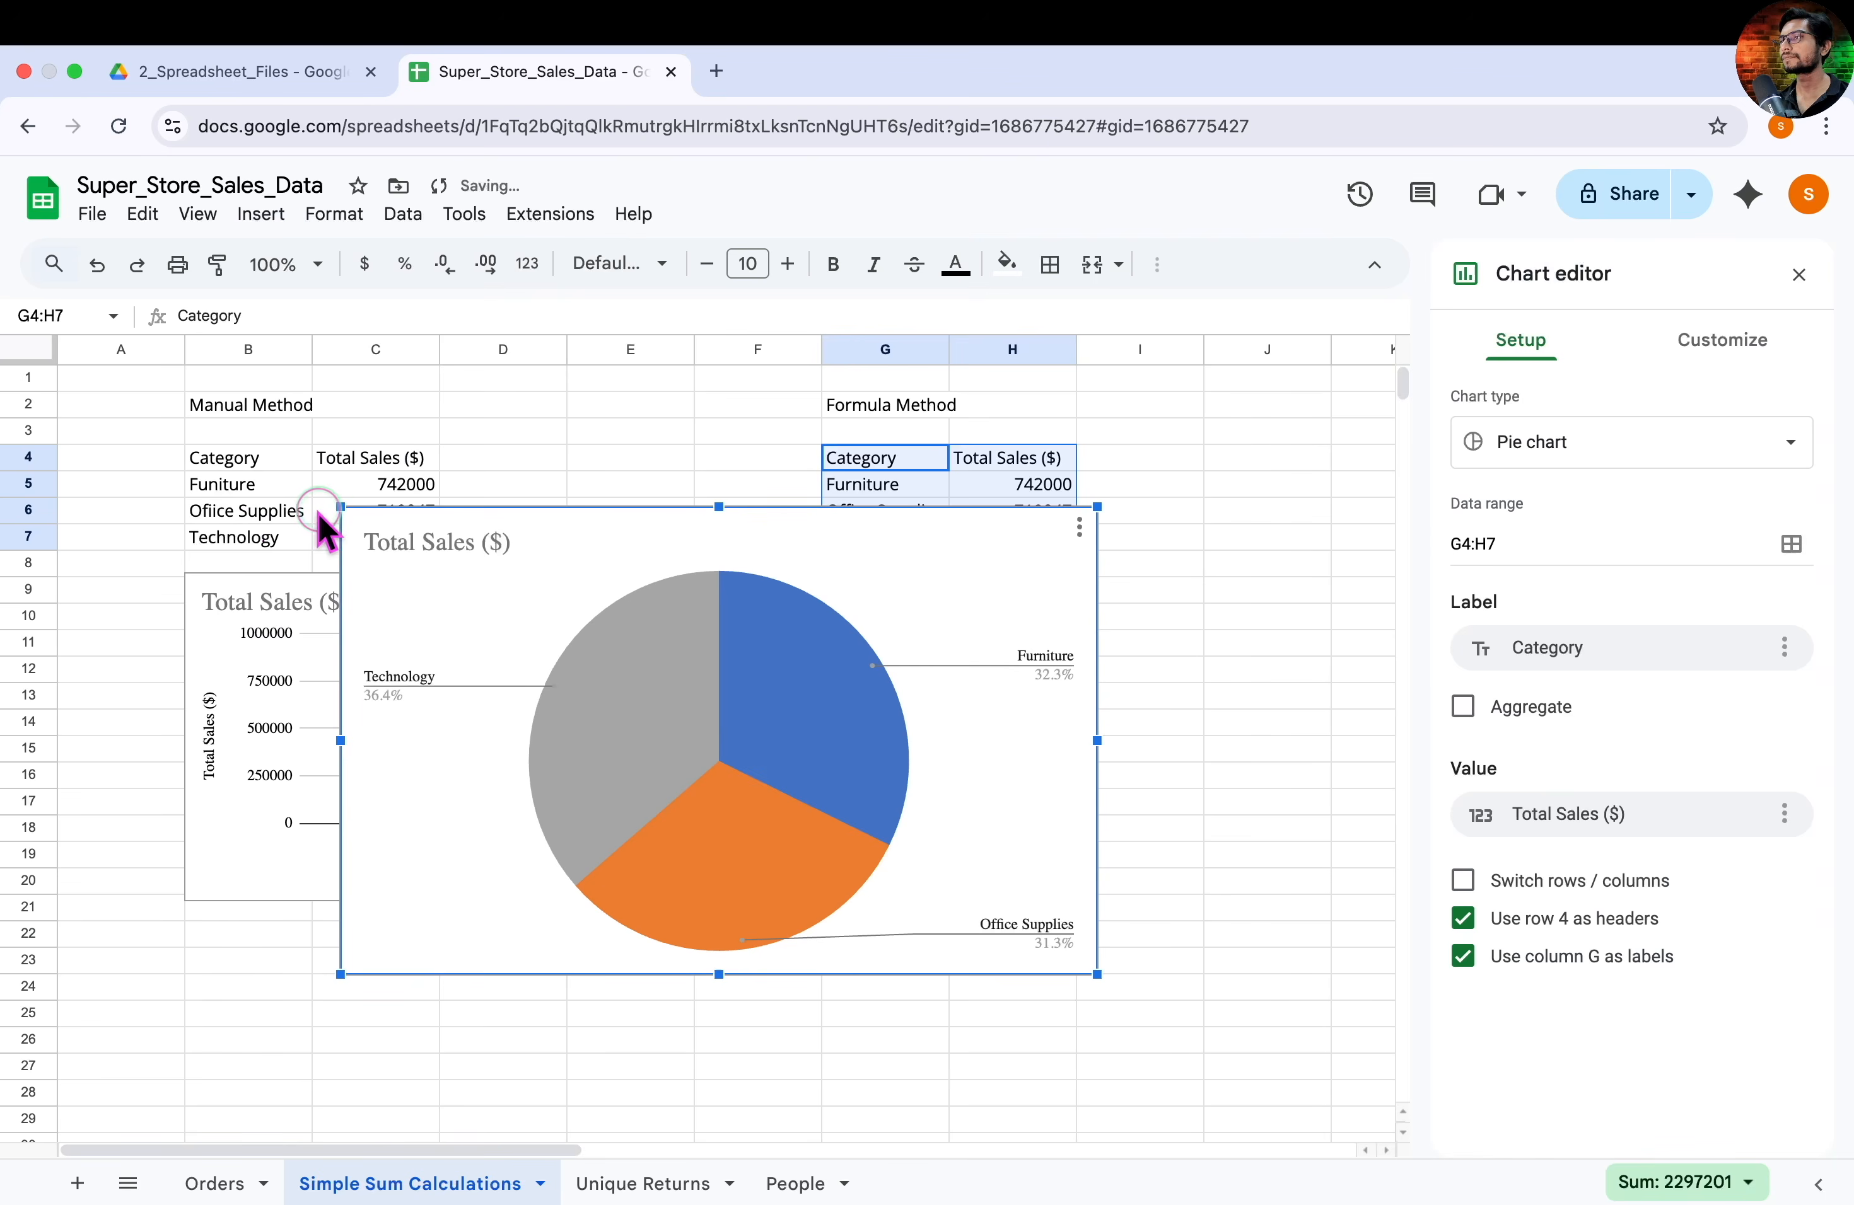
left_click(1770, 455)
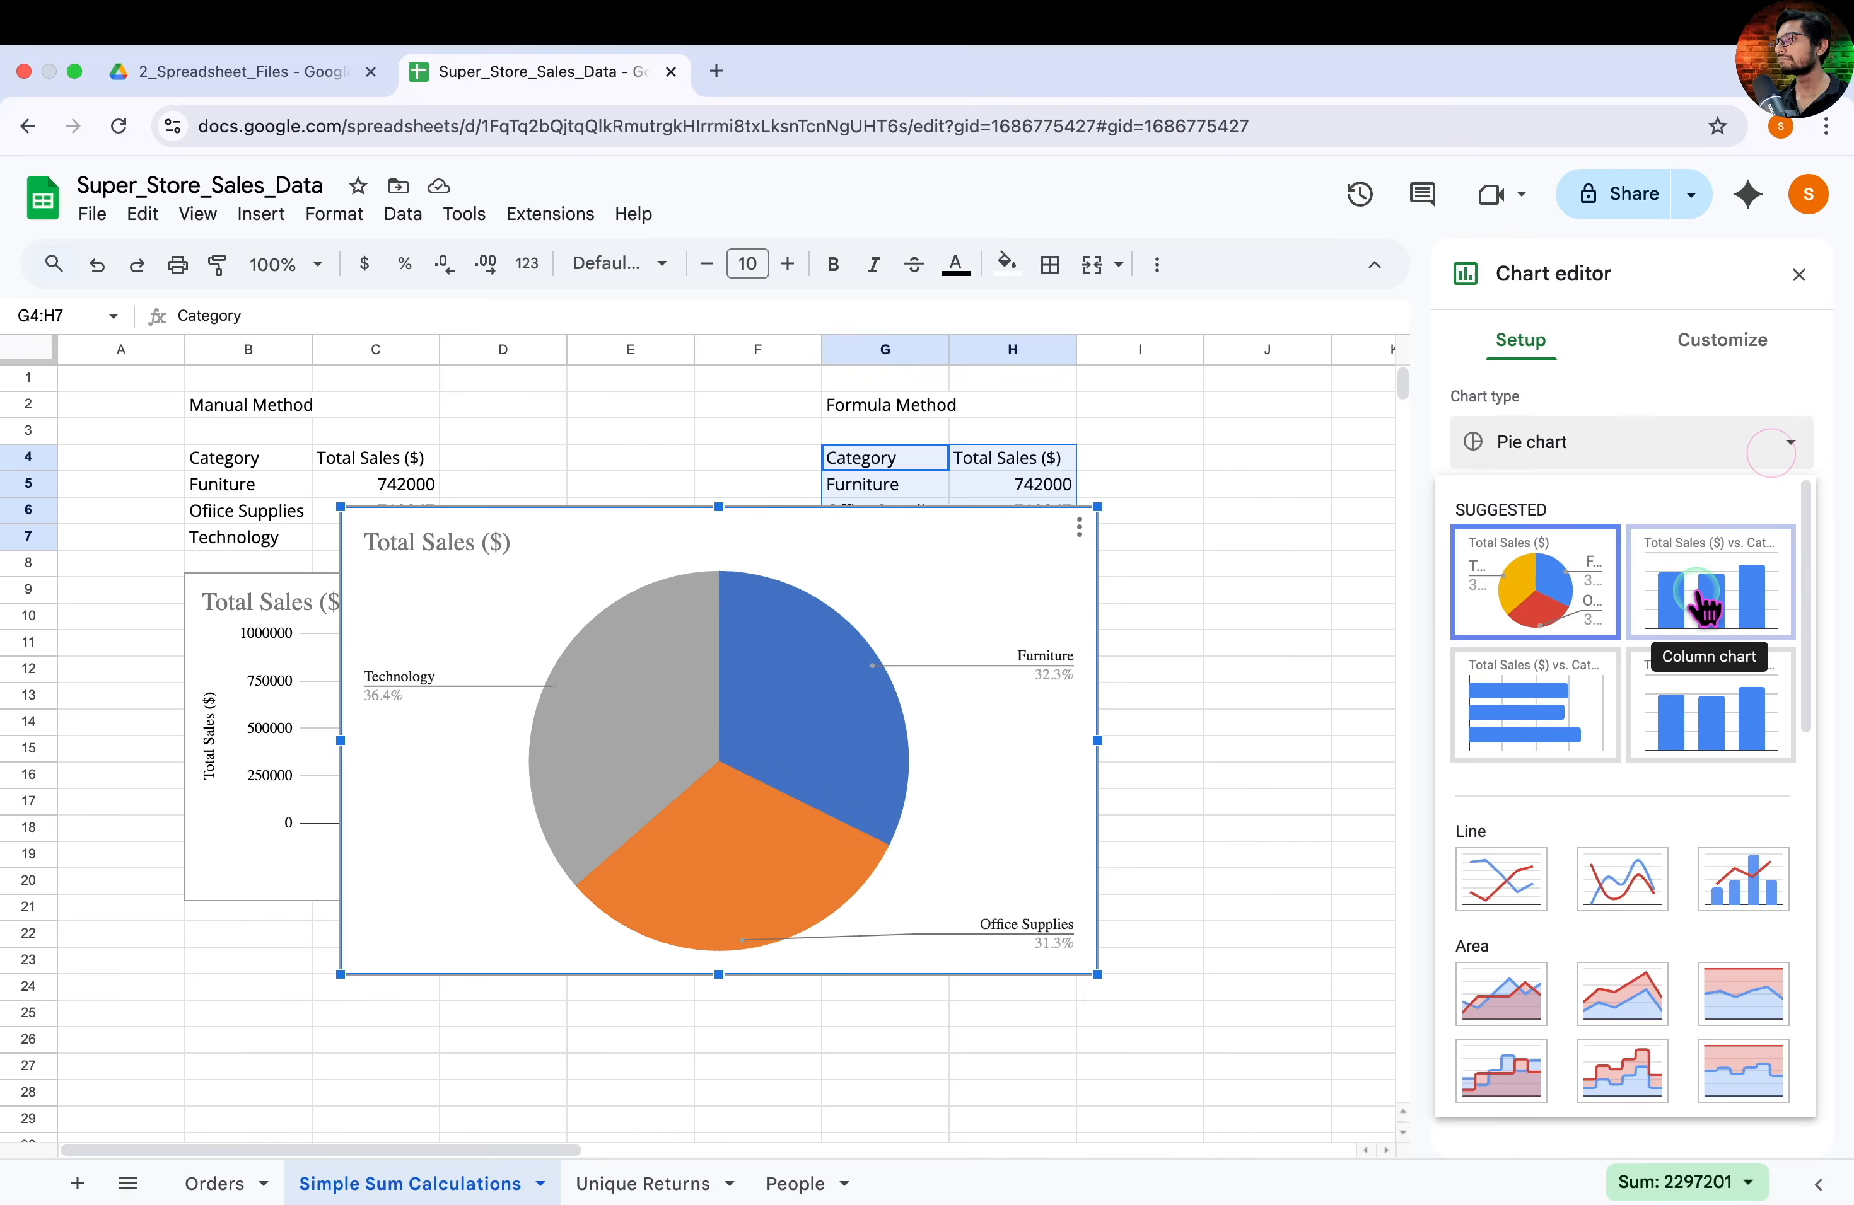
left_click(1695, 593)
Turn on data labels for the column series of the new chart
left_click(1724, 356)
left_click(1488, 562)
left_click(1655, 800)
scroll(1605, 877, "down", 3)
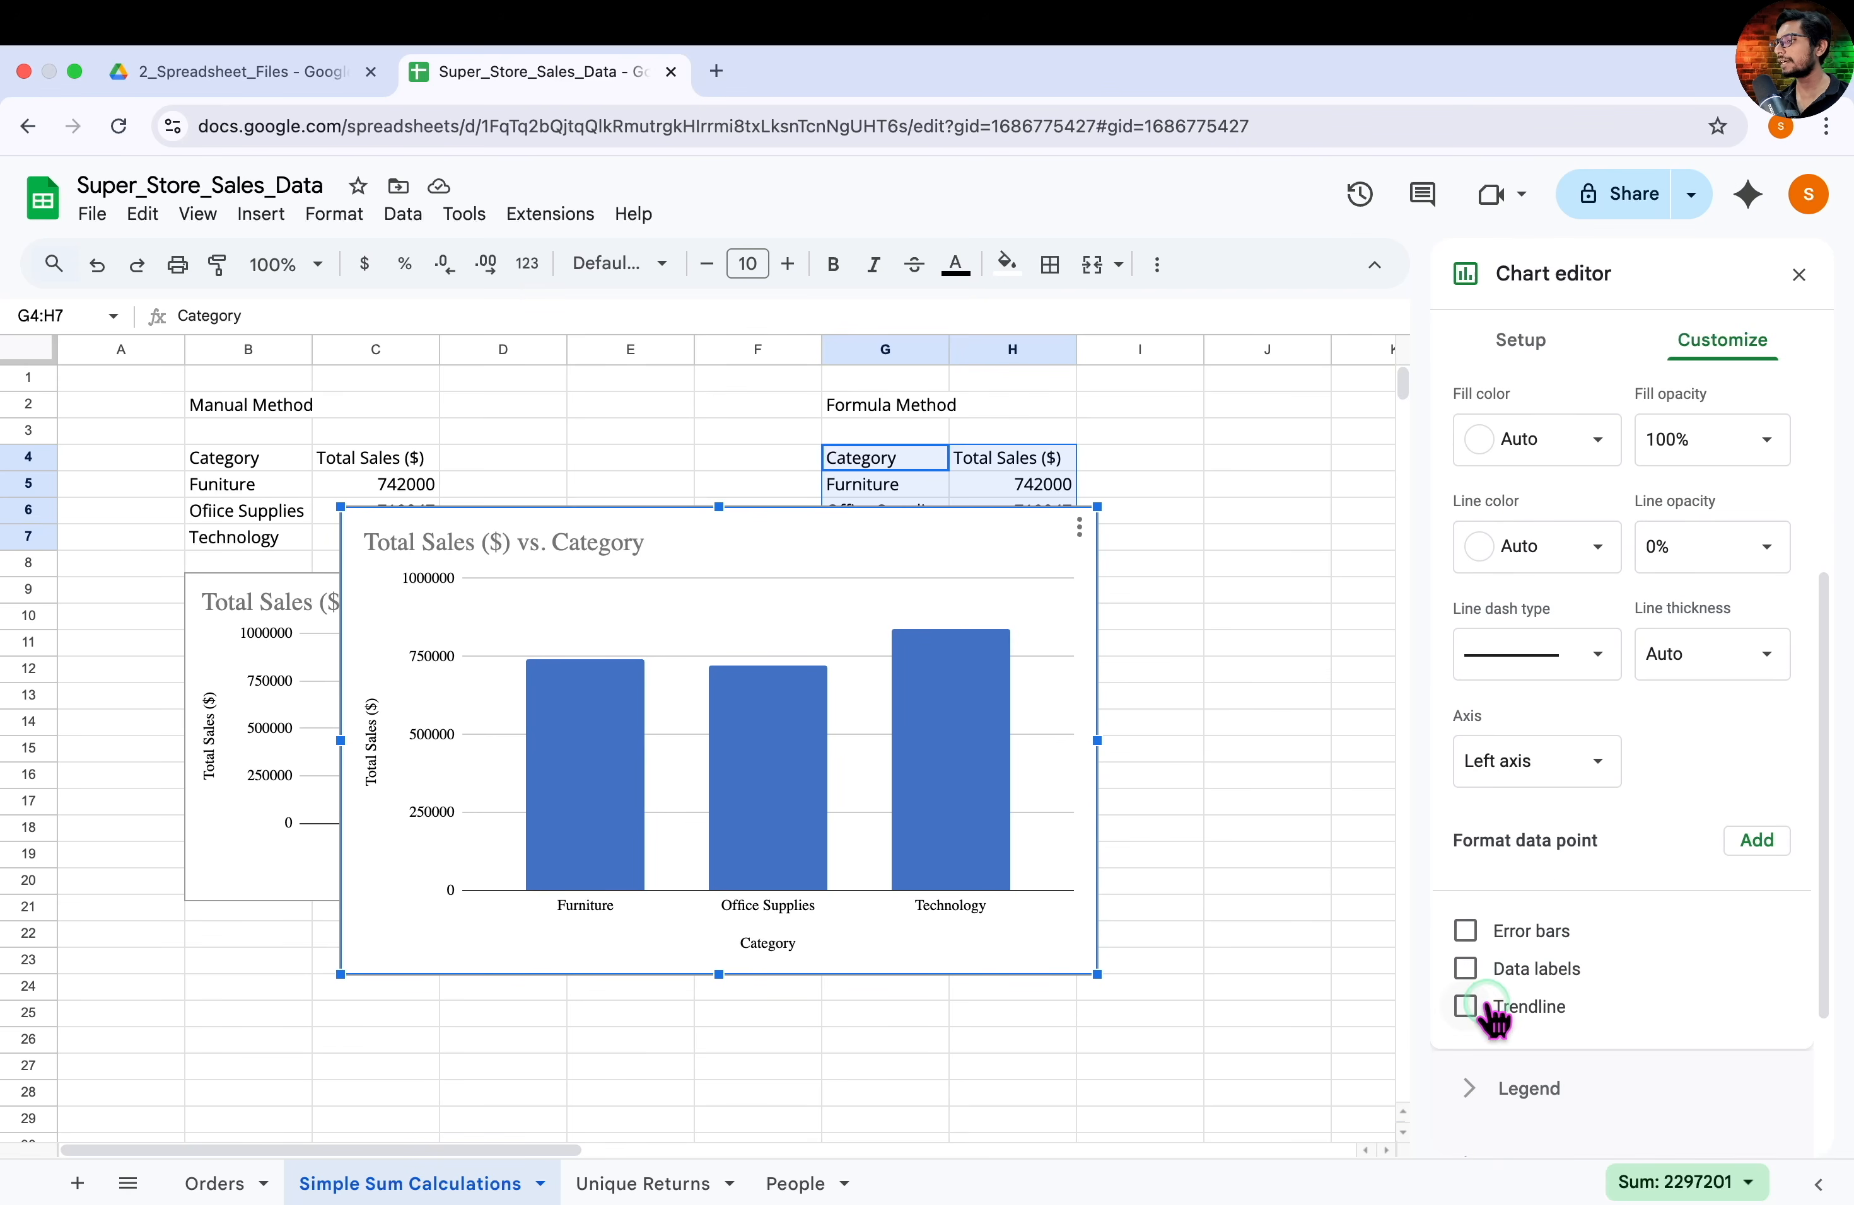
left_click(1466, 971)
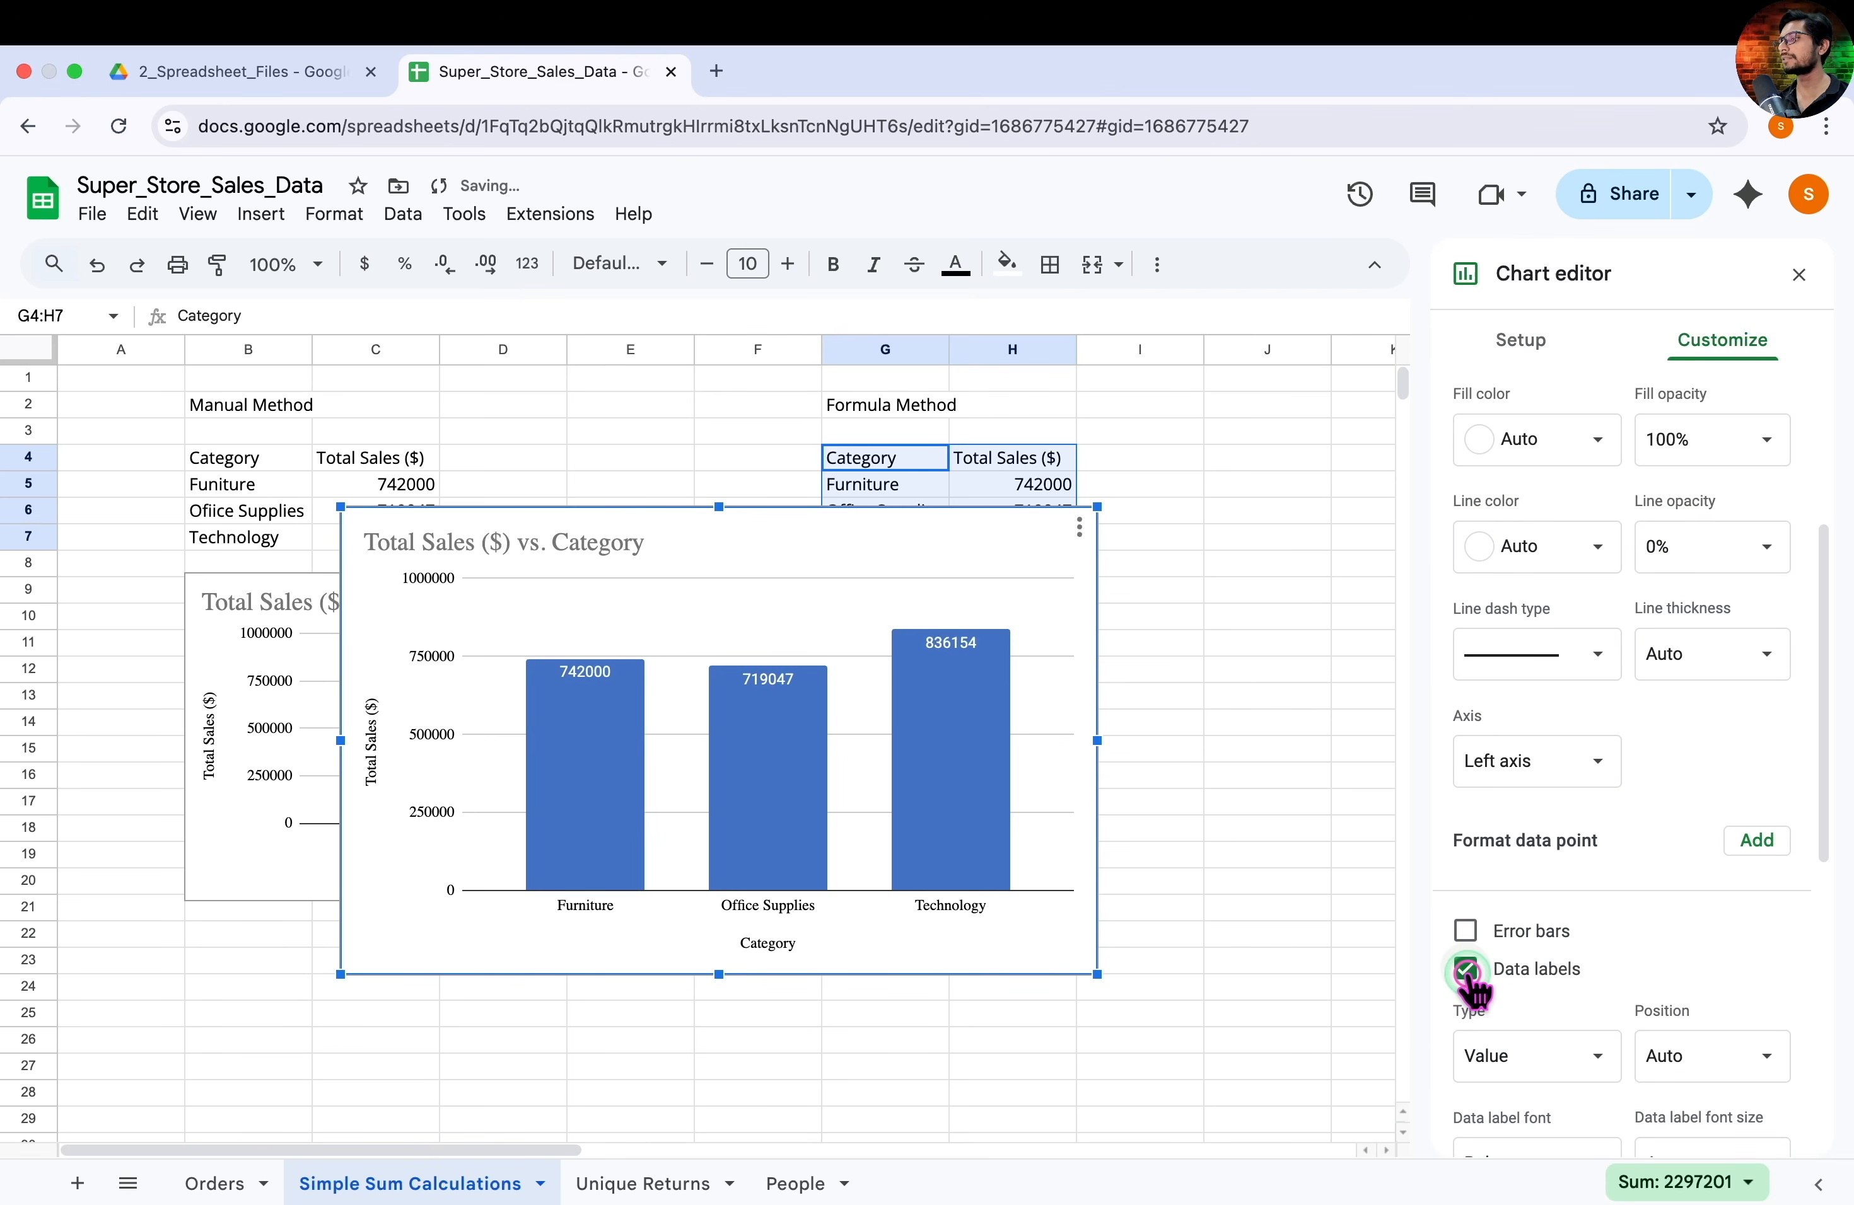
Shrink the new chart and place it directly below the Formula Method table, and make column F narrower
left_click(1099, 502, "shift")
left_click_drag(1099, 506, 849, 662)
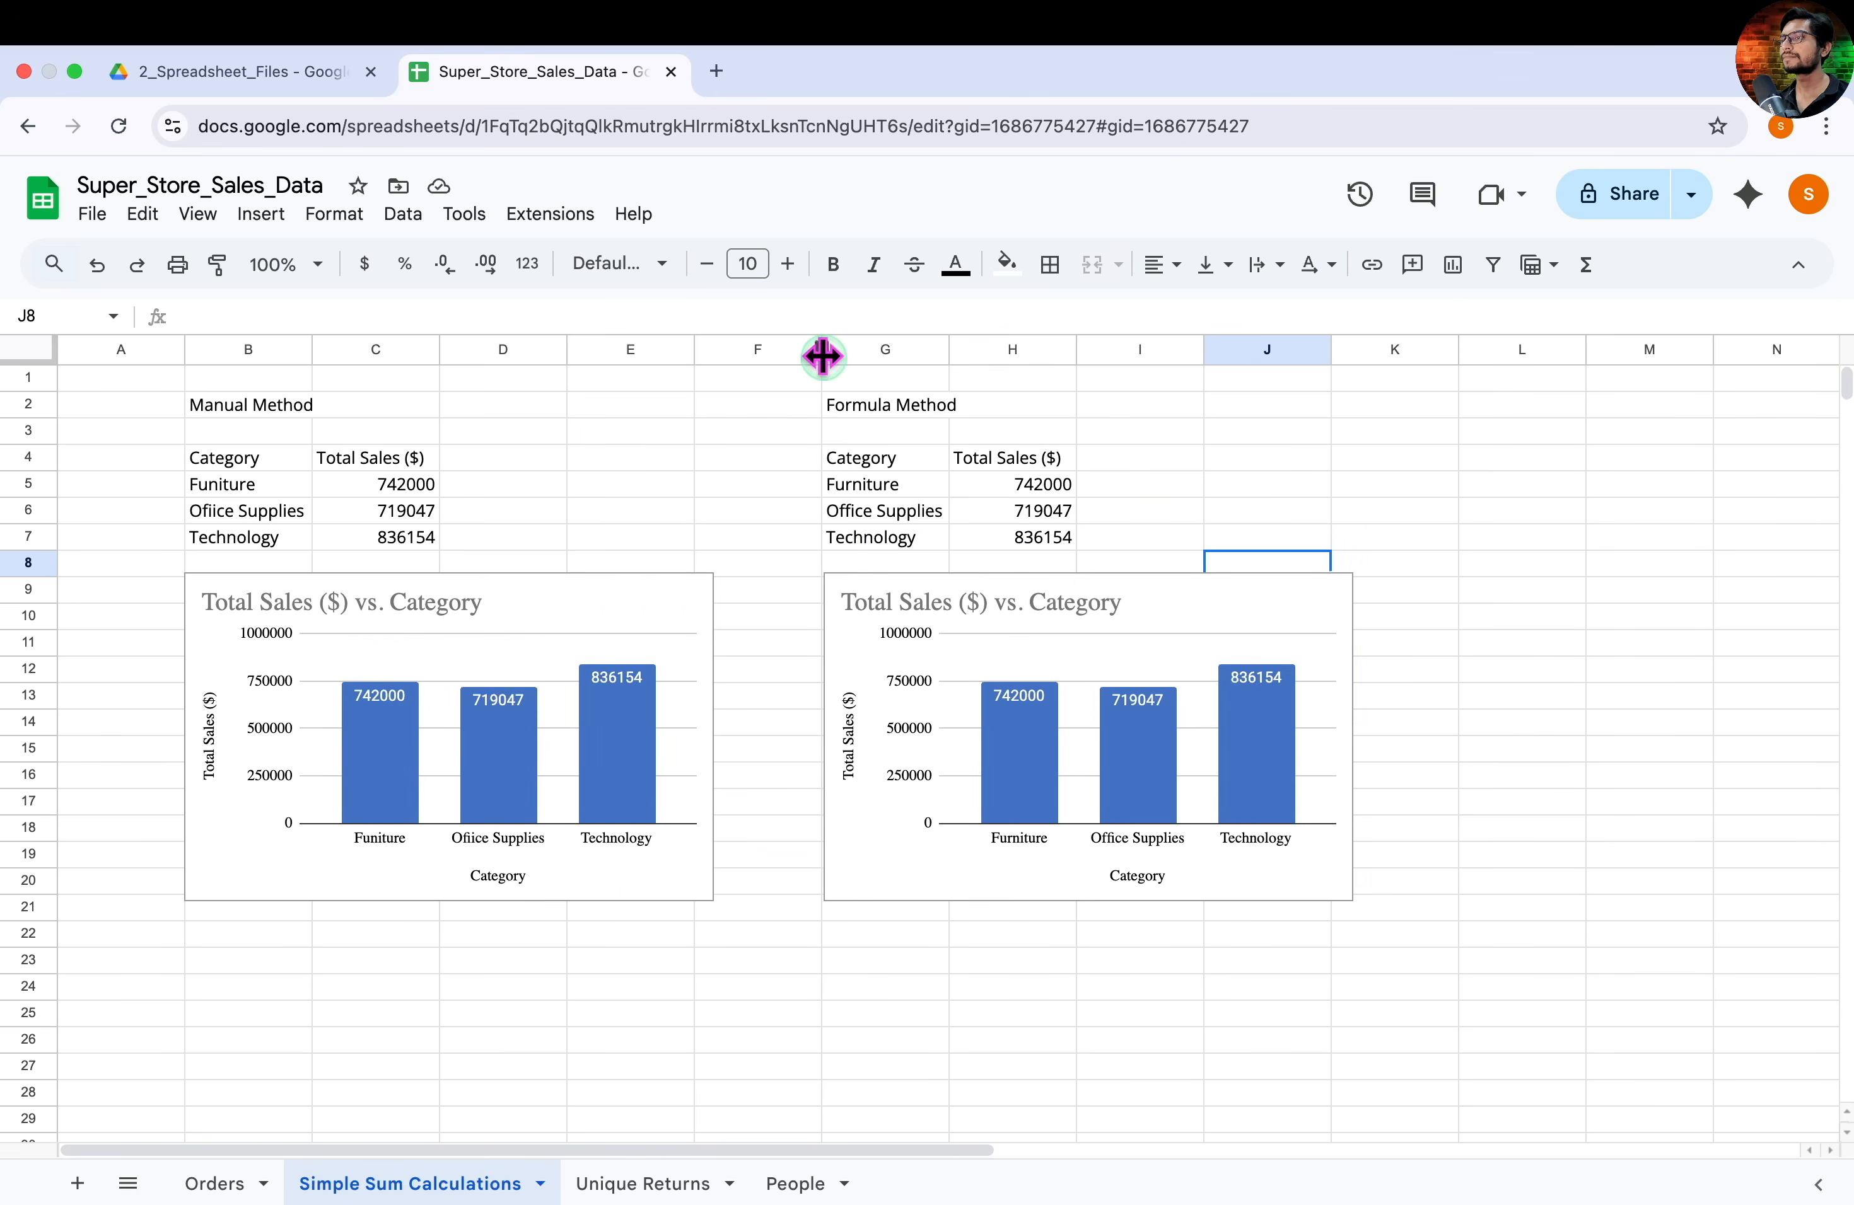
left_click_drag(822, 356, 758, 356)
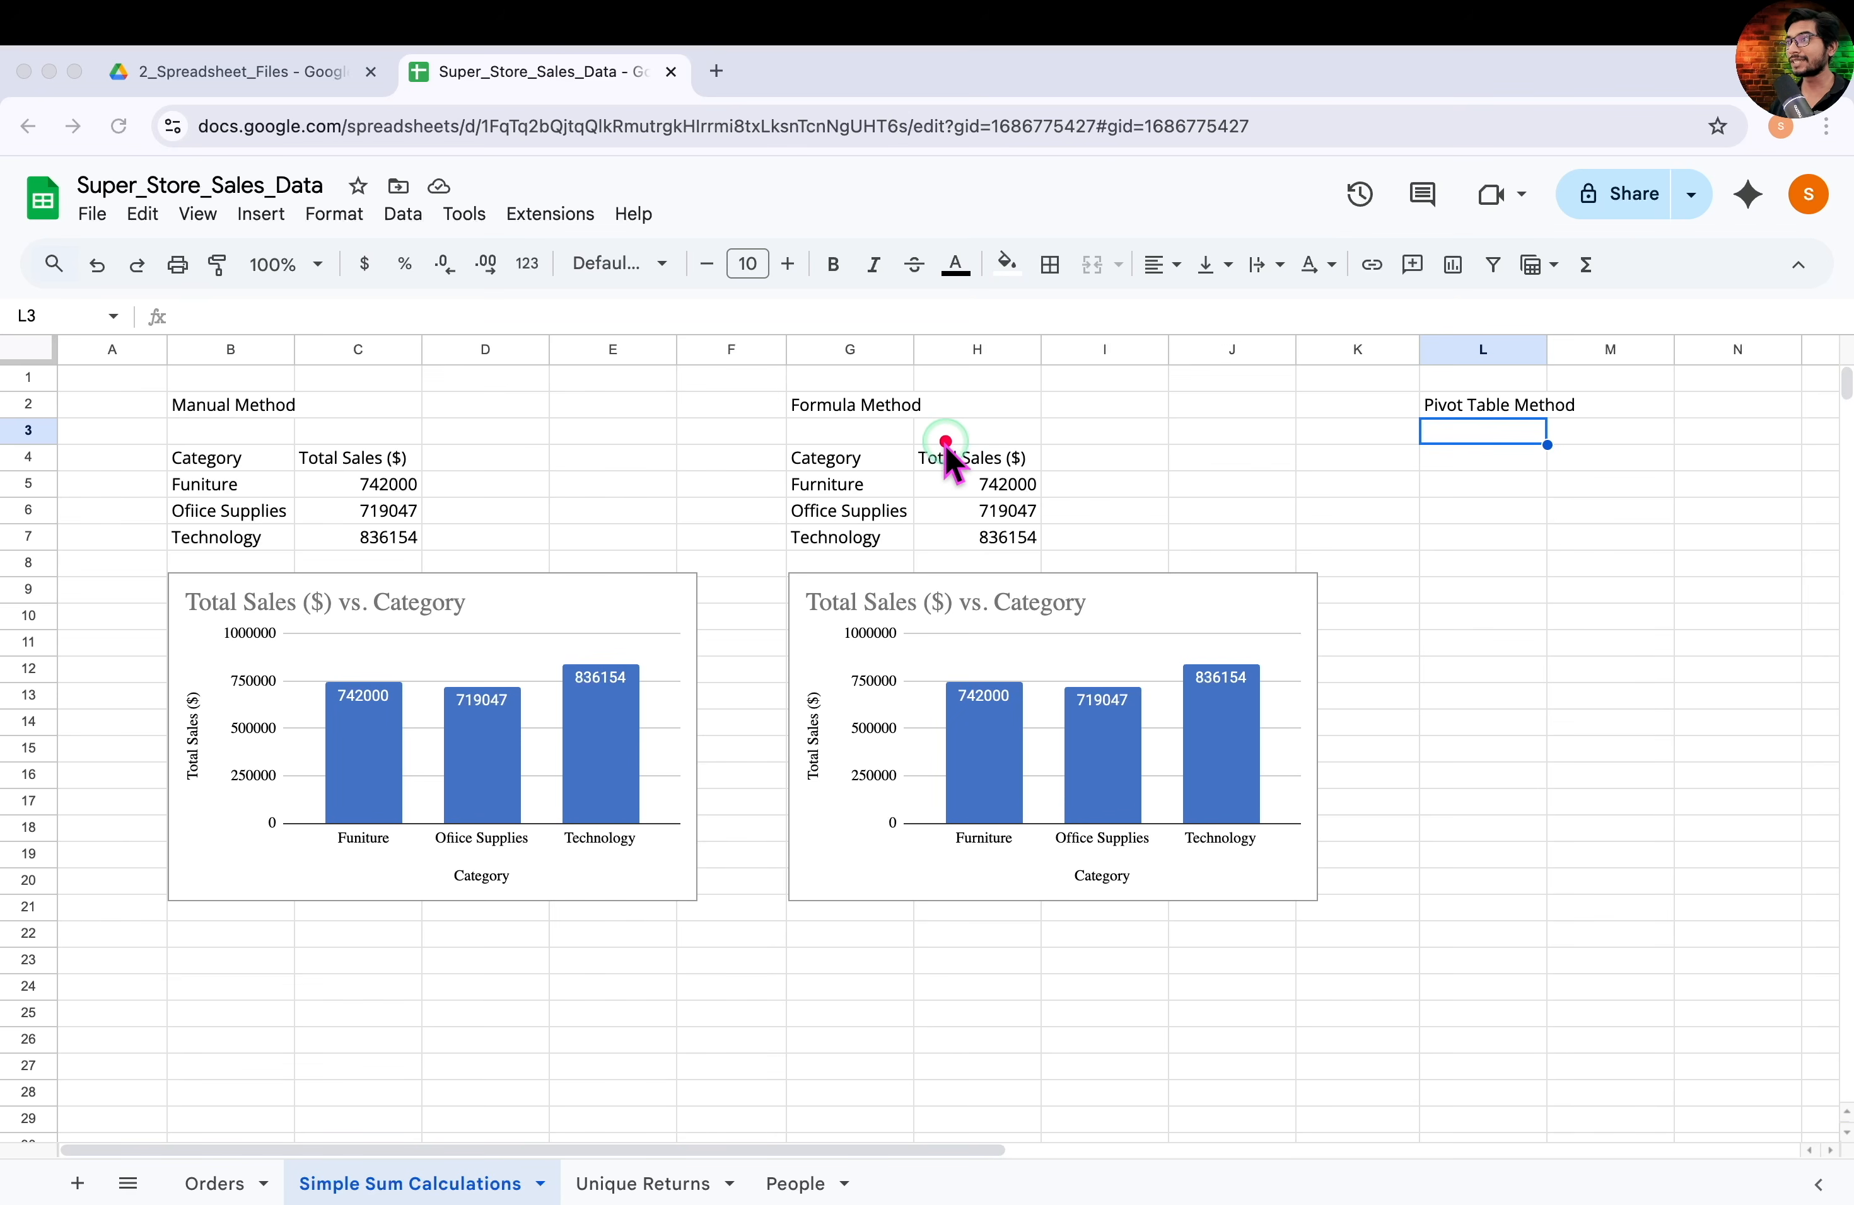
Review the Formula Method table, and examine its source columns Category and Sales in the Orders sheet
left_click_drag(918, 434, 1040, 569)
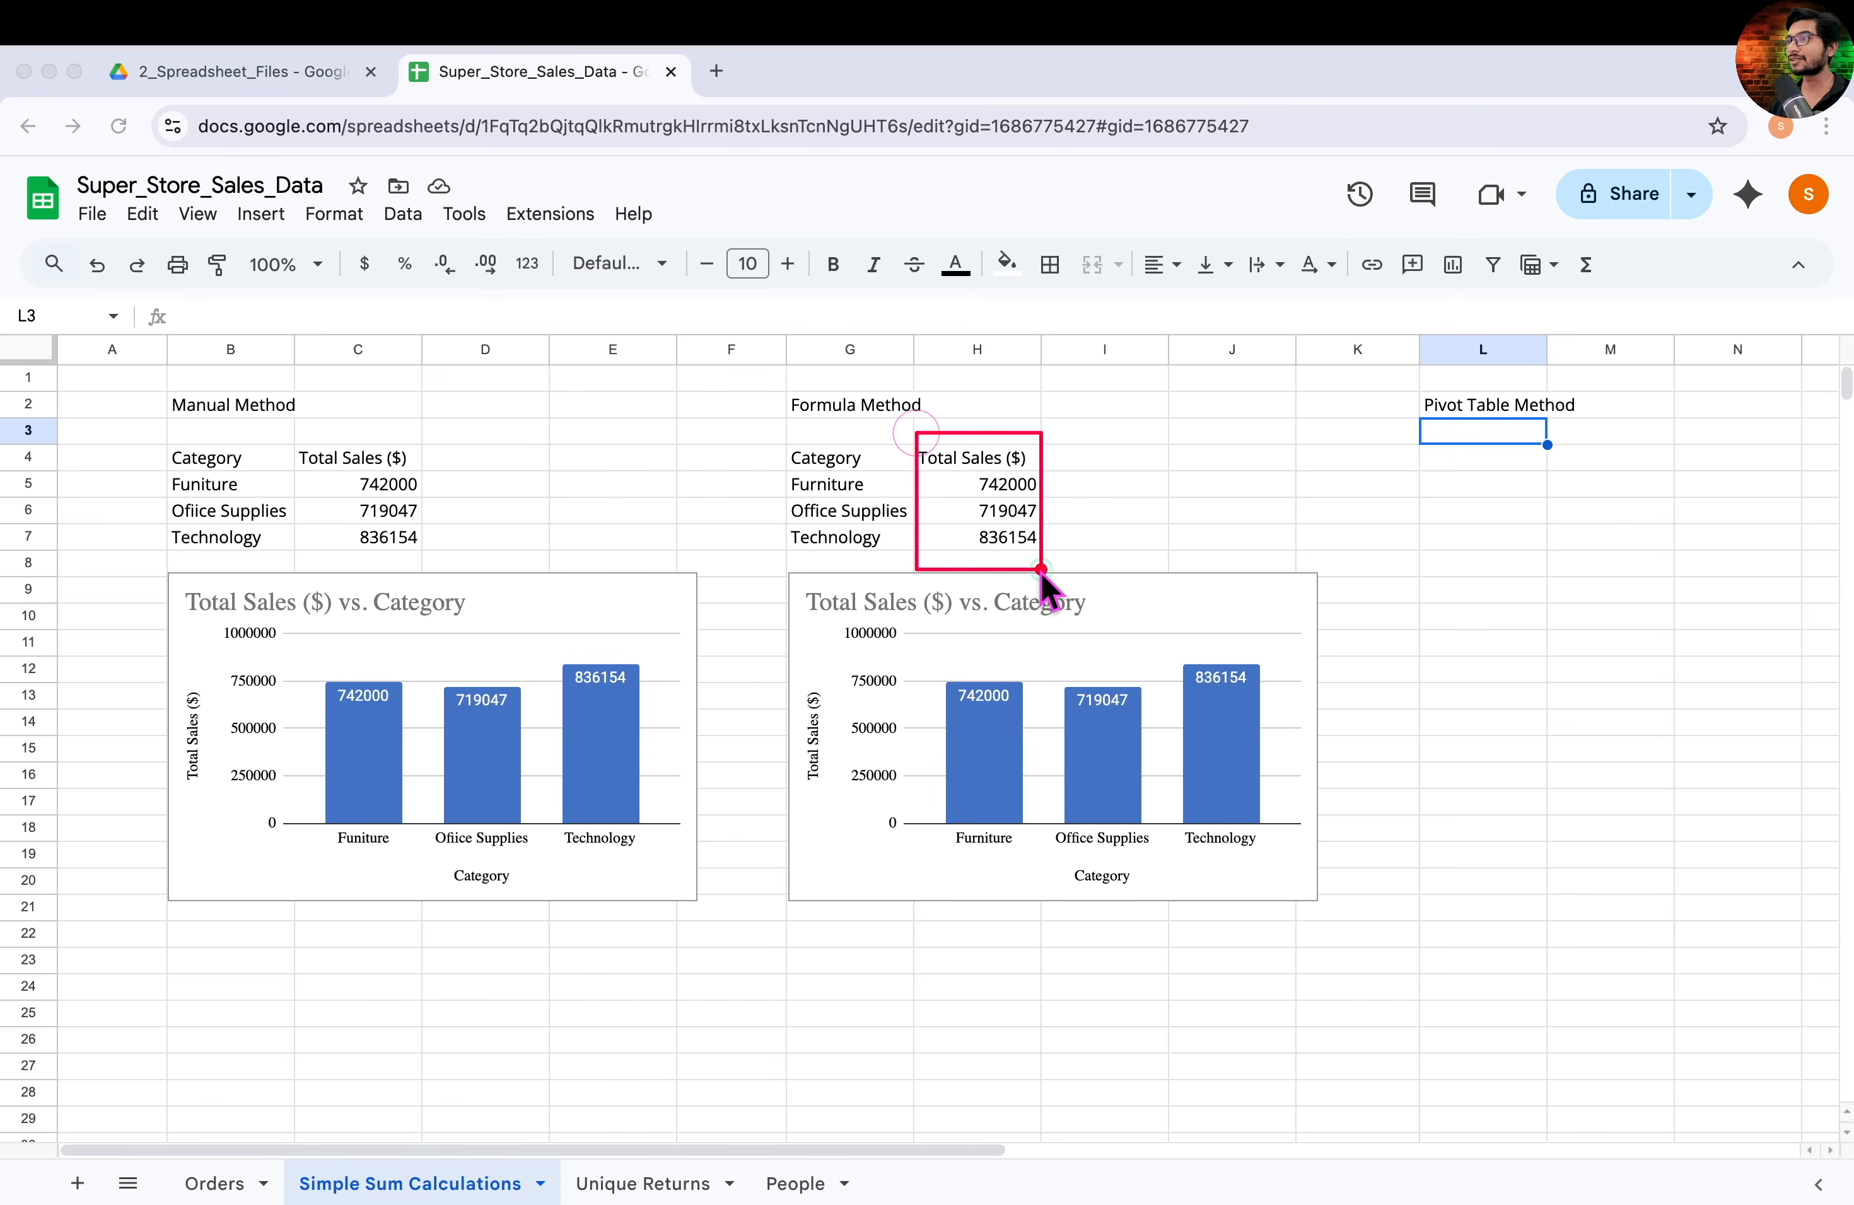
mouse_move(788, 440)
left_mouse_down()
mouse_move(889, 567)
mouse_move(910, 561)
left_mouse_up()
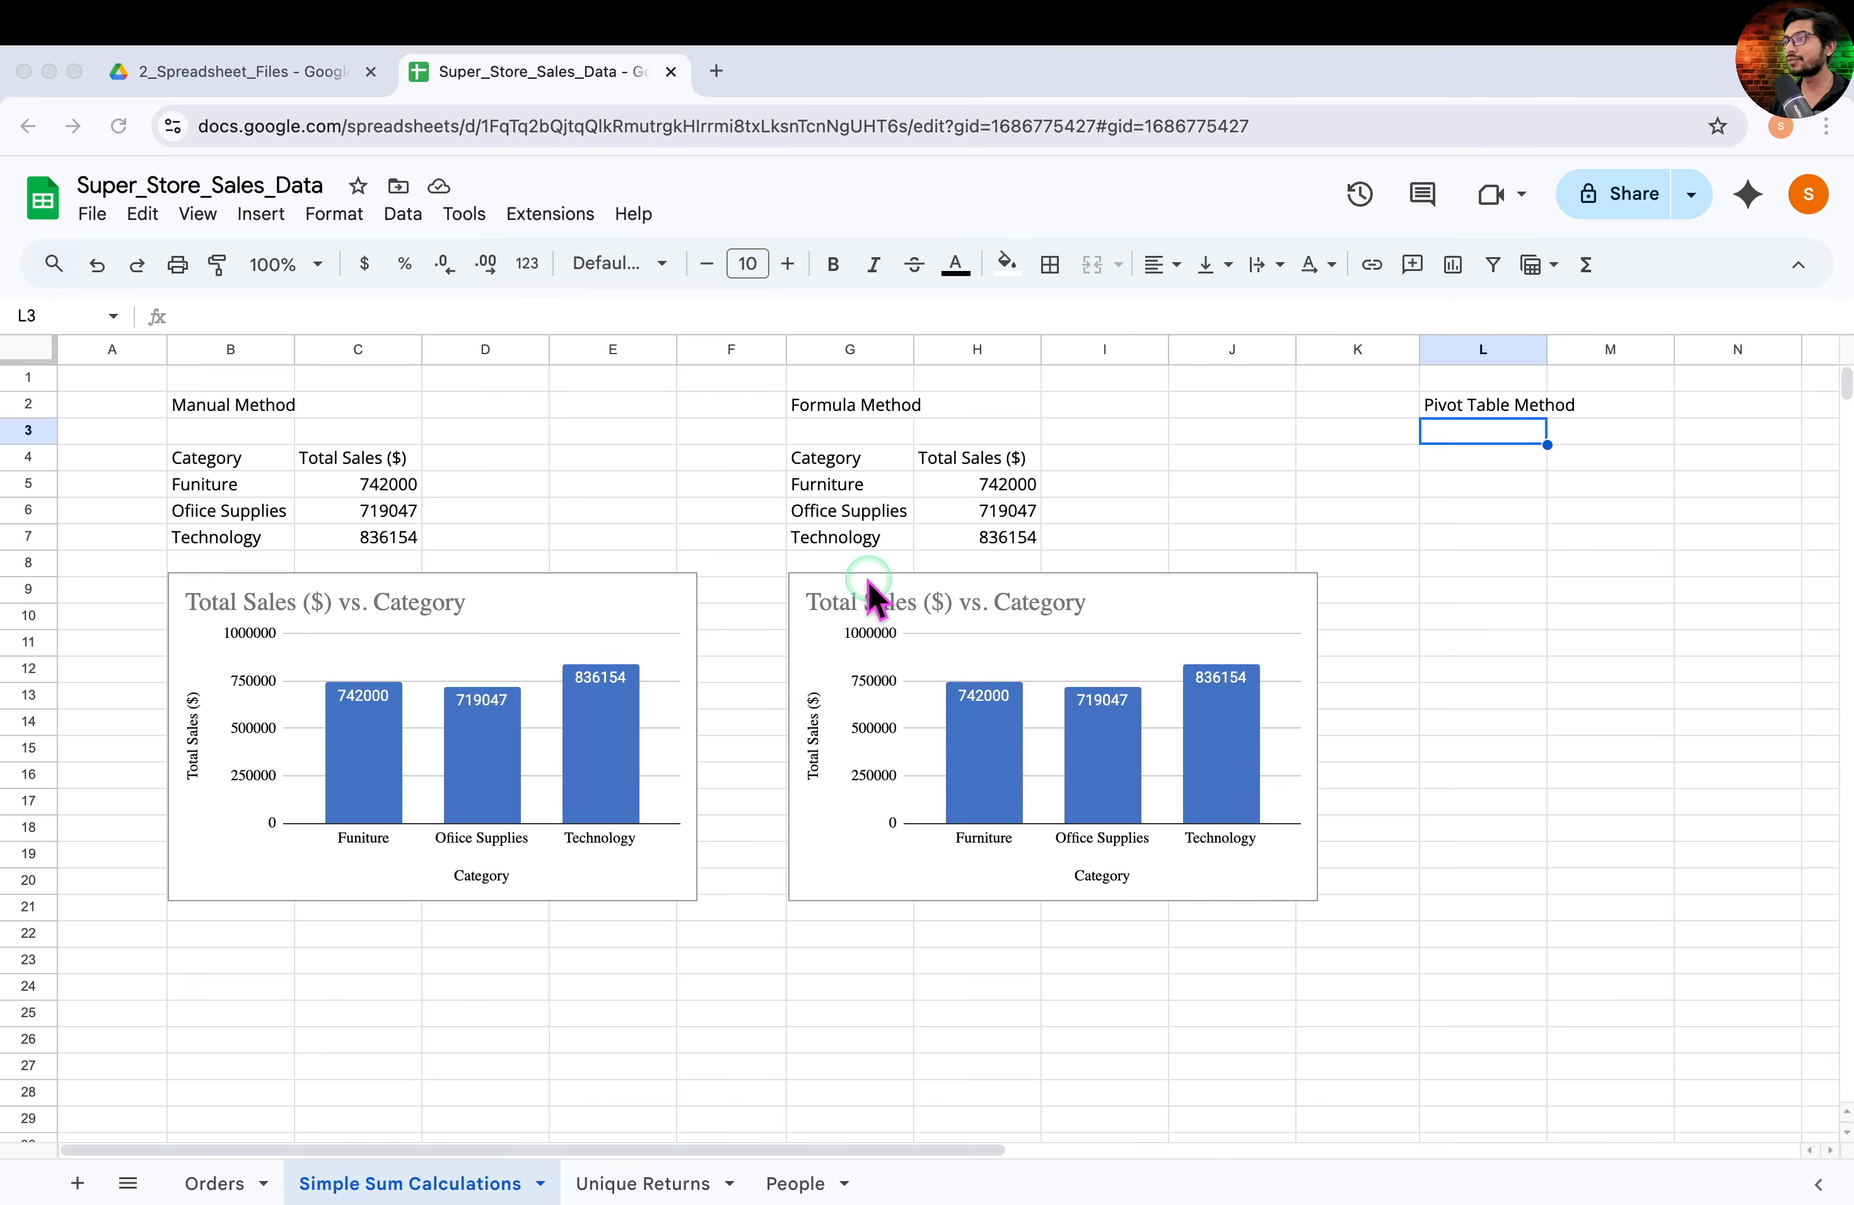
left_click(225, 1180)
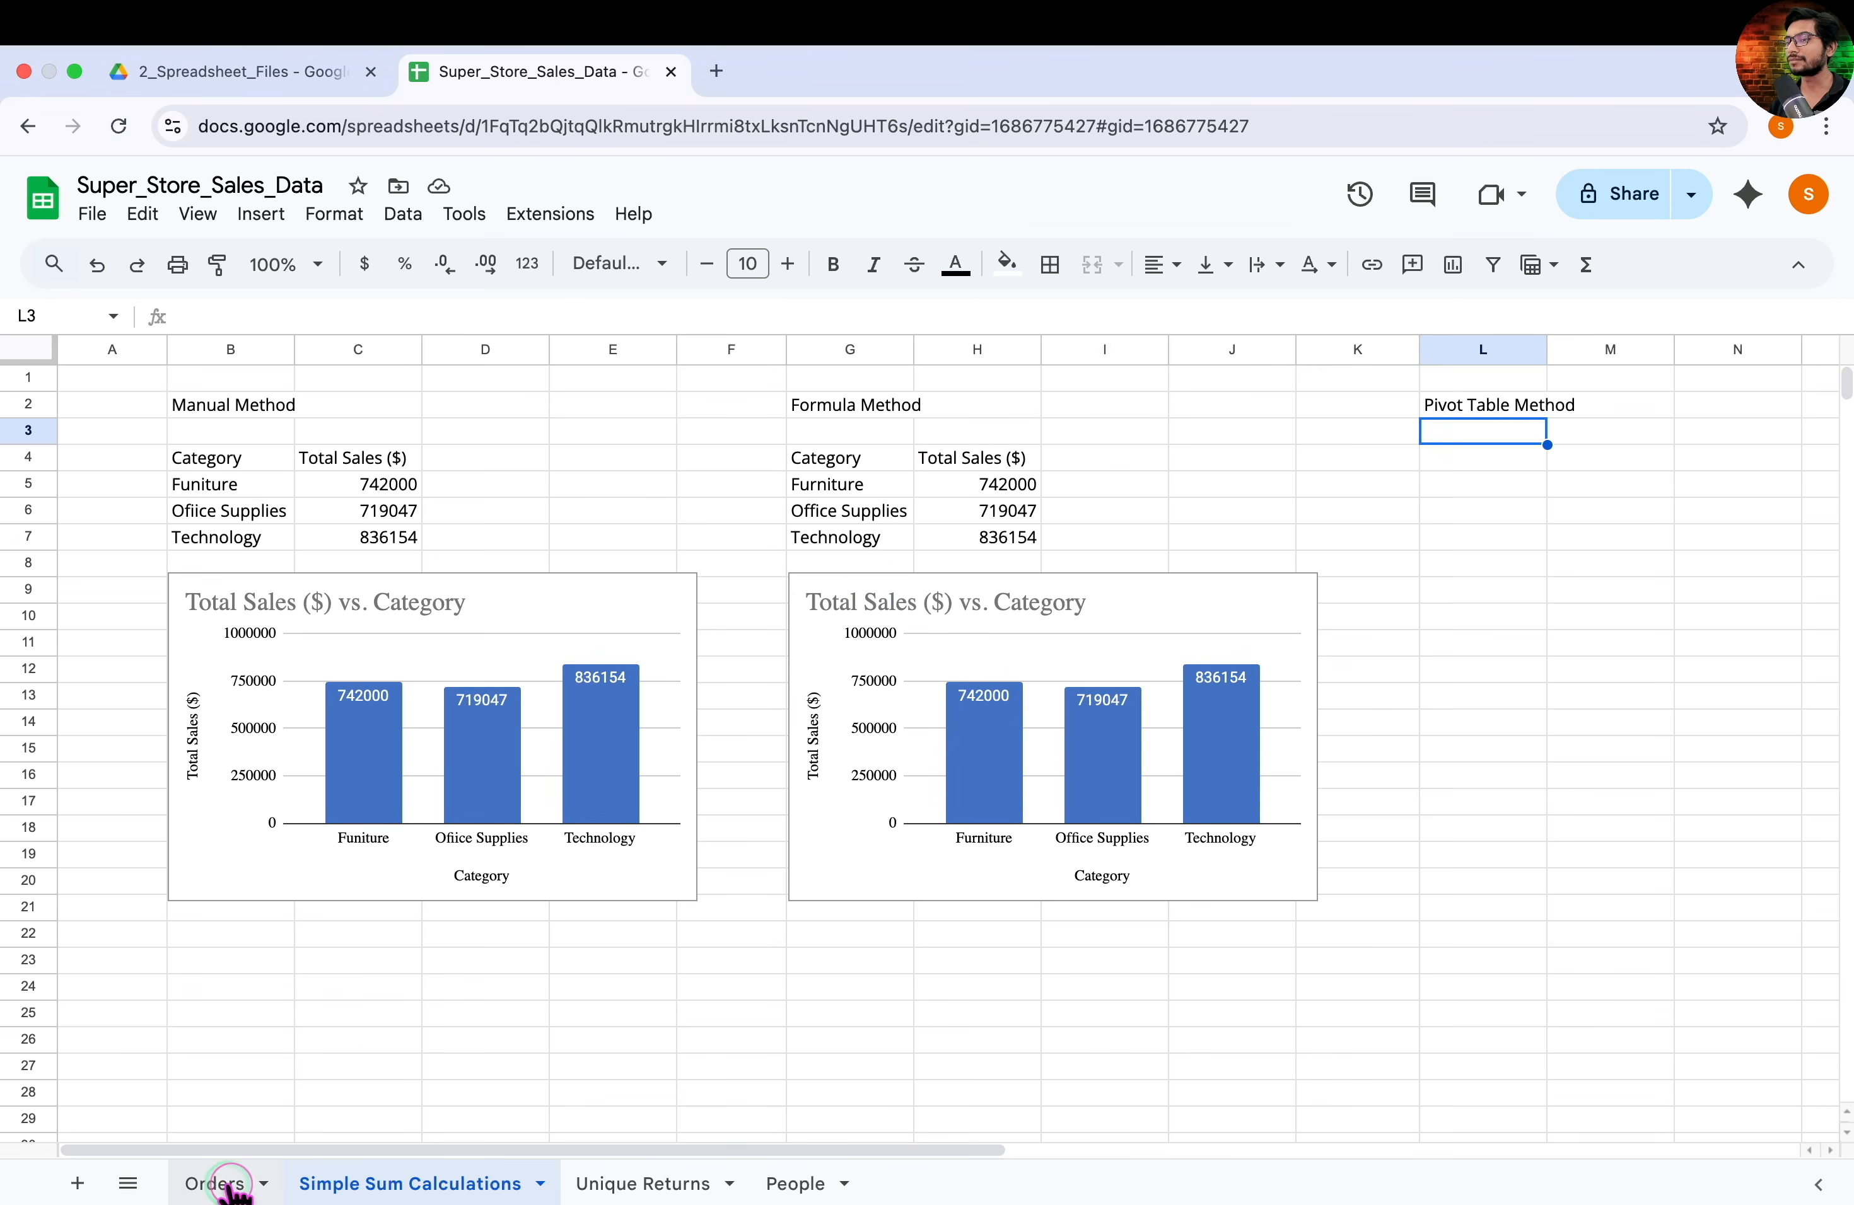
scroll(642, 527, "right", 10)
scroll(643, 527, "right", 3)
left_click(197, 349)
left_click(1459, 350, "super")
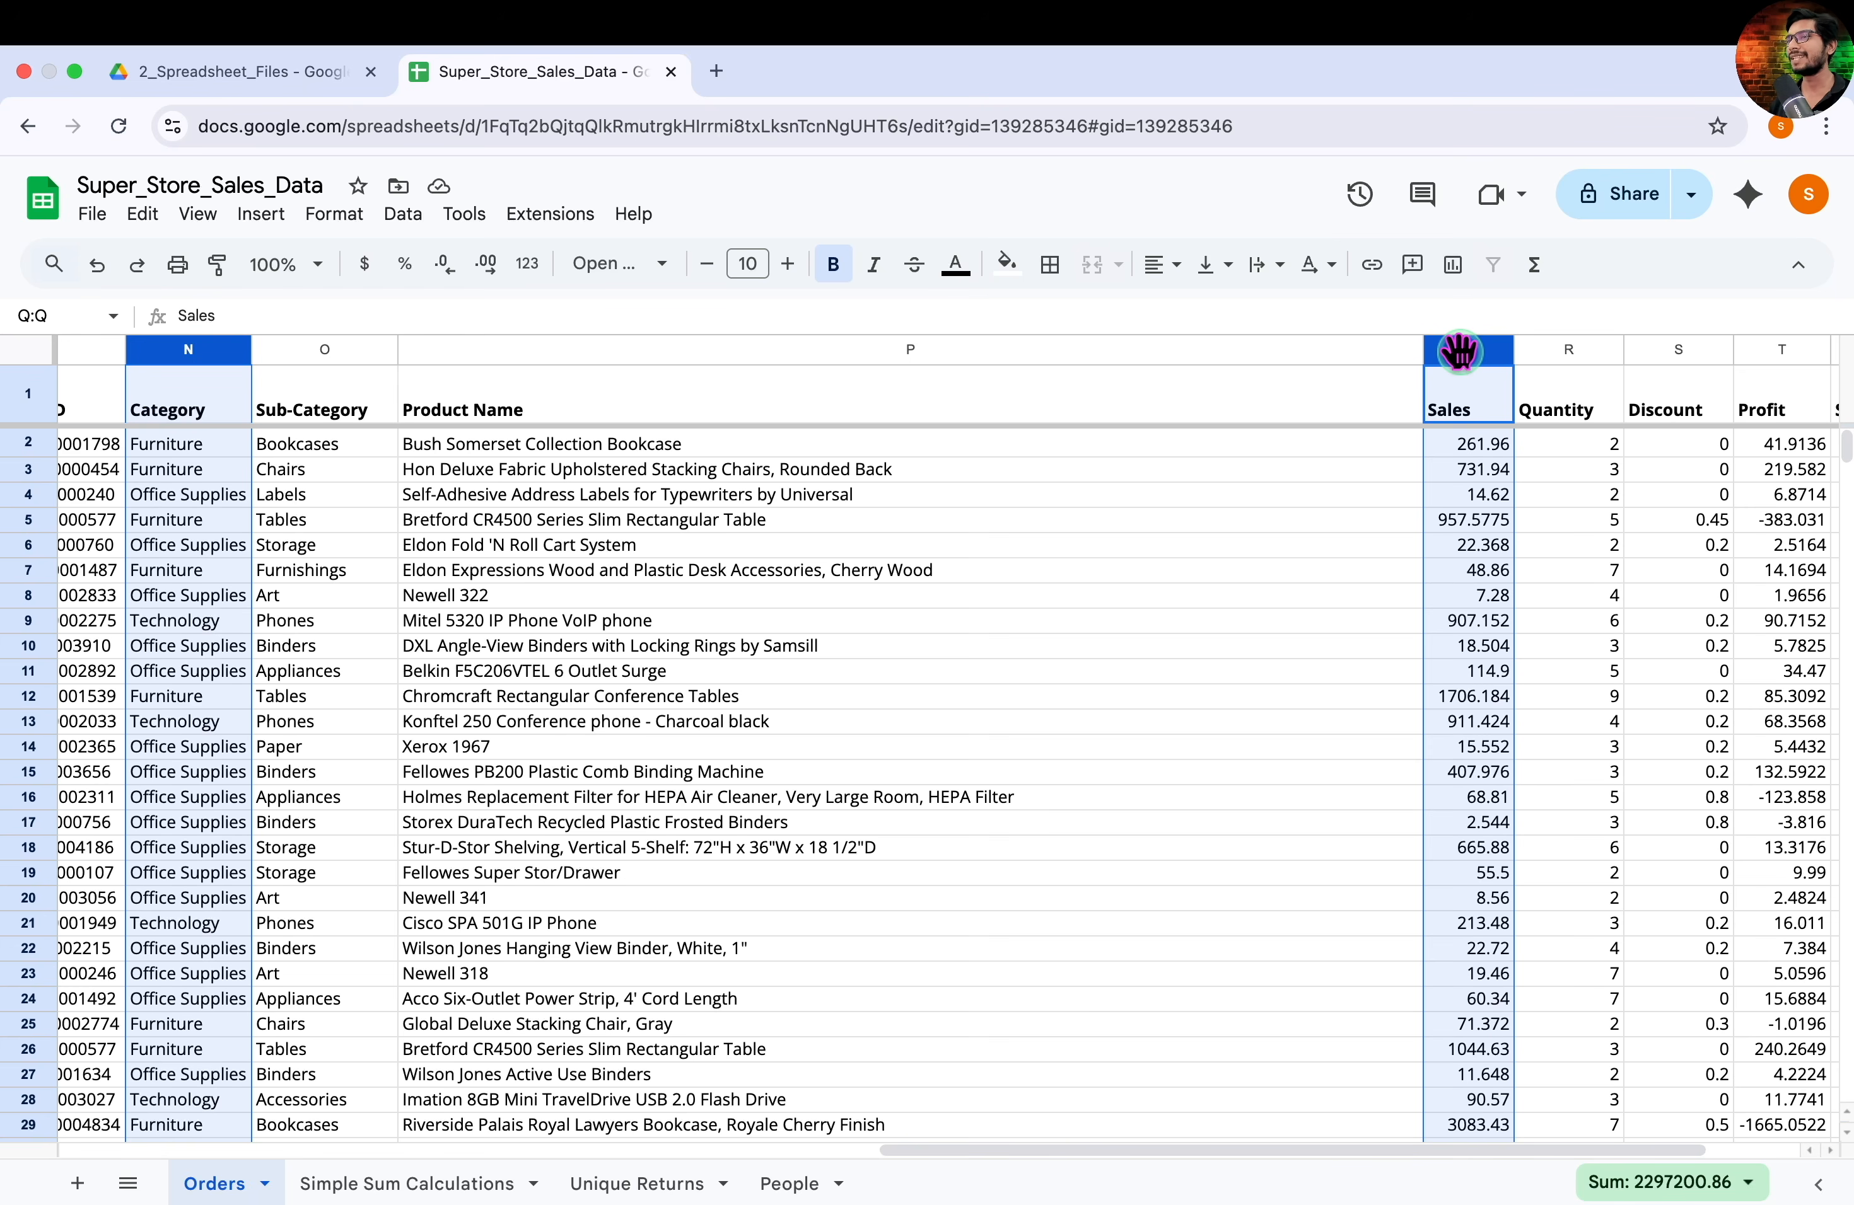
Select the full Orders table A1:U9995 and start a pivot table from it
scroll(791, 473, "left", 2)
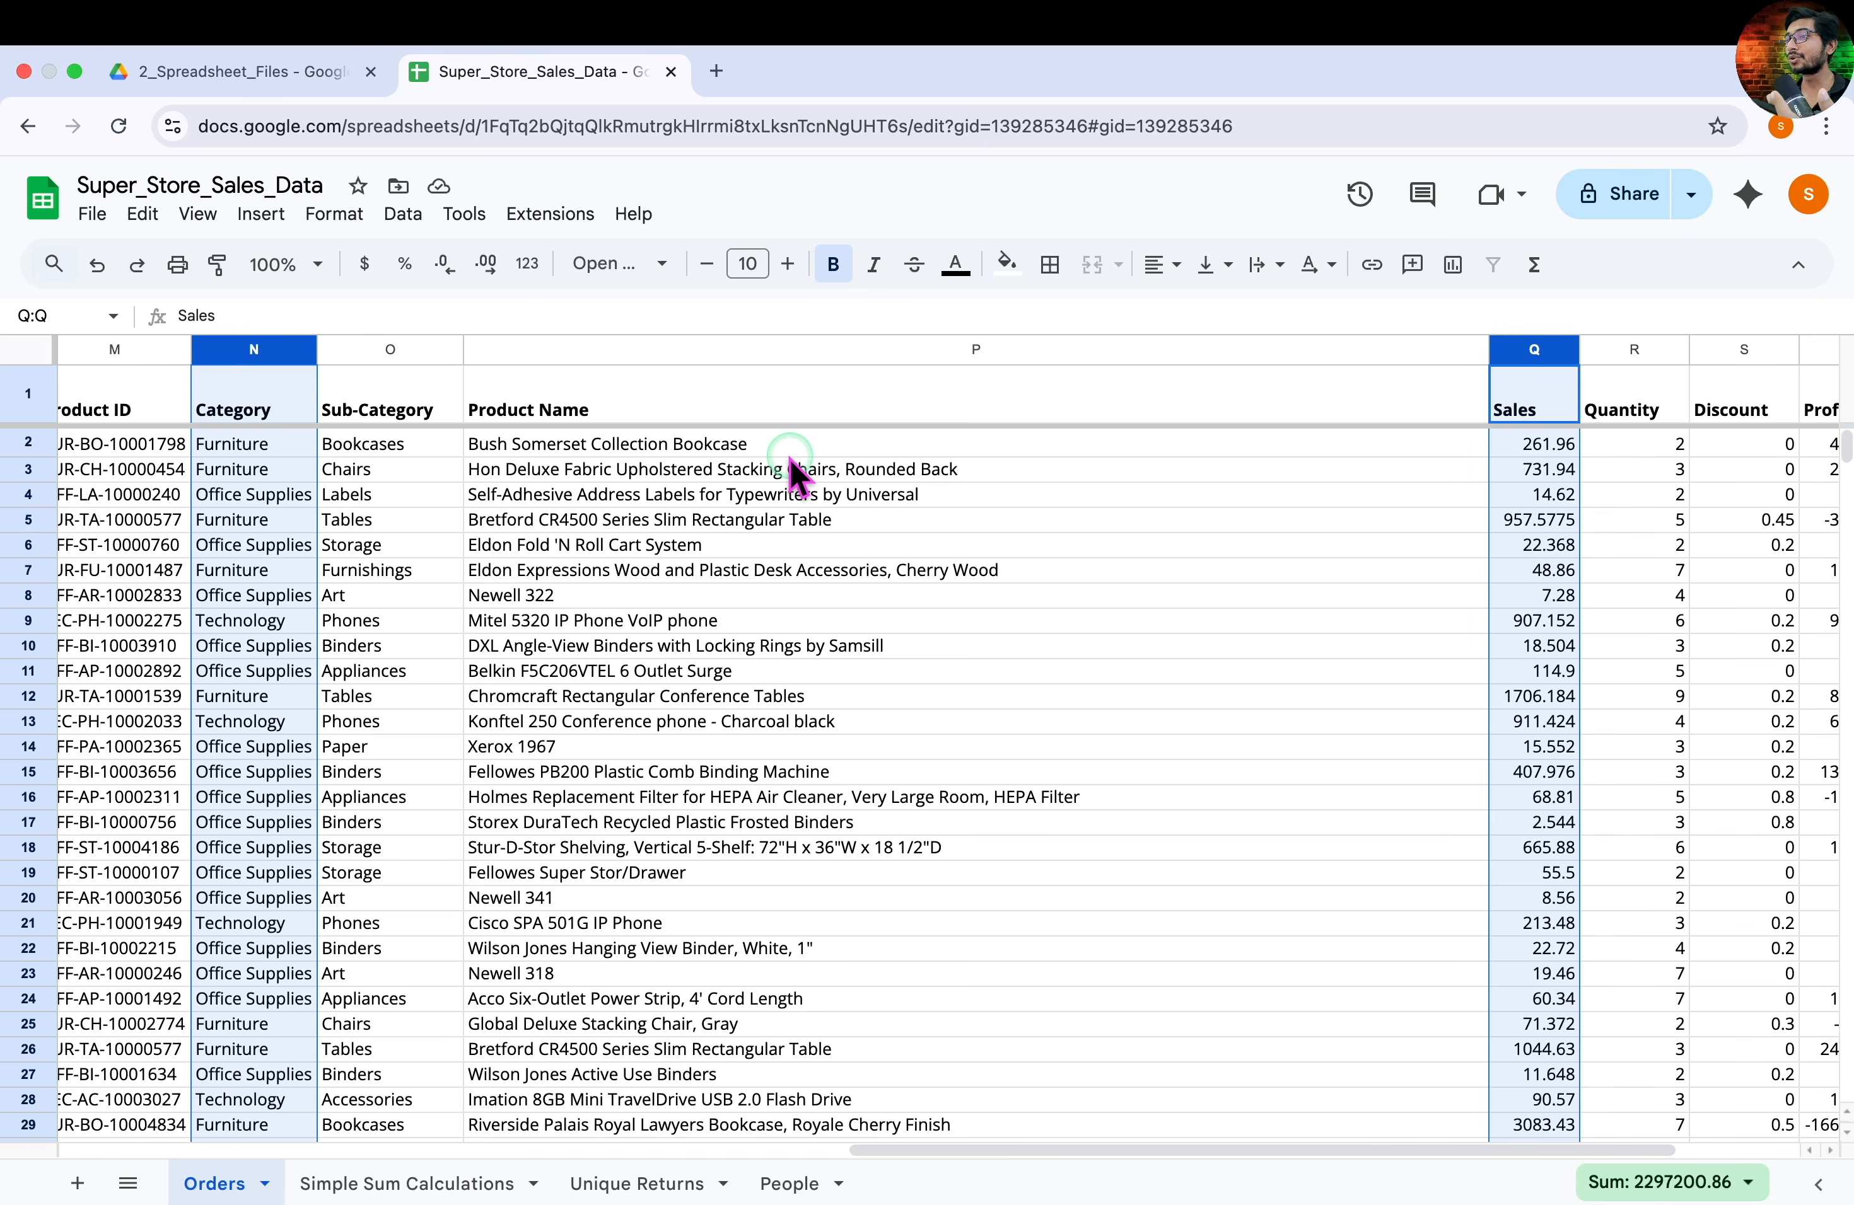
scroll(792, 472, "left", 15)
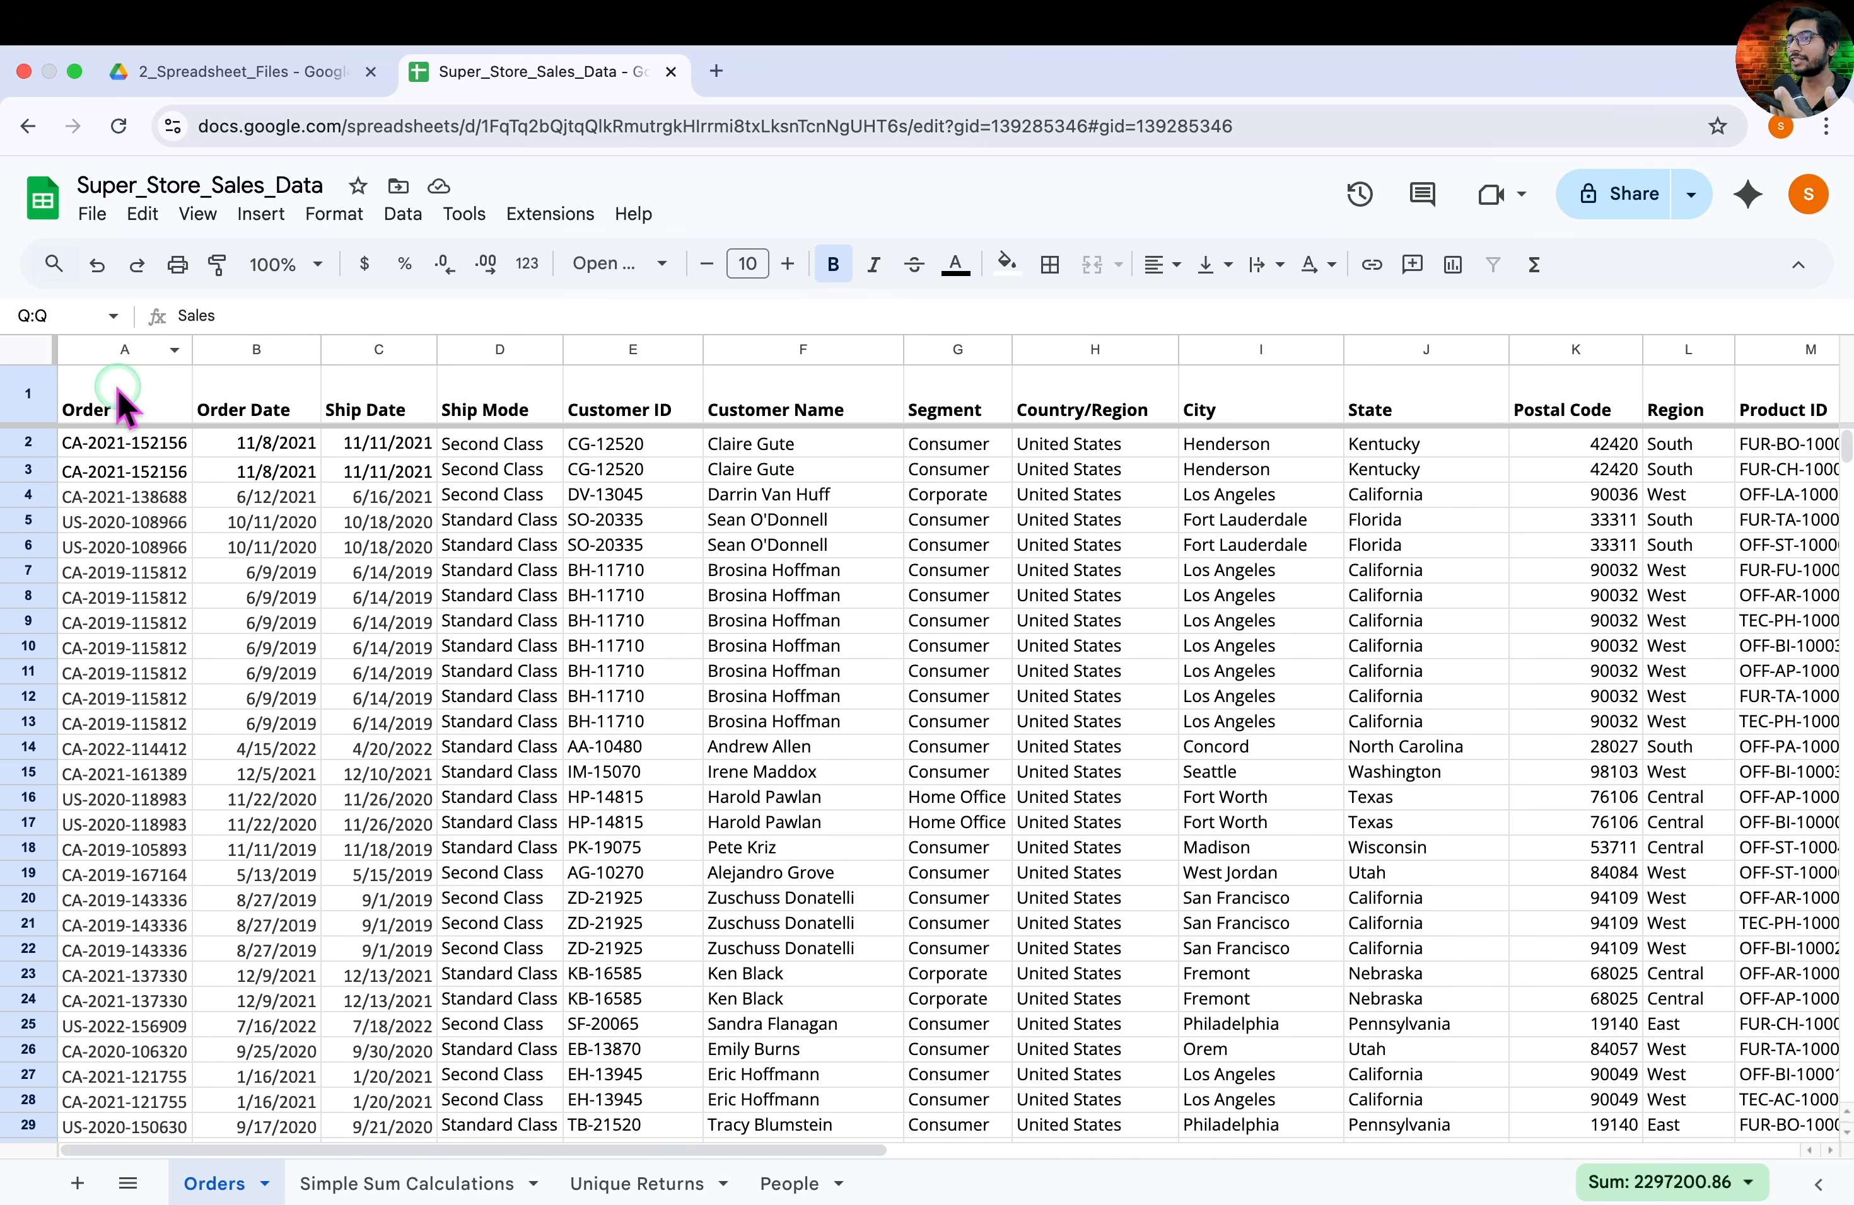
left_click(116, 388)
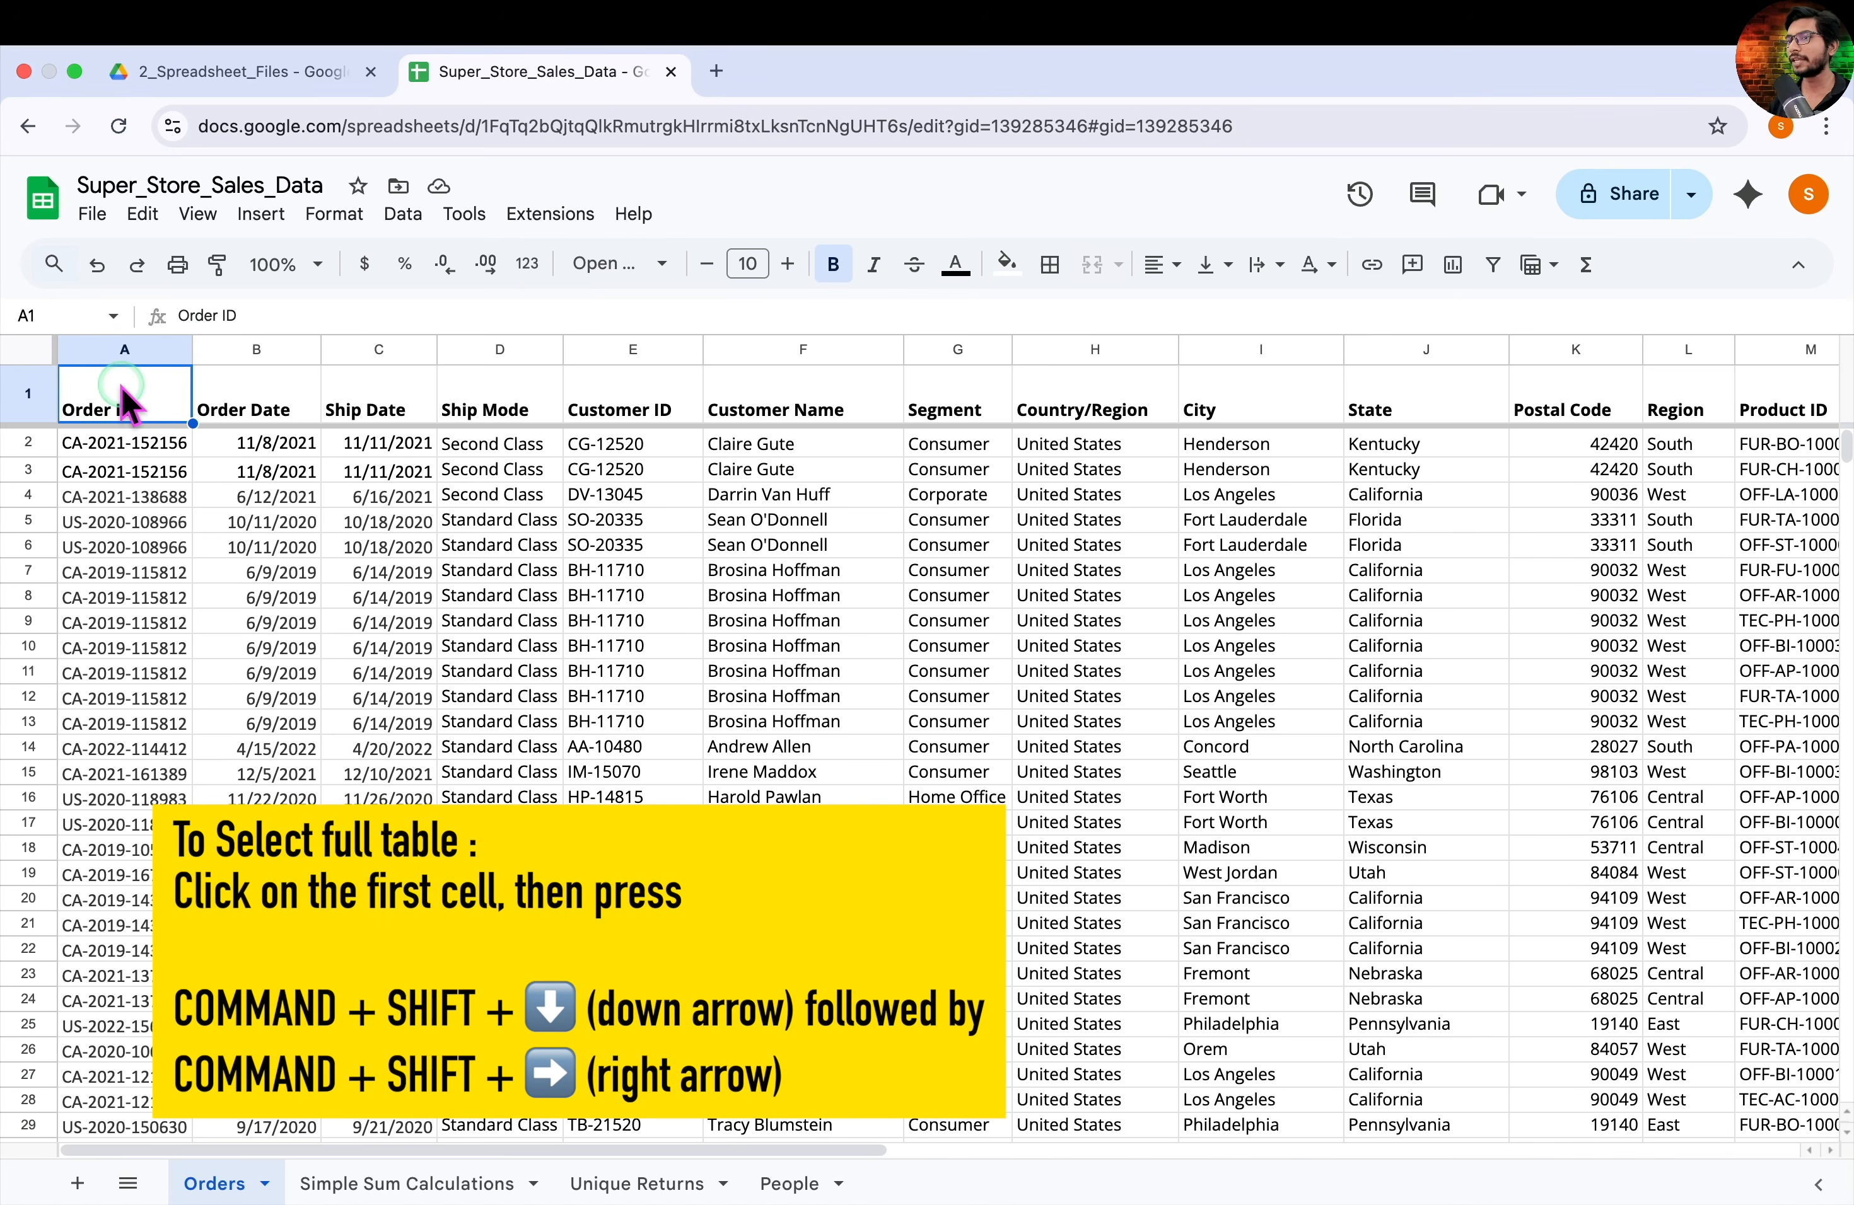
key("super+shift+Down")
key("super+shift+Right")
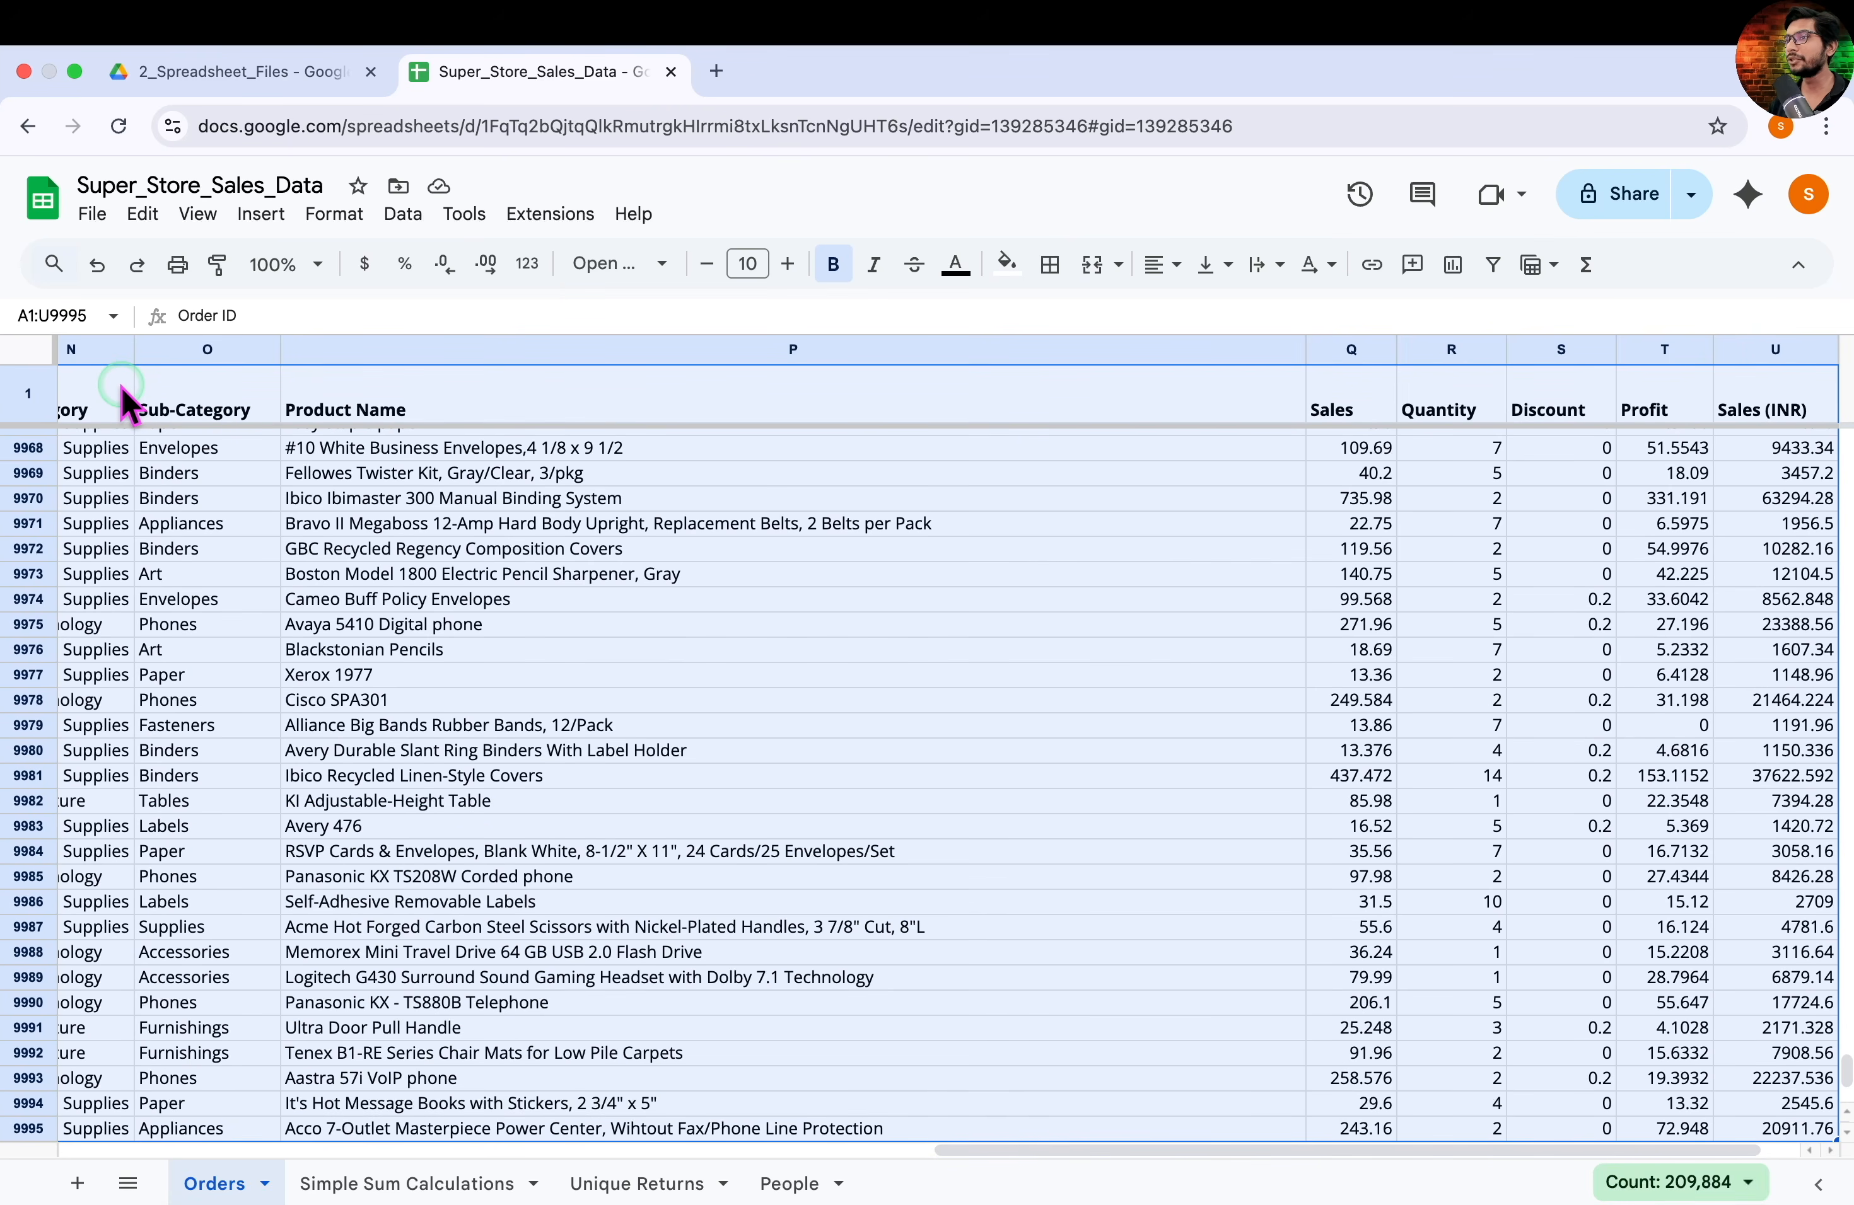
left_click(262, 215)
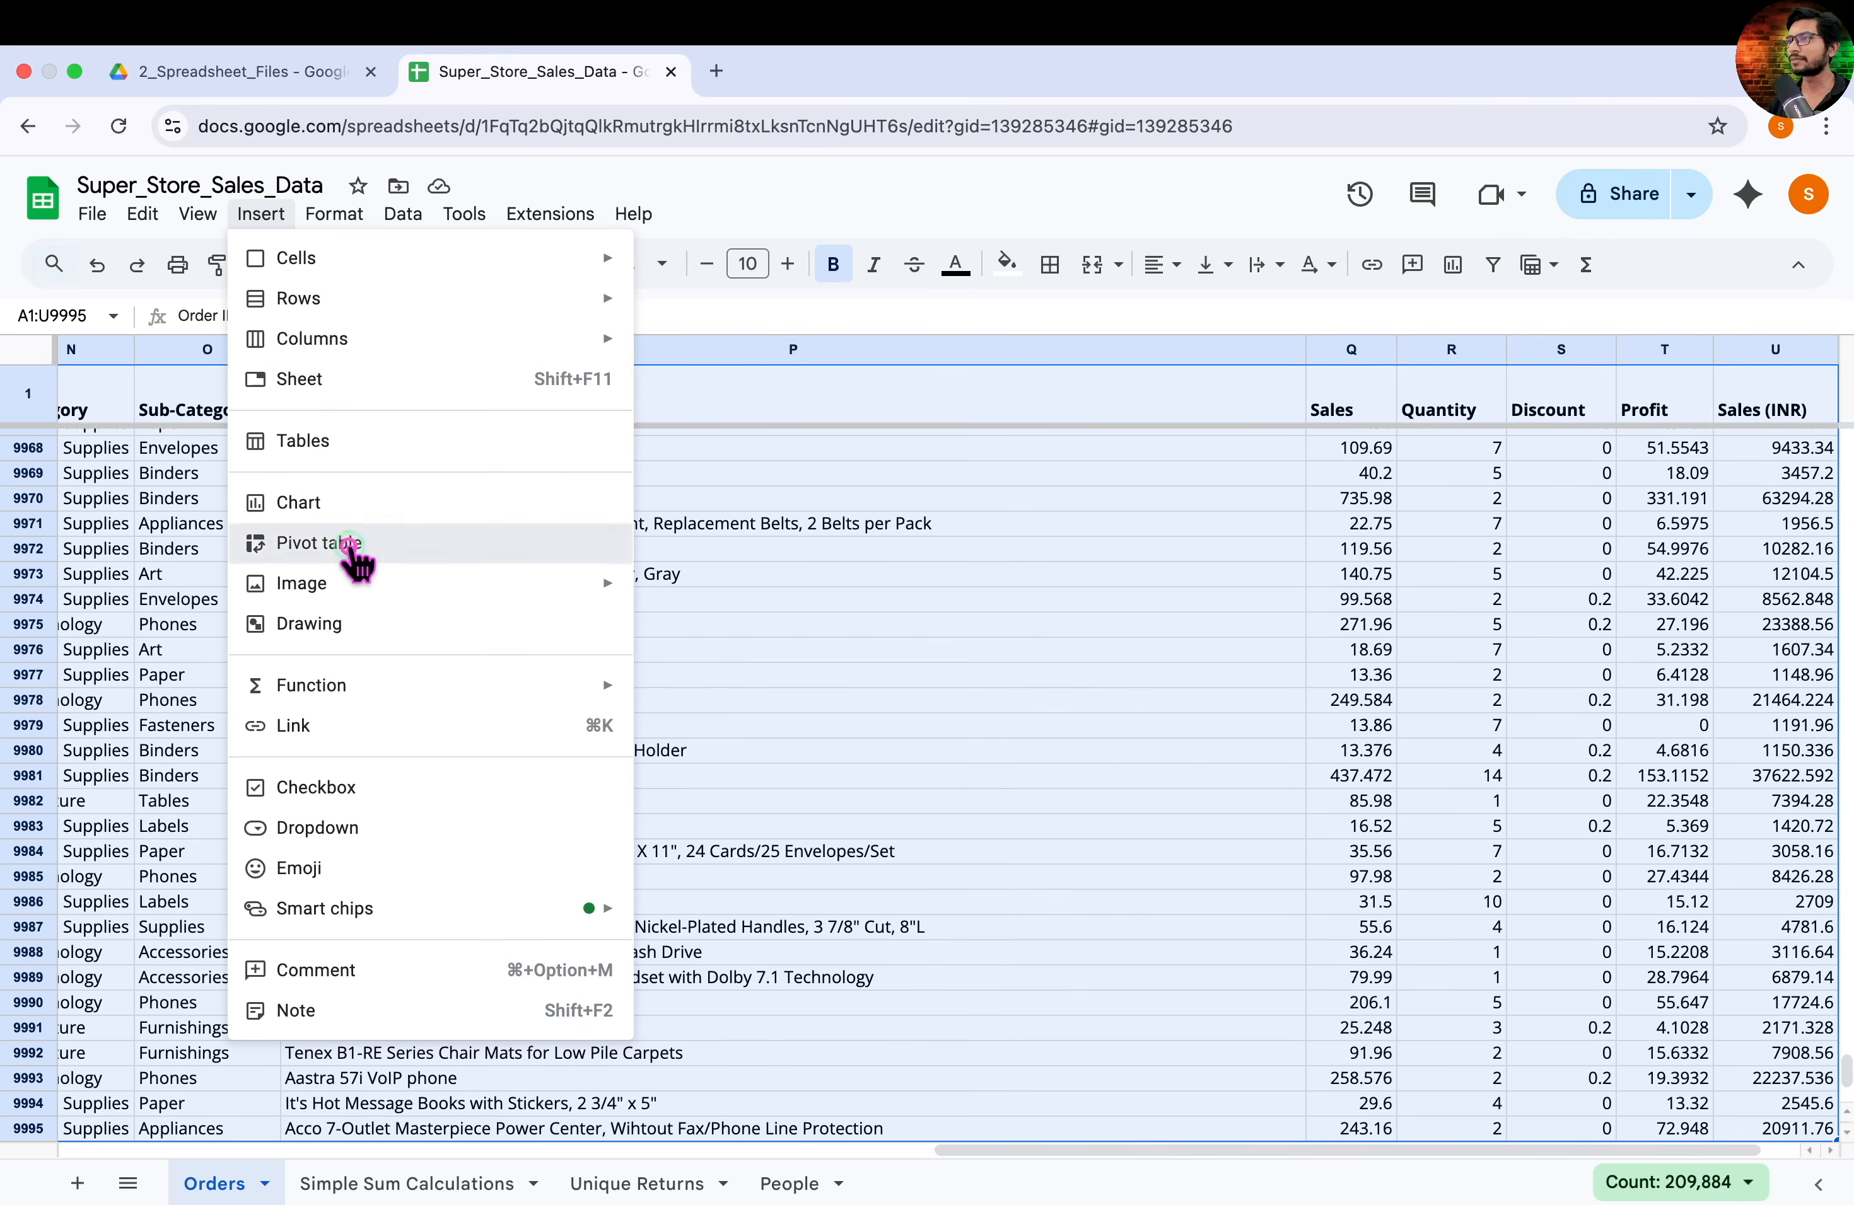
left_click(347, 544)
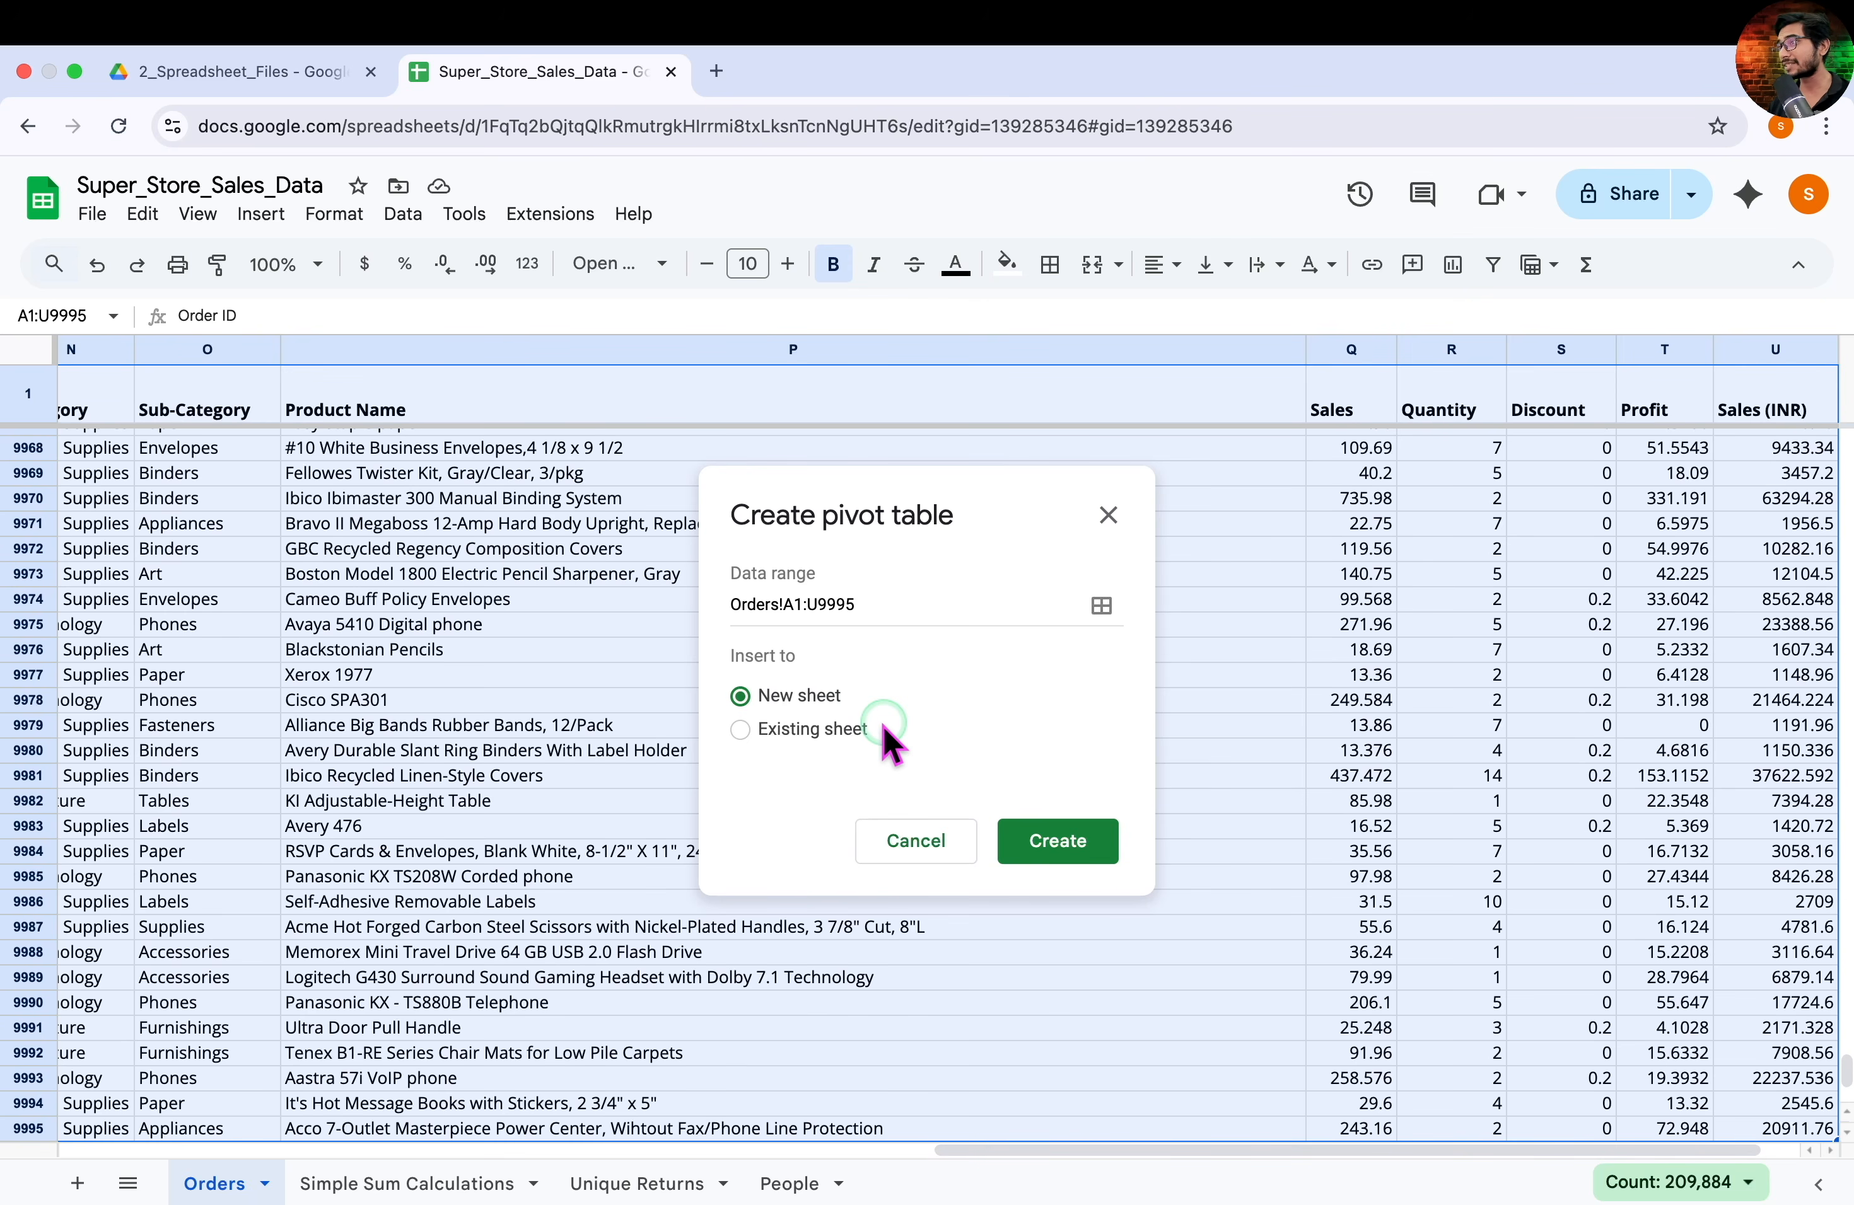
Create the pivot table in the existing sheet at 'Simple Sum Calculations'!L4
left_click(831, 735)
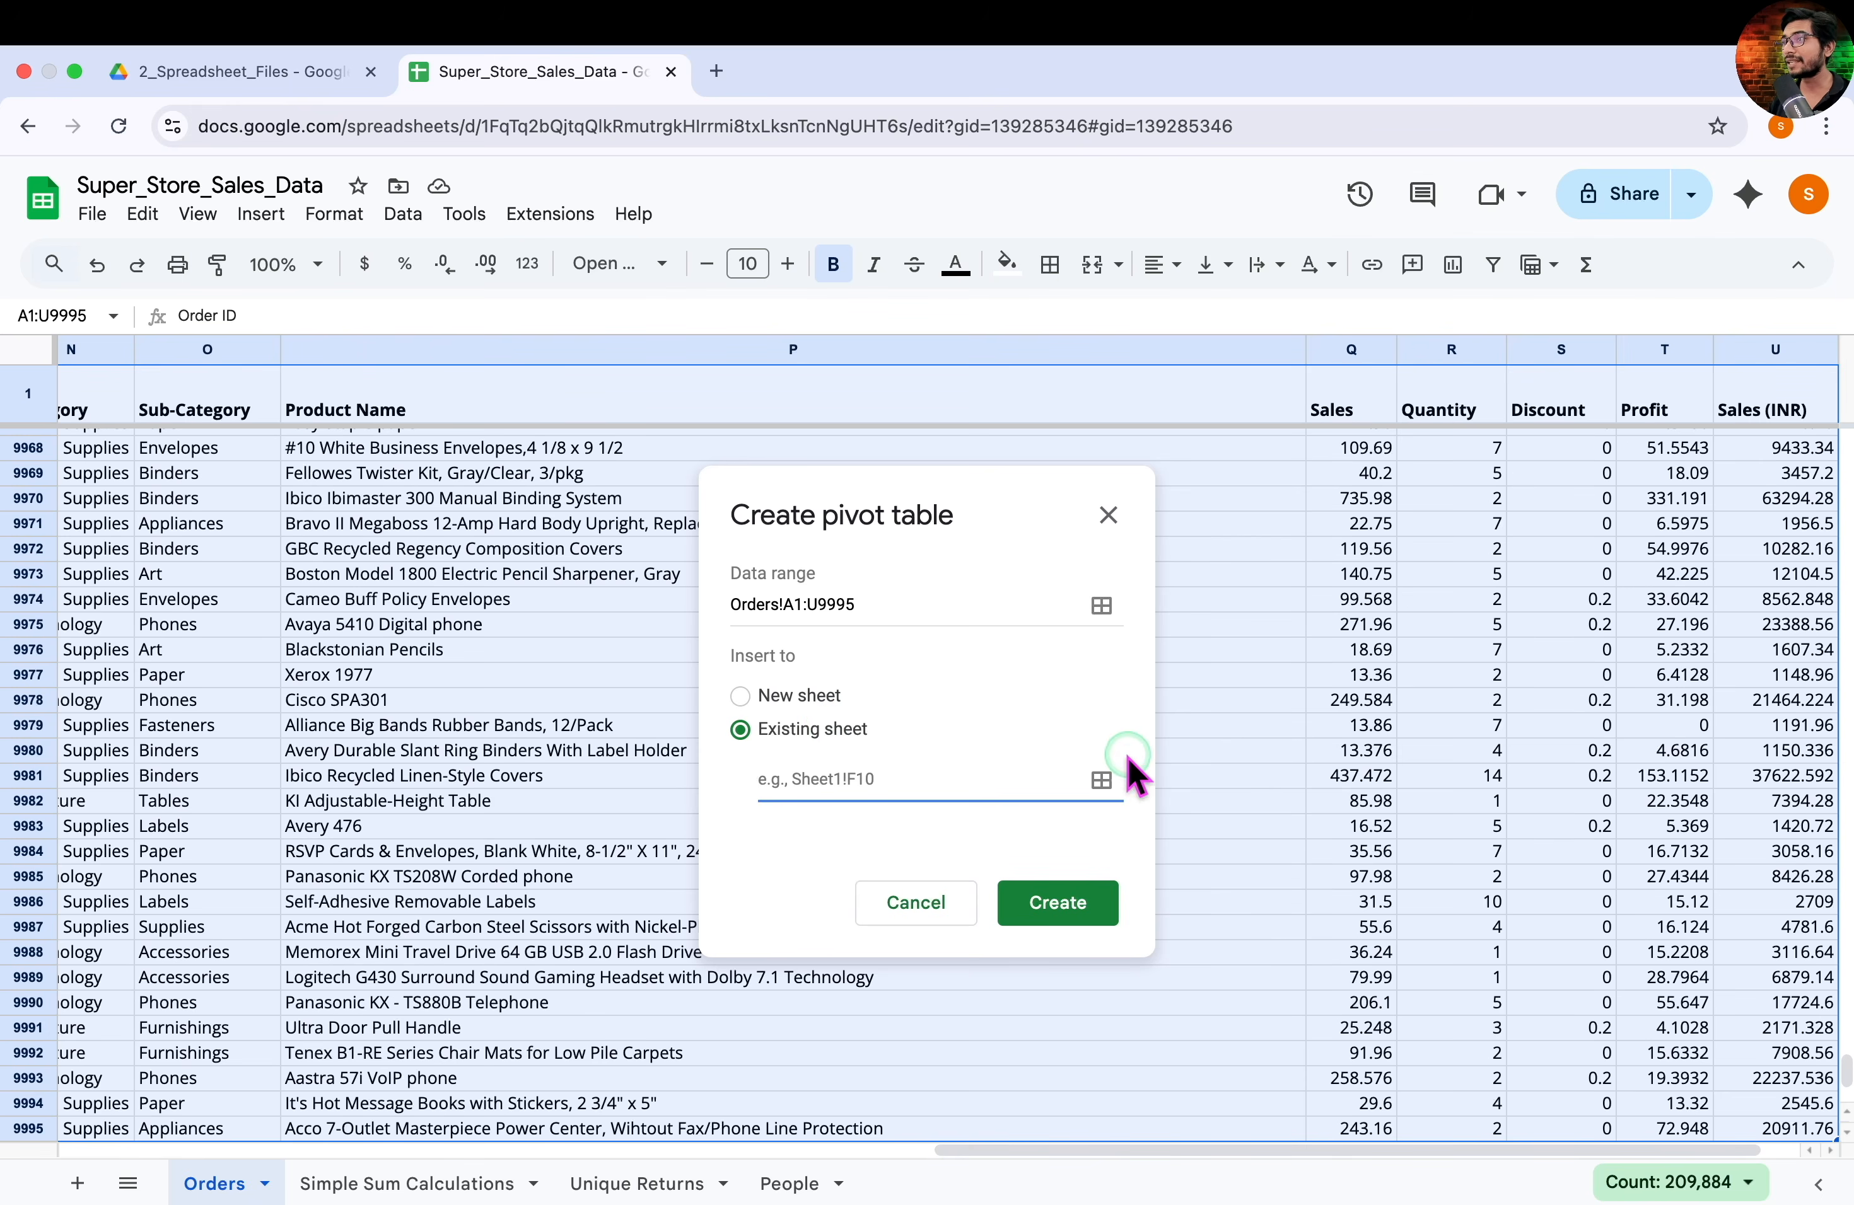
left_click(1102, 782)
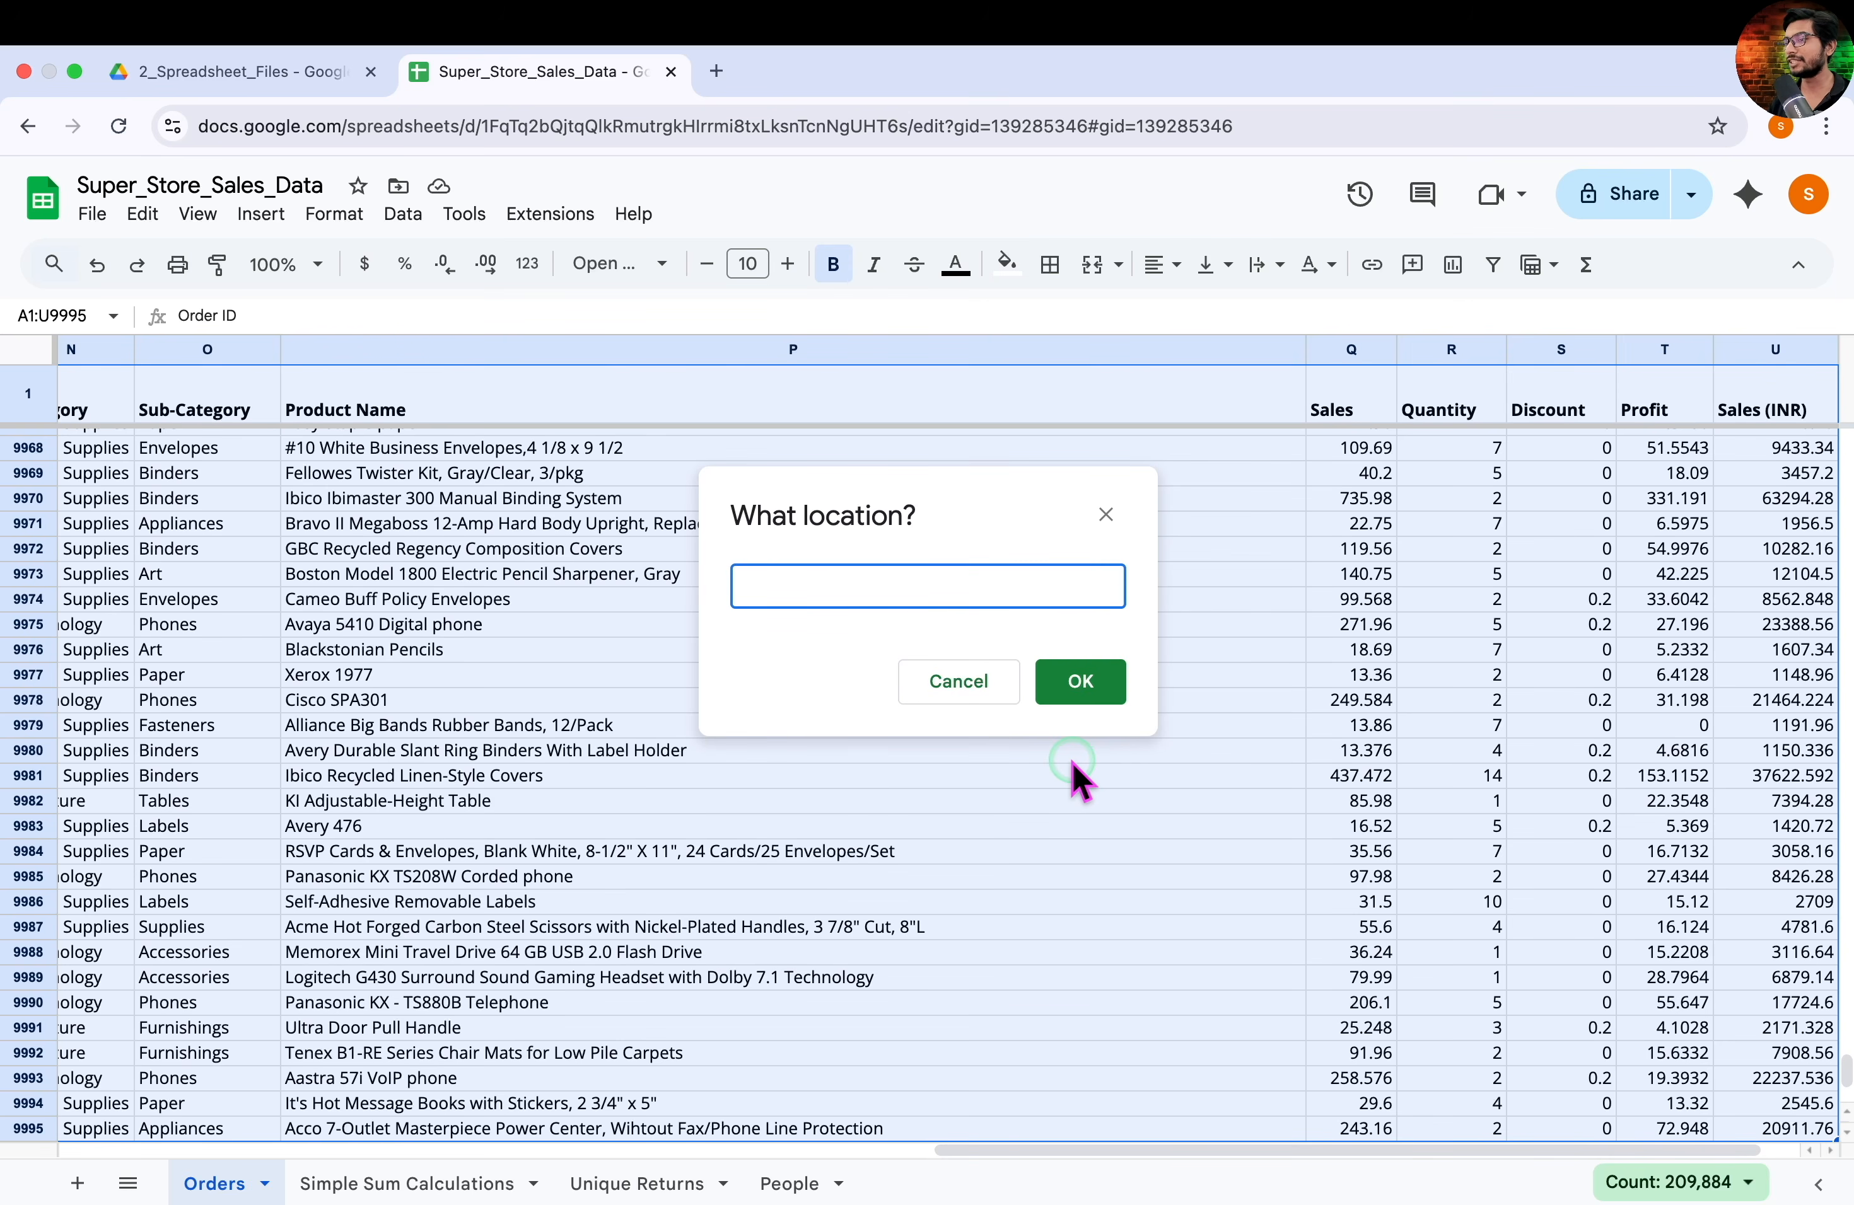
left_click(502, 1183)
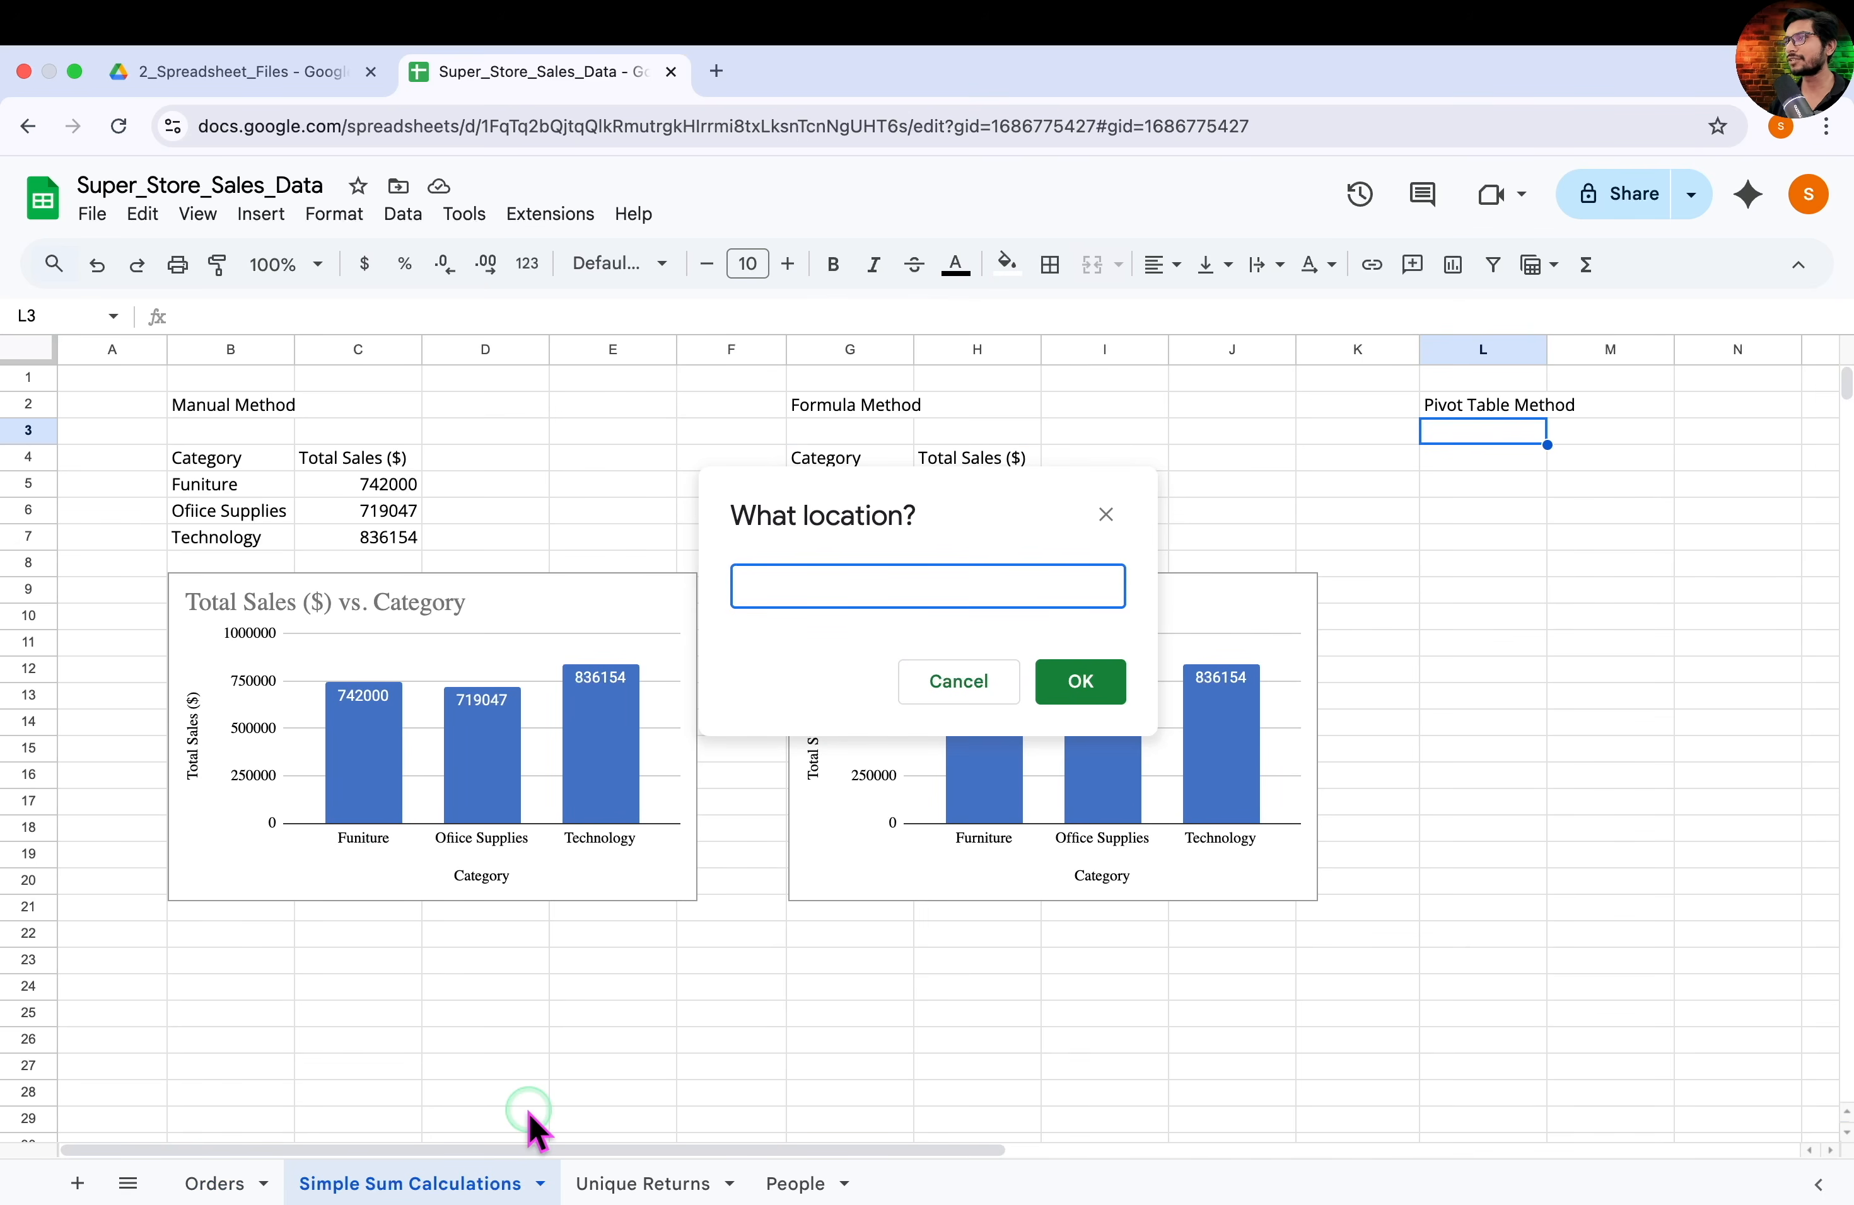
left_click(1478, 463)
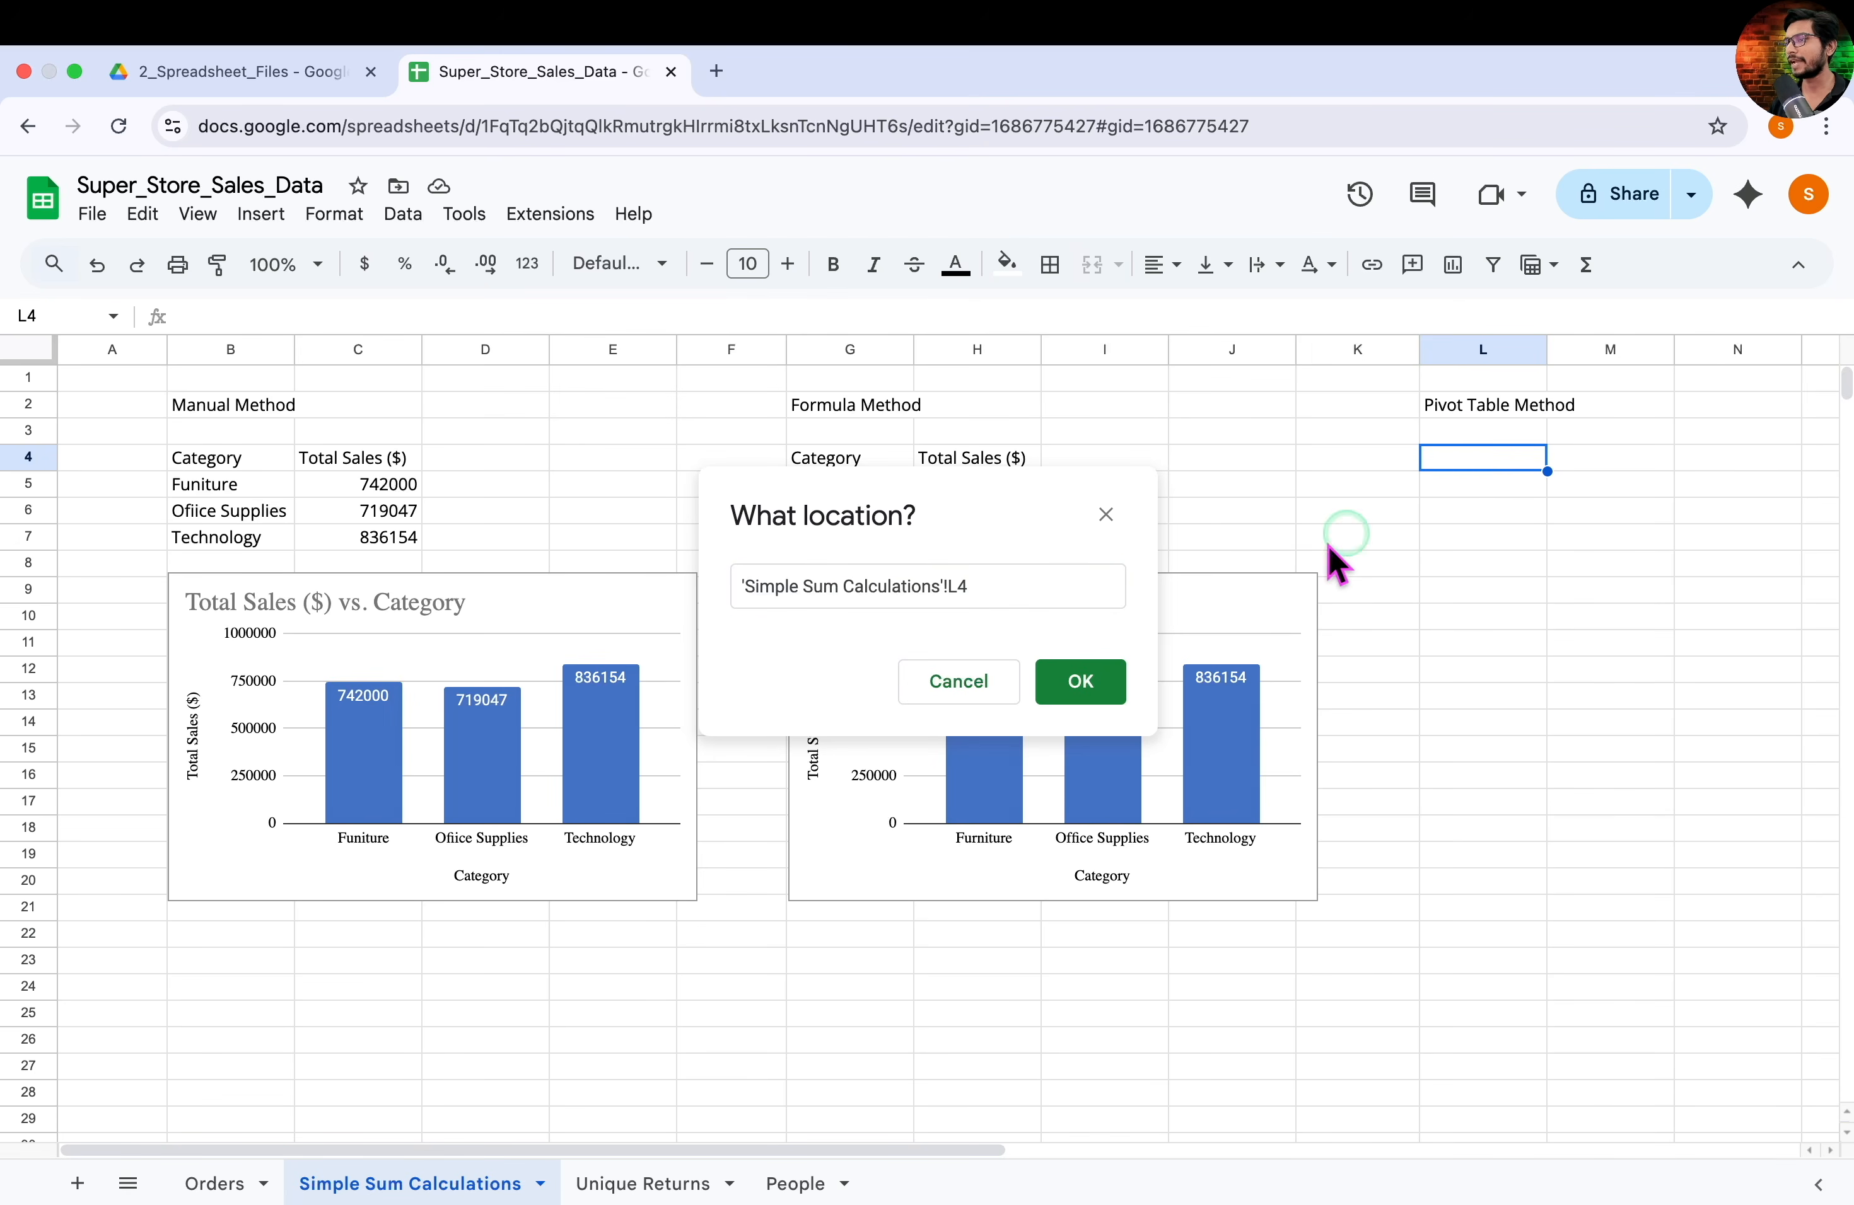
left_click(1108, 685)
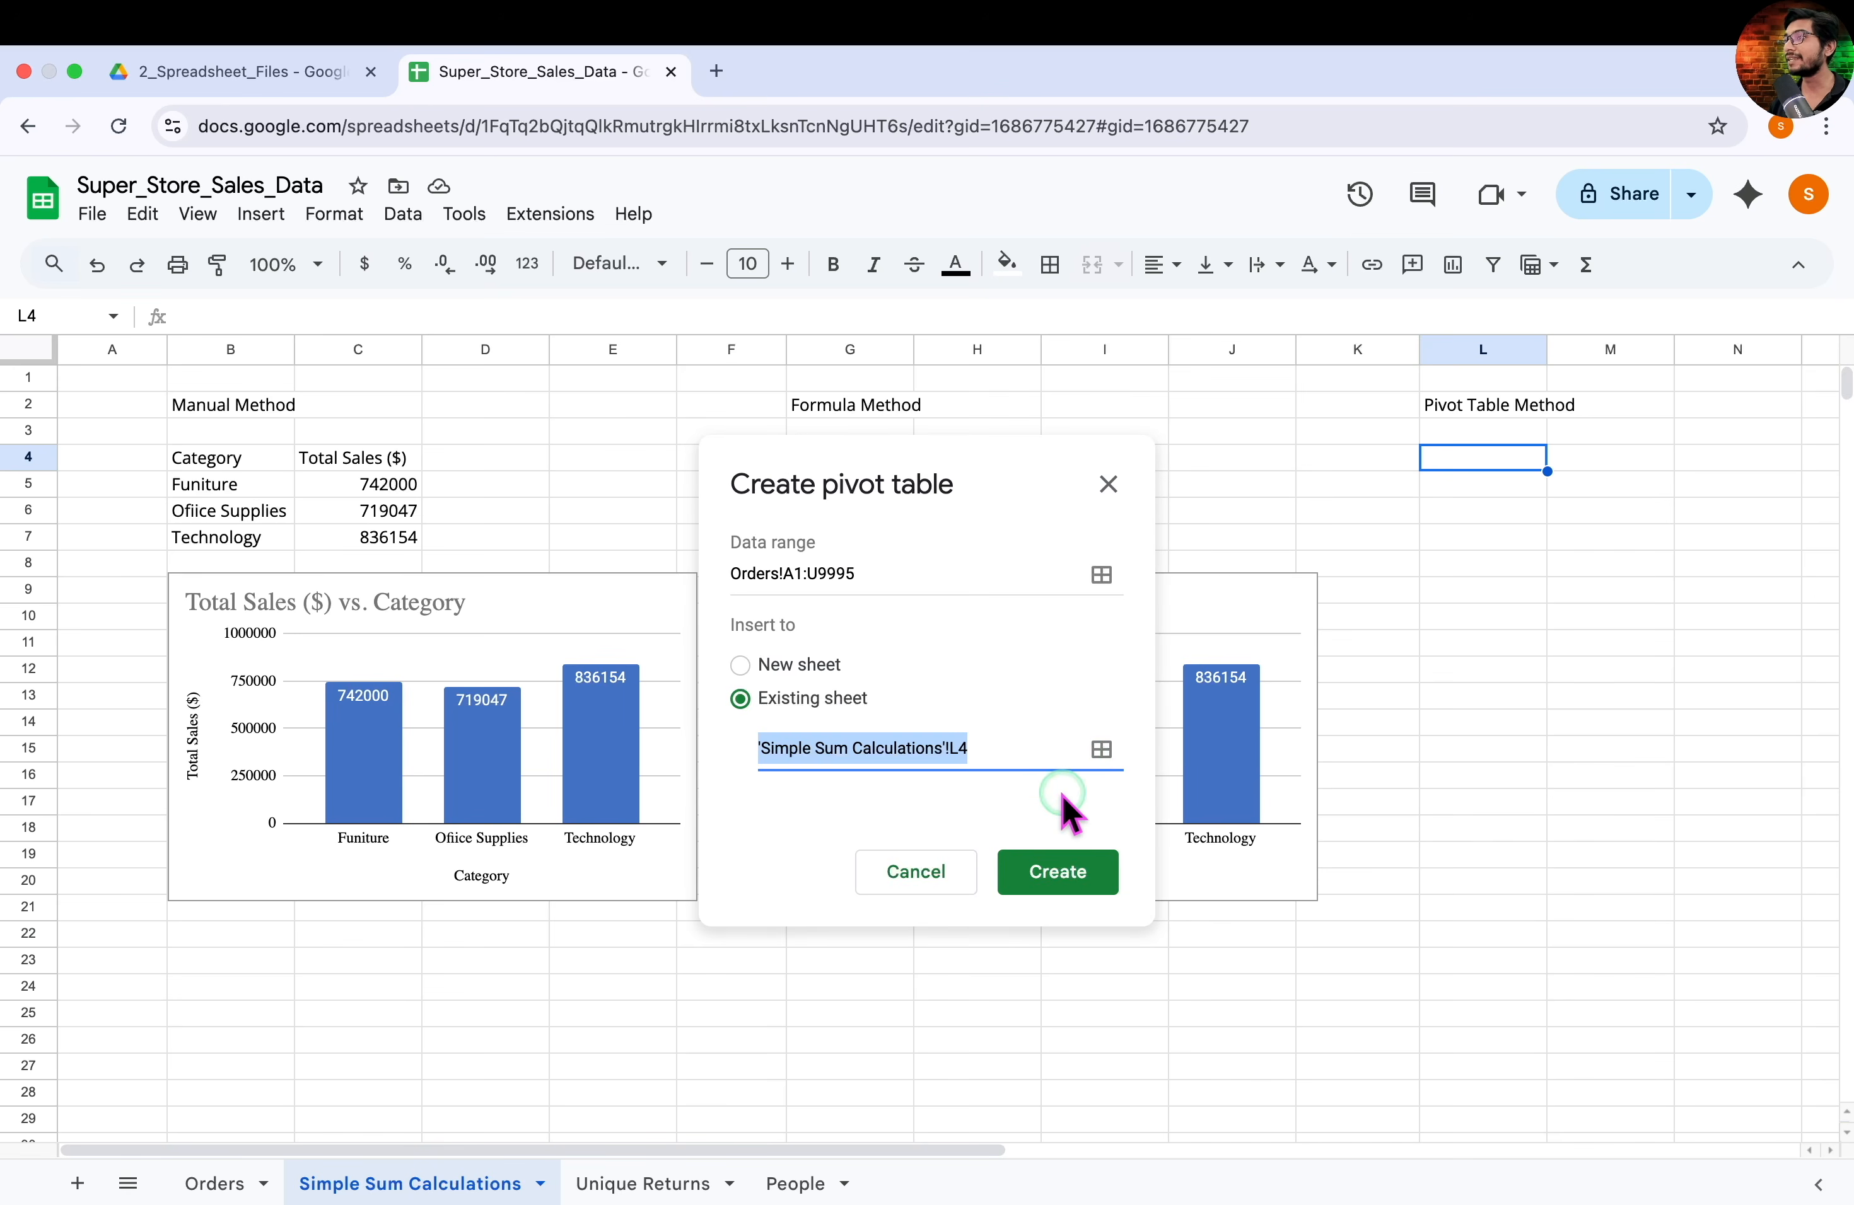
left_click(1058, 869)
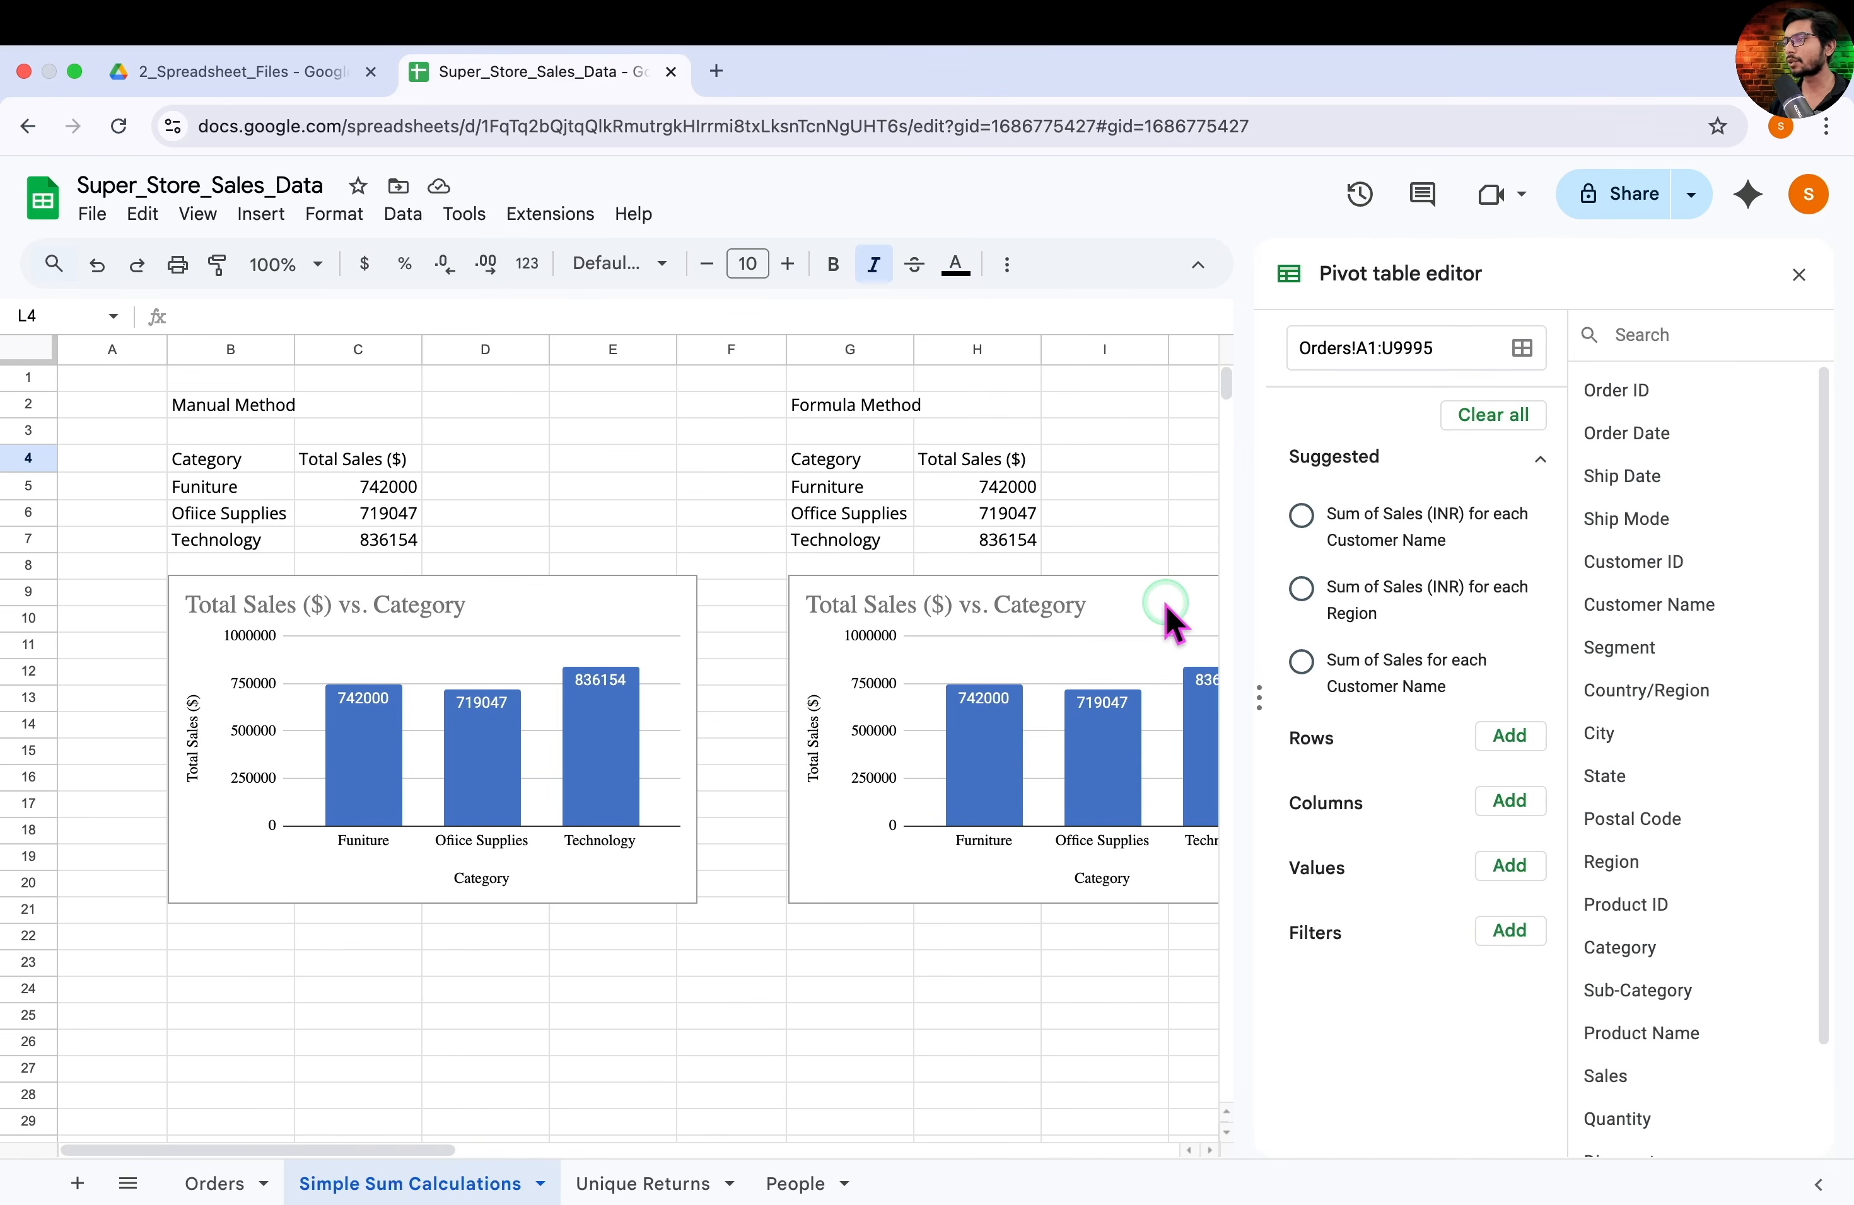
Examine the empty pivot table at L4 and the editor's field list, Rows and Values areas
scroll(1167, 618, "right", 10)
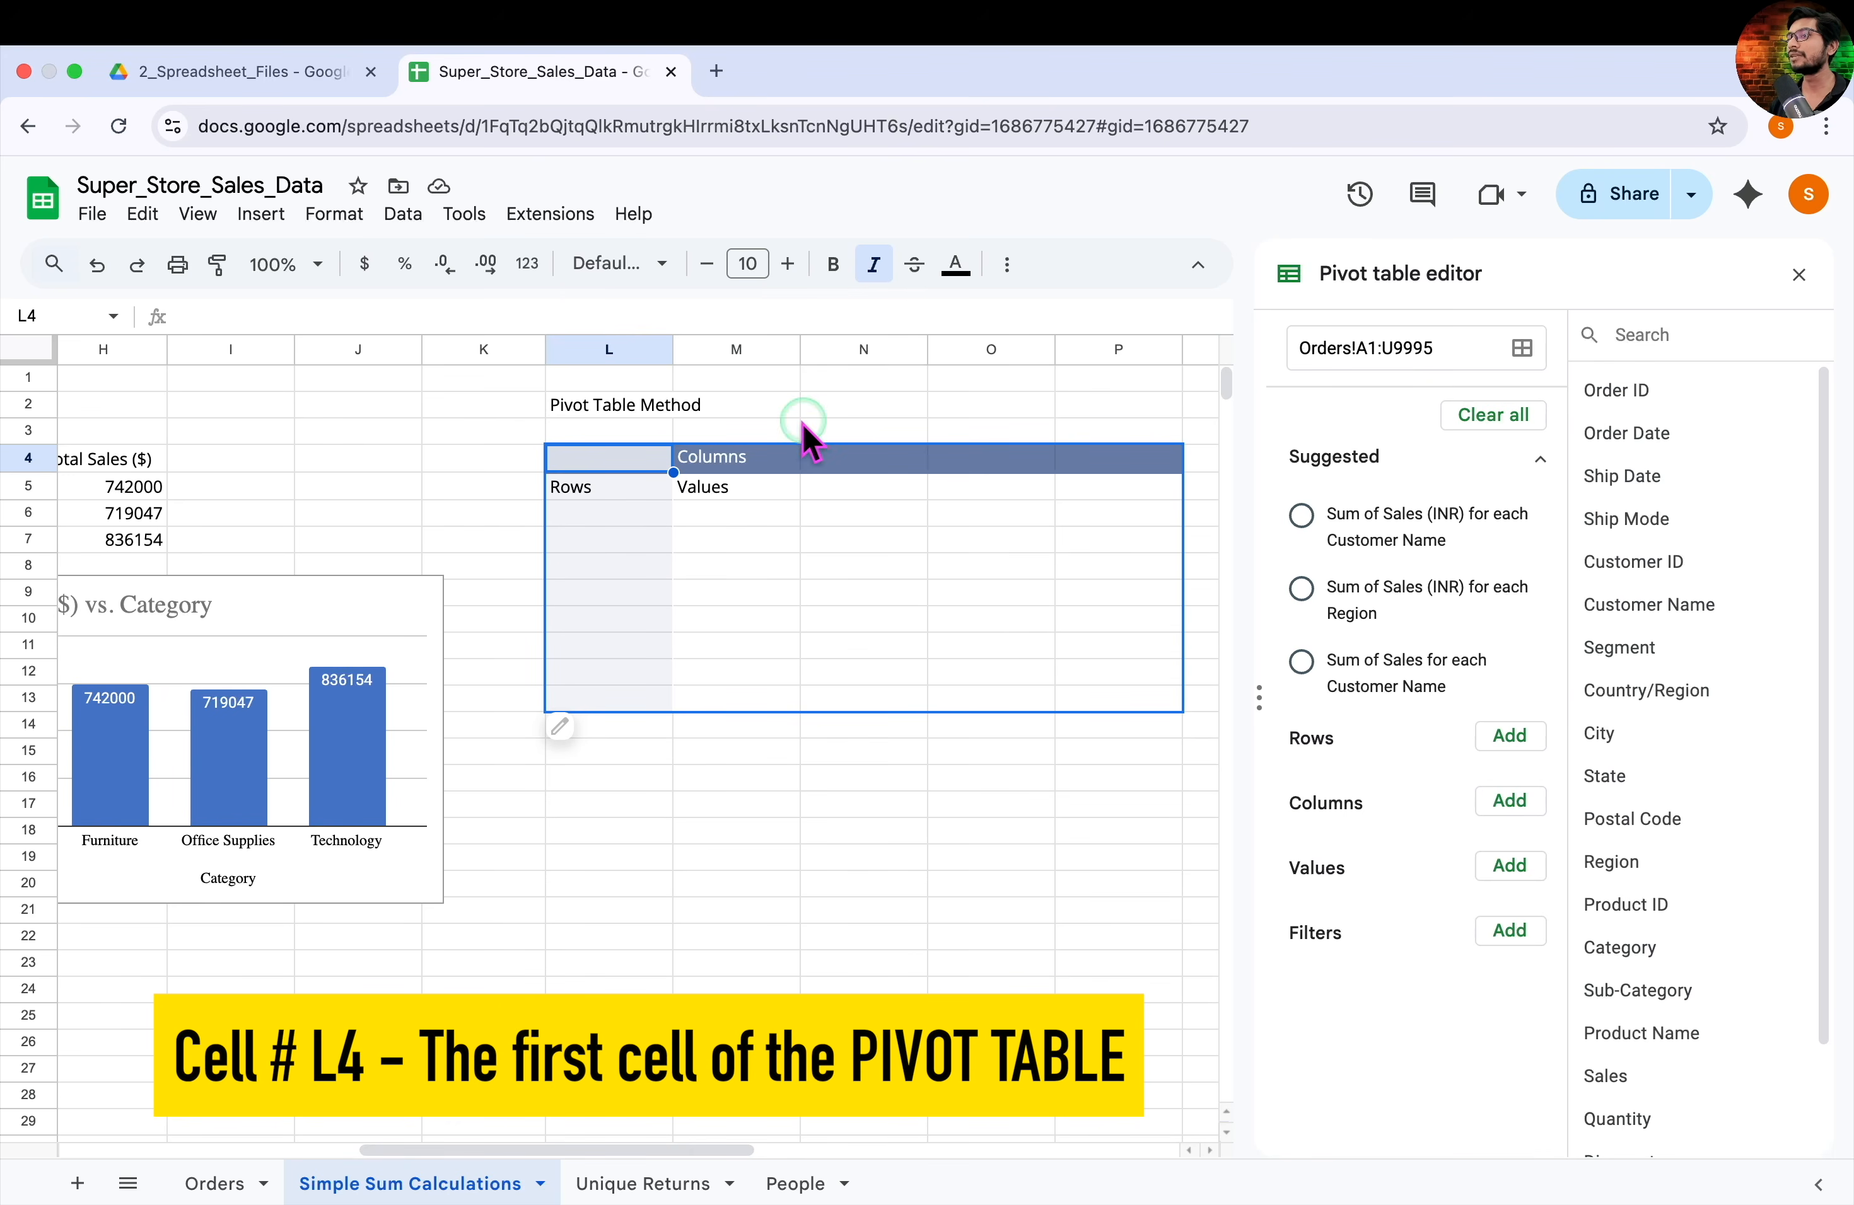
mouse_move(1251, 227)
left_mouse_down()
mouse_move(1821, 1097)
mouse_move(1841, 1179)
left_mouse_up()
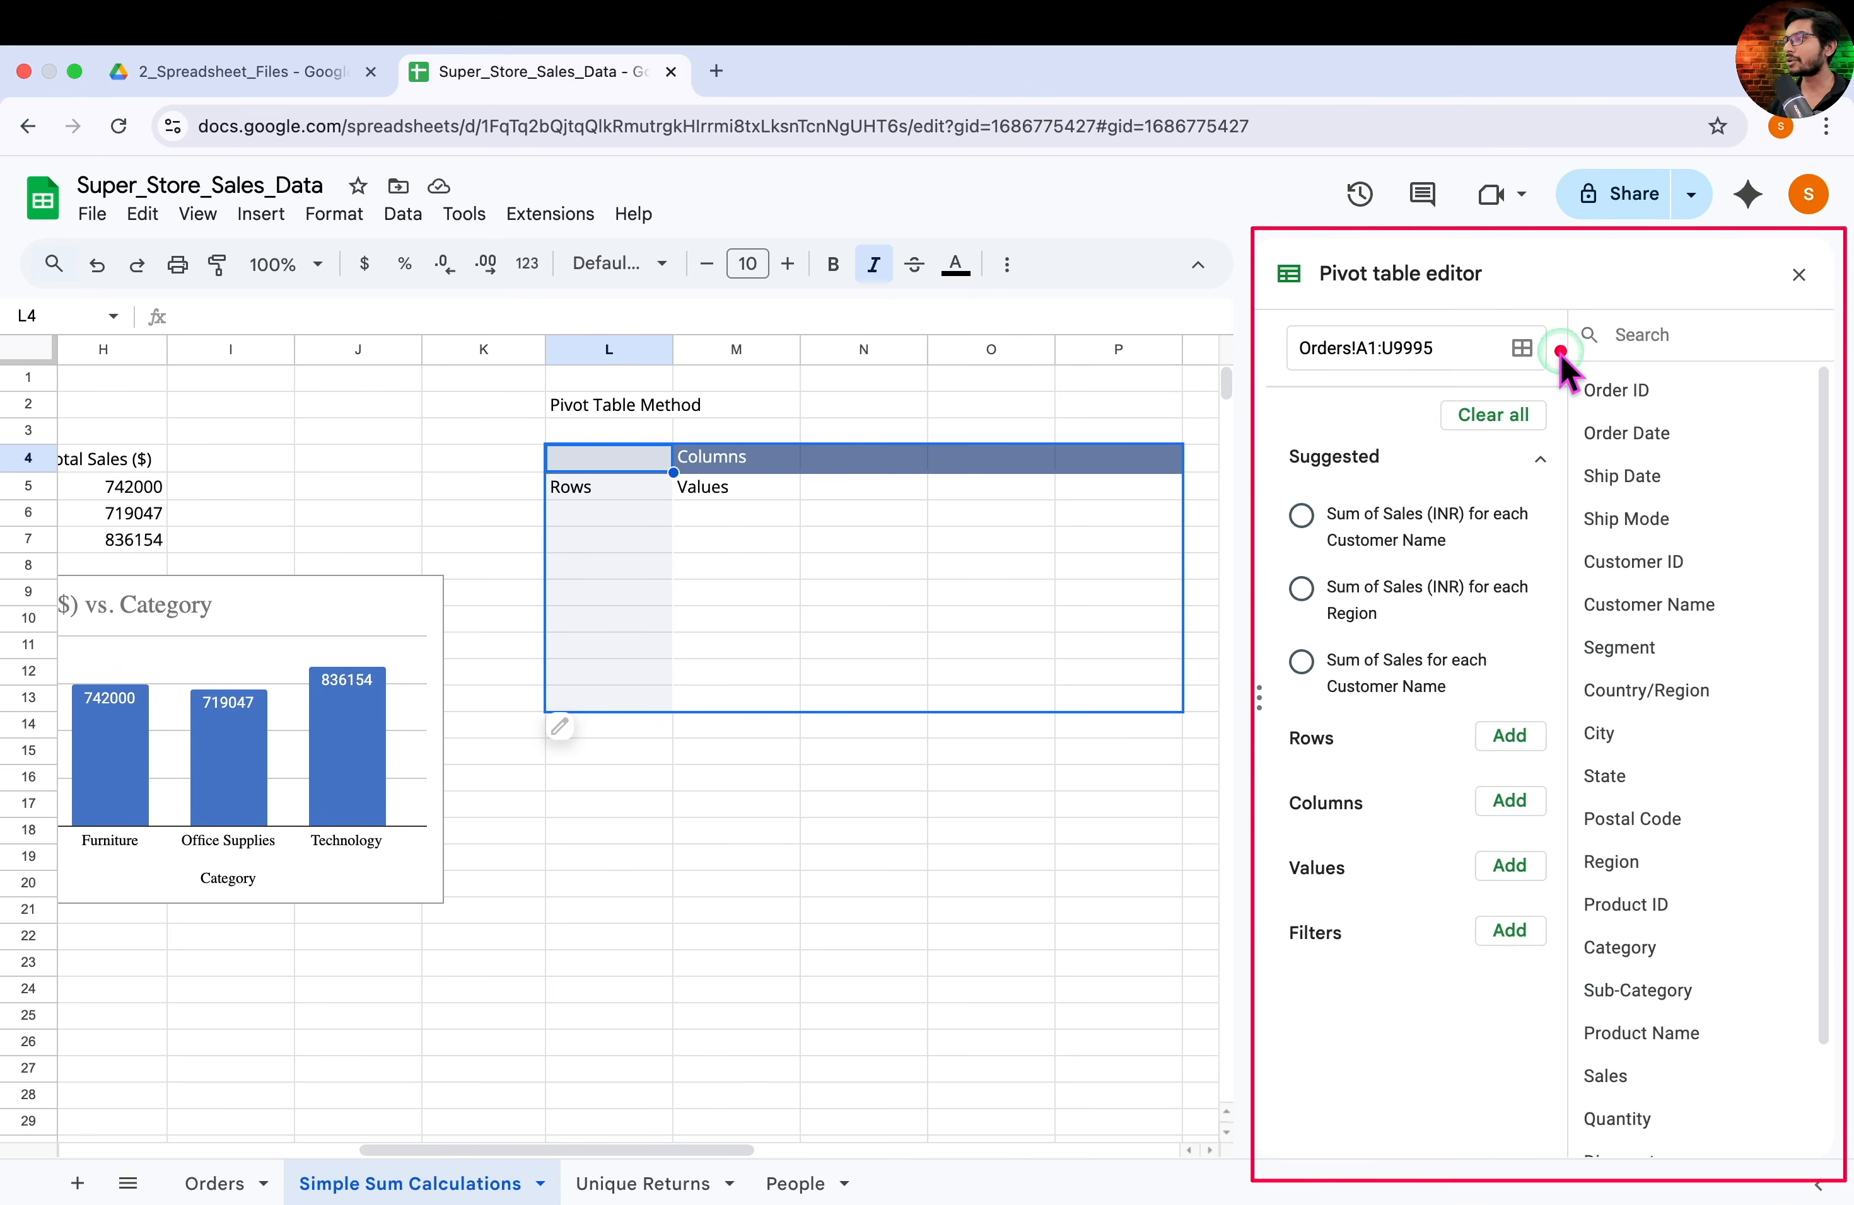
mouse_move(1572, 306)
left_mouse_down()
mouse_move(1642, 635)
mouse_move(1844, 1166)
left_mouse_up()
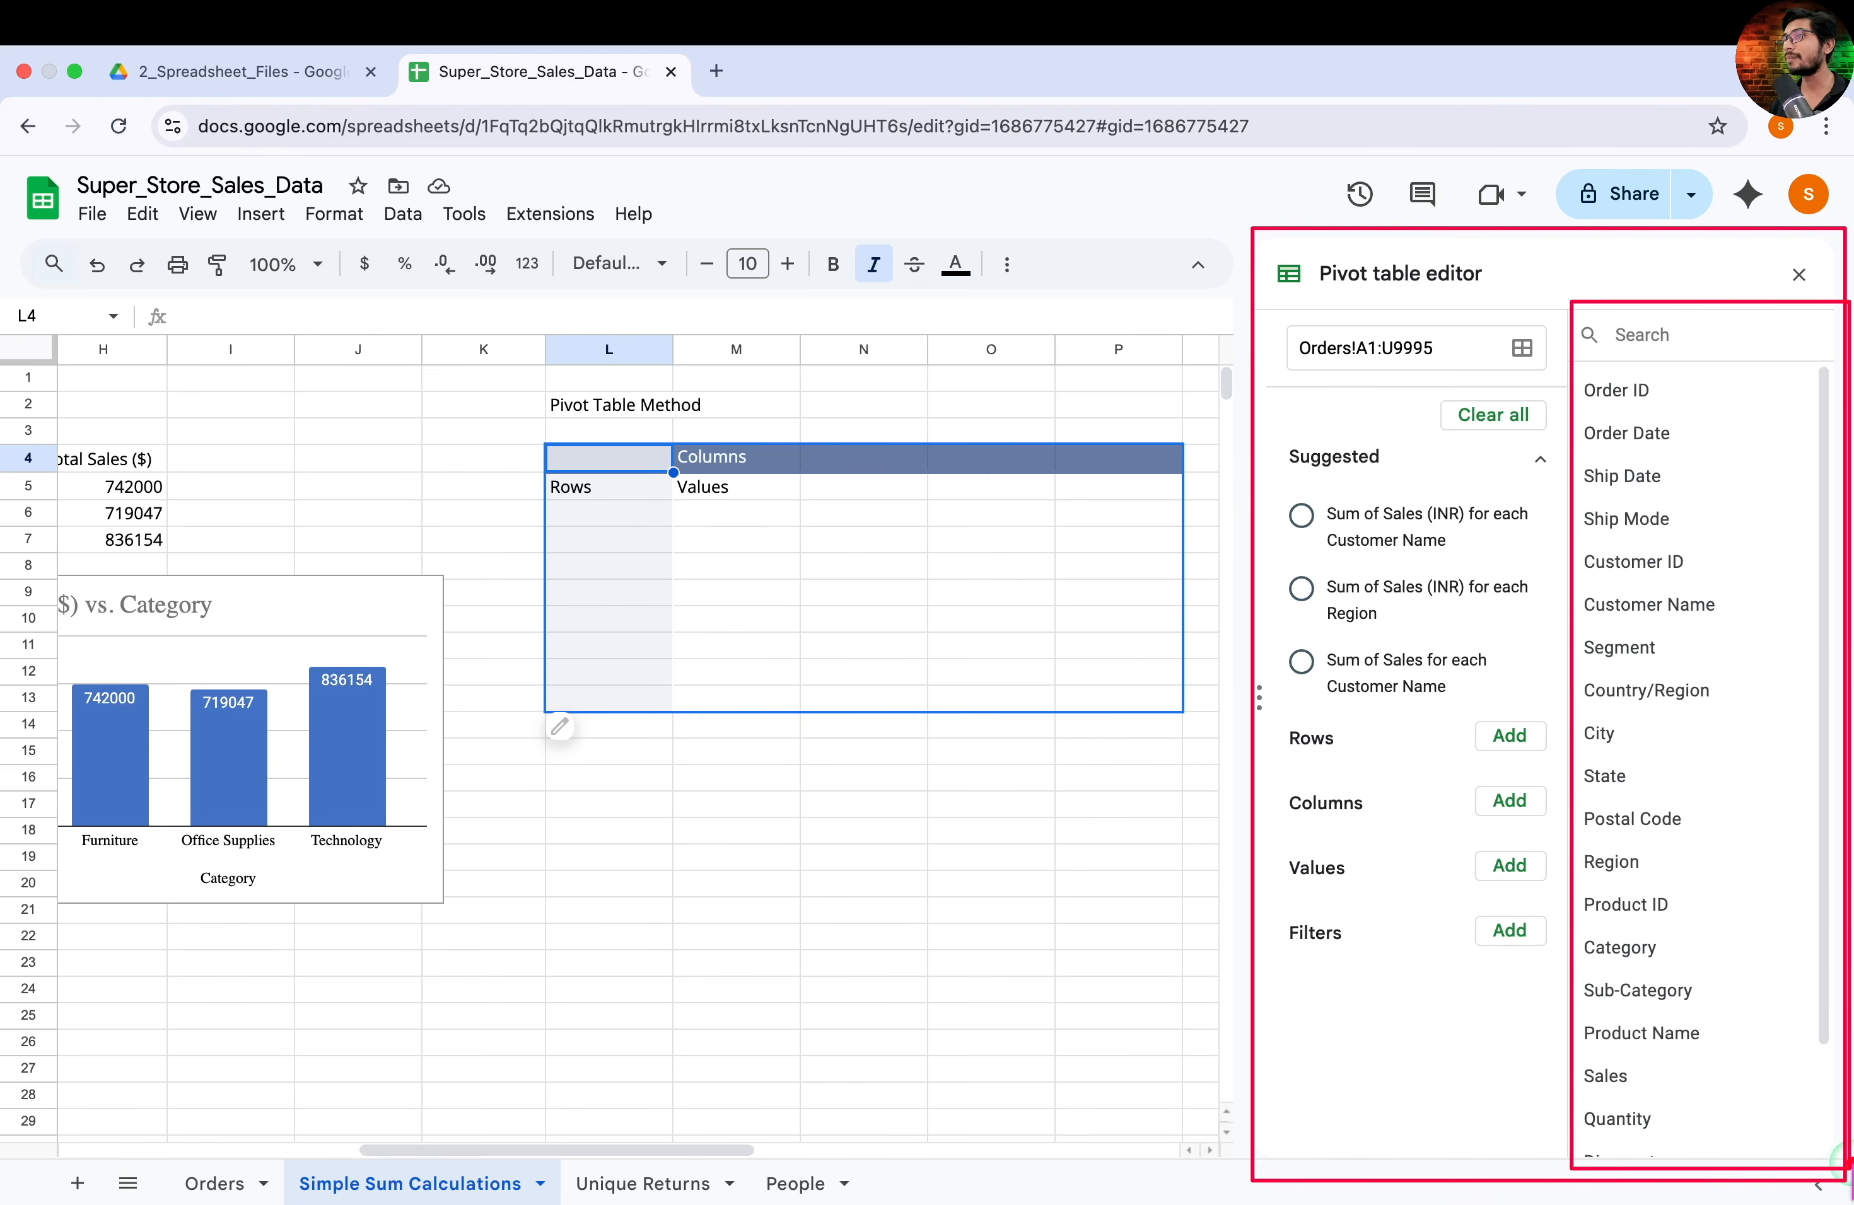
left_click(571, 462)
mouse_move(525, 460)
left_mouse_down()
mouse_move(635, 503)
mouse_move(751, 501)
left_mouse_up()
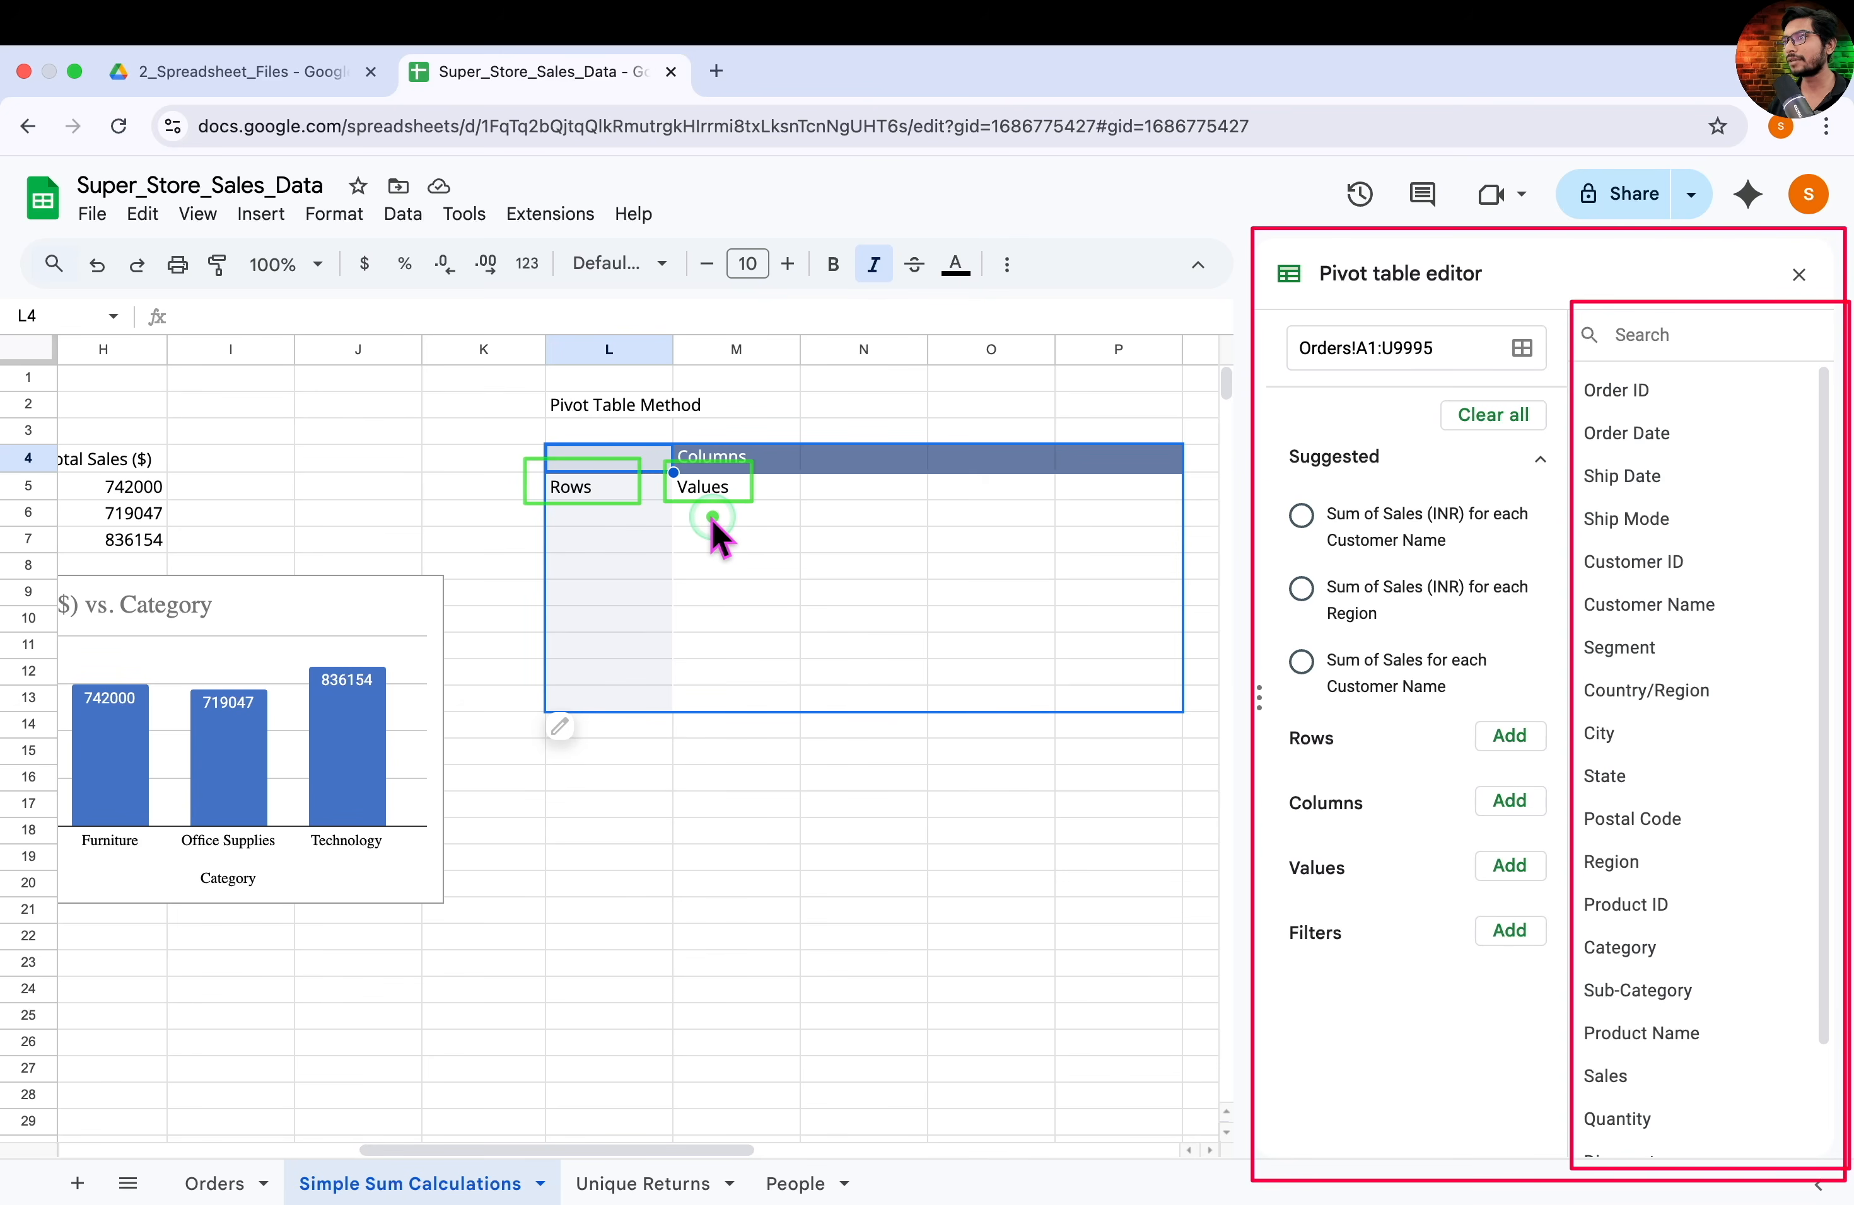
left_click_drag(1261, 716, 1401, 771)
mouse_move(1265, 844)
left_mouse_down()
mouse_move(1394, 874)
mouse_move(1395, 897)
left_mouse_up()
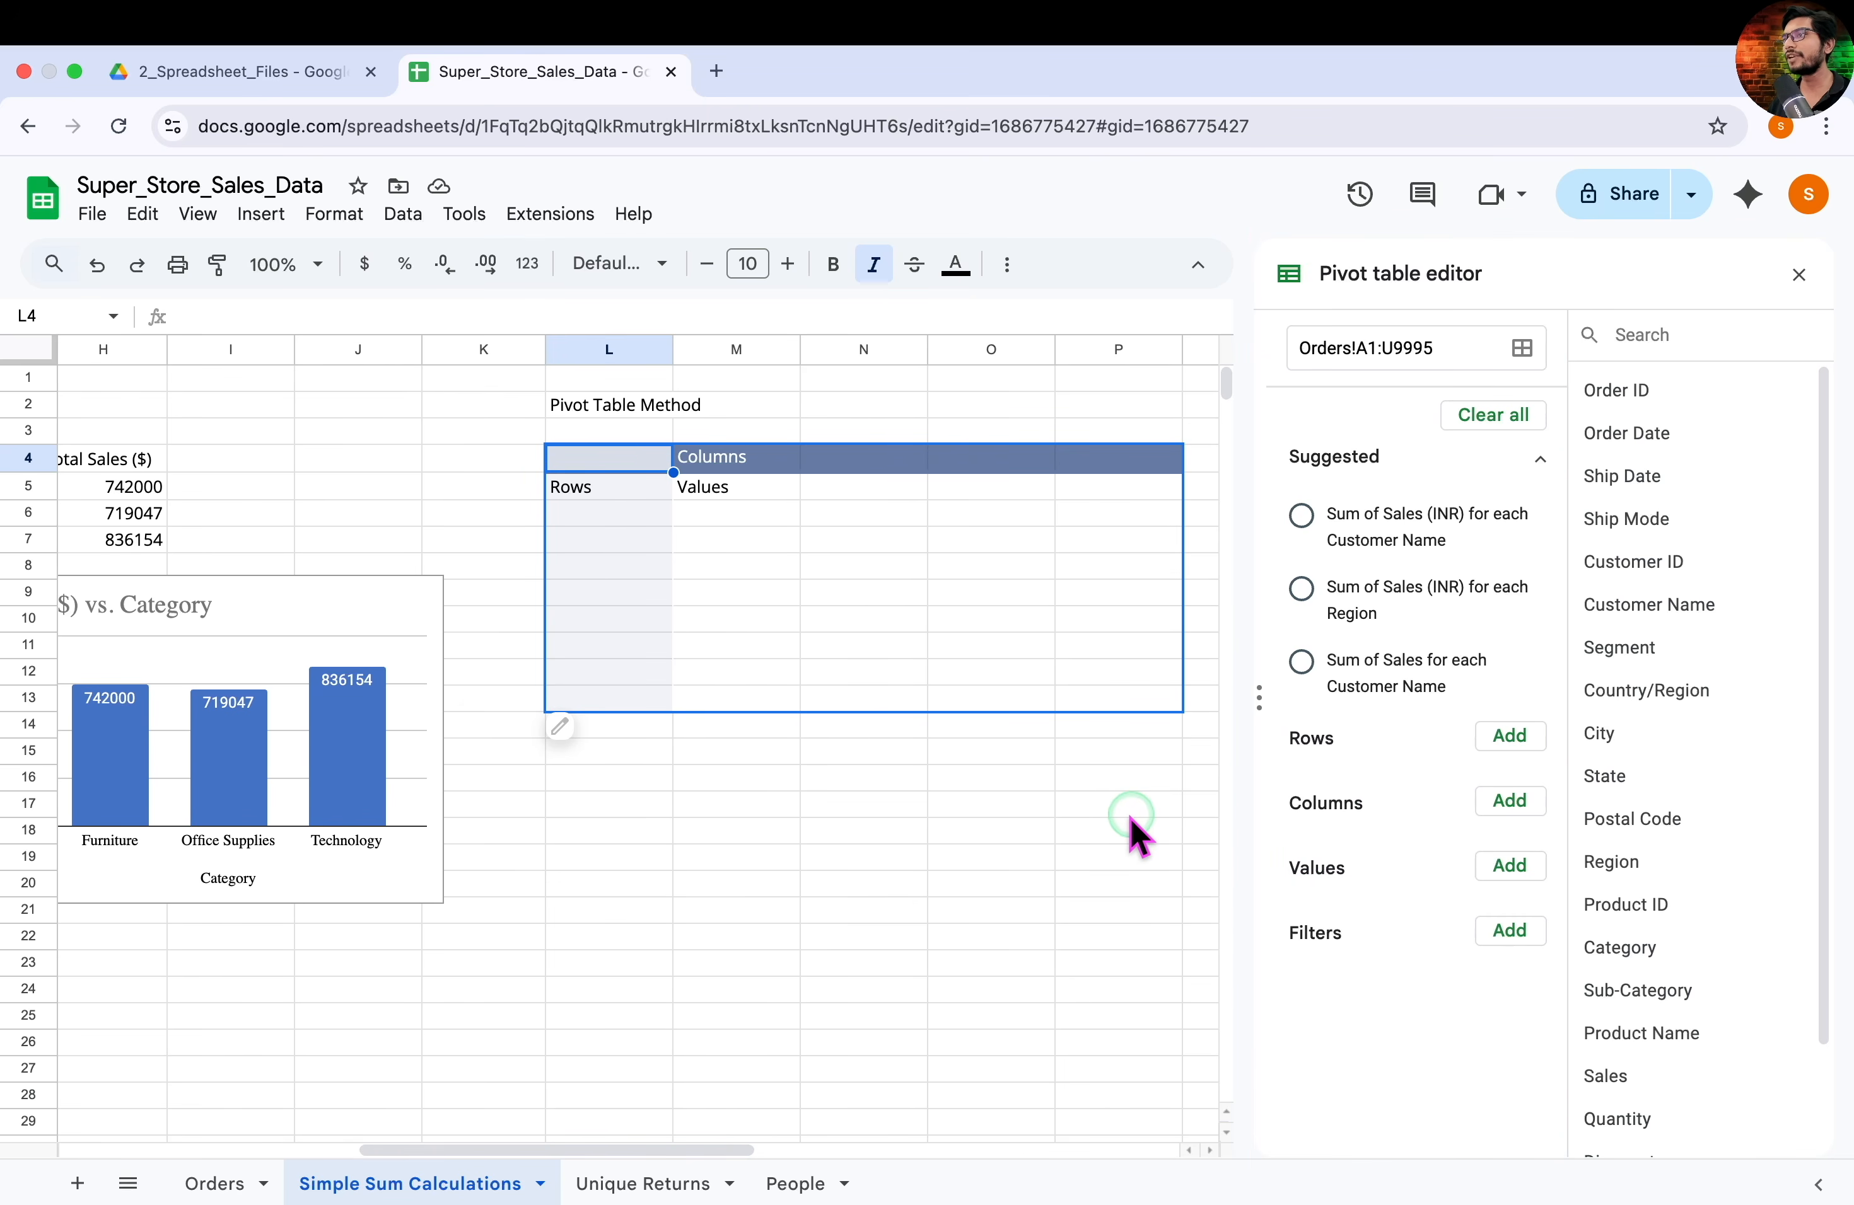
Compare the category and sales columns of the Formula Method table with the pivot table's Rows and Values areas
scroll(1134, 835, "left", 2)
scroll(1135, 835, "left", 2)
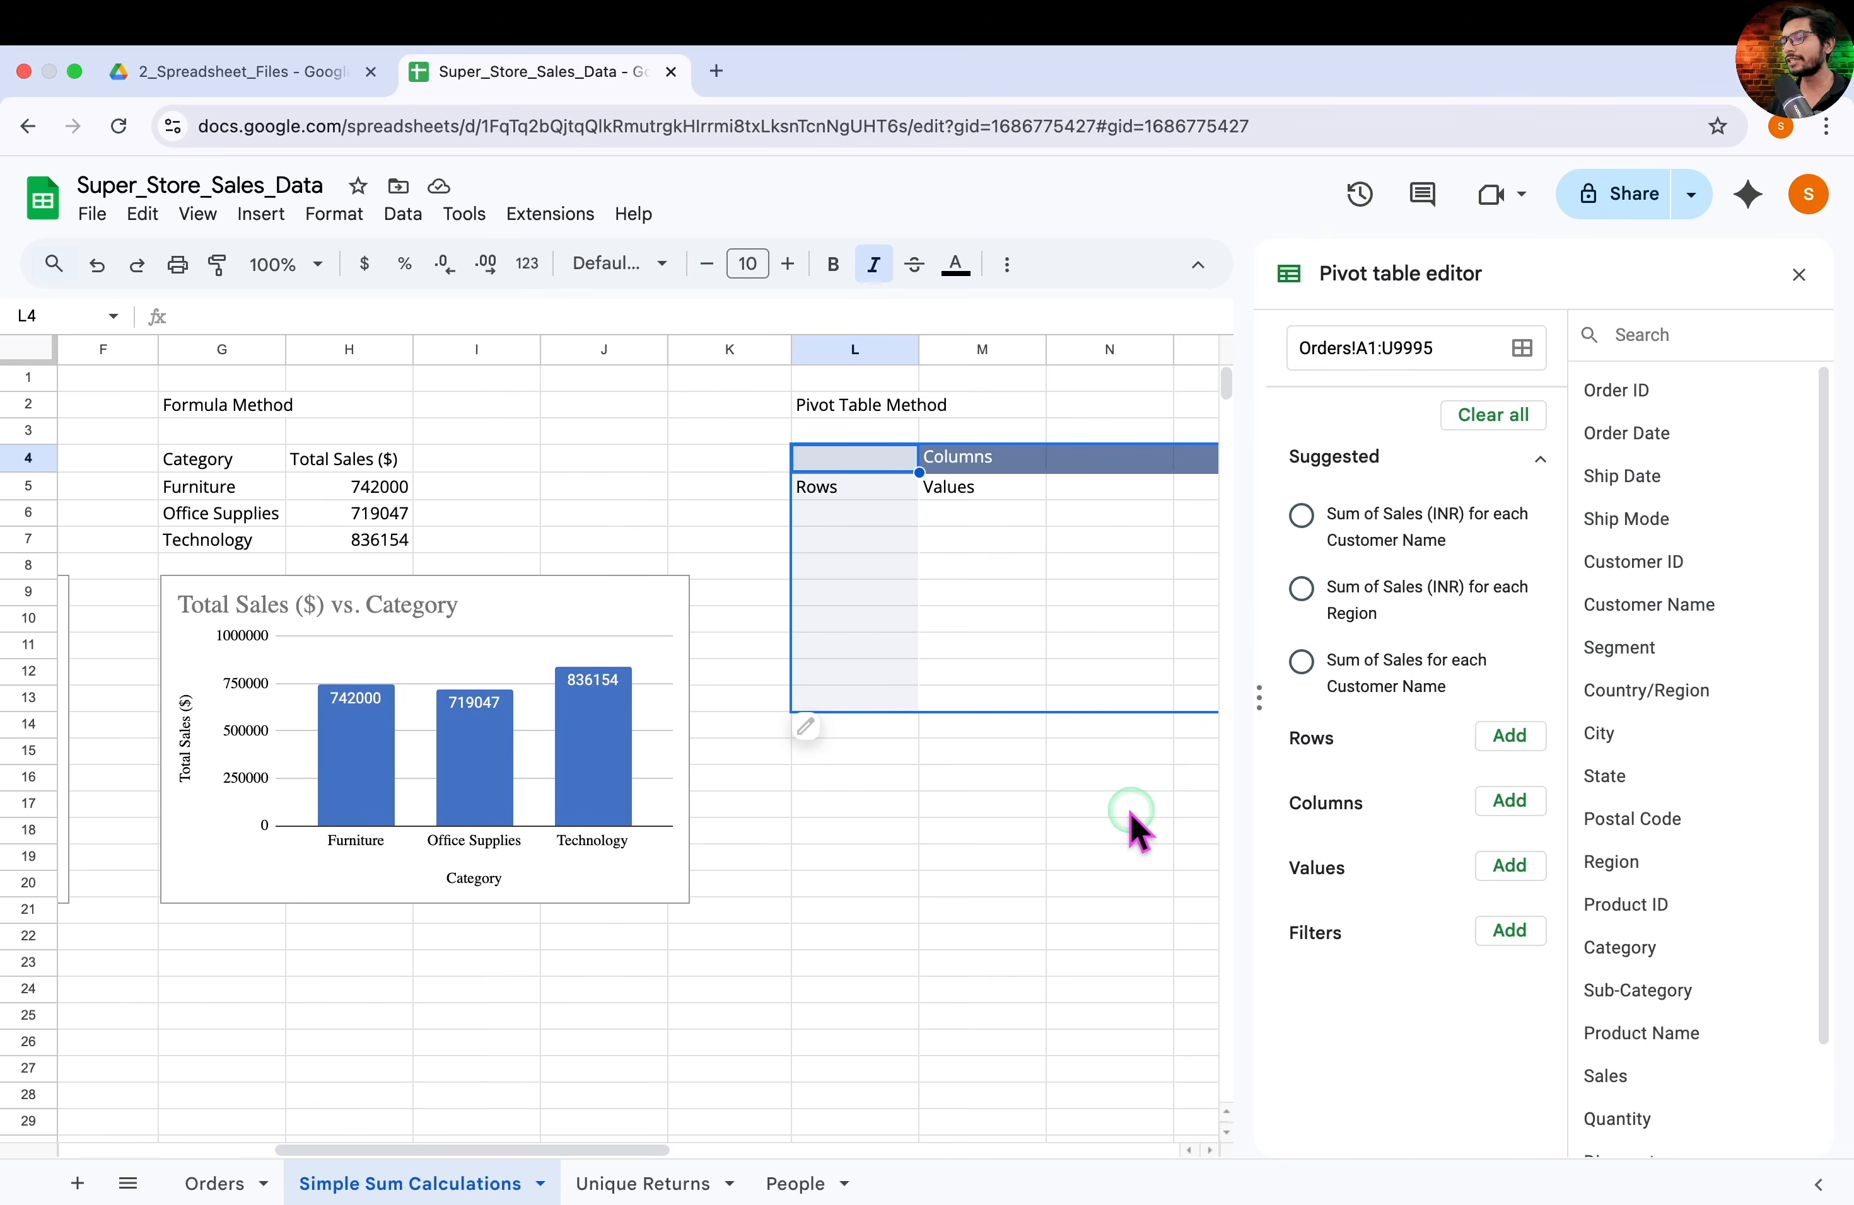
left_click_drag(149, 476, 280, 561)
left_click_drag(774, 496, 920, 589)
left_click_drag(295, 471, 418, 562)
mouse_move(931, 501)
left_mouse_down()
mouse_move(969, 563)
mouse_move(1044, 589)
left_mouse_up()
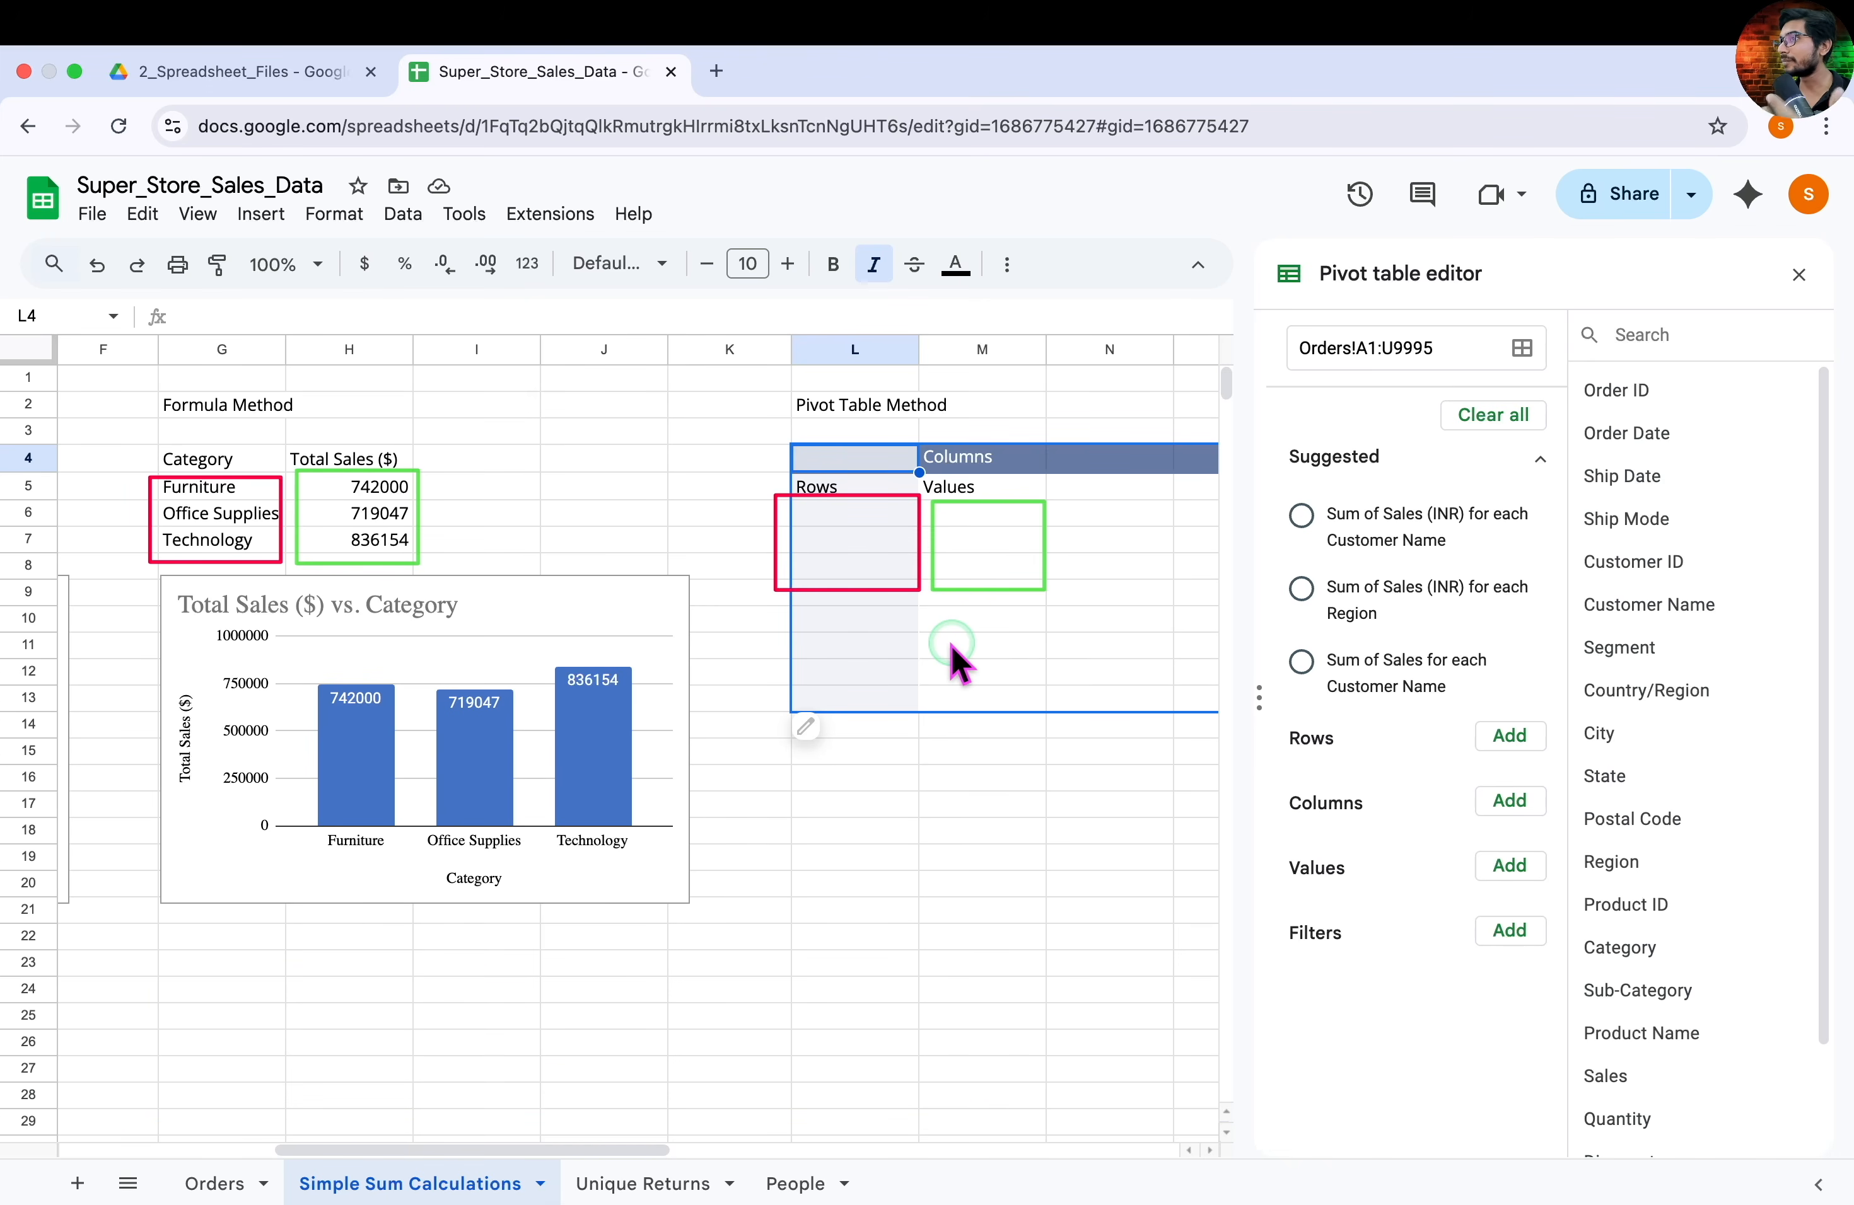
left_click(950, 644)
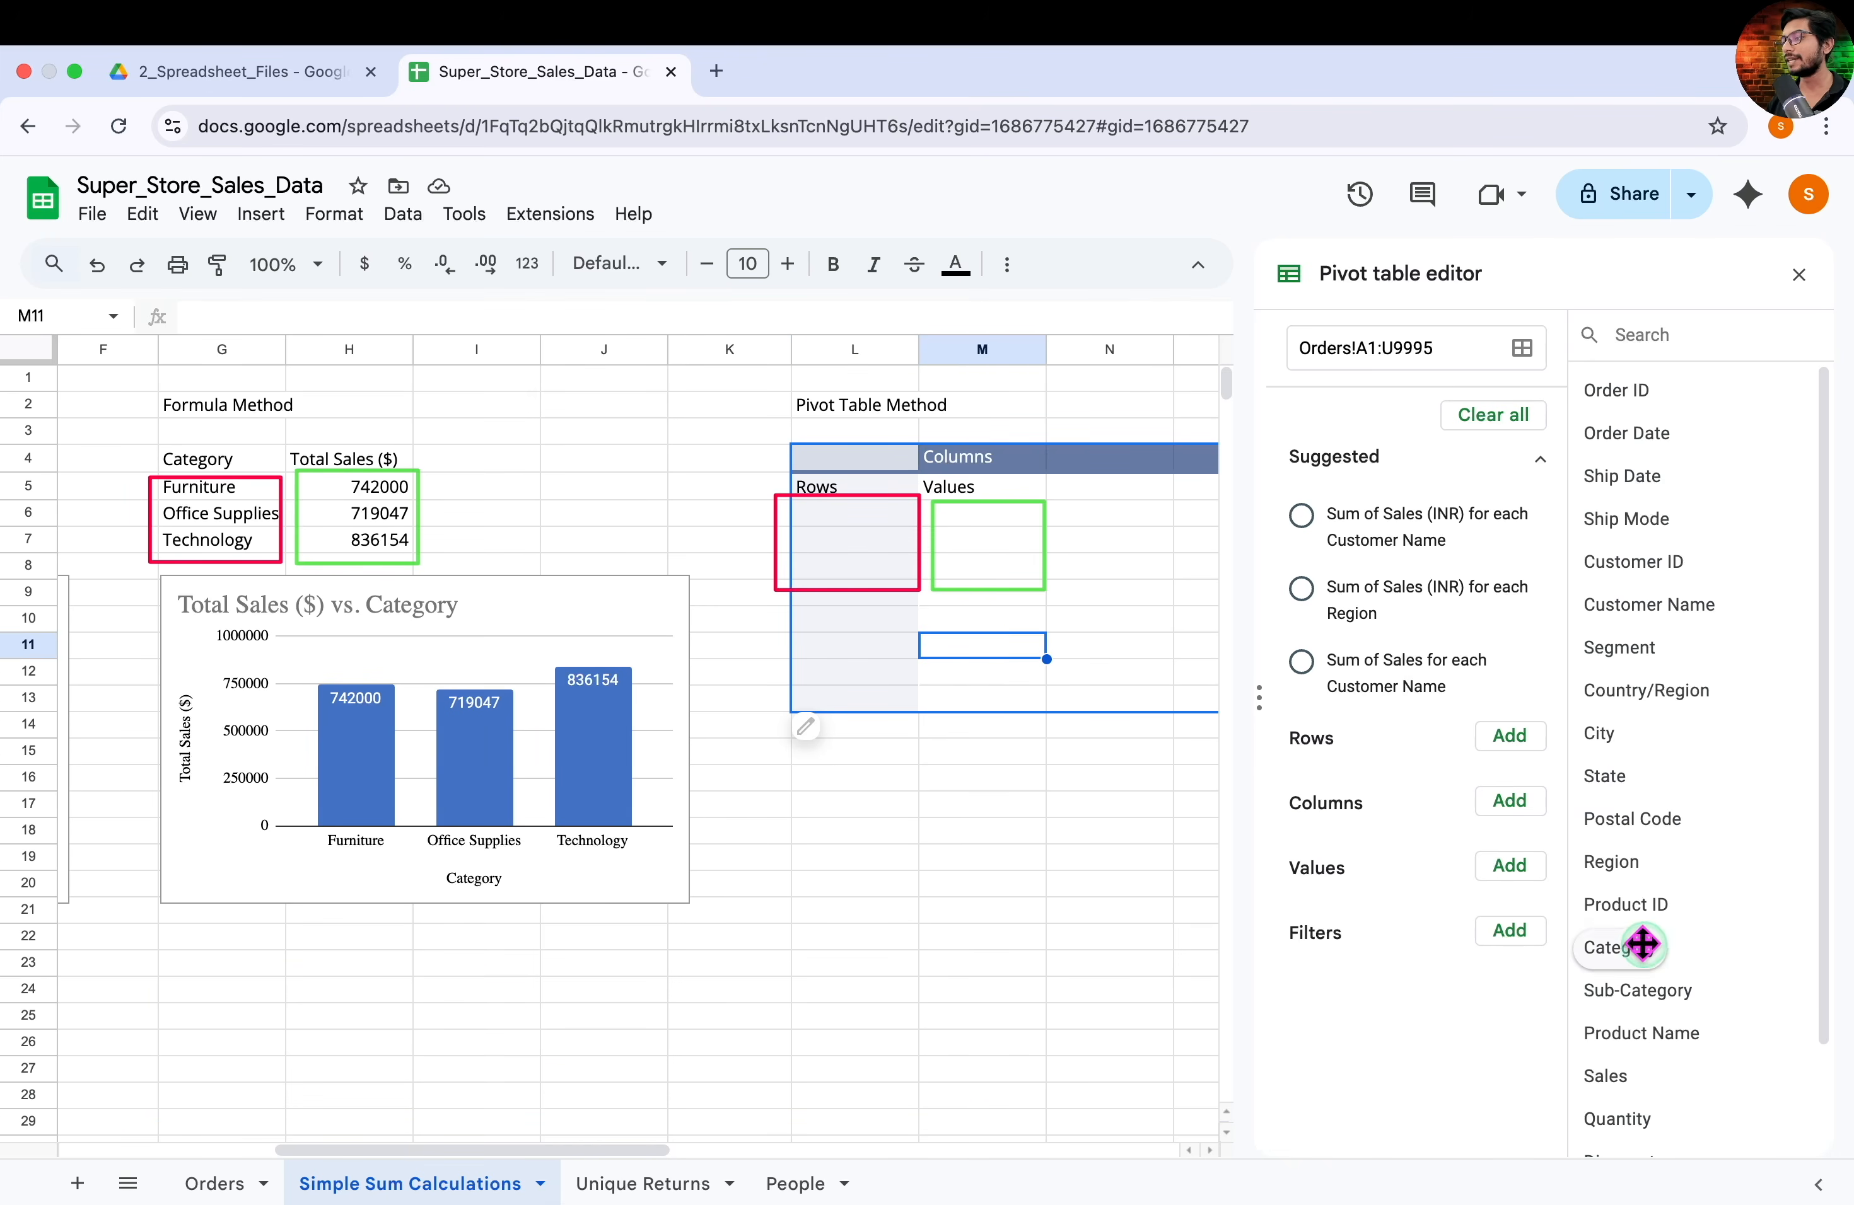
Add Category to the pivot table's rows and inspect the UNIQUE formula in G5 for comparison
left_click_drag(1637, 947, 1413, 786)
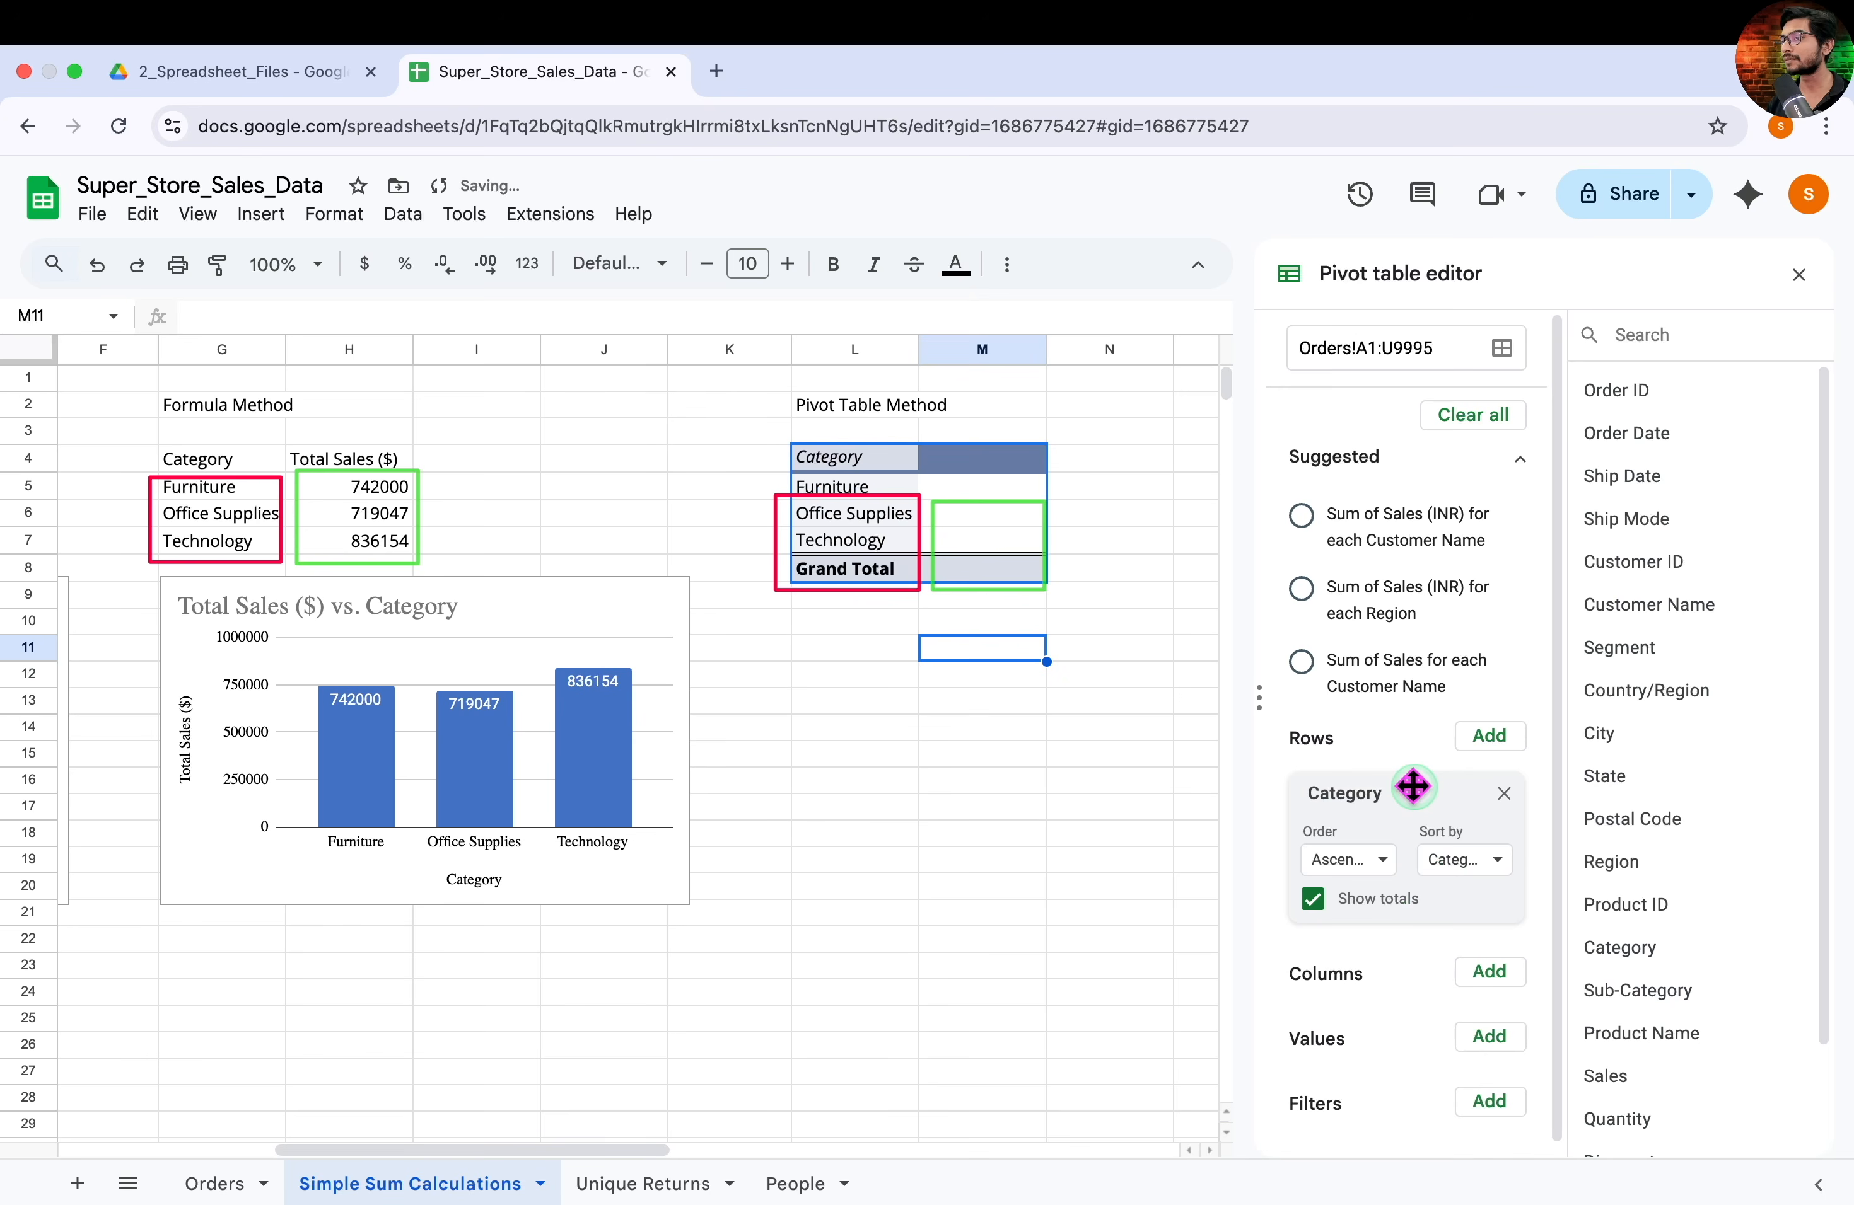
left_click_drag(763, 468, 920, 556)
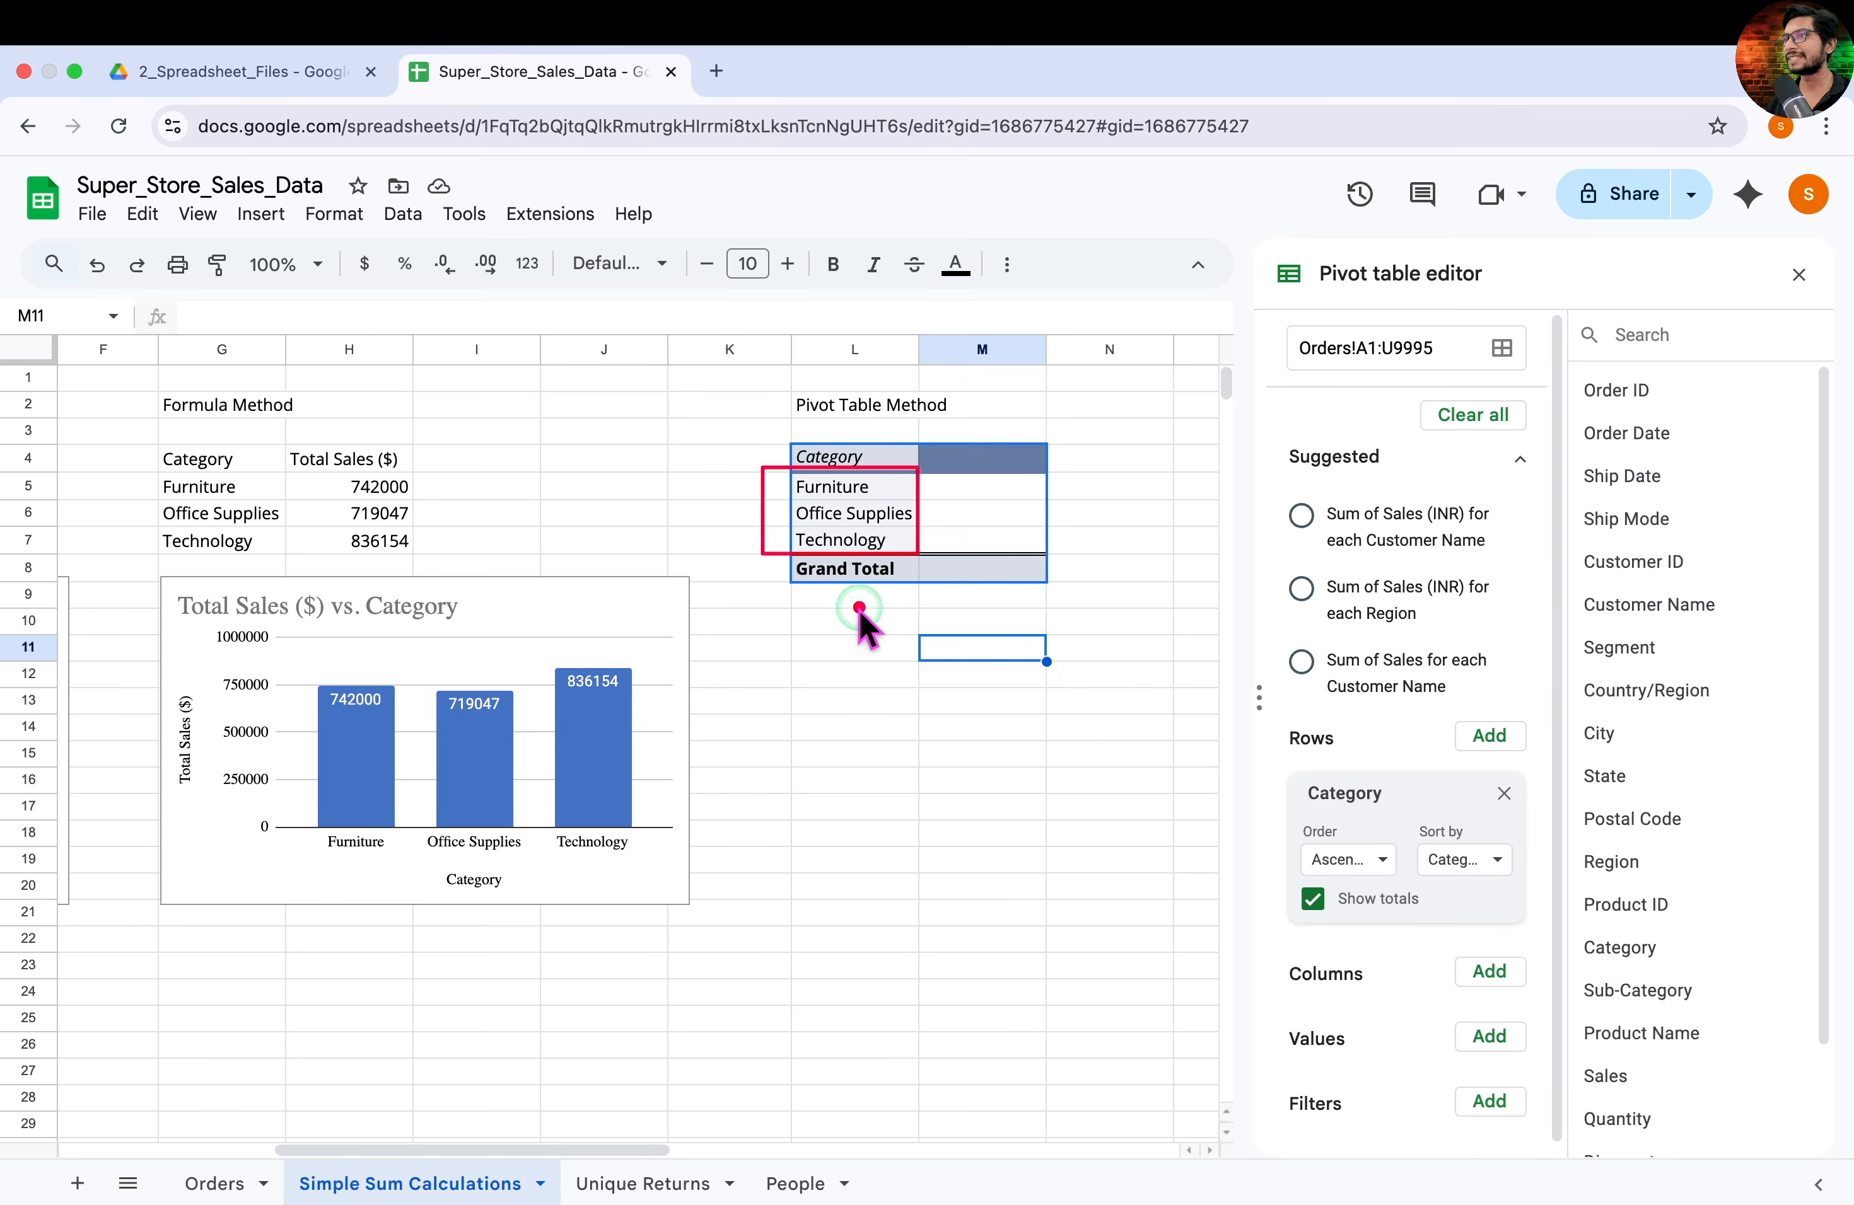
left_click(249, 487)
double_click(249, 487)
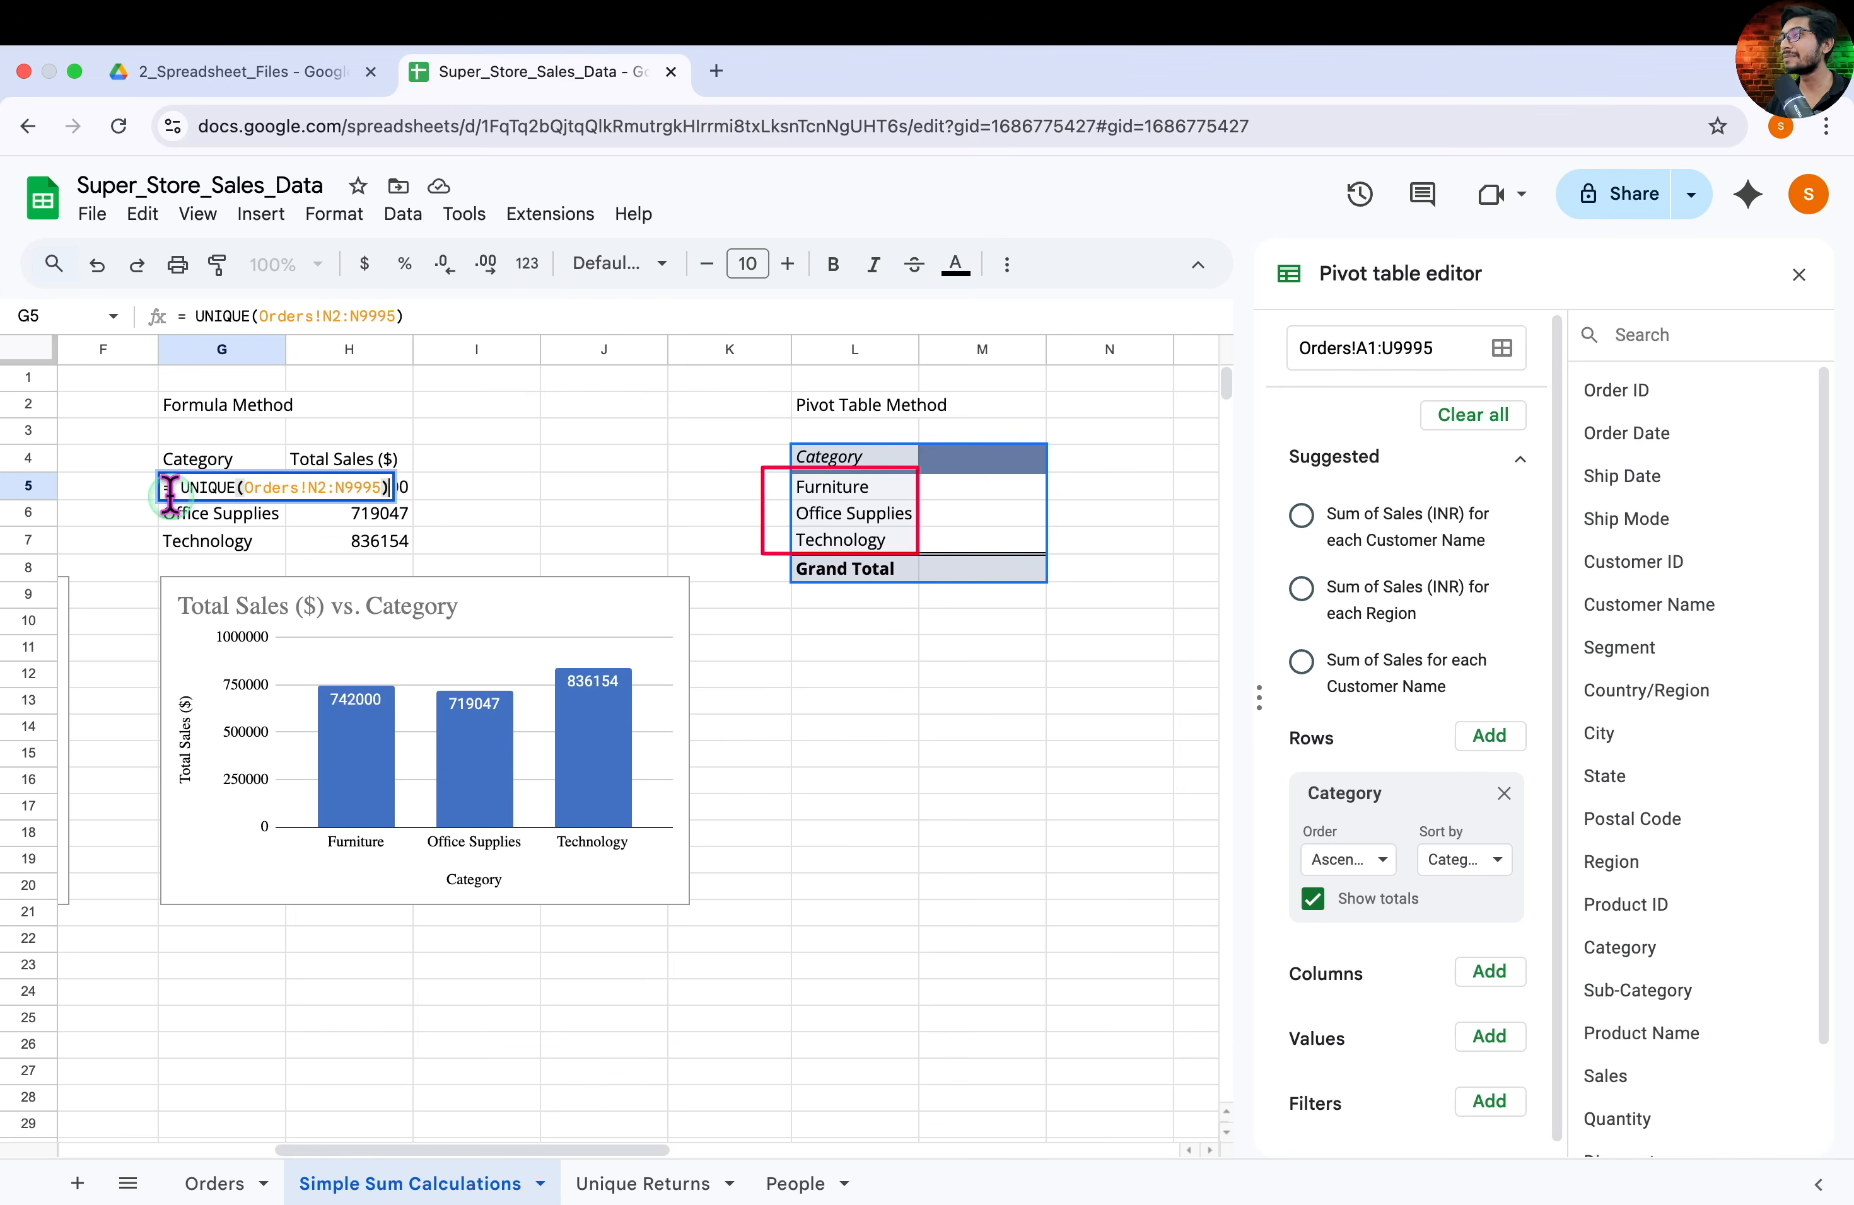
key("Escape")
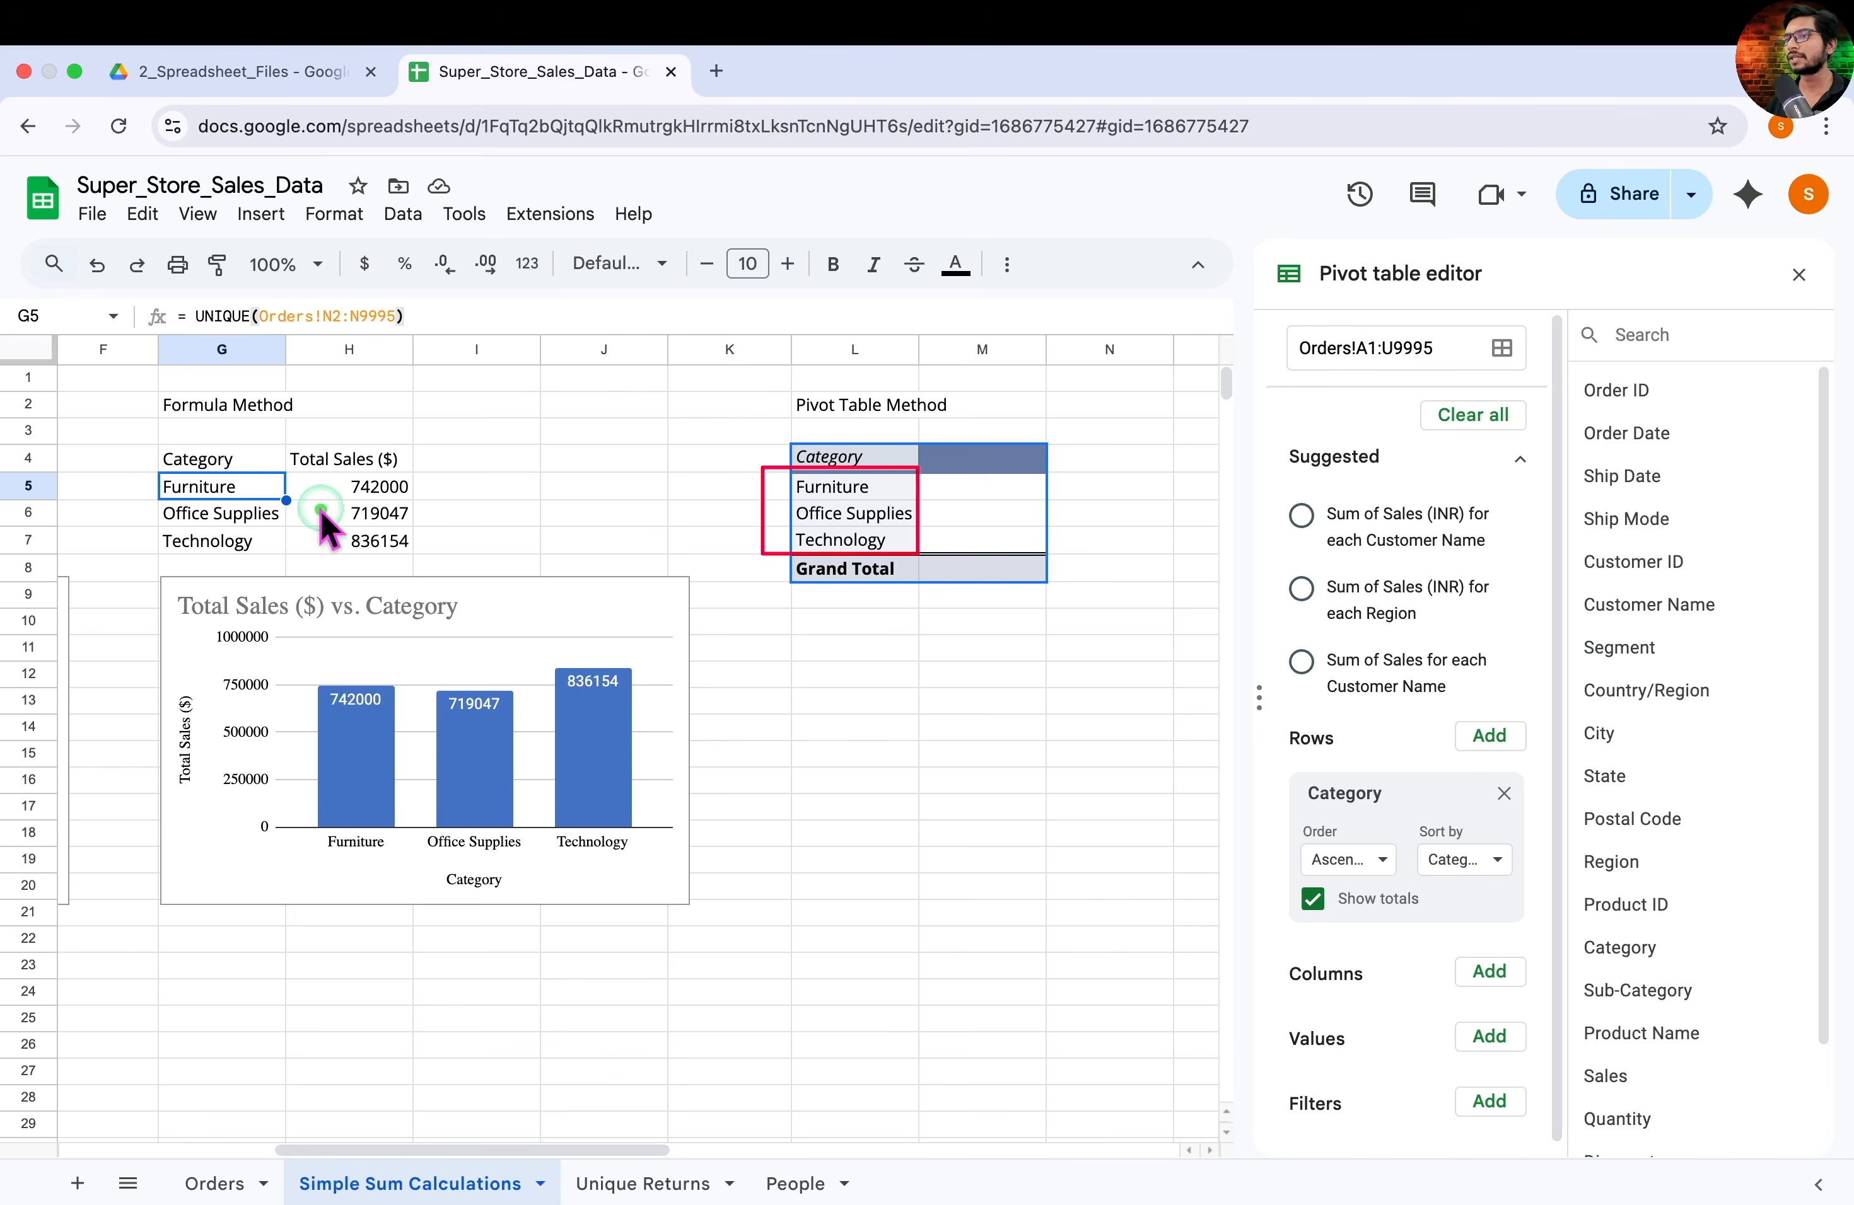
left_click_drag(283, 444, 417, 548)
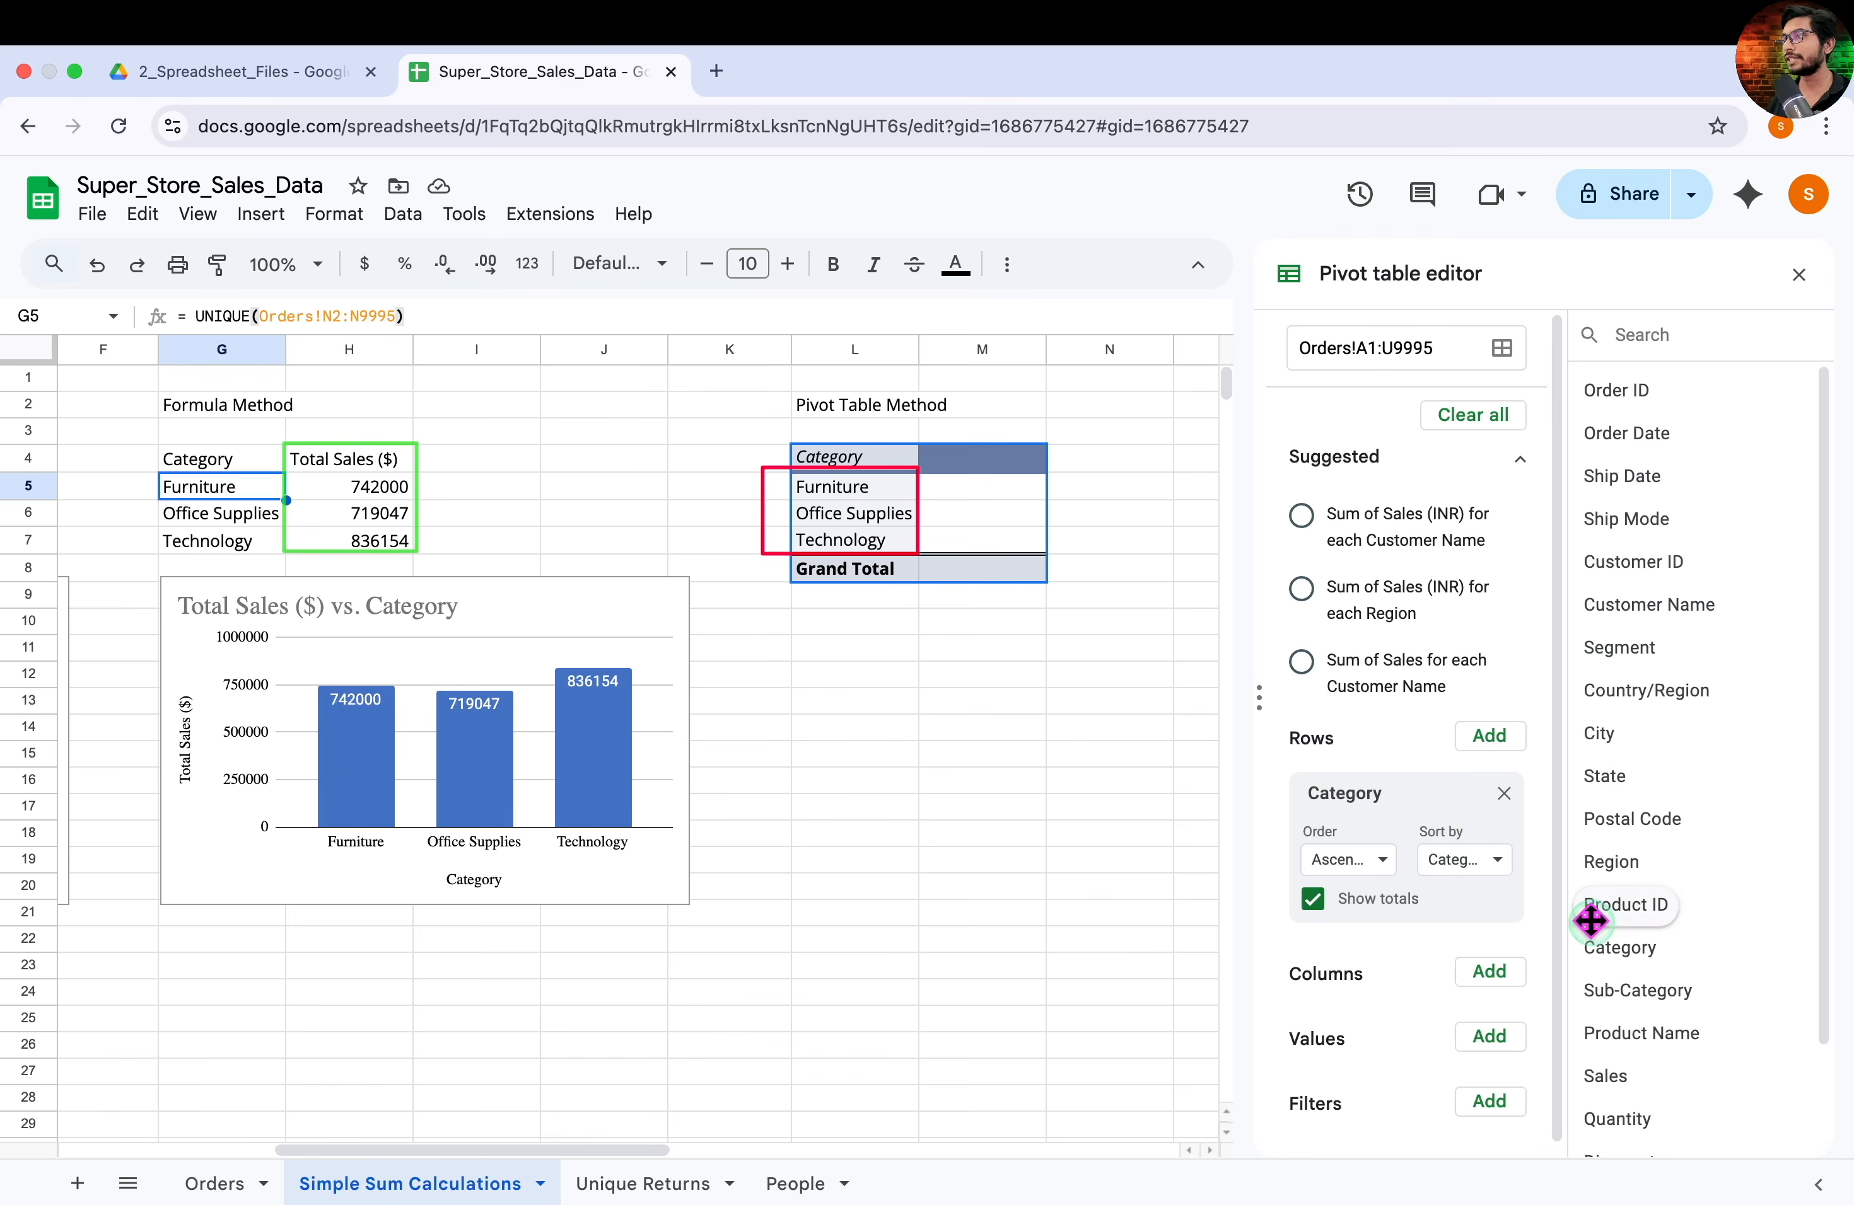
Add Sales to the pivot table's values, summarised by SUM, and inspect the SUMIF formula in H5 for comparison
left_click_drag(1597, 948, 1350, 1080)
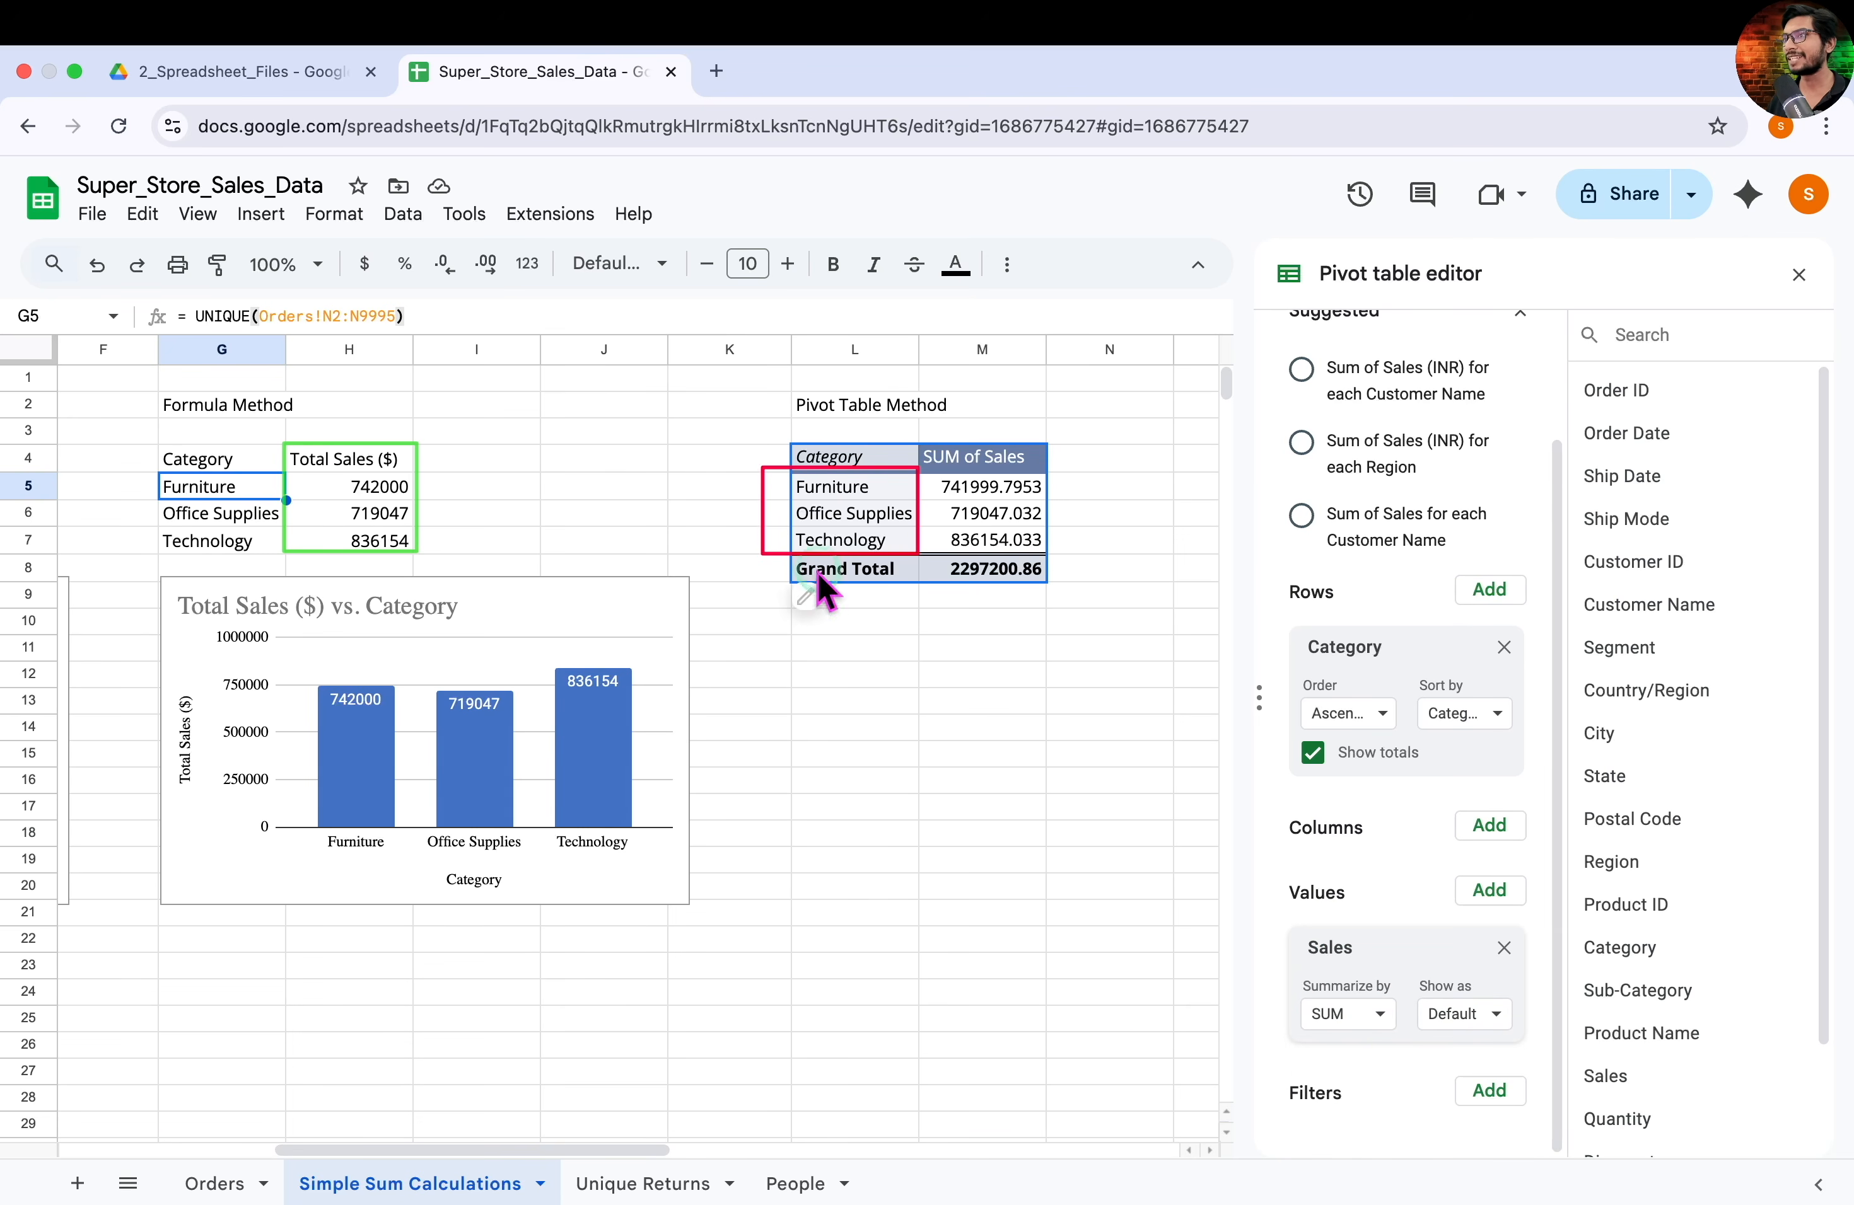
left_click(396, 485)
double_click(396, 486)
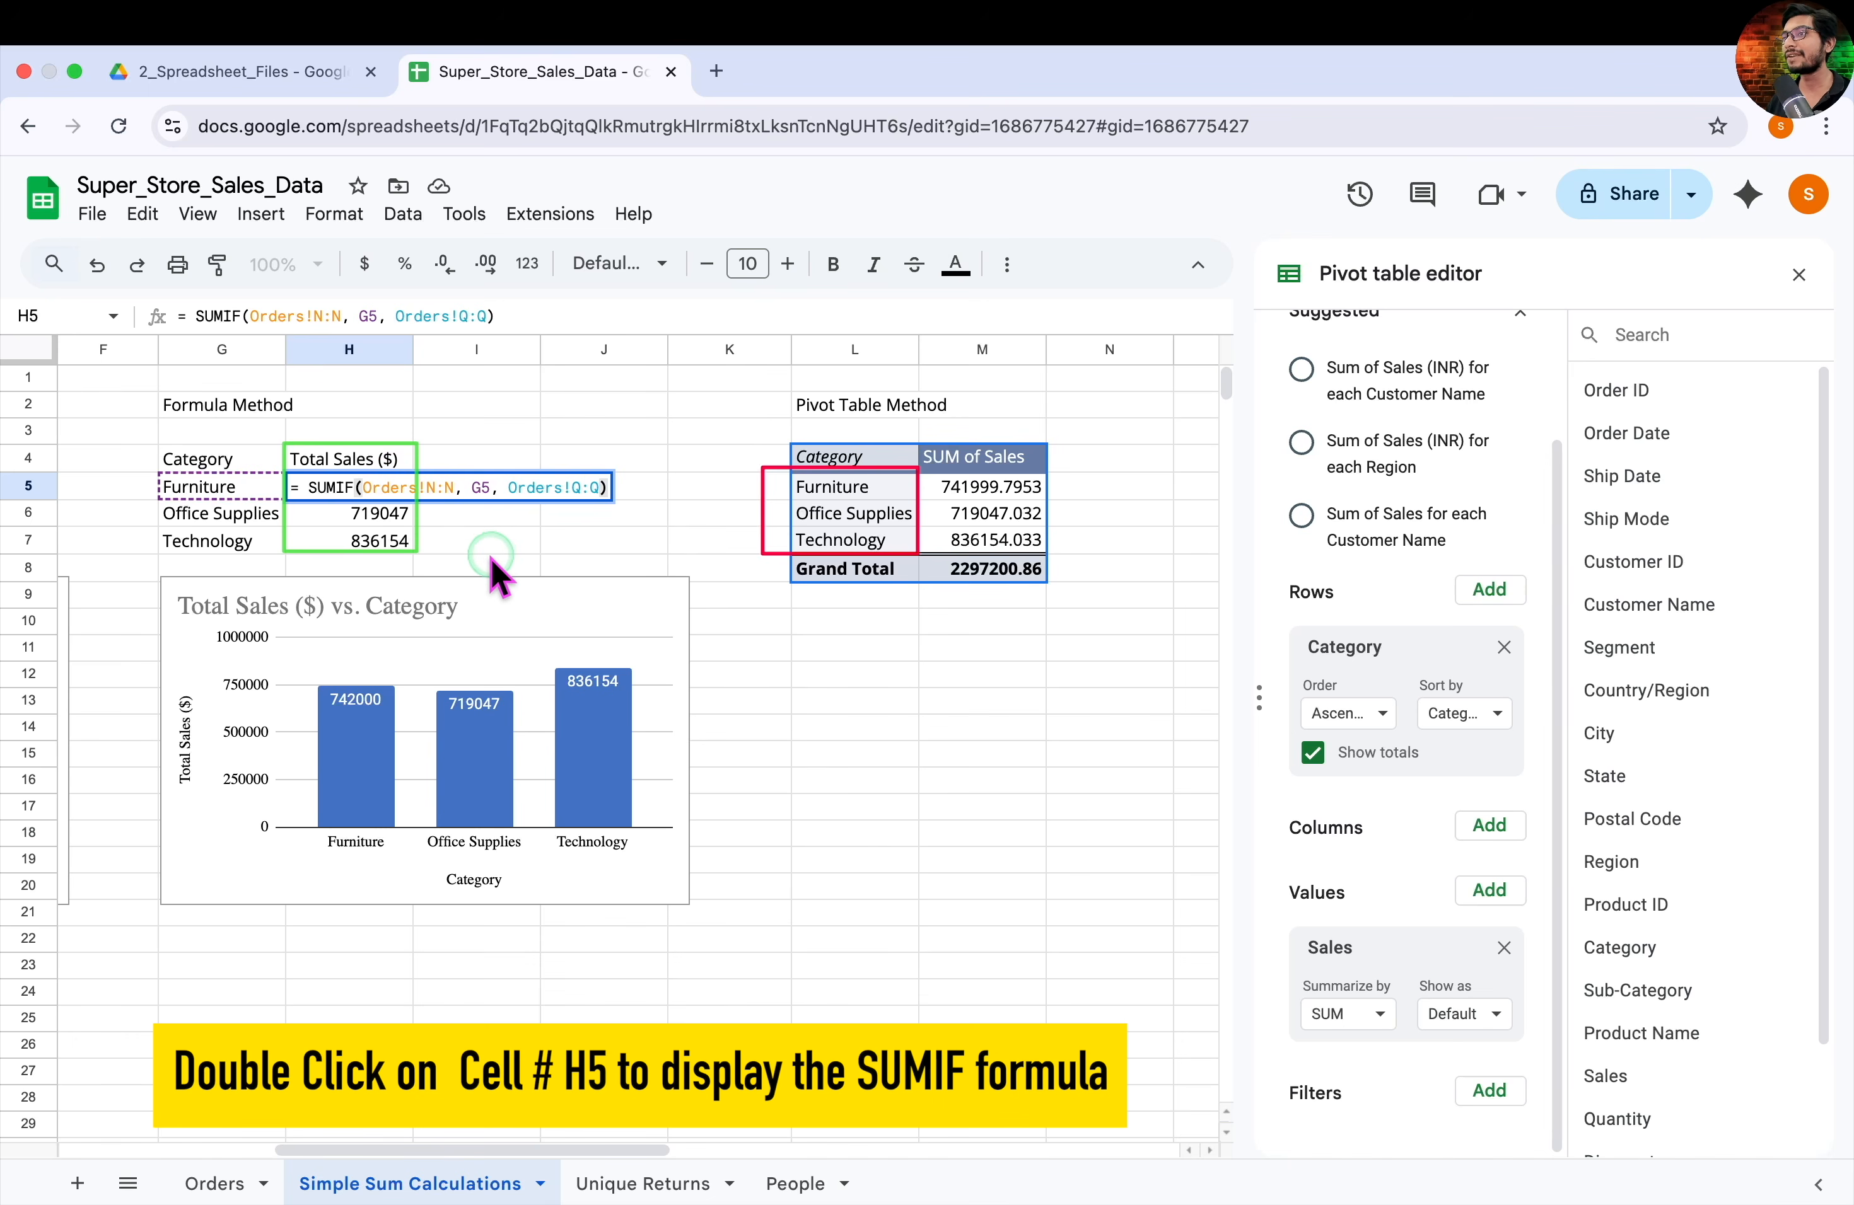
key("Escape")
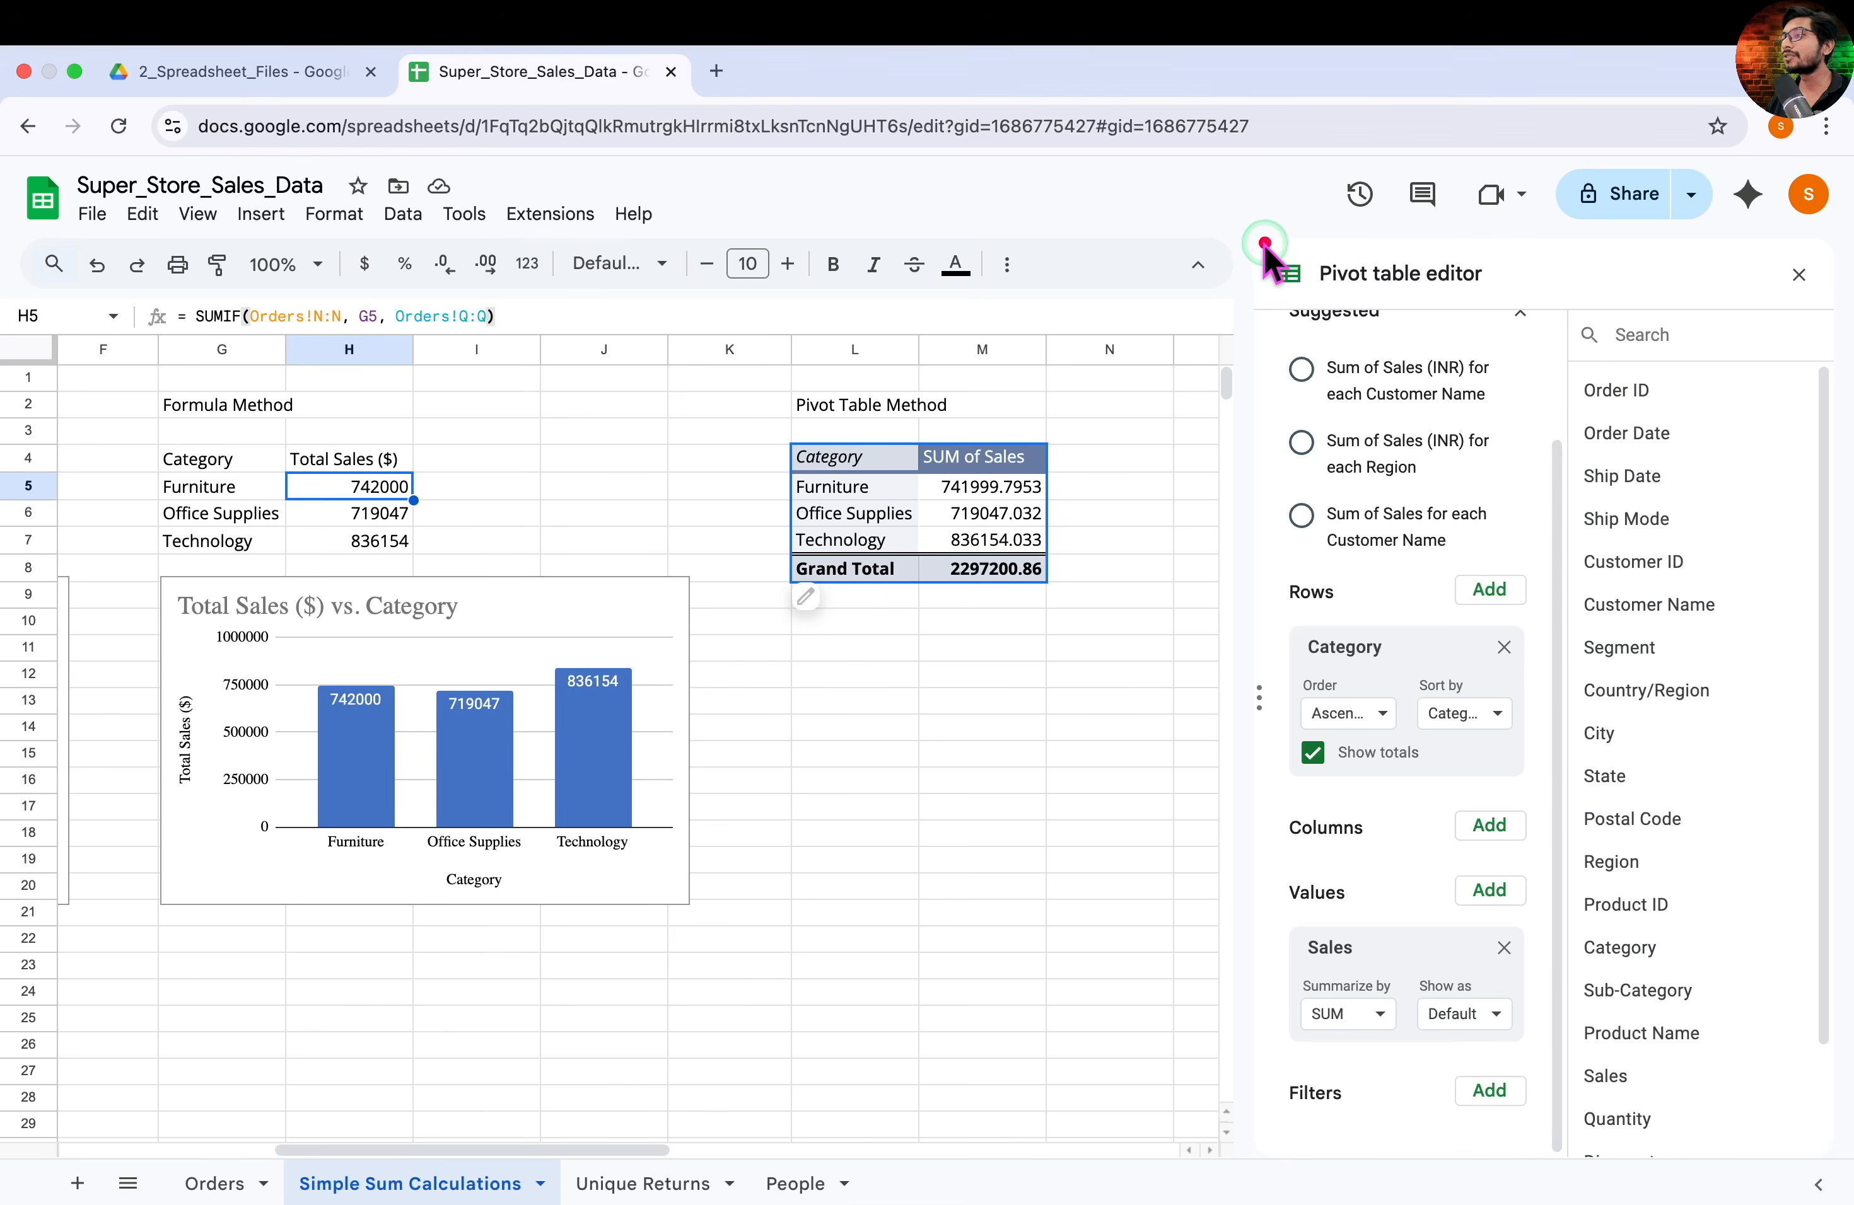
mouse_move(1264, 242)
left_mouse_down()
mouse_move(1366, 376)
mouse_move(1745, 1052)
mouse_move(1851, 1182)
left_mouse_up()
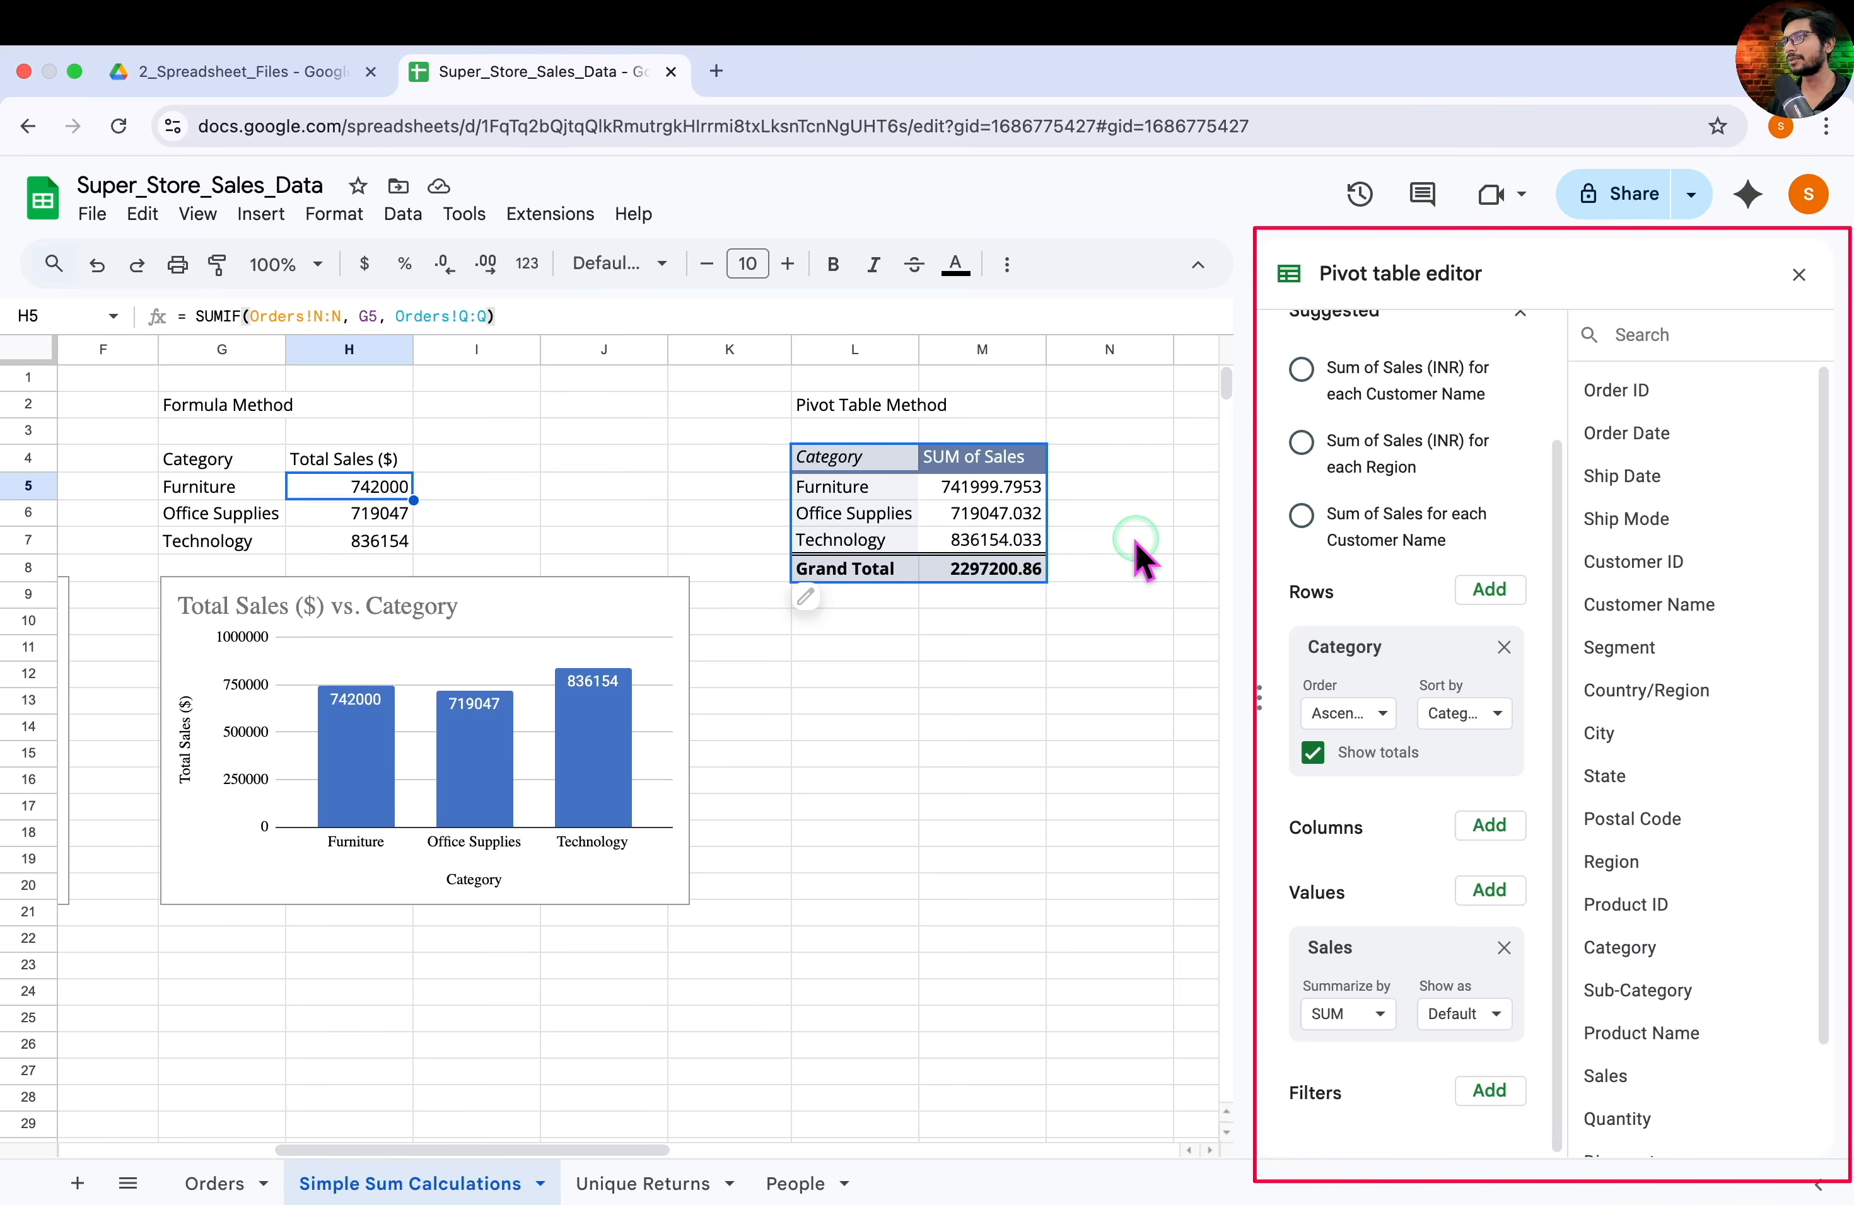
Turn off the totals for the Category rows and compare the pivot table's sales column with the Formula Method column
left_click(997, 571)
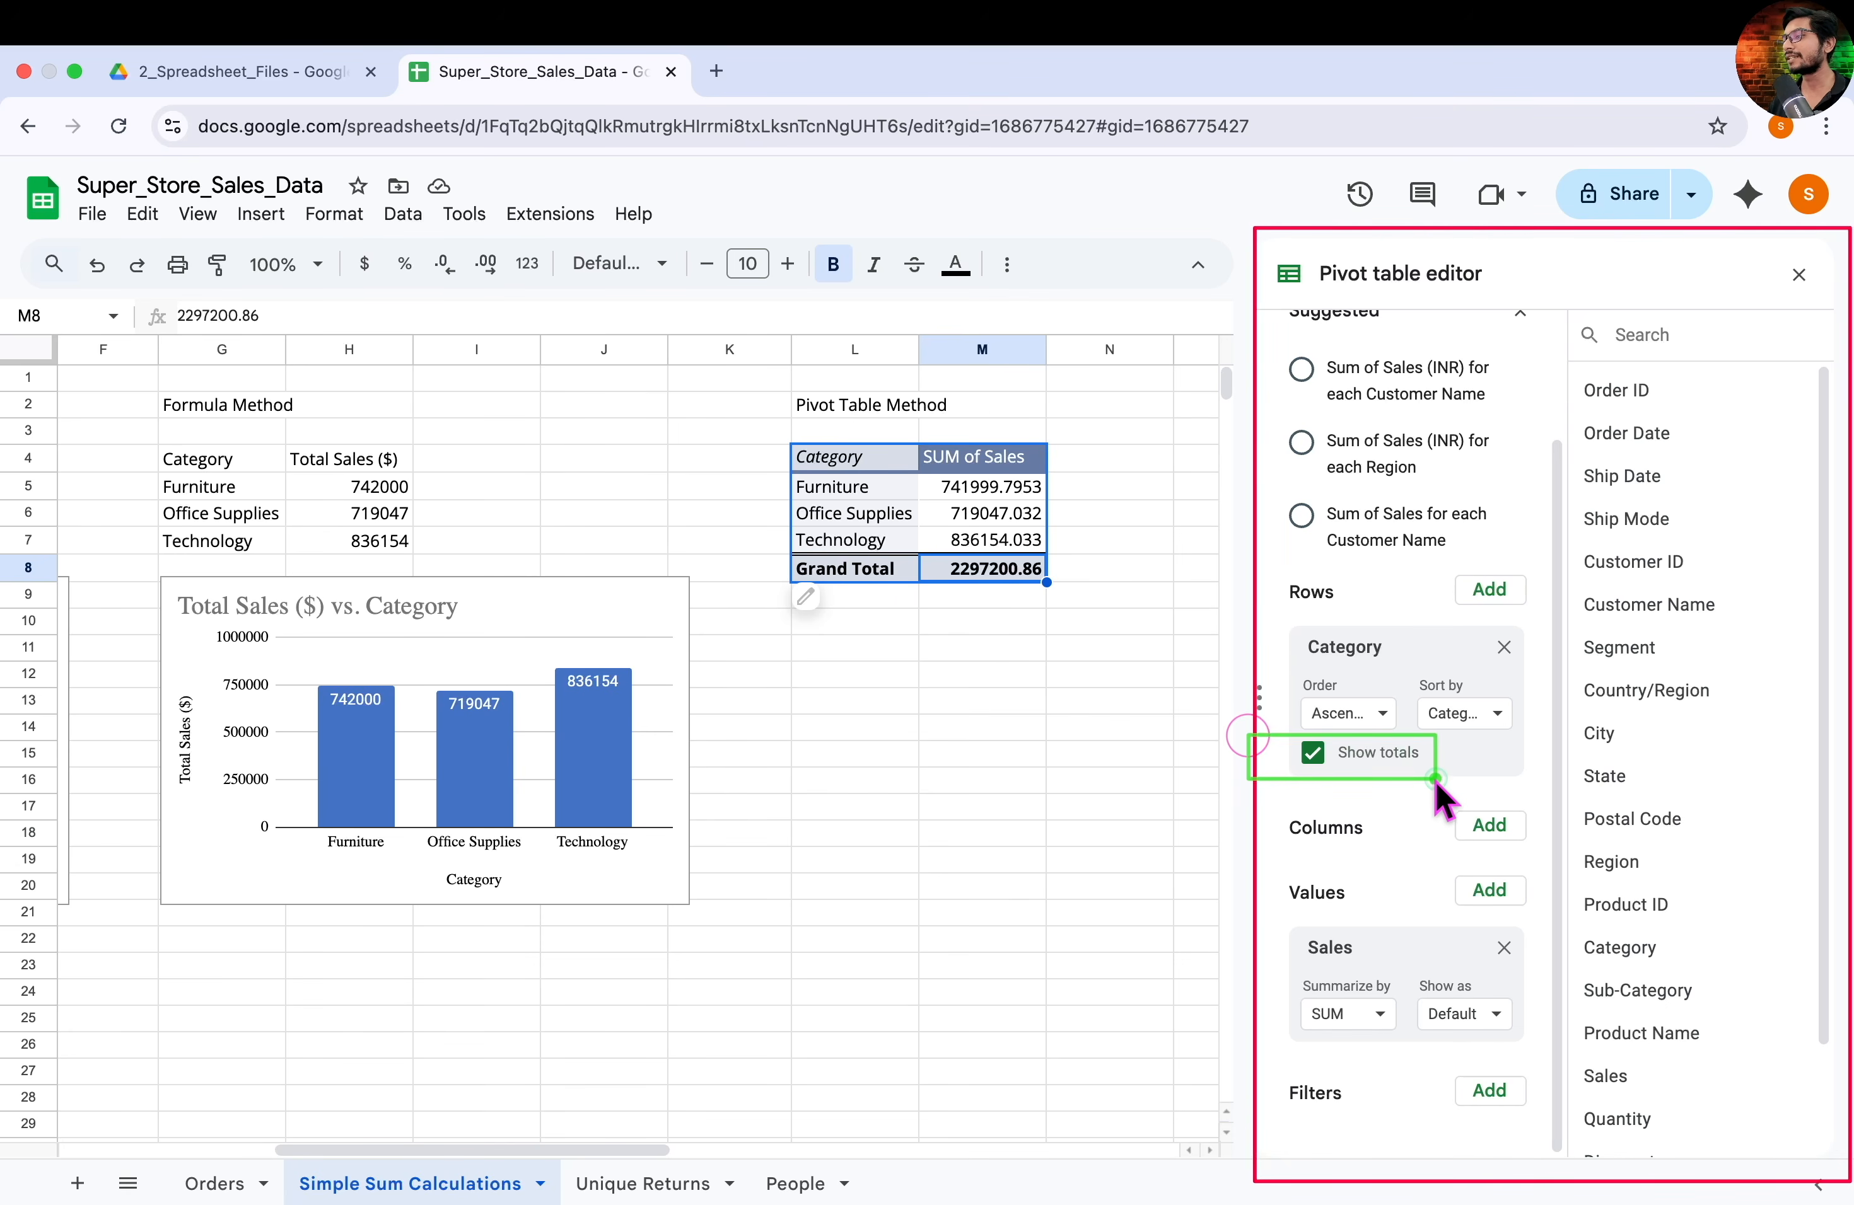
left_click(1321, 765)
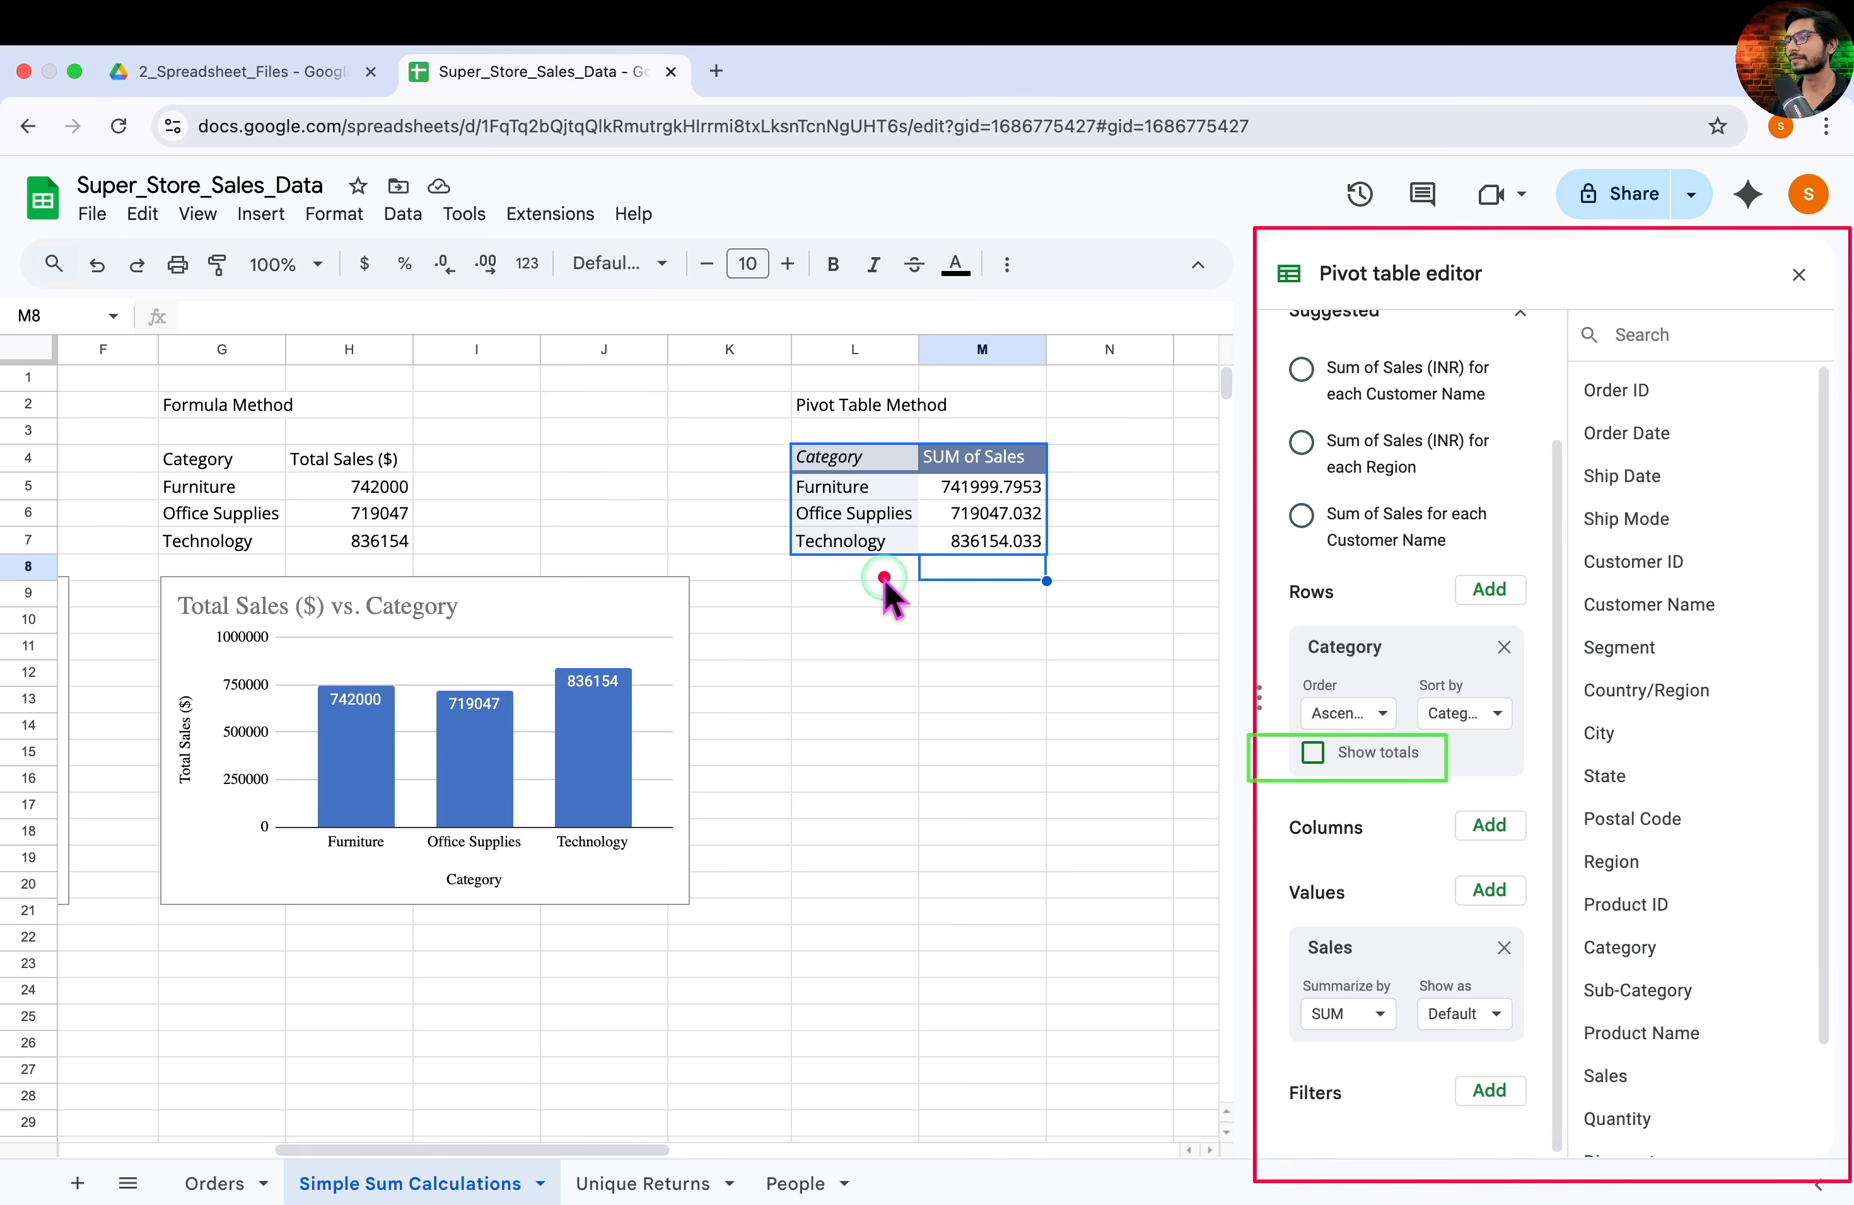
mouse_move(922, 428)
left_mouse_down()
mouse_move(1066, 619)
mouse_move(1060, 606)
left_mouse_up()
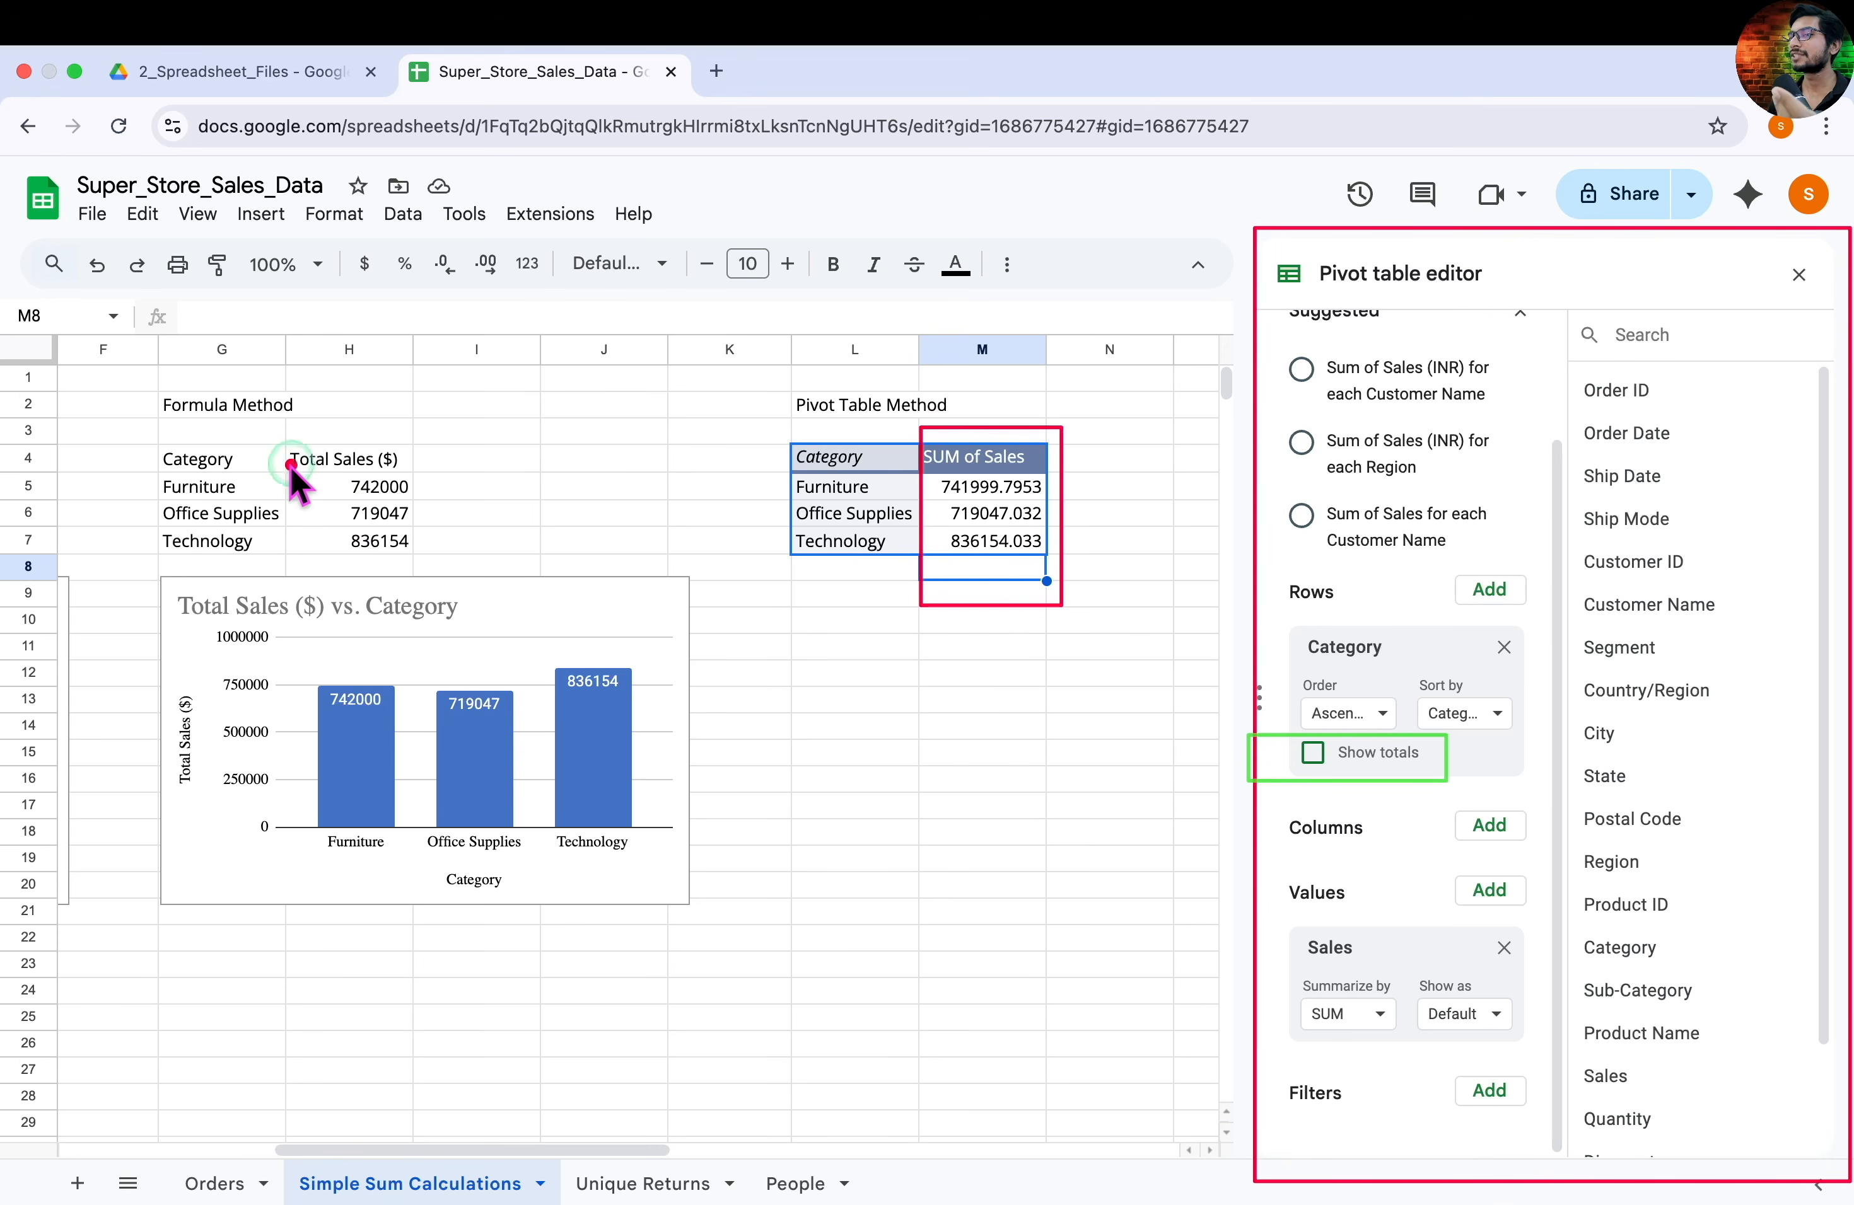
mouse_move(286, 437)
left_mouse_down()
mouse_move(423, 580)
mouse_move(427, 565)
left_mouse_up()
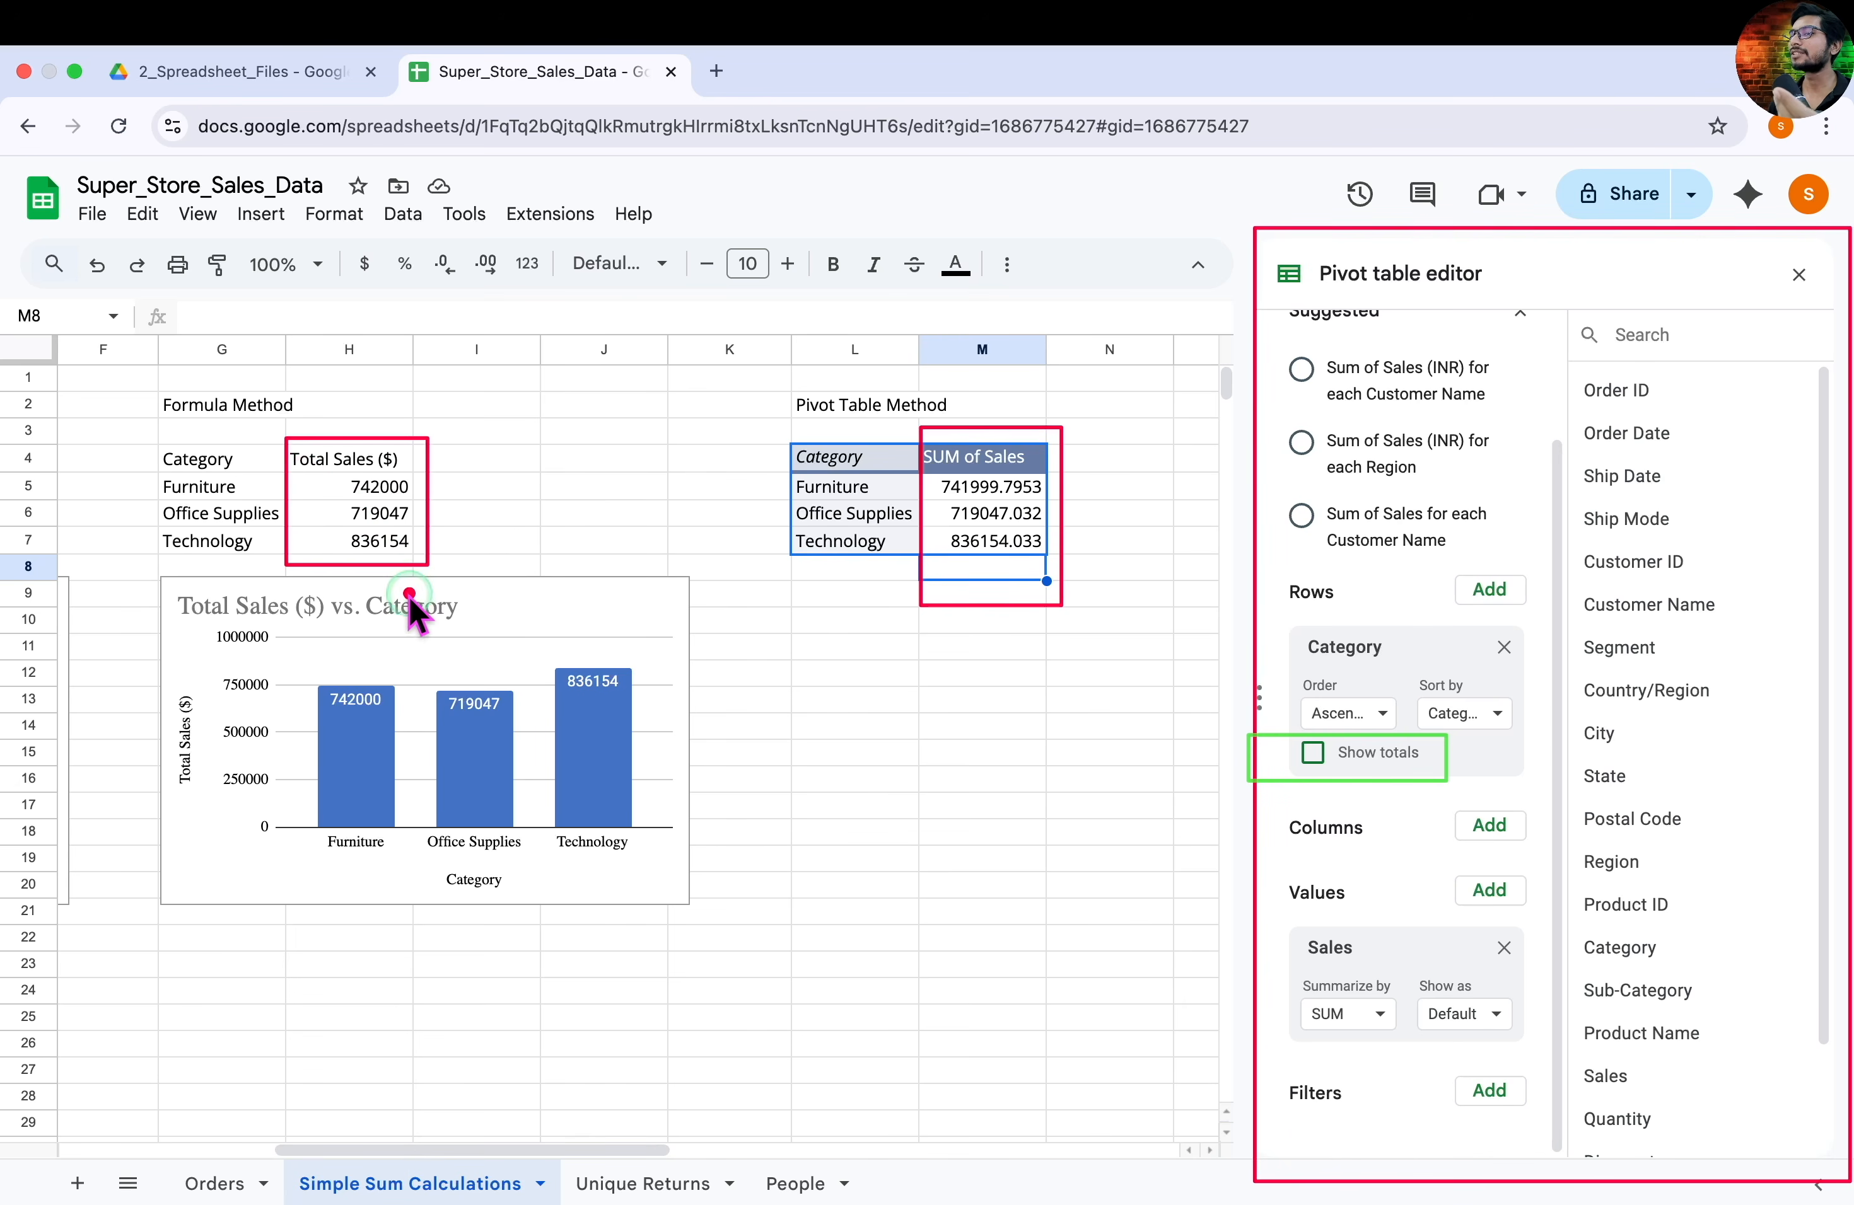
Review the functions available for summarising the Sales values, including STDEV and VAR
left_click_drag(1008, 975, 1248, 971)
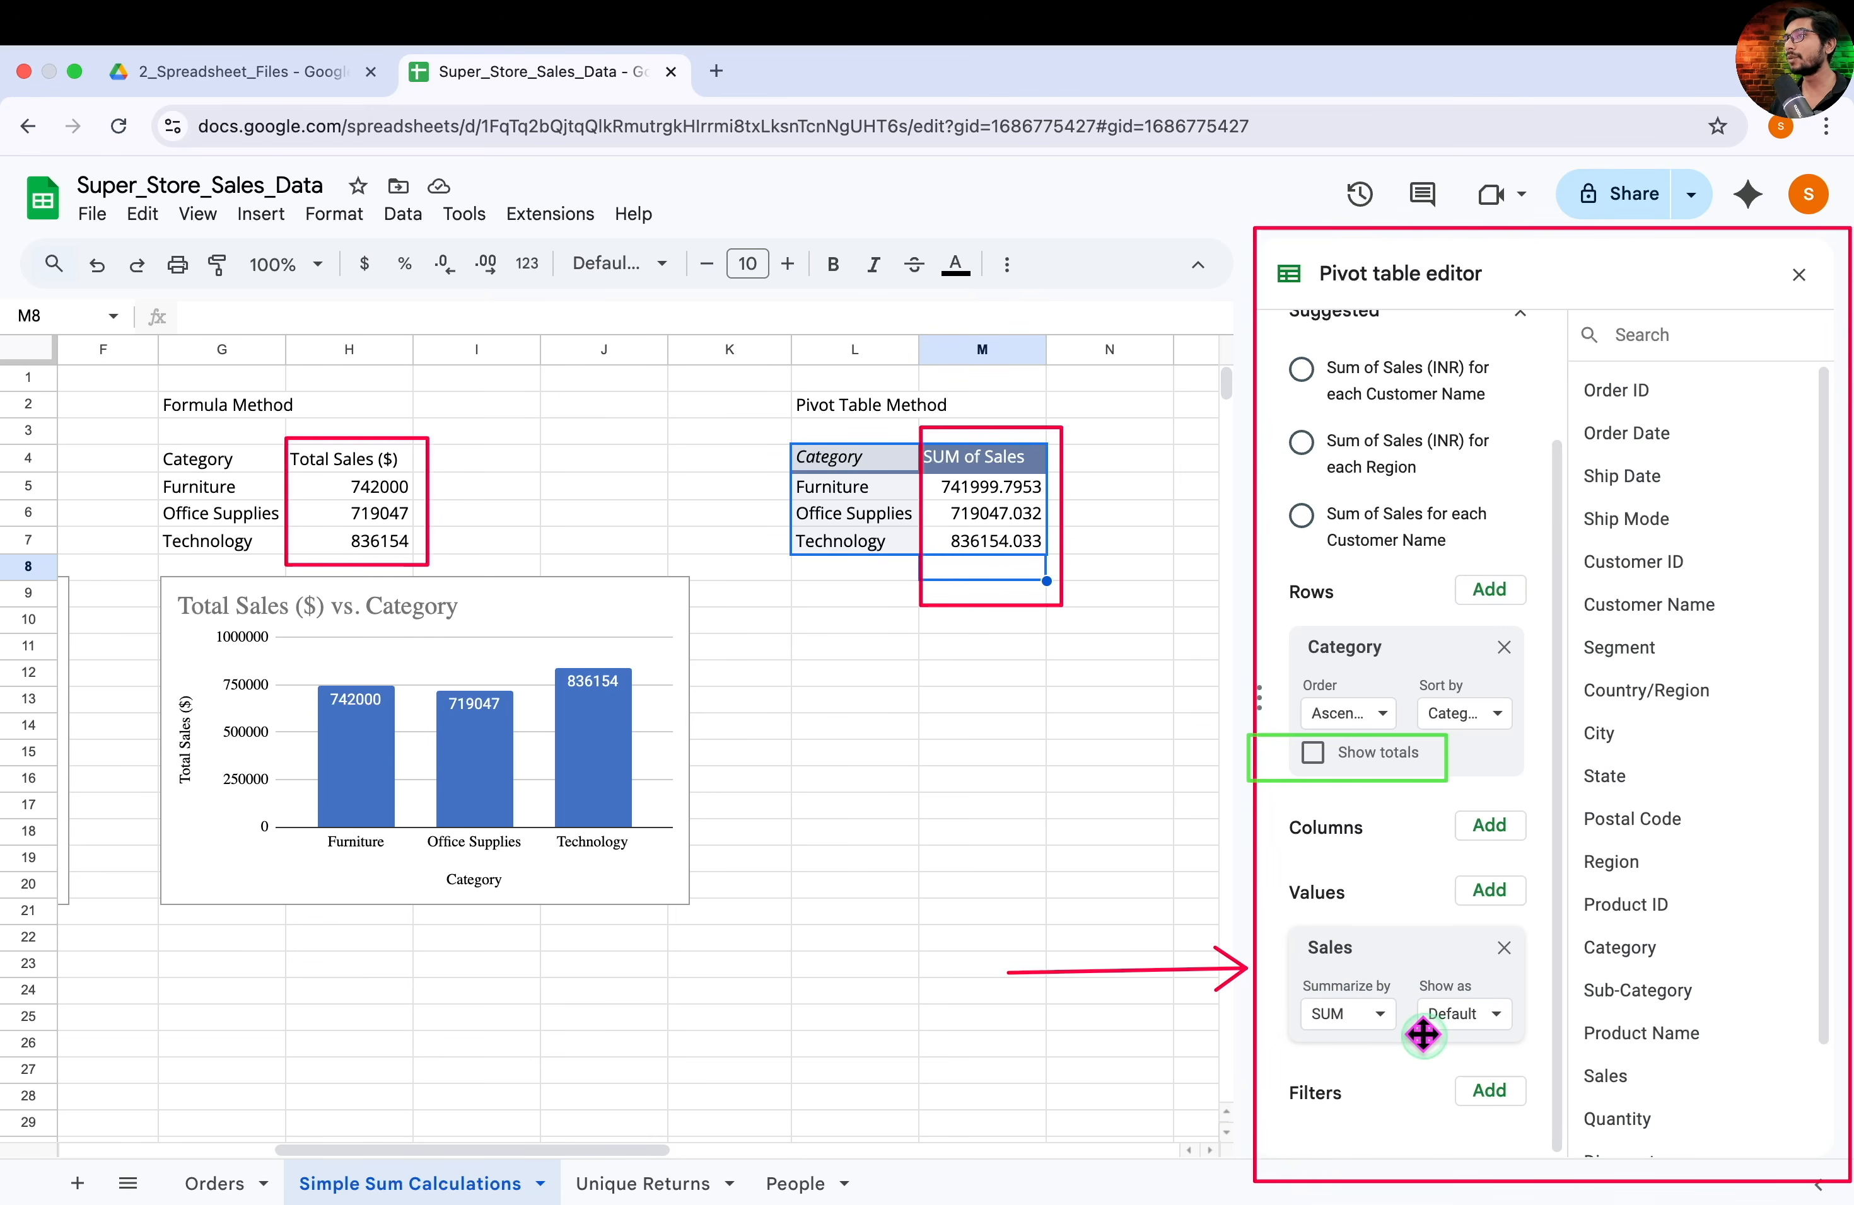
scroll(1401, 1041, "up", 1)
left_click(1381, 1060)
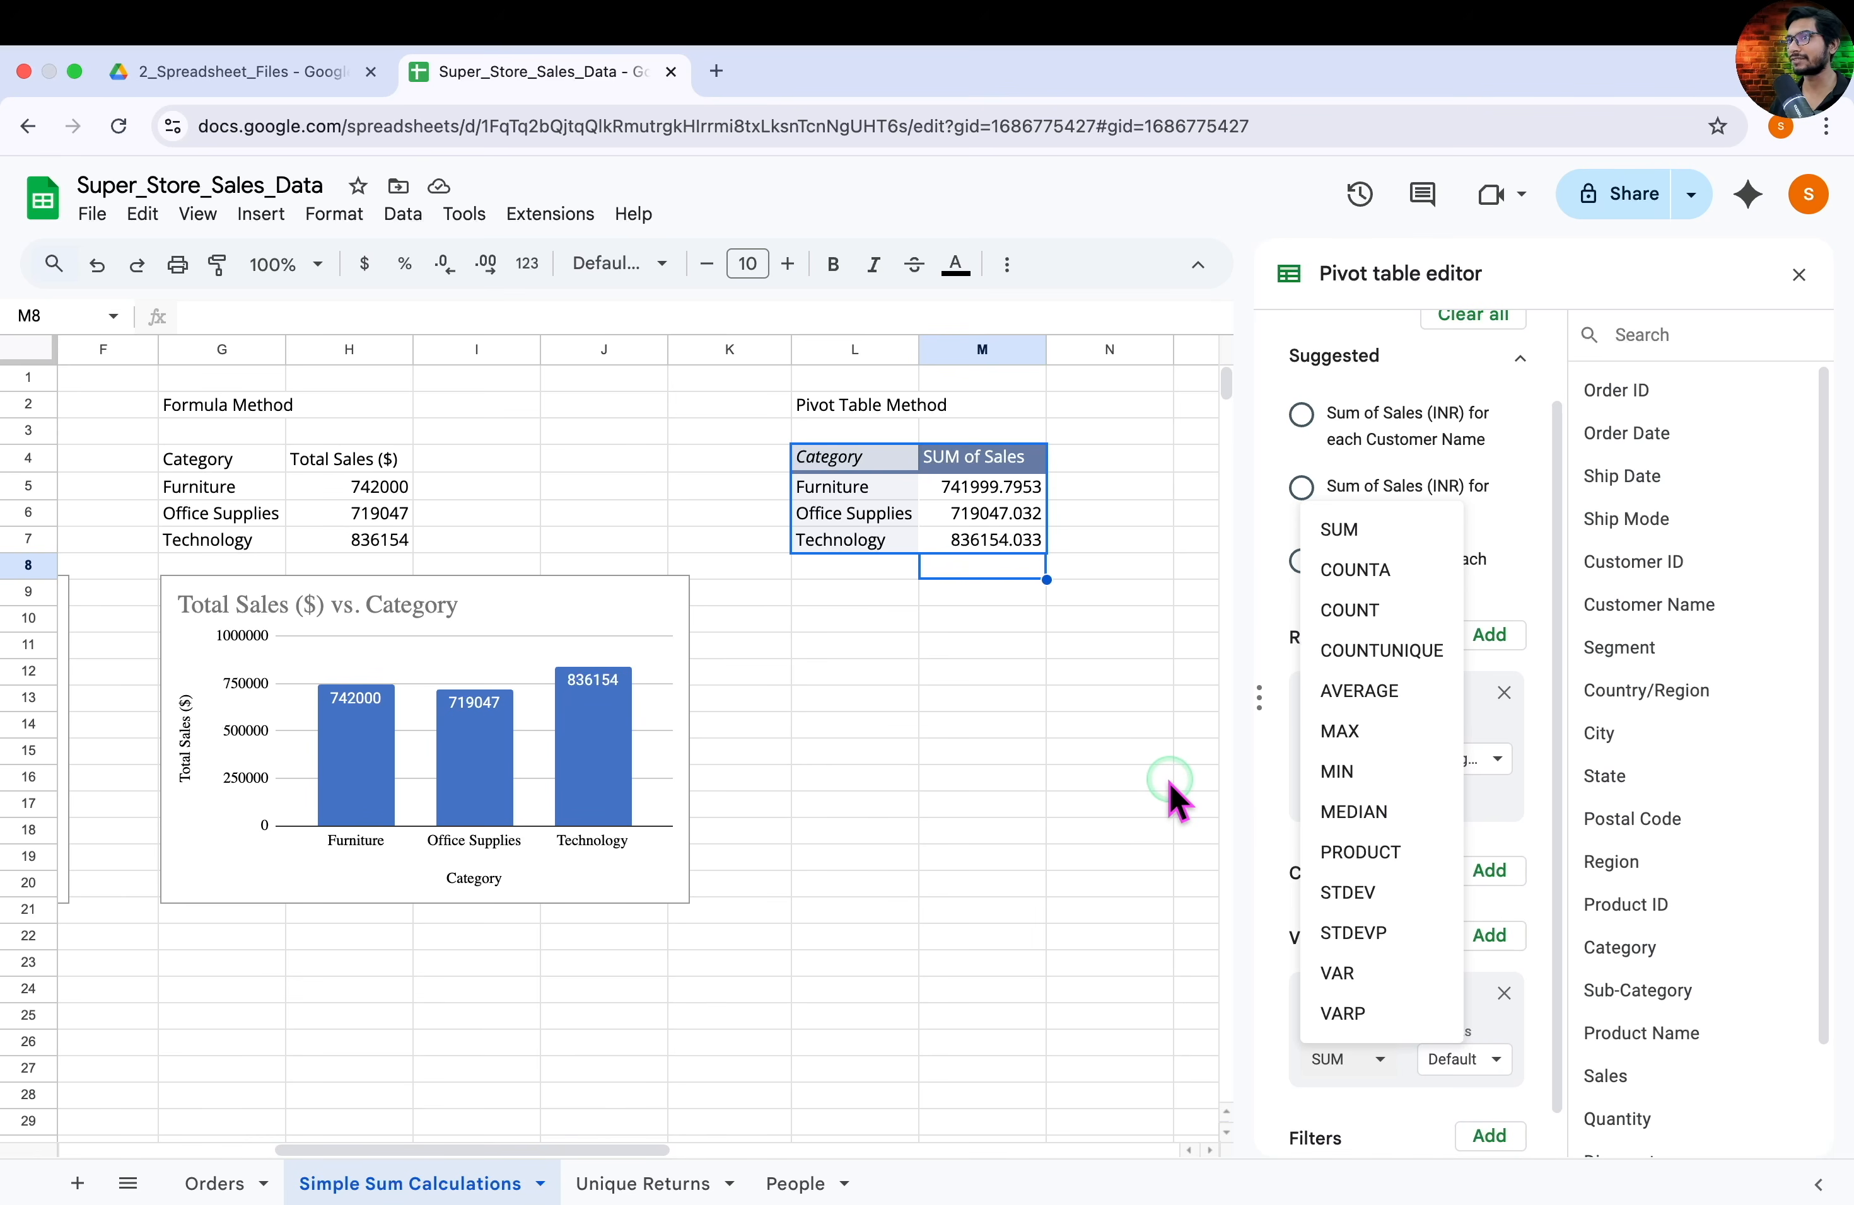
left_click_drag(1184, 929, 1298, 917)
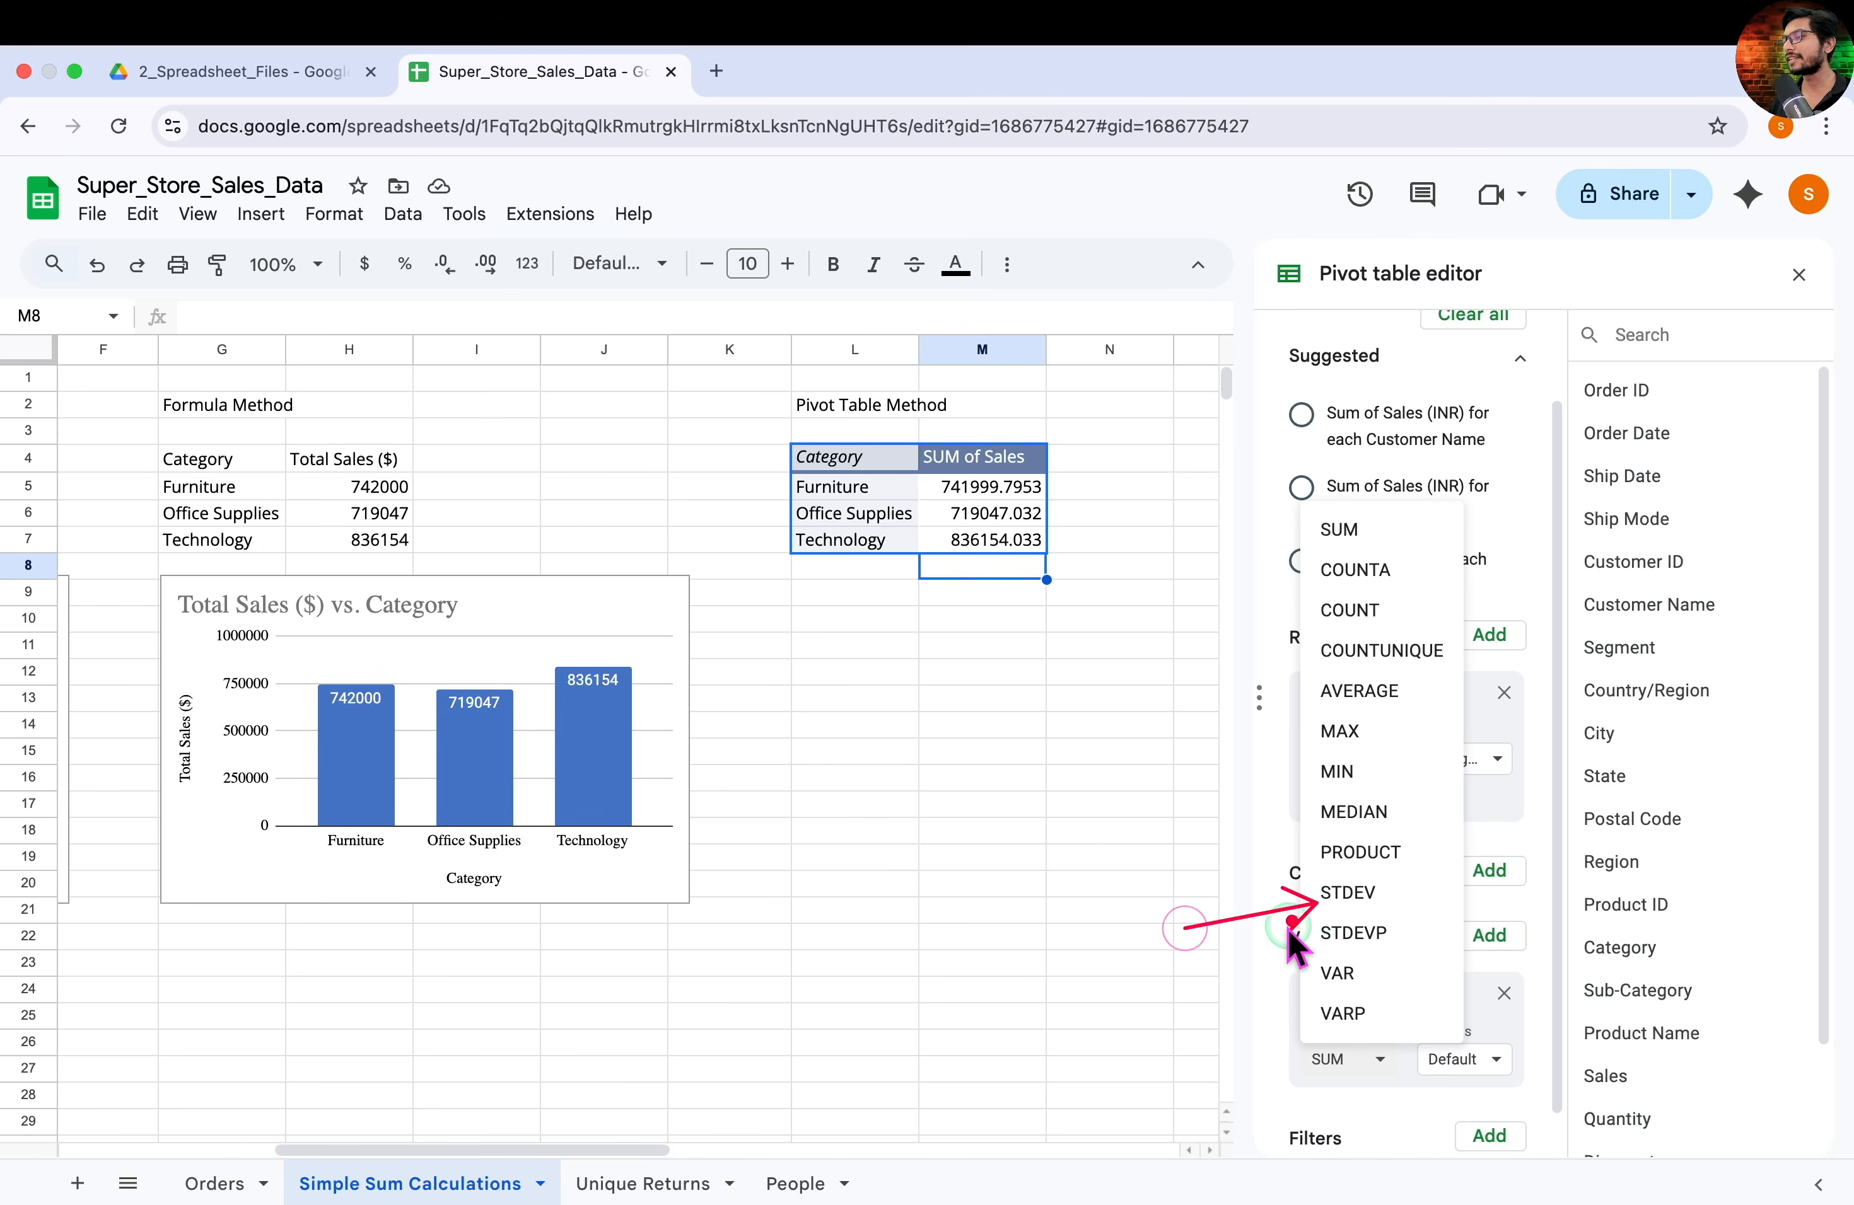
left_click_drag(1179, 1011, 1306, 975)
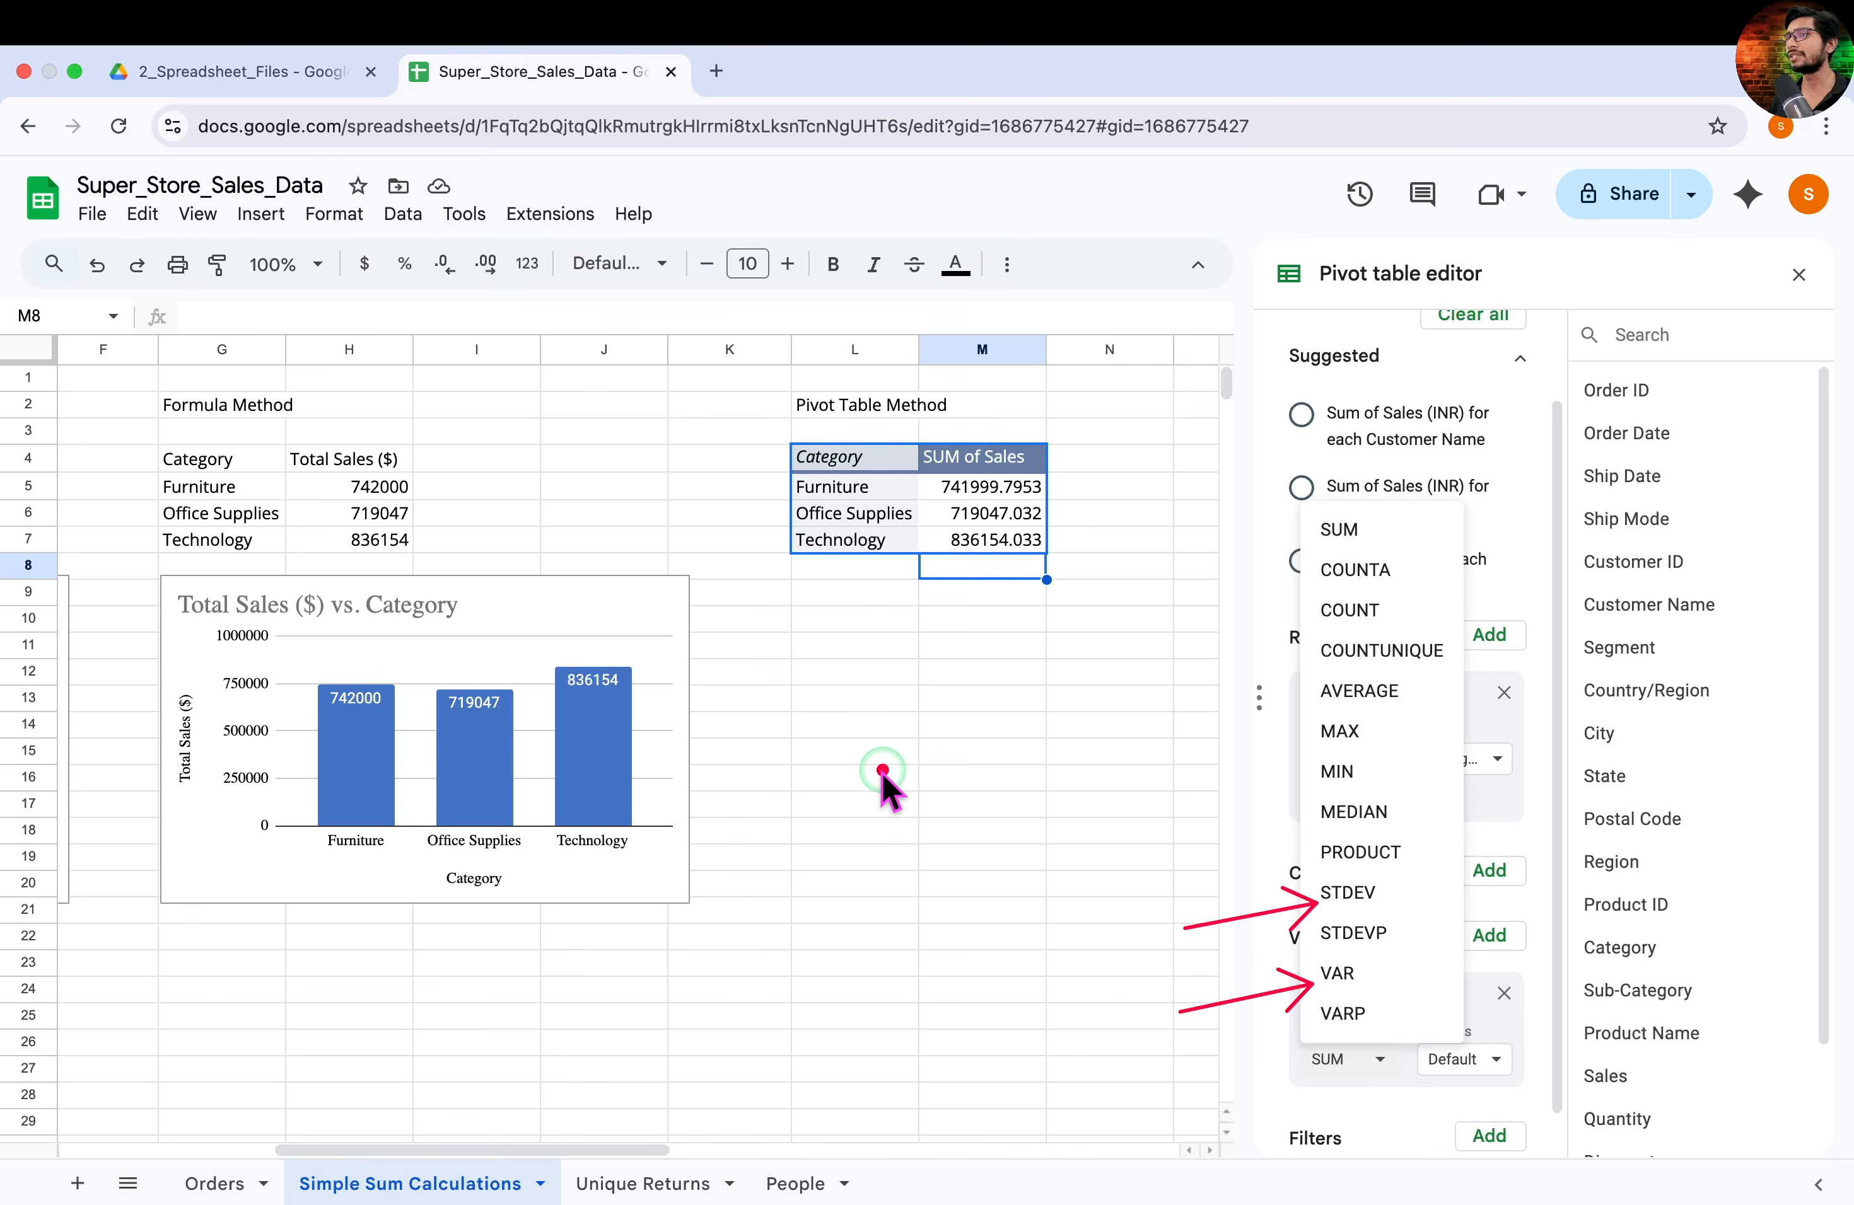
Rename the pivot table's sales column header in M4 as Total Sales ($)
mouse_move(765, 421)
left_mouse_down()
mouse_move(939, 565)
mouse_move(1105, 629)
left_mouse_up()
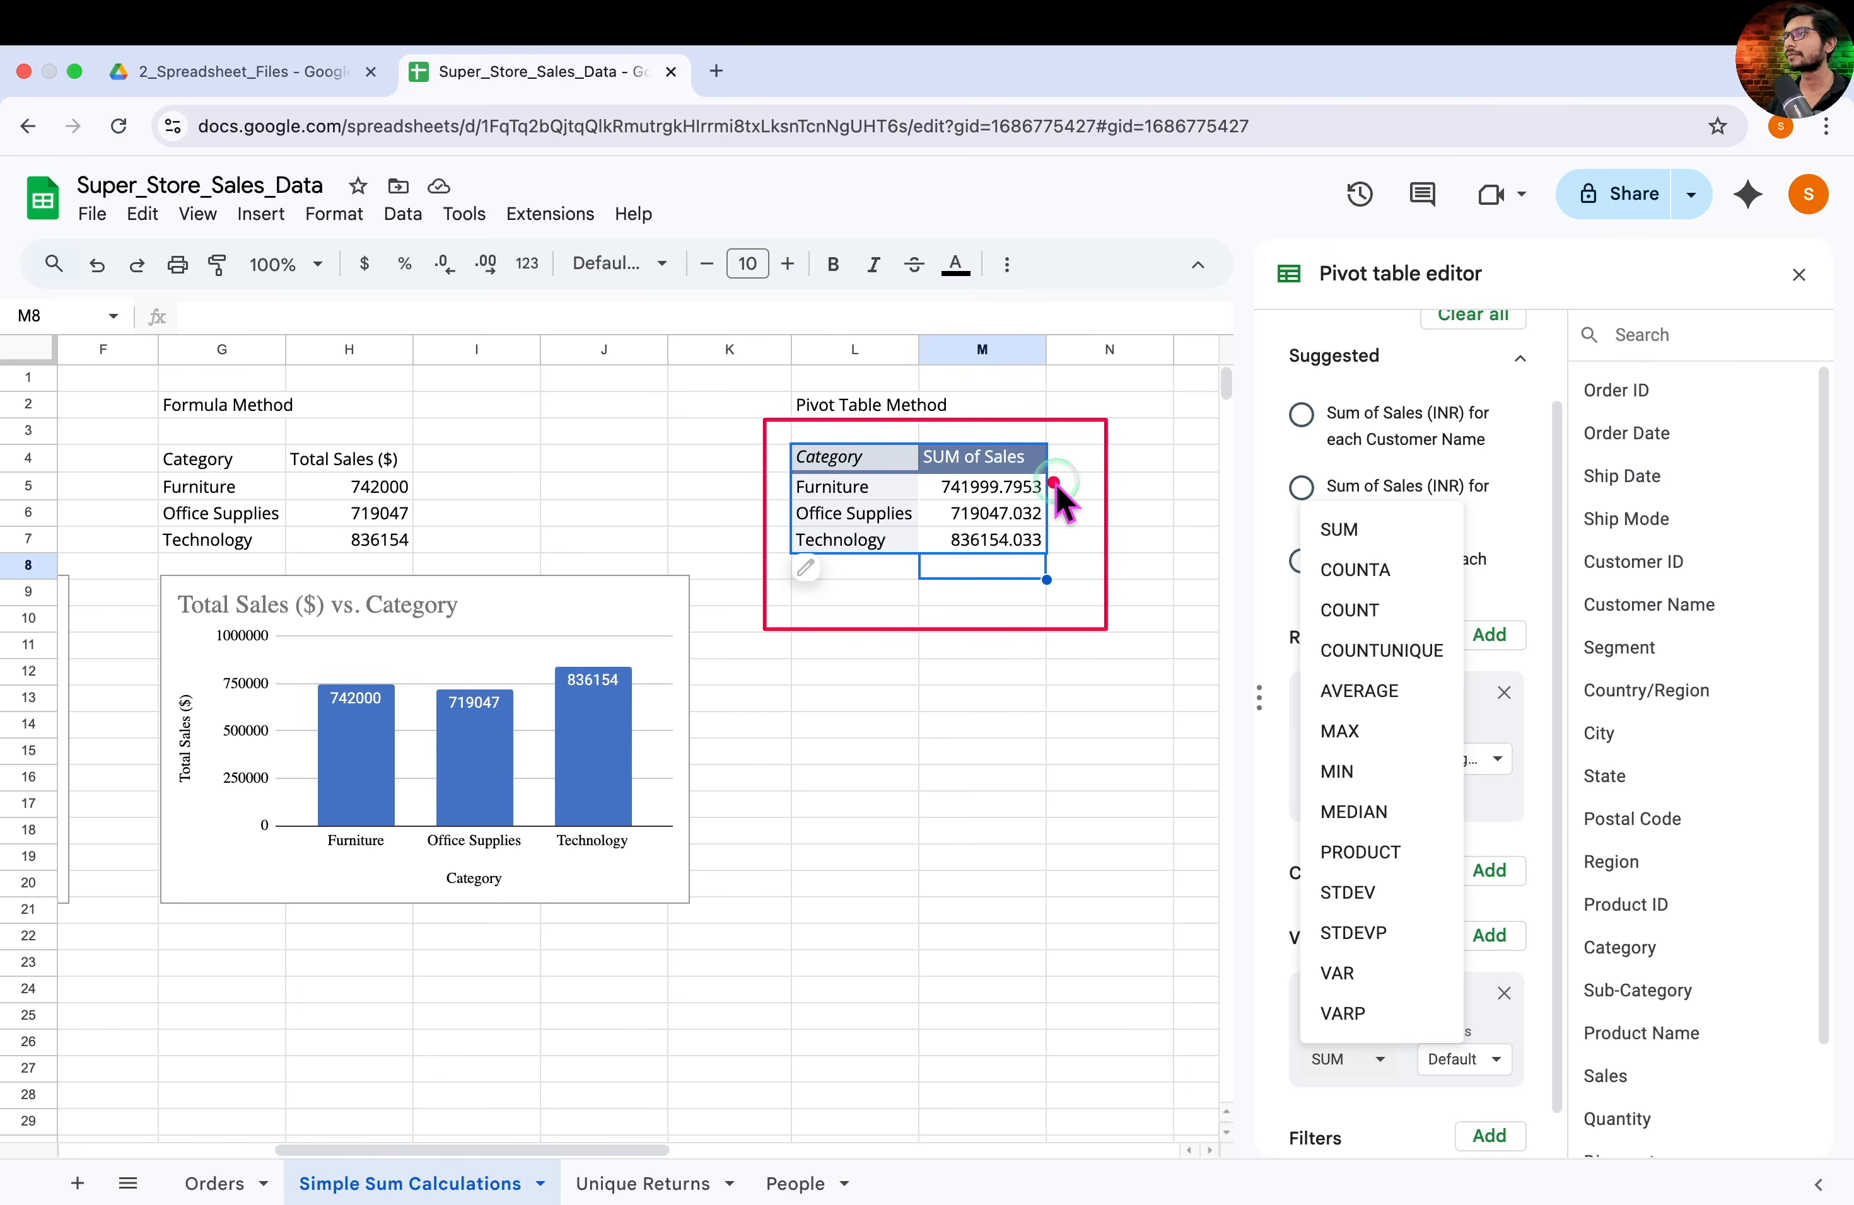
left_click_drag(1179, 386, 1039, 442)
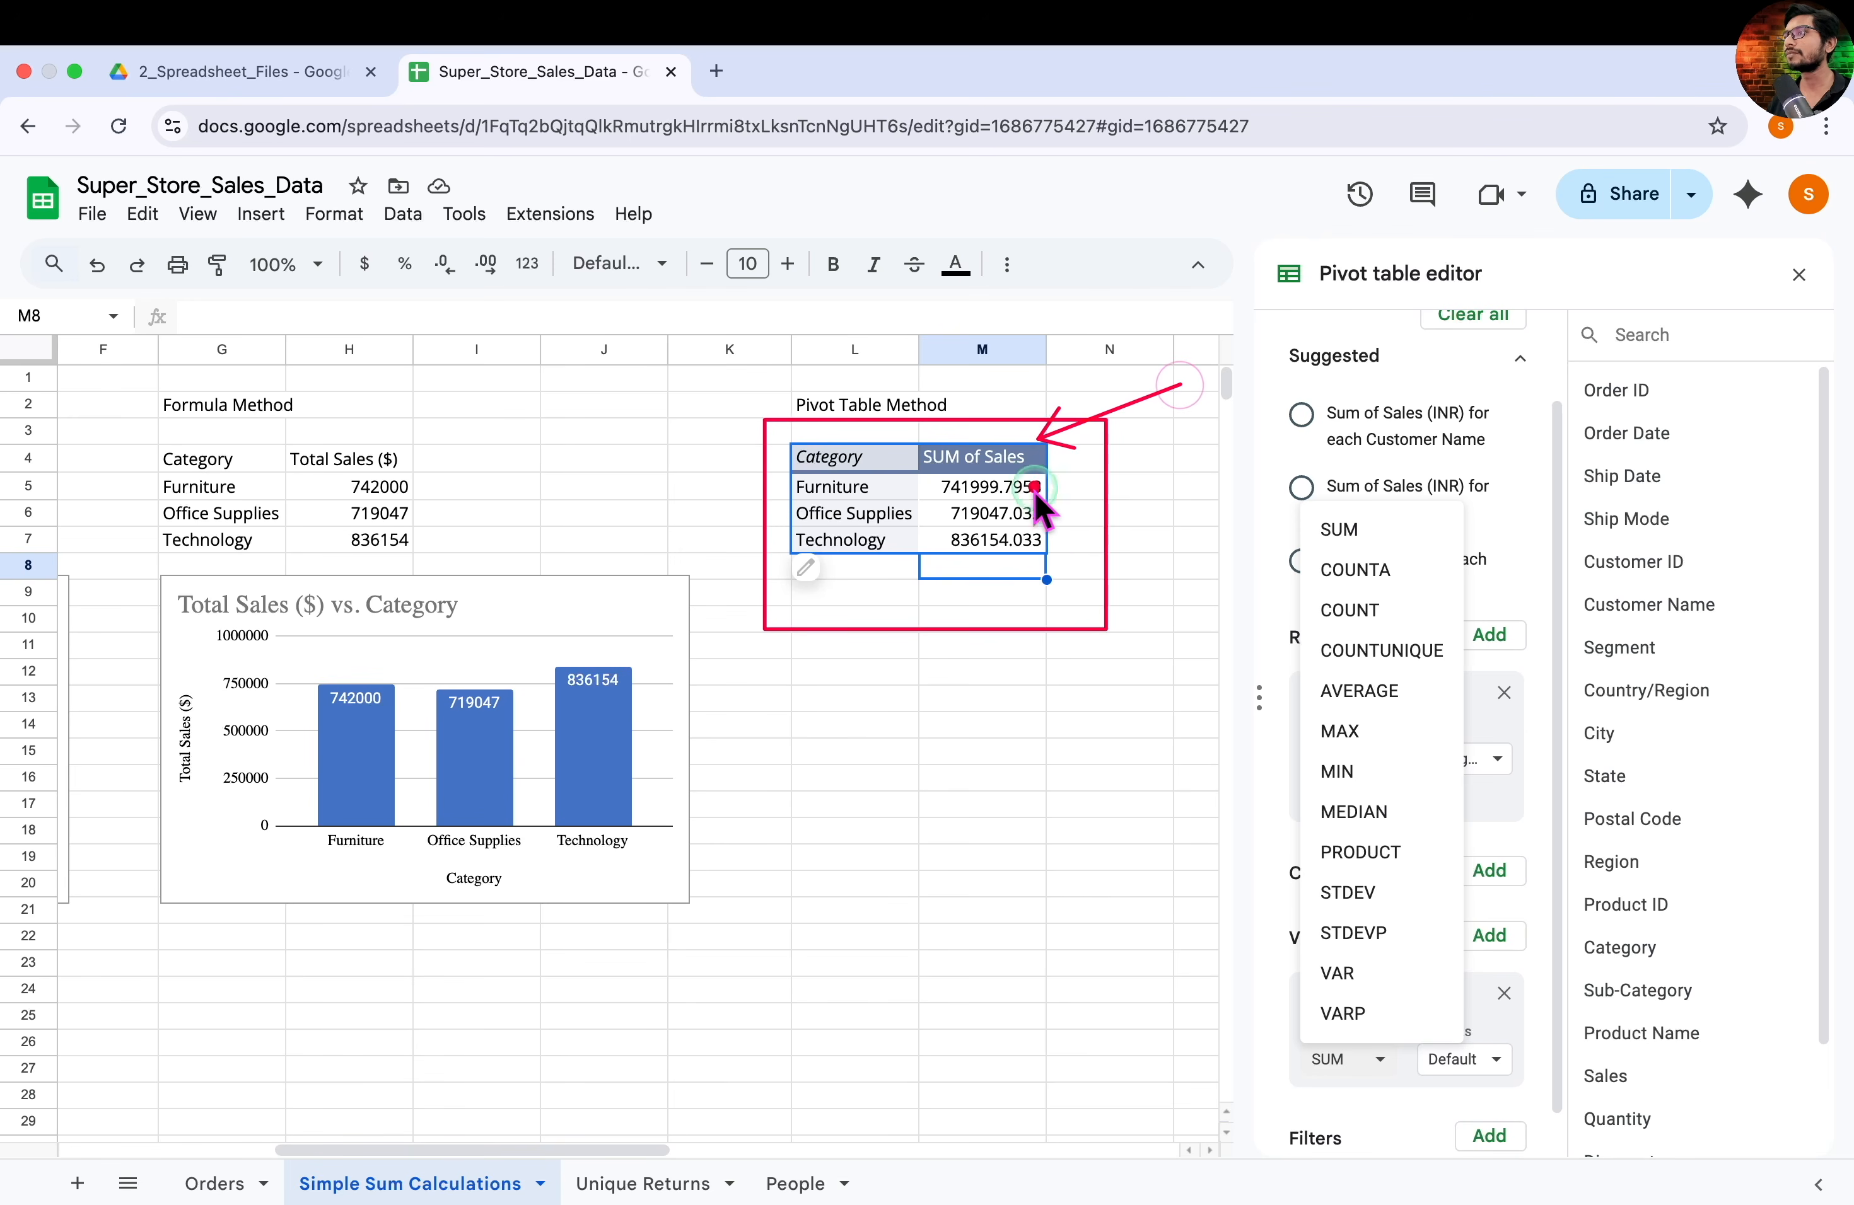
left_click(1024, 454)
type("Total Sales ($)")
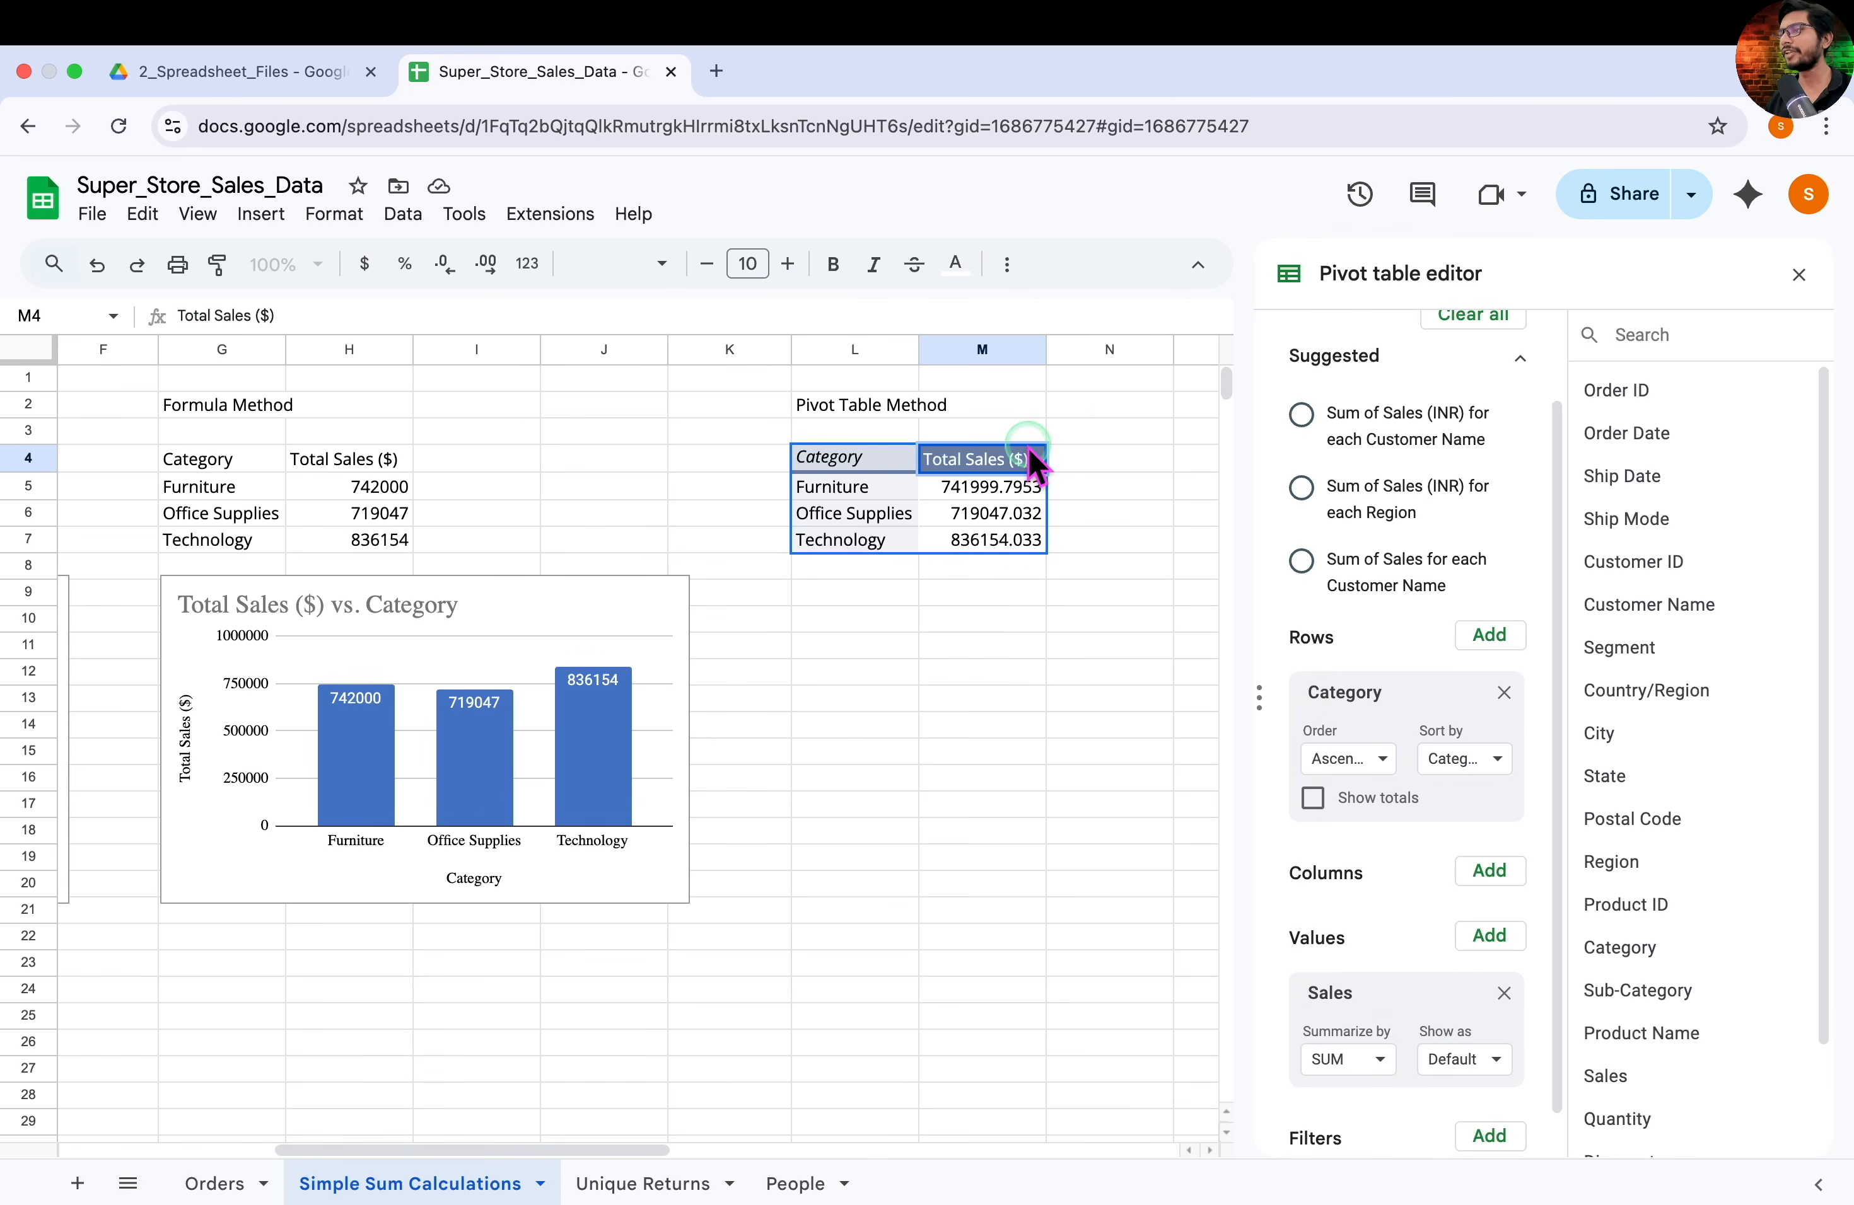
left_click(1089, 510)
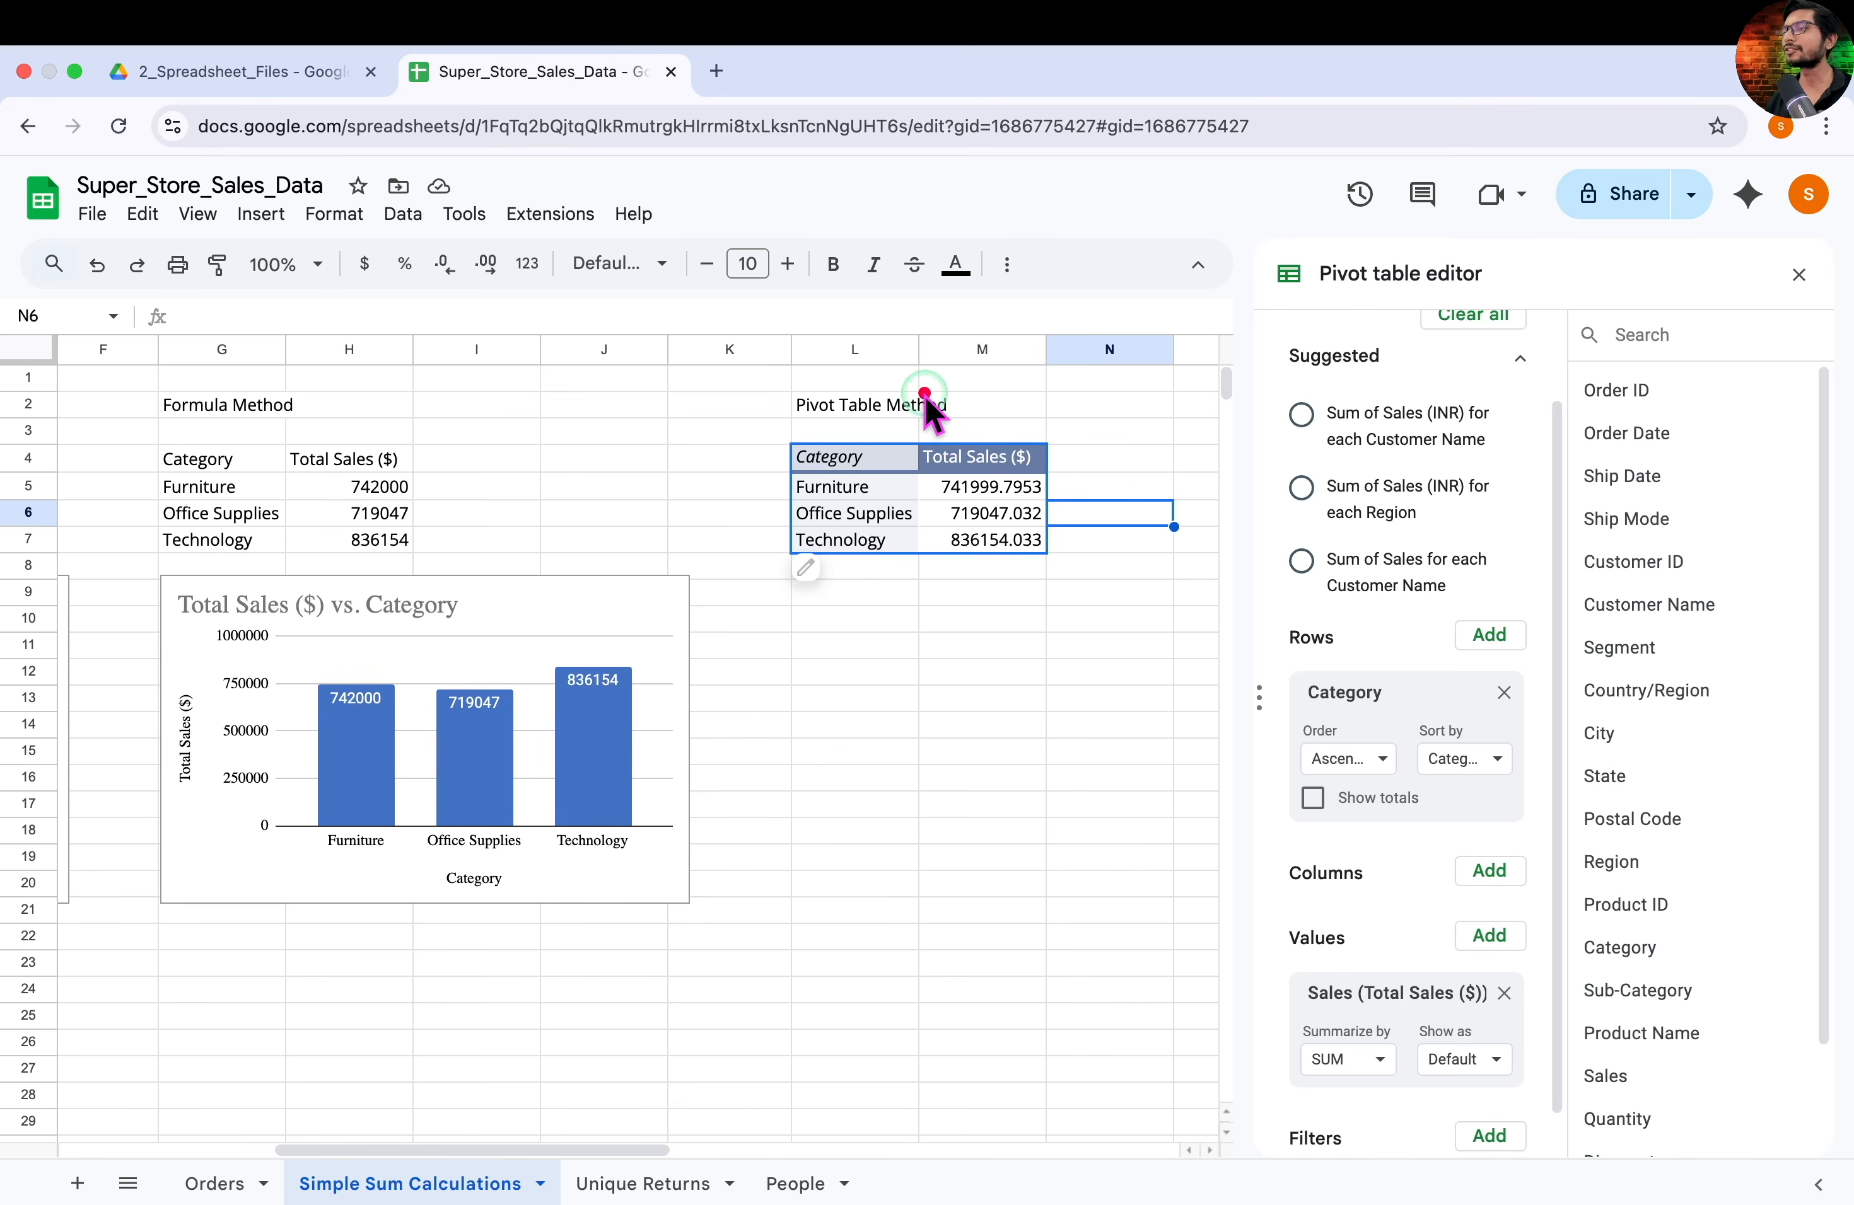
Format all of column M to show the sales values without decimal places
mouse_move(946, 444)
left_mouse_down()
mouse_move(1045, 689)
mouse_move(1039, 673)
left_mouse_up()
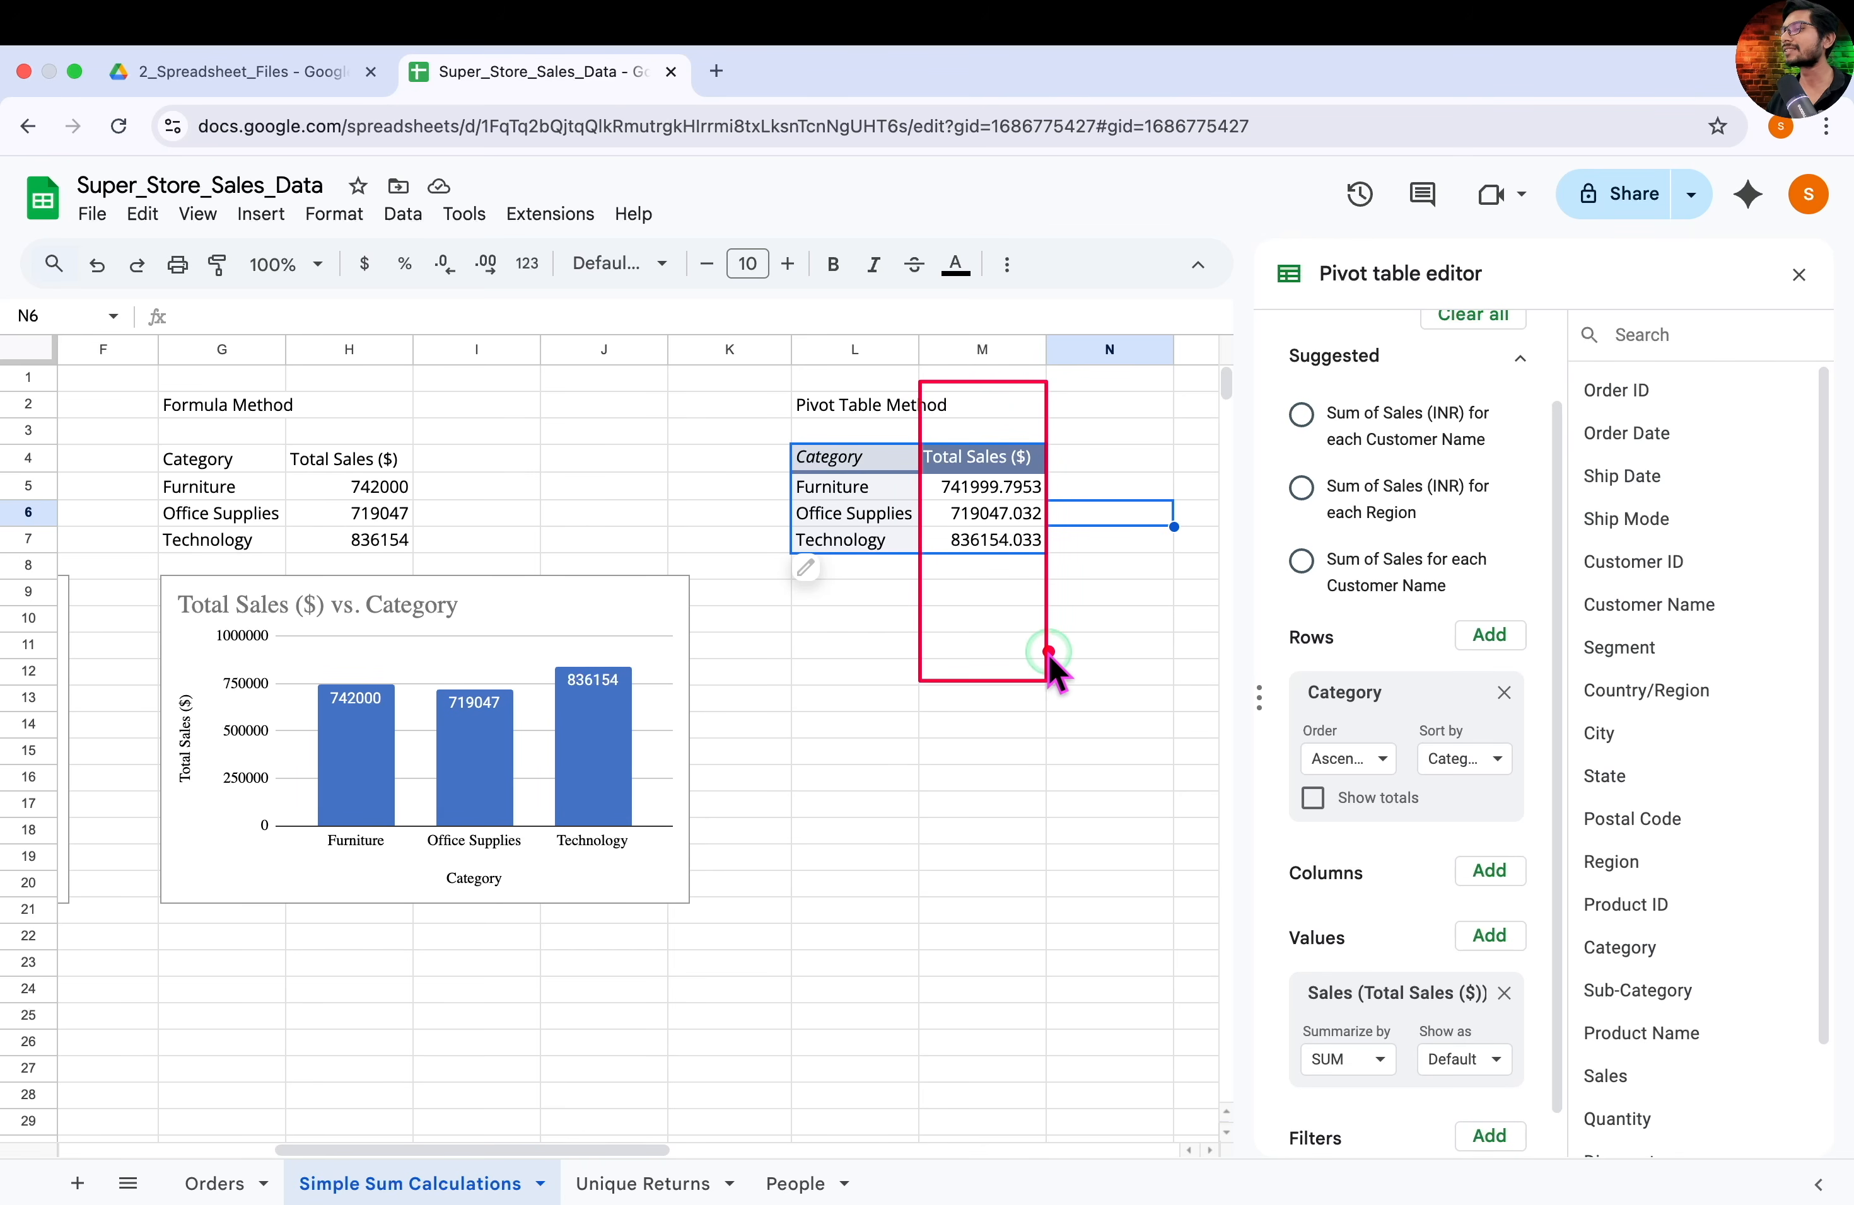
left_click(961, 352)
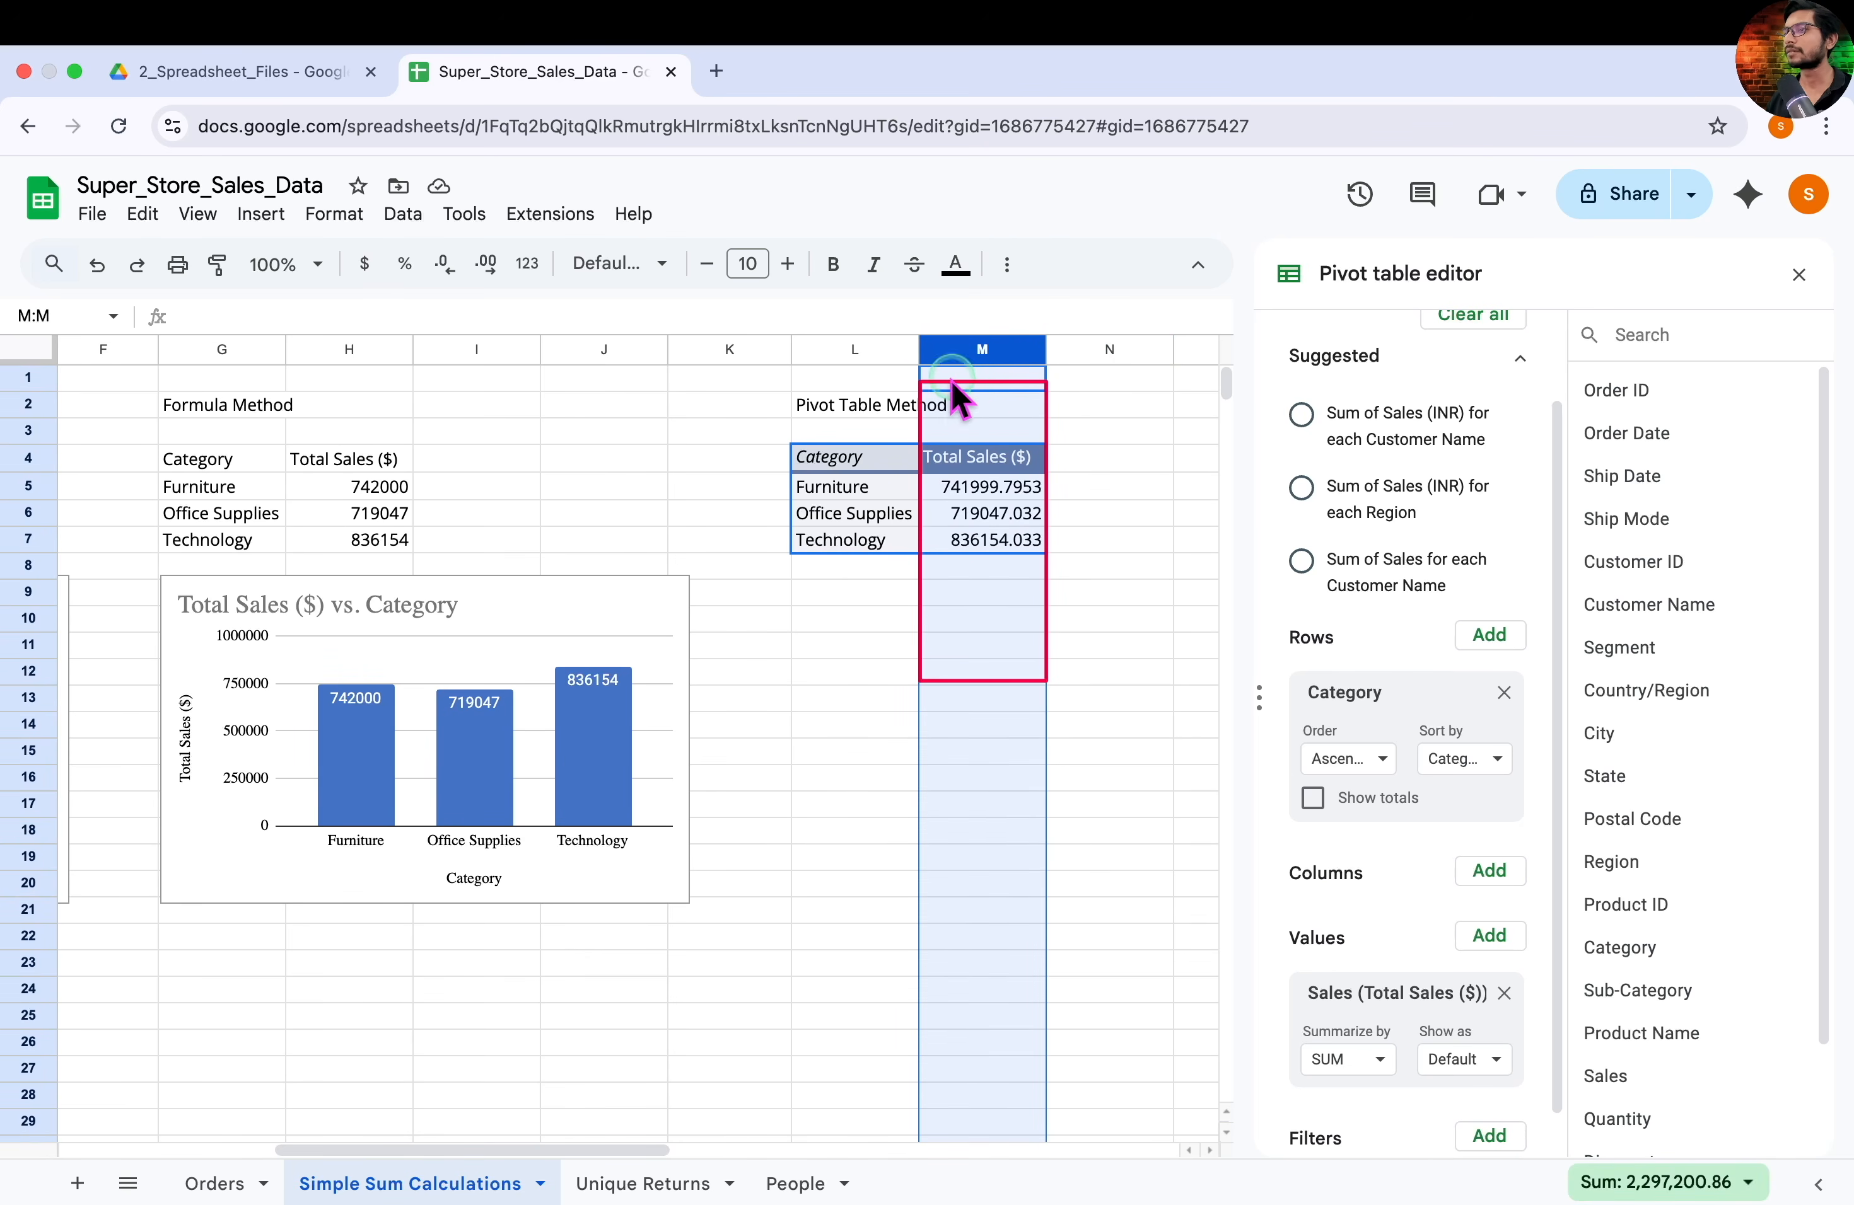
left_click(443, 266)
left_click(444, 266)
left_click(443, 266)
left_click(443, 267)
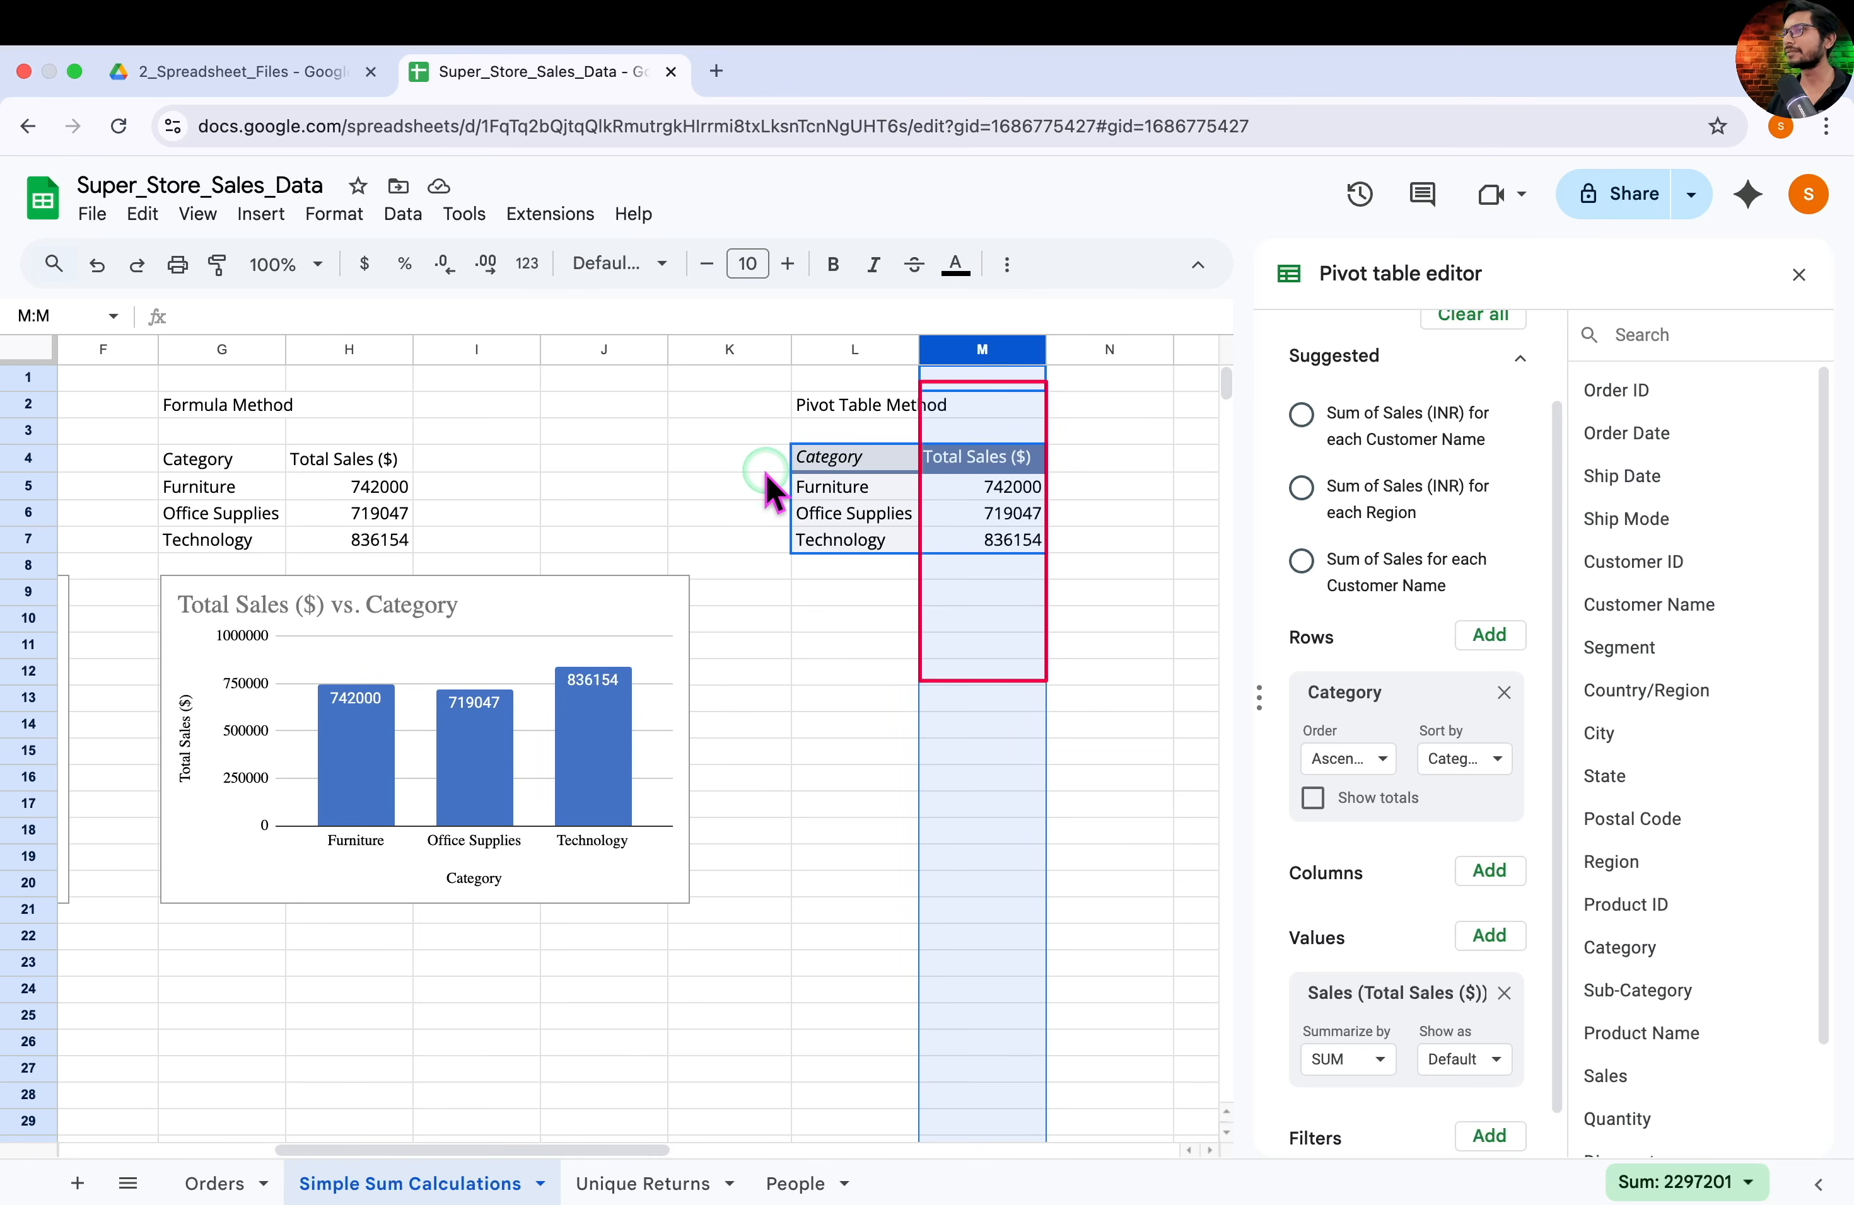
Insert a column chart from the pivot table data in L4:M7 and turn on its data labels
left_click_drag(833, 458, 981, 539)
left_click(261, 214)
left_click(313, 526)
left_click(1619, 442)
left_click(1497, 540)
left_click(1721, 341)
left_click(1468, 564)
scroll(1468, 783, "down", 5)
left_click(1465, 978)
Place the new chart directly beneath the pivot table from L9 and resize it to match the Formula Method chart
left_click_drag(720, 550, 1319, 618)
left_click_drag(1393, 1042, 1172, 901)
left_click(959, 537)
Close the pivot table editor and narrow columns A and K so all three tables and charts fit in view
left_click(1799, 275)
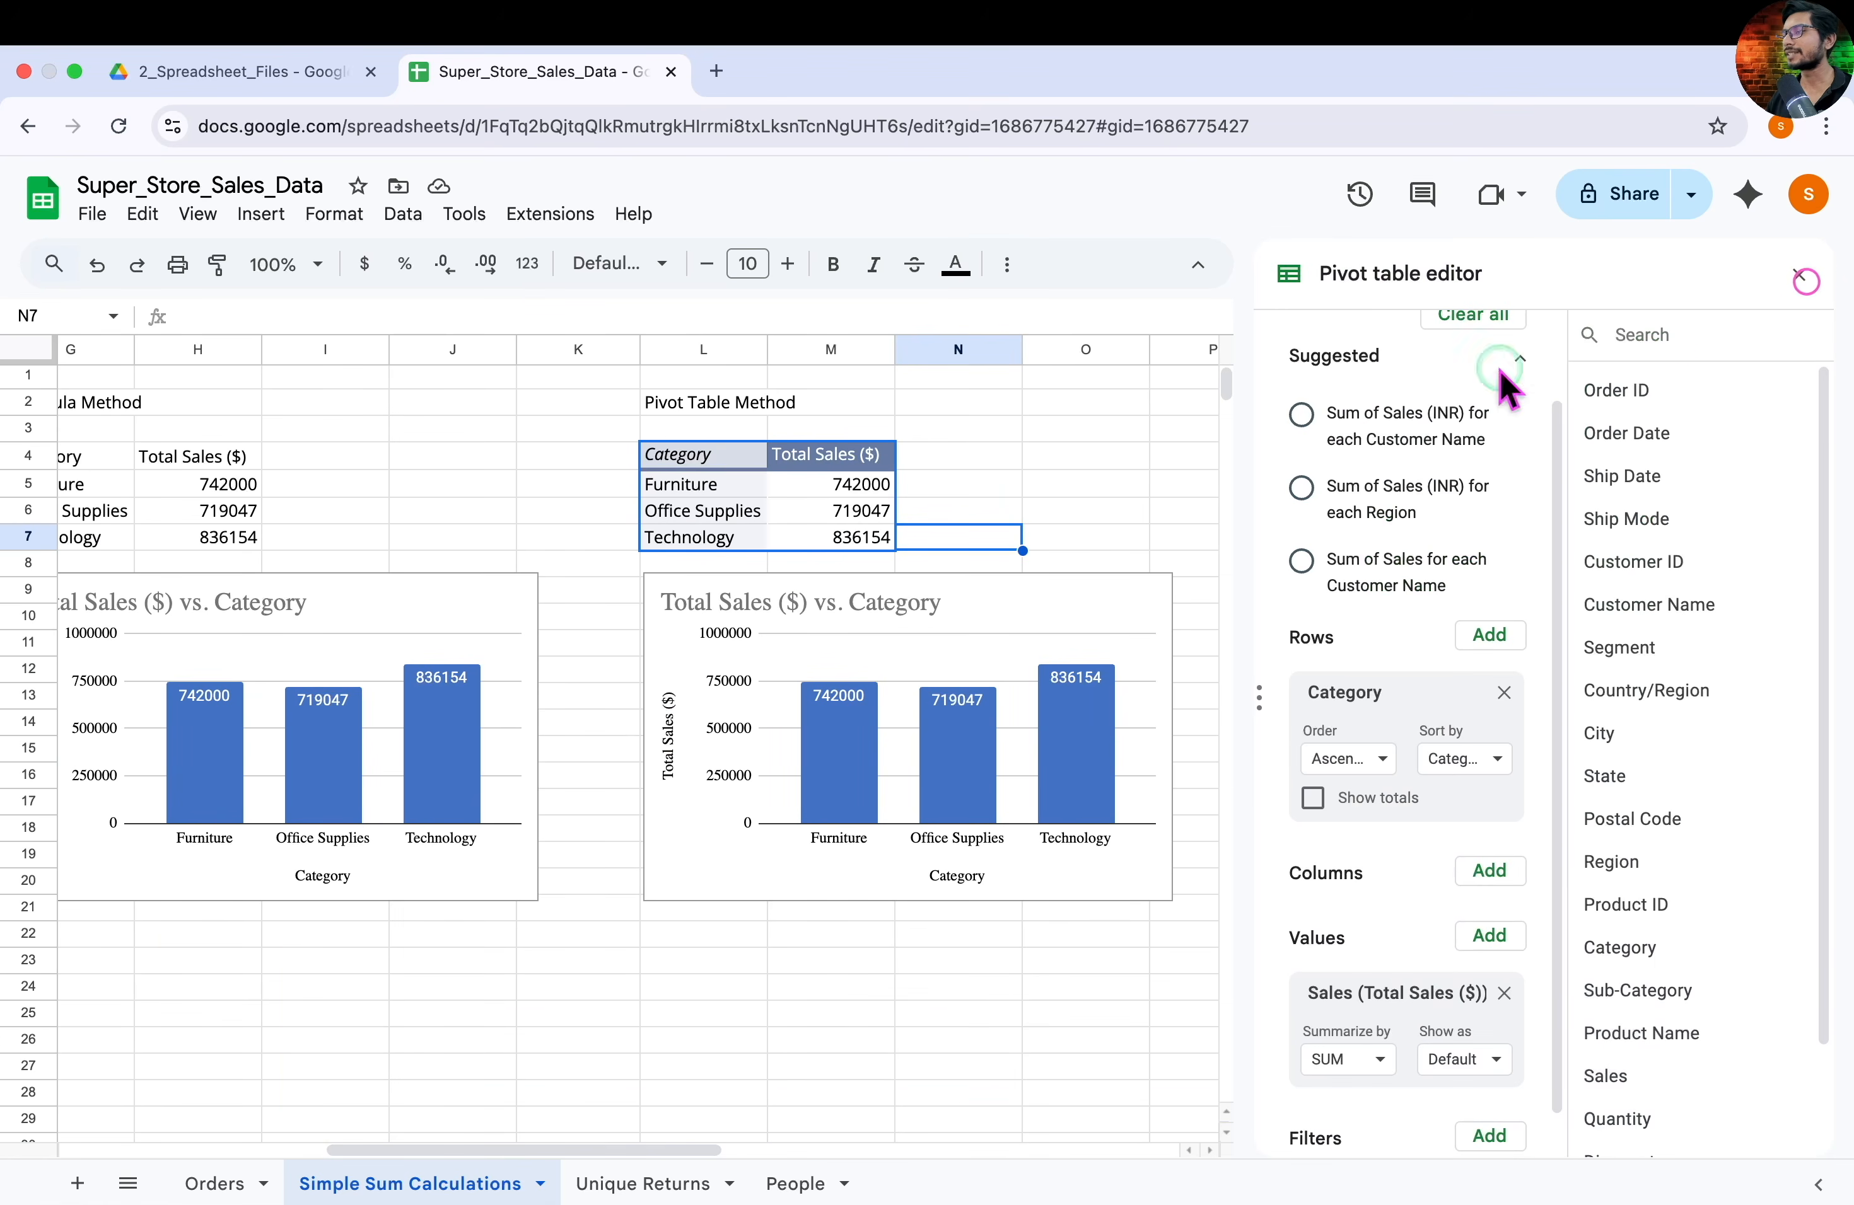
left_click(1796, 275)
scroll(1095, 595, "left", 5)
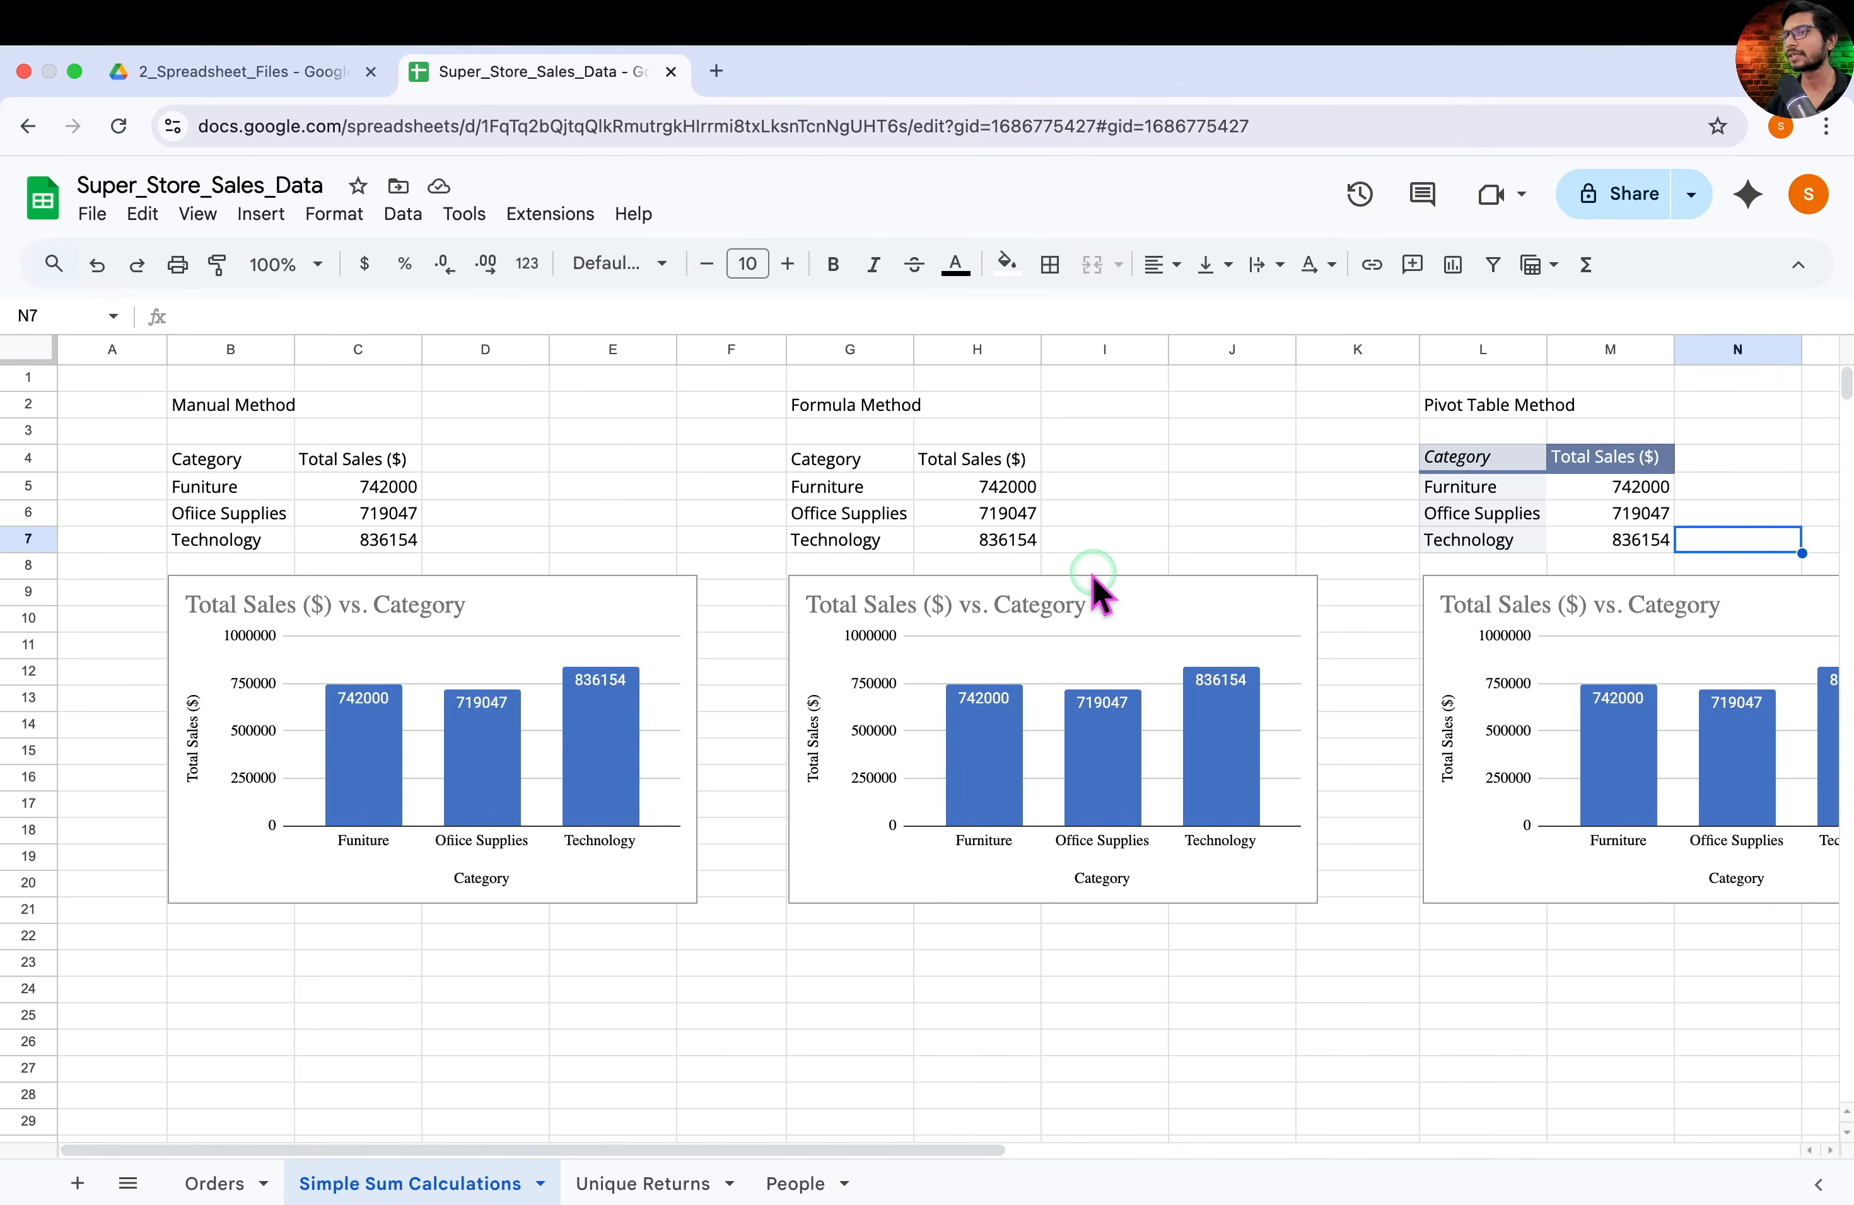
left_click_drag(166, 349, 110, 347)
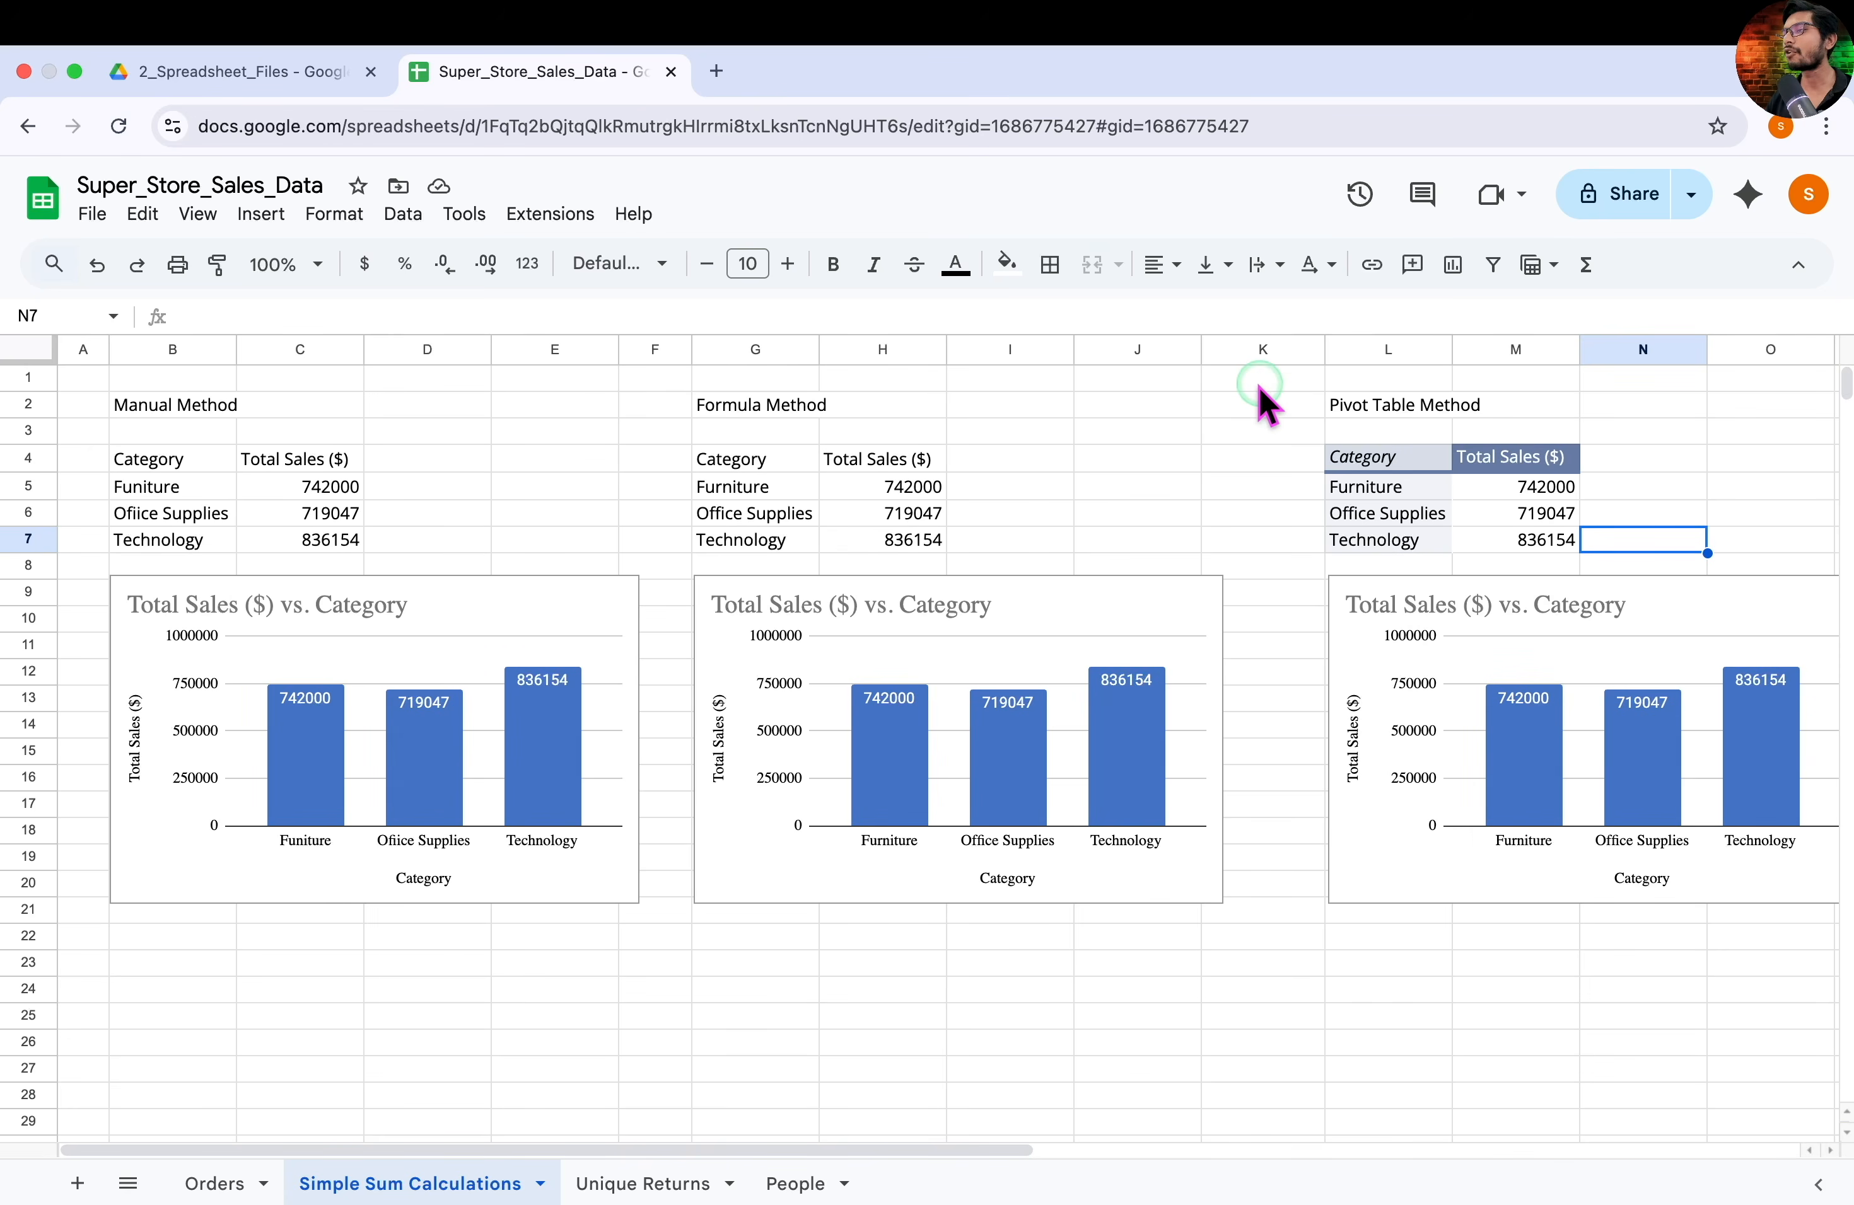
left_click_drag(1309, 362, 1273, 359)
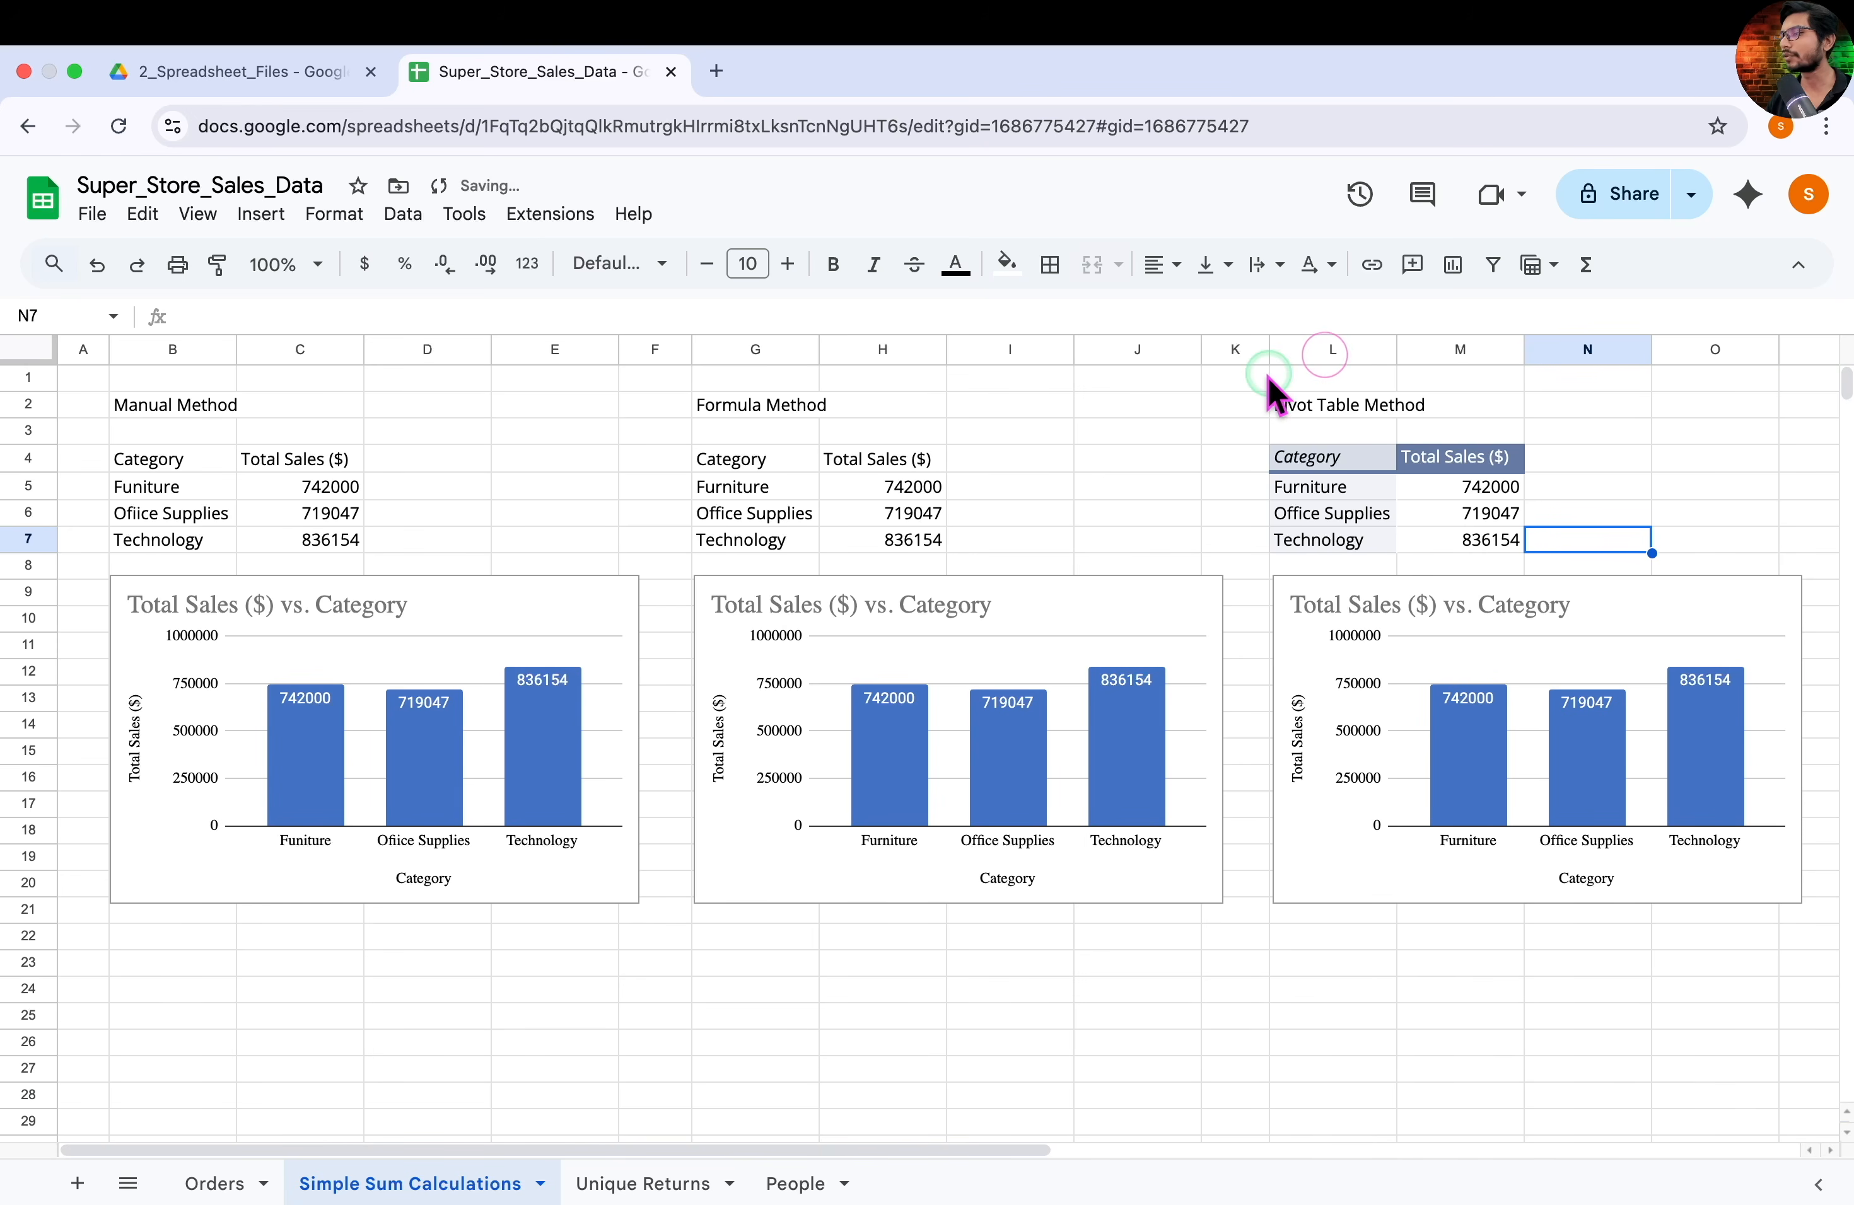
Format the Manual Method heading in B2:C2 as bold, size 12, with a light orange fill
left_click(221, 405)
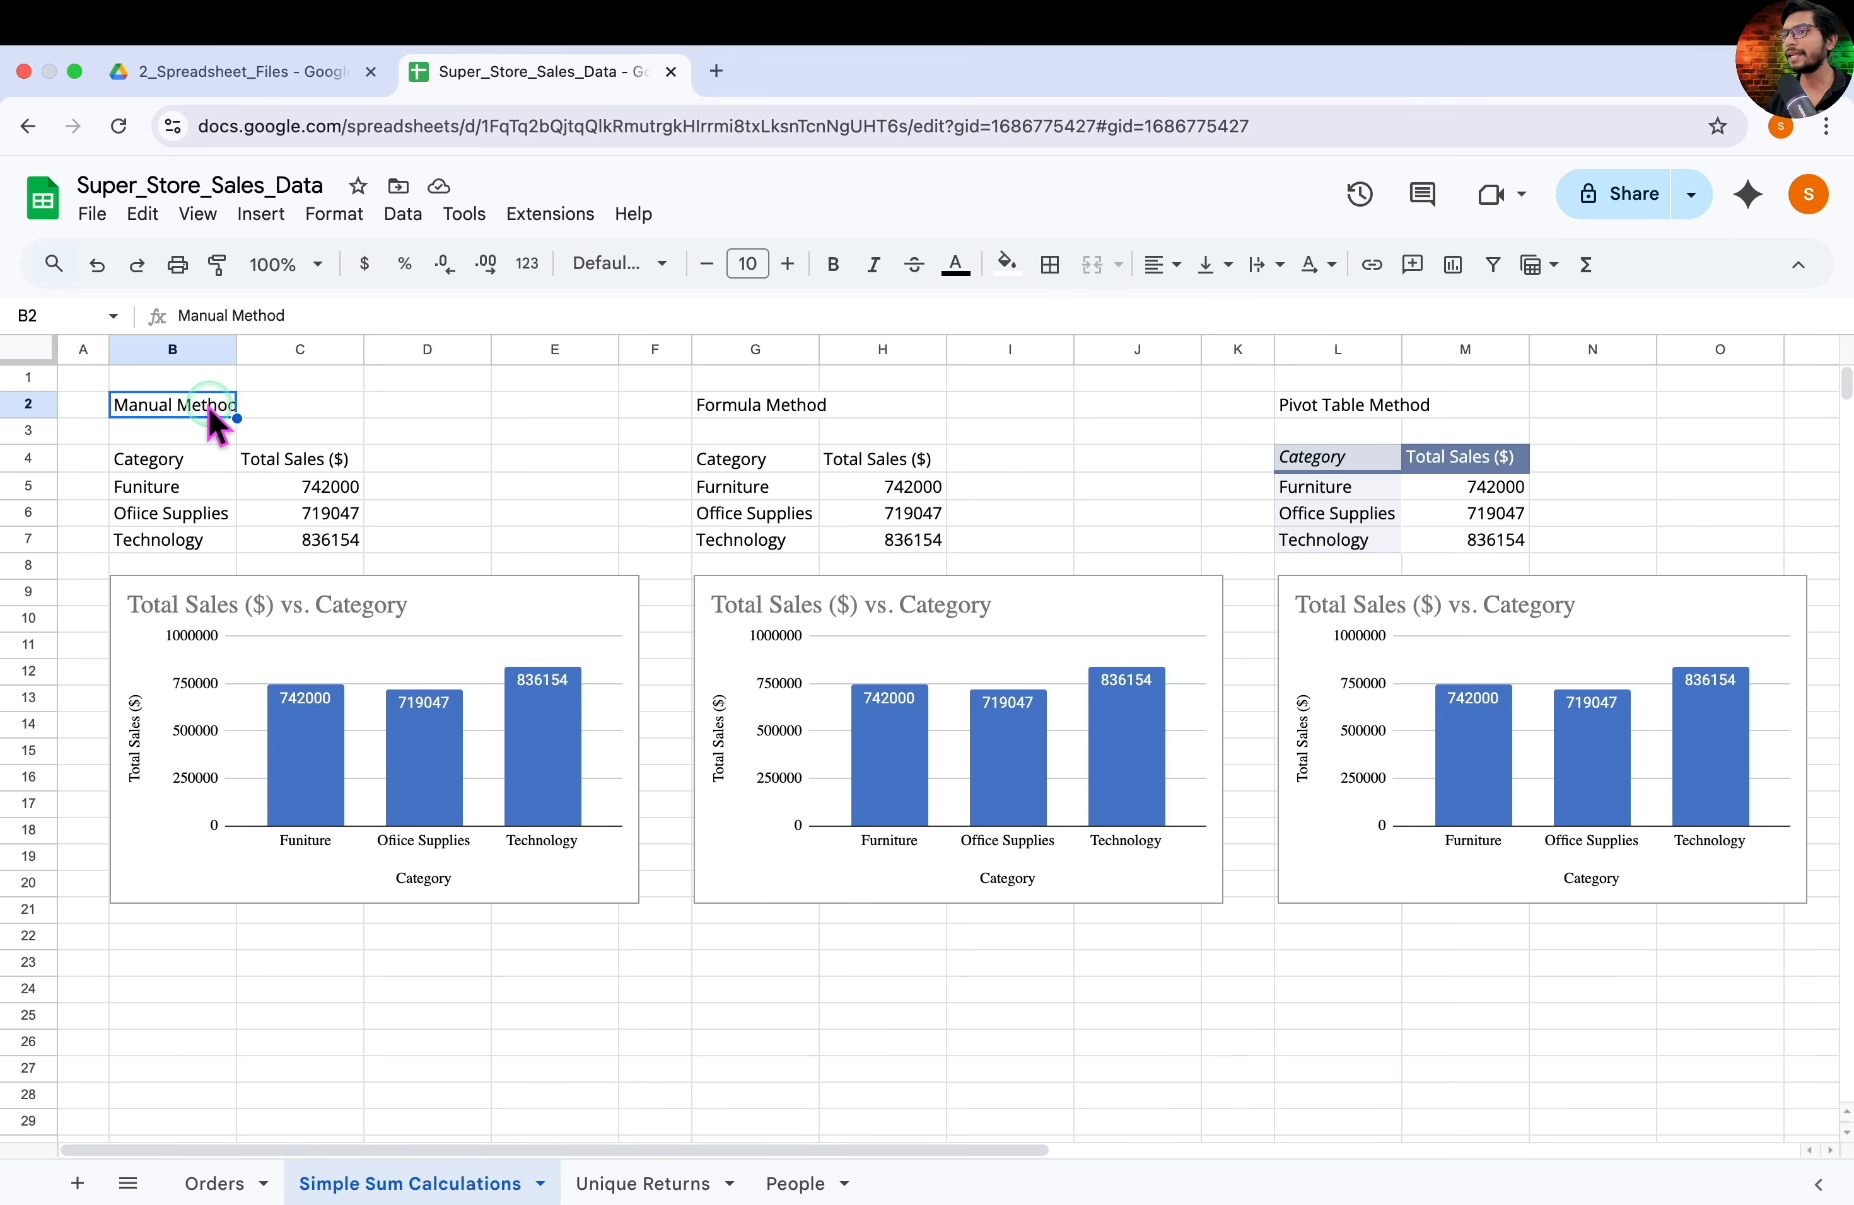
key("shift+Right")
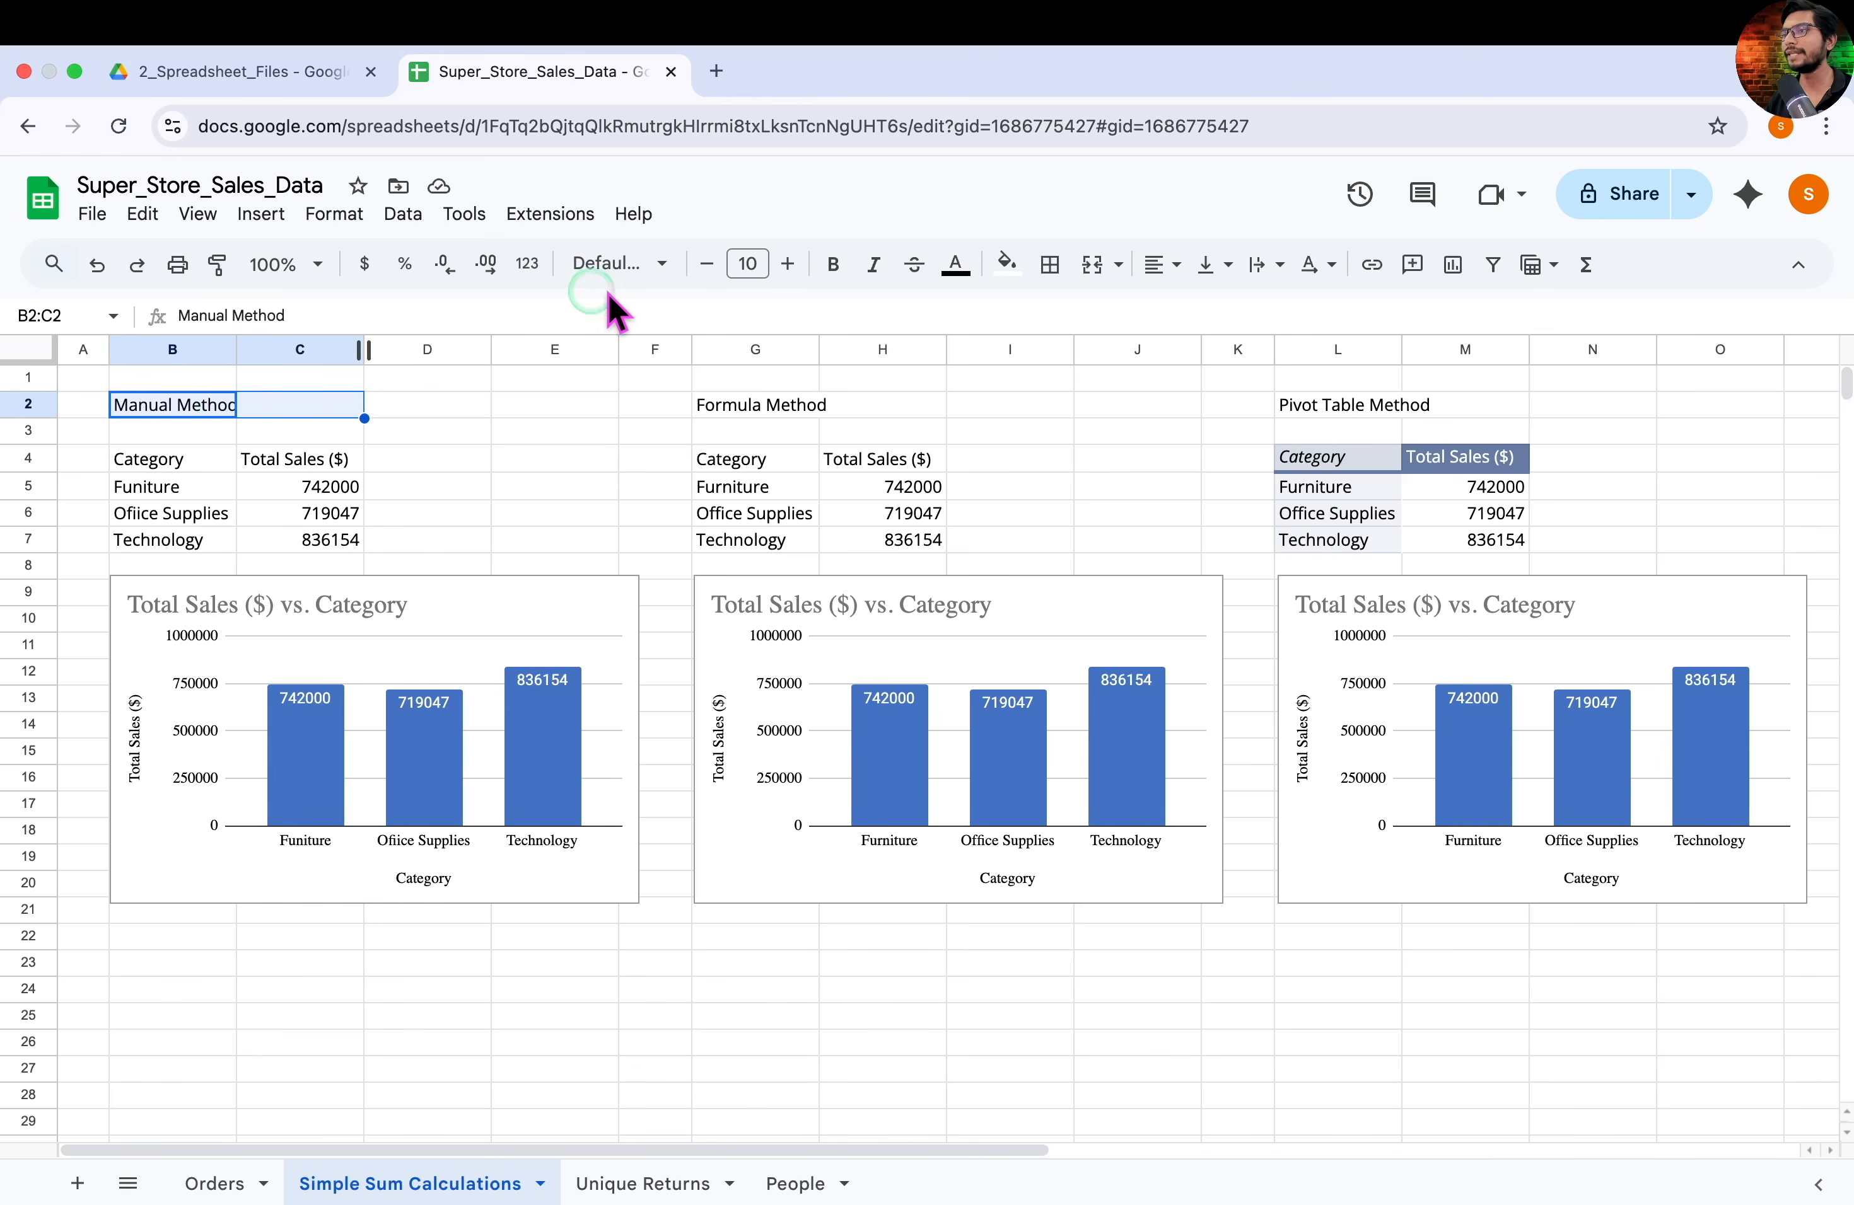
left_click(787, 266)
left_click(787, 266)
key("ctrl+b")
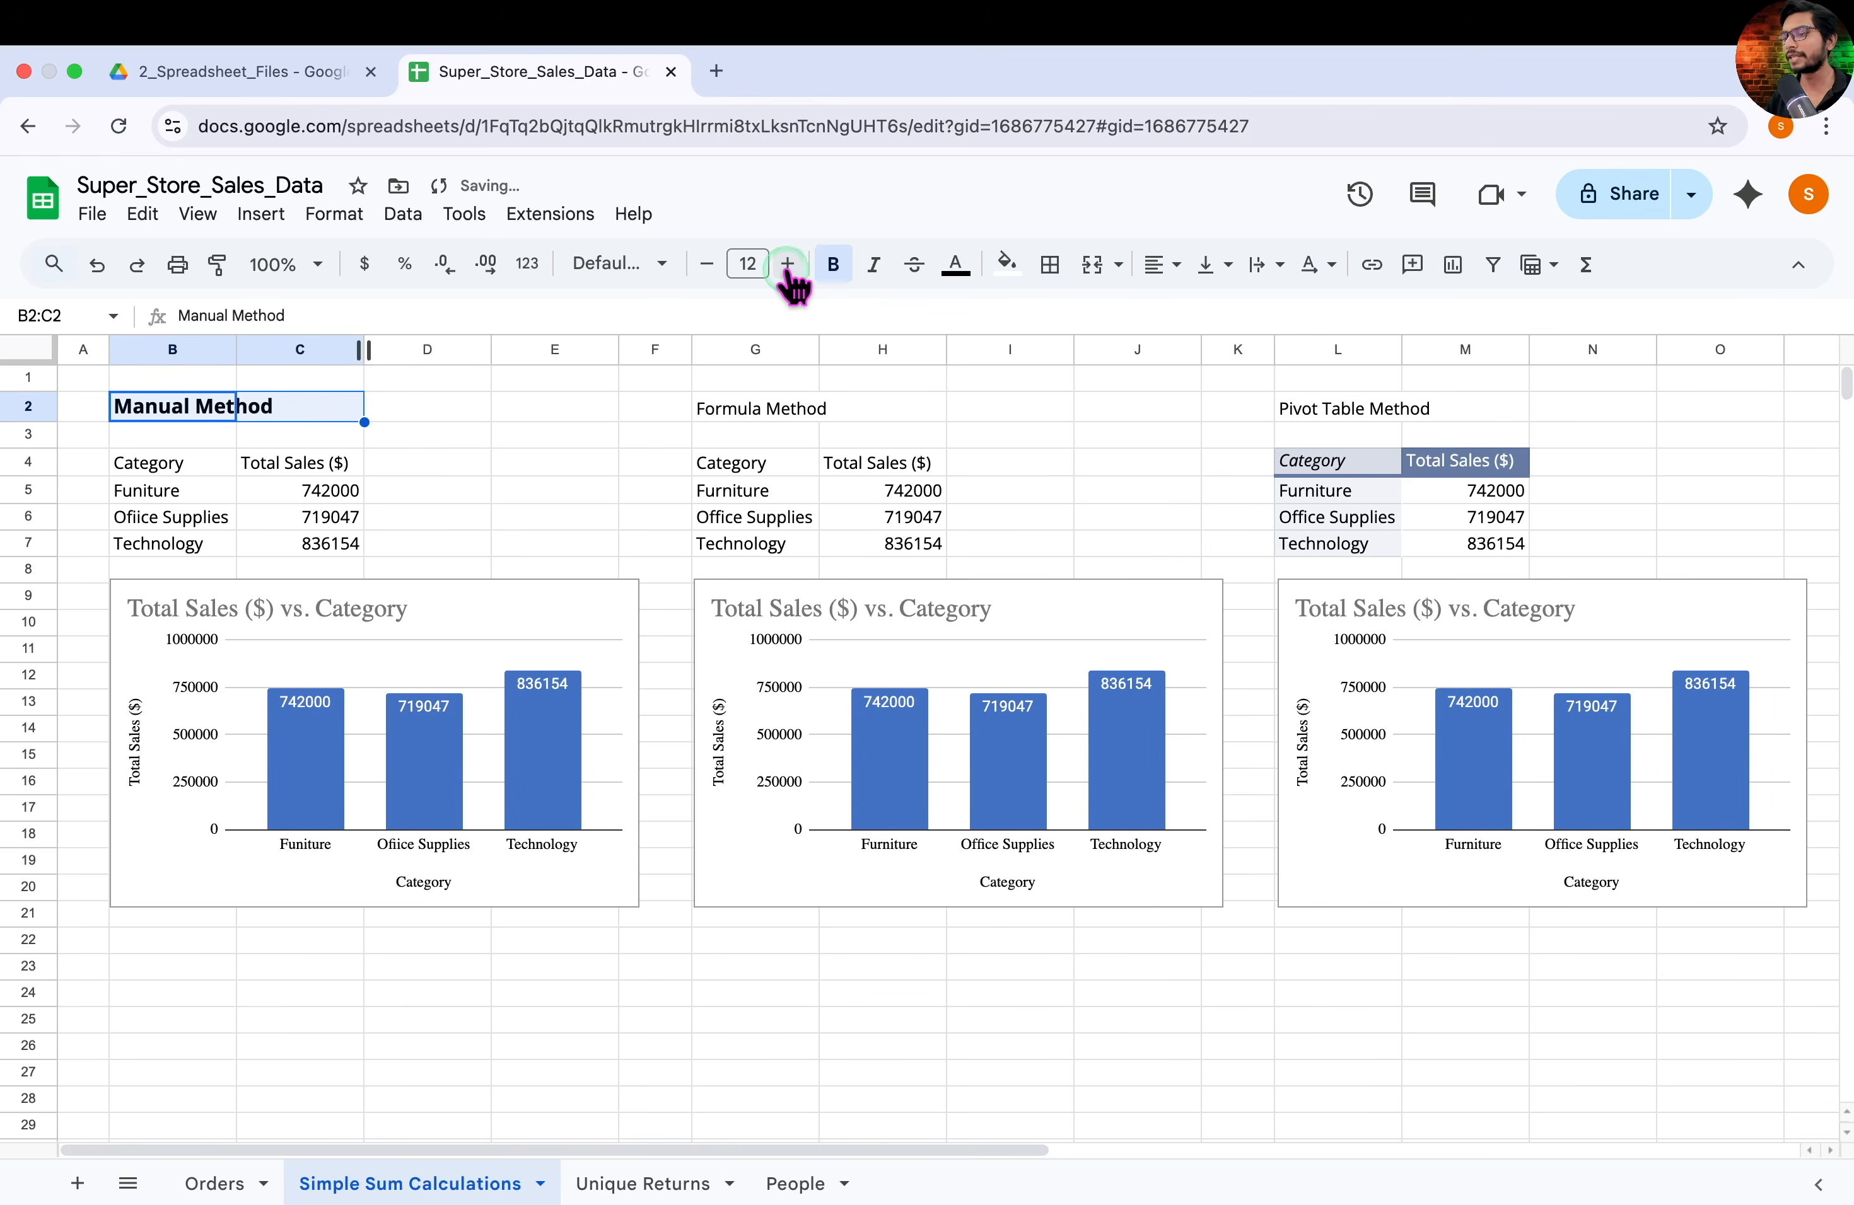
left_click(1007, 265)
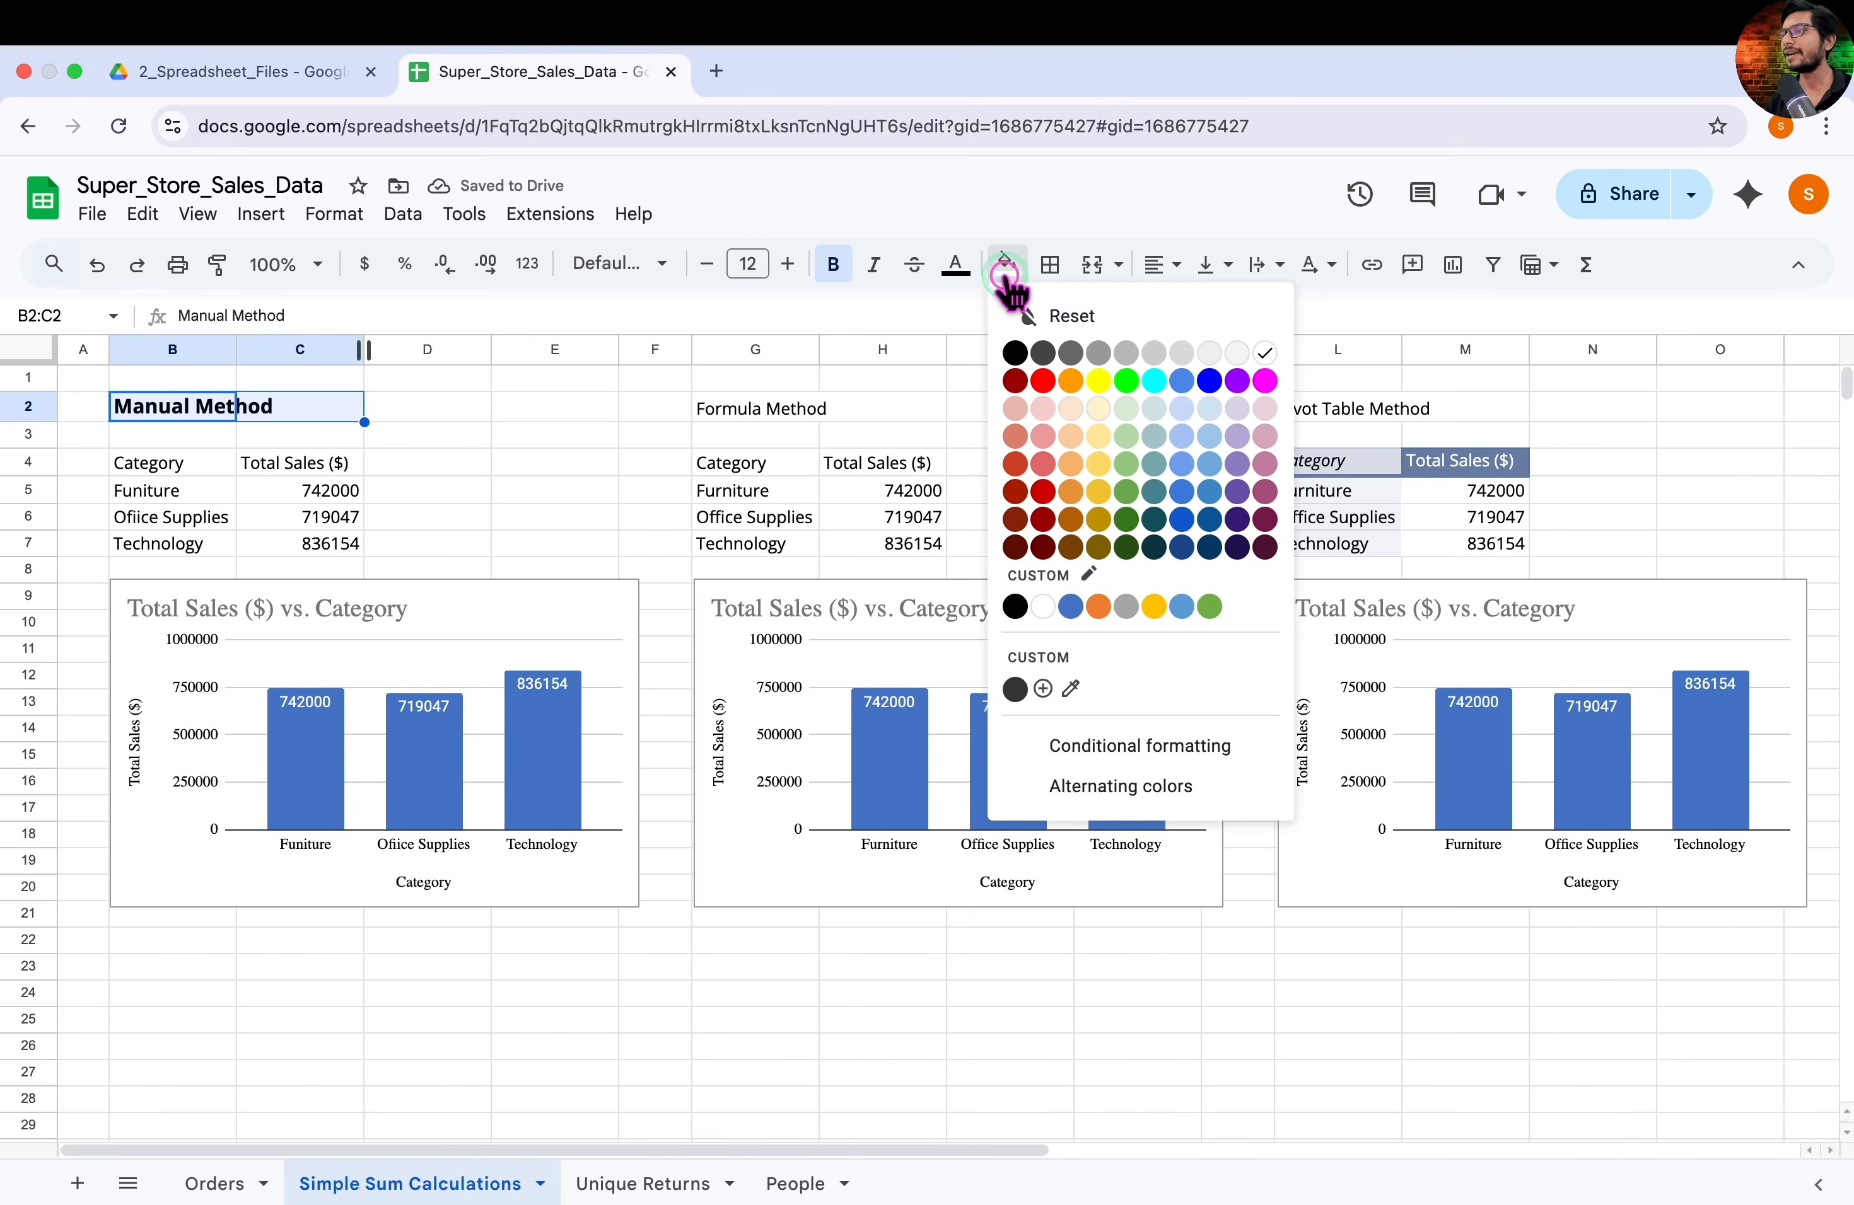
left_click(1070, 436)
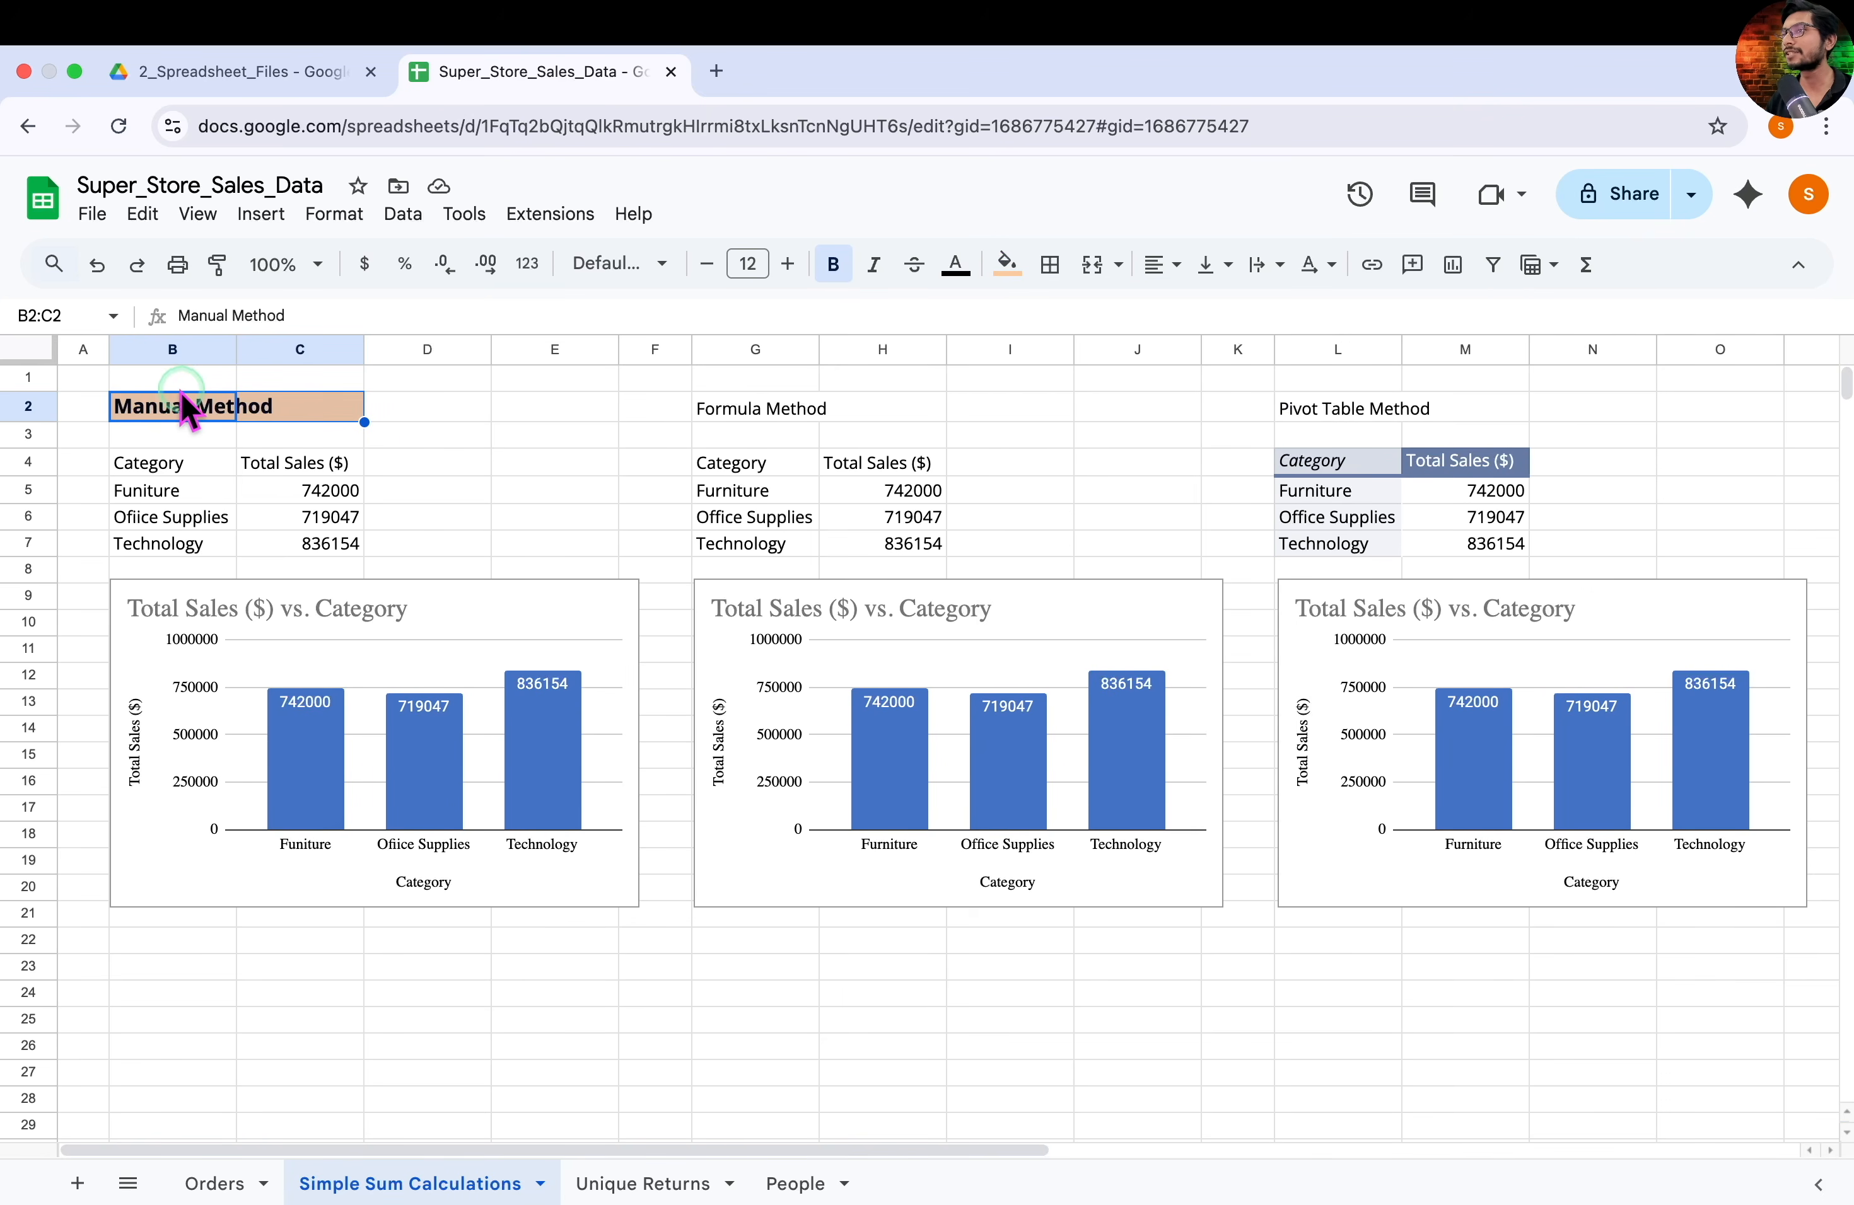
Merge B2:C2 and give the Formula Method and Pivot Table Method headings the same formatting
left_click(1095, 266)
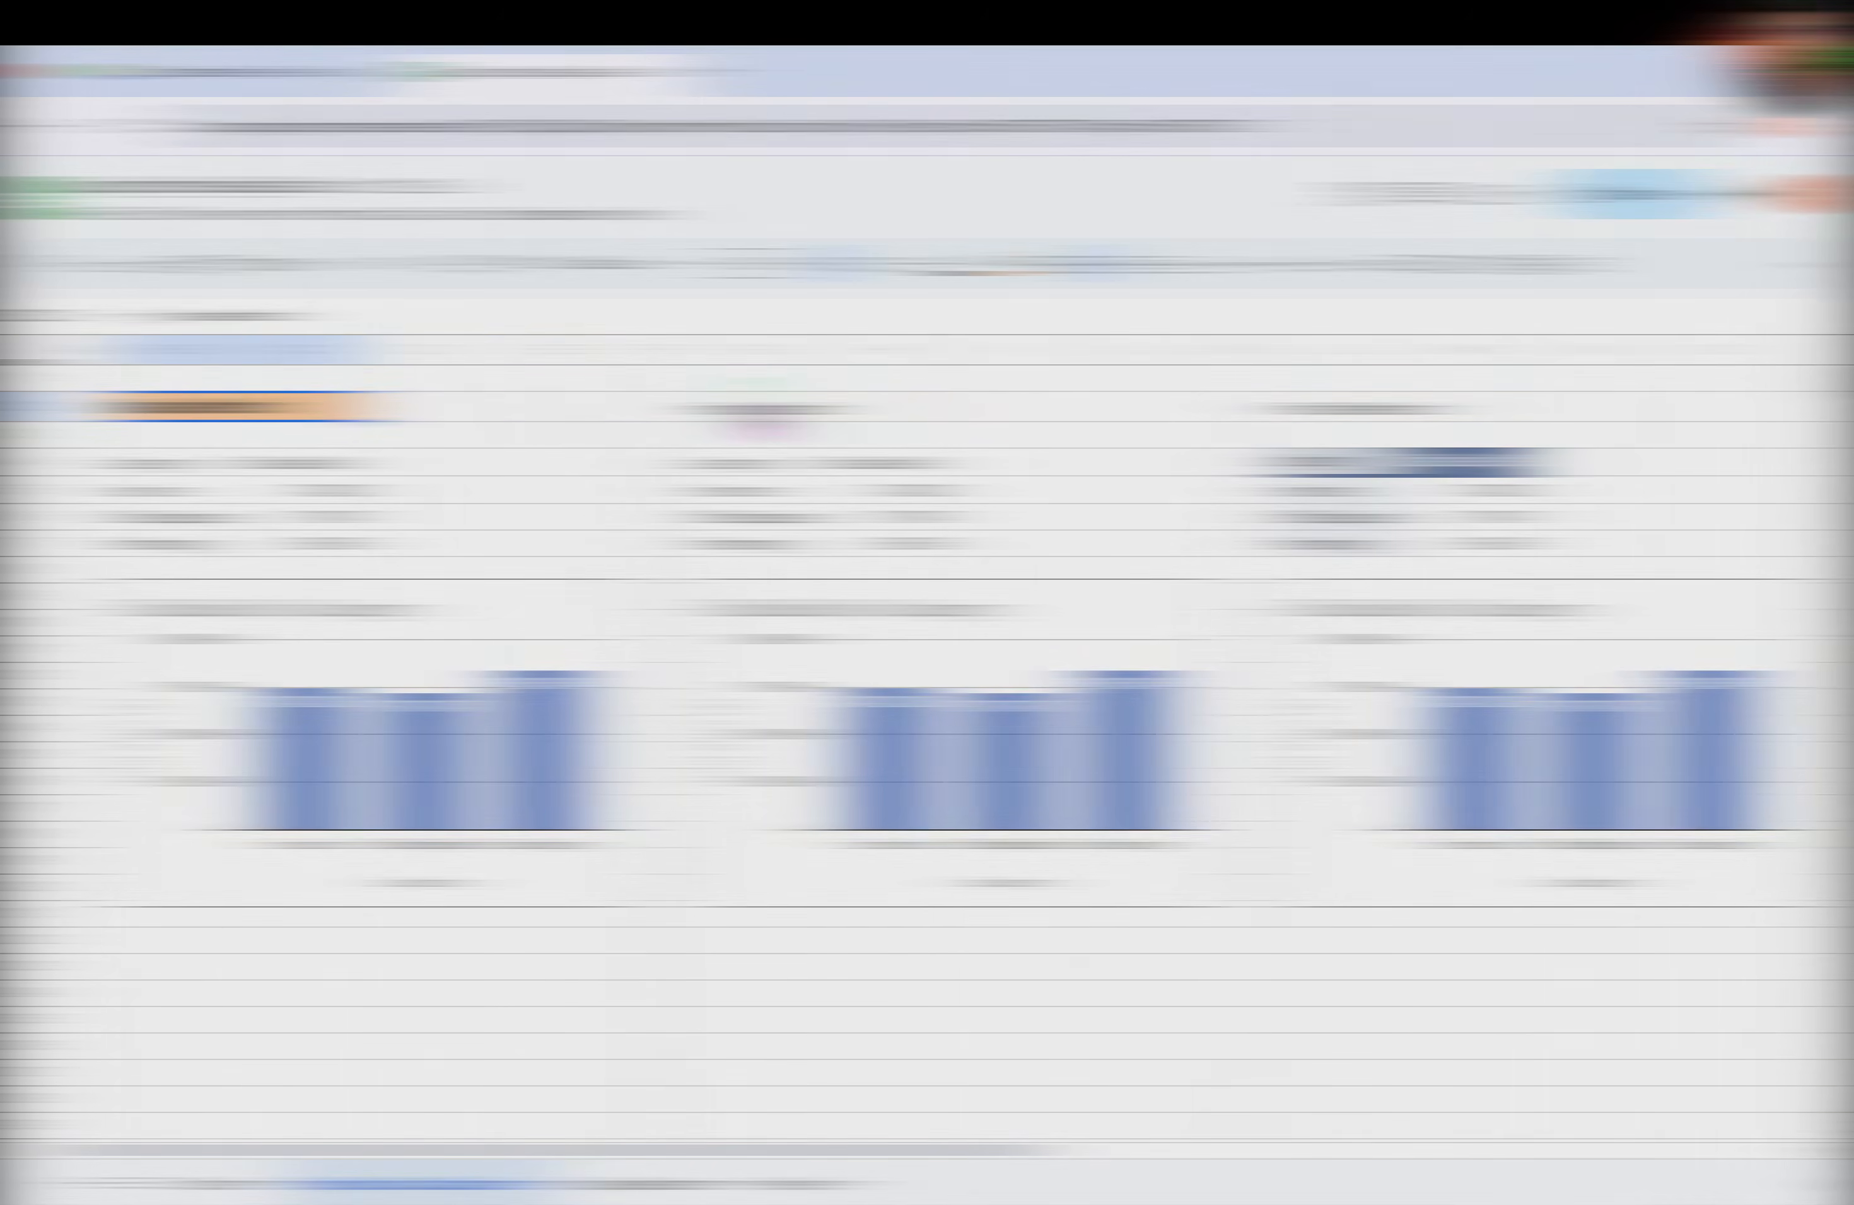
left_click(542, 403)
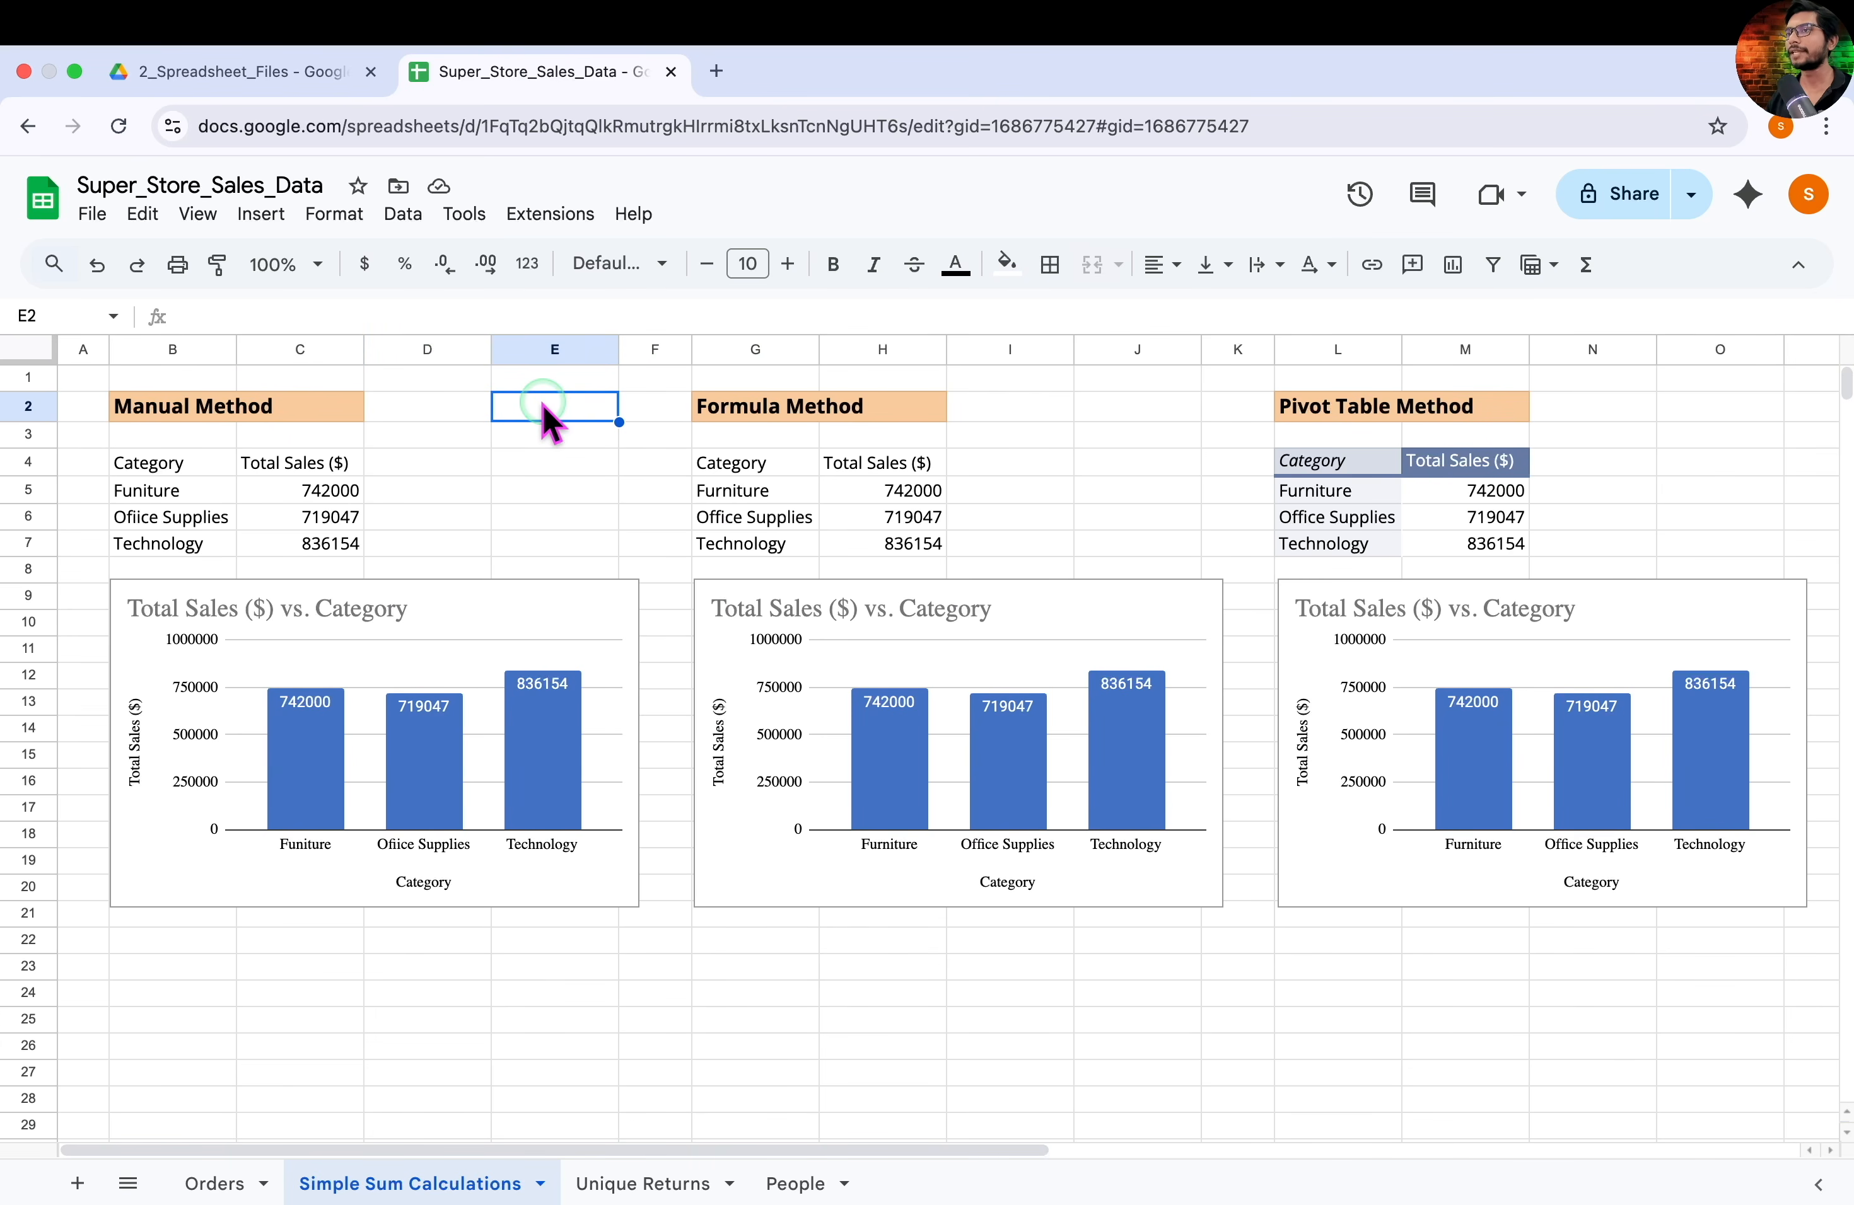
Format the Manual Method table header in B4:C4 as bold white text on a black fill
left_click(188, 462)
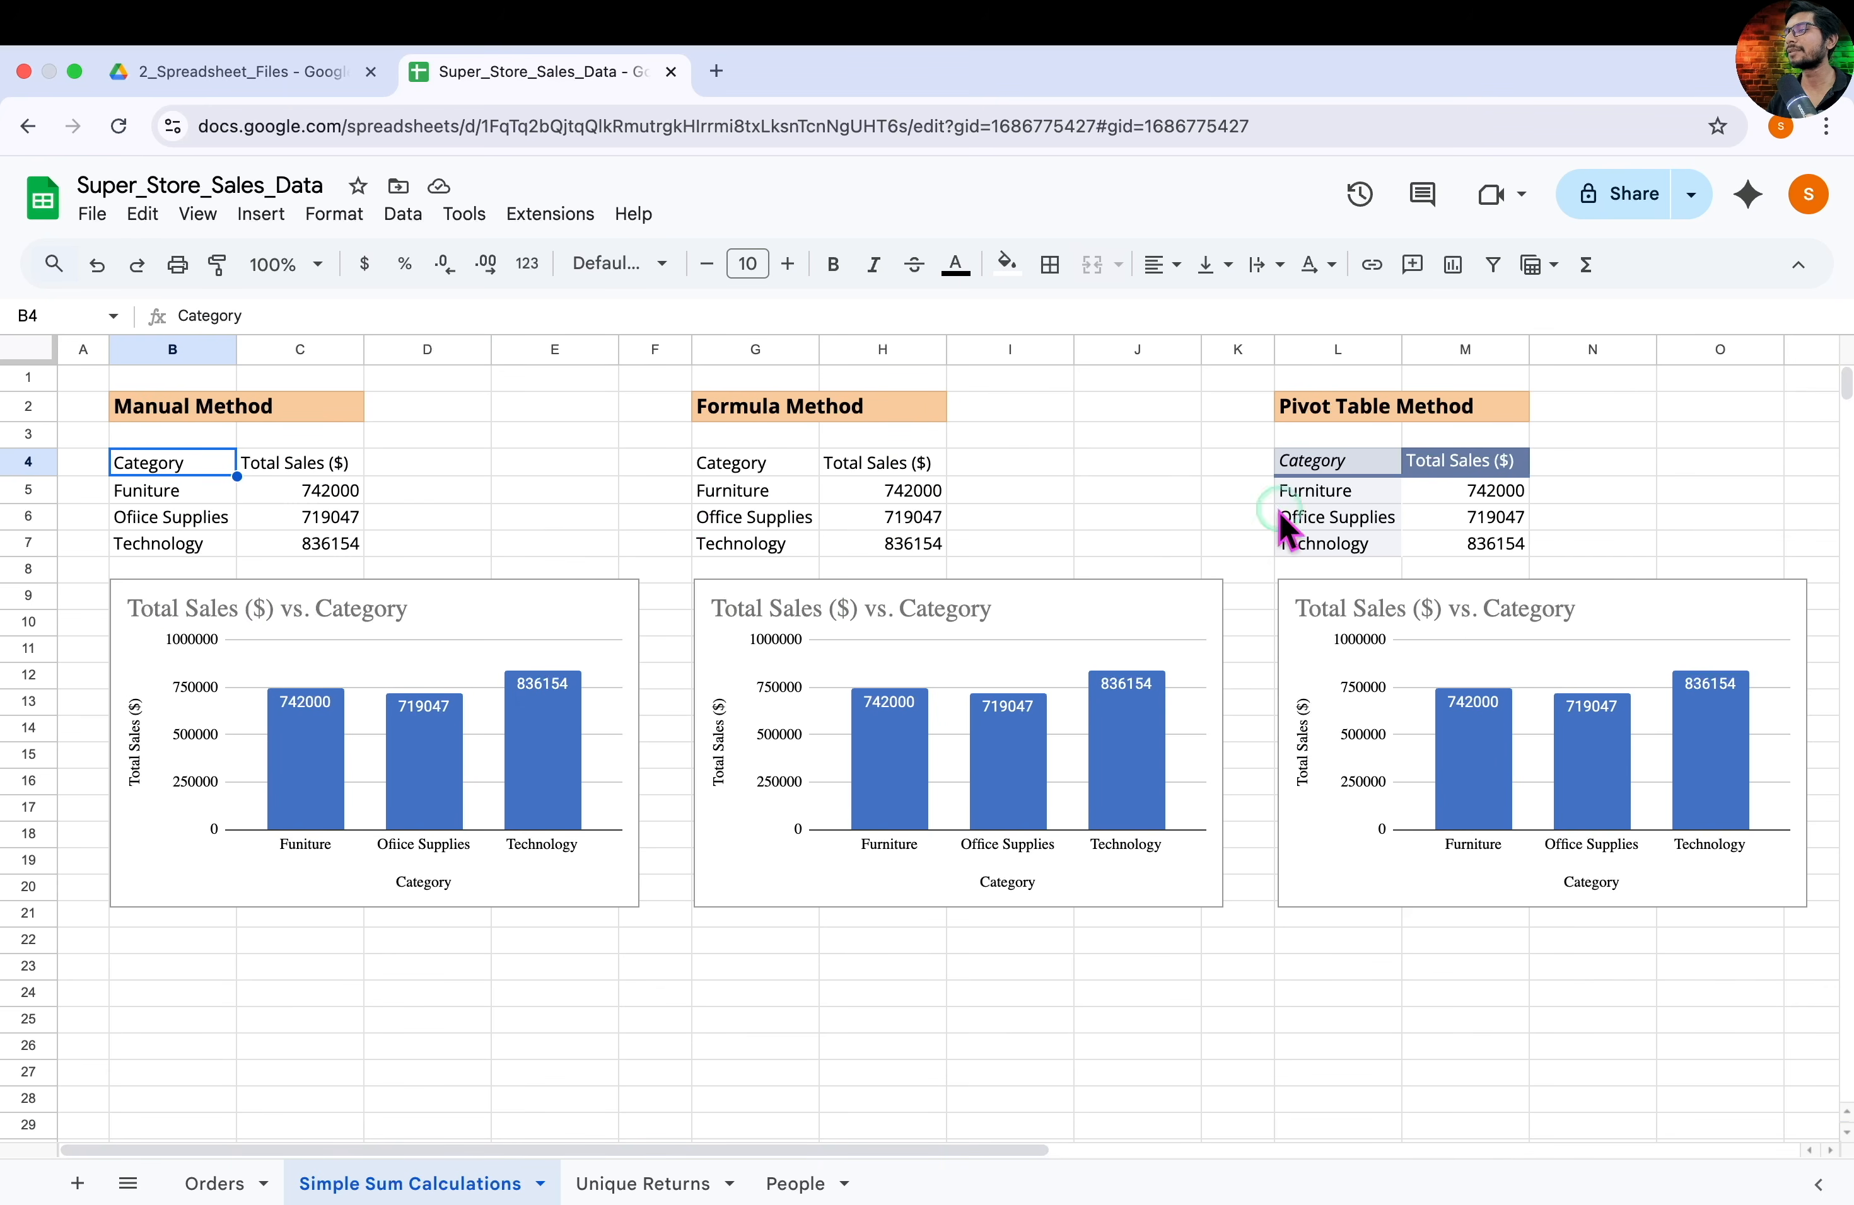
key("shift+Right")
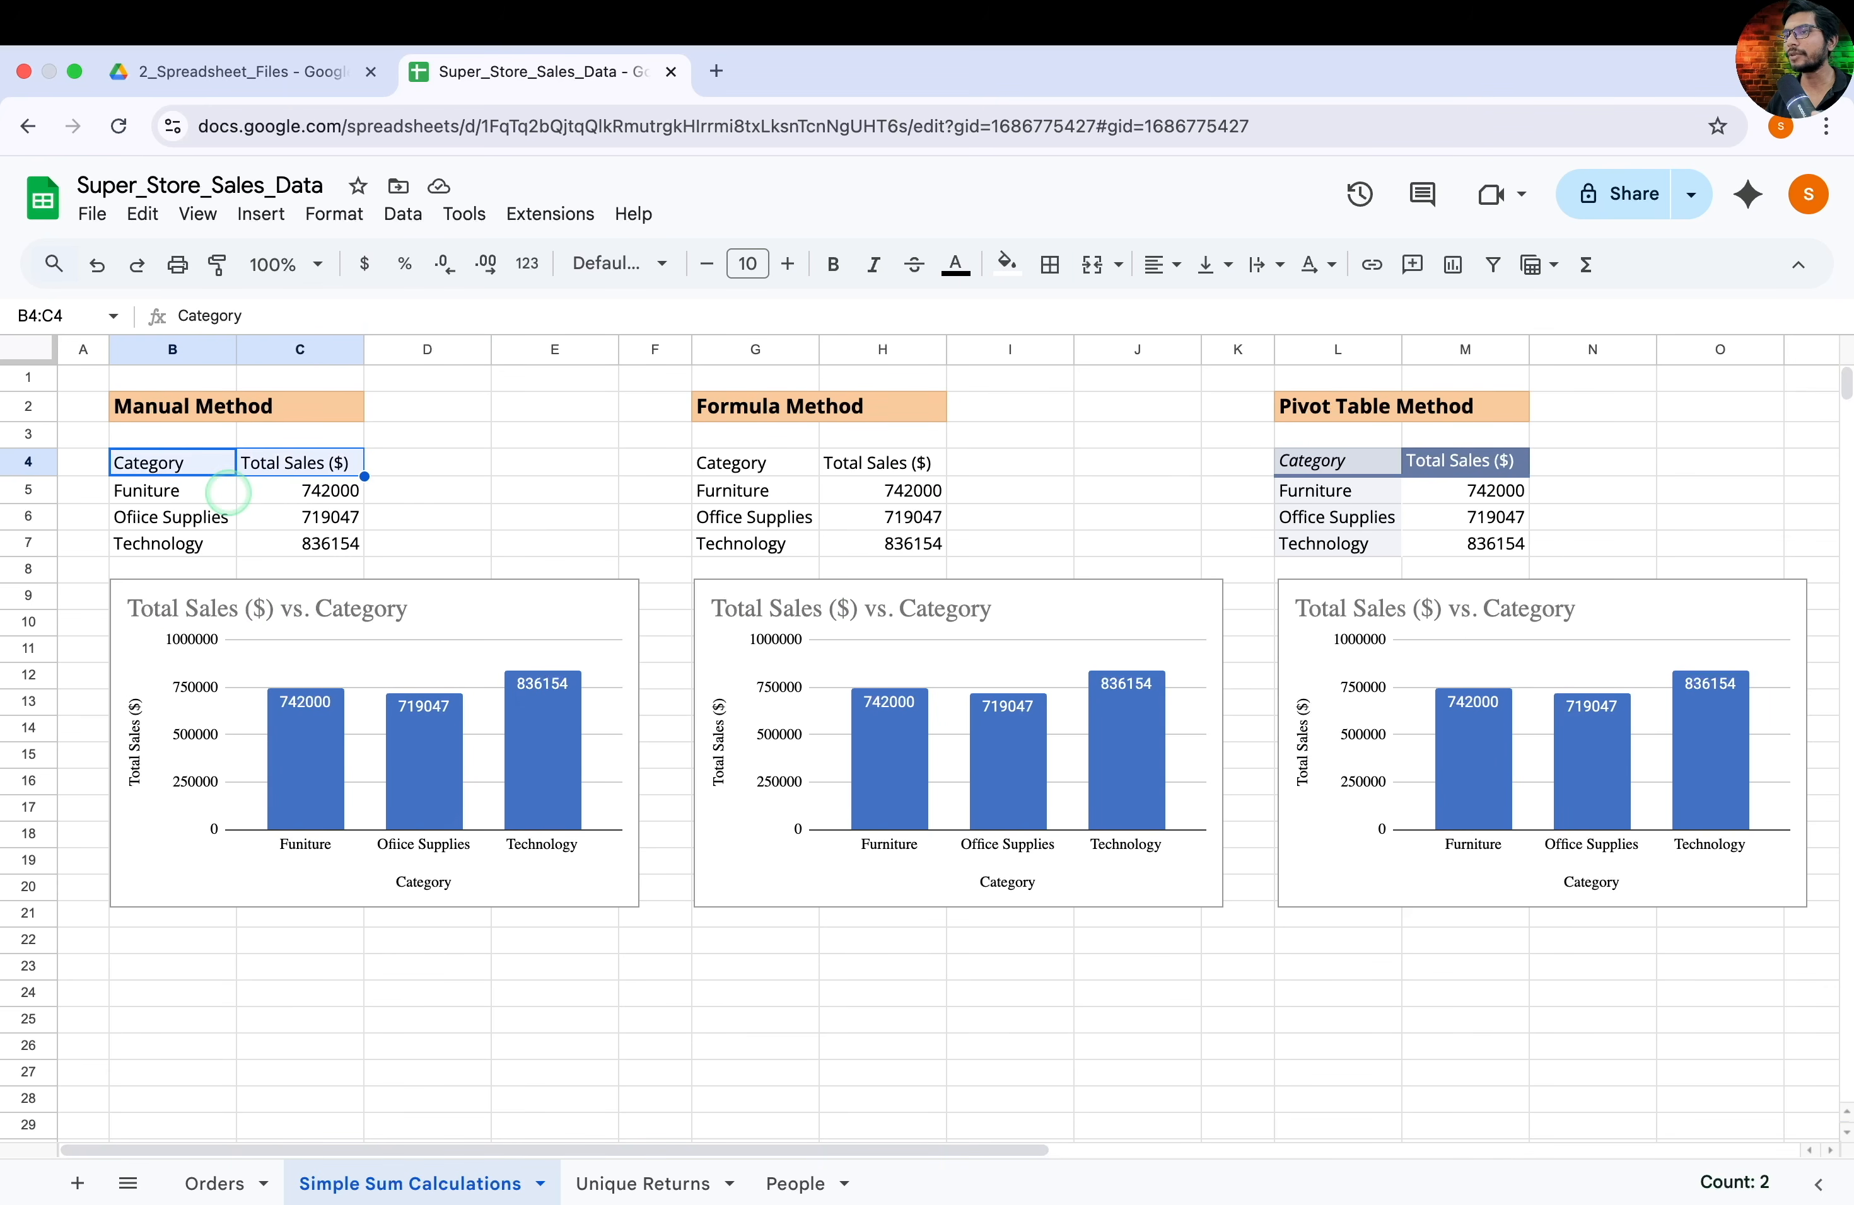
left_click(833, 264)
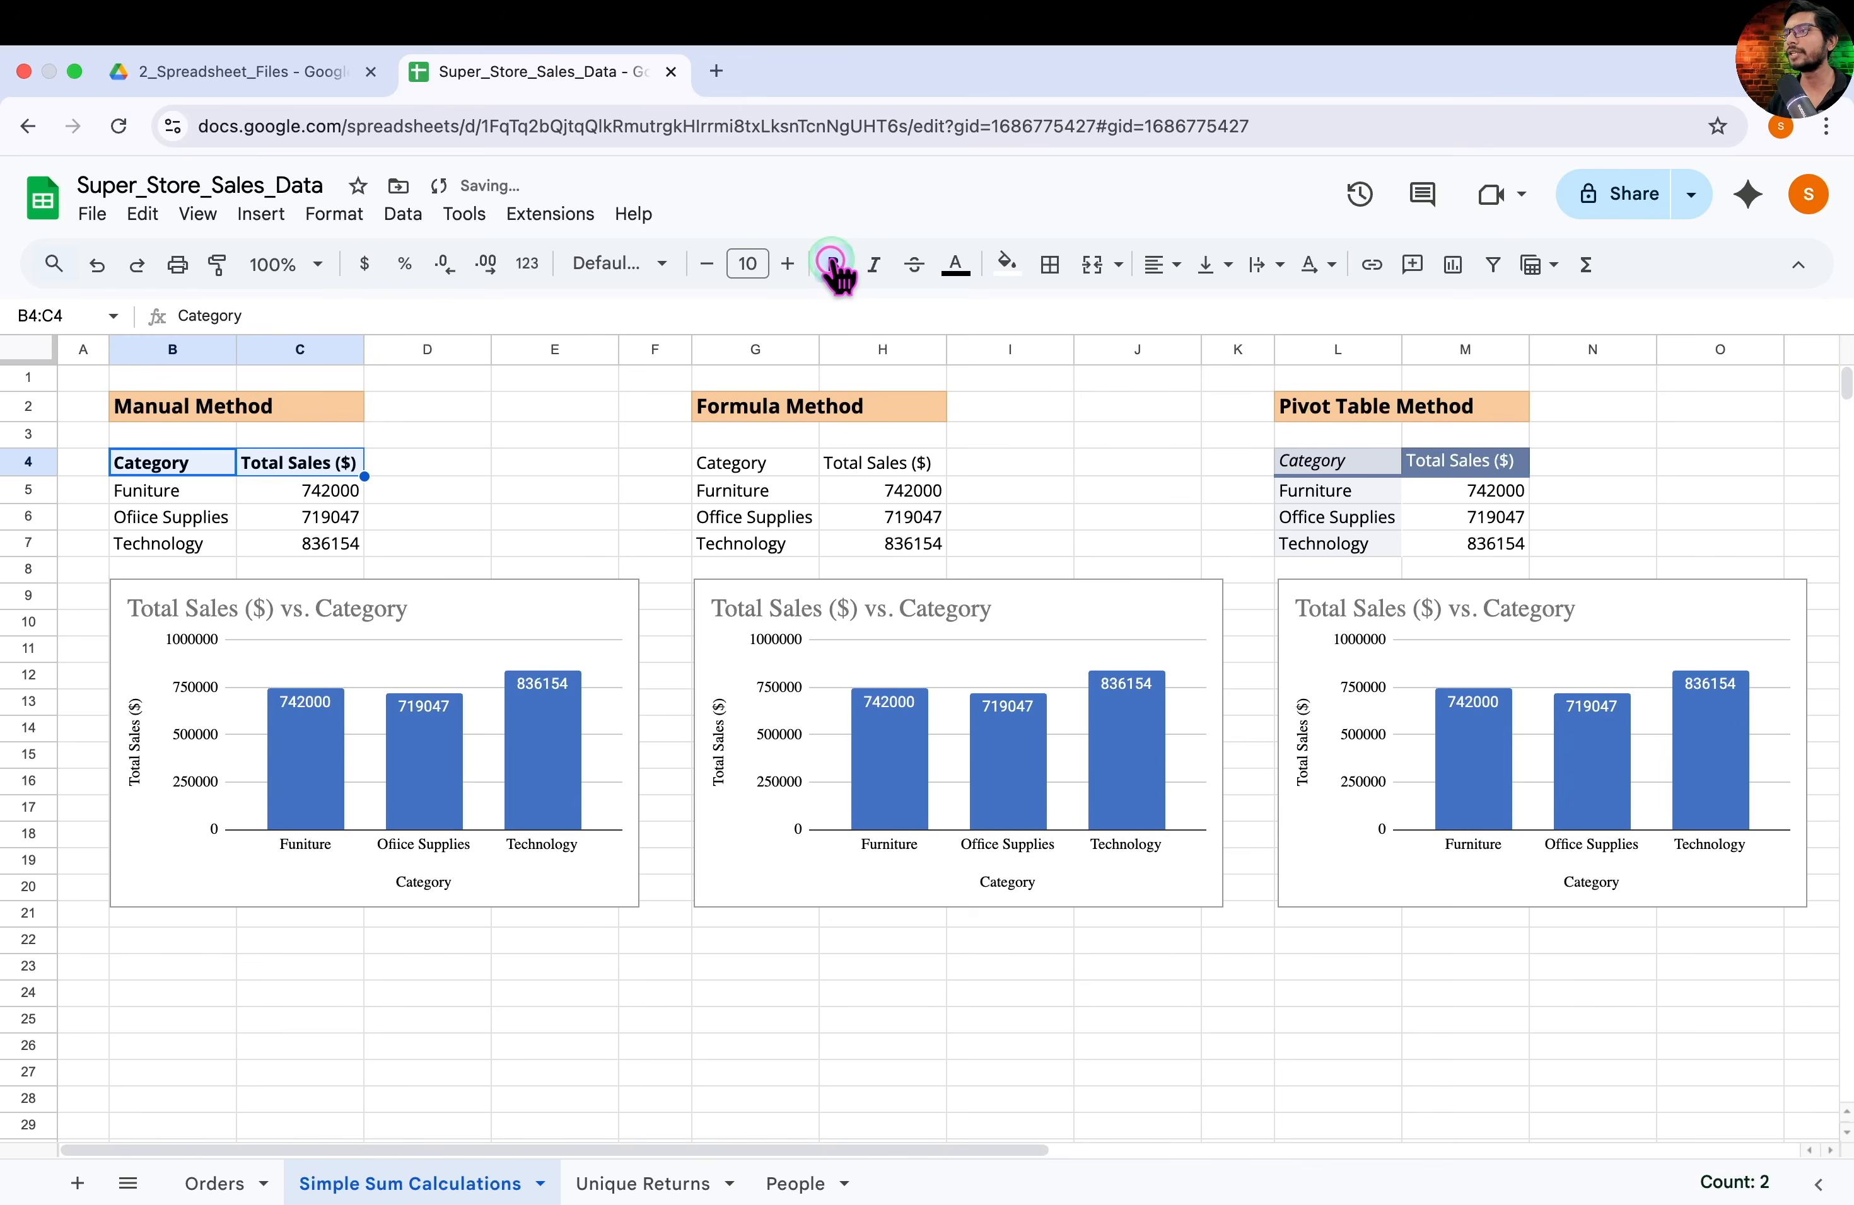
left_click(1008, 265)
left_click(1014, 353)
left_click(955, 264)
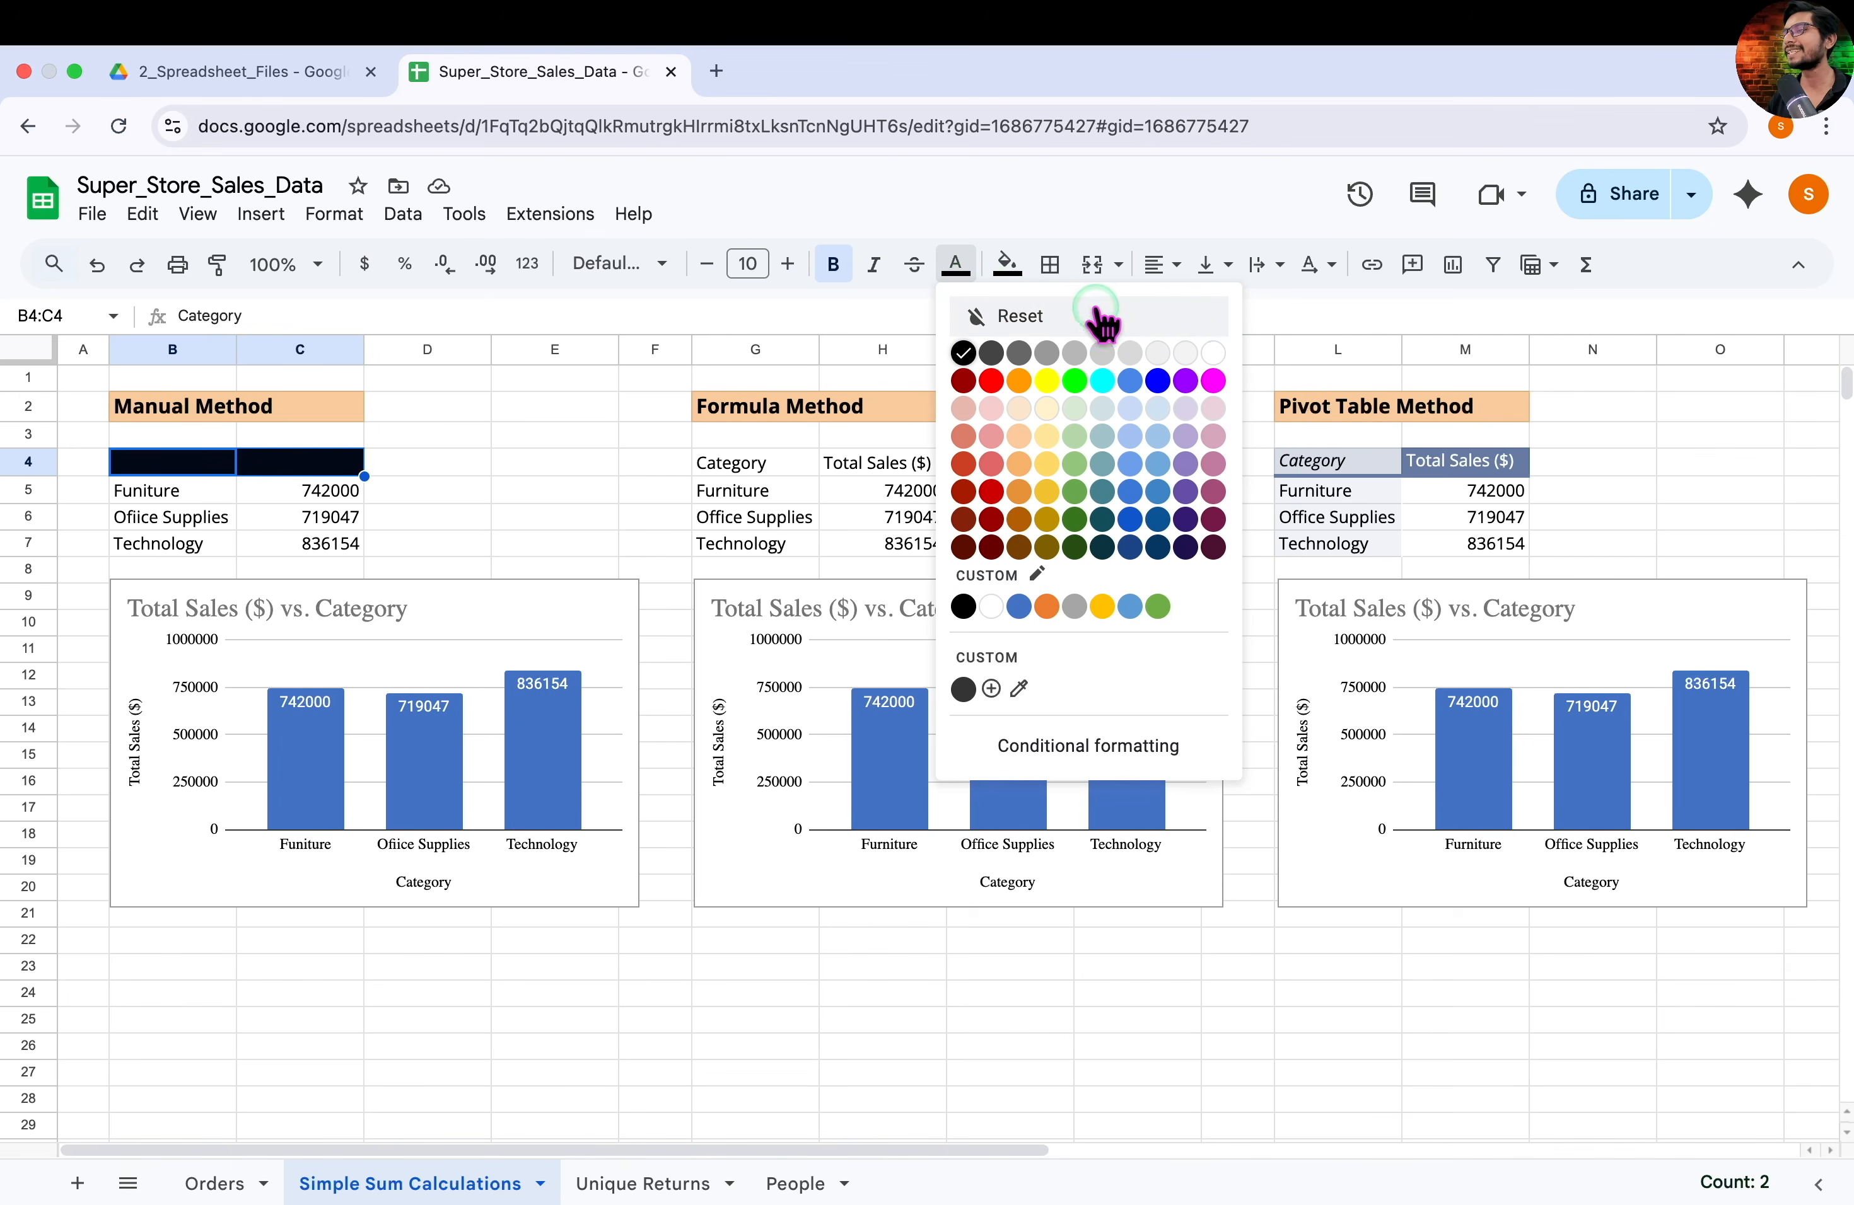
left_click(1212, 354)
Apply all borders to the Manual Method table in B4:C7 and left-align its contents
left_click(192, 462)
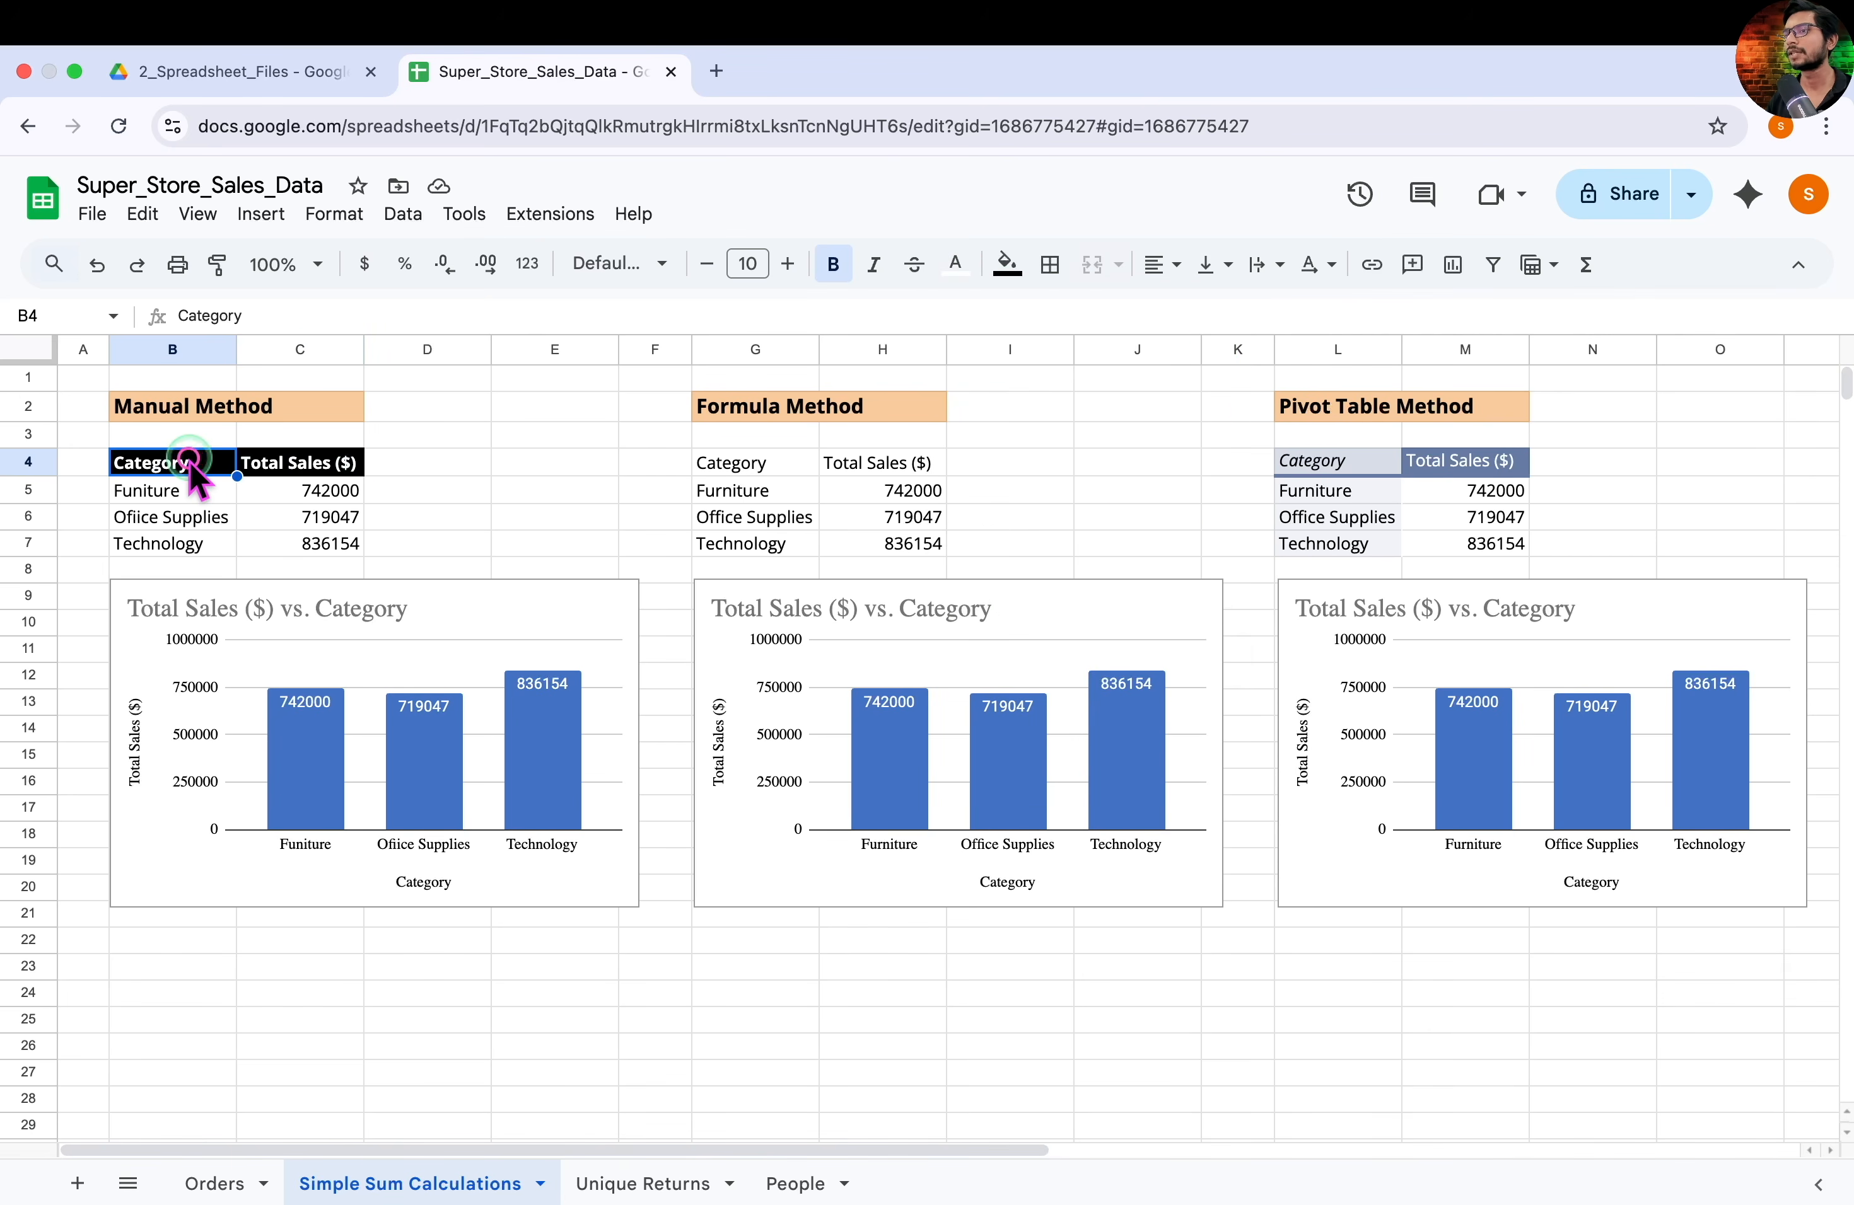
key("super+shift+Down")
key("super+shift+Right")
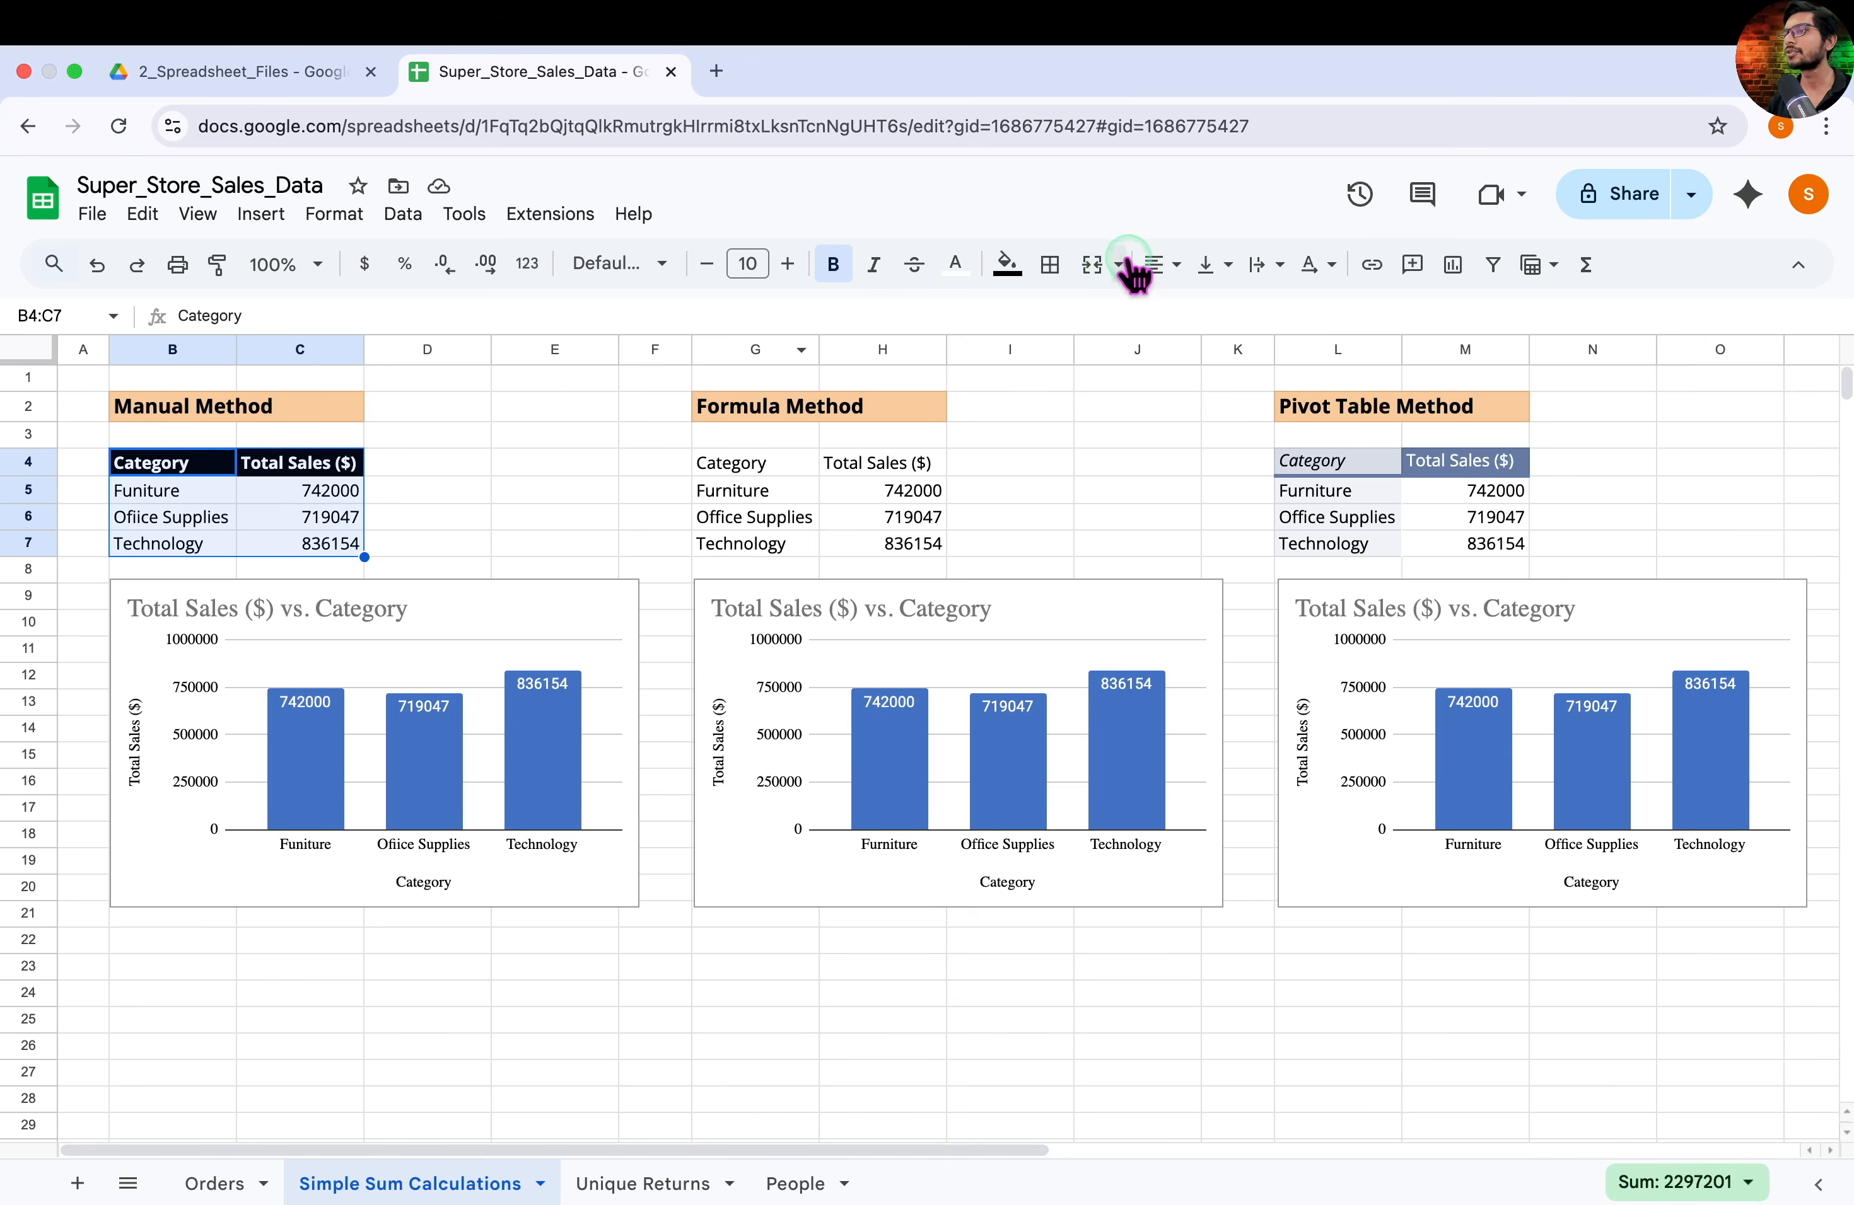
left_click(1048, 266)
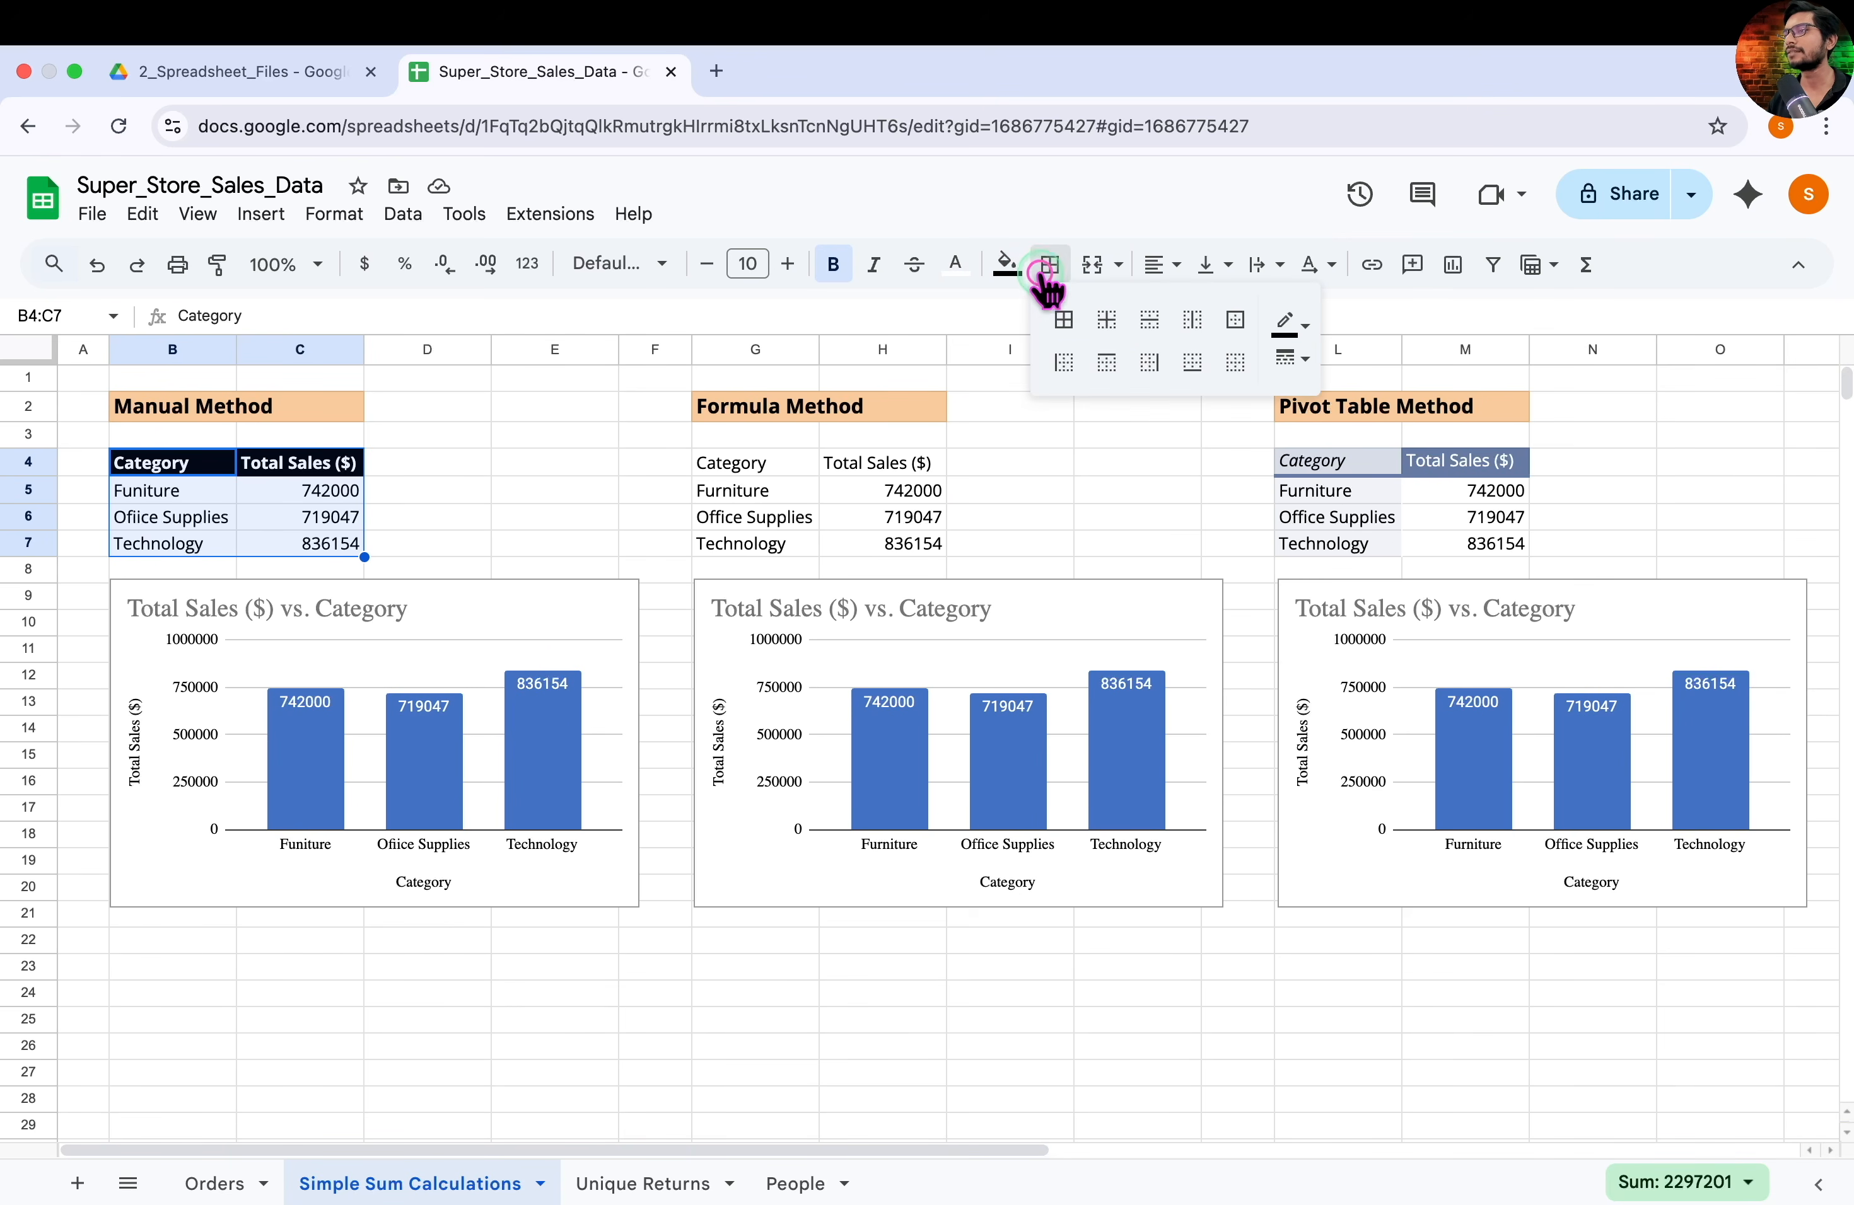
left_click(1063, 320)
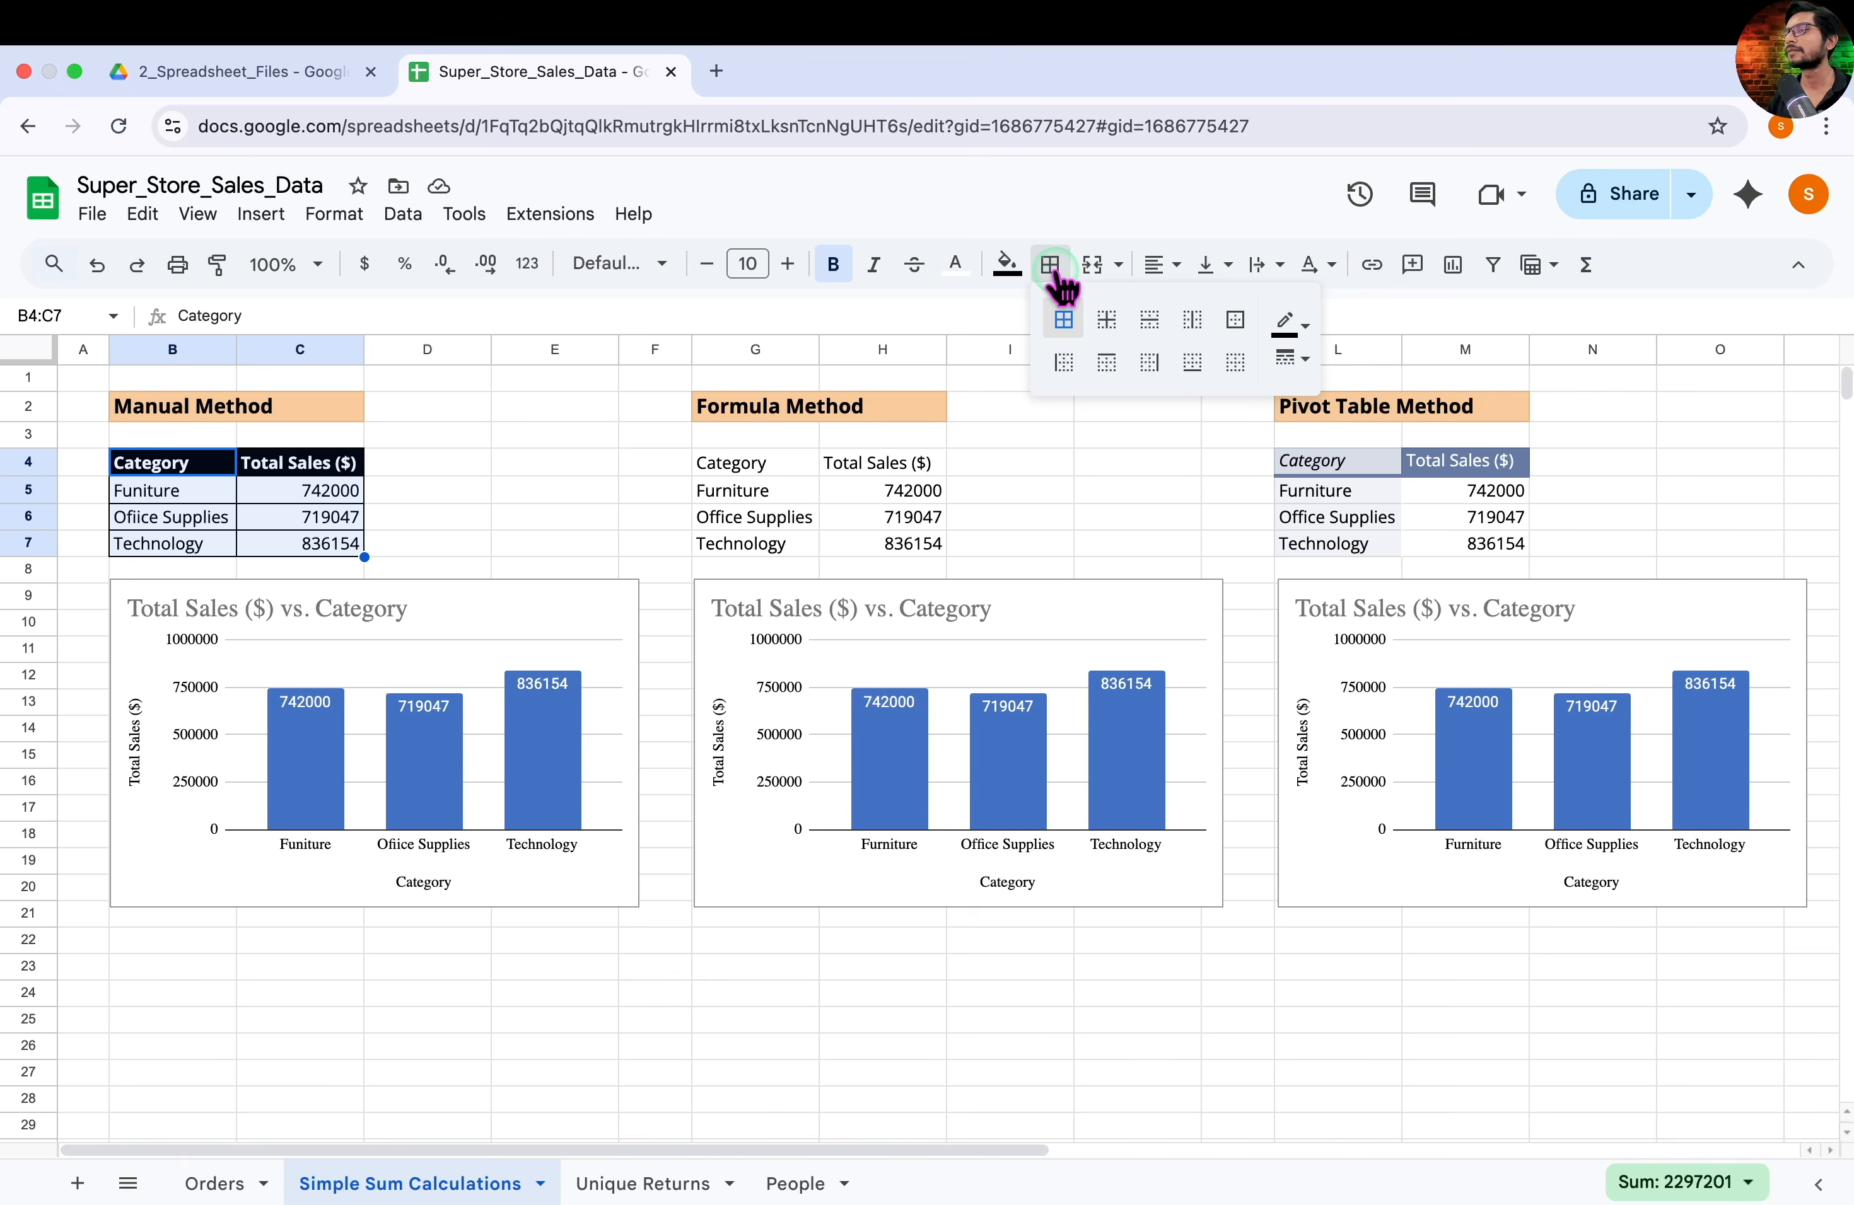
left_click(1165, 269)
left_click(1165, 314)
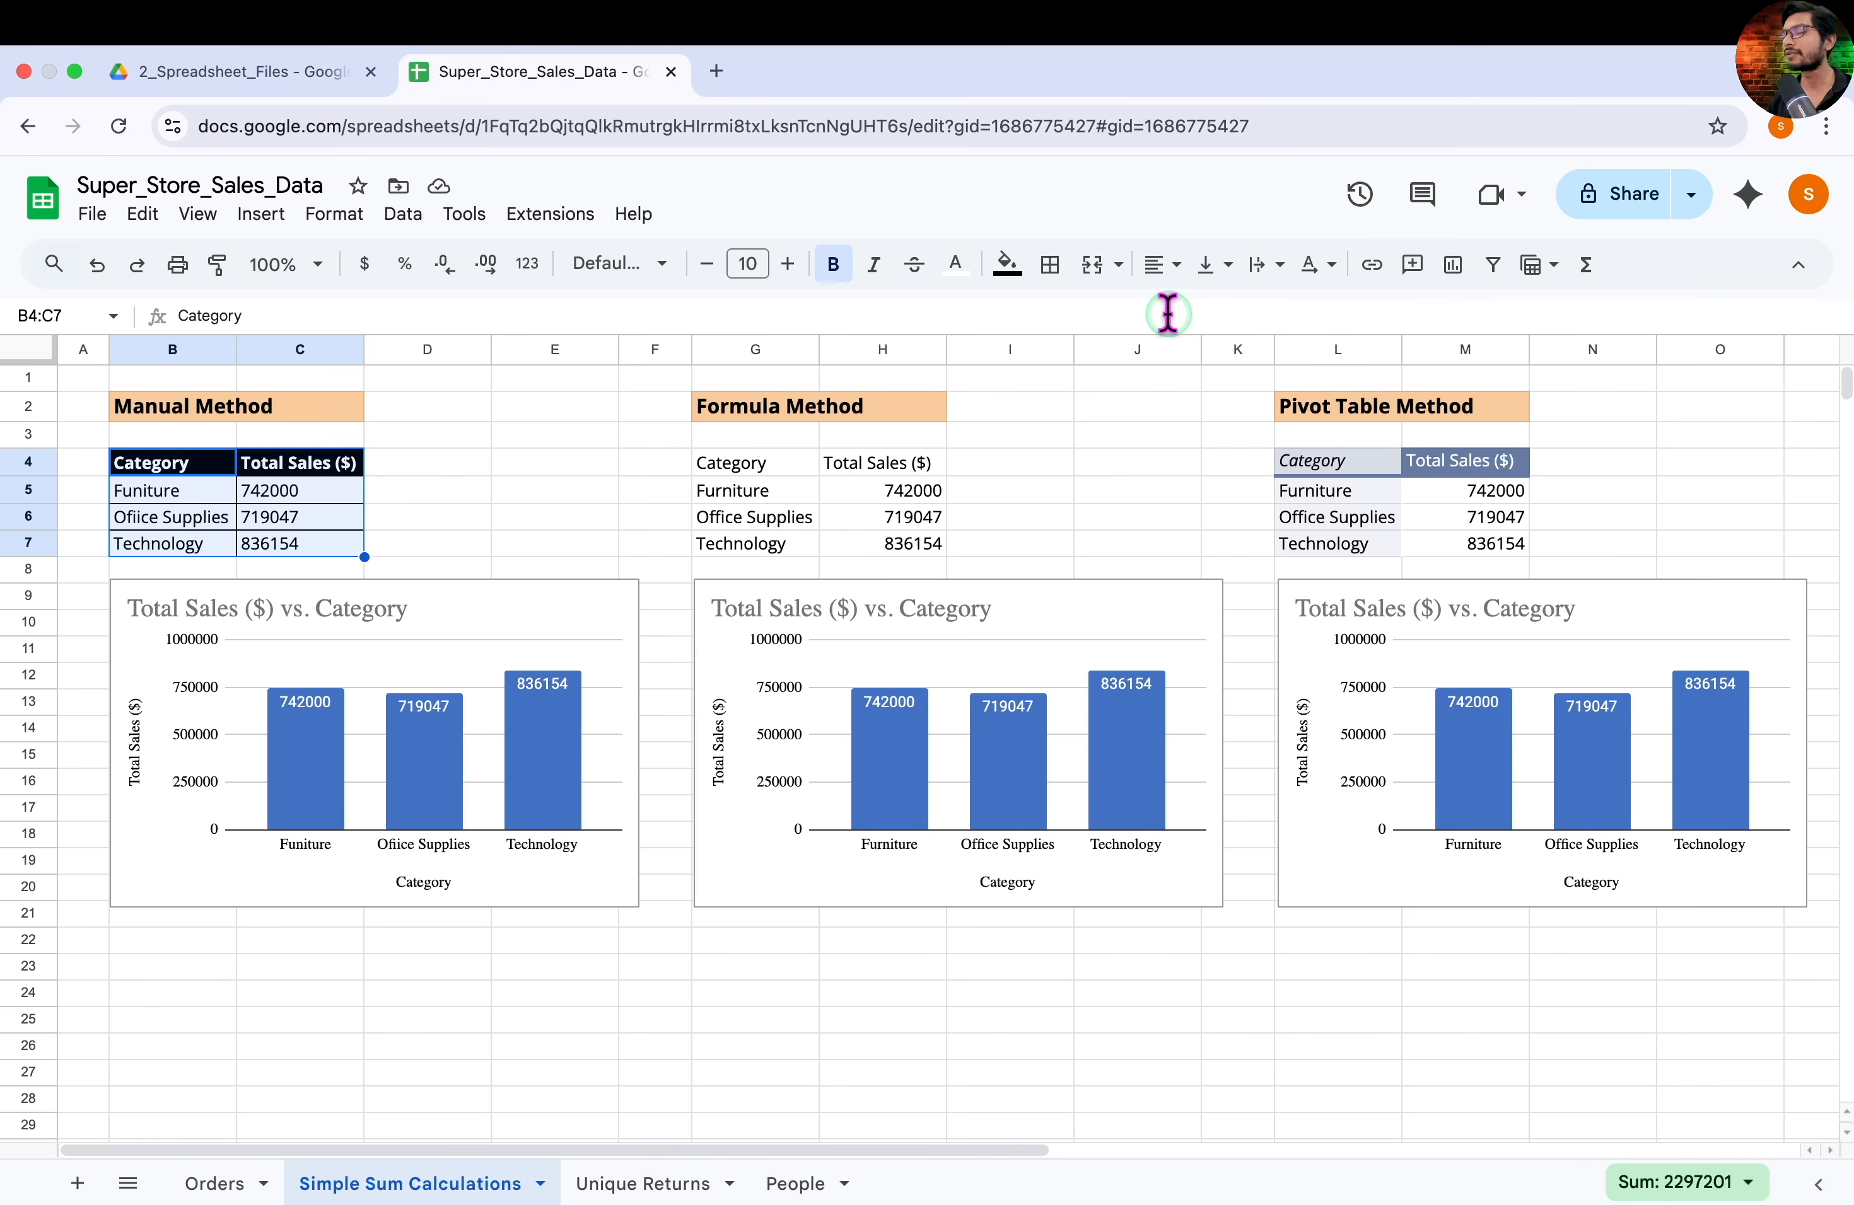
Hide the gridlines on the Simple Sum Calculations sheet
left_click(573, 509)
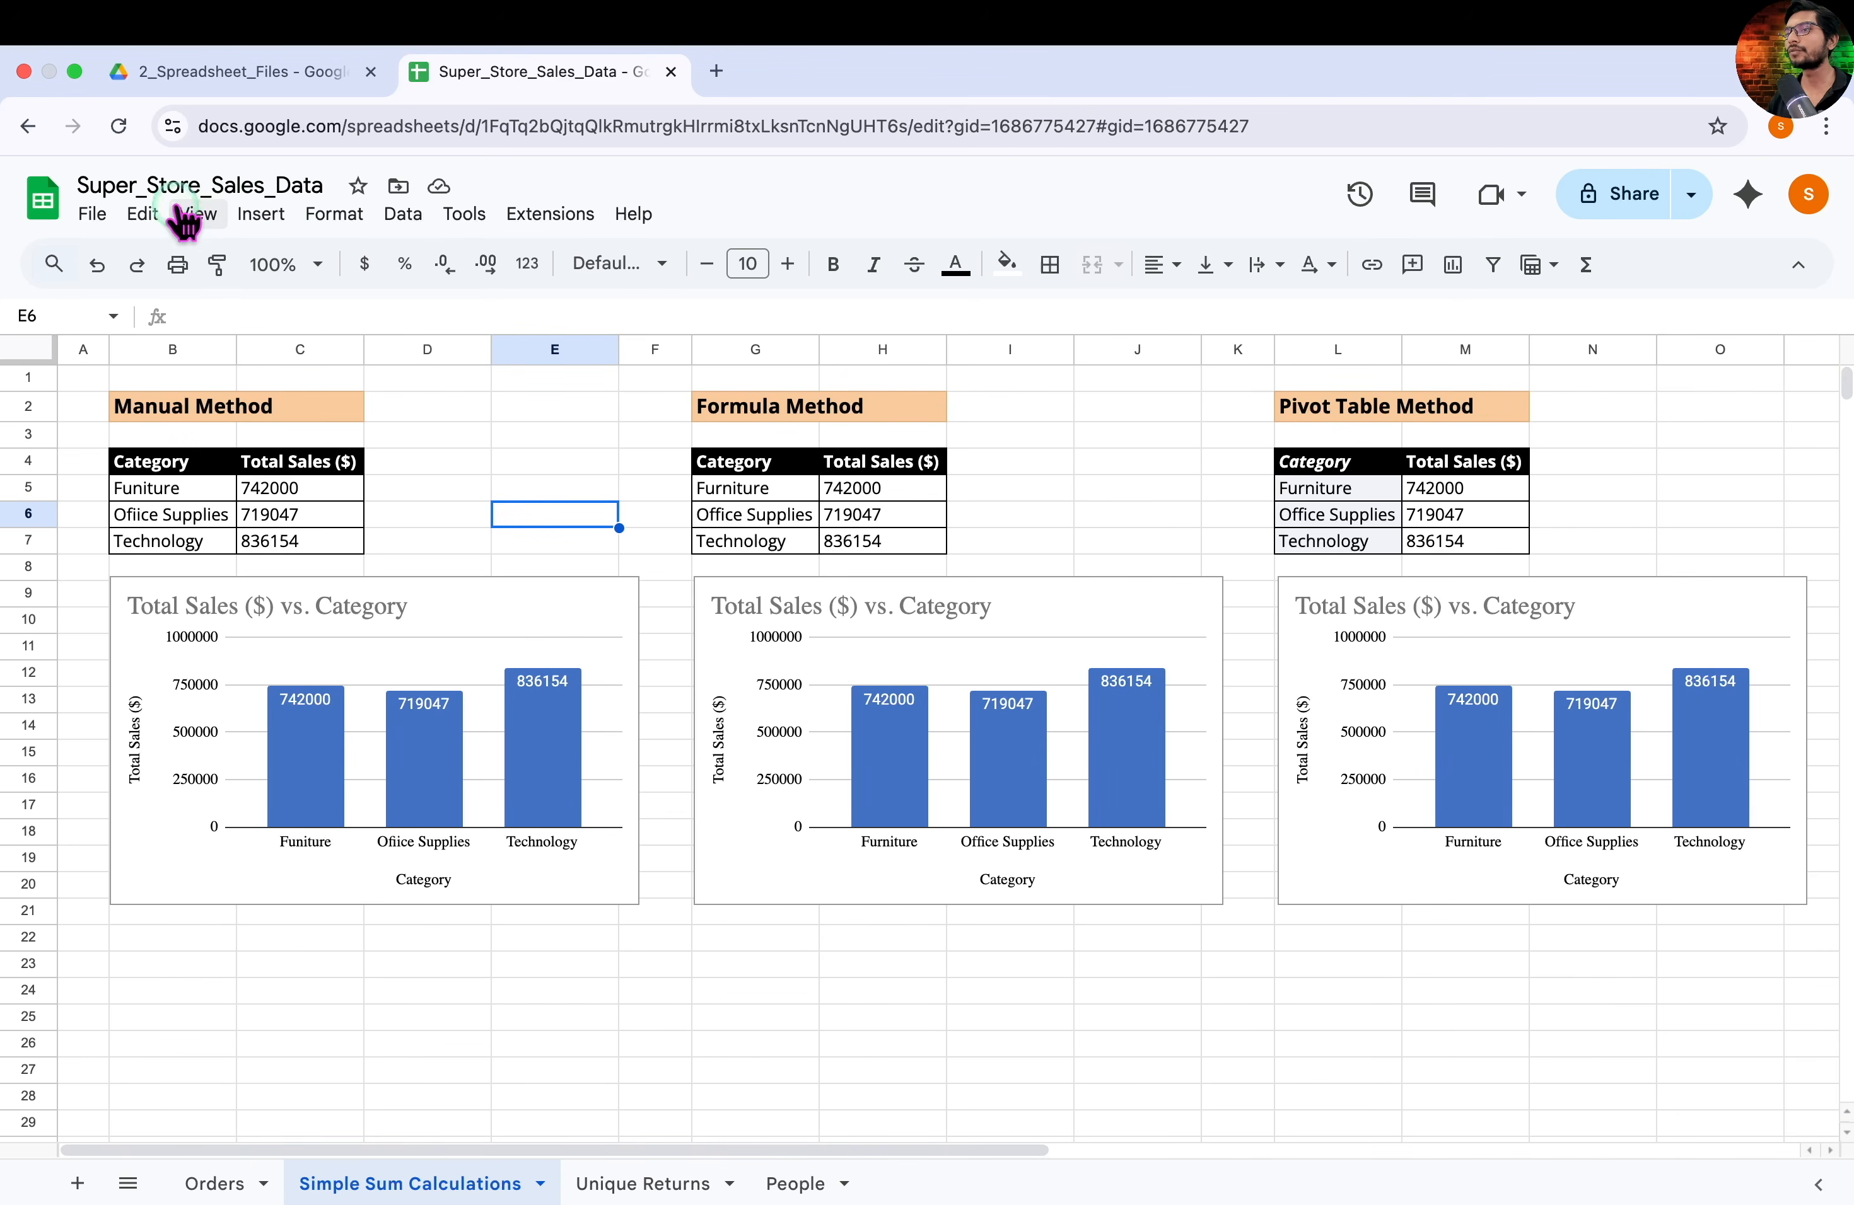
left_click(205, 219)
mouse_move(234, 258)
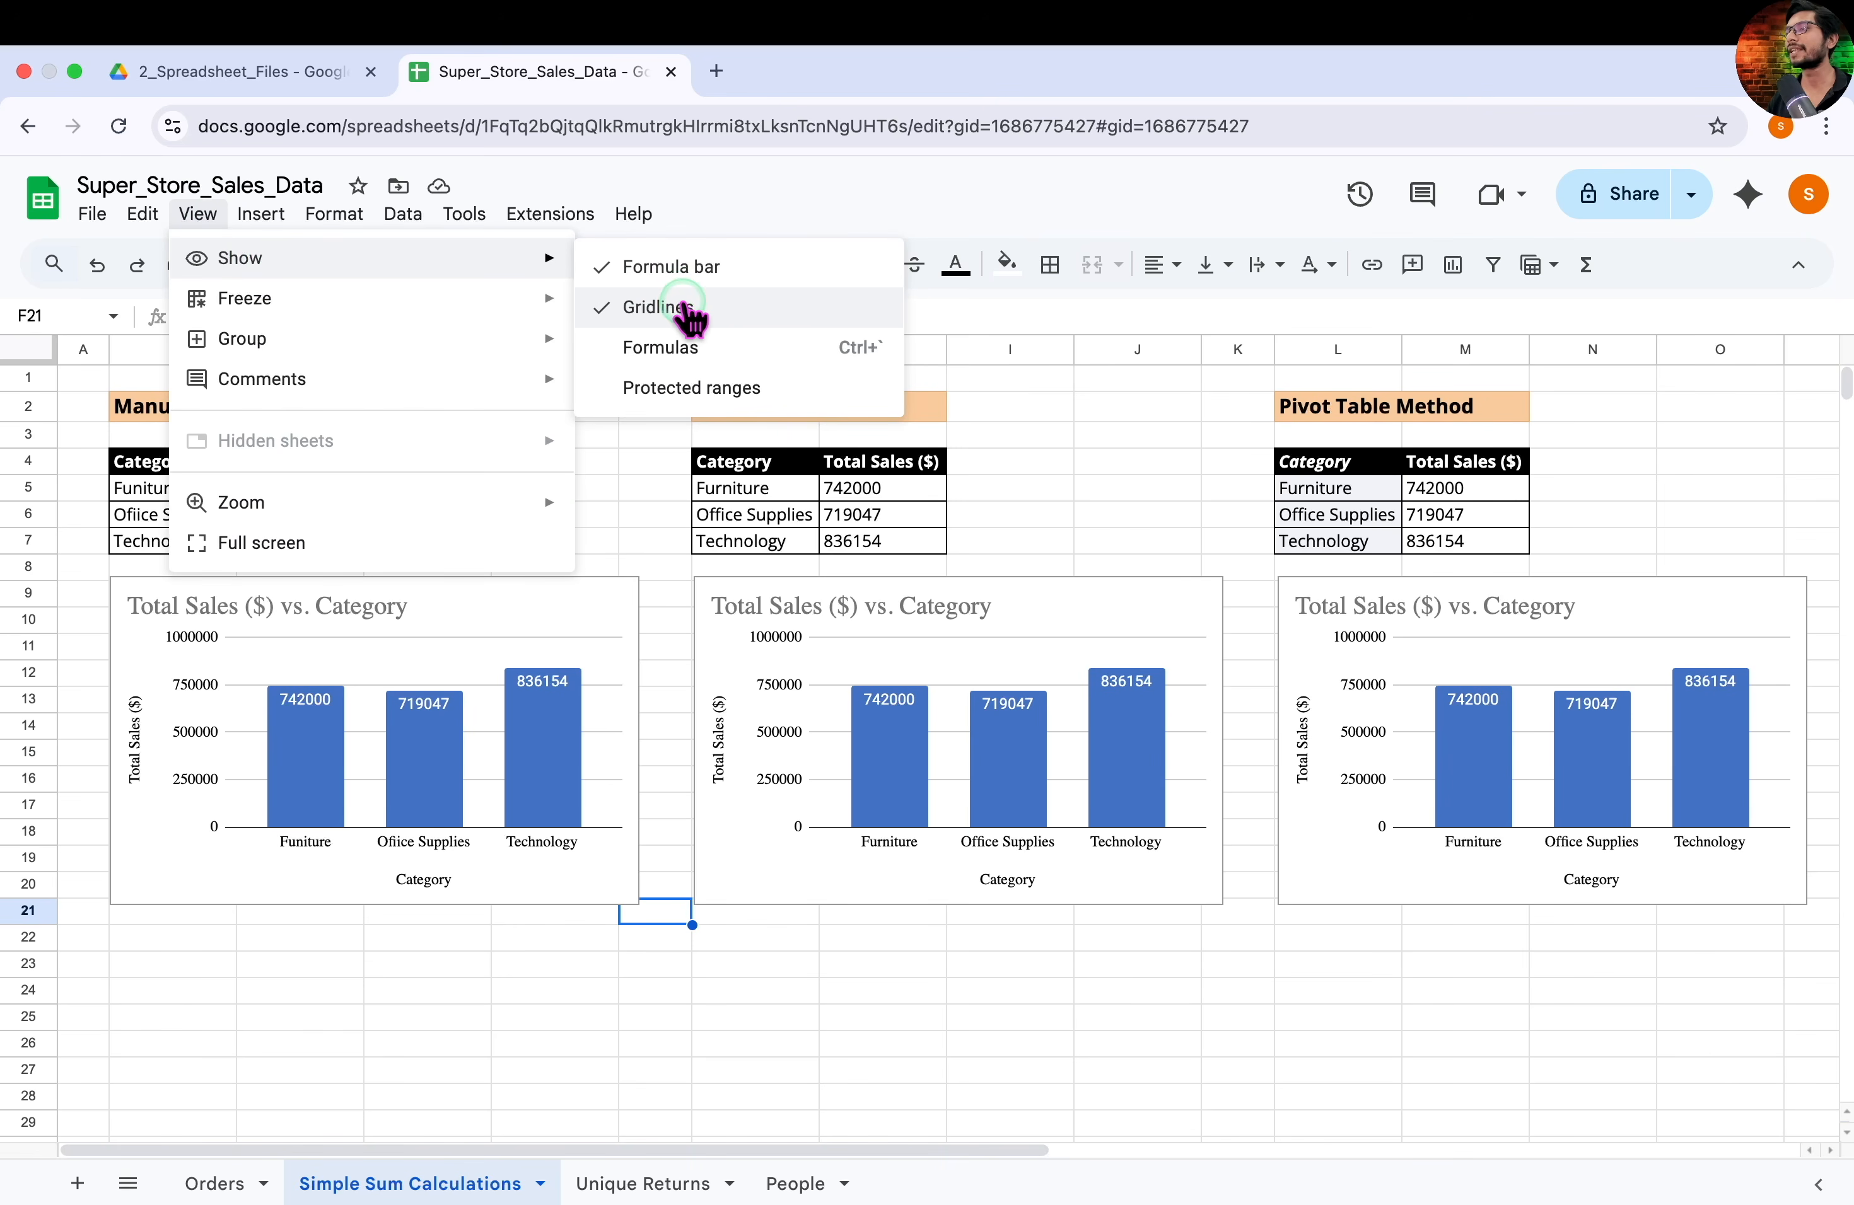
left_click(681, 307)
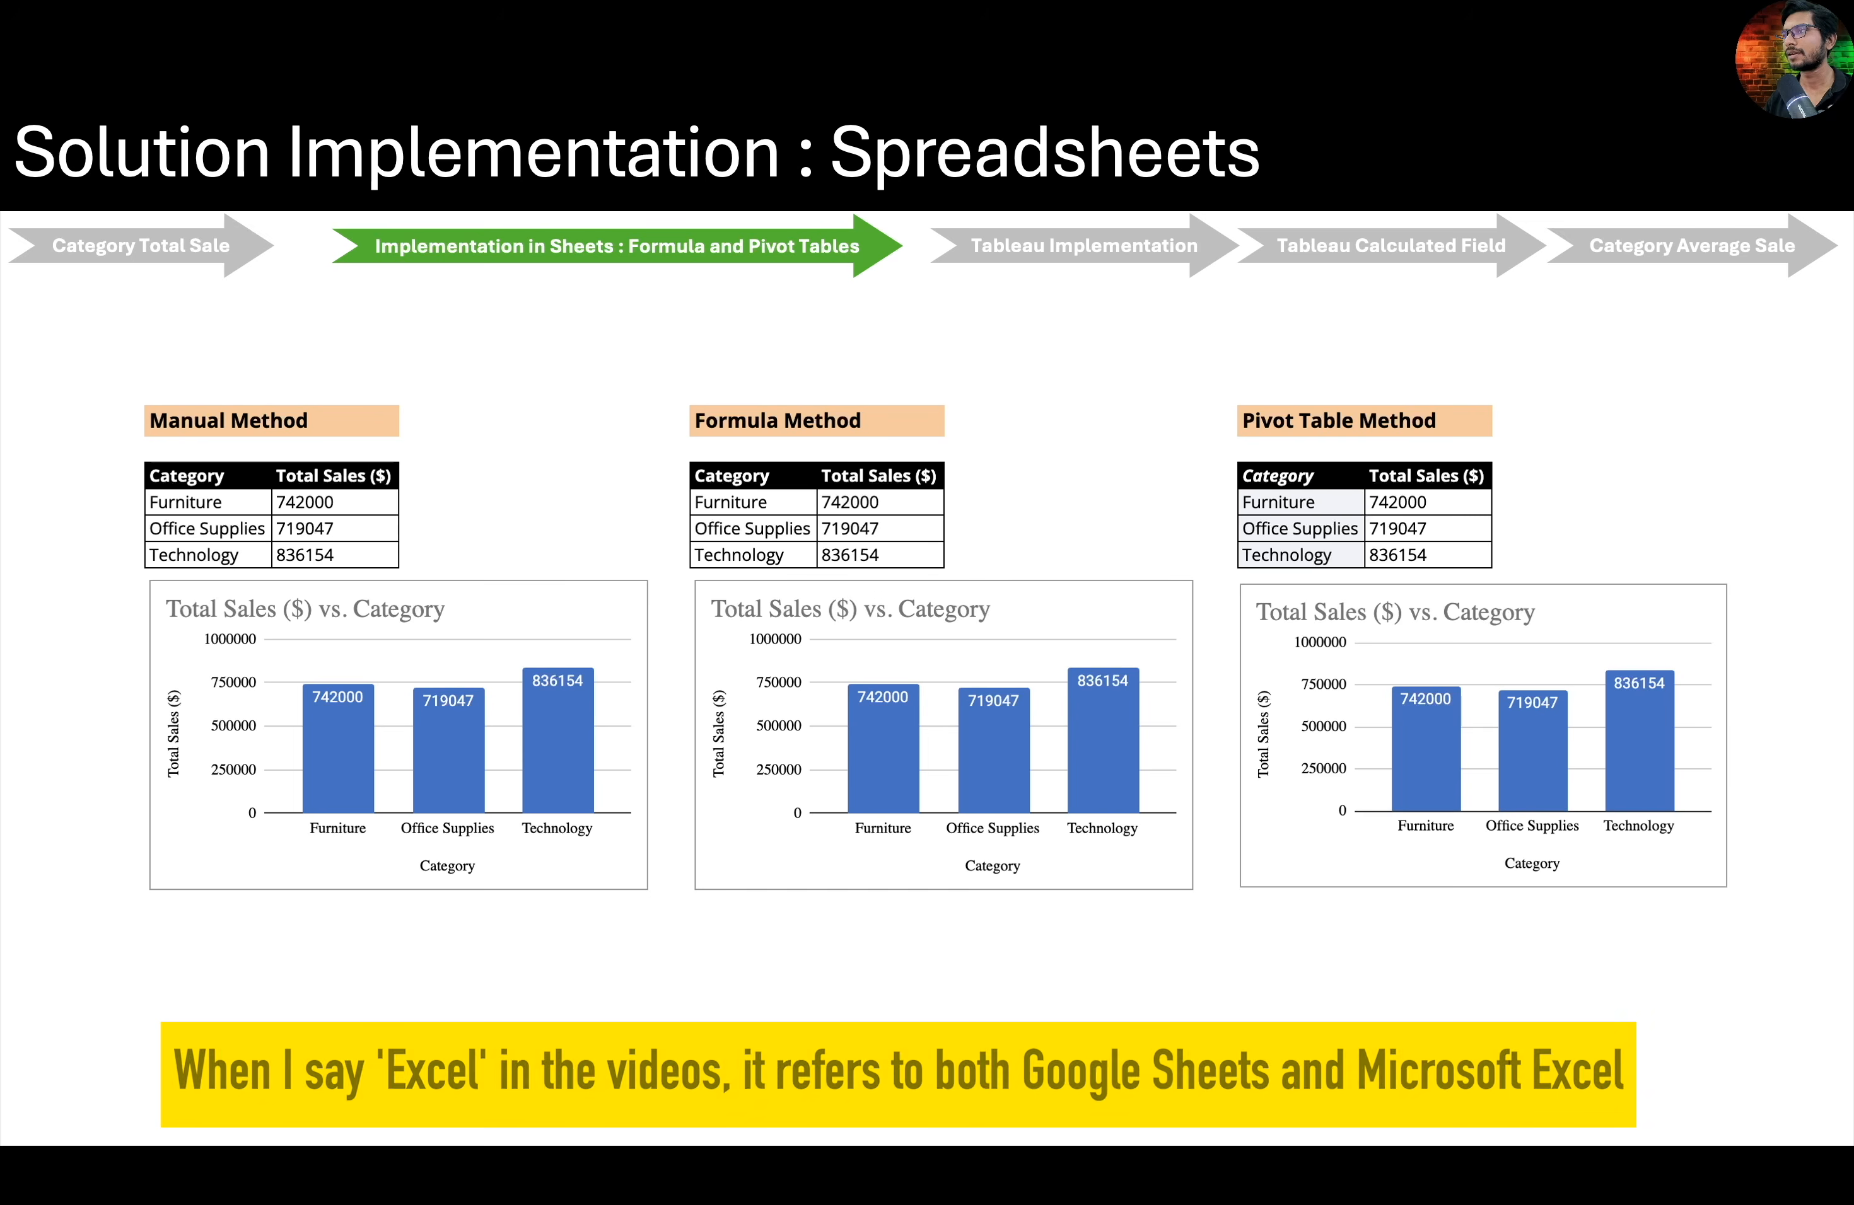
key("Right")
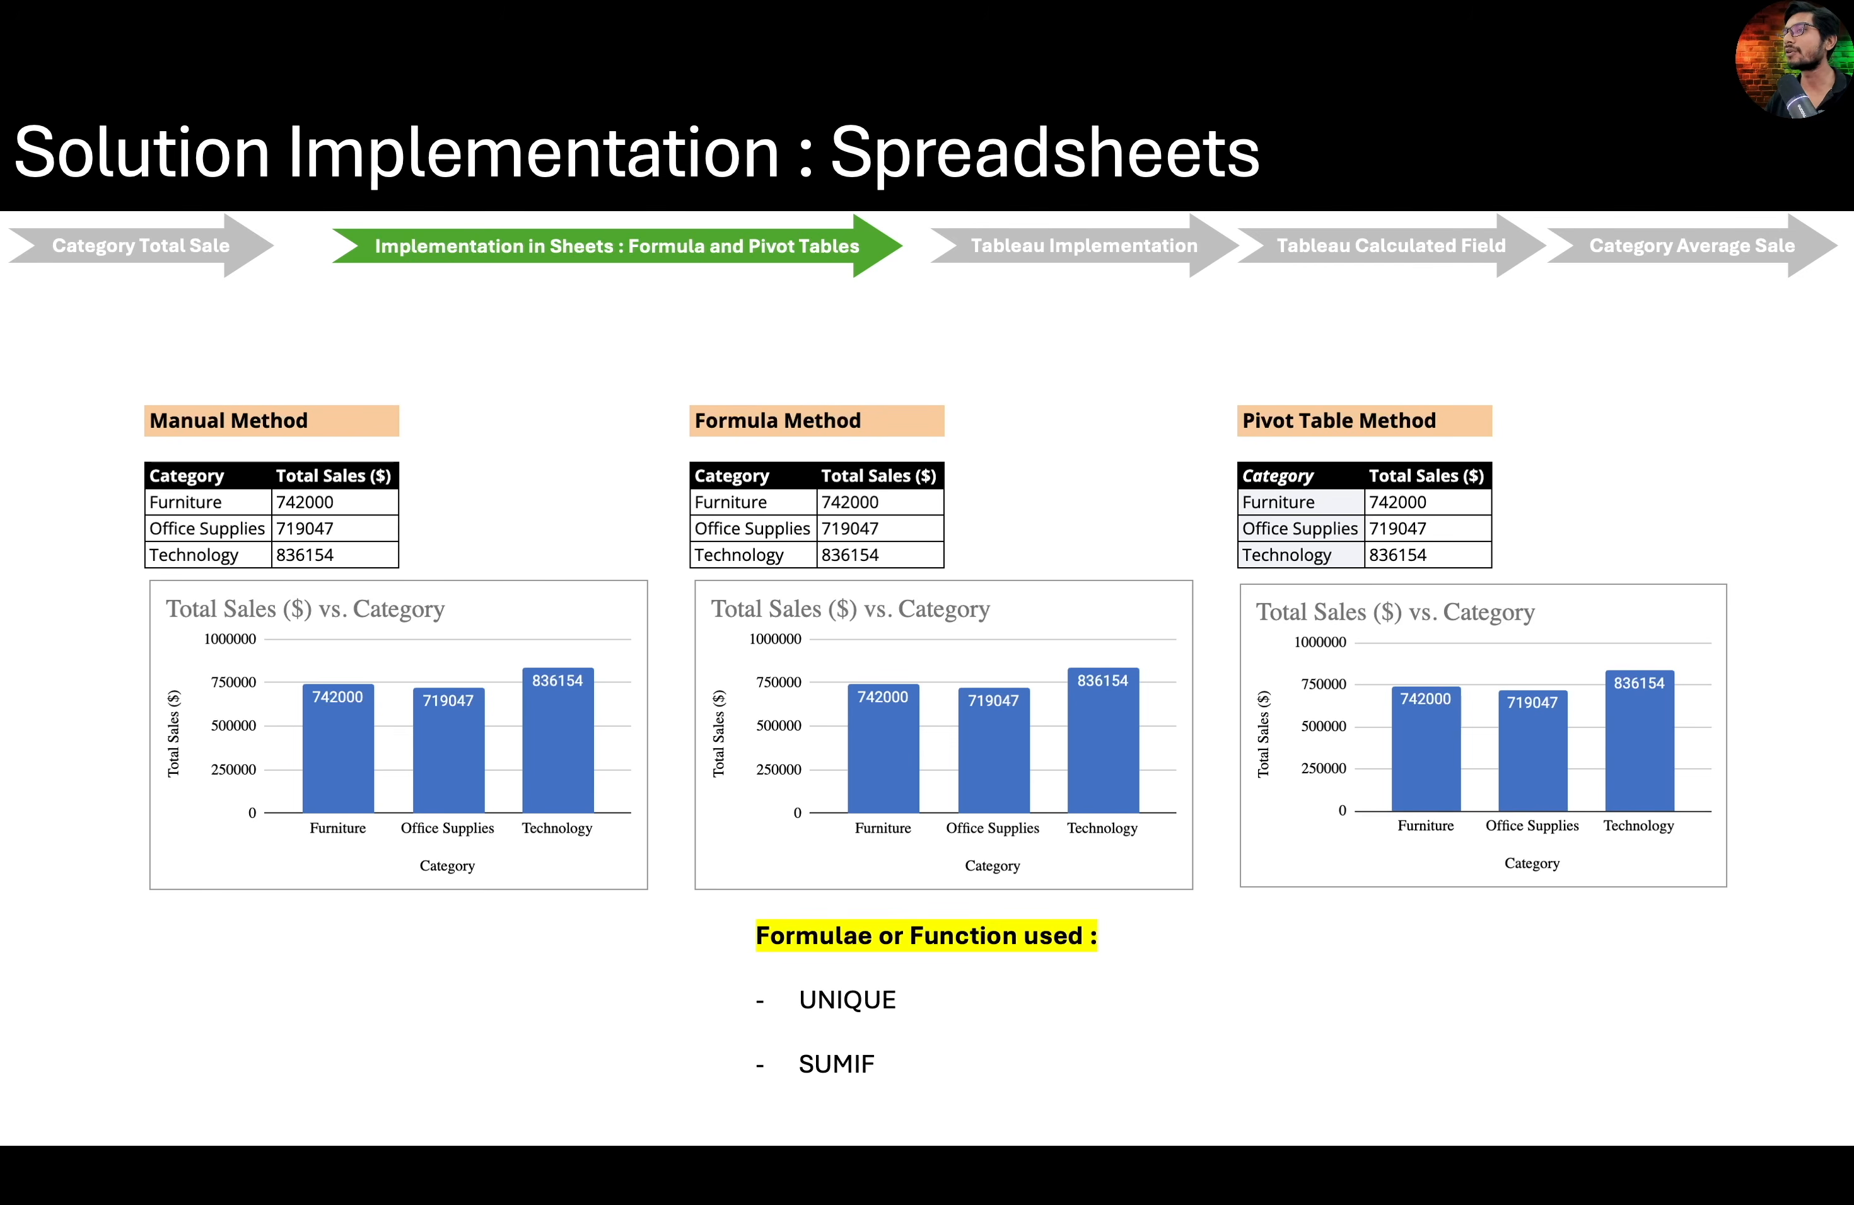
key("Right")
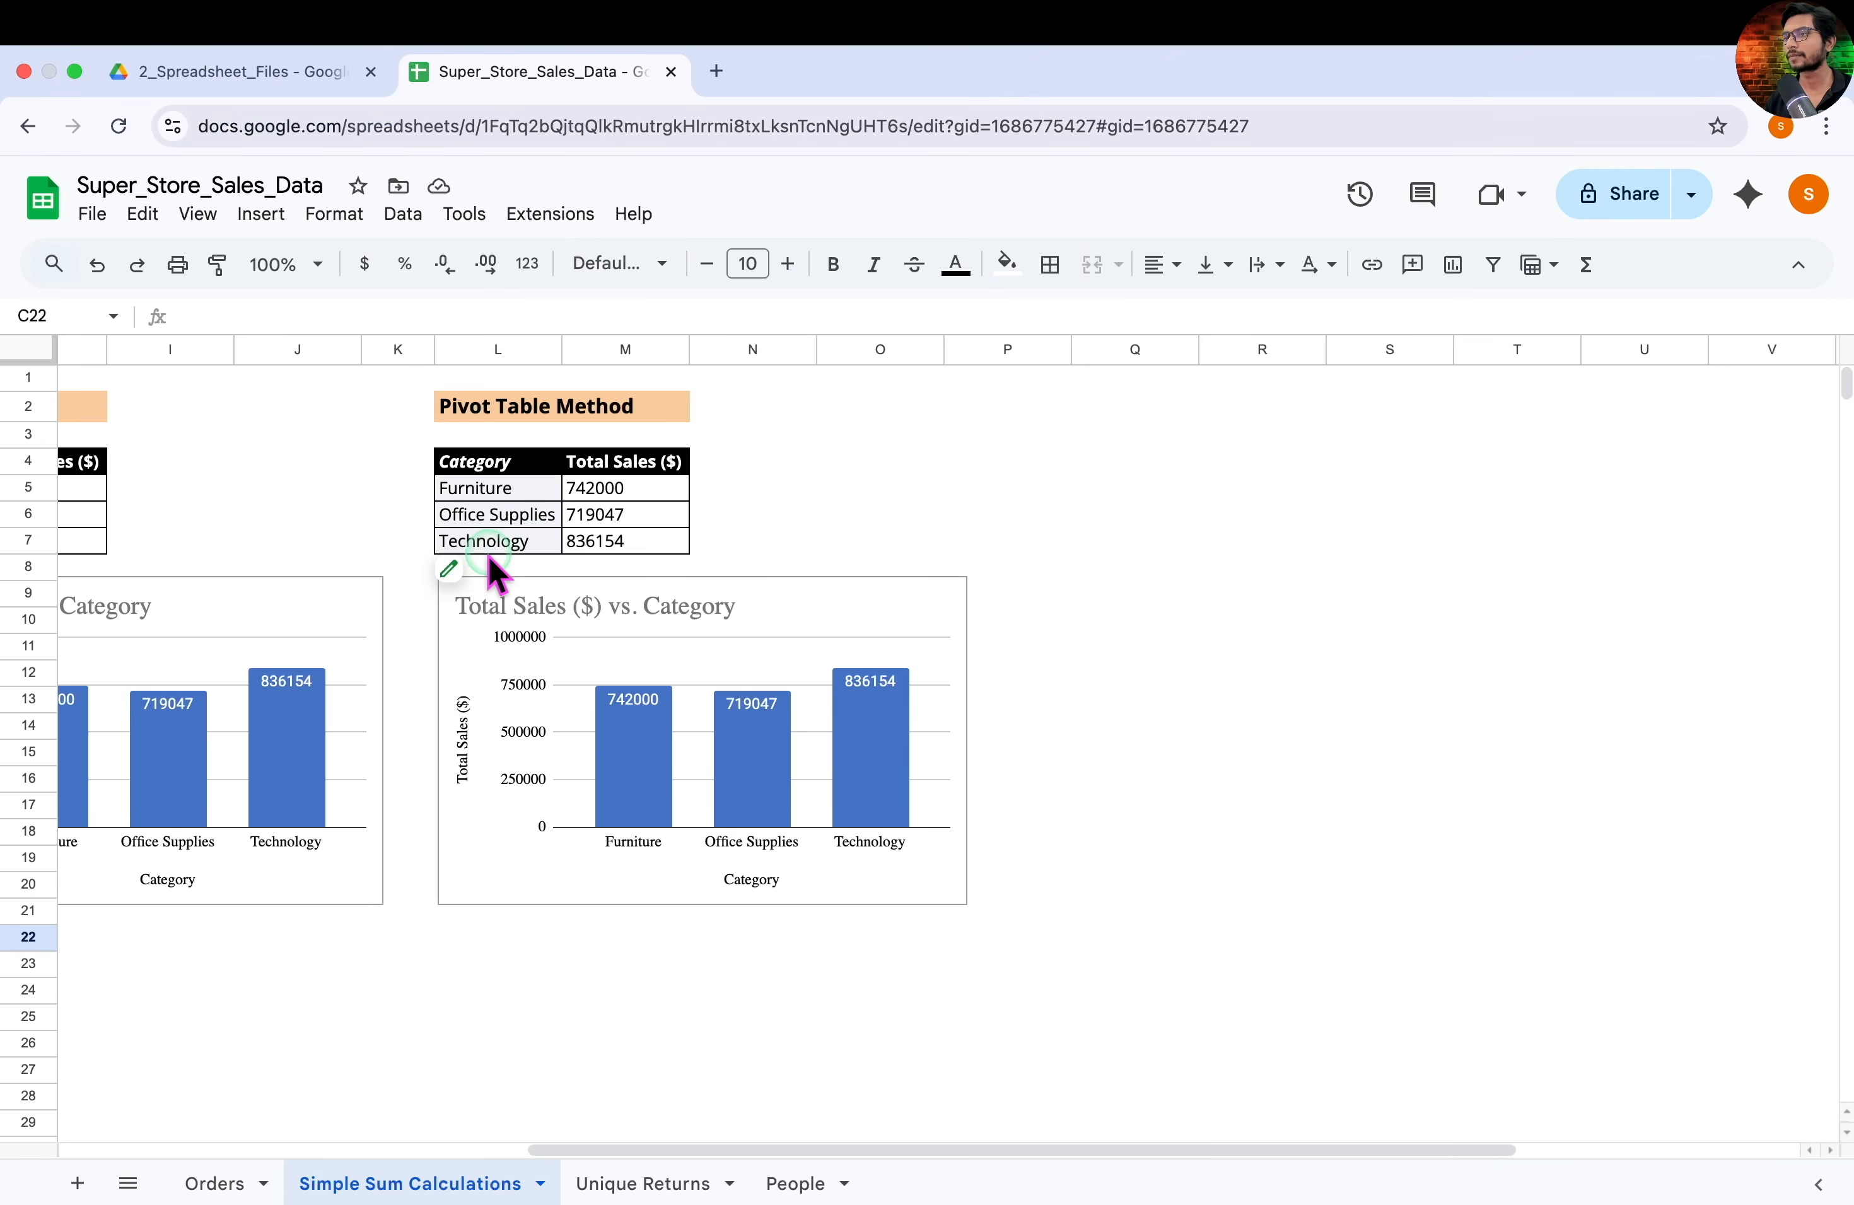
Open the editor of the category sales pivot table and review its row, value and available field settings
left_click(451, 569)
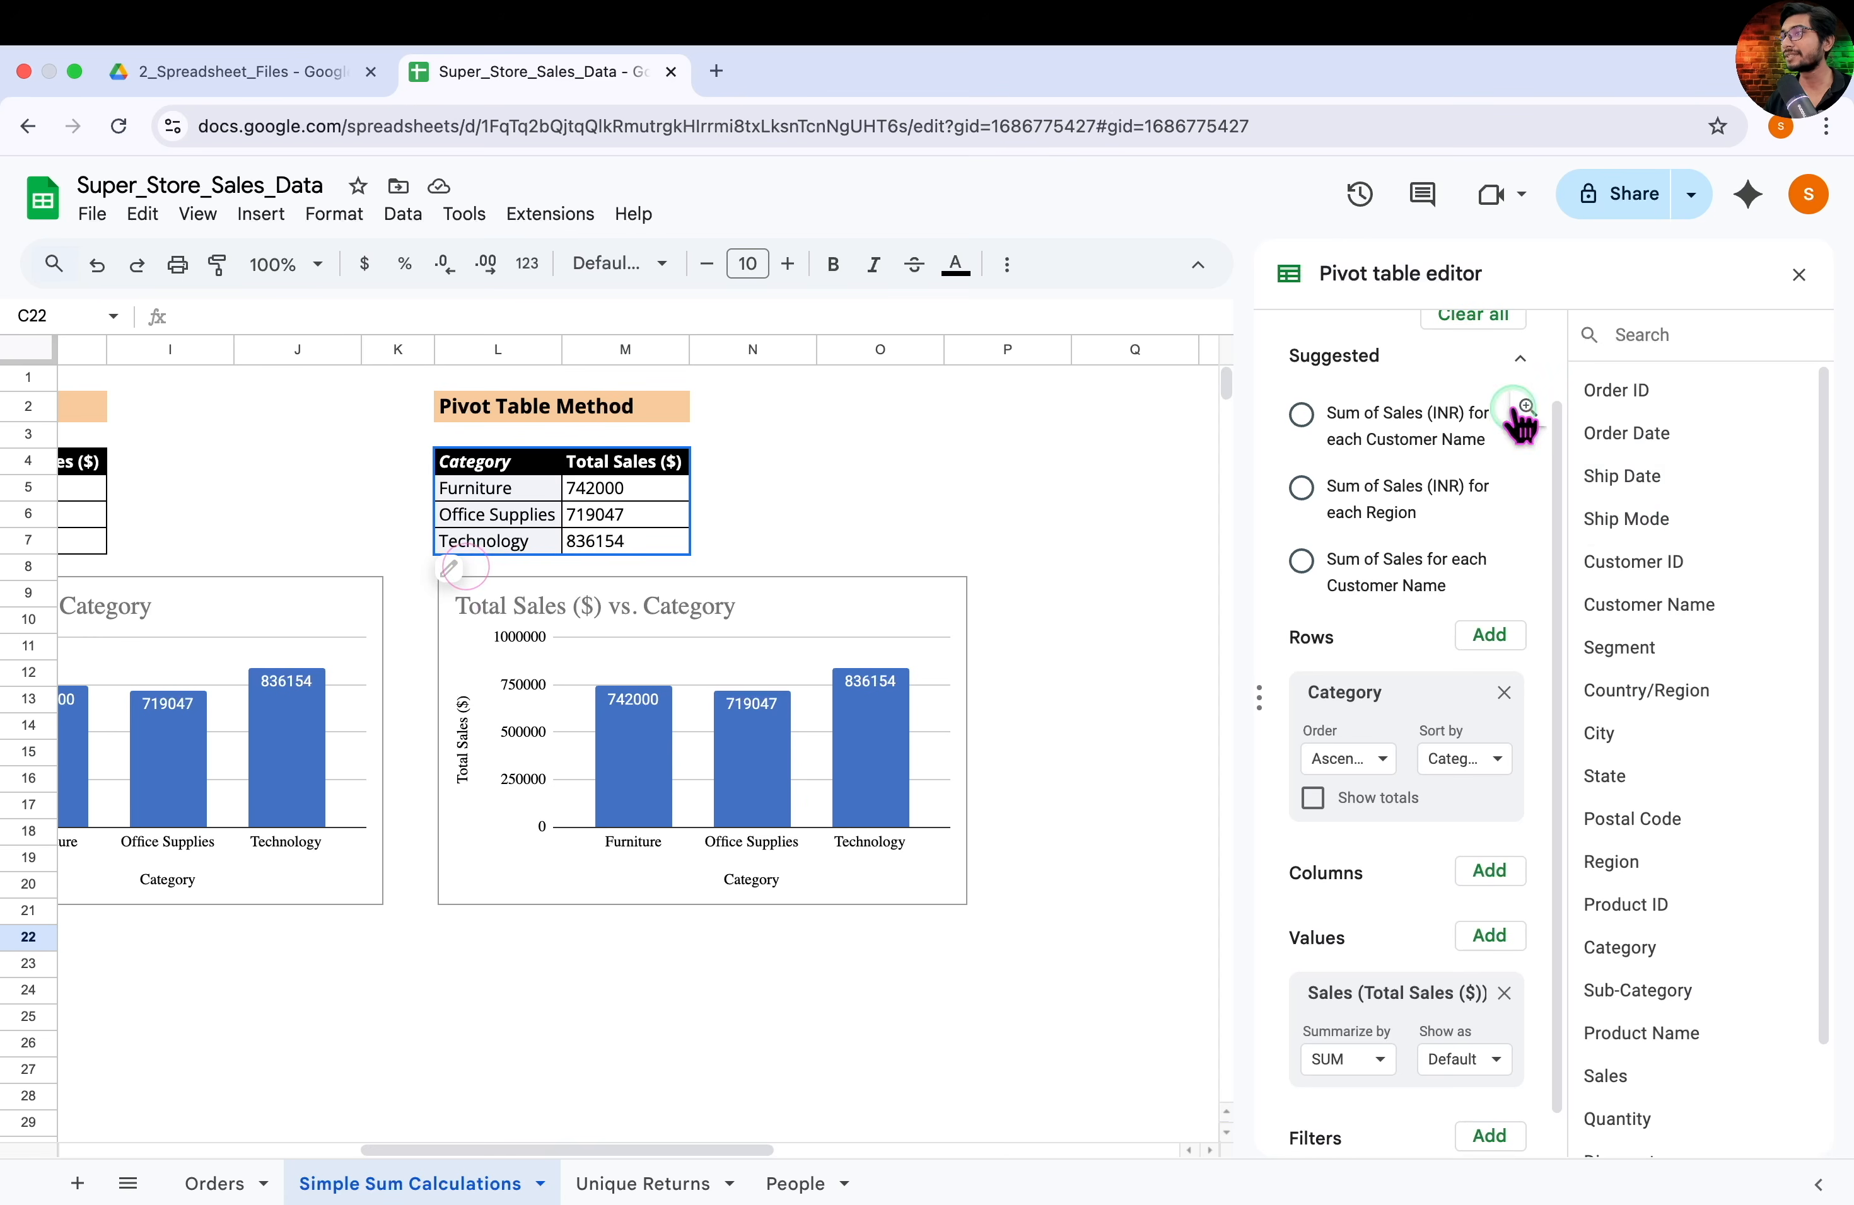
scroll(1683, 681, "down", 3)
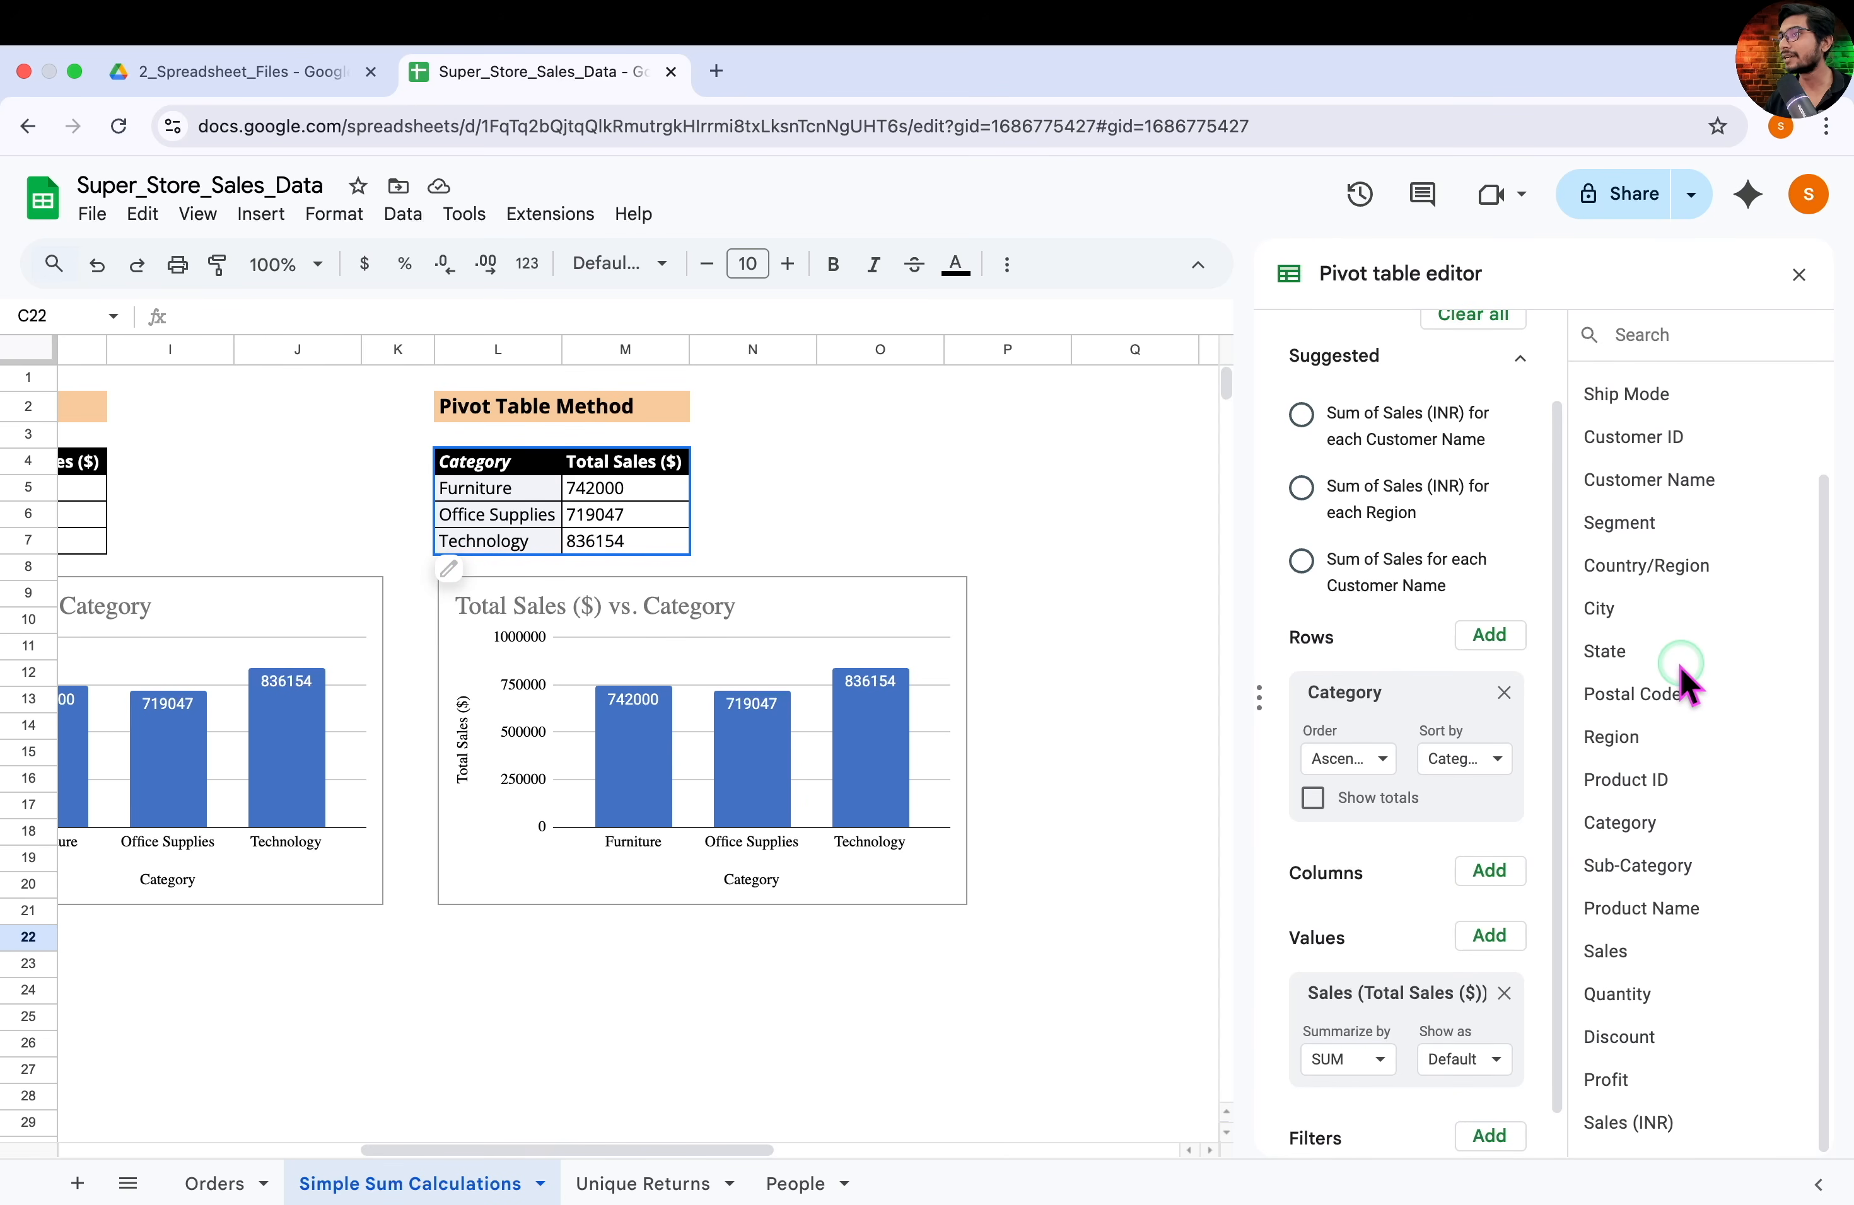
scroll(1681, 664, "up", 3)
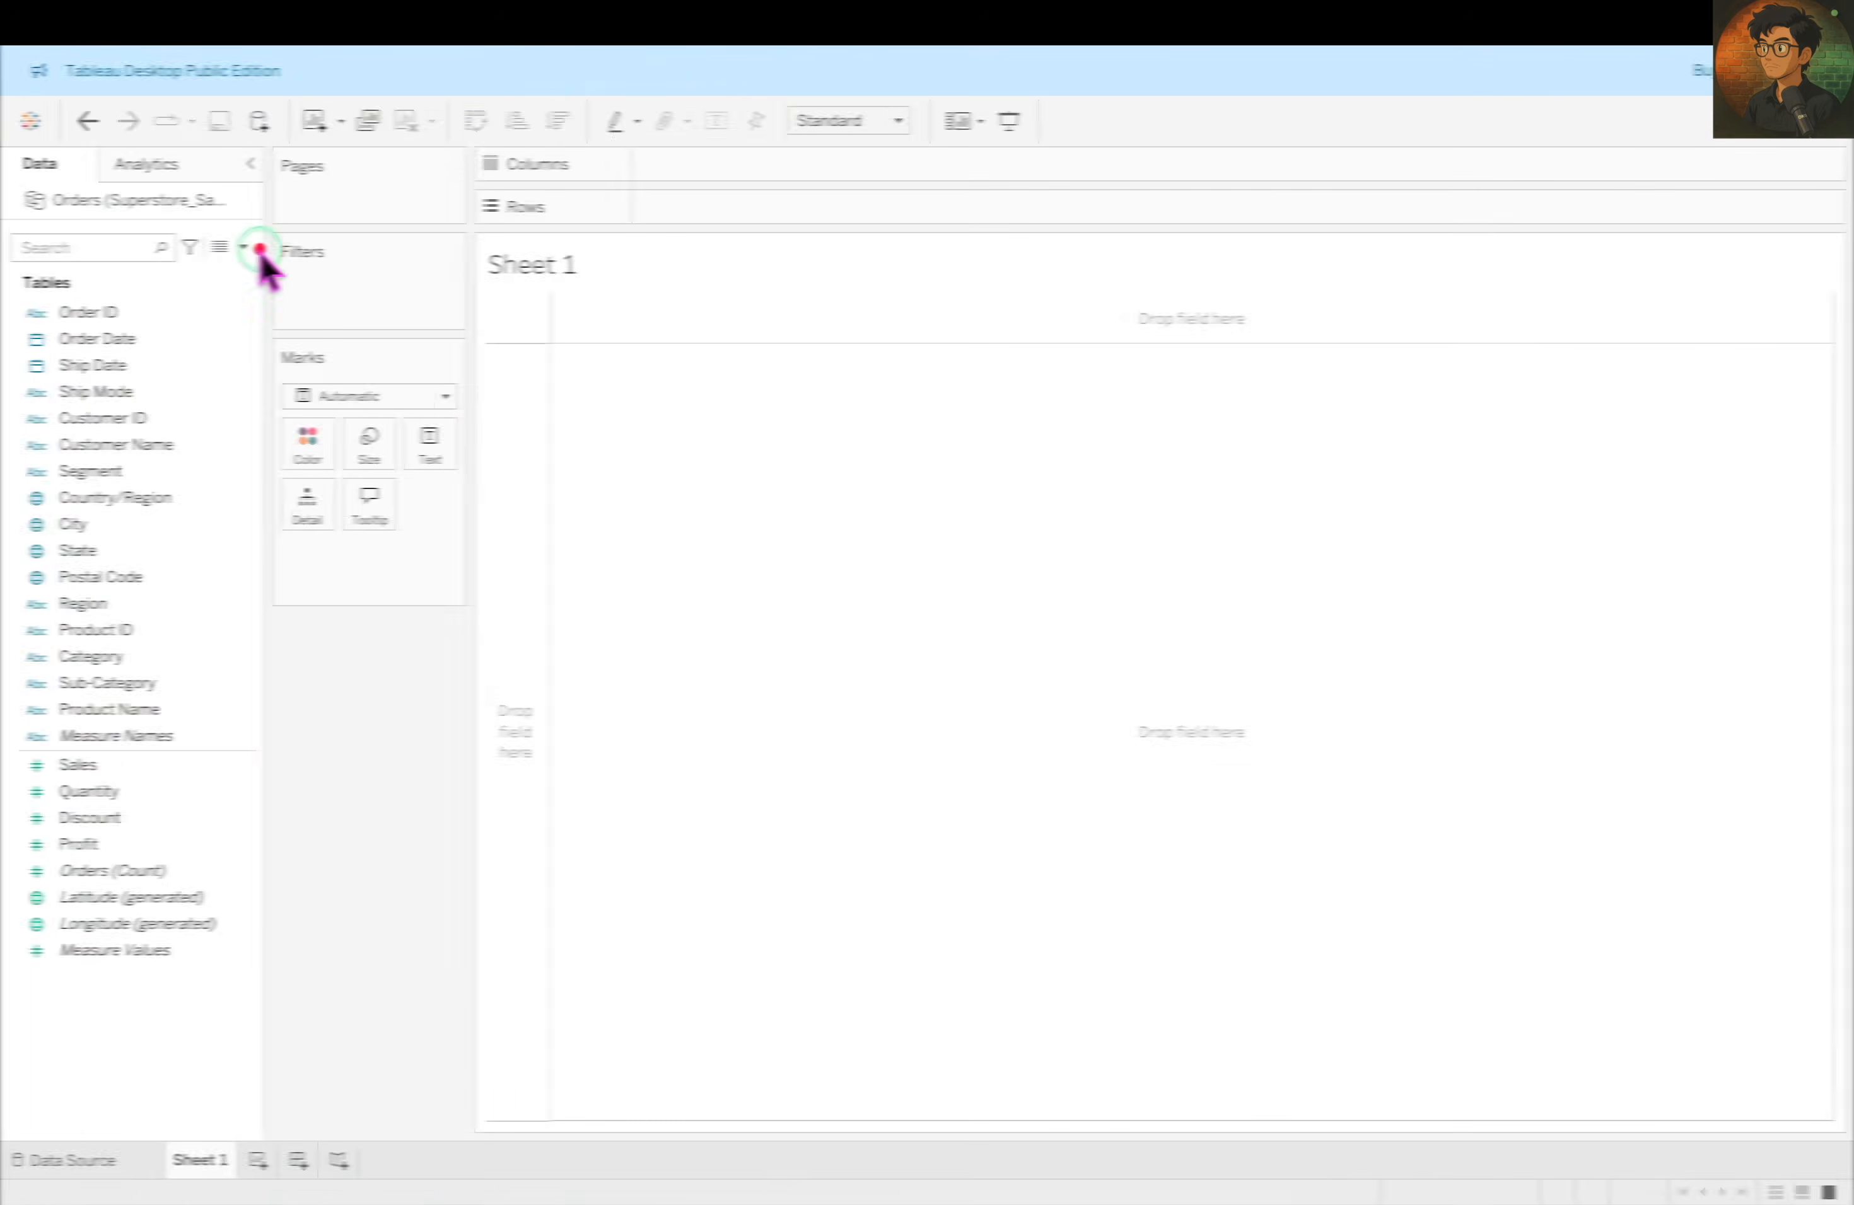
Switch to Tableau and build a text table on Sheet 1 with Category in Rows and summed Sales as the values
mouse_move(259, 261)
left_mouse_down()
mouse_move(199, 317)
mouse_move(43, 752)
mouse_move(17, 1009)
left_mouse_up()
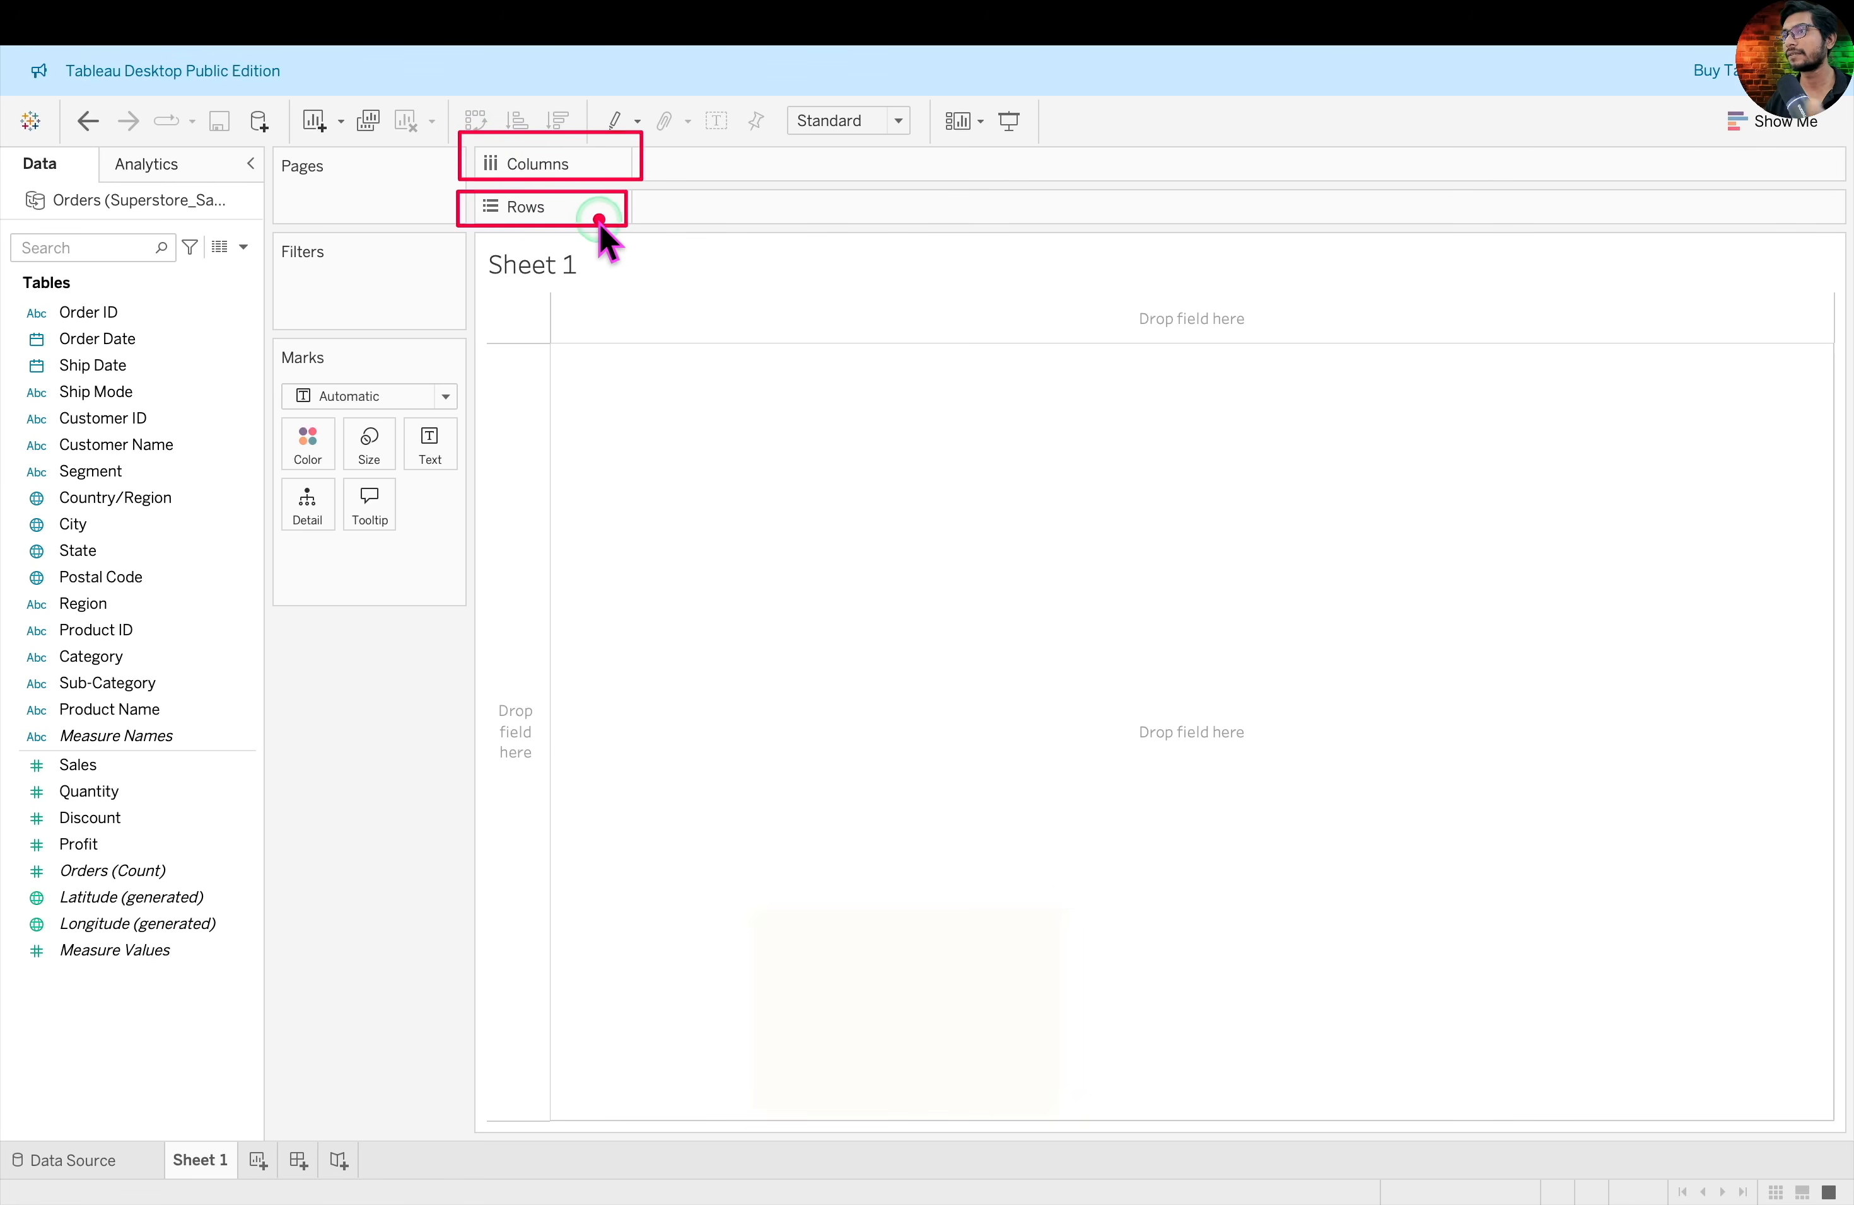
left_click_drag(187, 657, 790, 219)
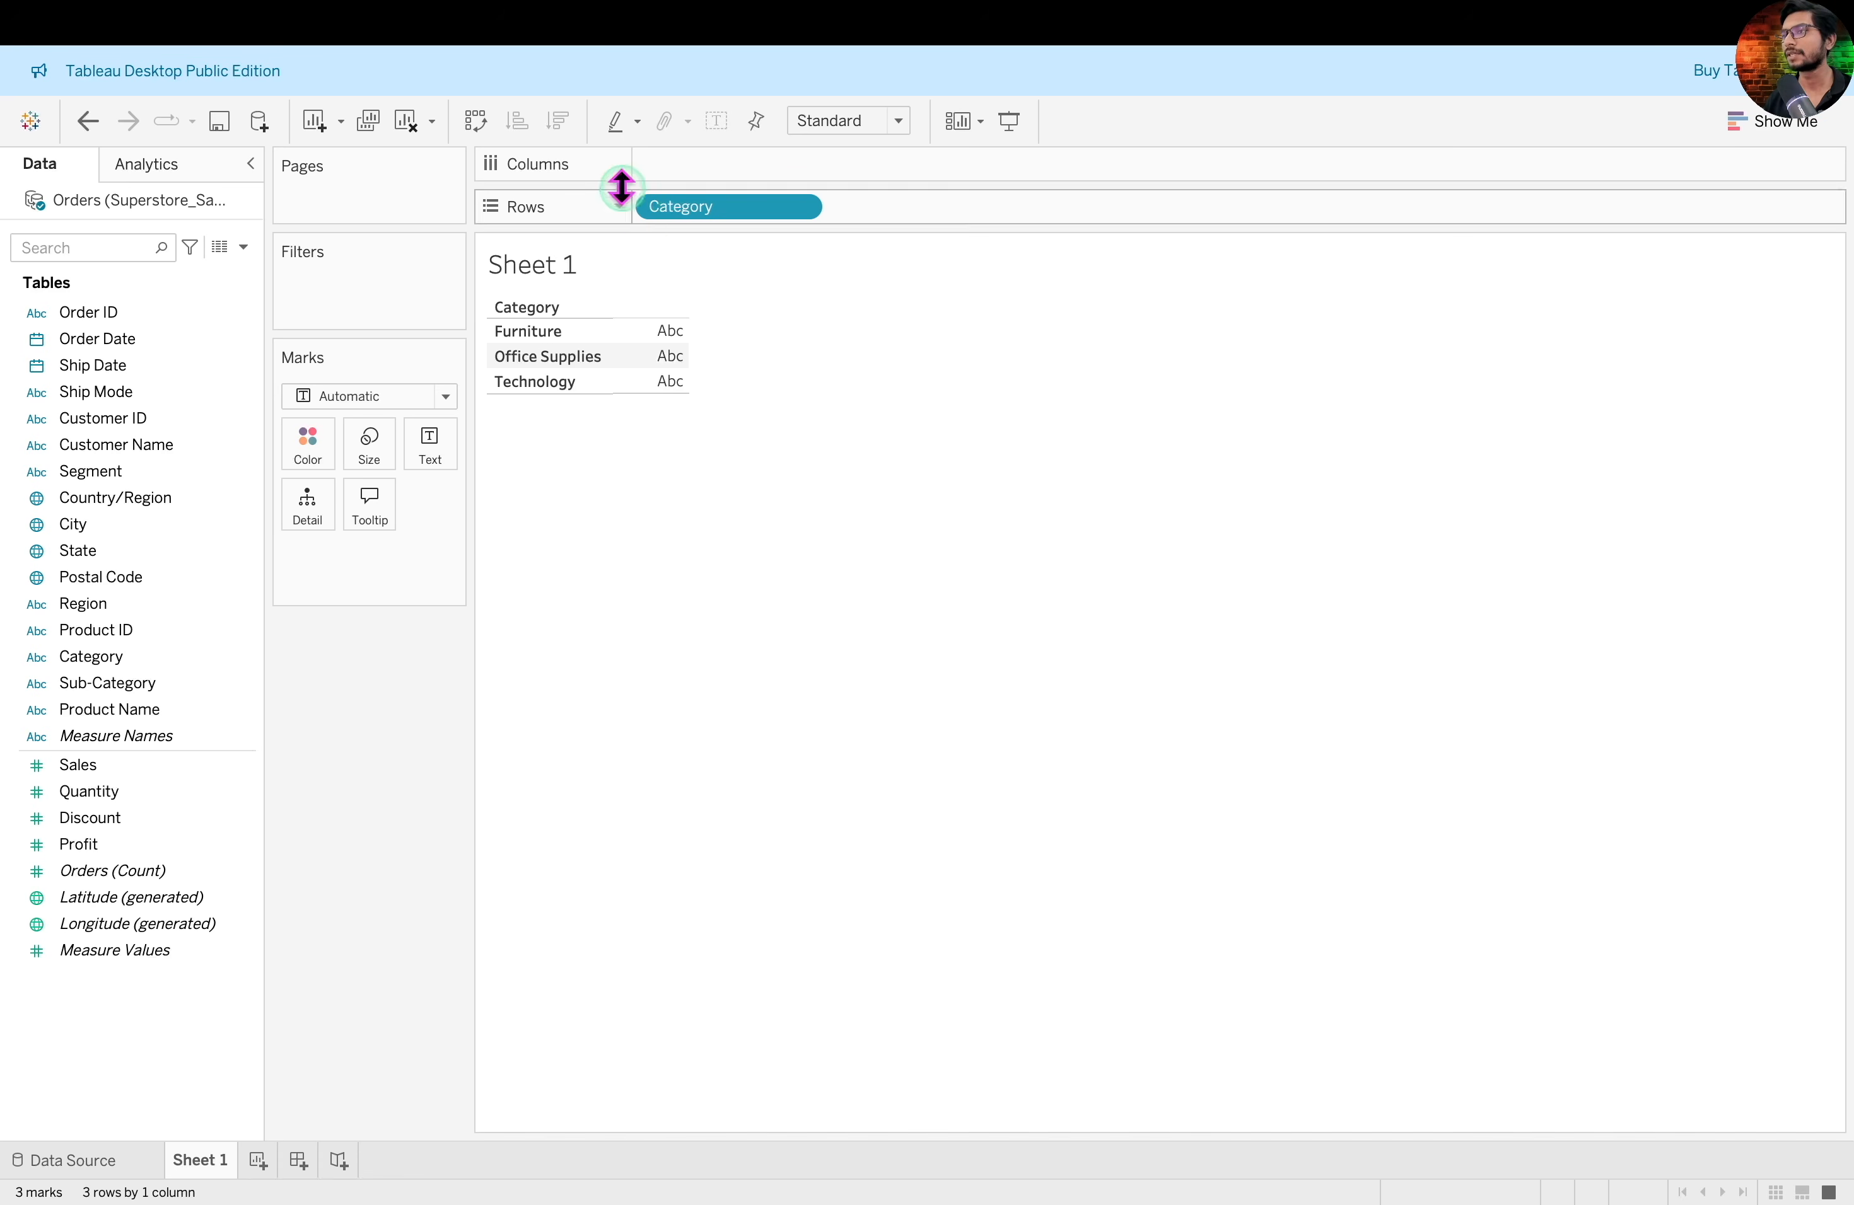
left_click_drag(635, 184, 850, 248)
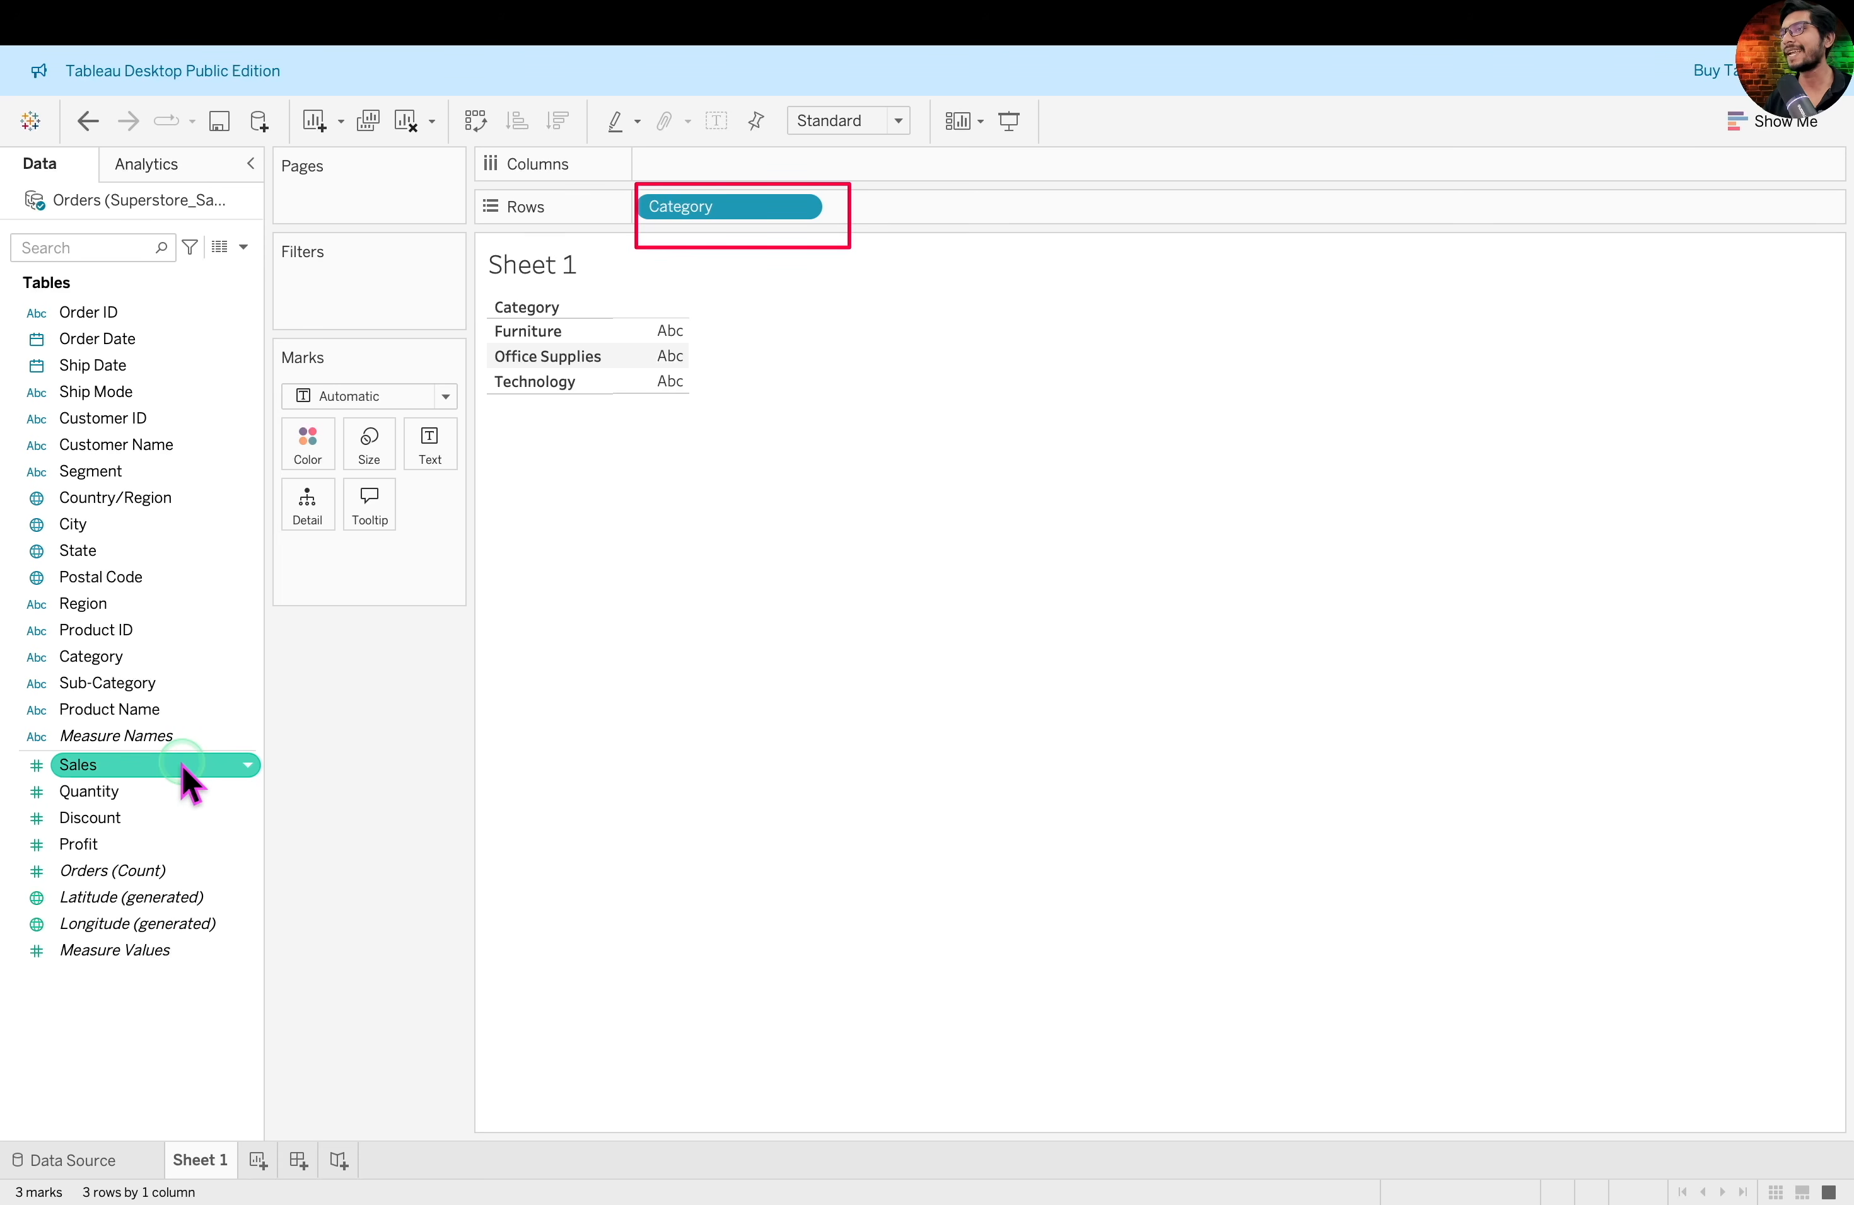
left_click_drag(182, 767, 672, 380)
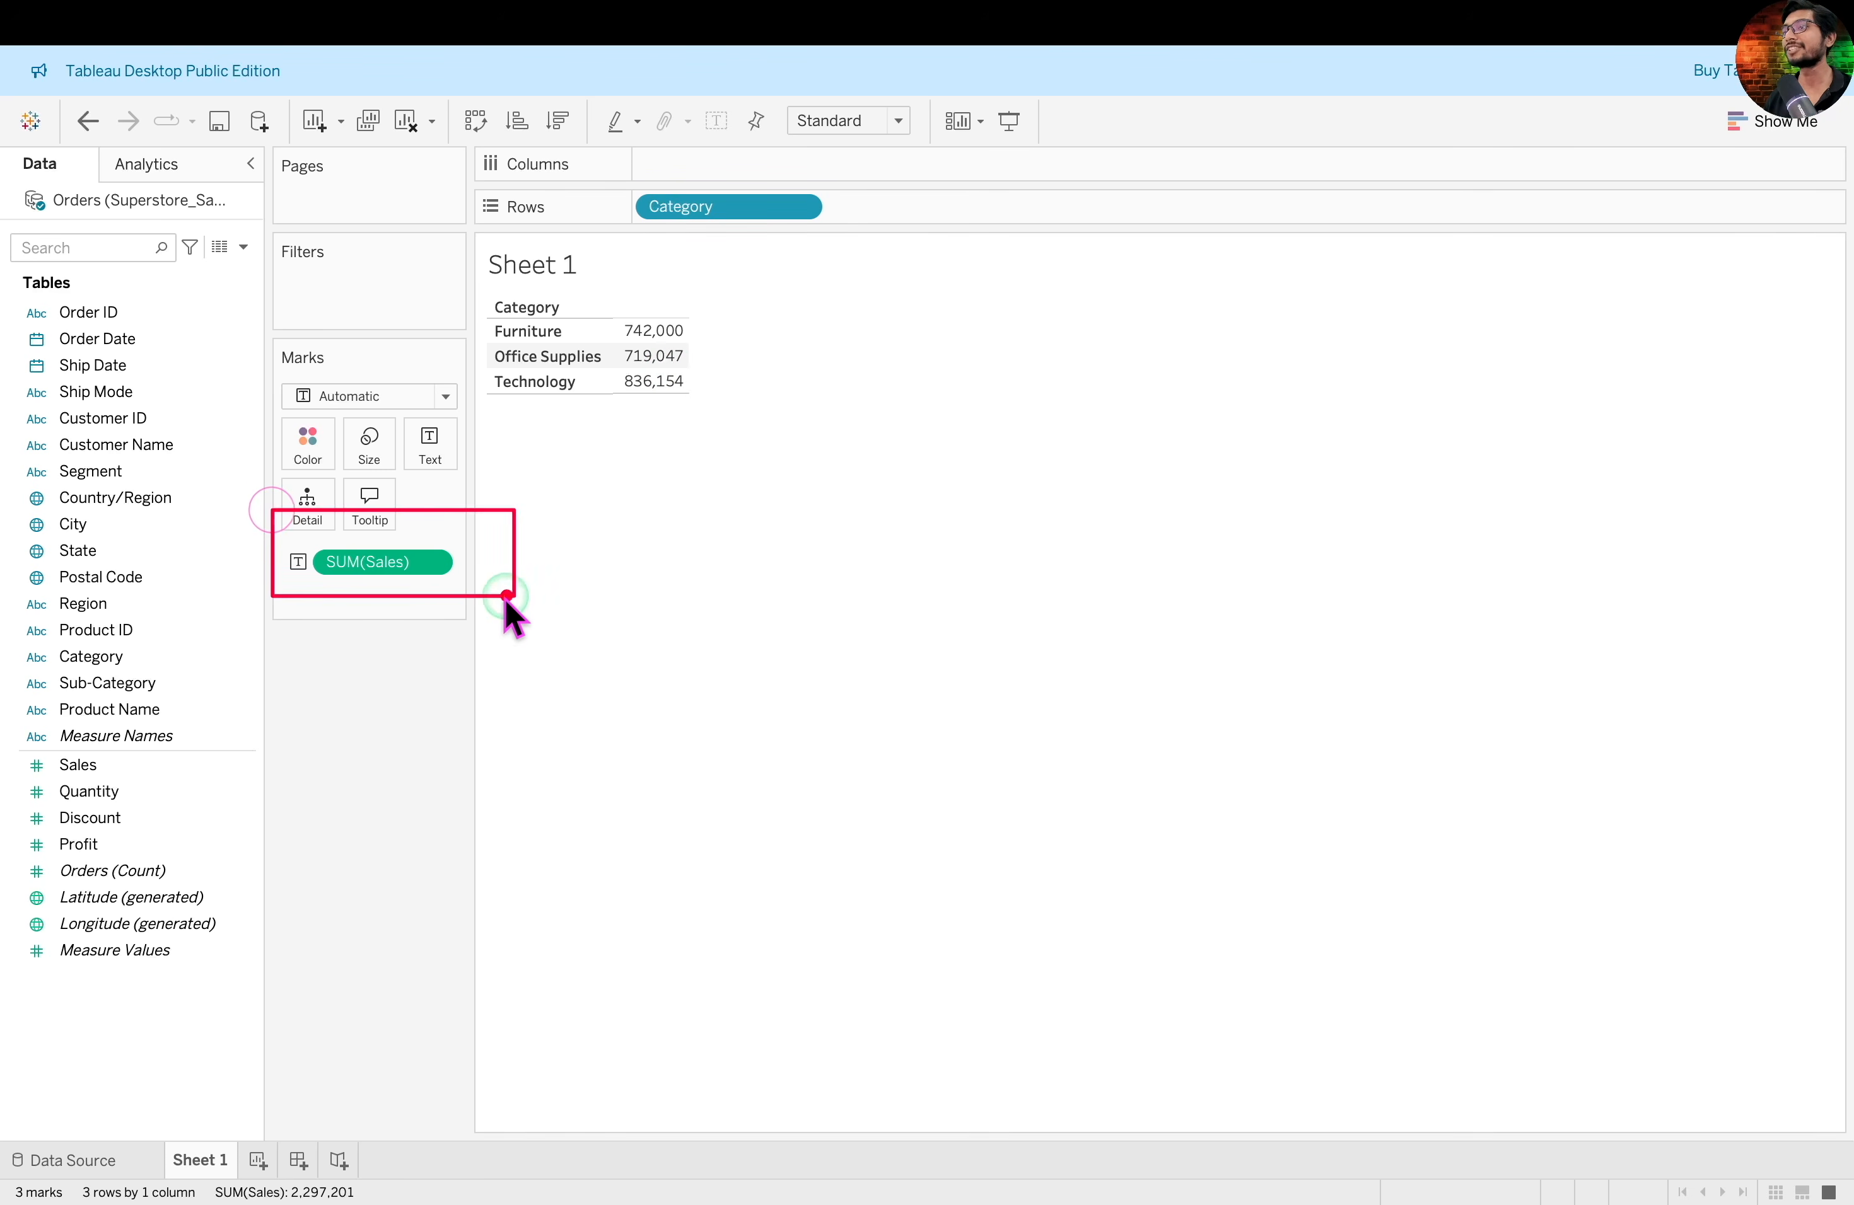
left_click_drag(418, 745, 406, 581)
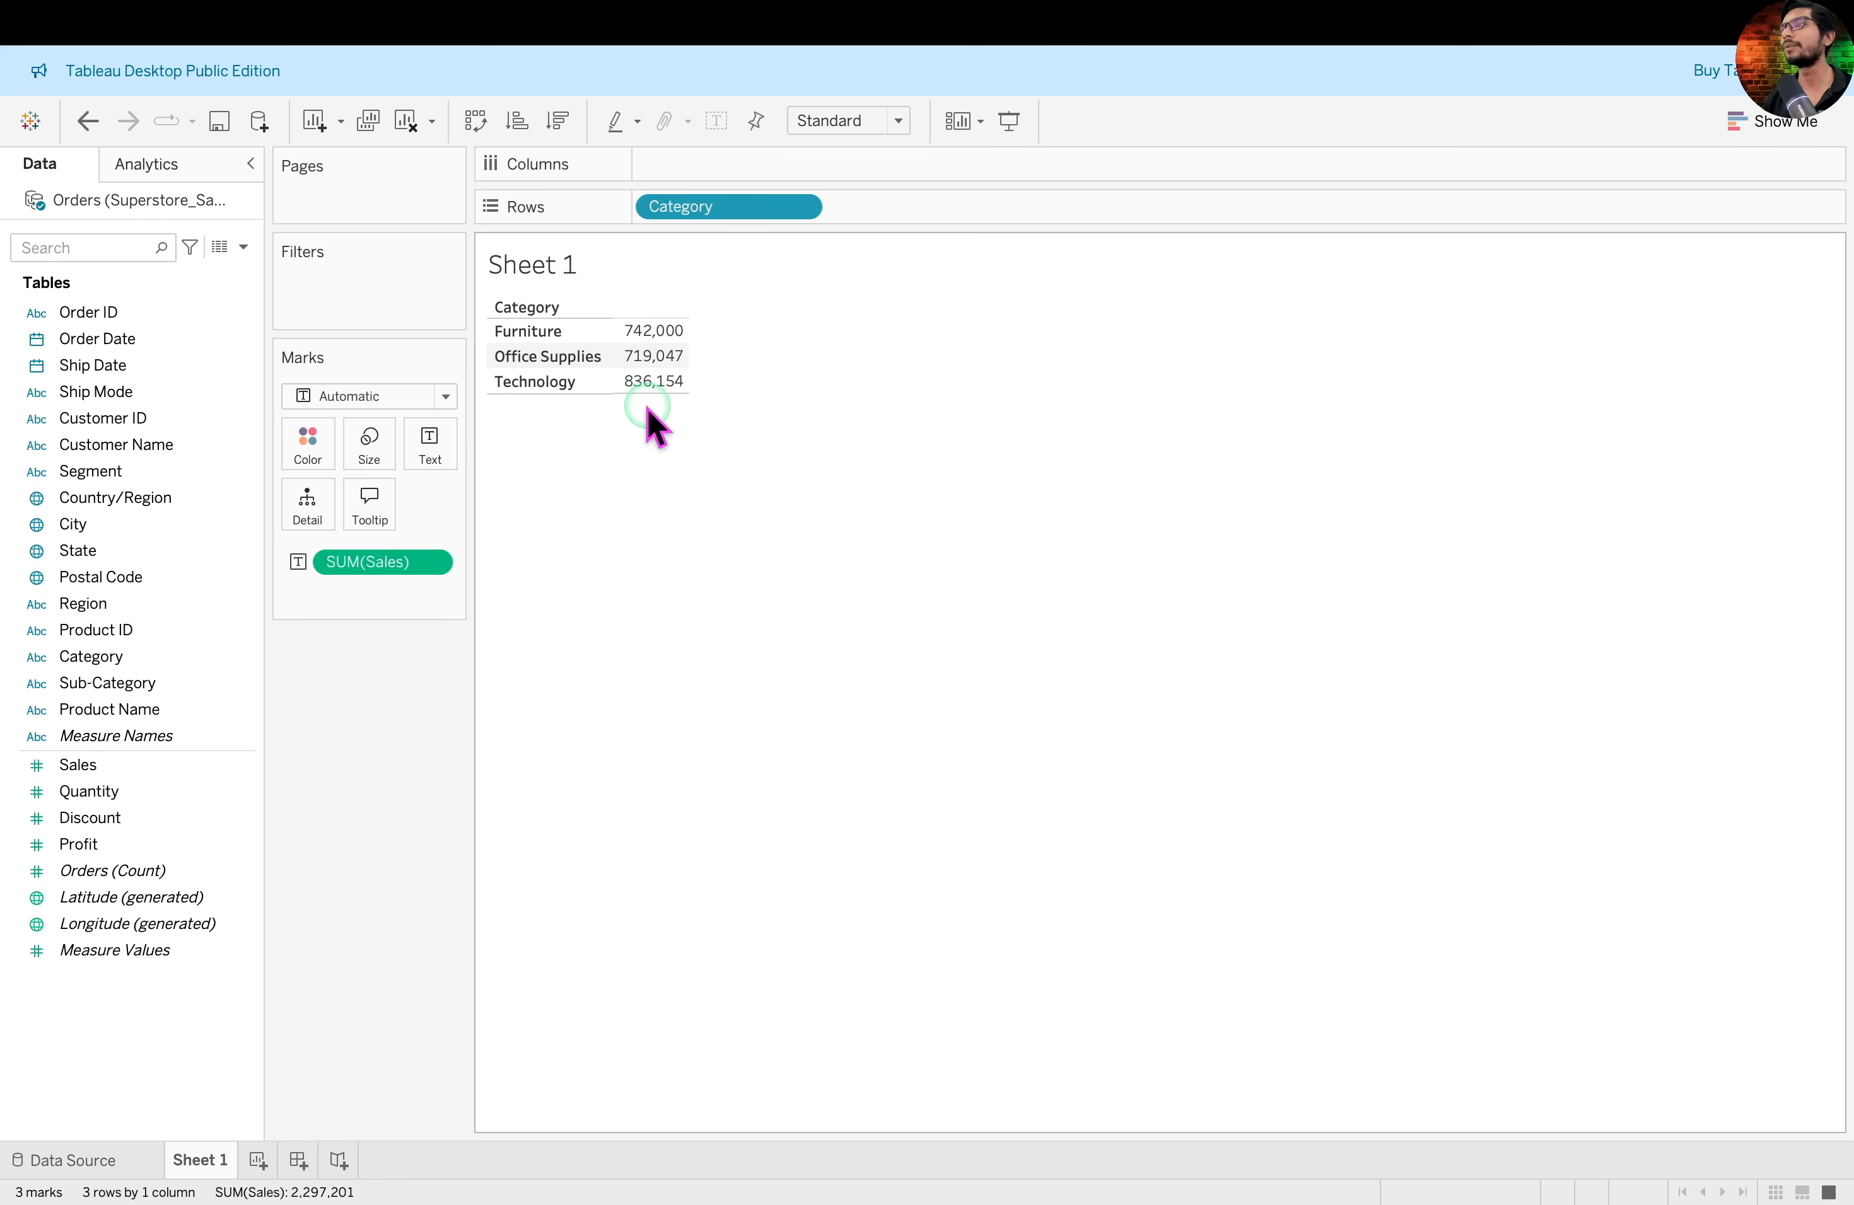
left_click_drag(102, 761, 422, 460)
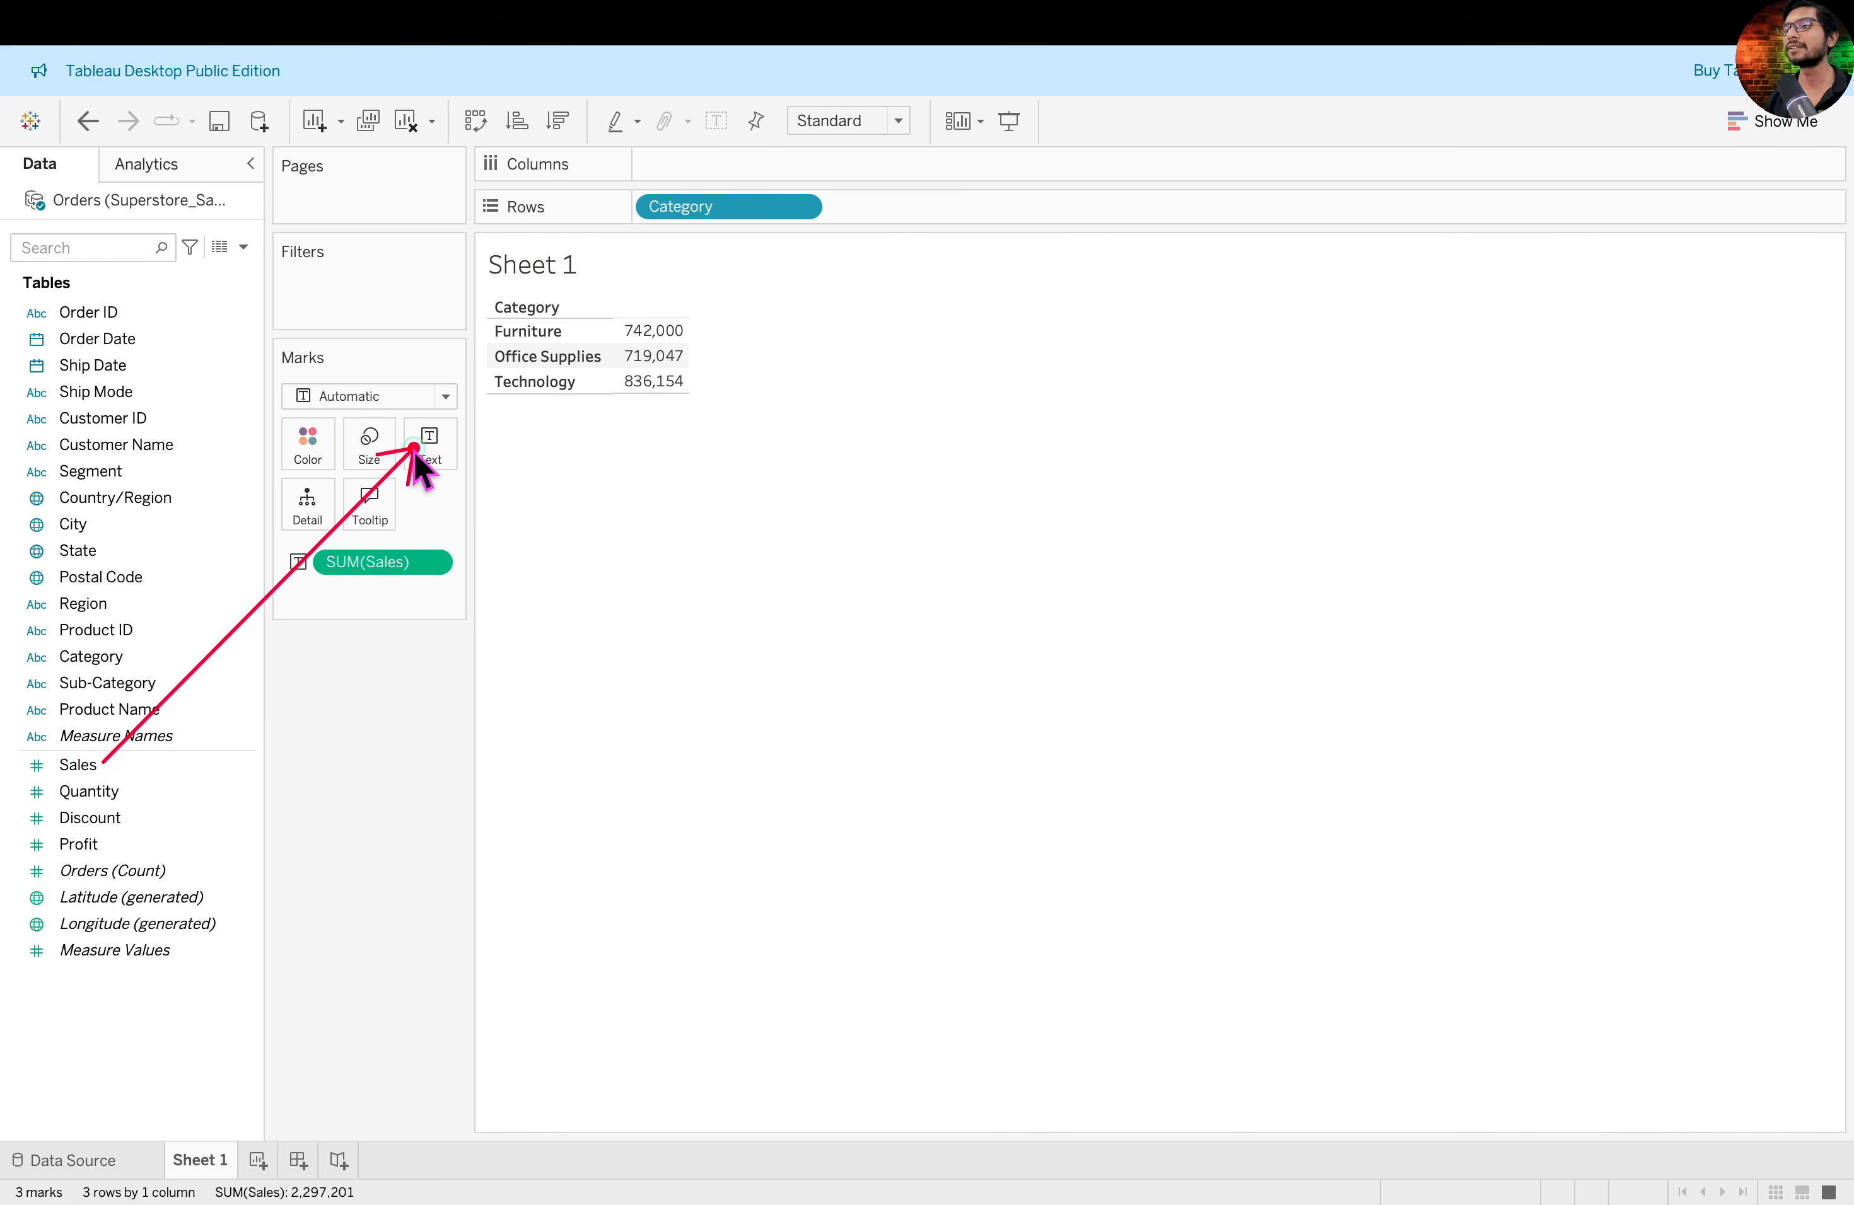
mouse_move(269, 337)
left_mouse_down()
mouse_move(473, 611)
mouse_move(389, 573)
mouse_move(385, 736)
left_mouse_up()
left_click_drag(182, 772, 440, 459)
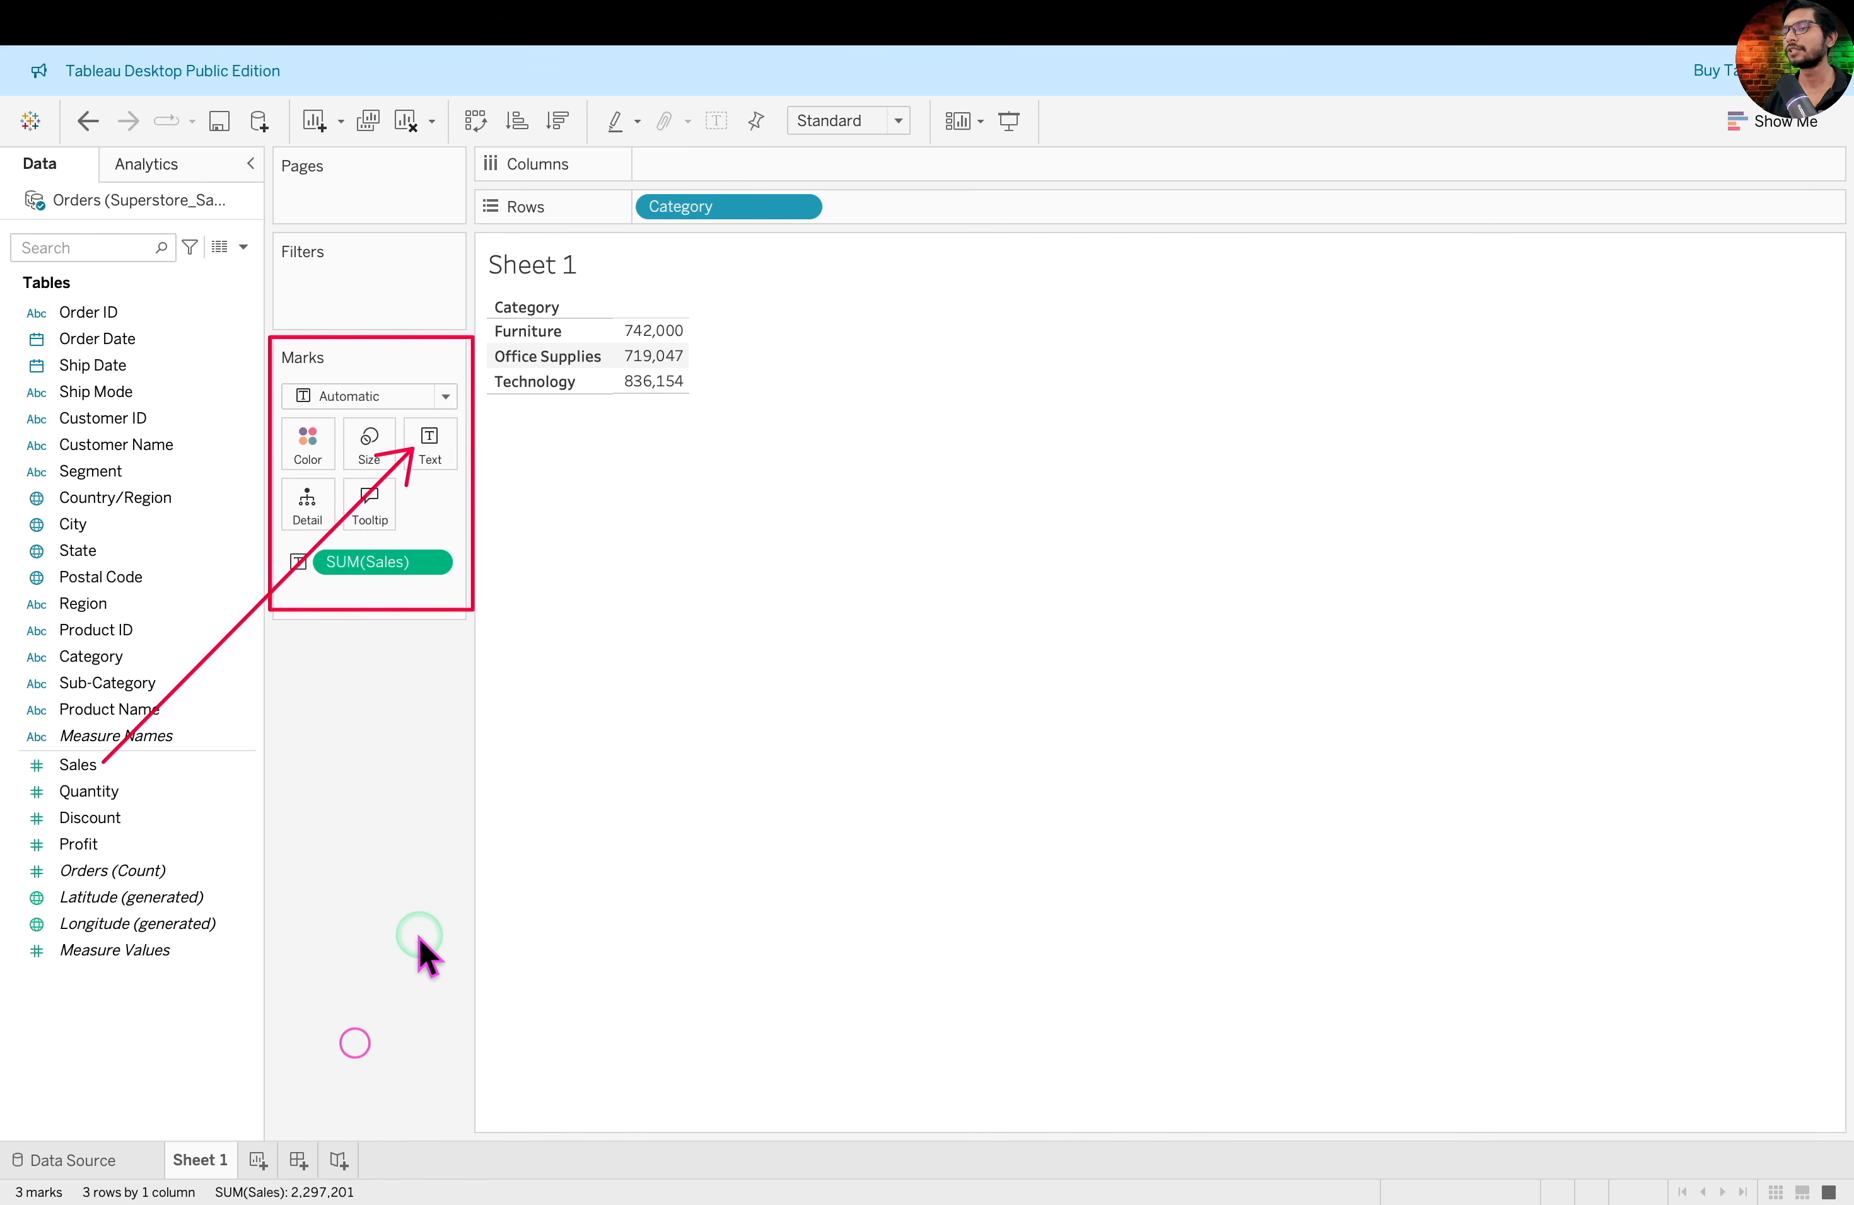
Rename the Sheet 1 worksheet as Category Sales Table
double_click(200, 1170)
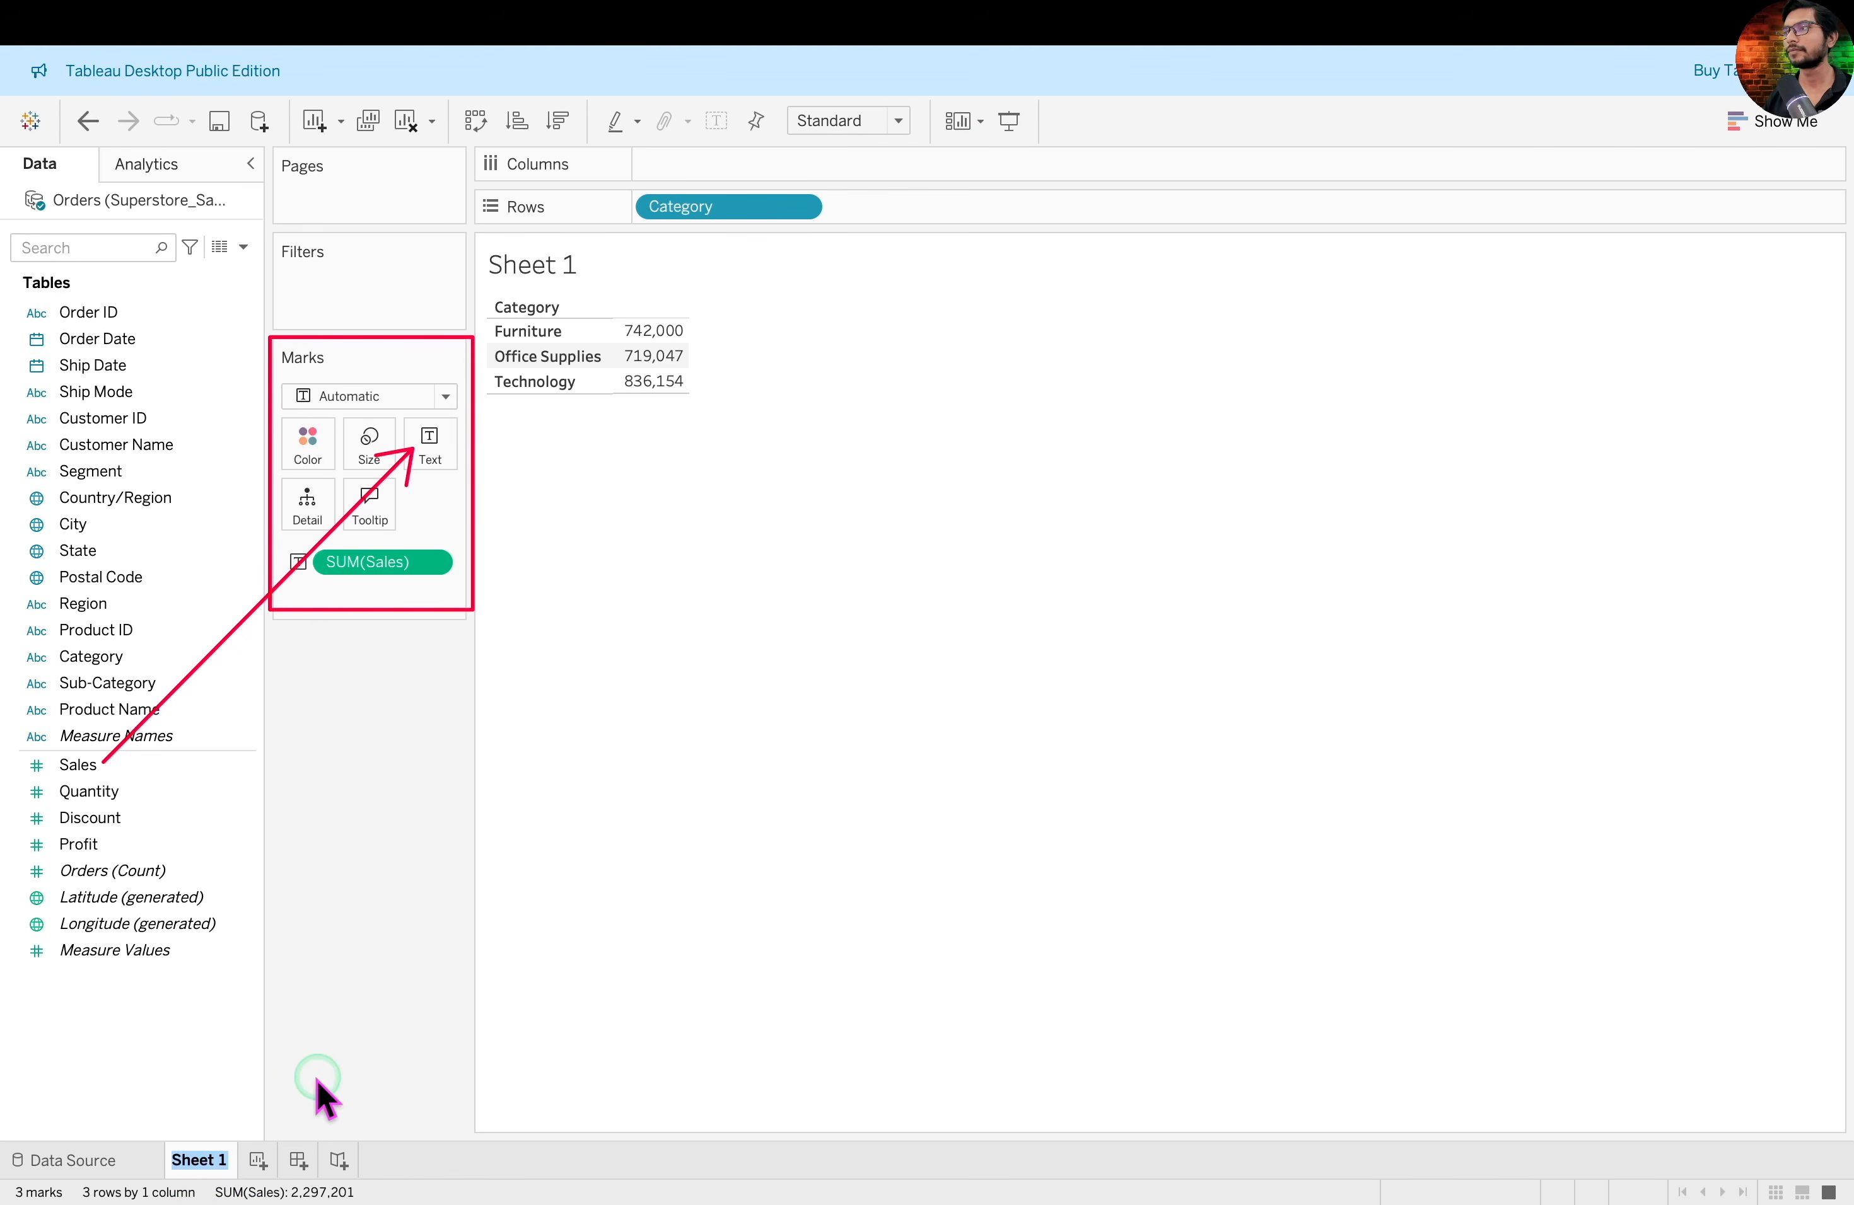
type("Category Sales Table")
key("Return")
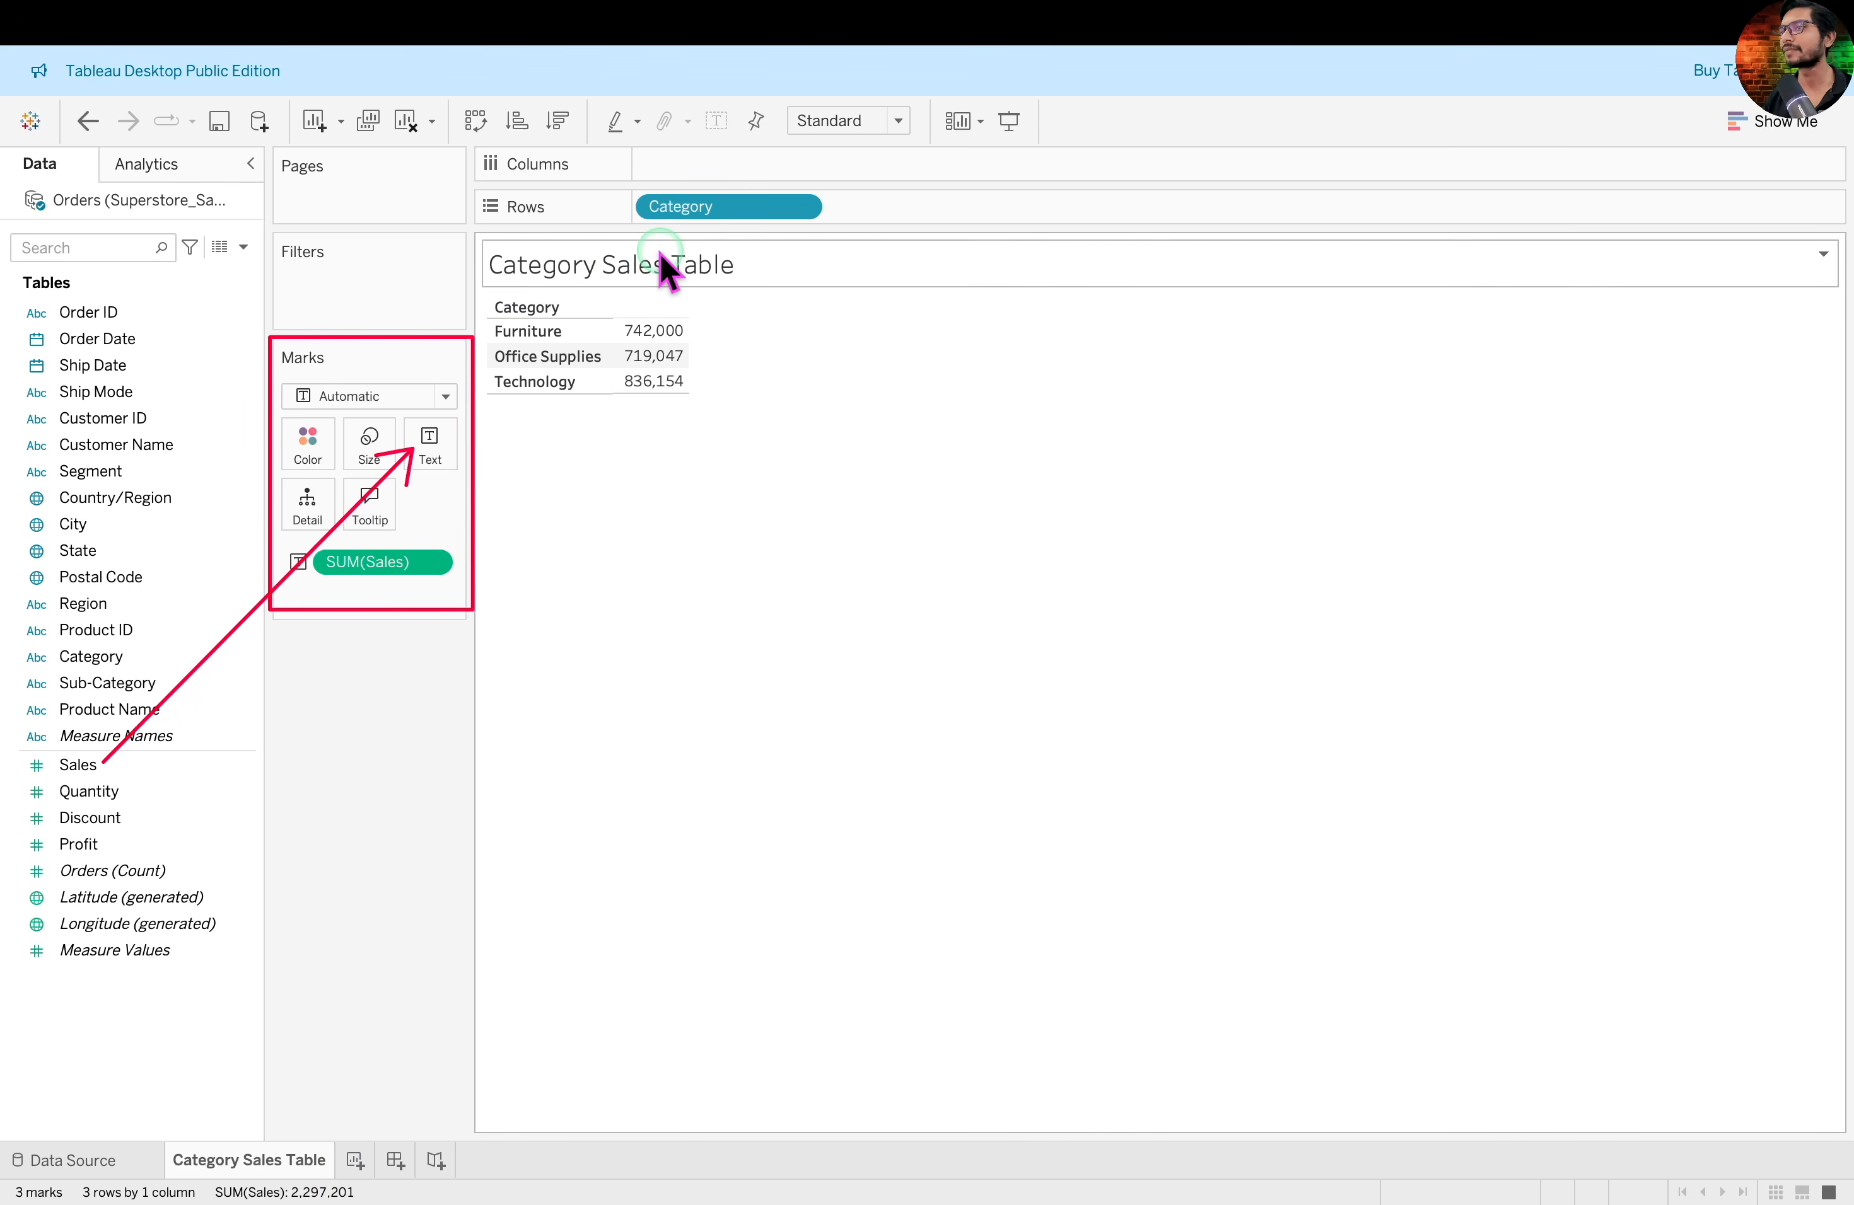
Try replacing the worksheet title's sheet-name placeholder with "your own title", and undo that title change
left_click(734, 264)
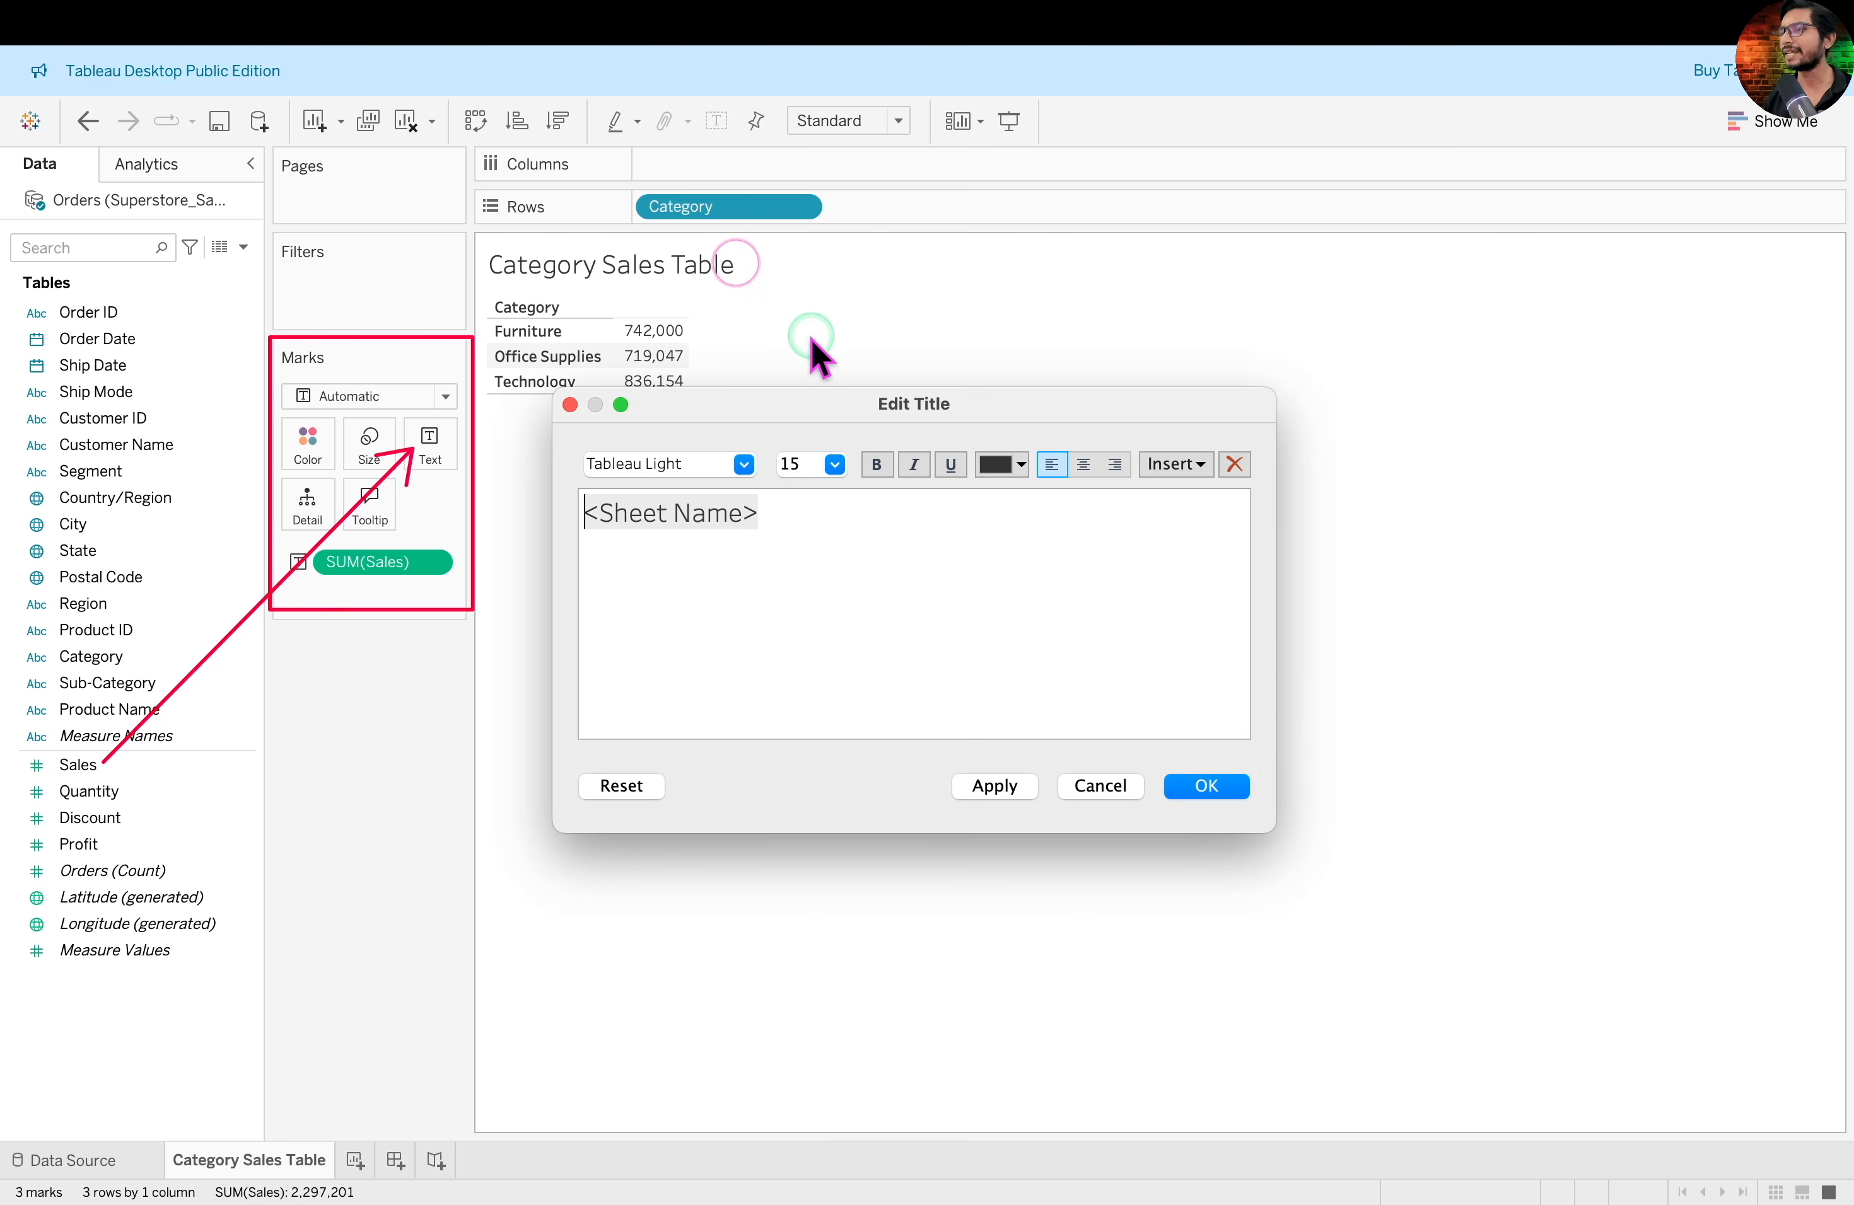
left_click_drag(796, 519, 584, 519)
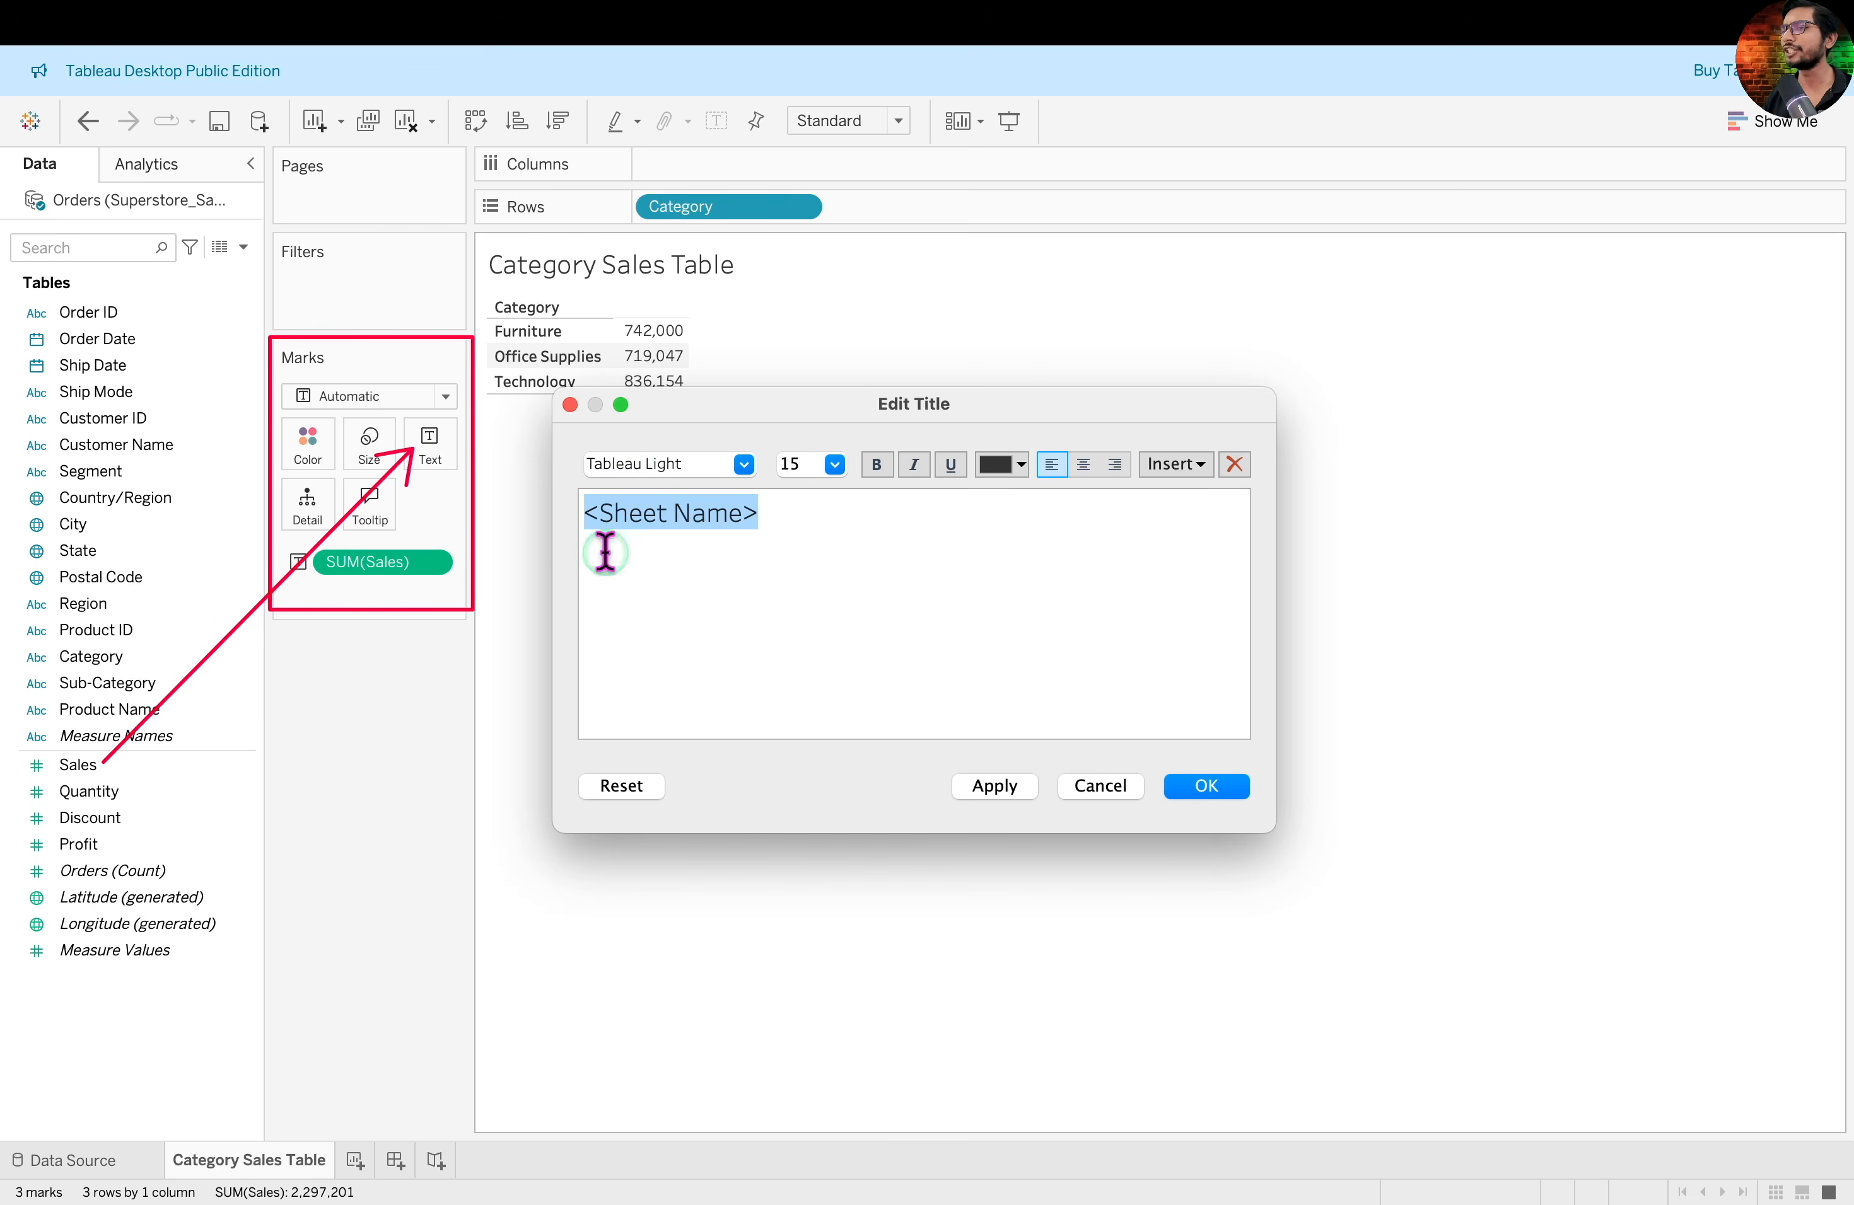
key("BackSpace")
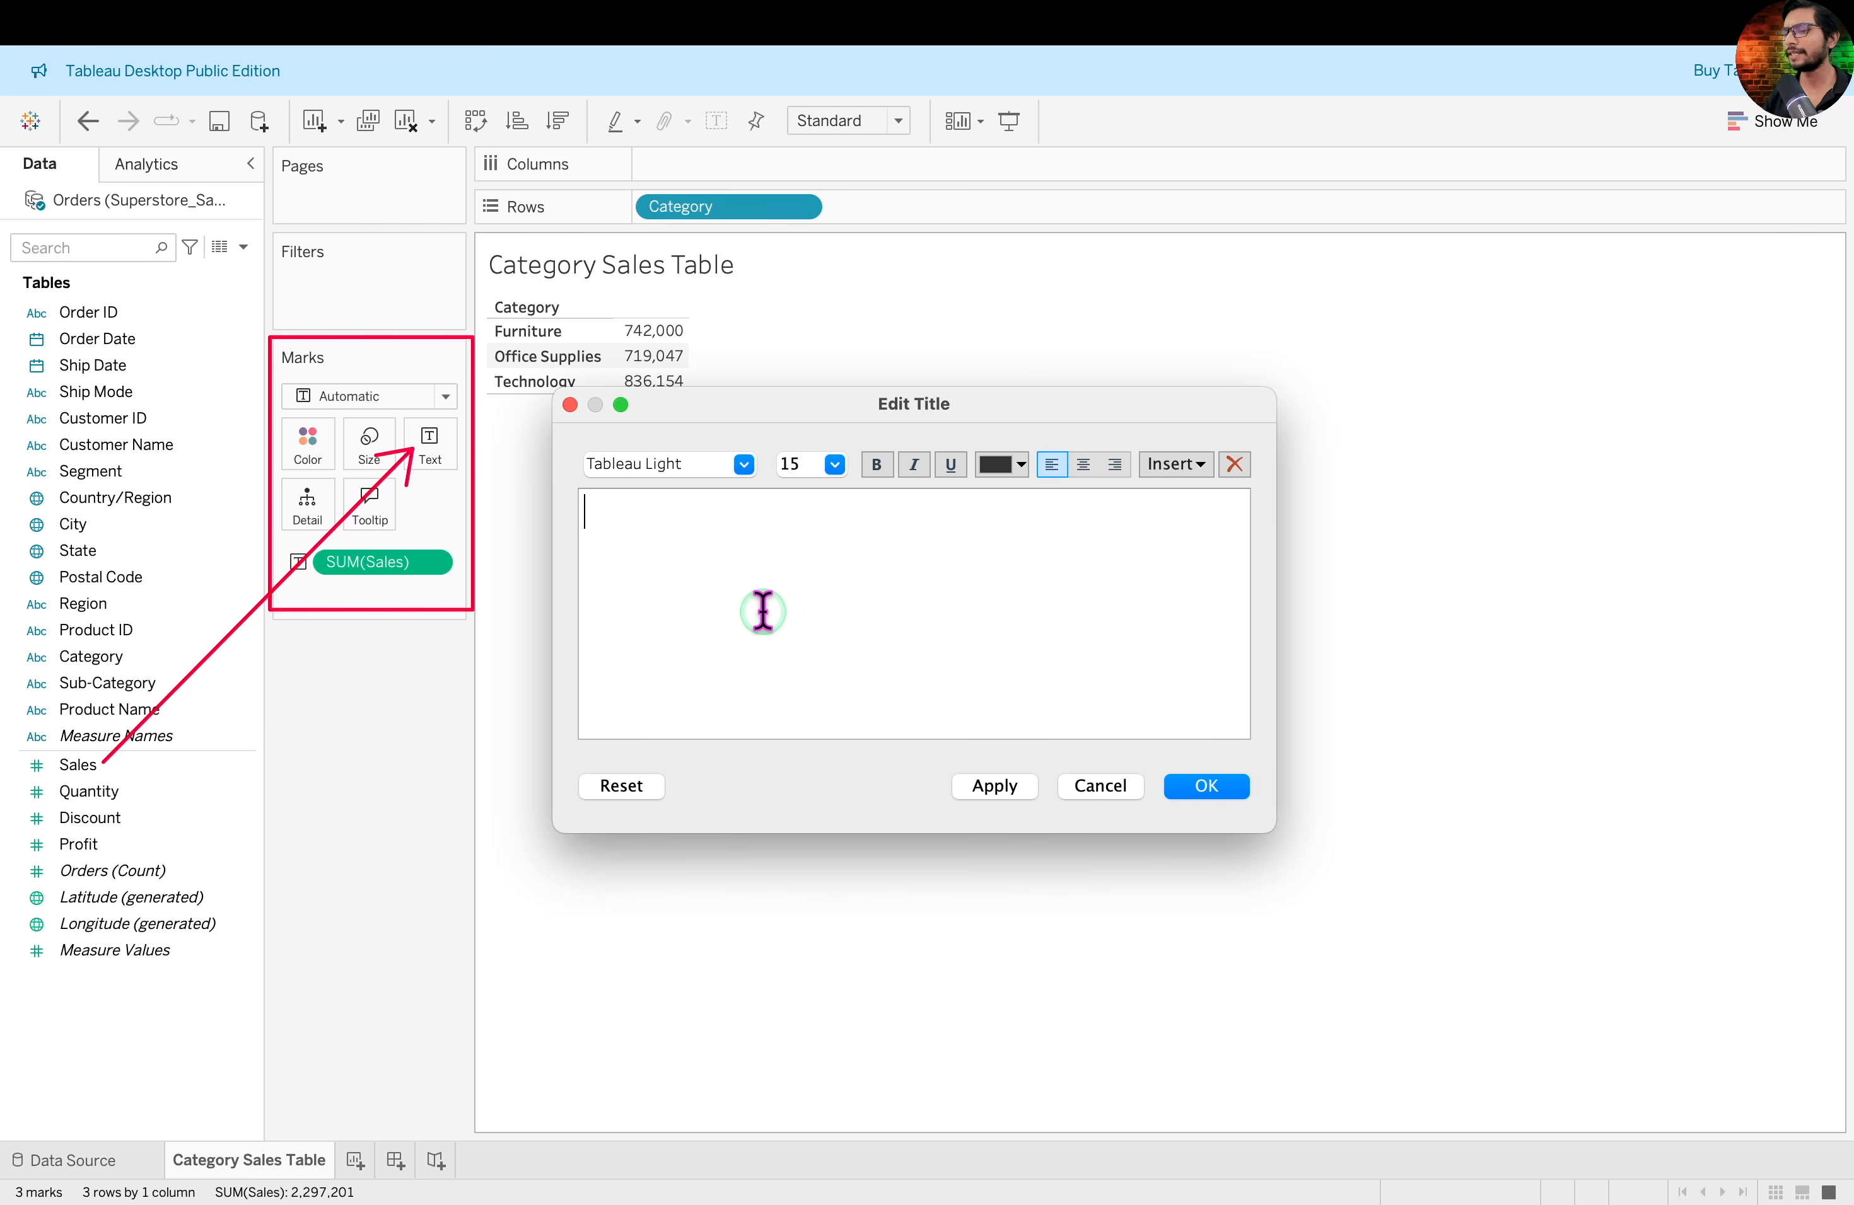
type("your own title")
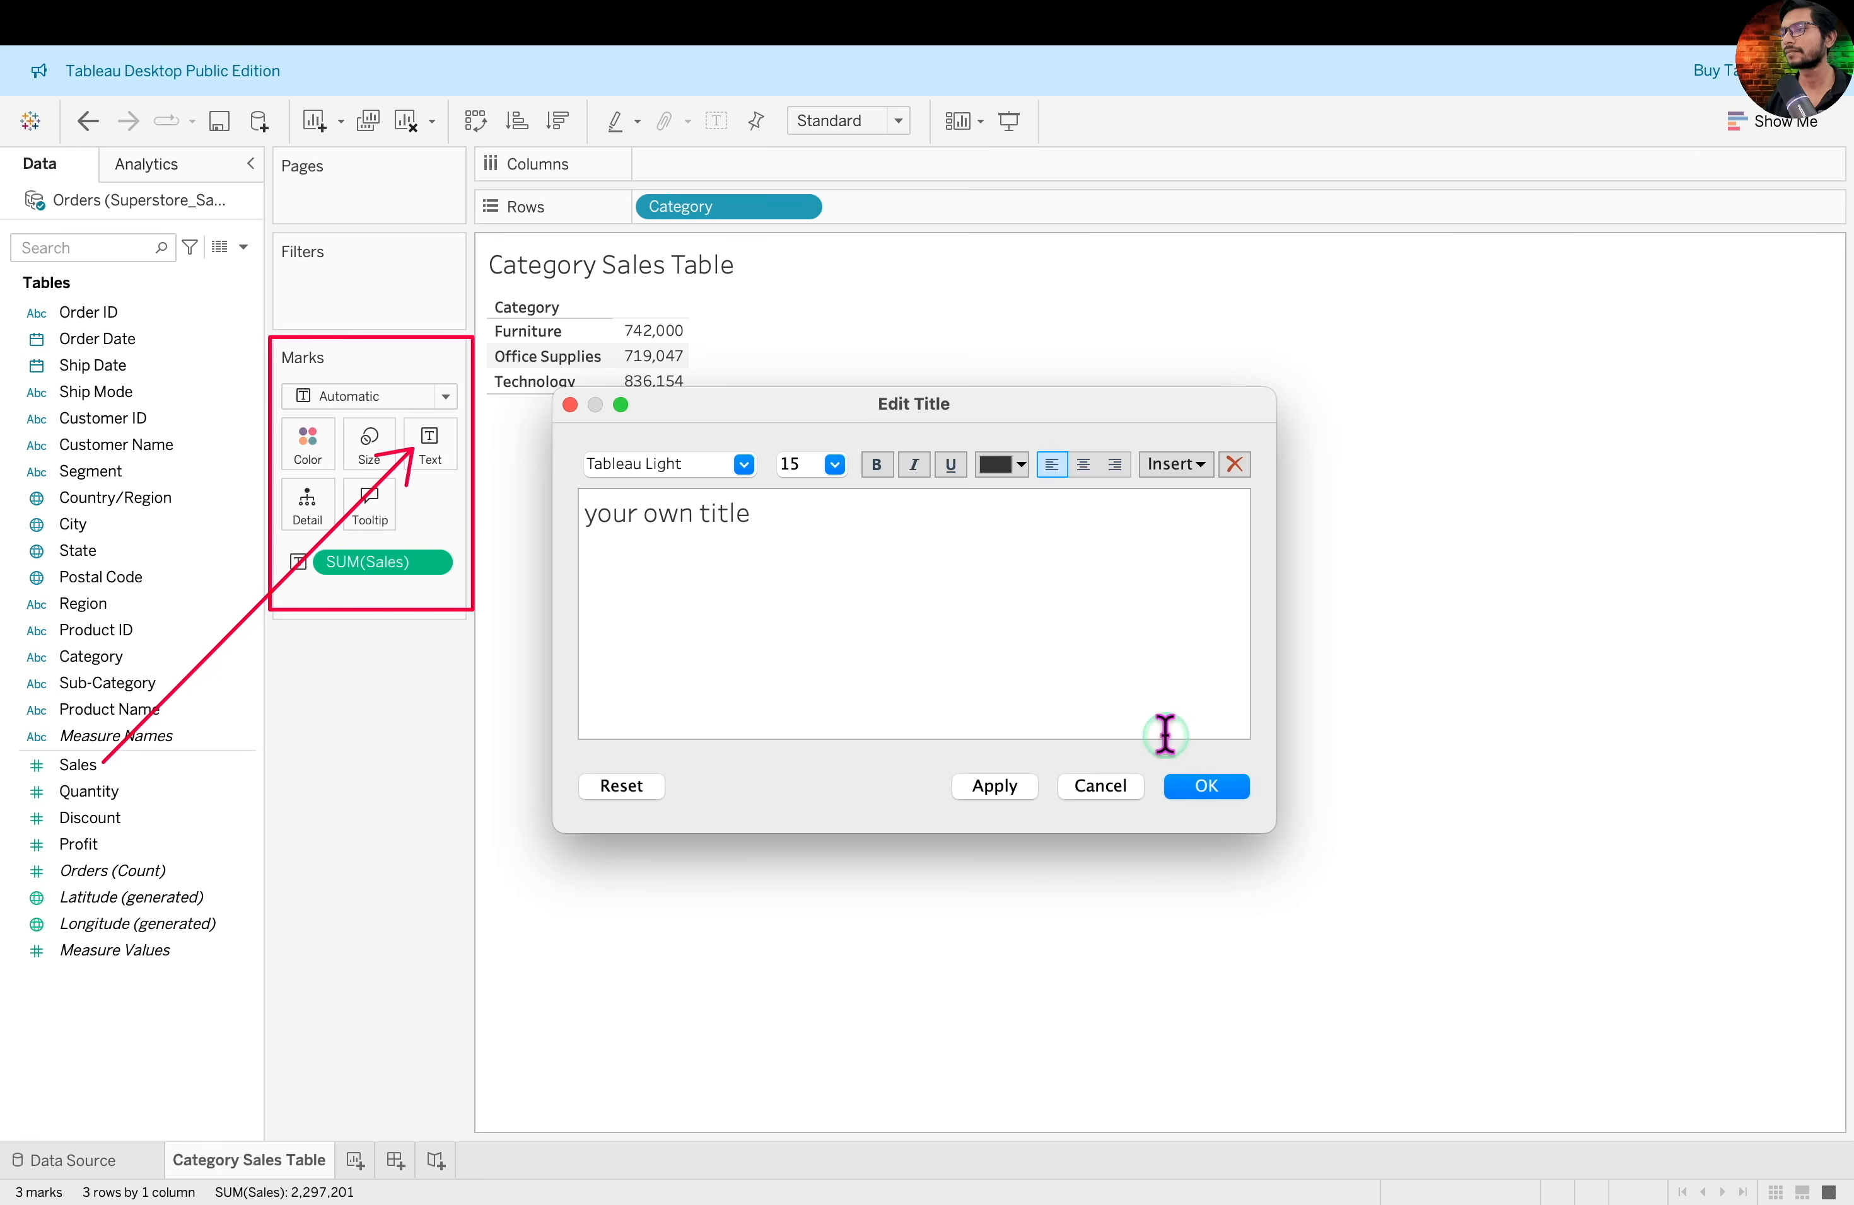
left_click(1194, 789)
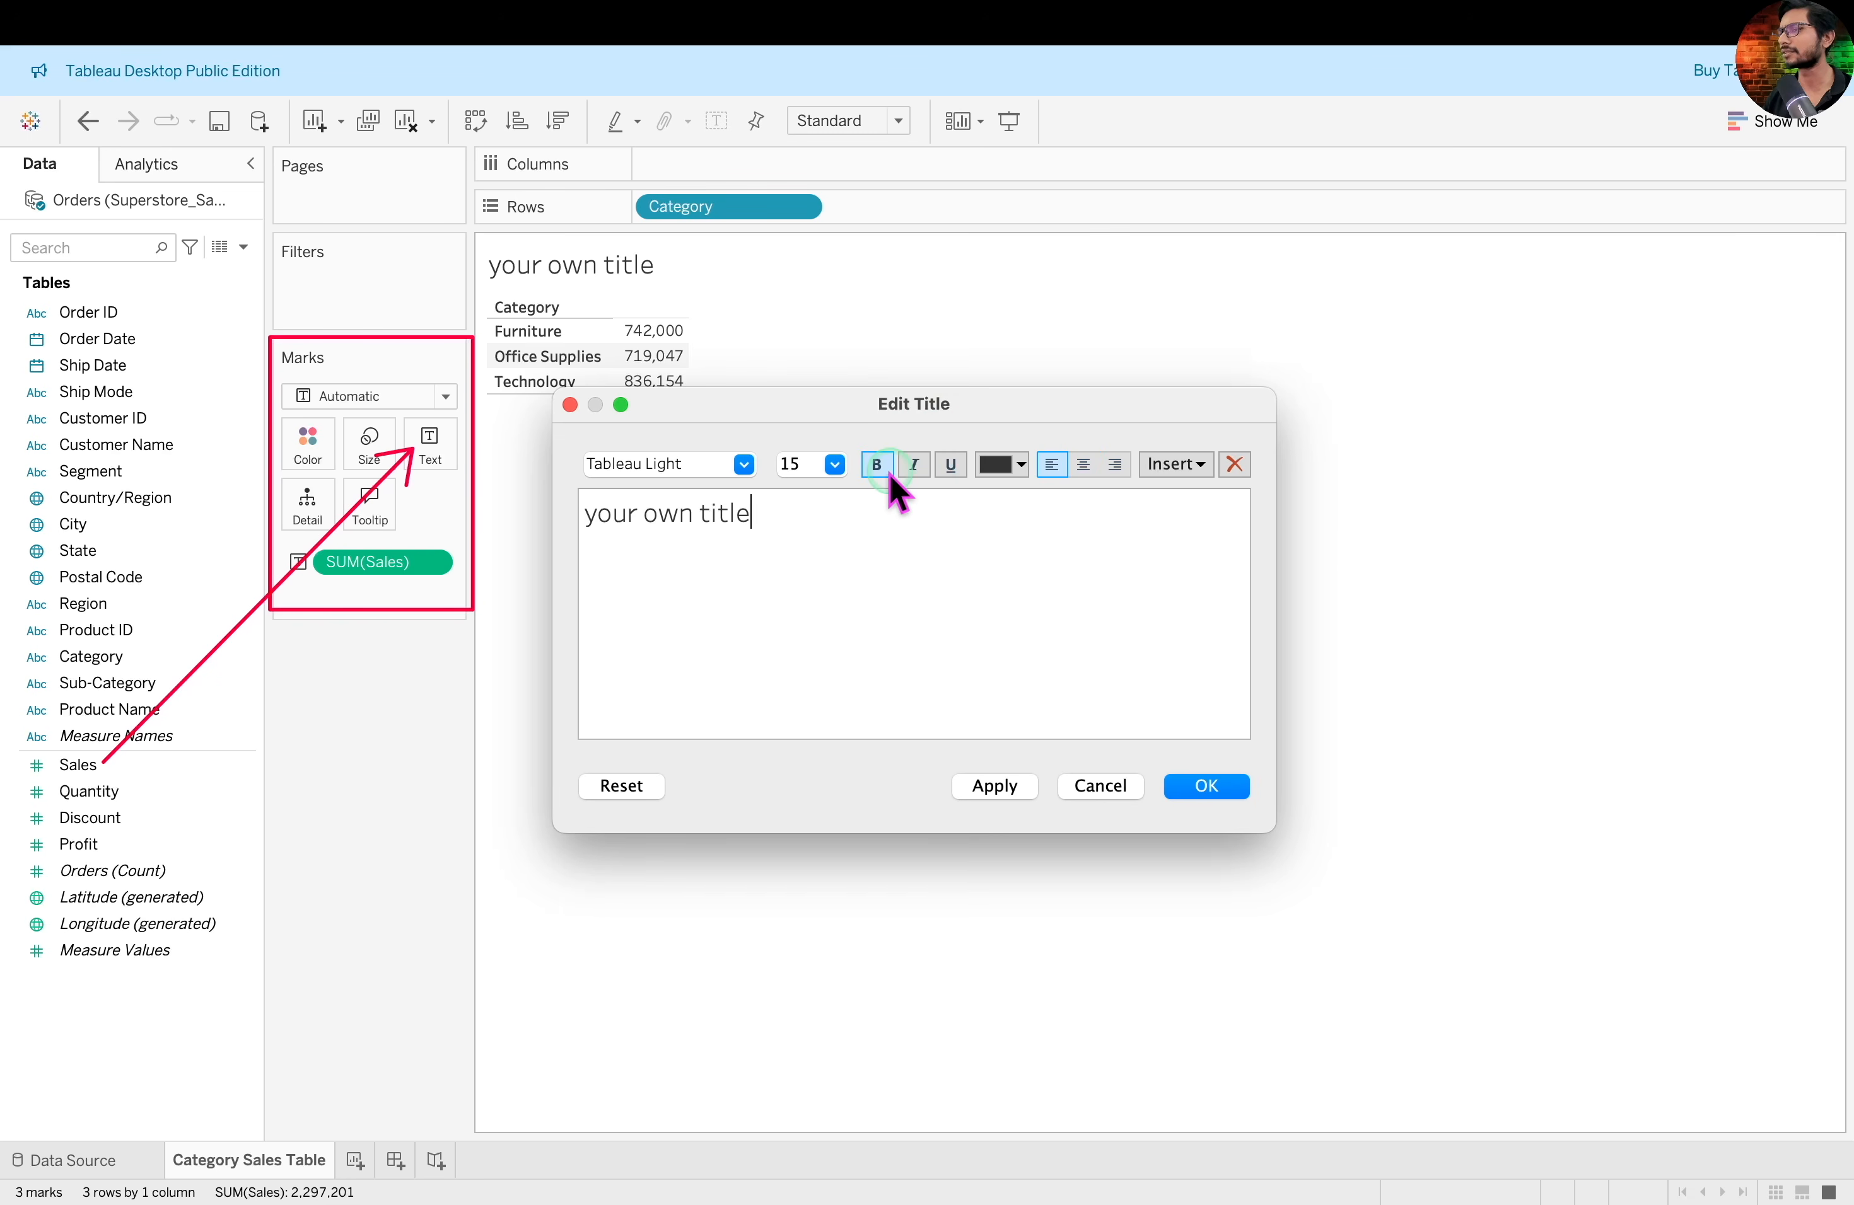
key("Escape")
key("super+z")
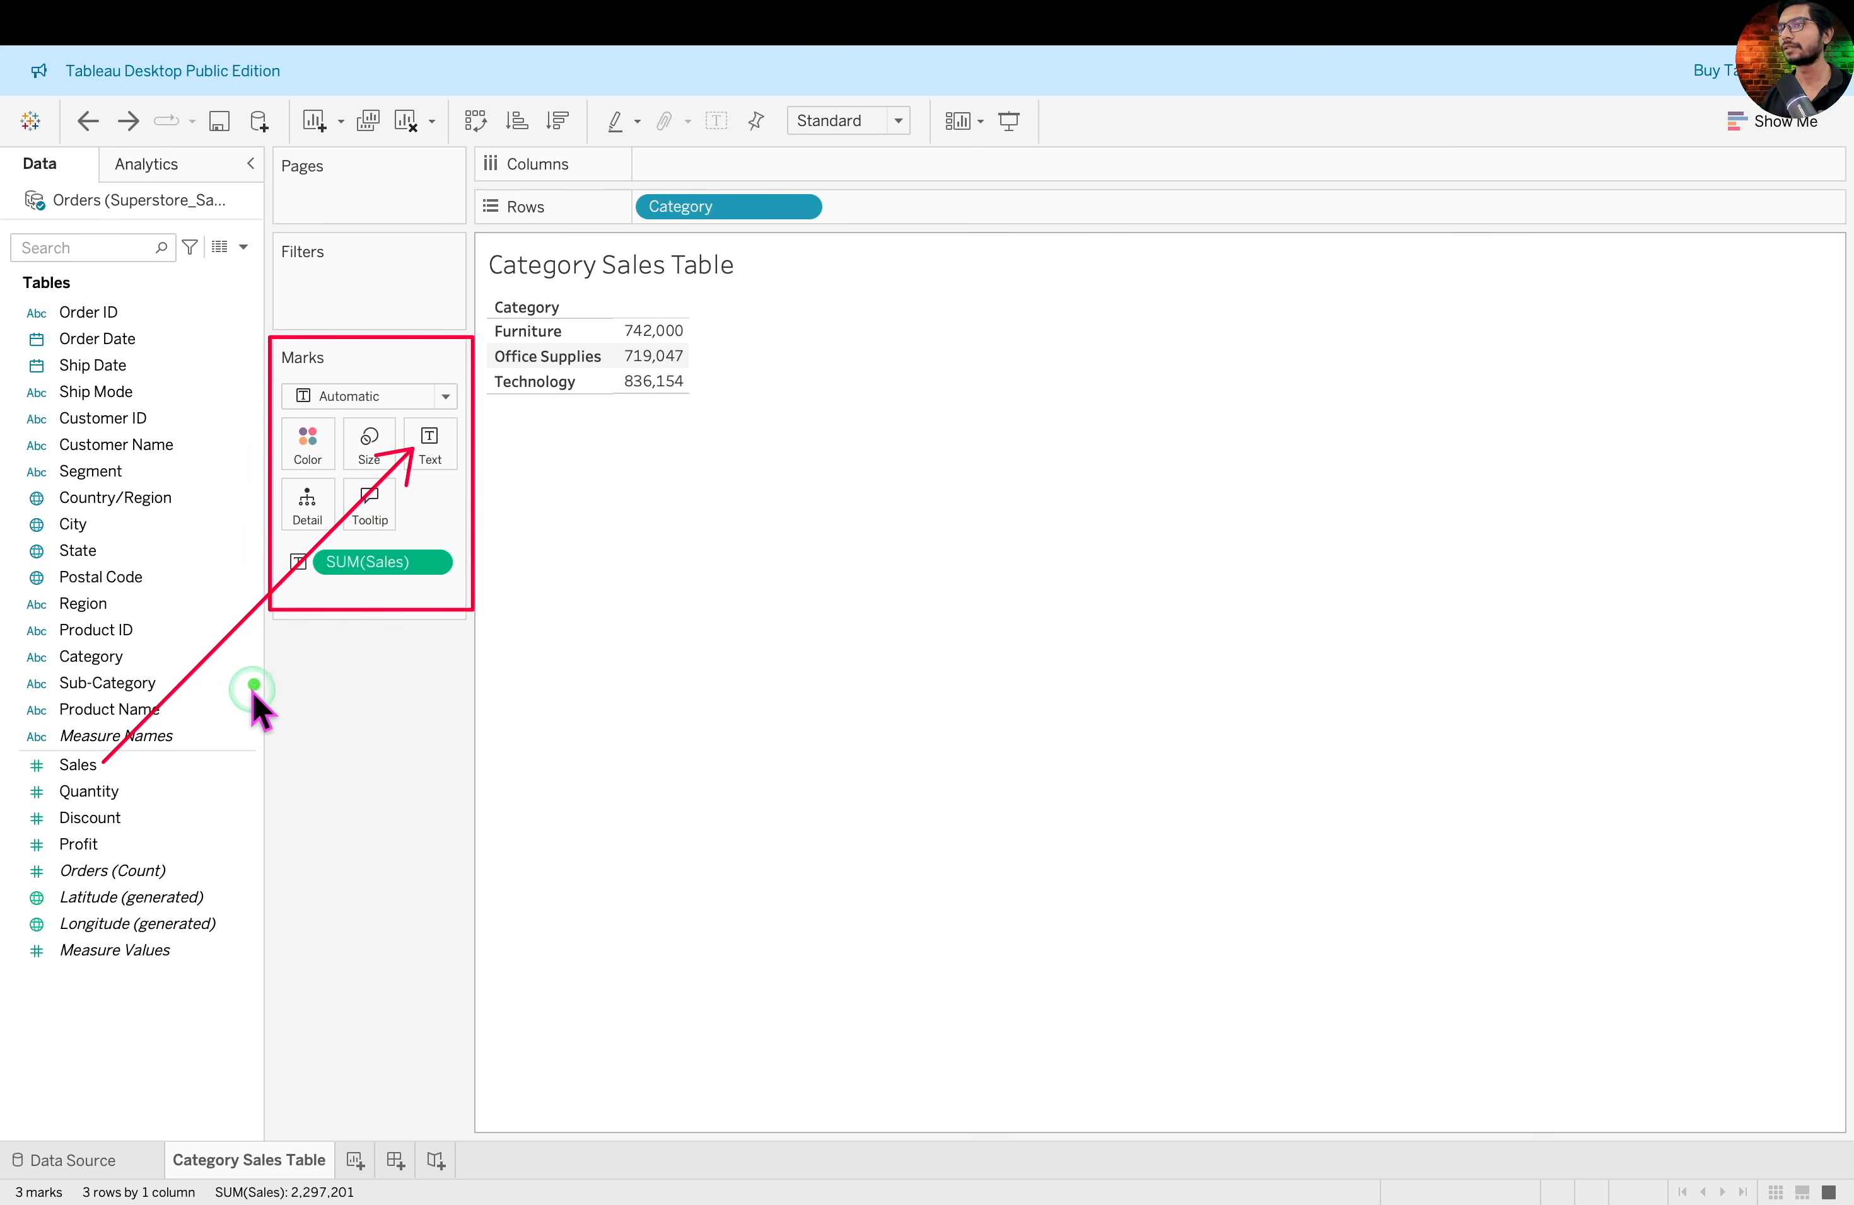
mouse_move(121, 771)
left_mouse_down()
mouse_move(394, 468)
mouse_move(527, 359)
mouse_move(674, 160)
mouse_move(660, 177)
left_mouse_up()
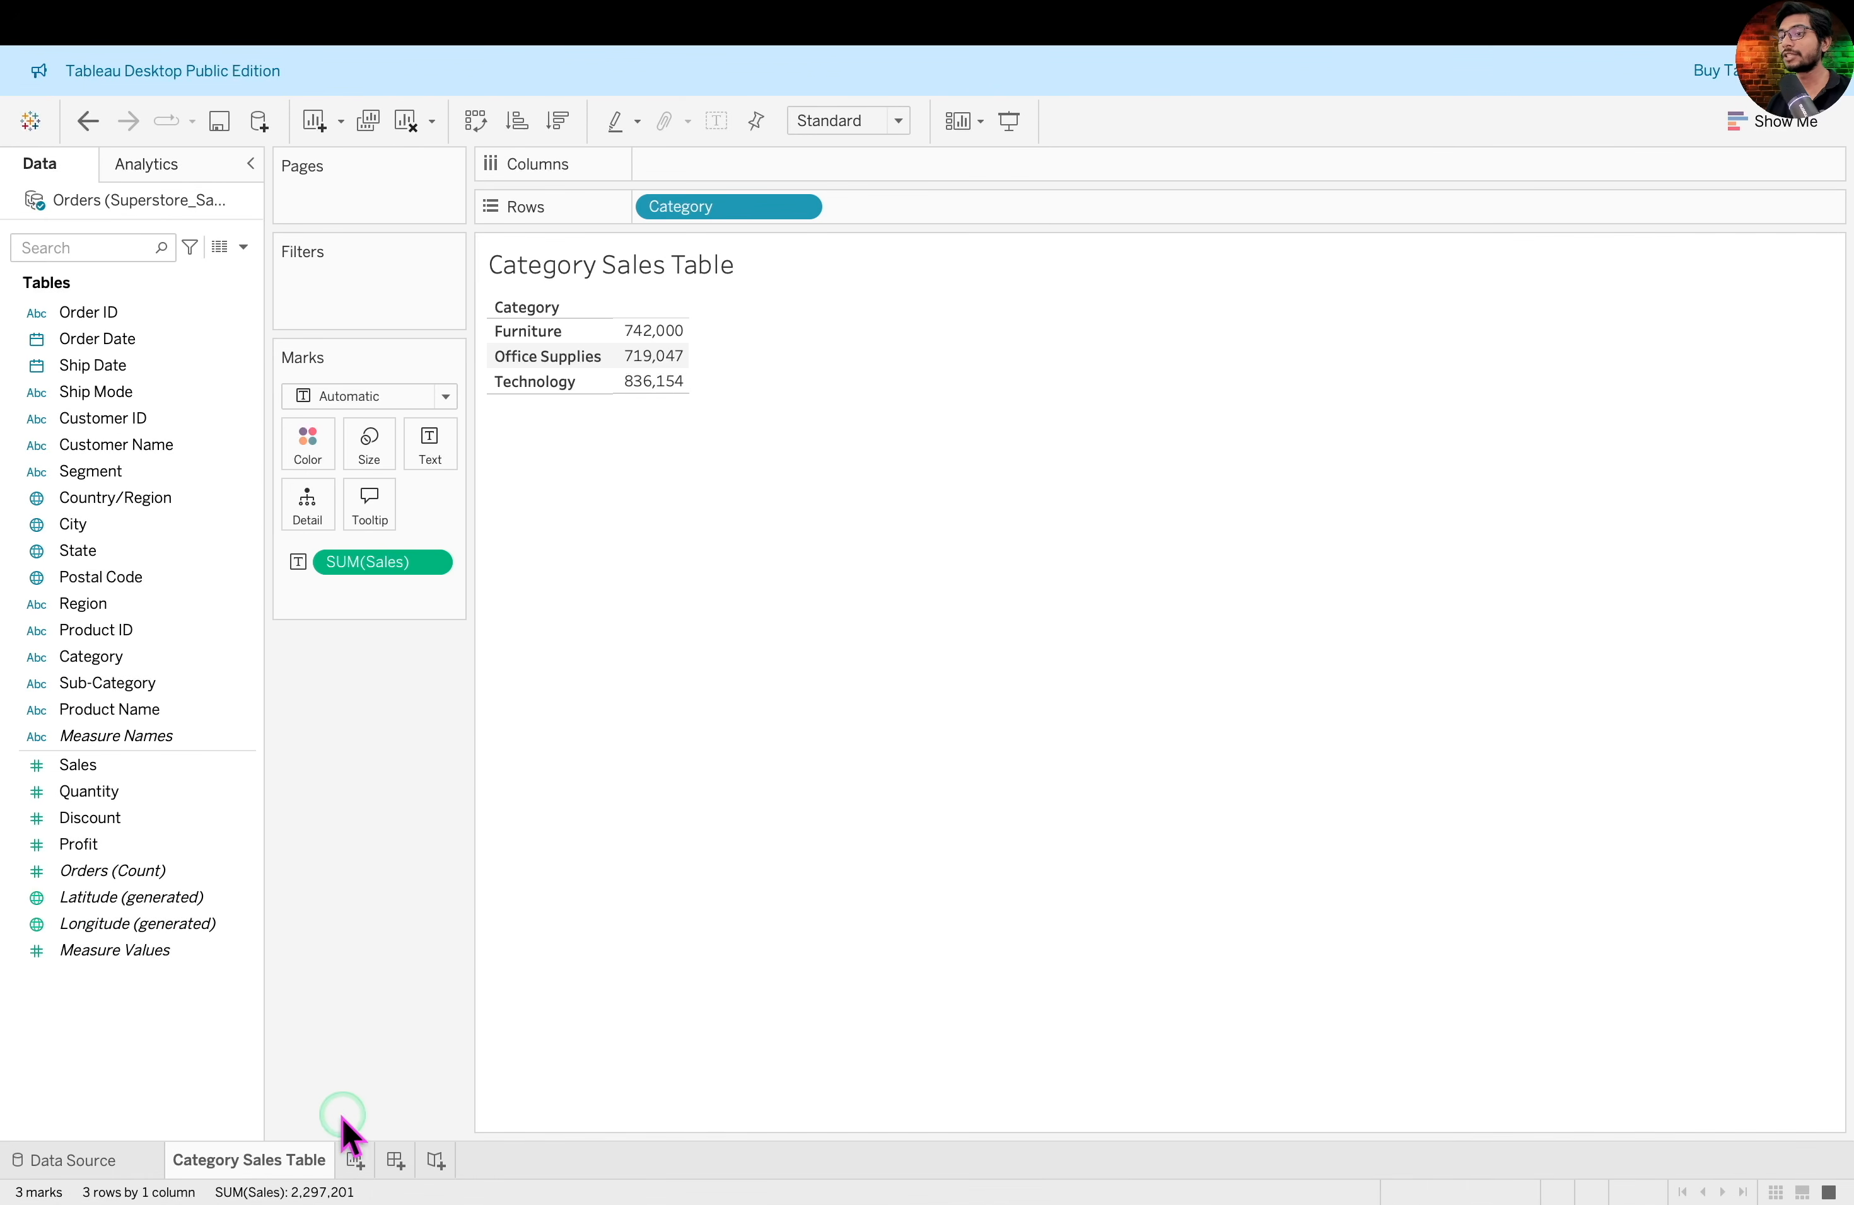
left_click_drag(331, 1124, 361, 1169)
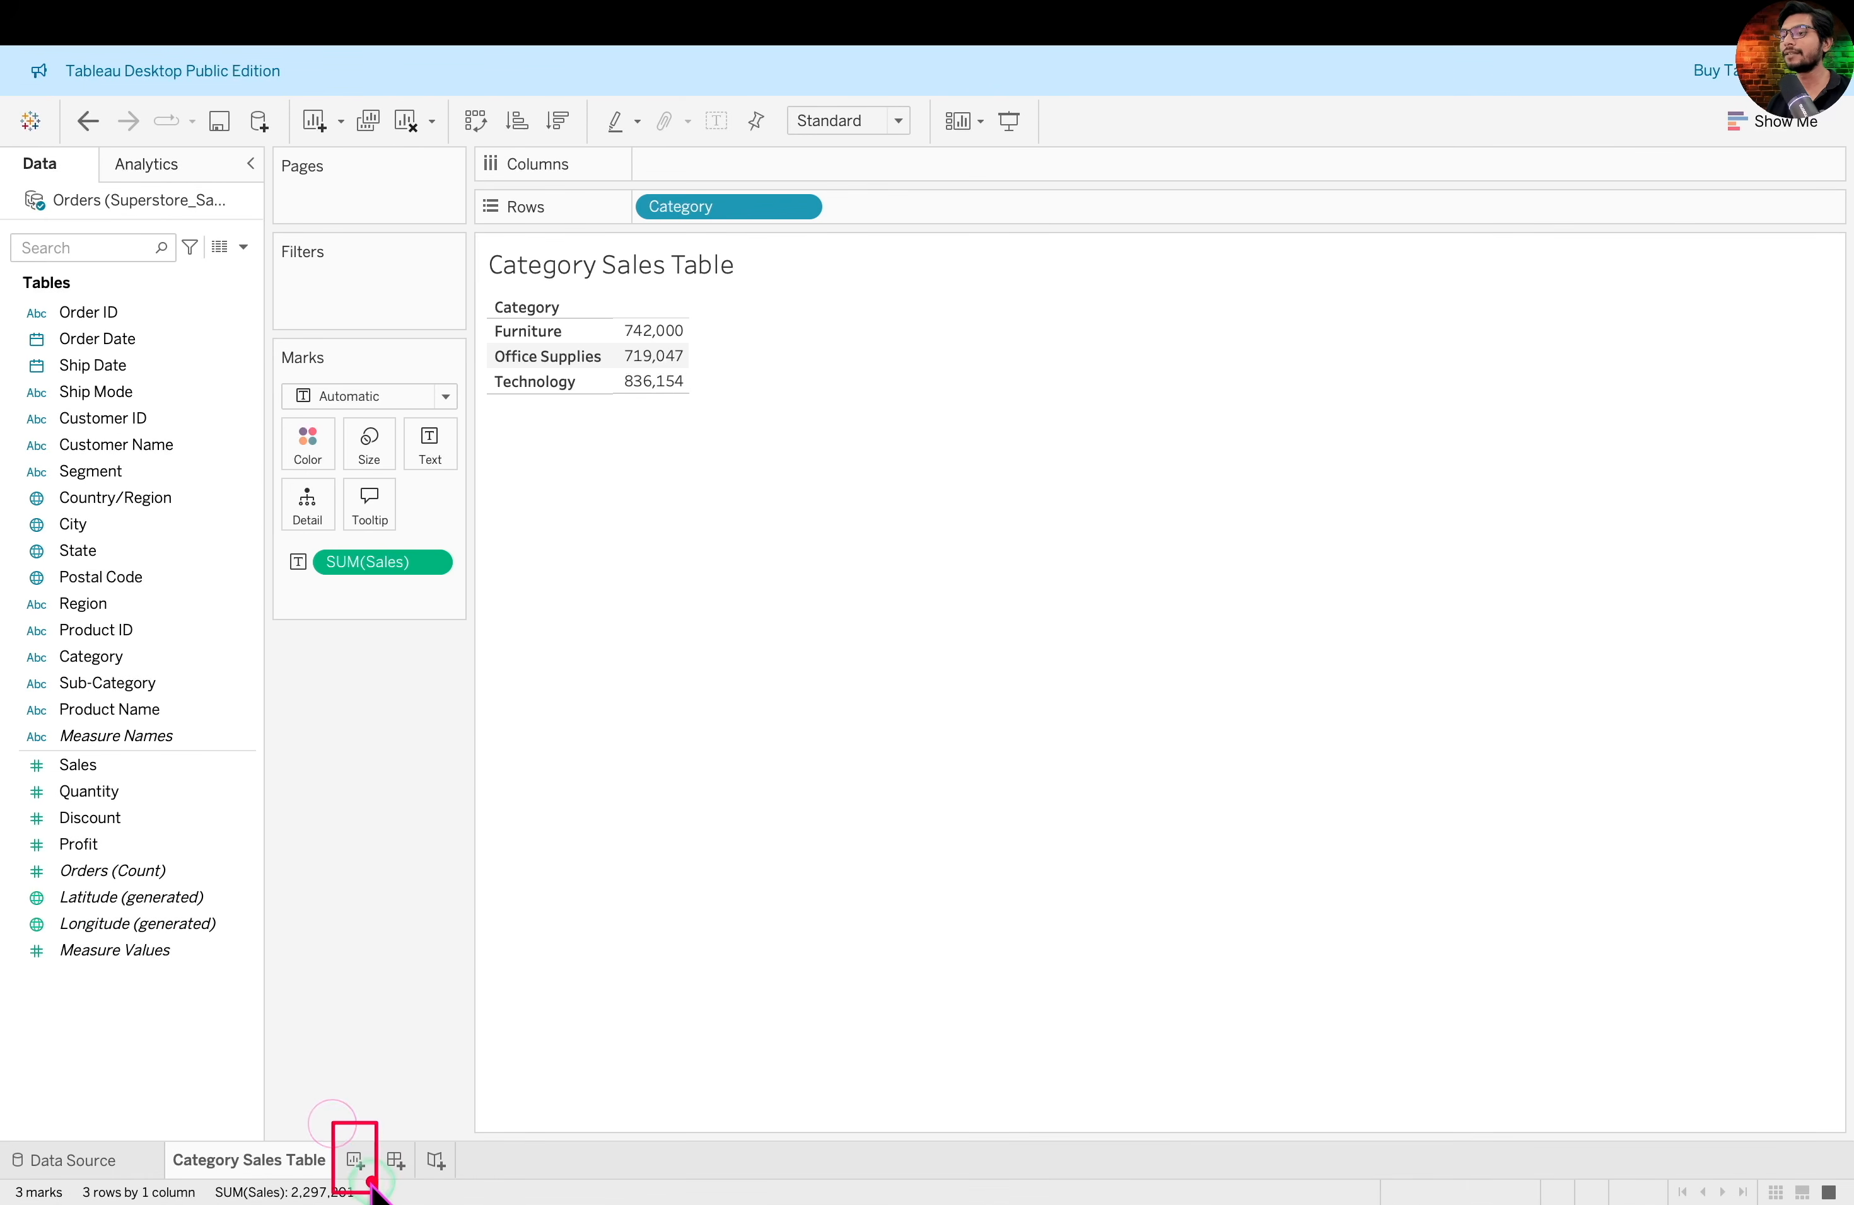
Add a new worksheet and build a horizontal bar chart with Category in Rows and summed Sales in Columns
left_click(353, 1159)
left_click_drag(103, 658, 722, 205)
left_click(150, 809)
mouse_move(171, 765)
left_mouse_down()
mouse_move(240, 741)
mouse_move(413, 469)
mouse_move(767, 158)
left_mouse_up()
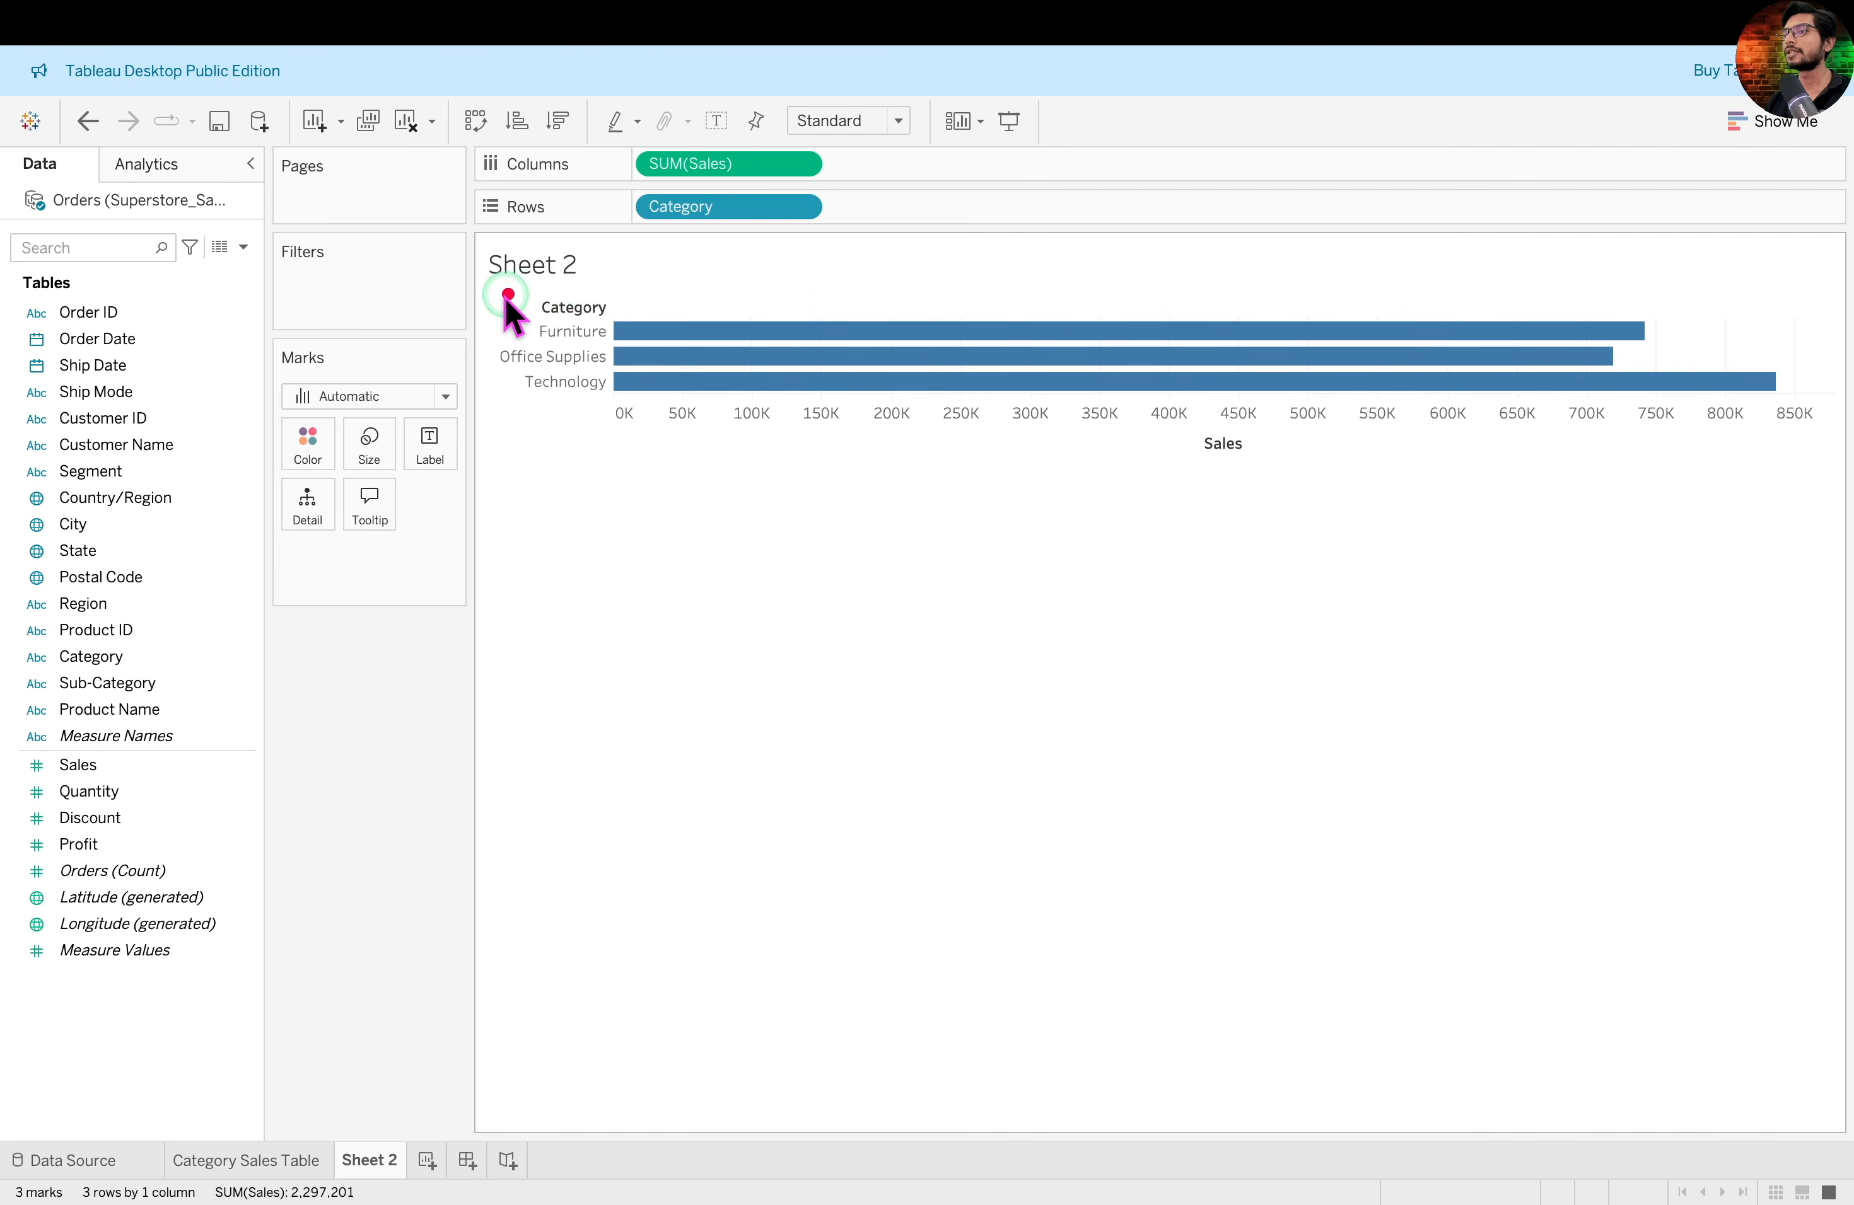
mouse_move(487, 298)
left_mouse_down()
mouse_move(1411, 431)
mouse_move(1852, 459)
left_mouse_up()
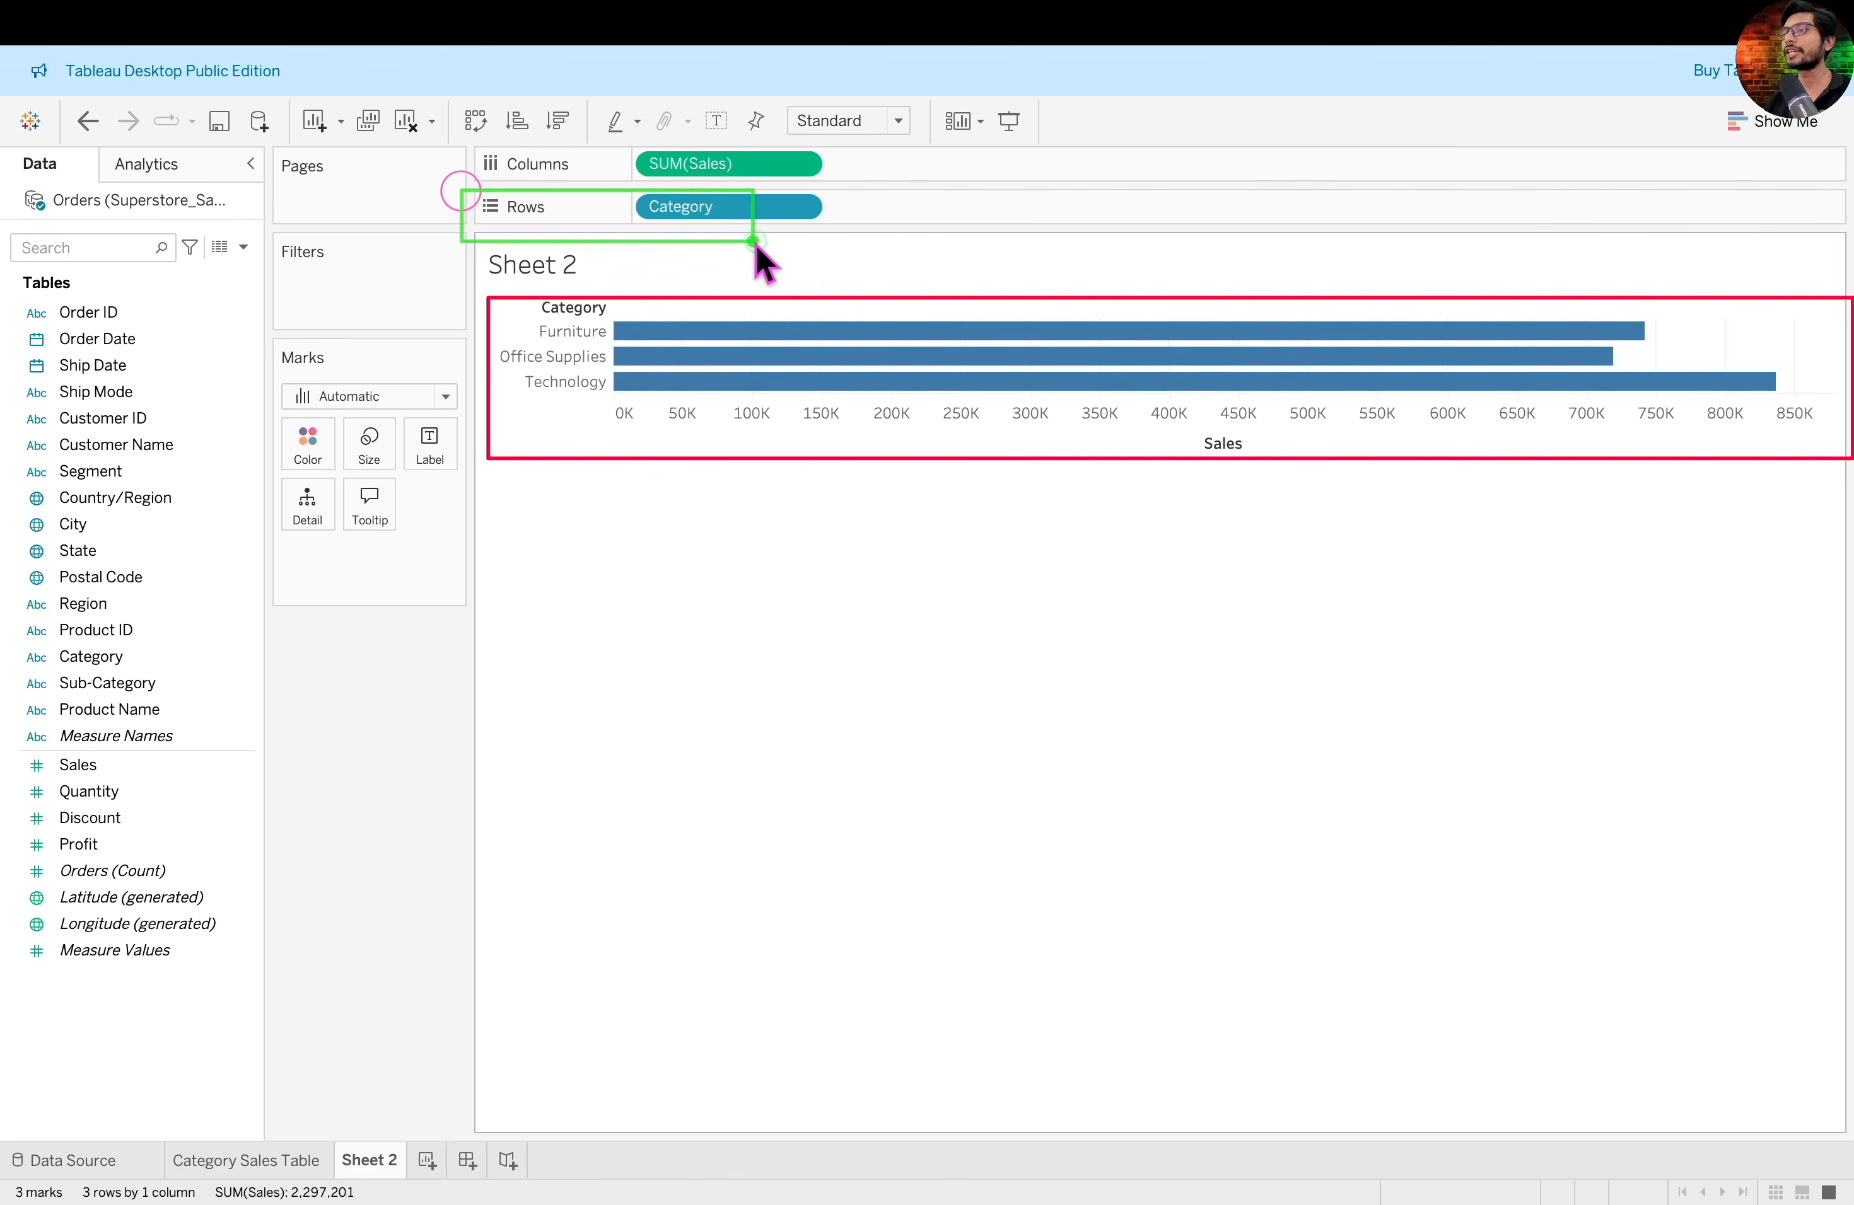
mouse_move(492, 155)
left_mouse_down()
mouse_move(740, 190)
mouse_move(836, 182)
left_mouse_up()
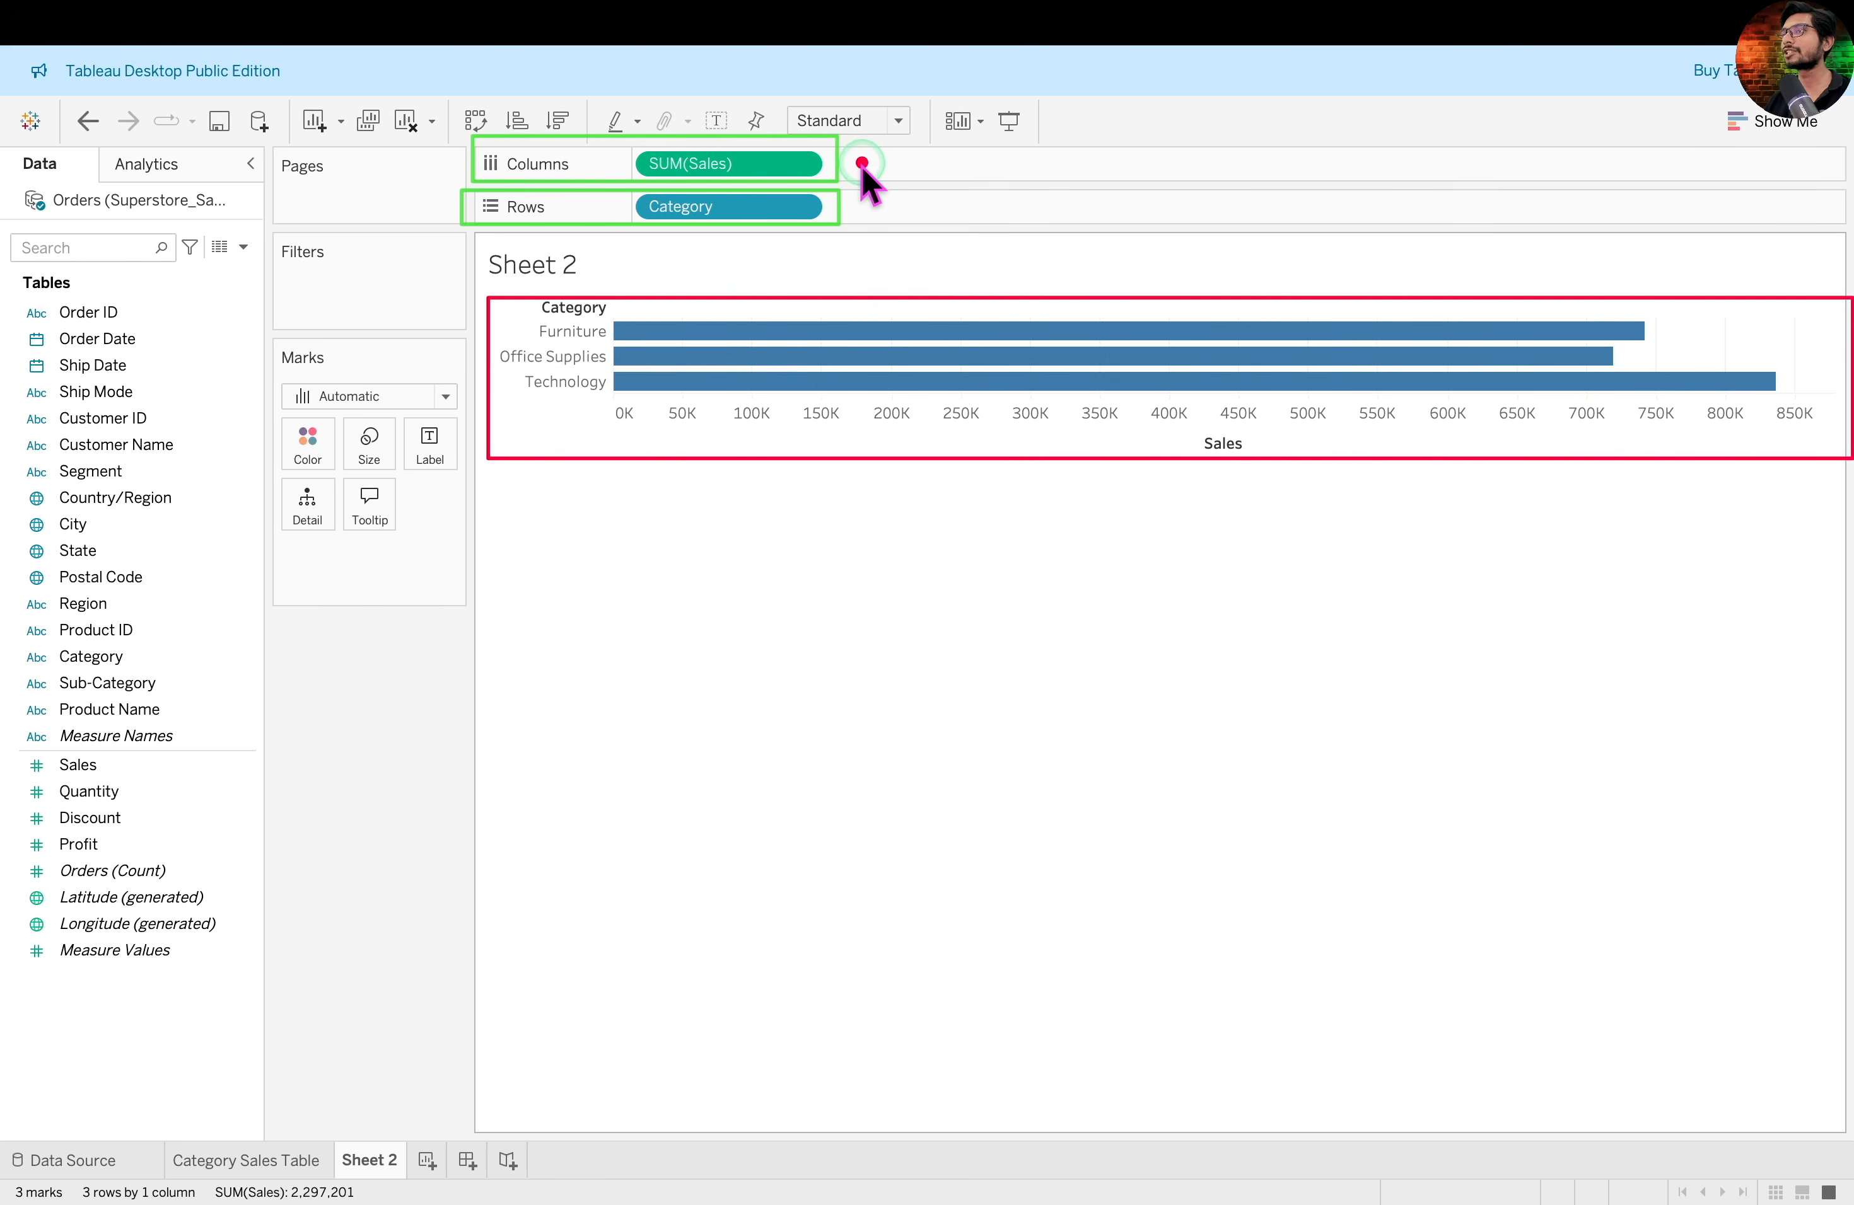
mouse_move(861, 163)
left_mouse_down()
mouse_move(892, 172)
mouse_move(899, 200)
mouse_move(872, 217)
mouse_move(880, 178)
left_mouse_up()
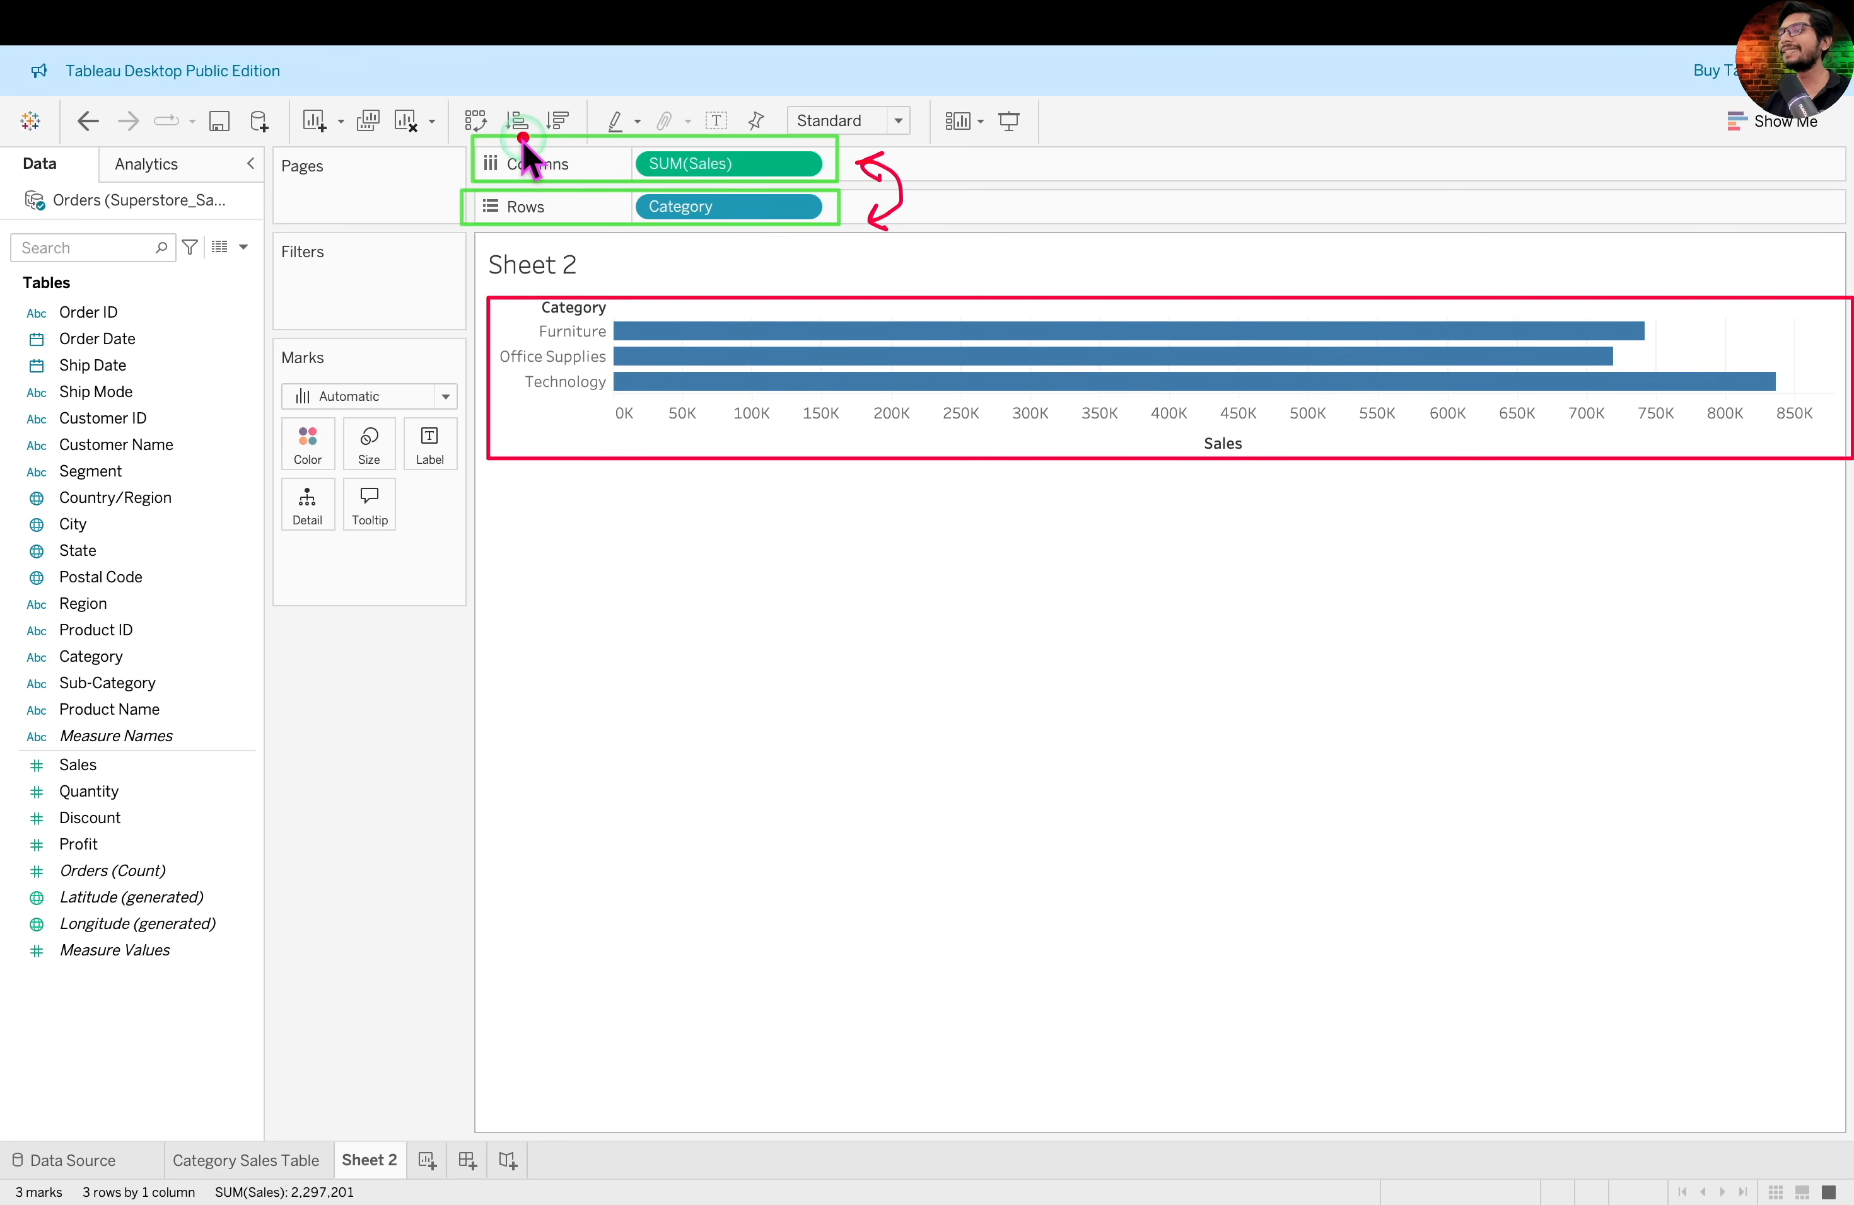
left_click_drag(453, 84, 512, 158)
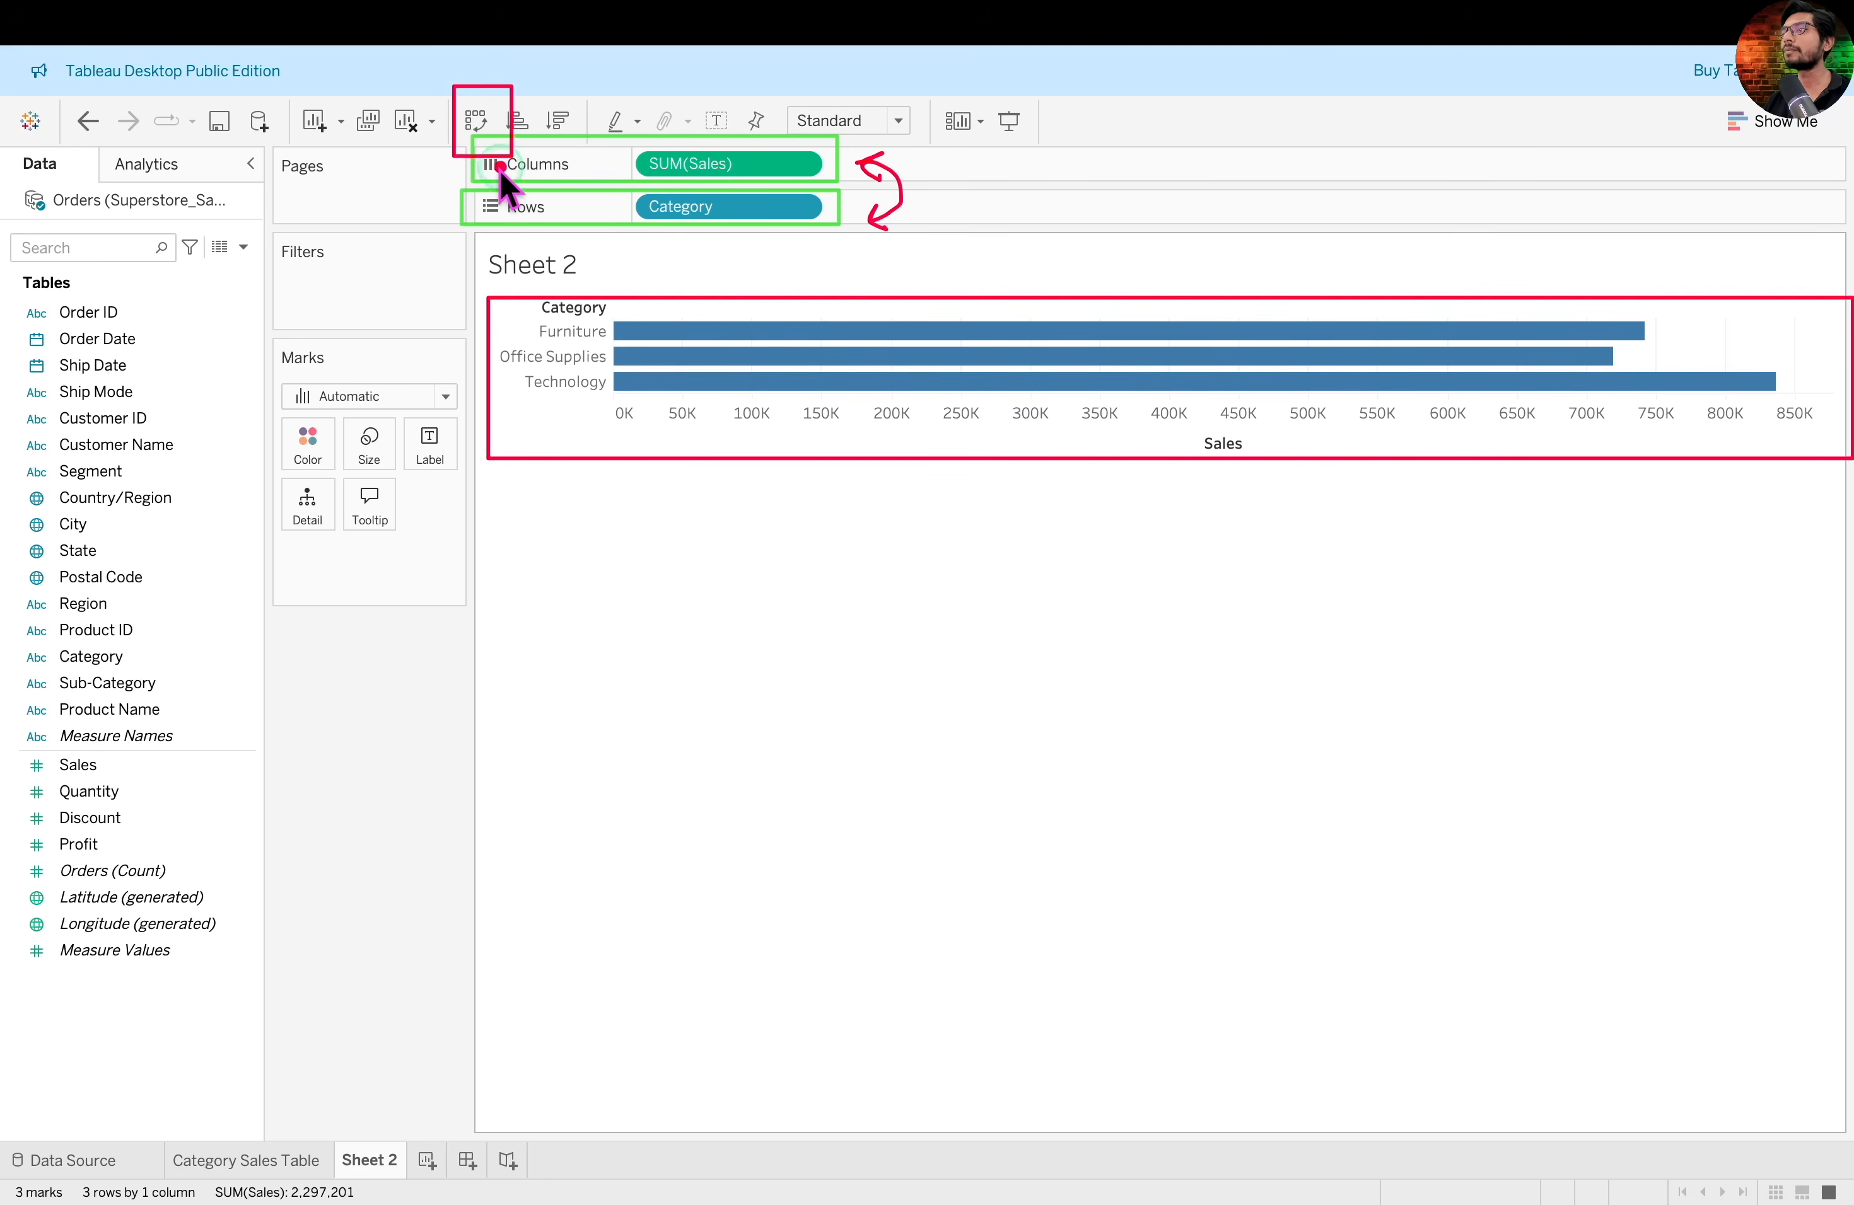
left_click_drag(356, 275, 454, 161)
key("Escape")
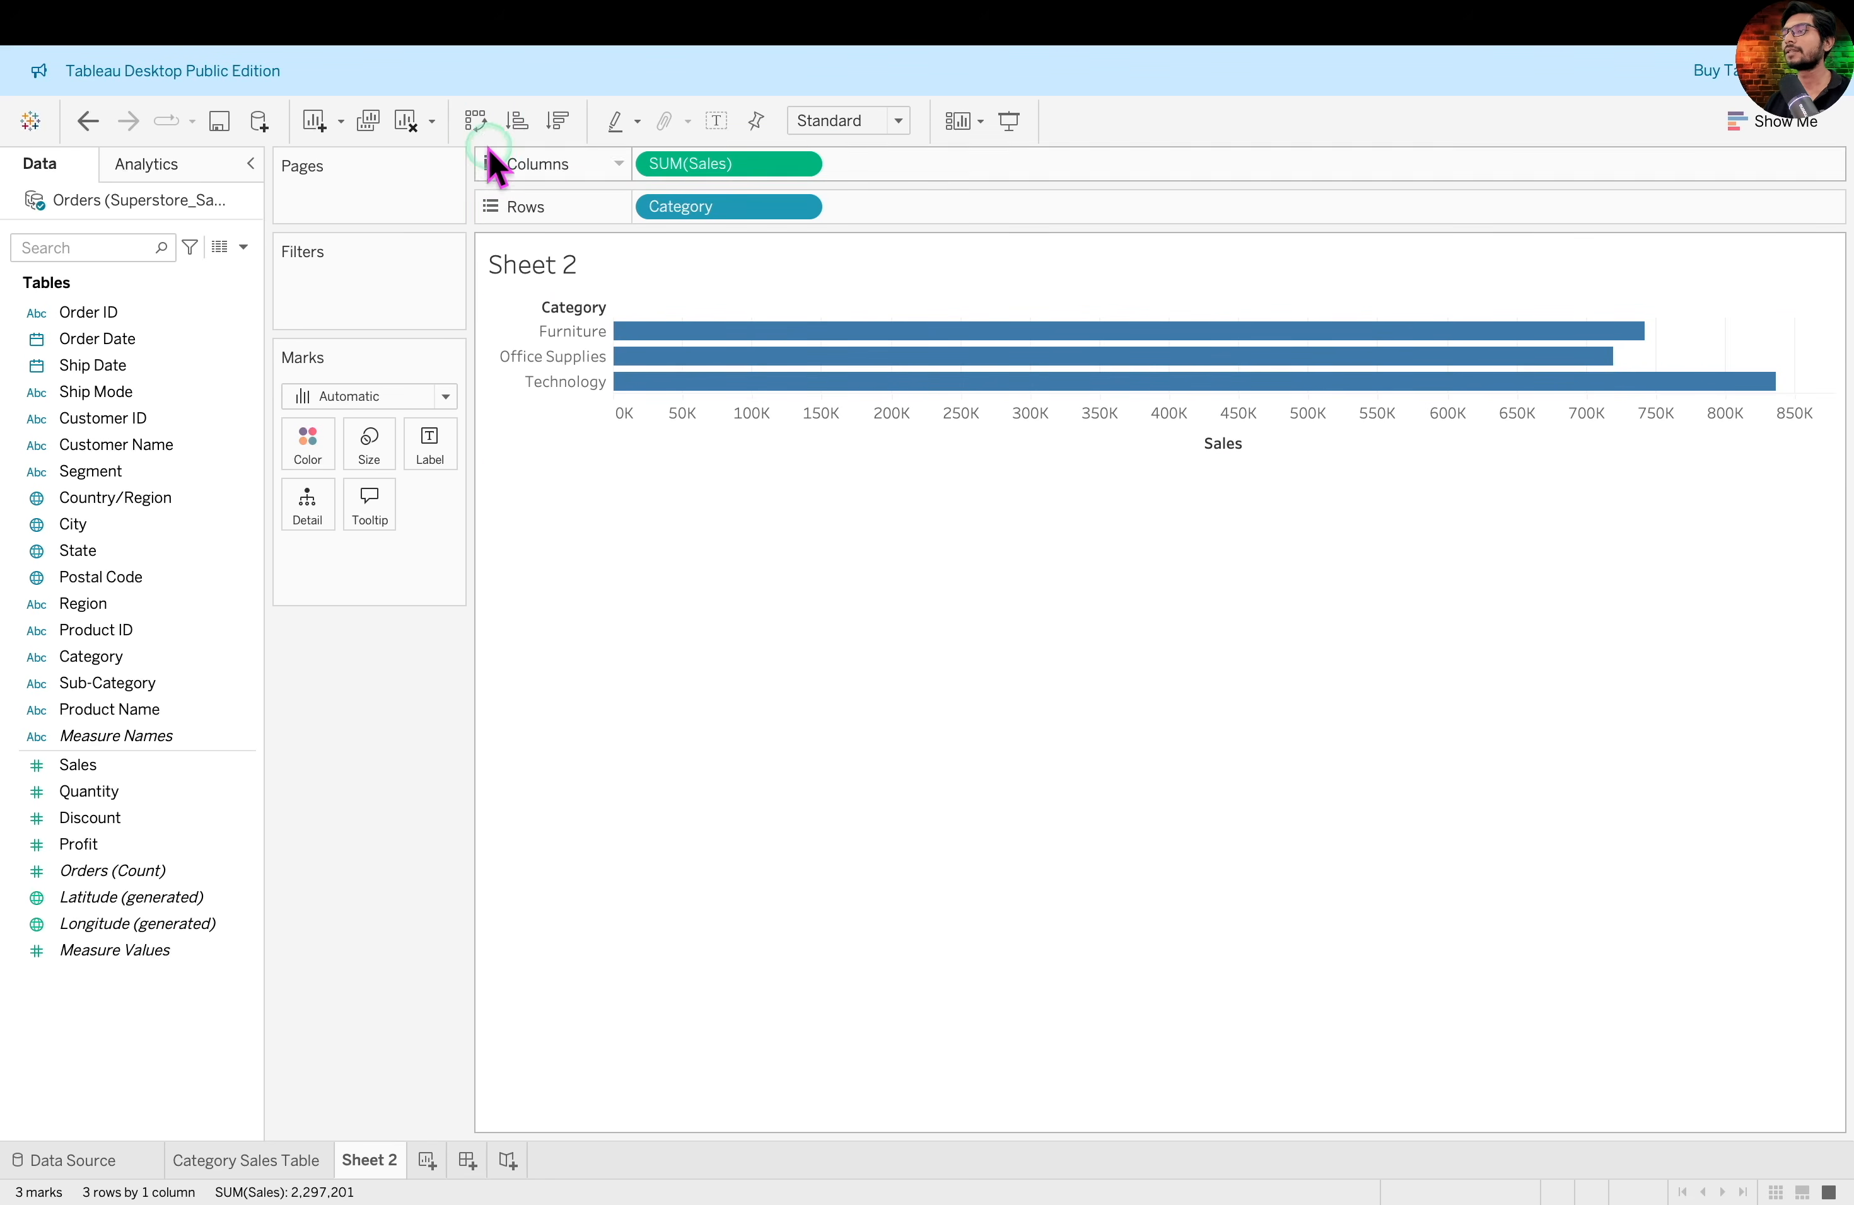
Swap the bar chart's rows and columns so that Category is in Columns and summed Sales is in Rows
left_click(477, 122)
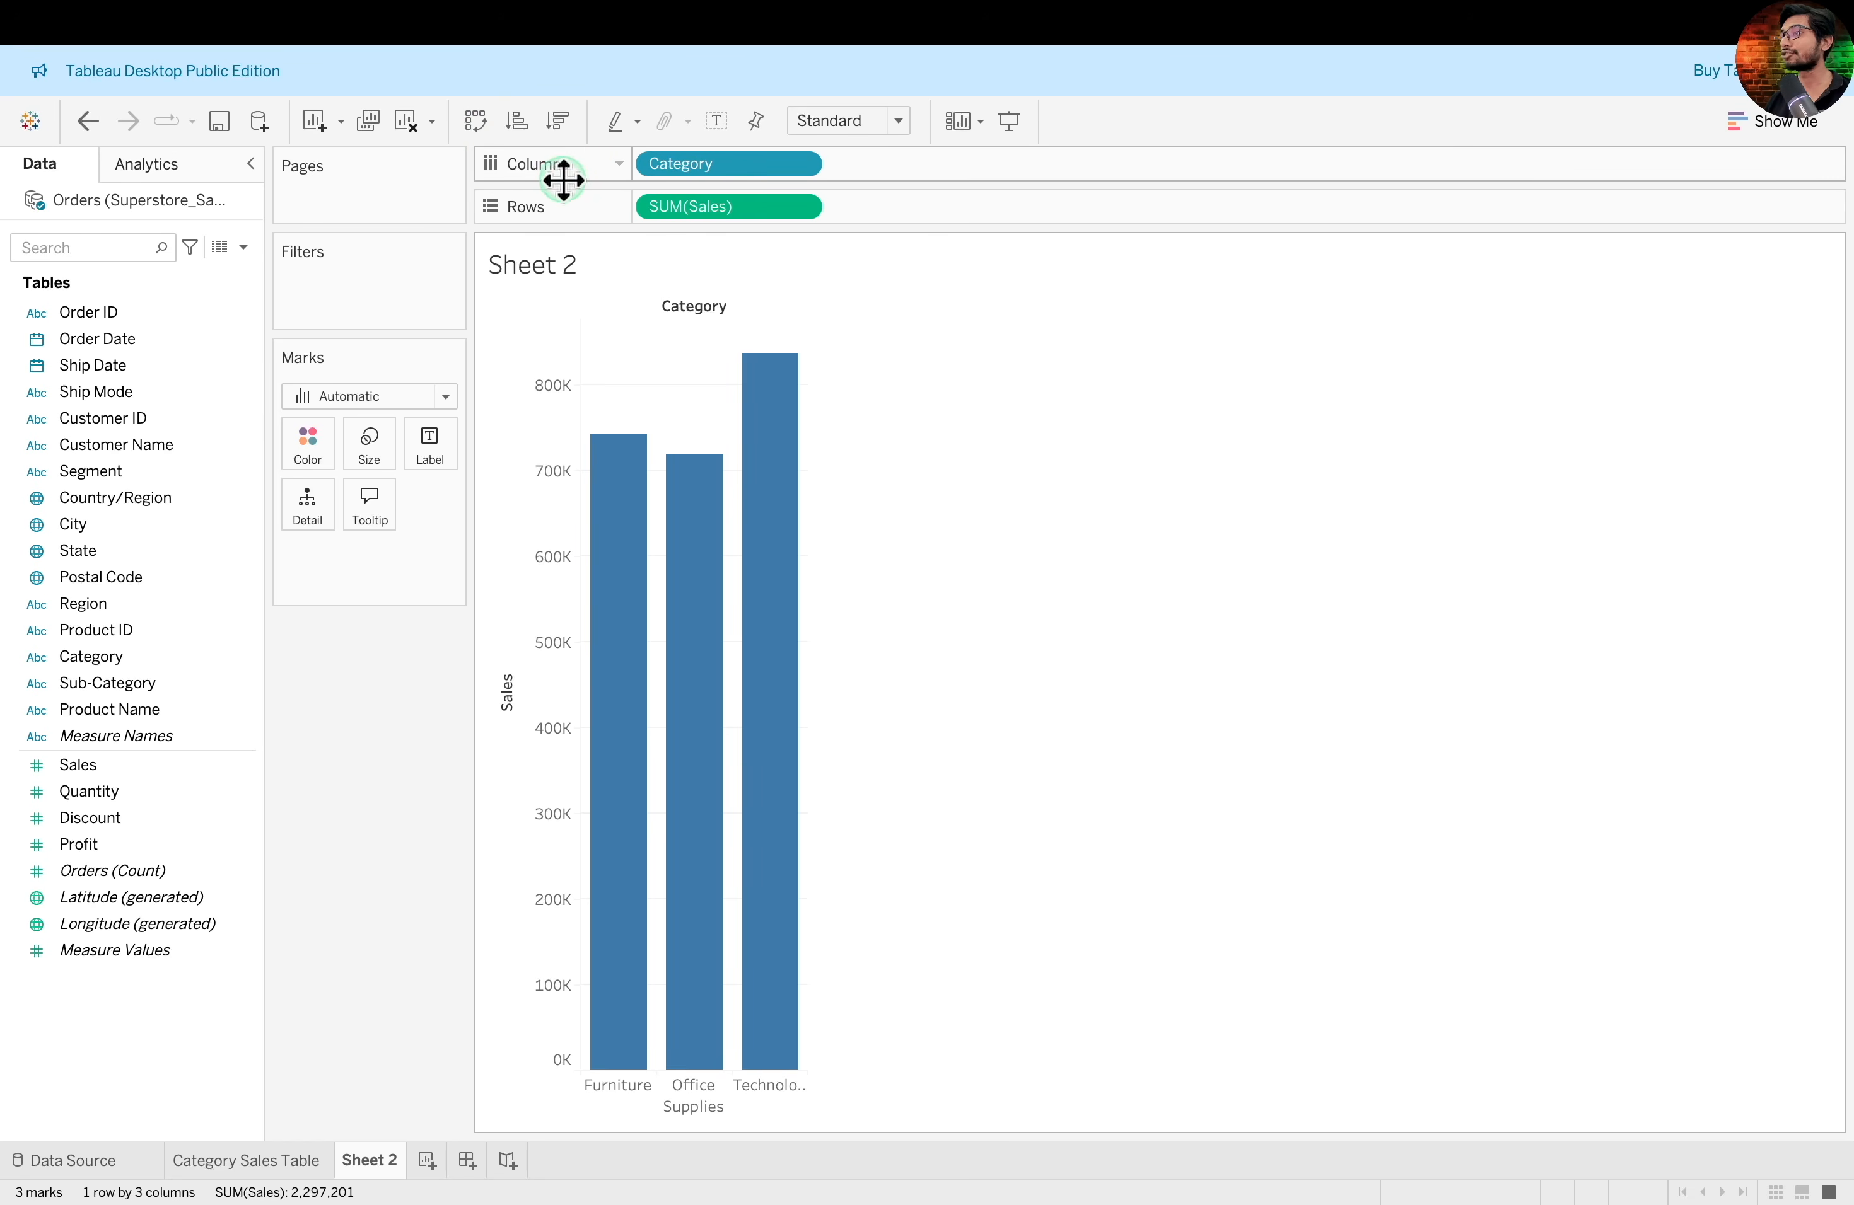
left_click_drag(475, 142, 868, 183)
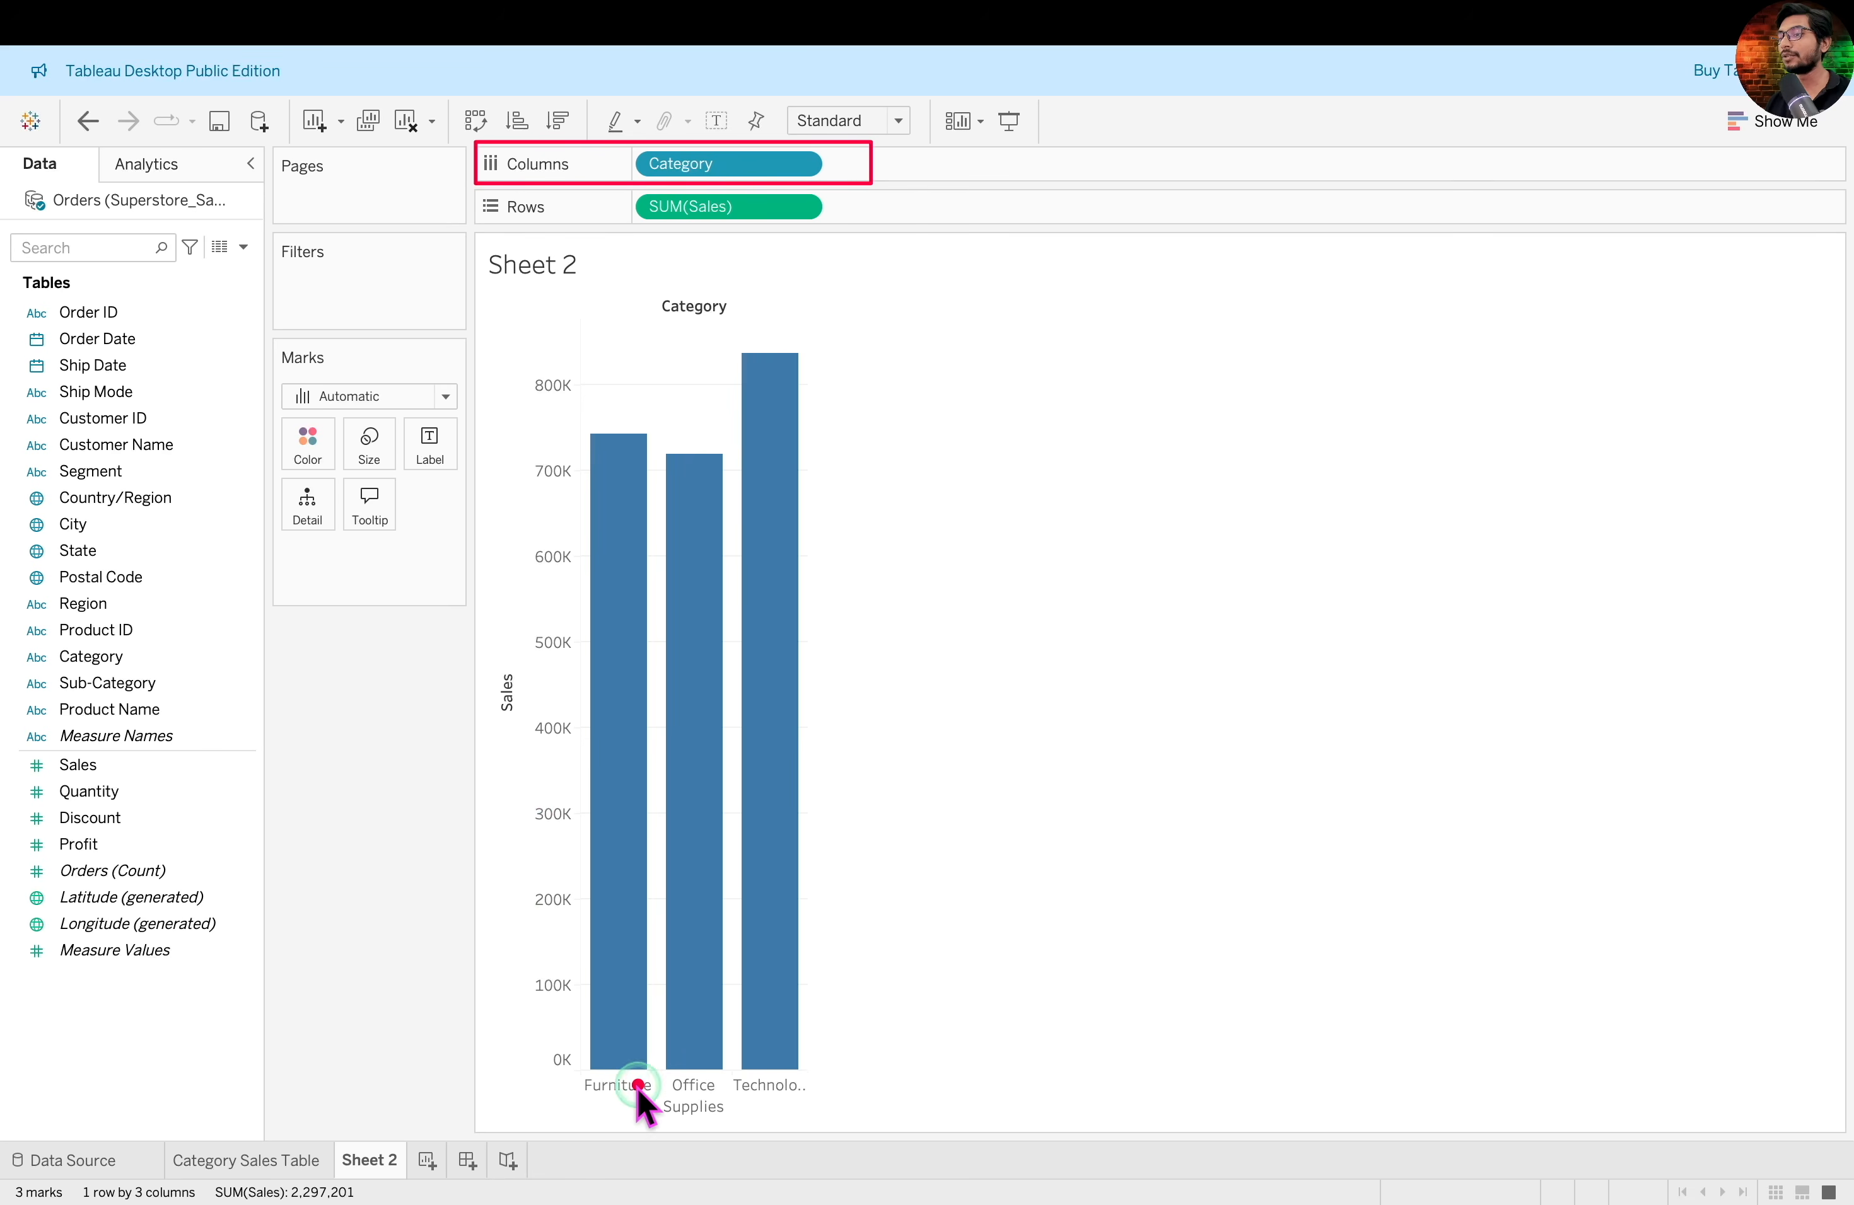
left_click_drag(579, 1066, 868, 1127)
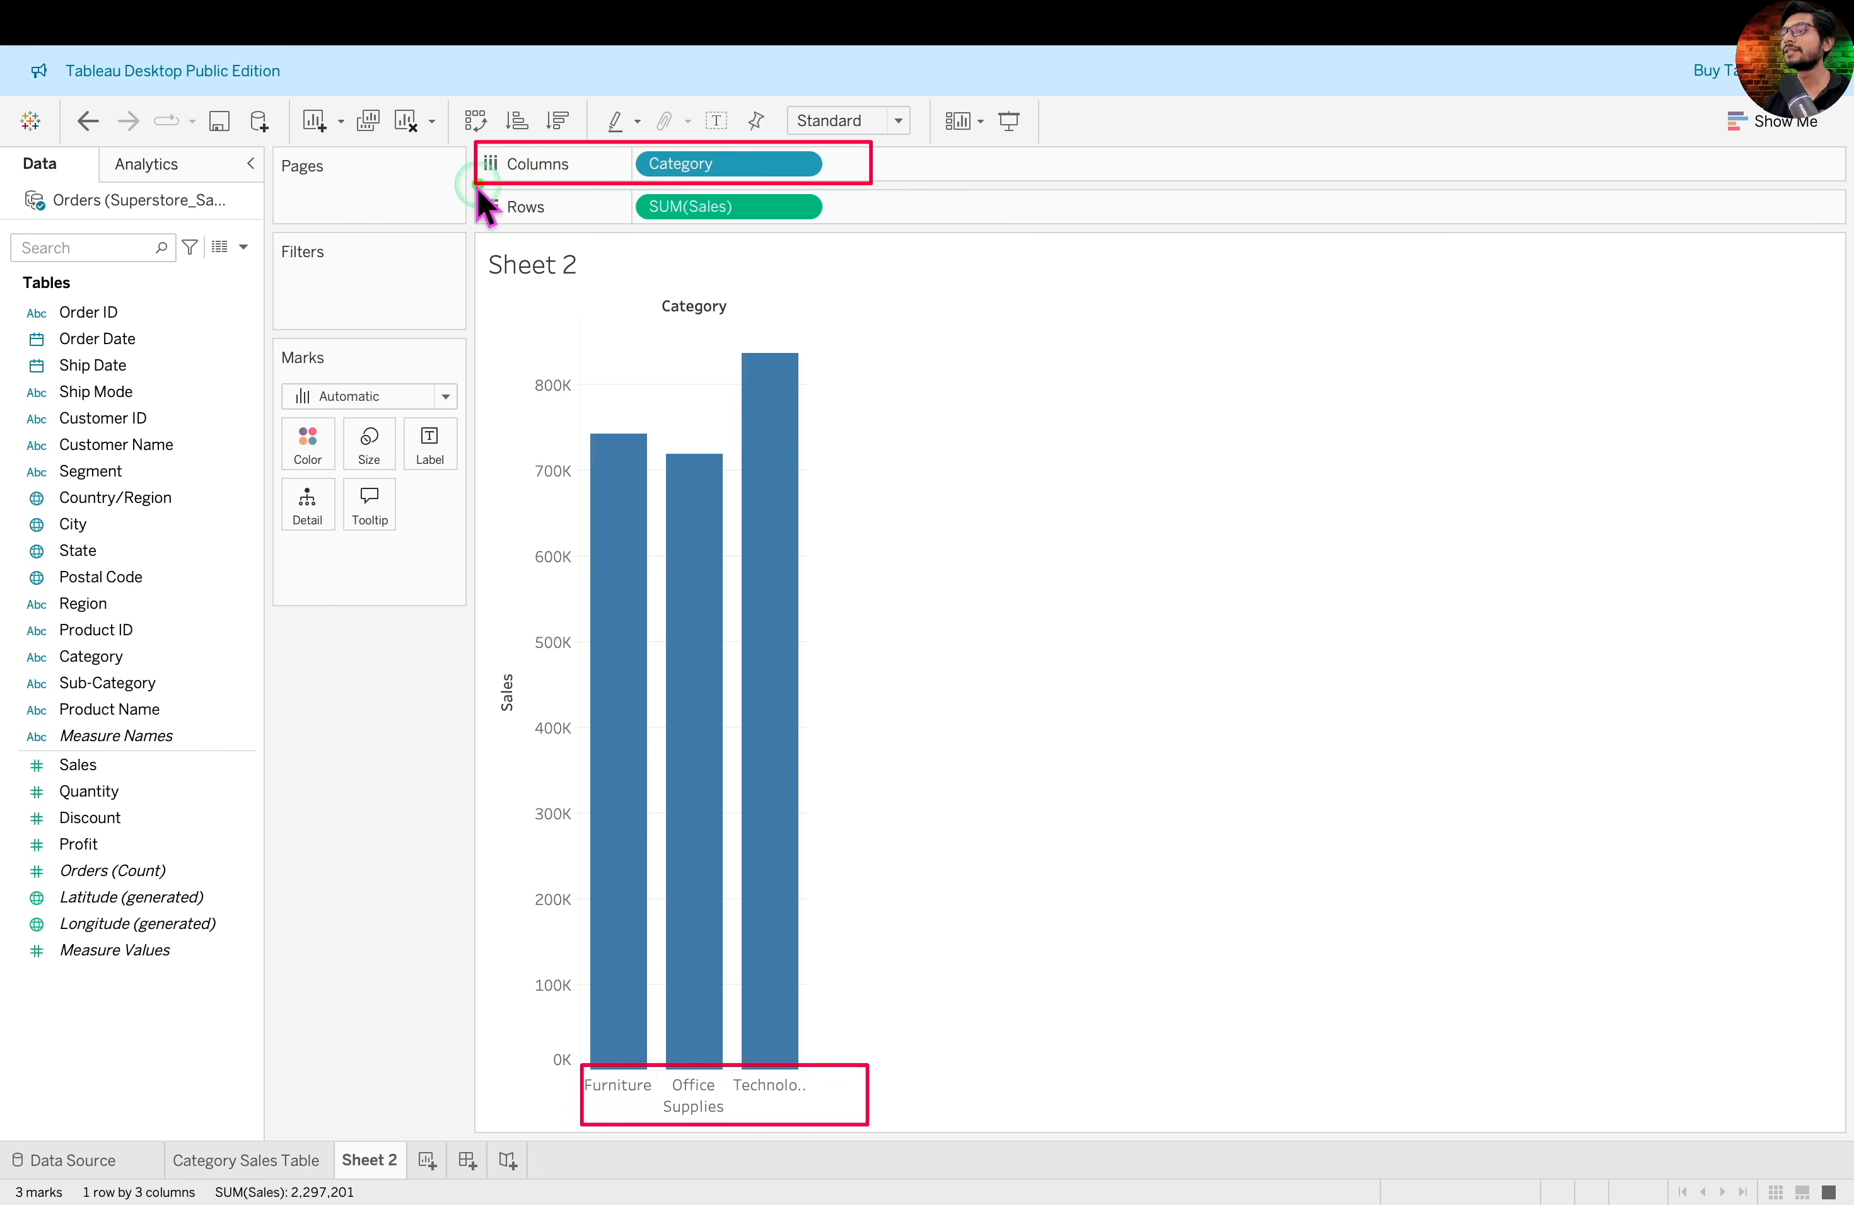
mouse_move(466, 182)
left_mouse_down()
mouse_move(674, 248)
mouse_move(827, 256)
mouse_move(822, 239)
left_mouse_up()
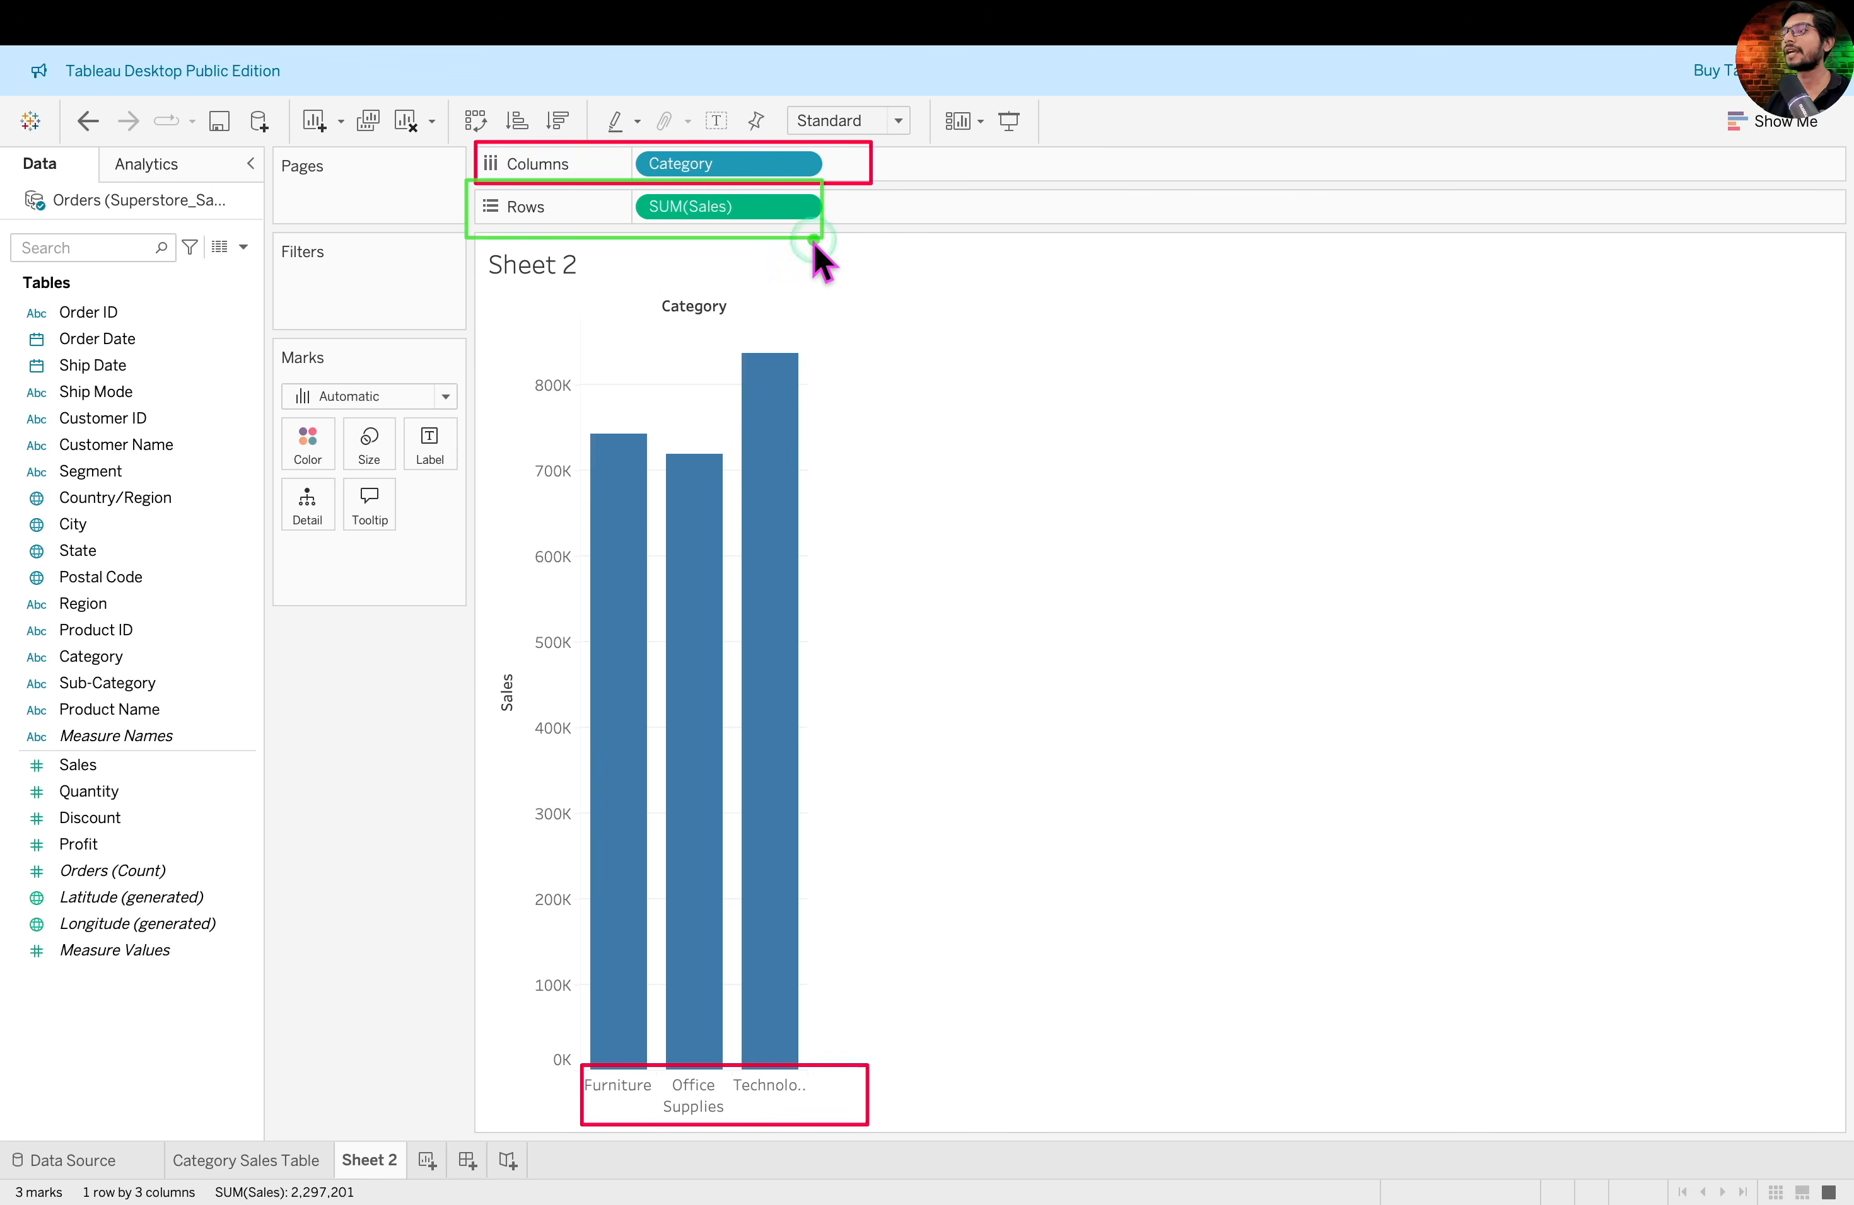
left_click_drag(483, 636, 534, 759)
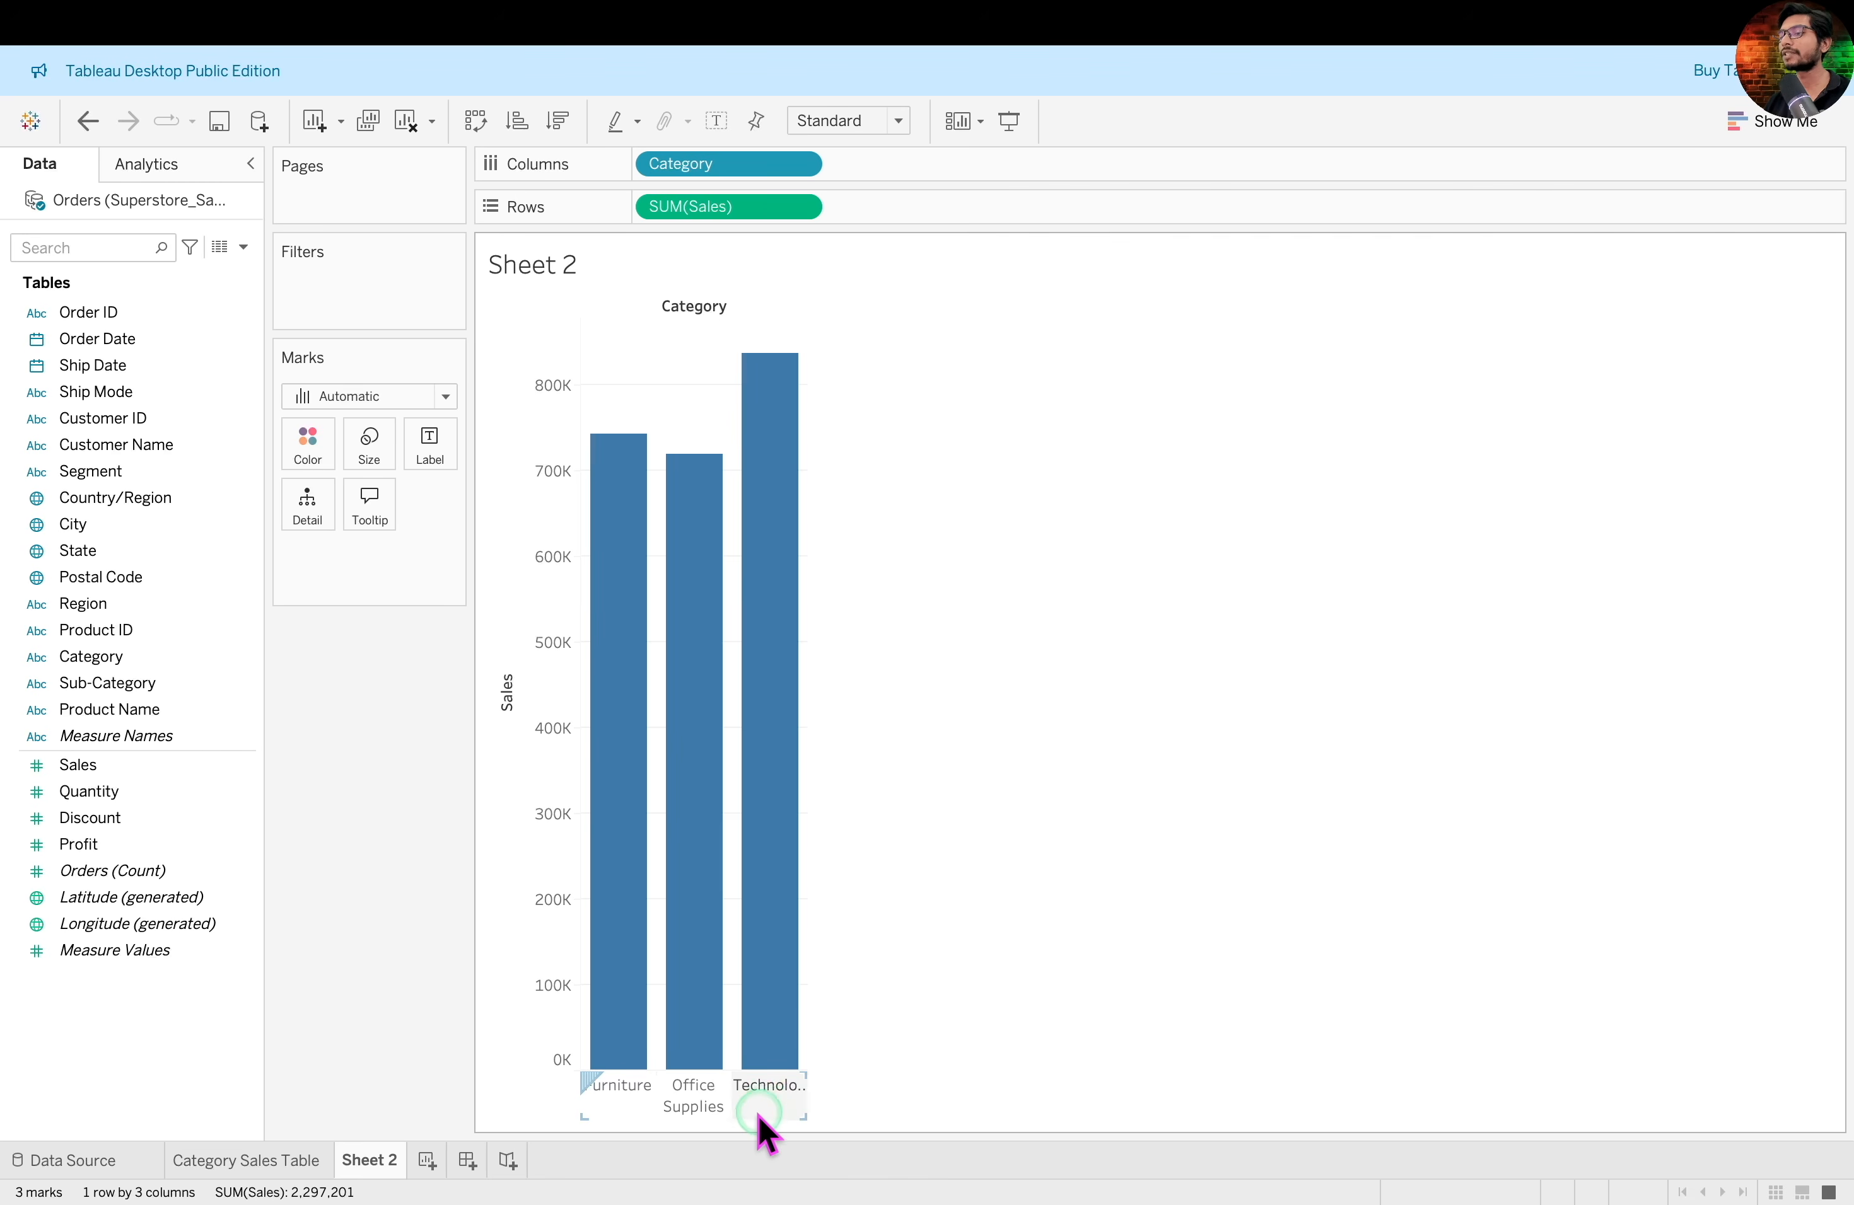
Resize the vertical bar chart, making it shorter and wider so the category labels fit on one line
left_click_drag(735, 1119, 775, 708)
left_click(809, 580)
left_click_drag(807, 579, 931, 594)
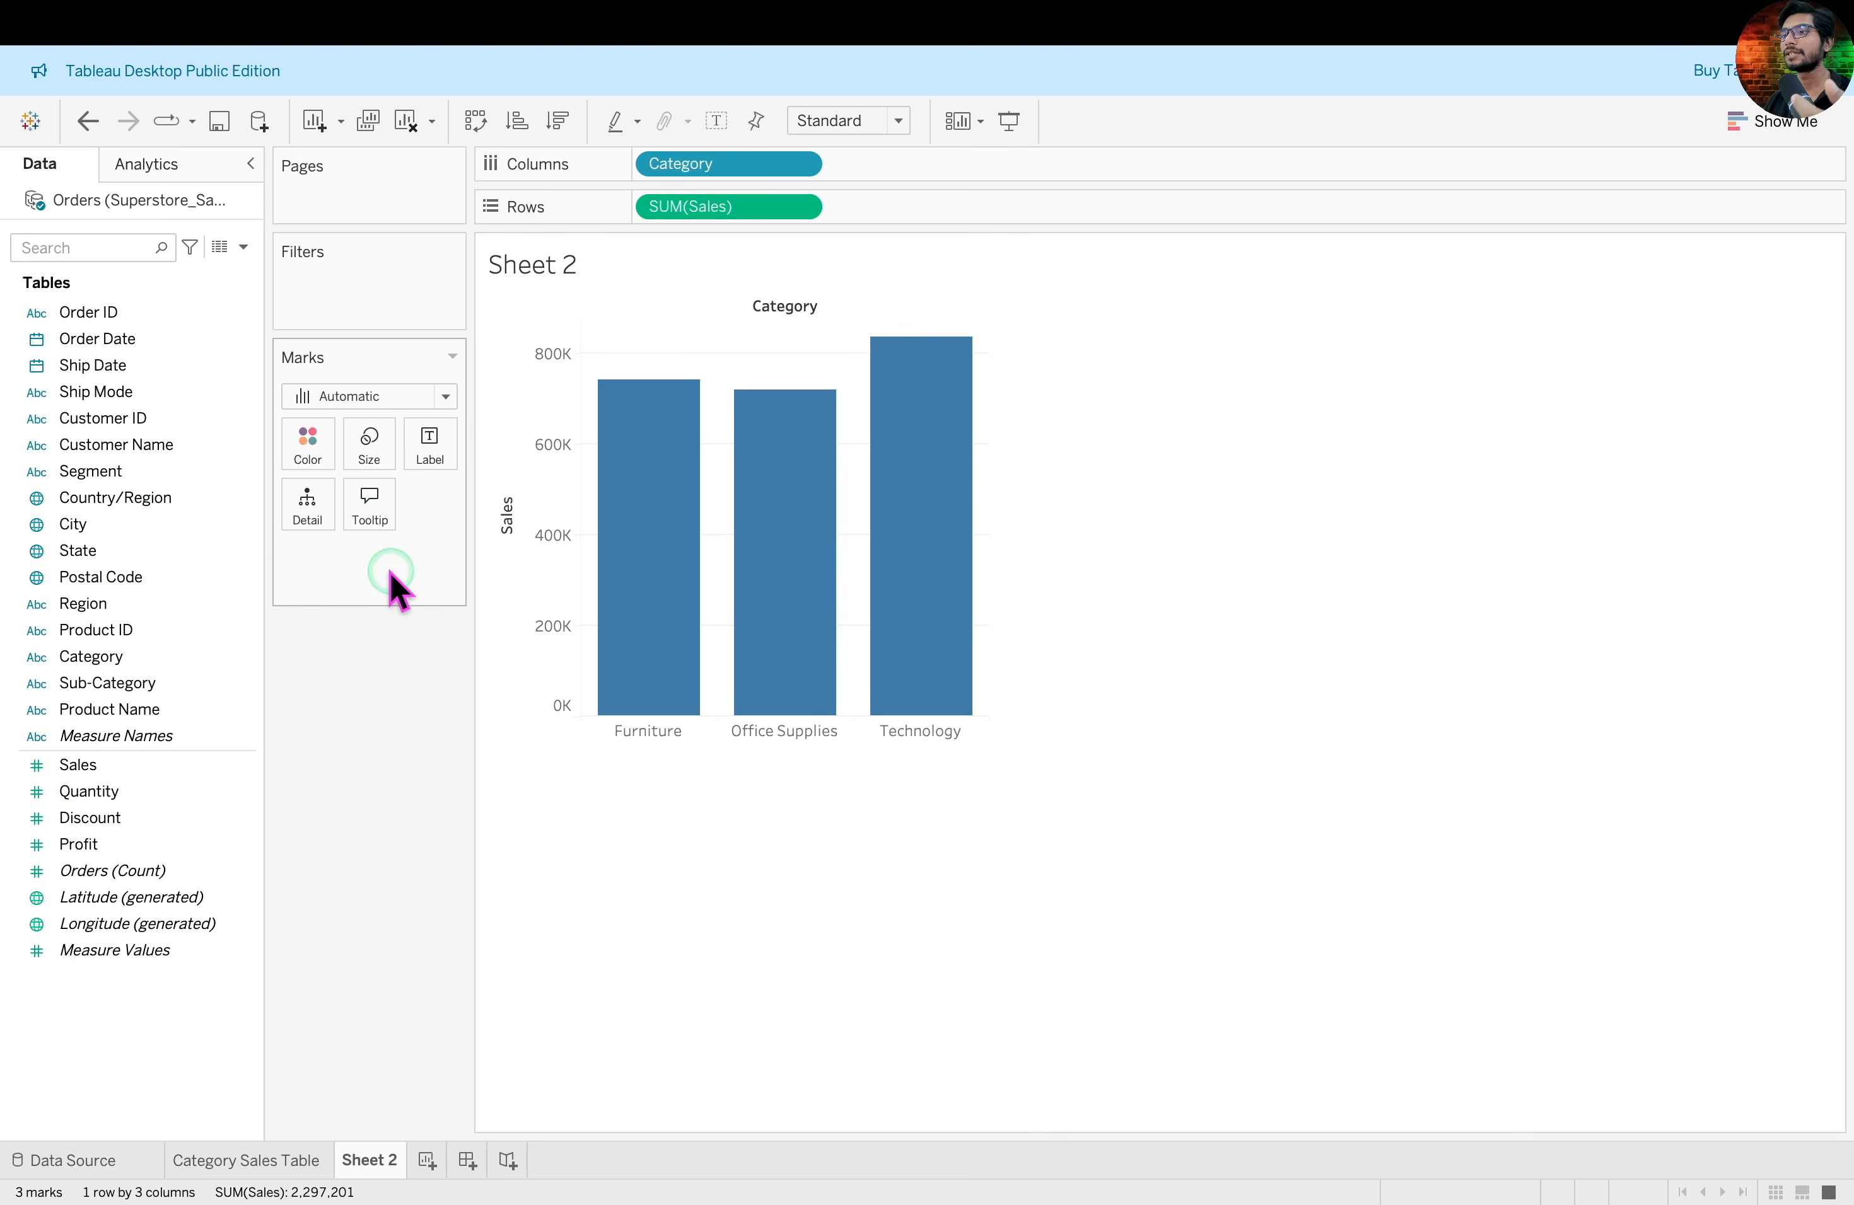
Color the bars by Category
left_click_drag(121, 661, 313, 463)
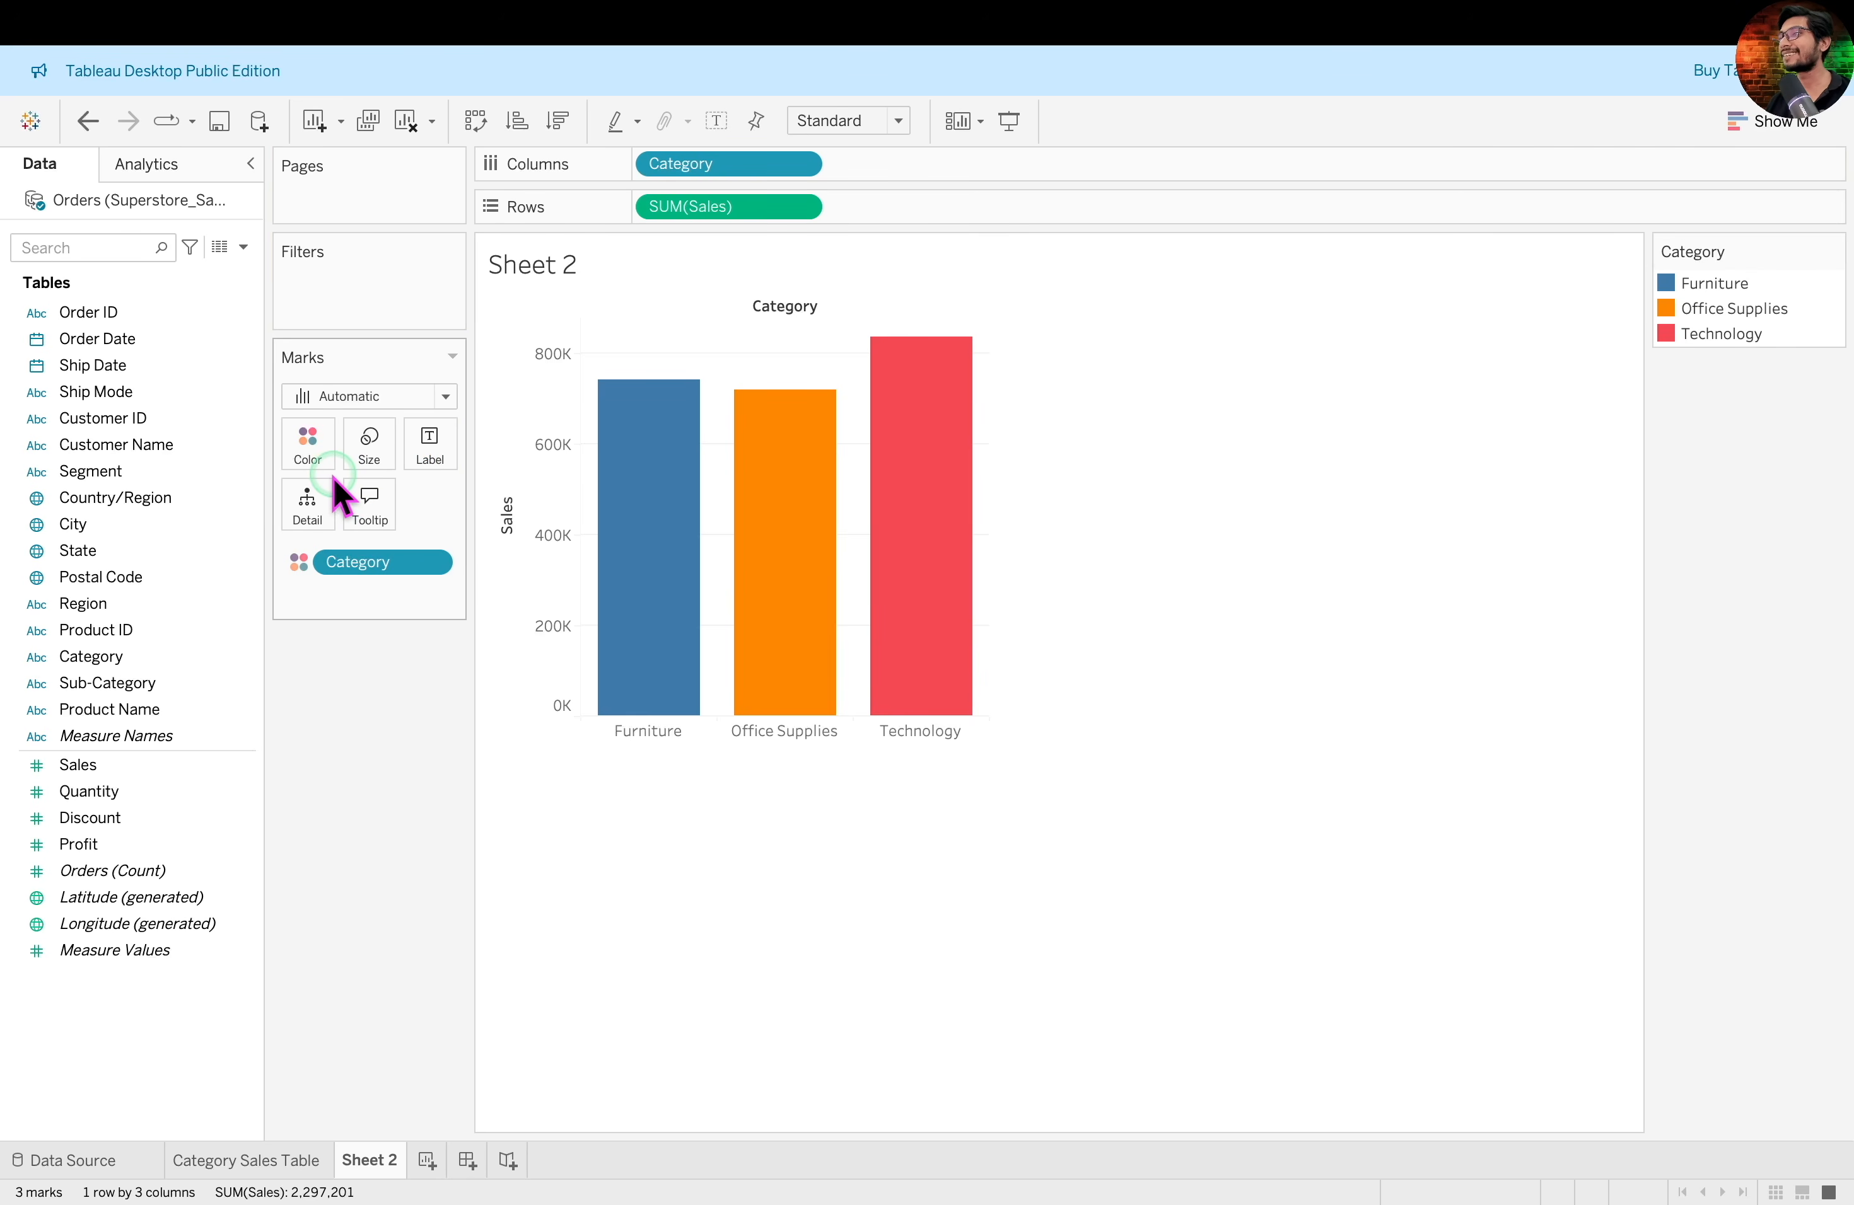
key("ctrl+a")
mouse_move(1598, 214)
left_mouse_down()
mouse_move(1730, 292)
mouse_move(1846, 469)
mouse_move(1828, 468)
left_mouse_up()
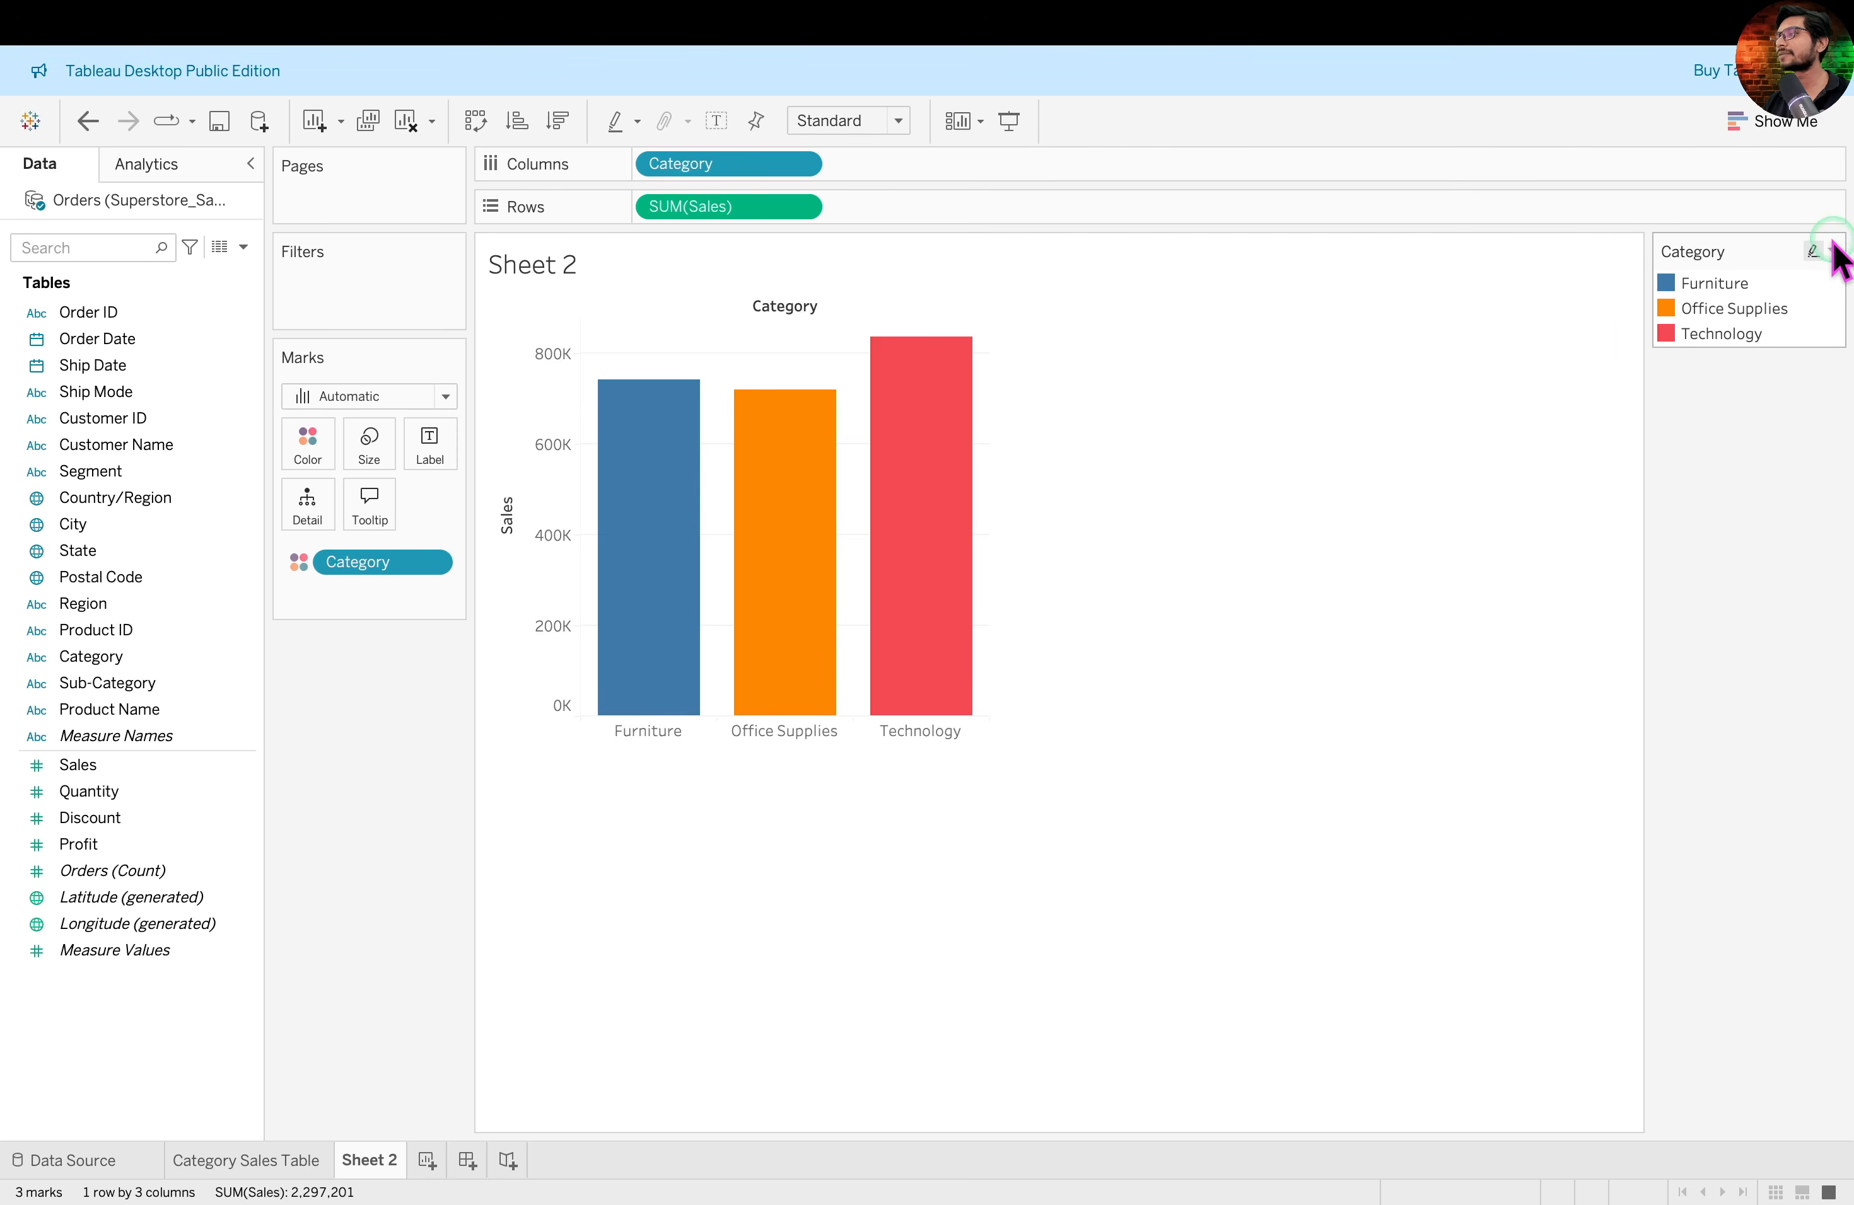
Change the Technology category's color to green in the Category legend's color settings
left_click(1832, 253)
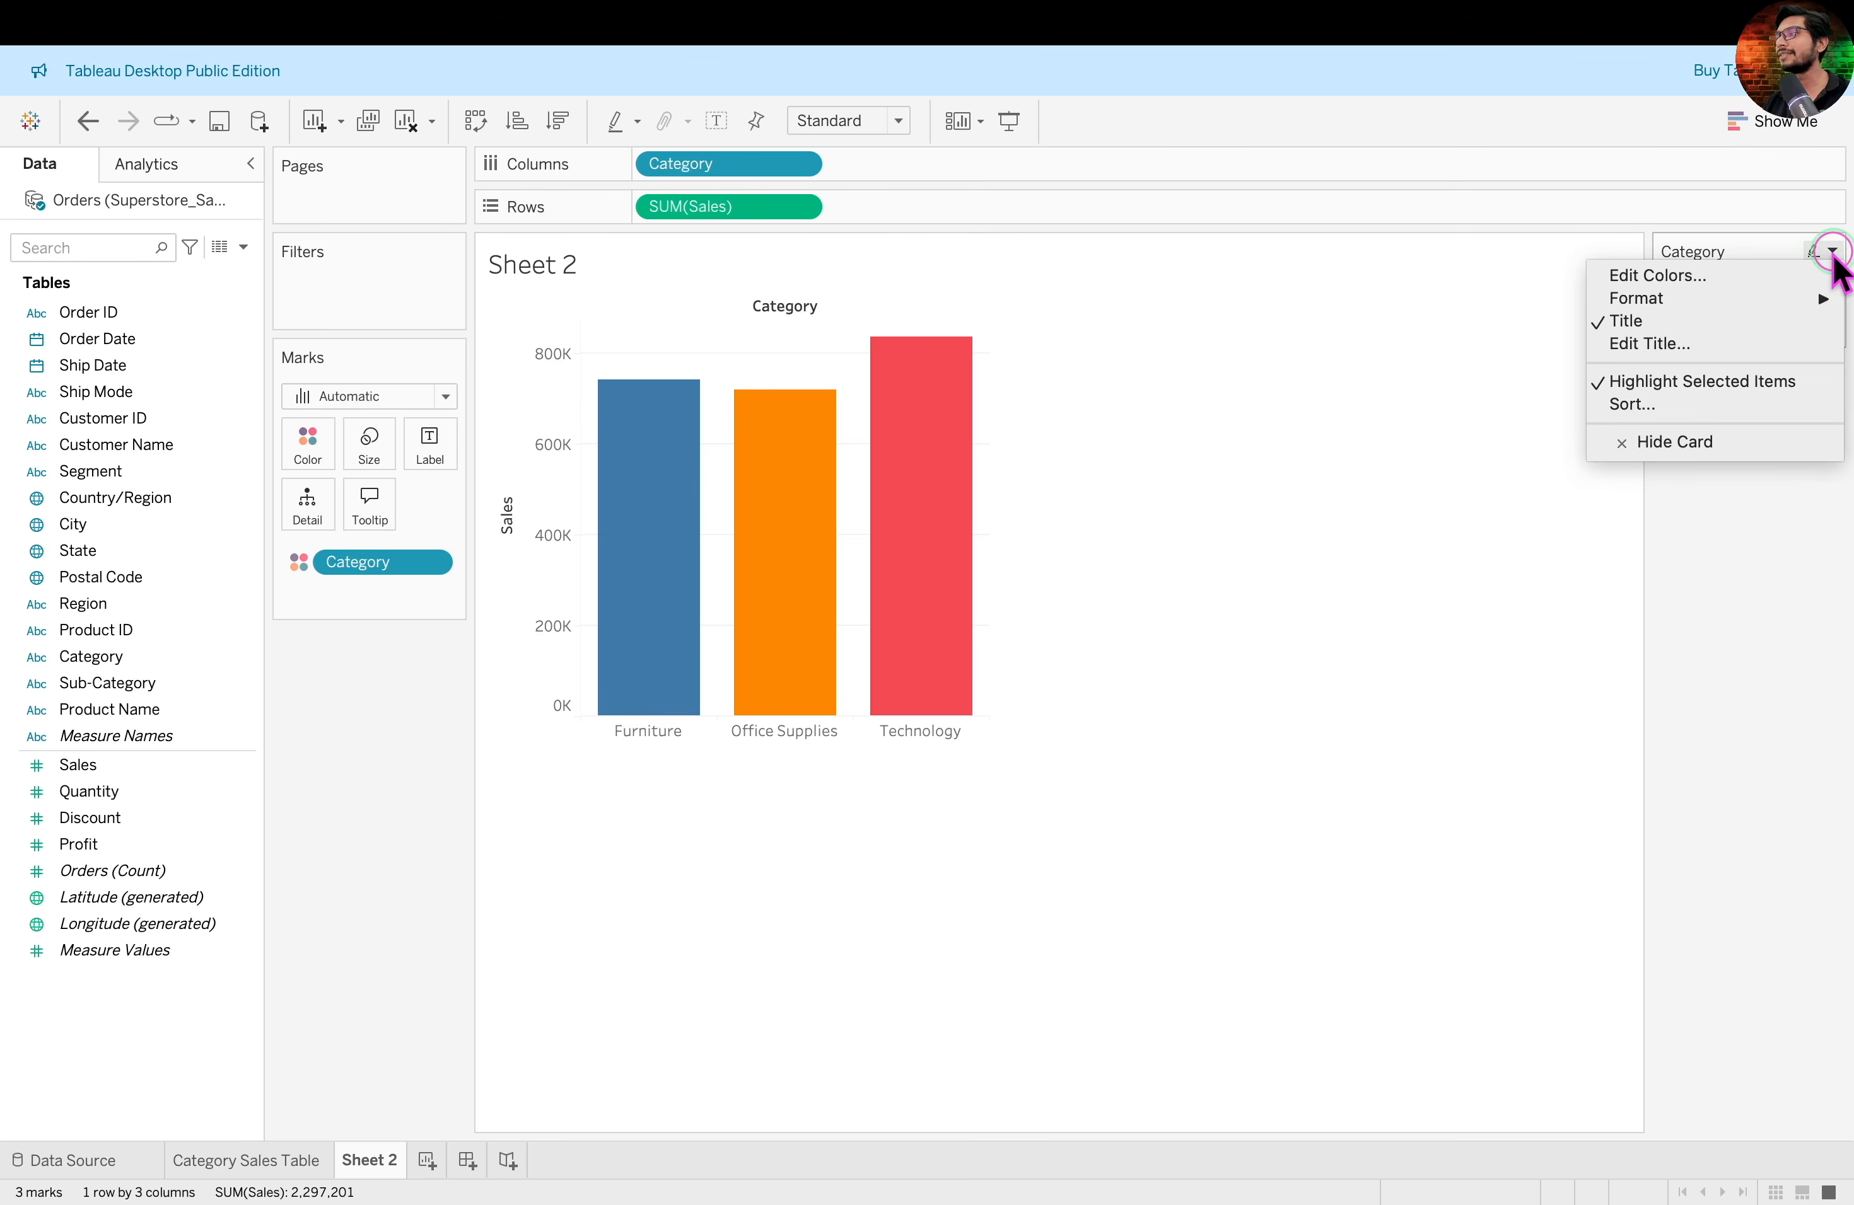
left_click(1778, 275)
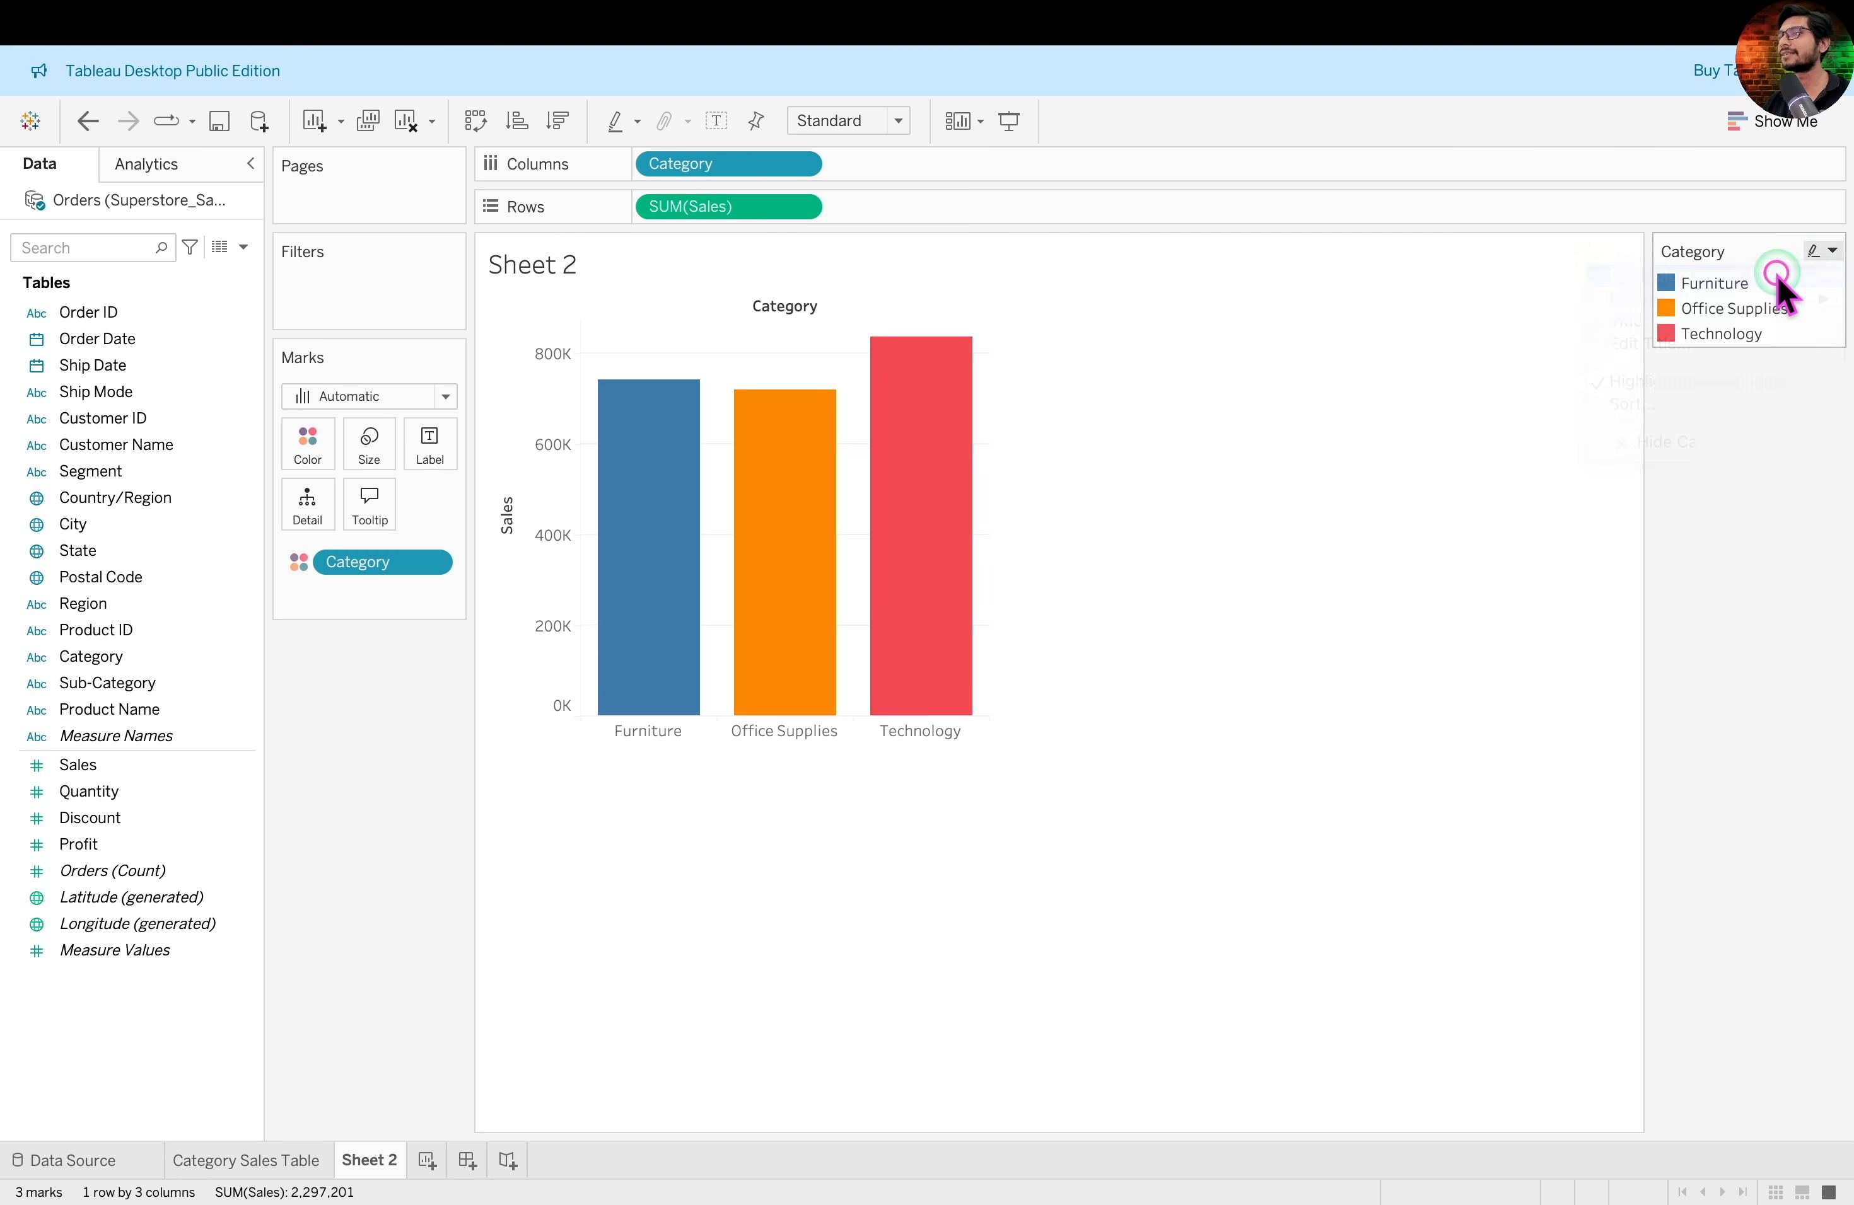
left_click(1242, 427)
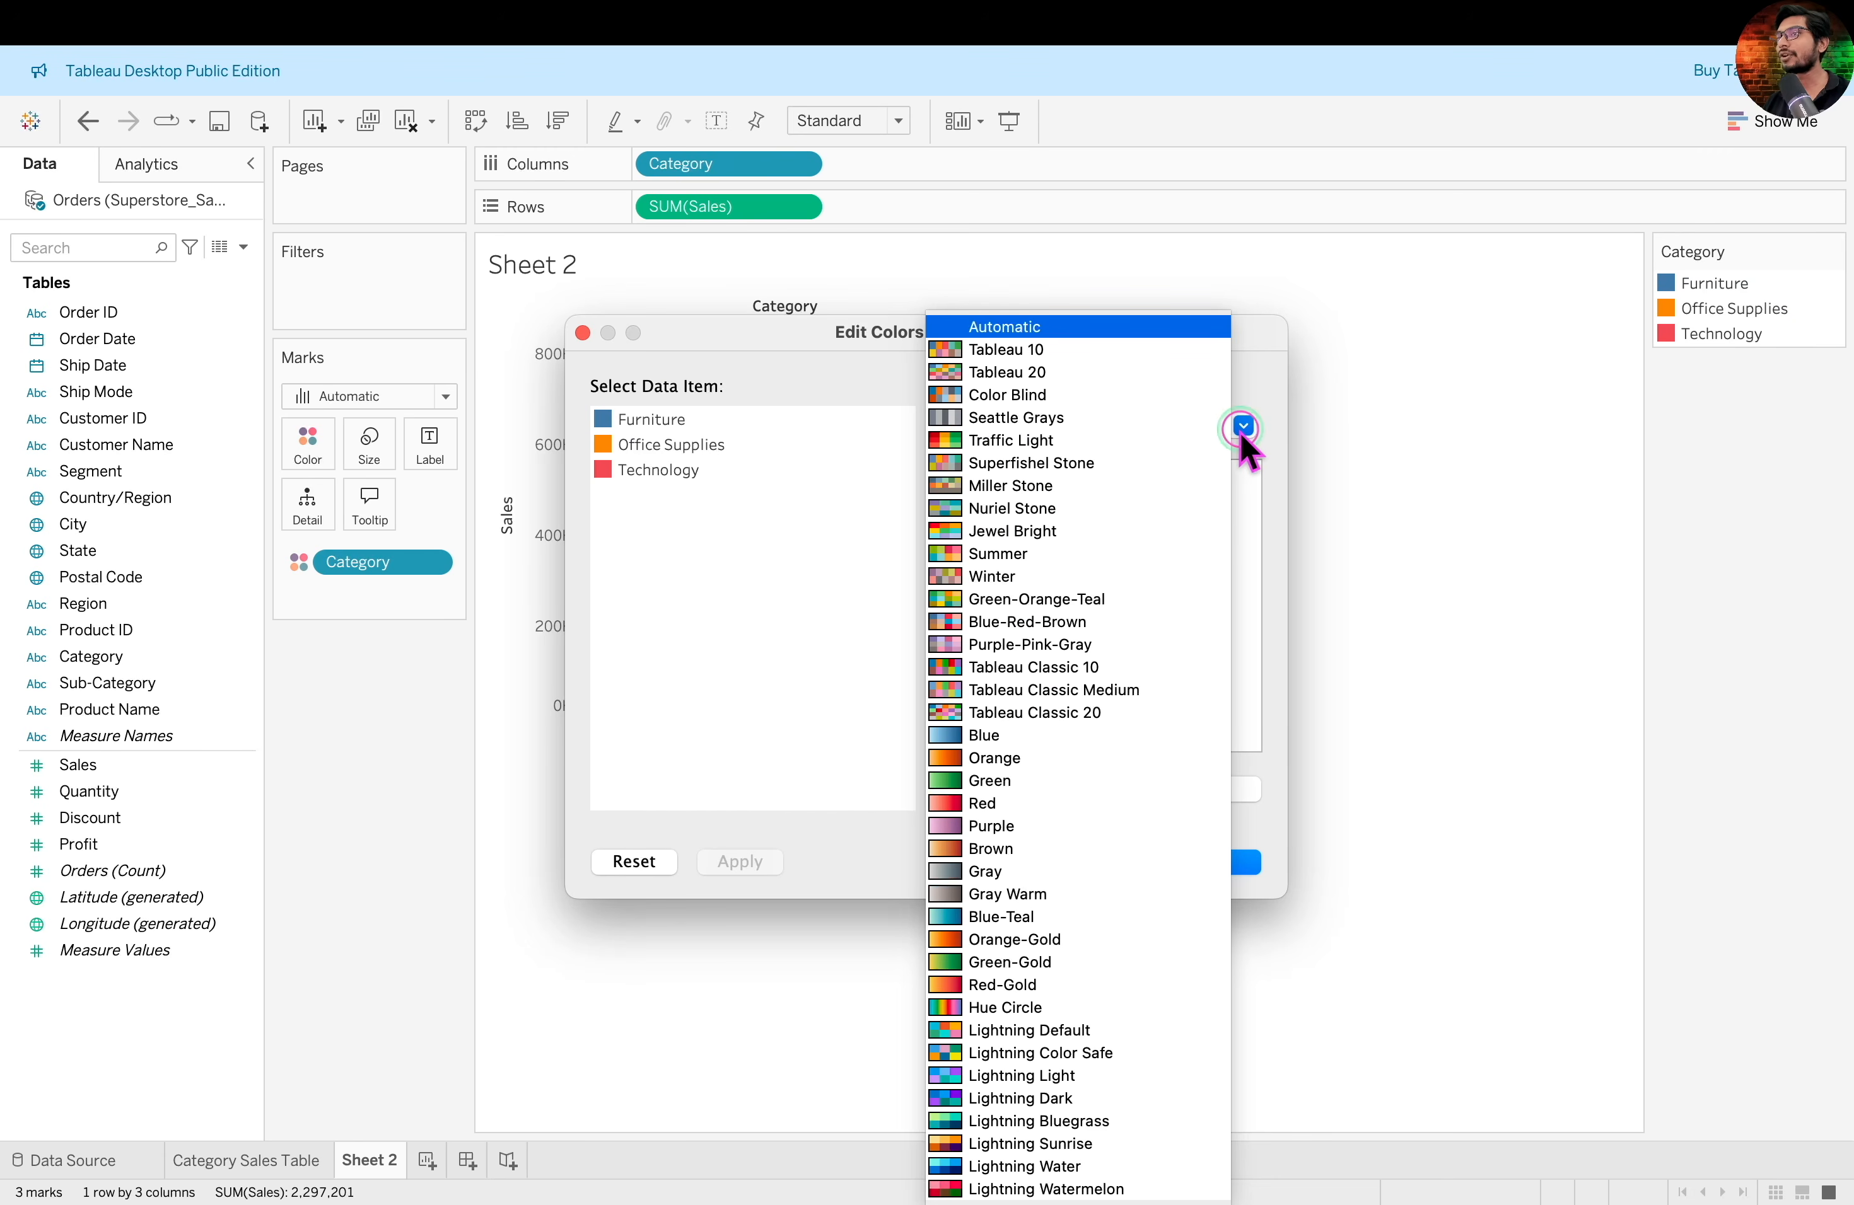
left_click(1245, 428)
left_click(678, 470)
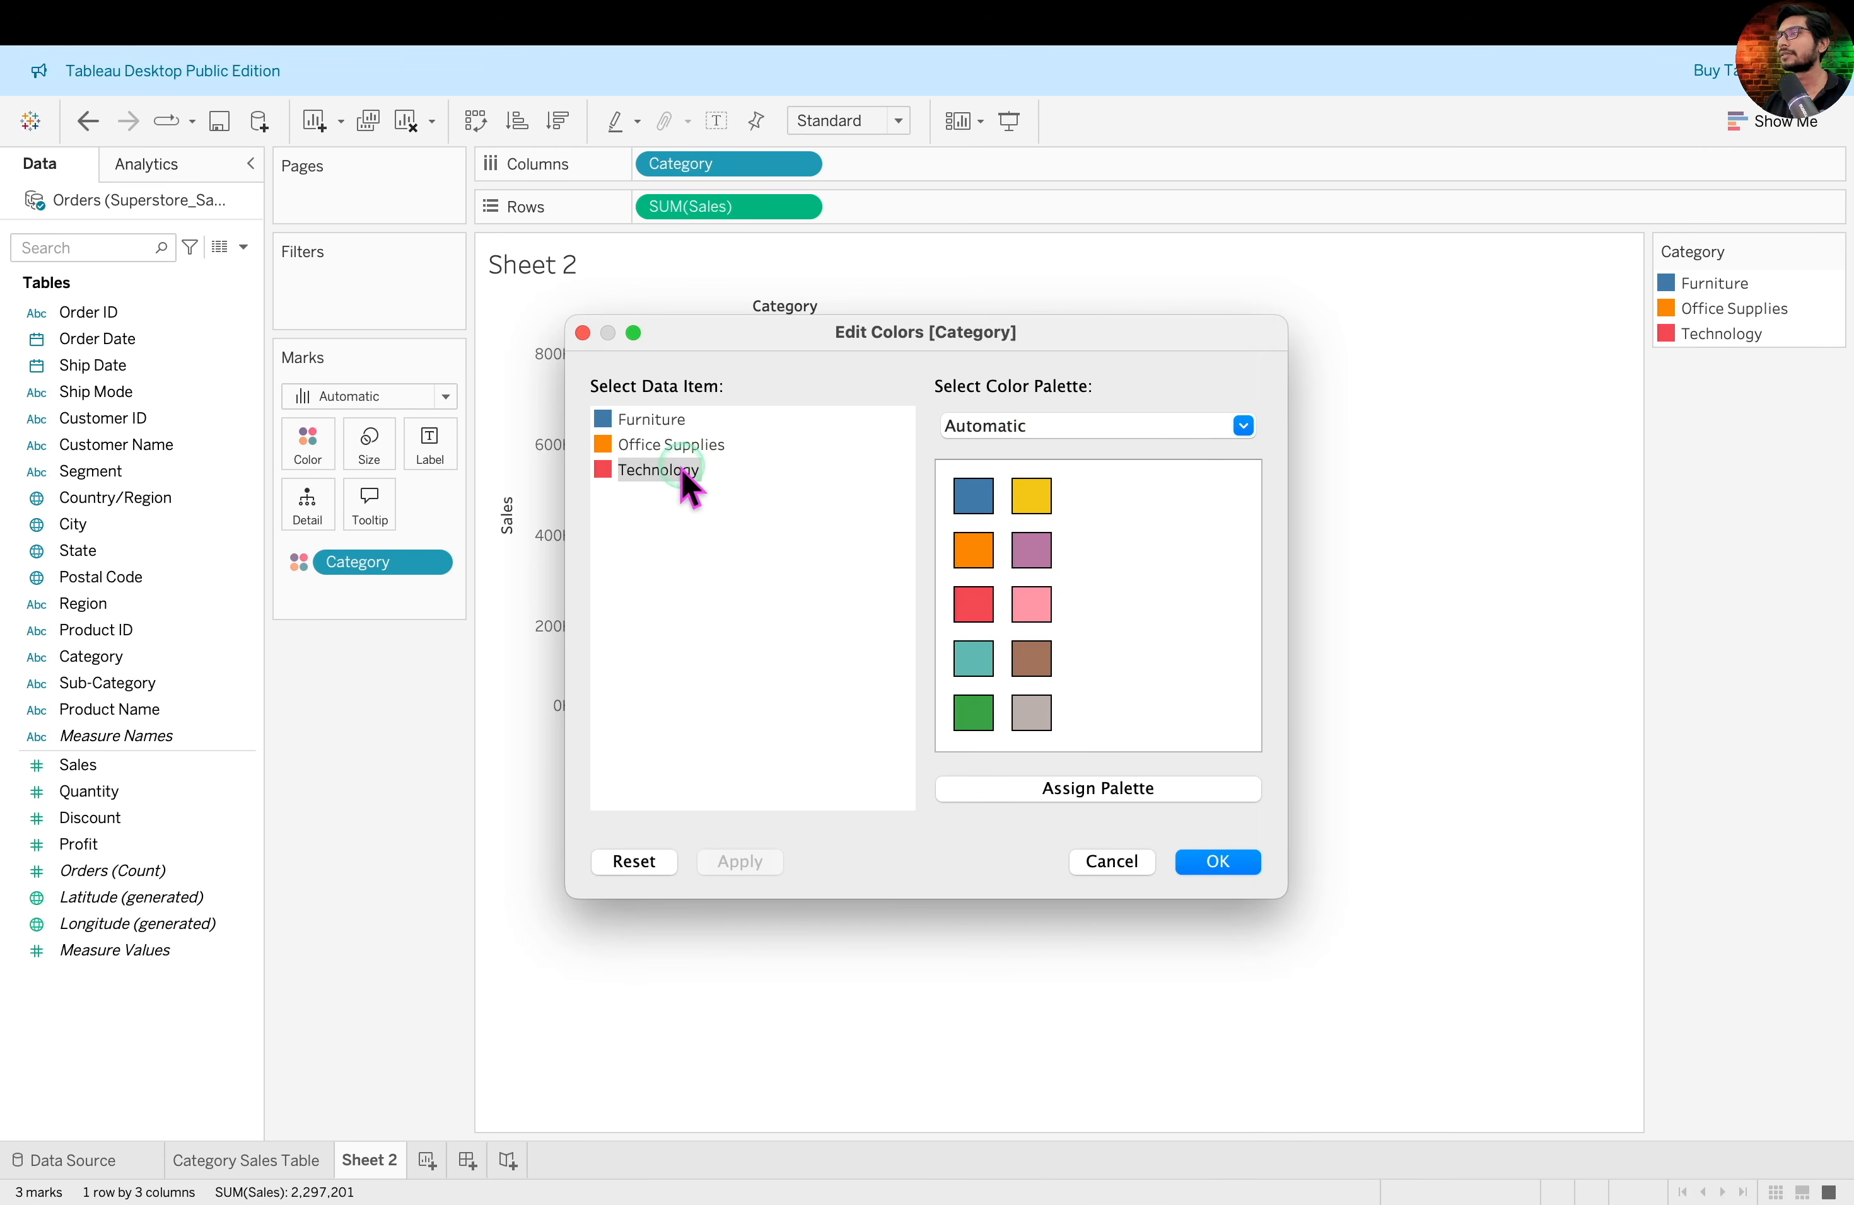
left_click(974, 710)
left_click(1203, 860)
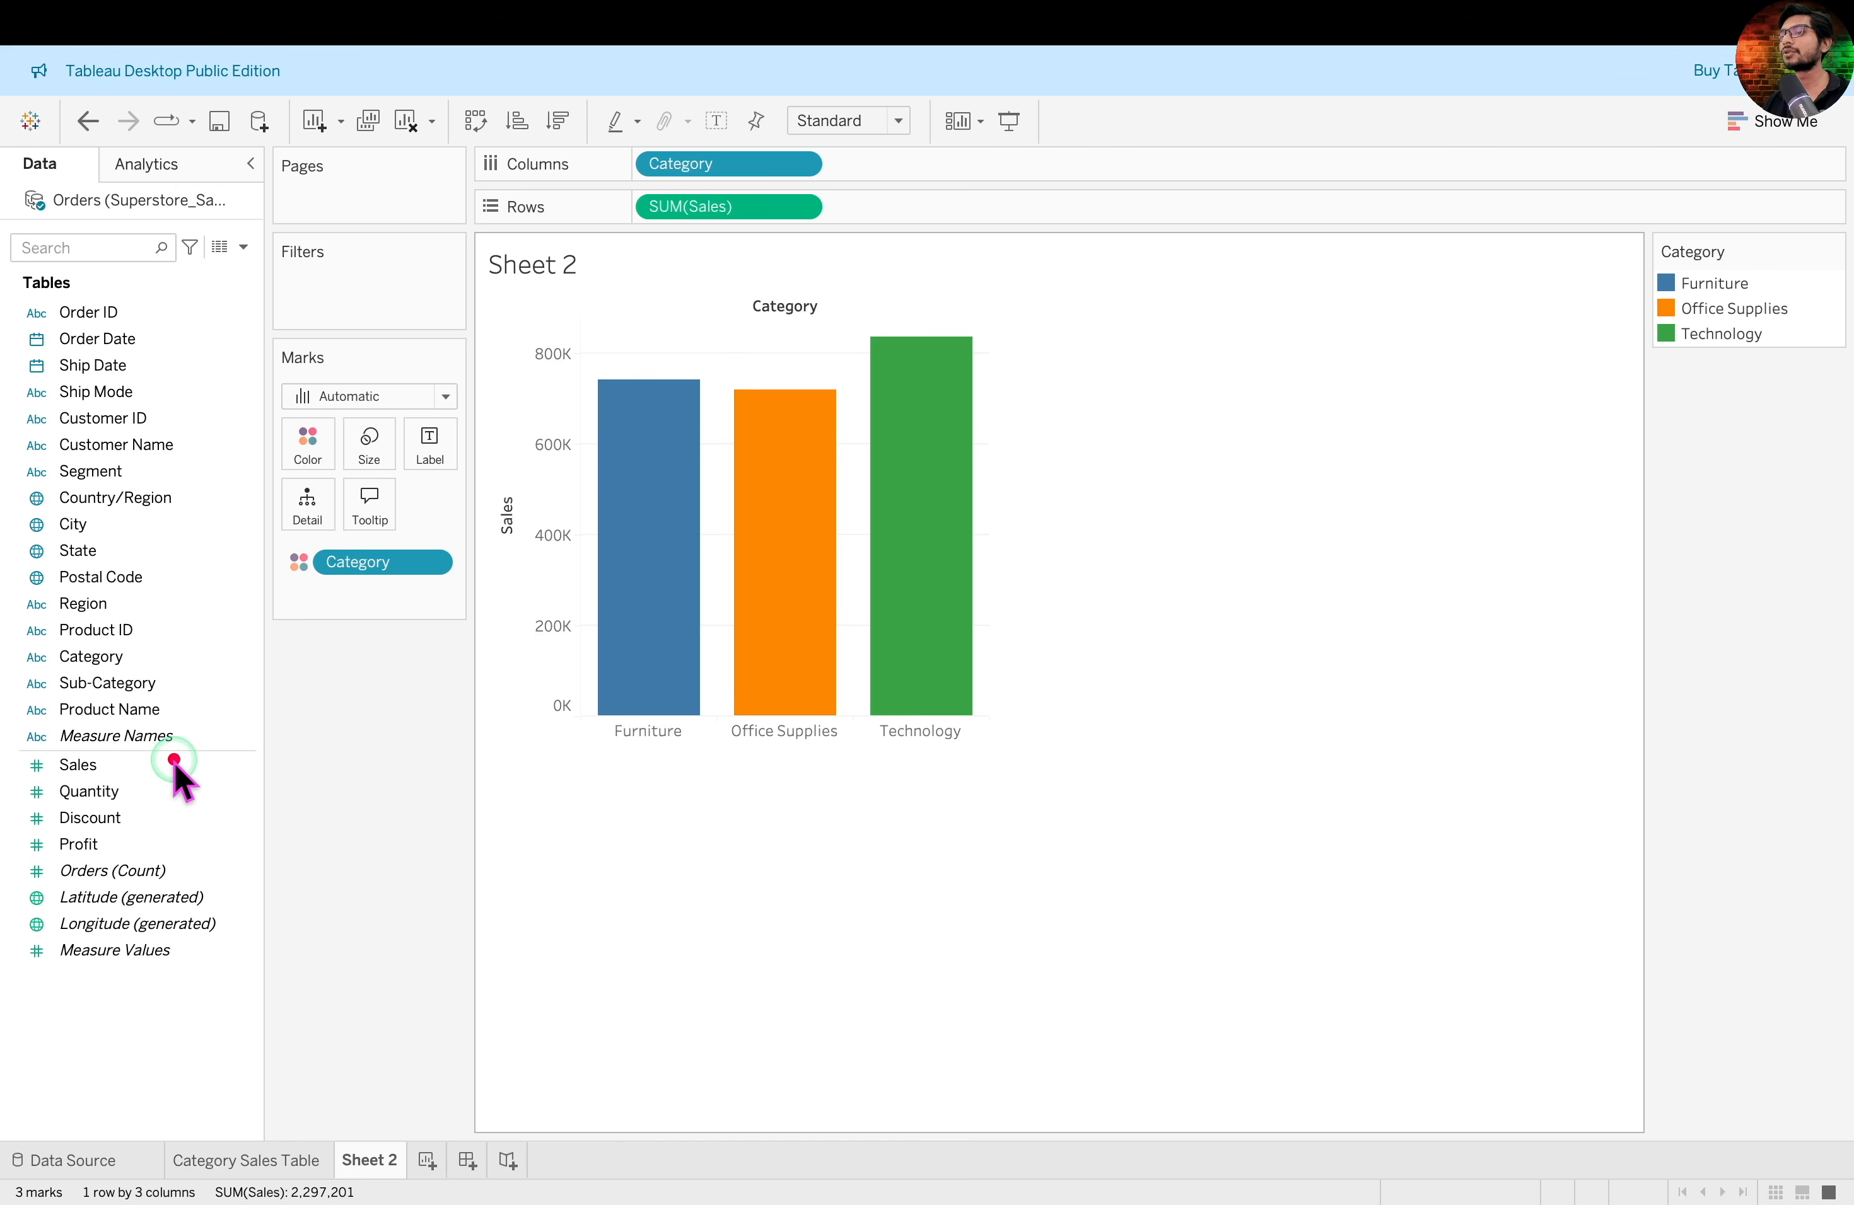
Label each bar with its summed Sales value
mouse_move(161, 765)
left_mouse_down()
mouse_move(419, 468)
mouse_move(404, 485)
mouse_move(425, 513)
left_mouse_up()
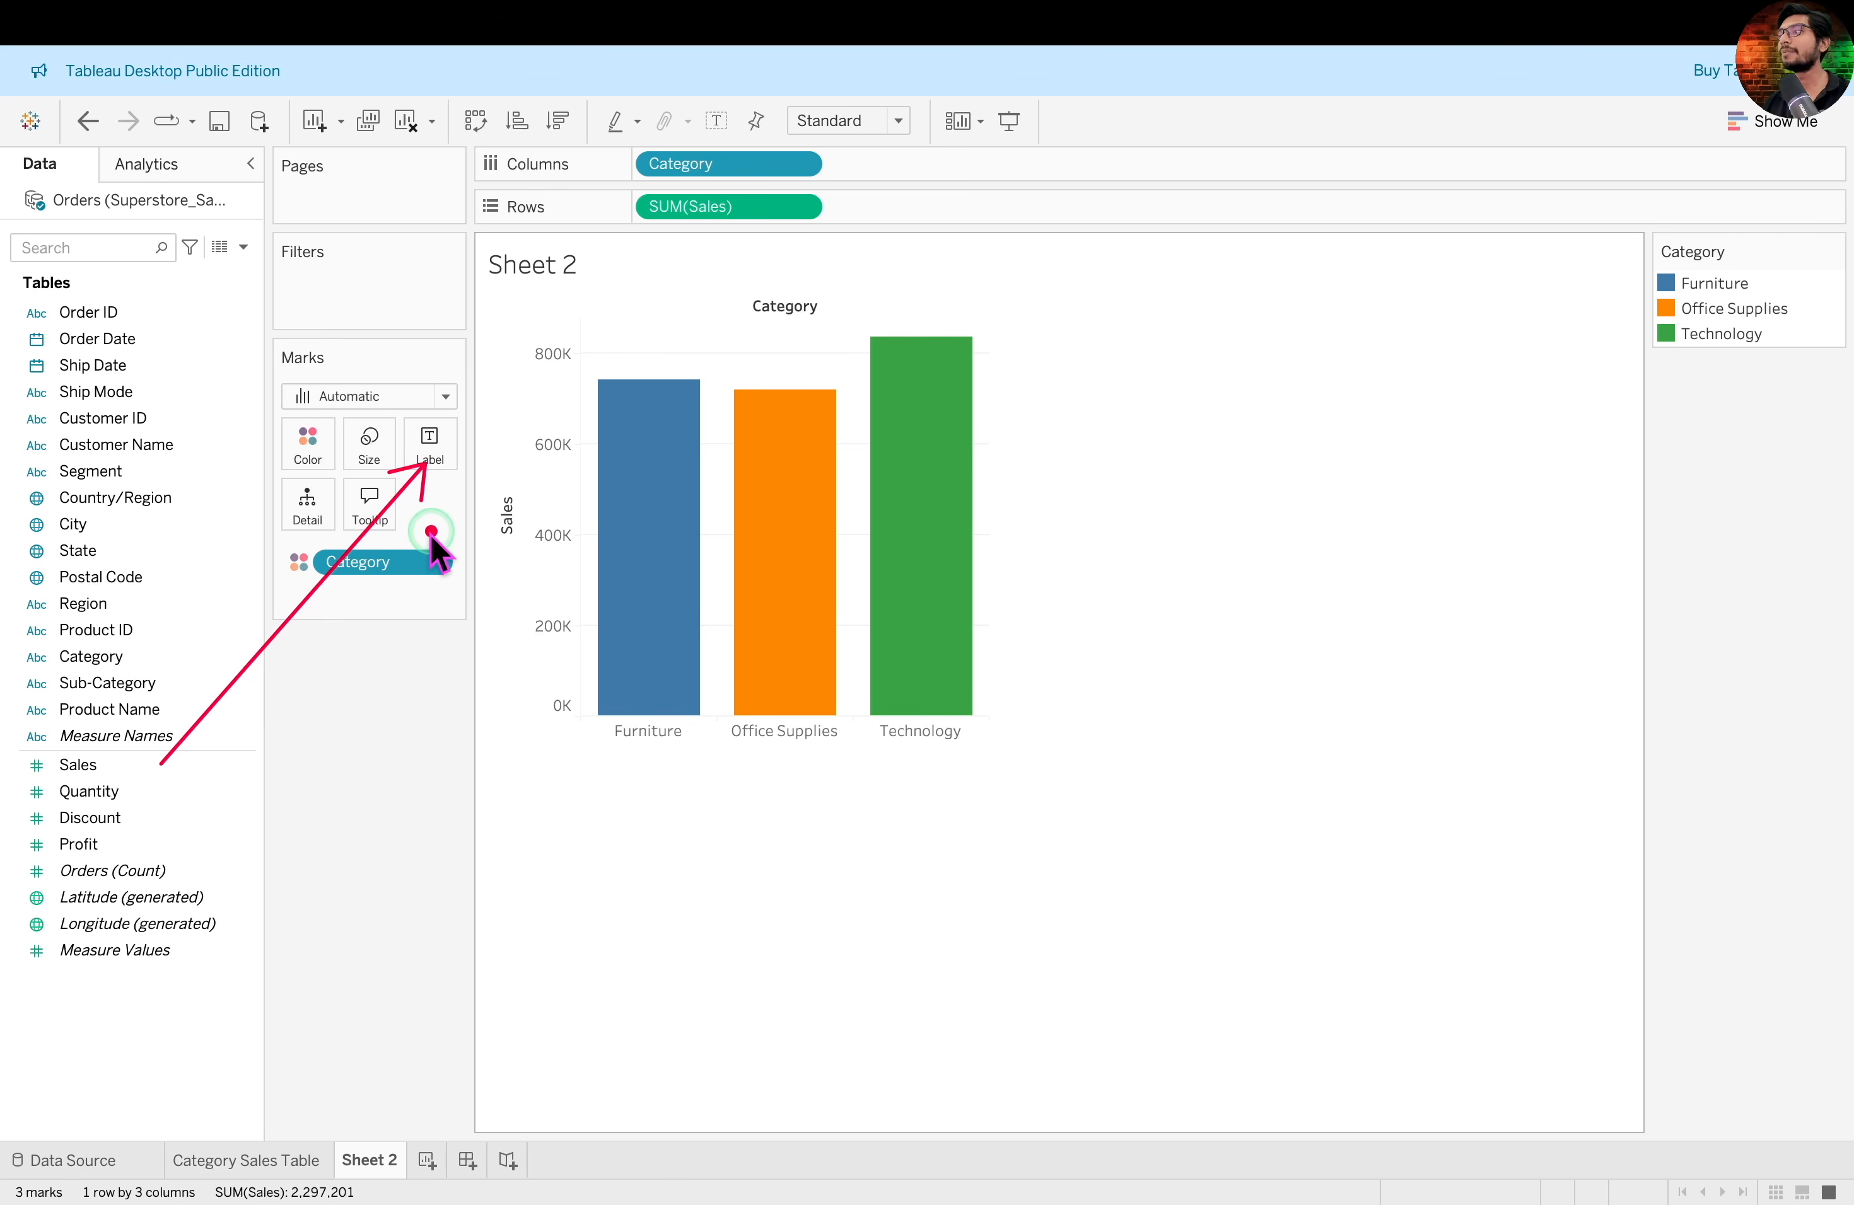
left_click_drag(118, 765, 435, 438)
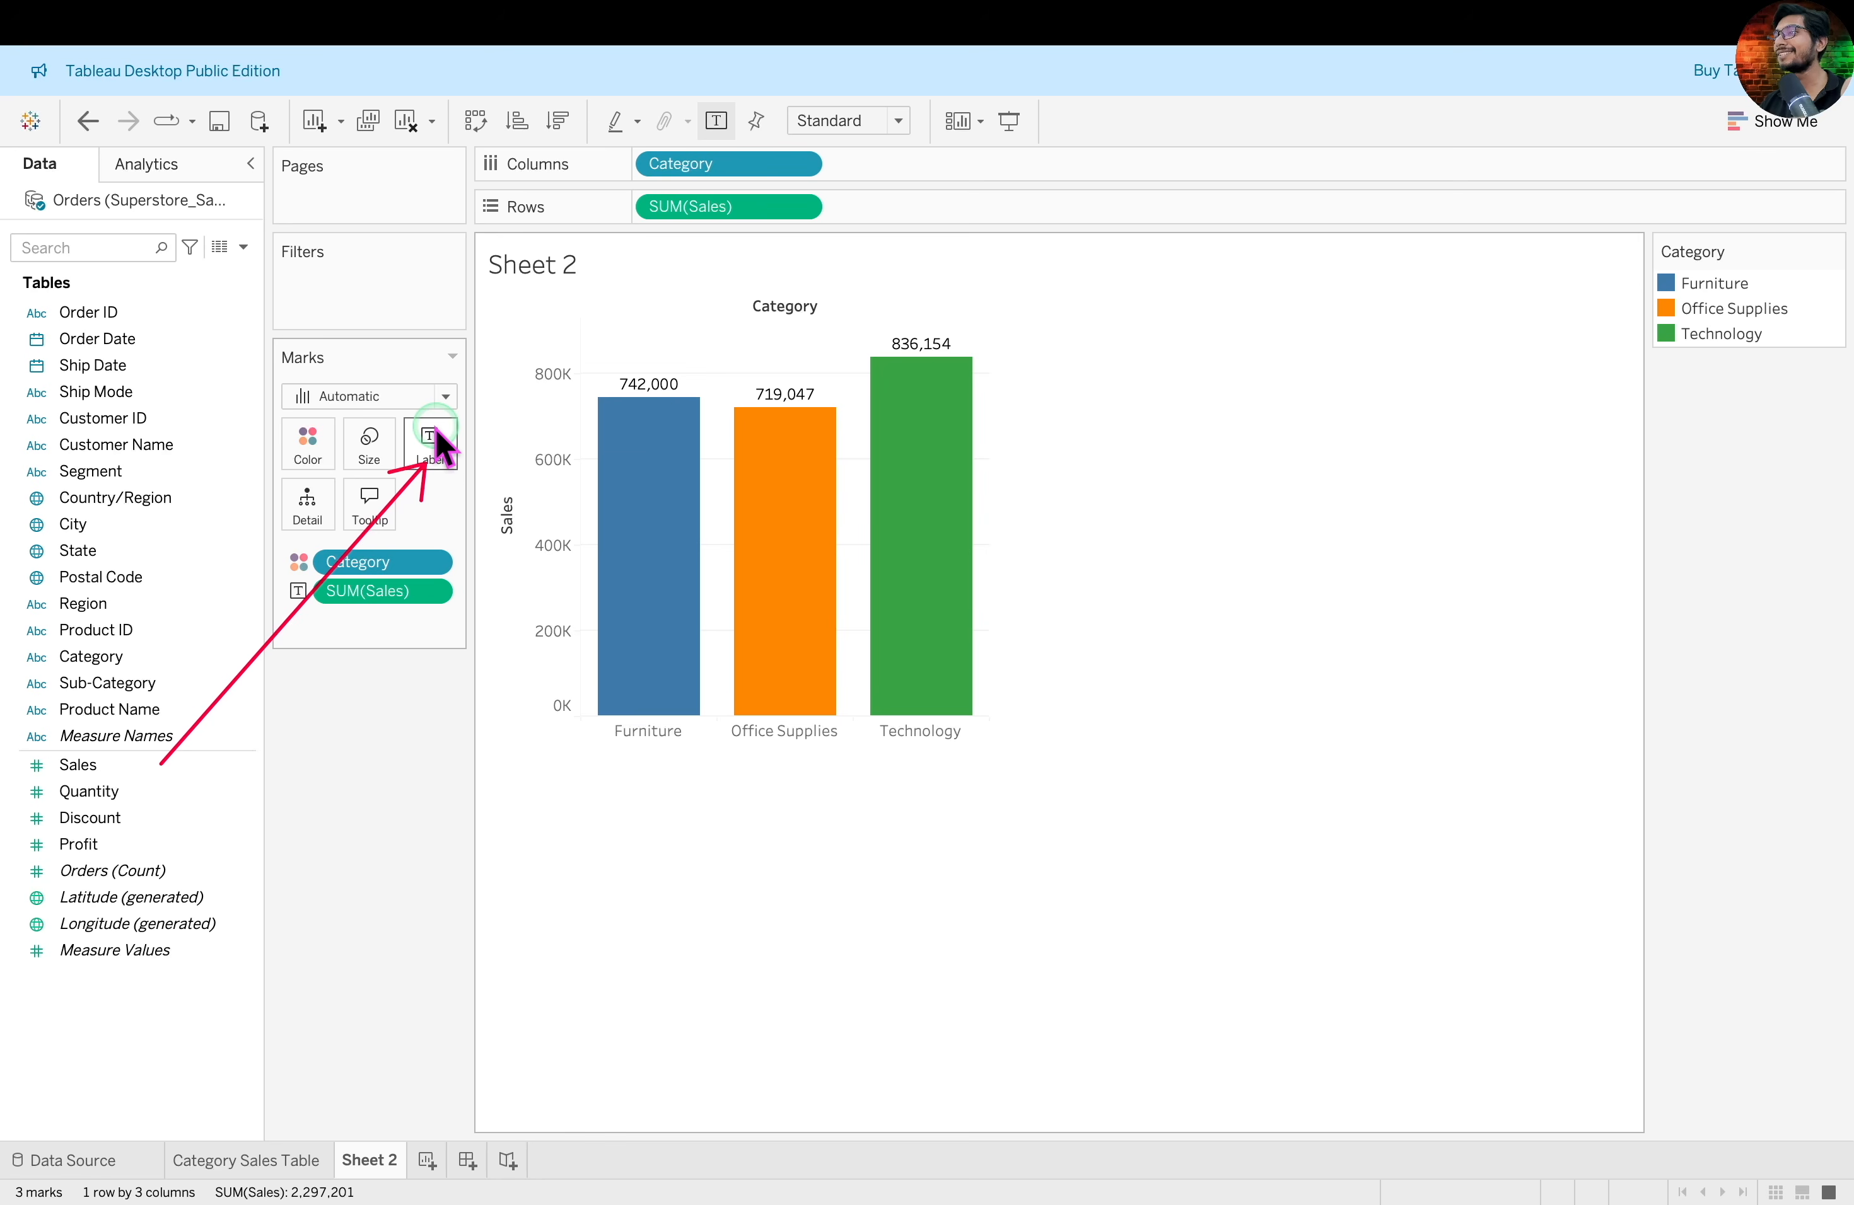
left_click_drag(271, 337, 470, 662)
left_click(473, 561)
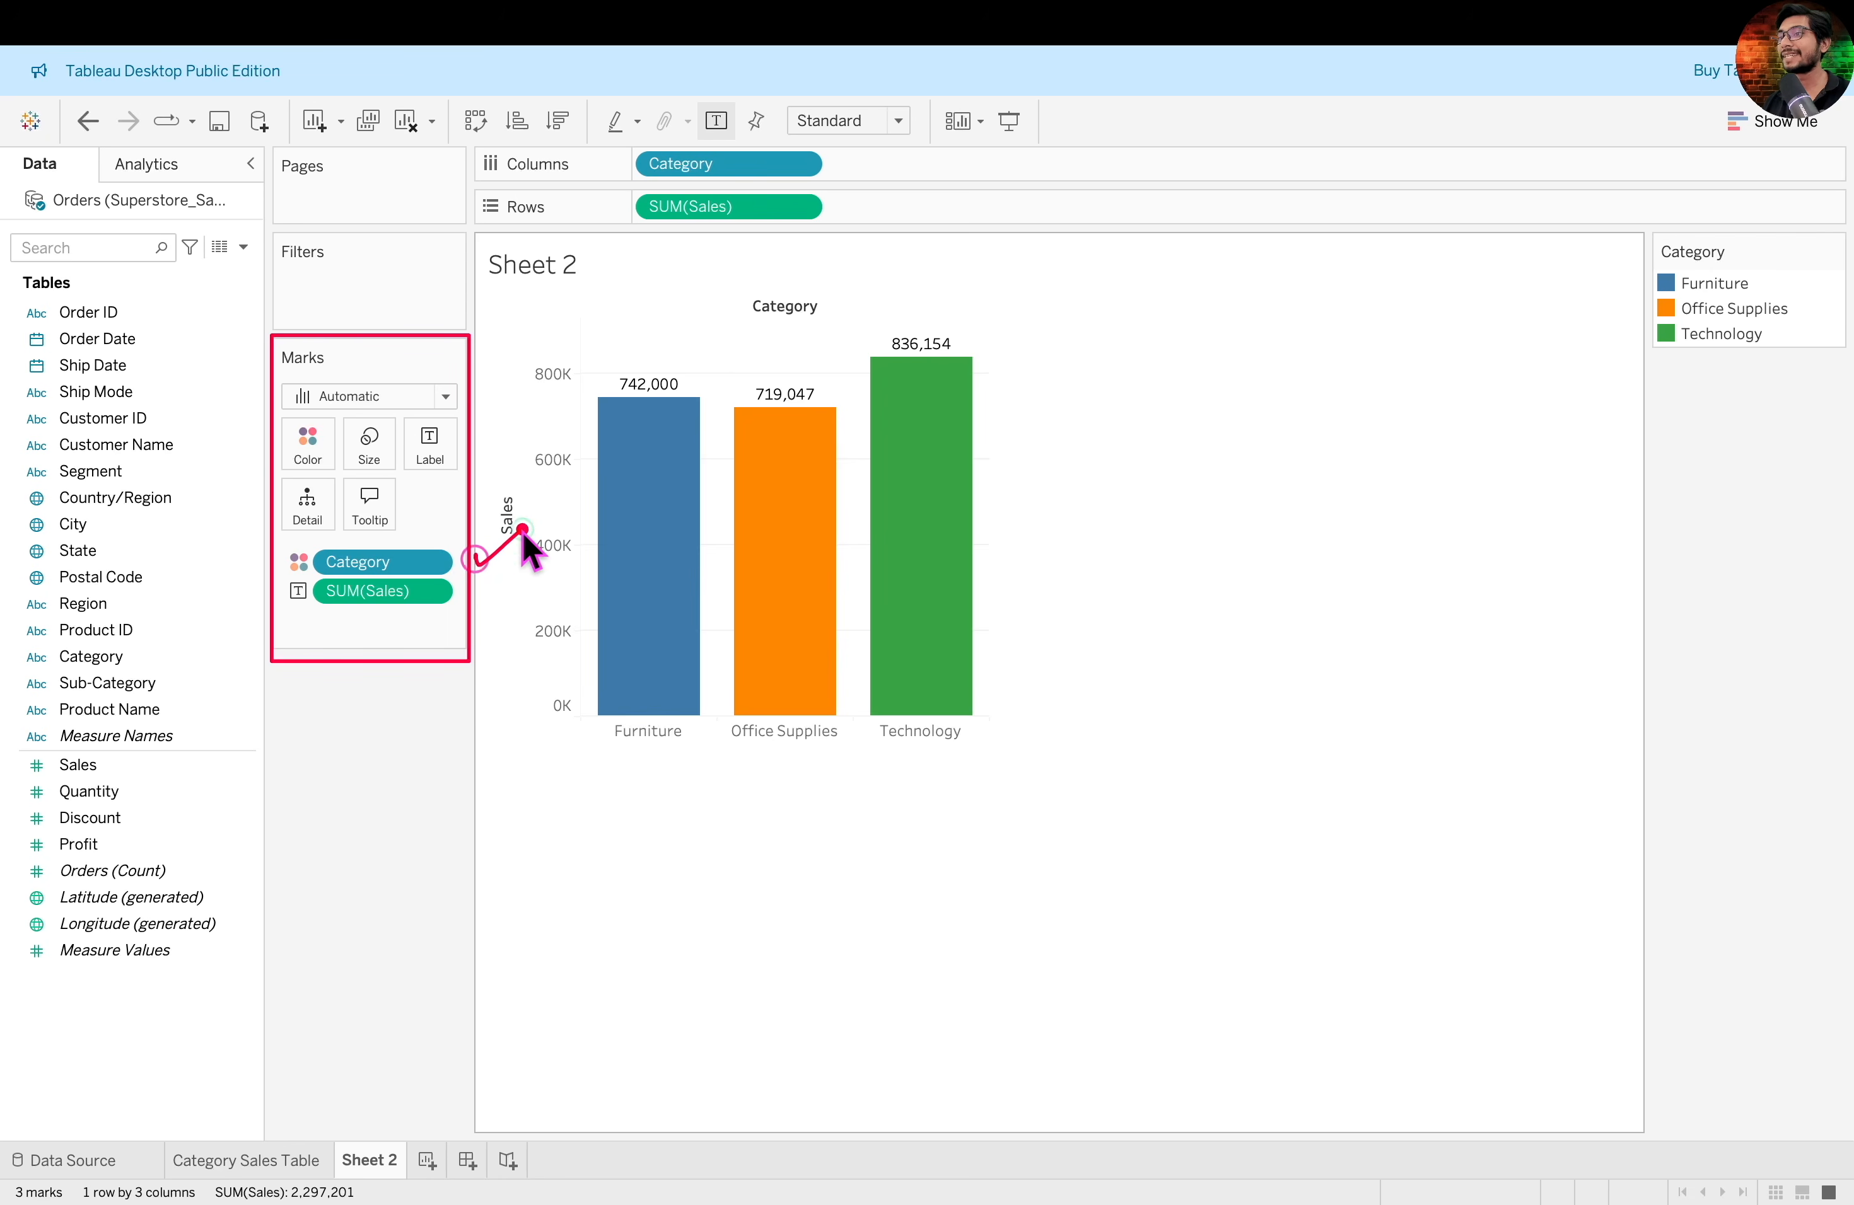
left_click_drag(477, 591, 538, 564)
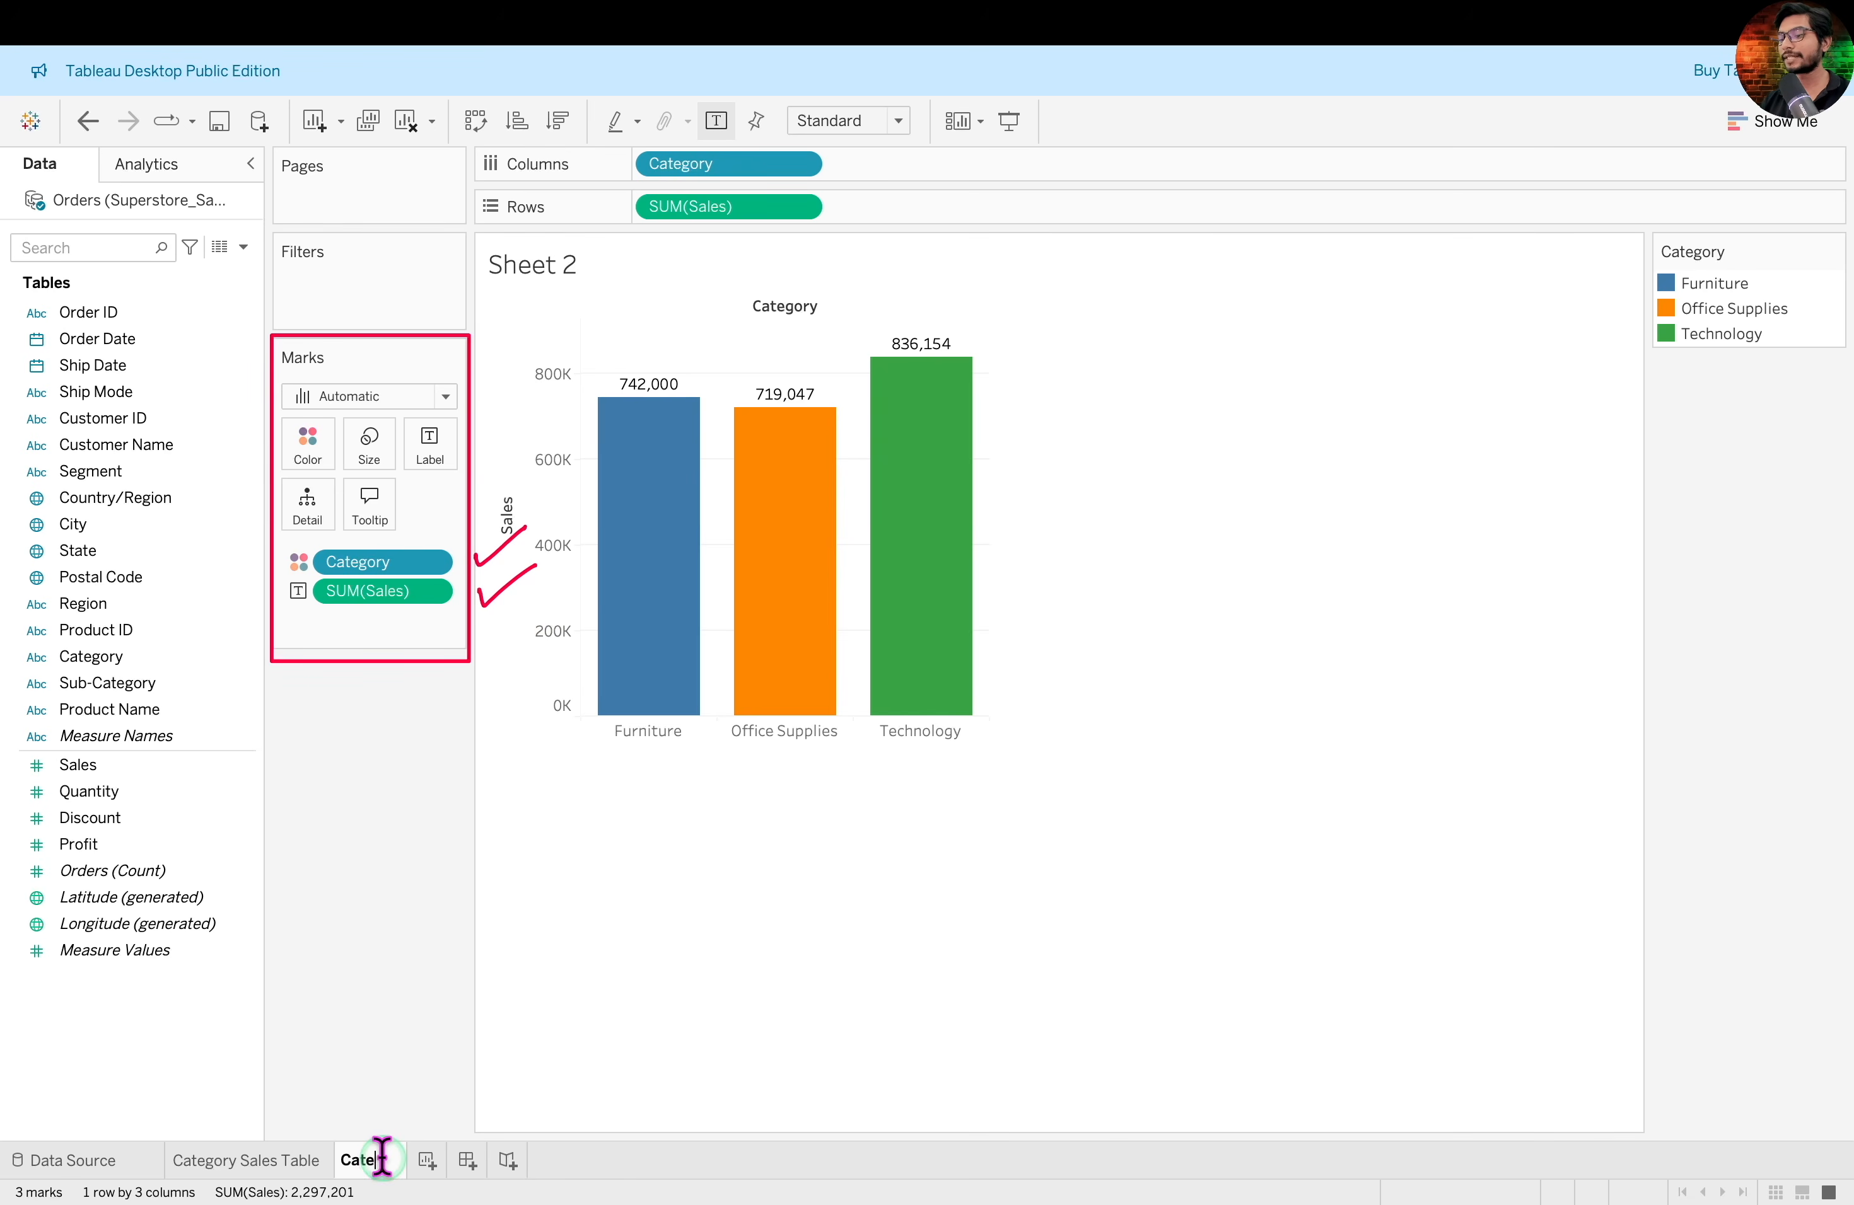
Rename the Sheet 2 worksheet as Category Total Sales
left_click(382, 1157)
type("Category Total Sales")
left_click(381, 1031)
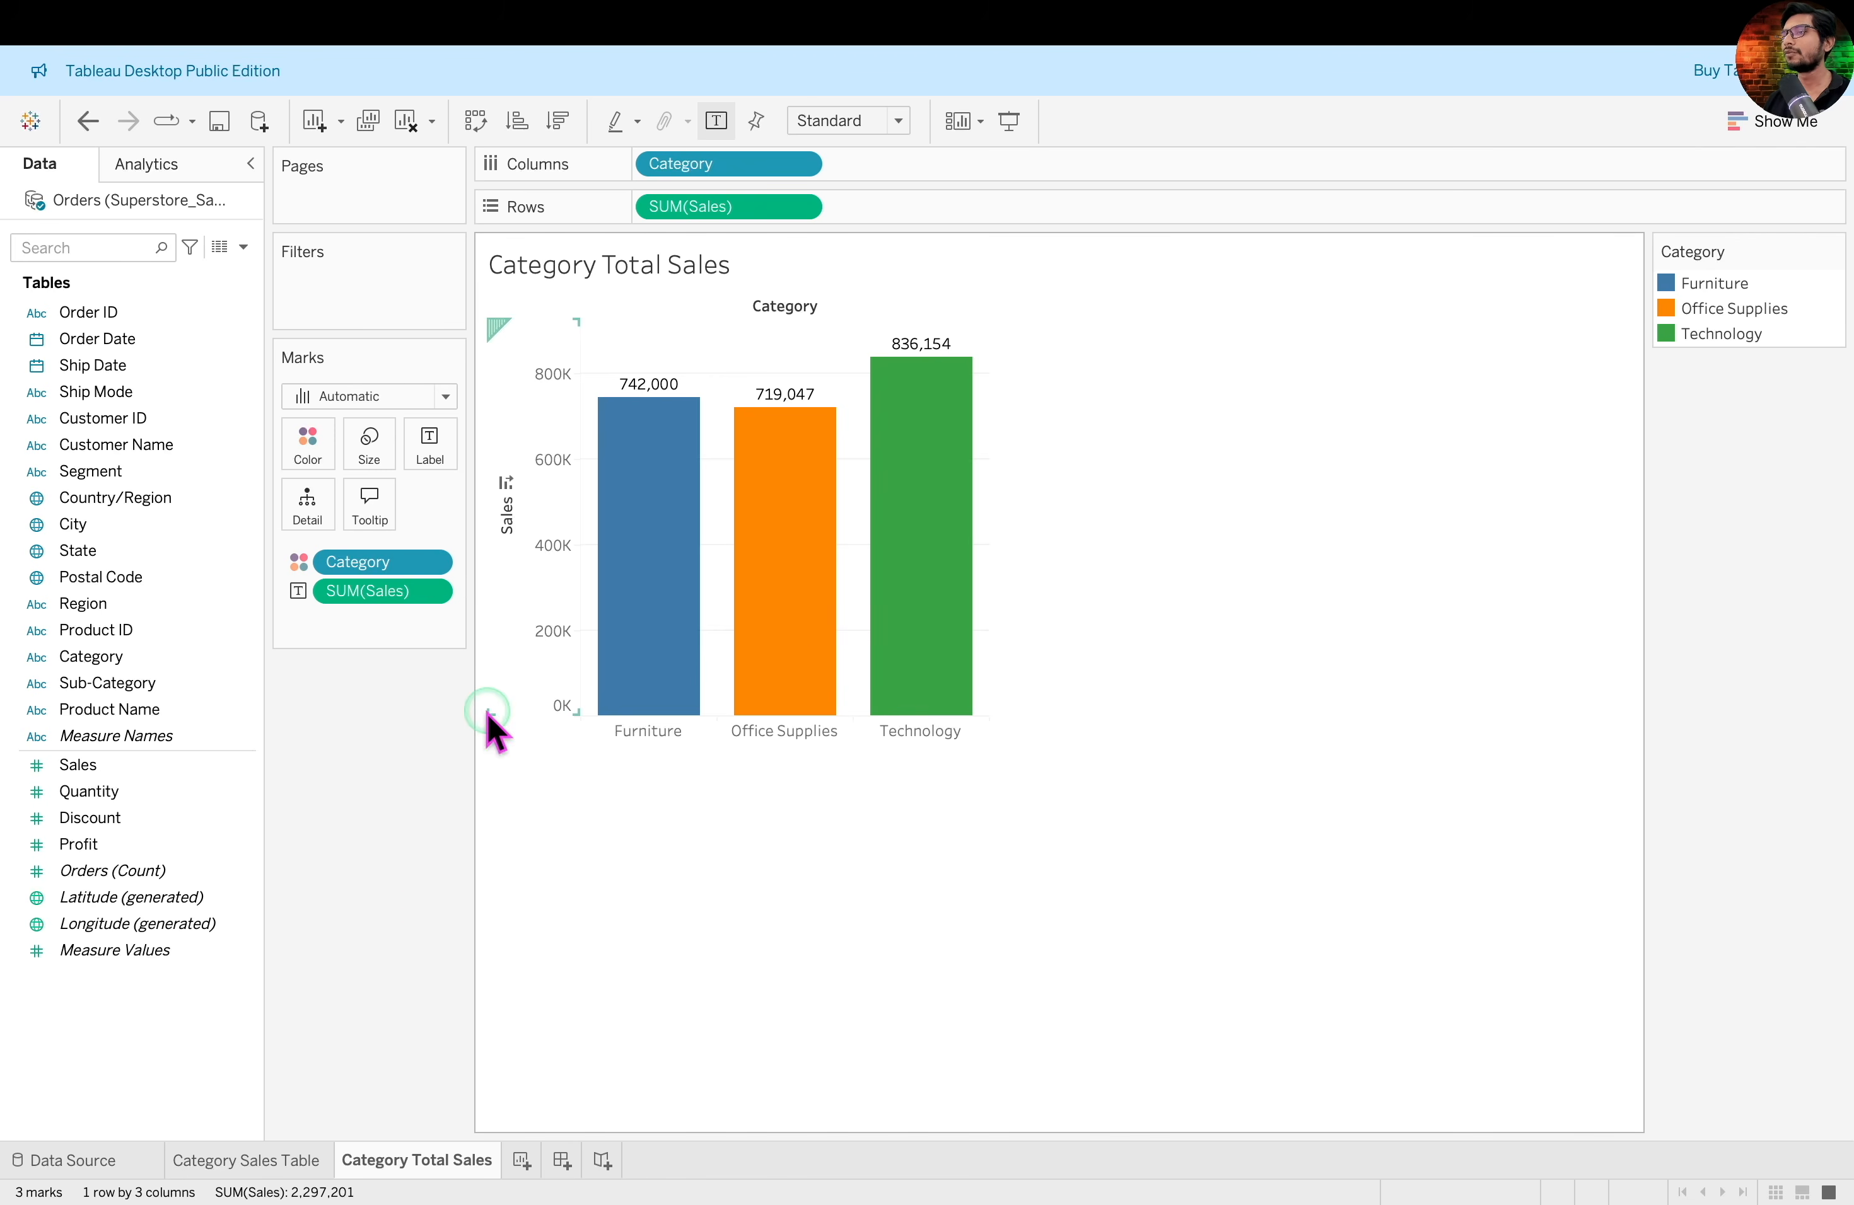
Inspect the bars' tooltips, and switch to Google Sheets to compare the totals with the pivot table and its chart
mouse_move(732, 626)
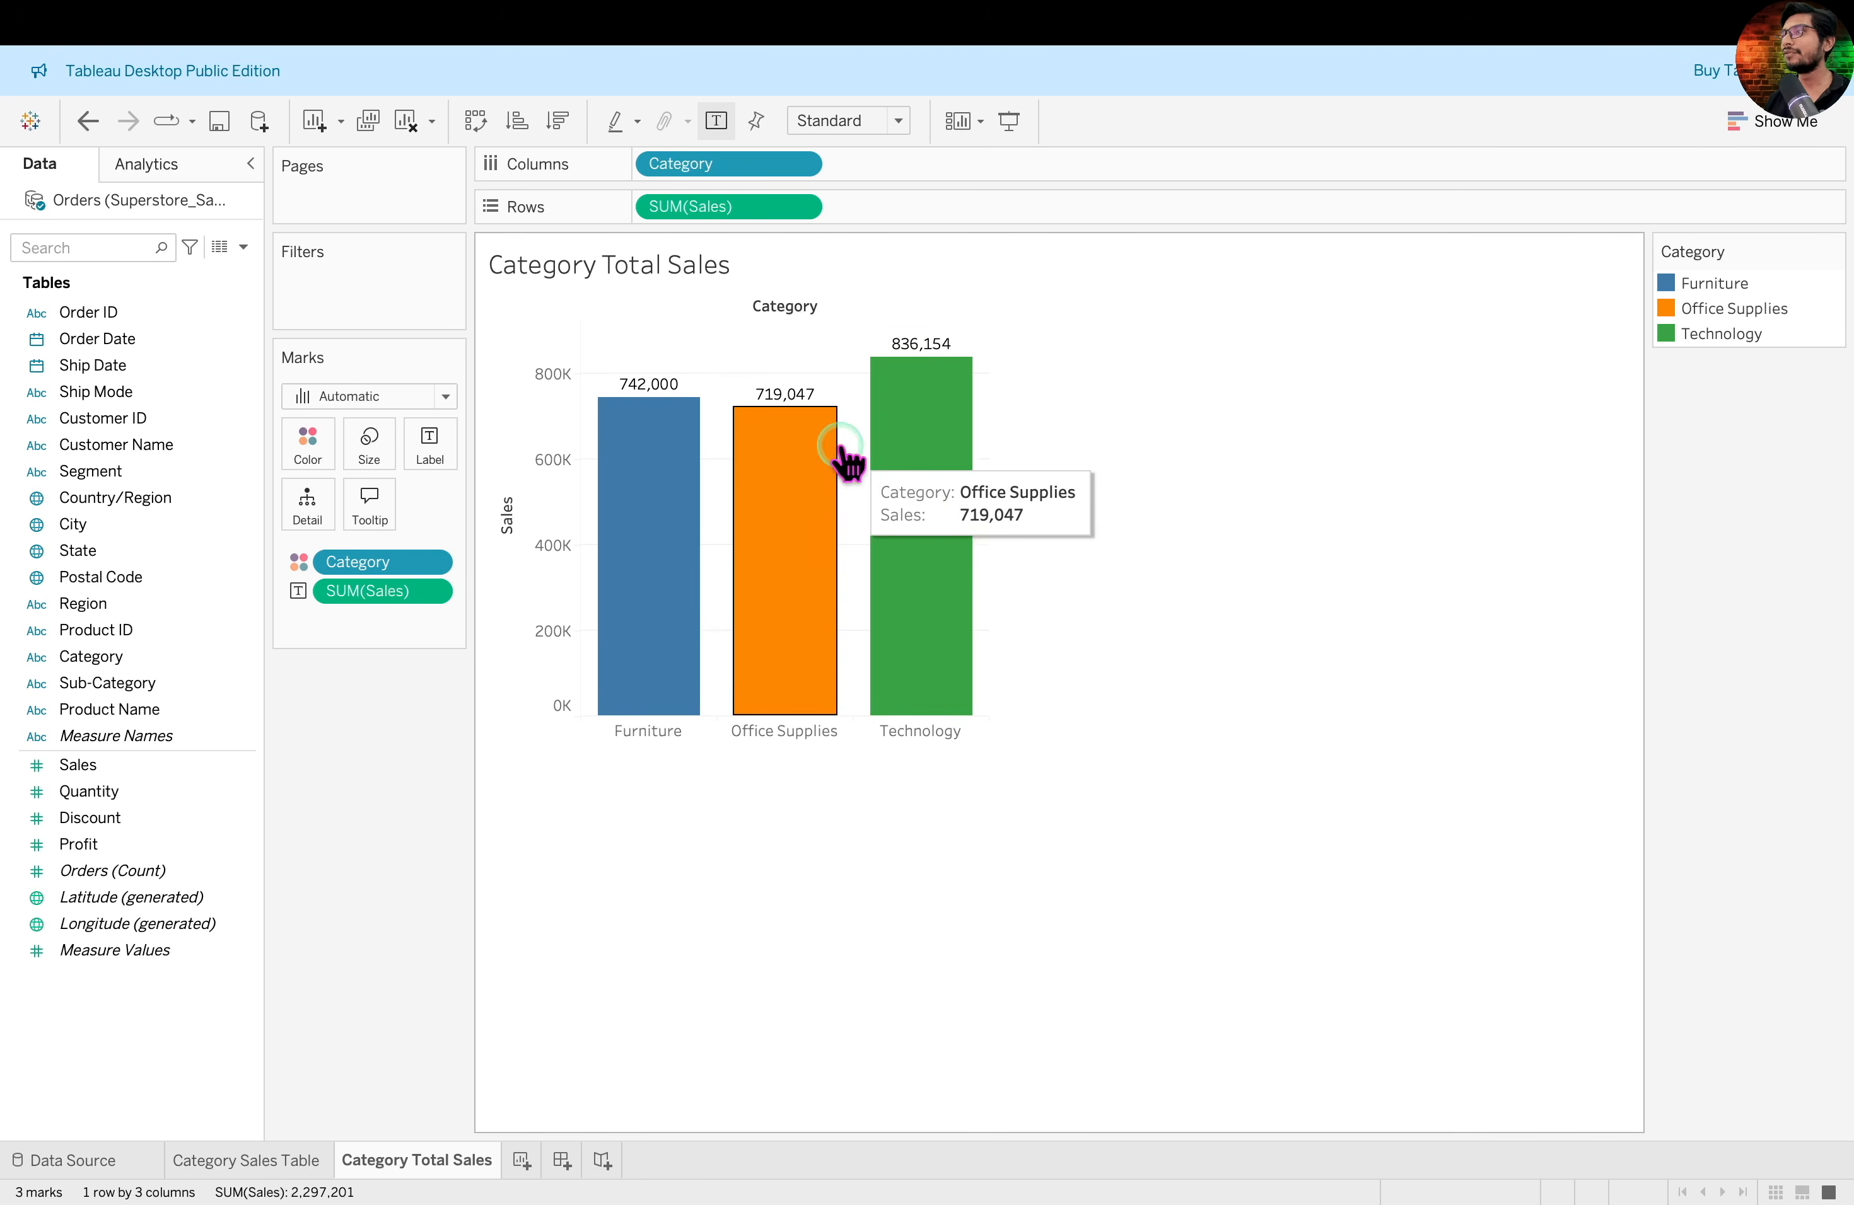
mouse_move(658, 636)
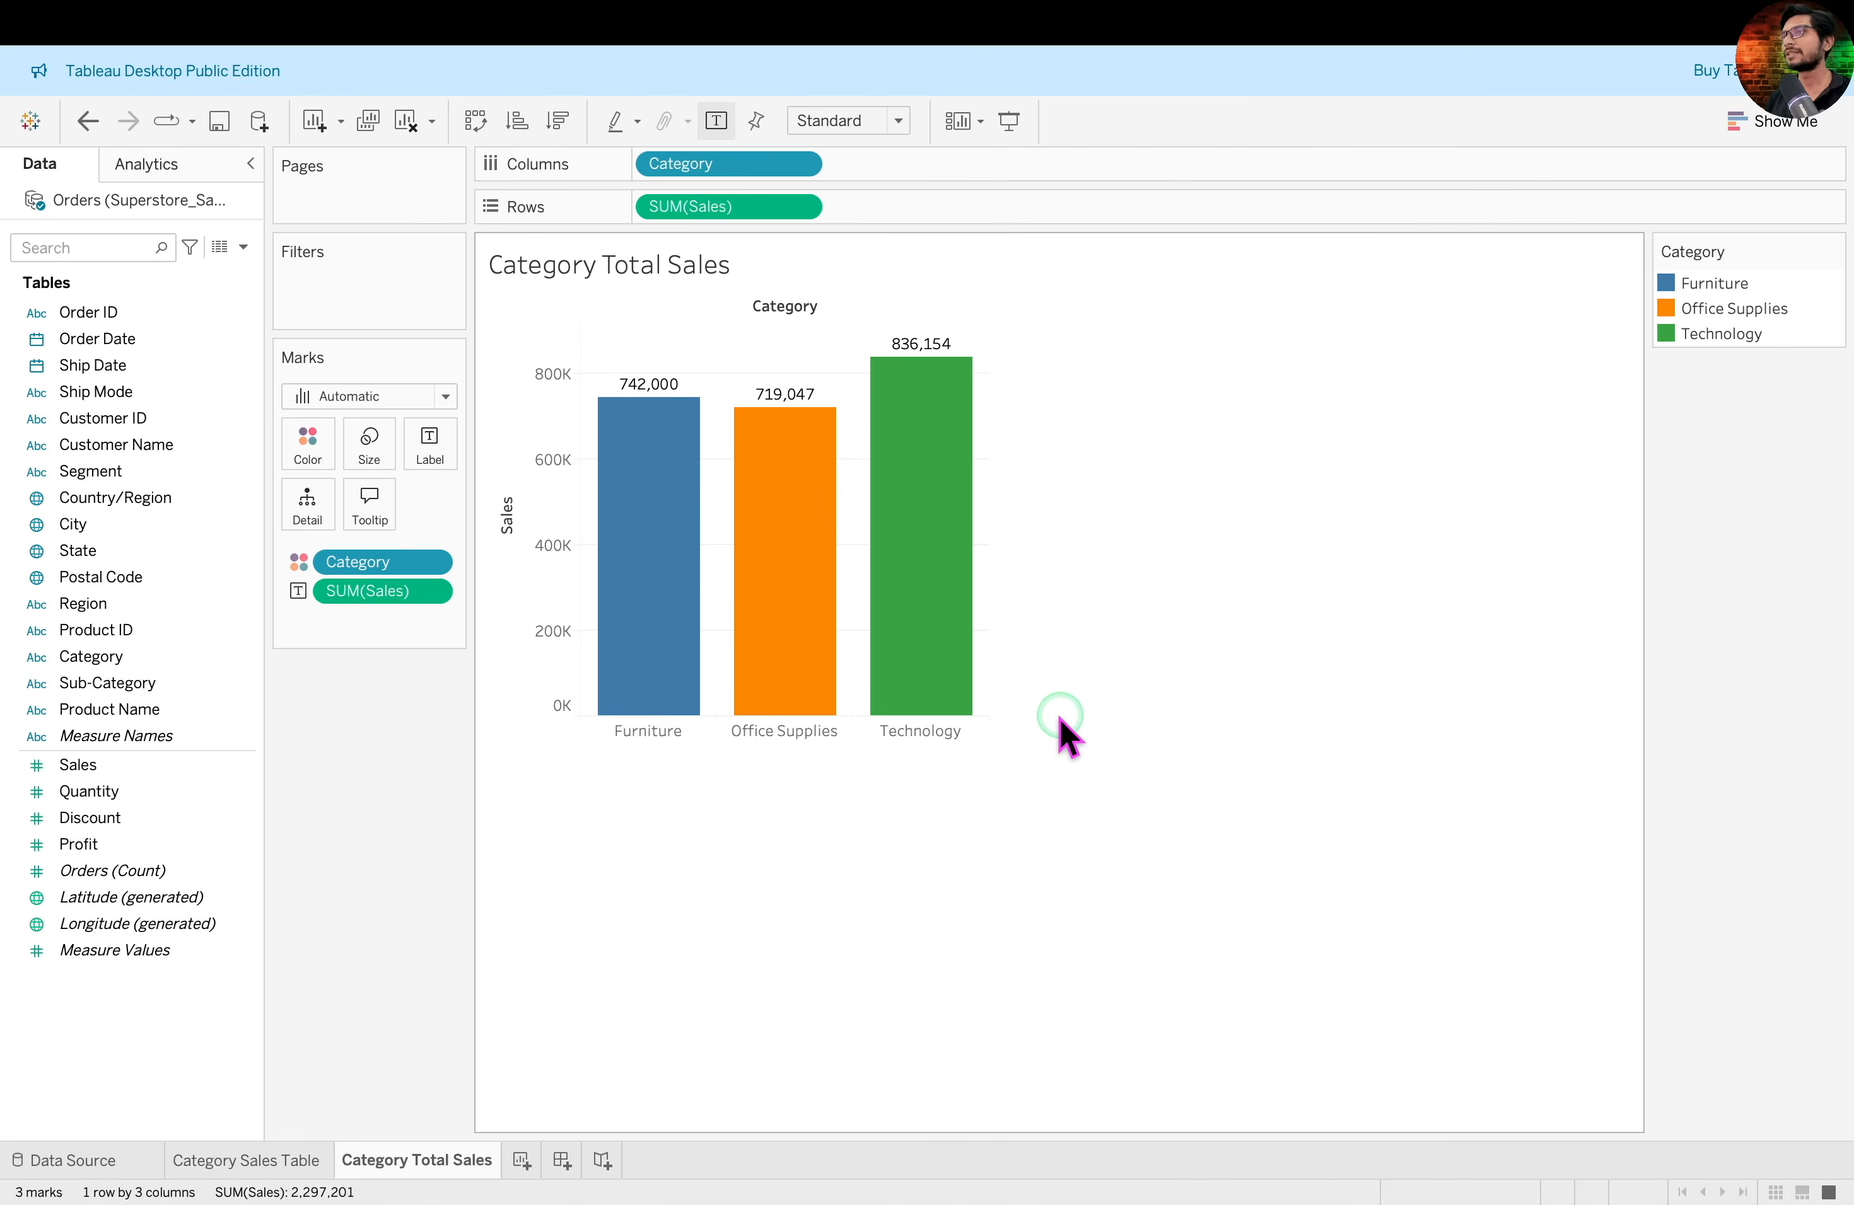
key("ctrl+Left")
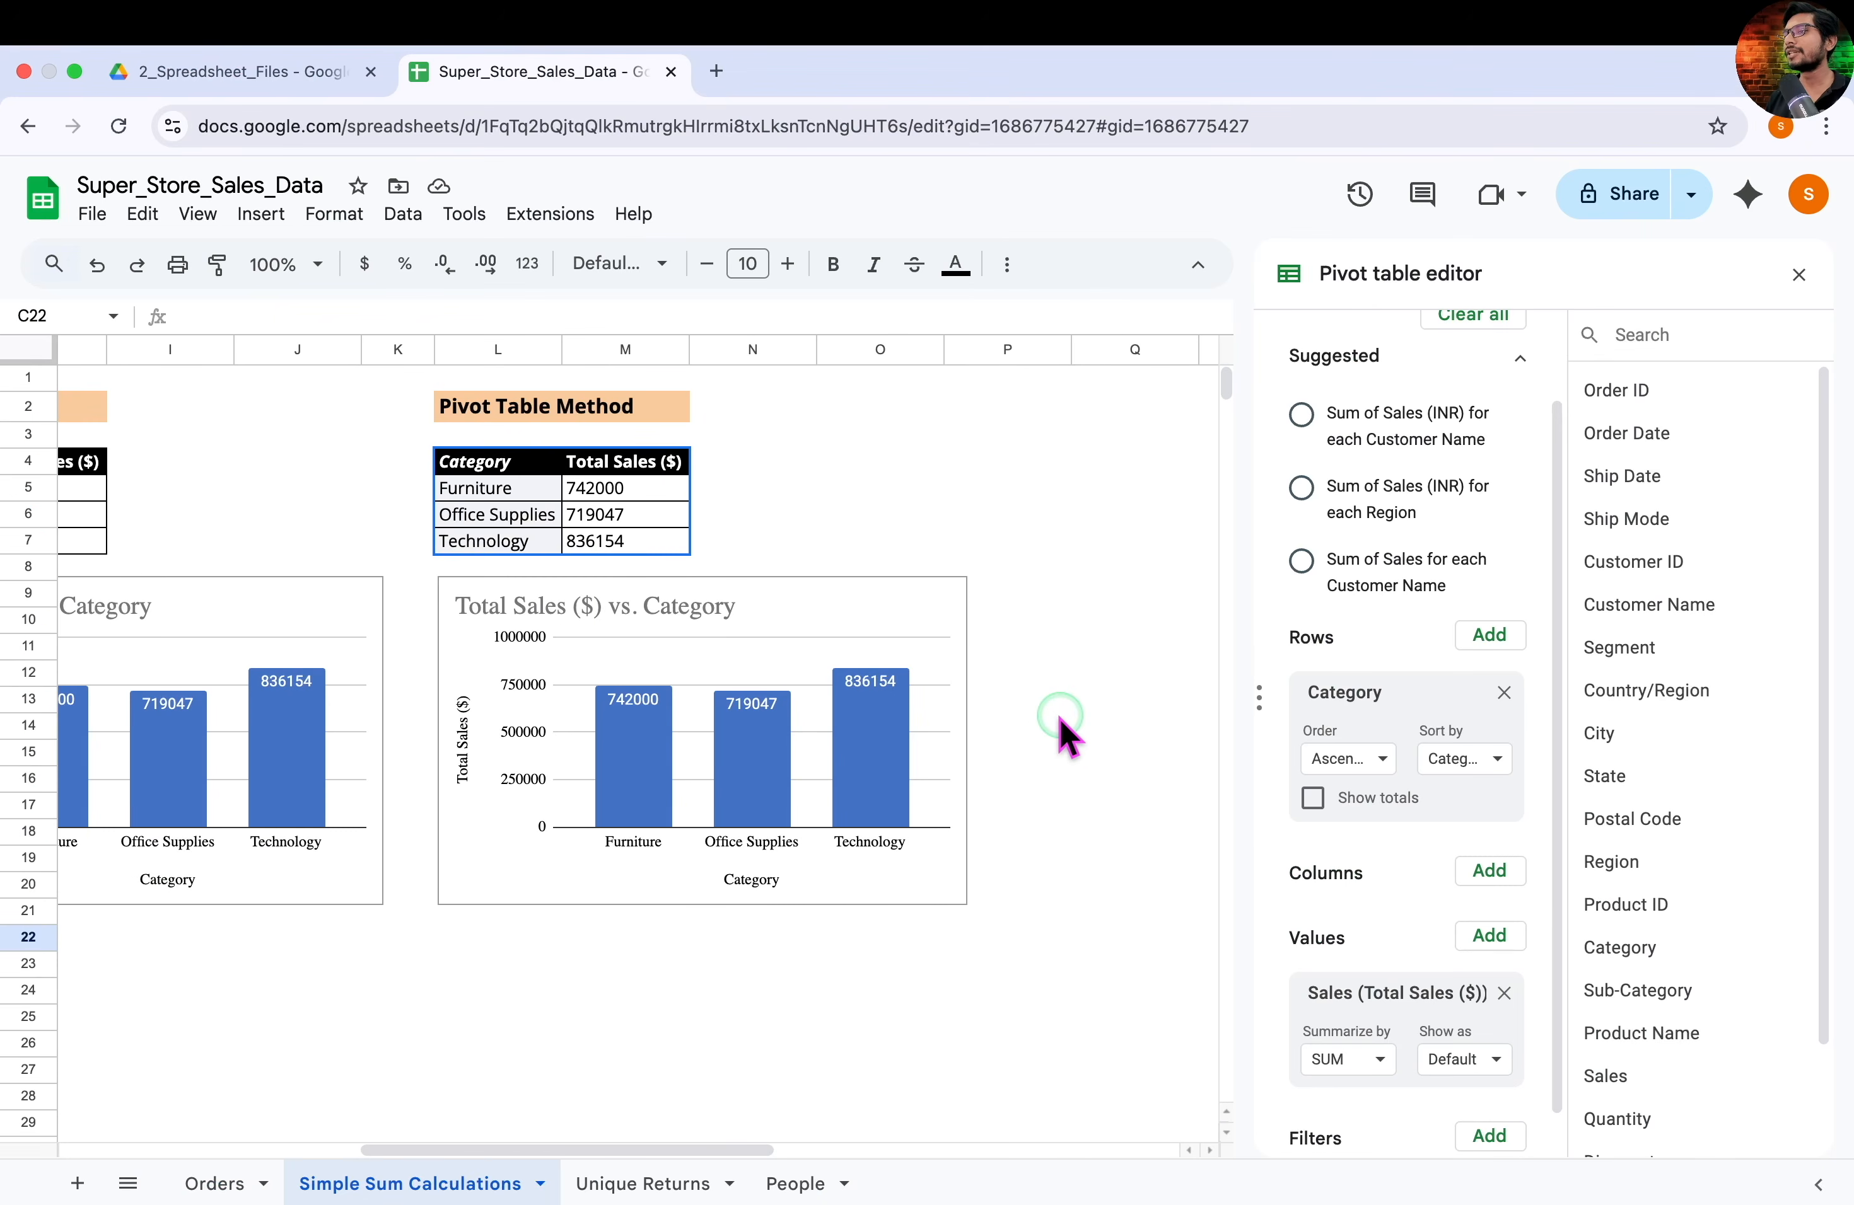
scroll(1066, 736, "left", 3)
left_click(1060, 717)
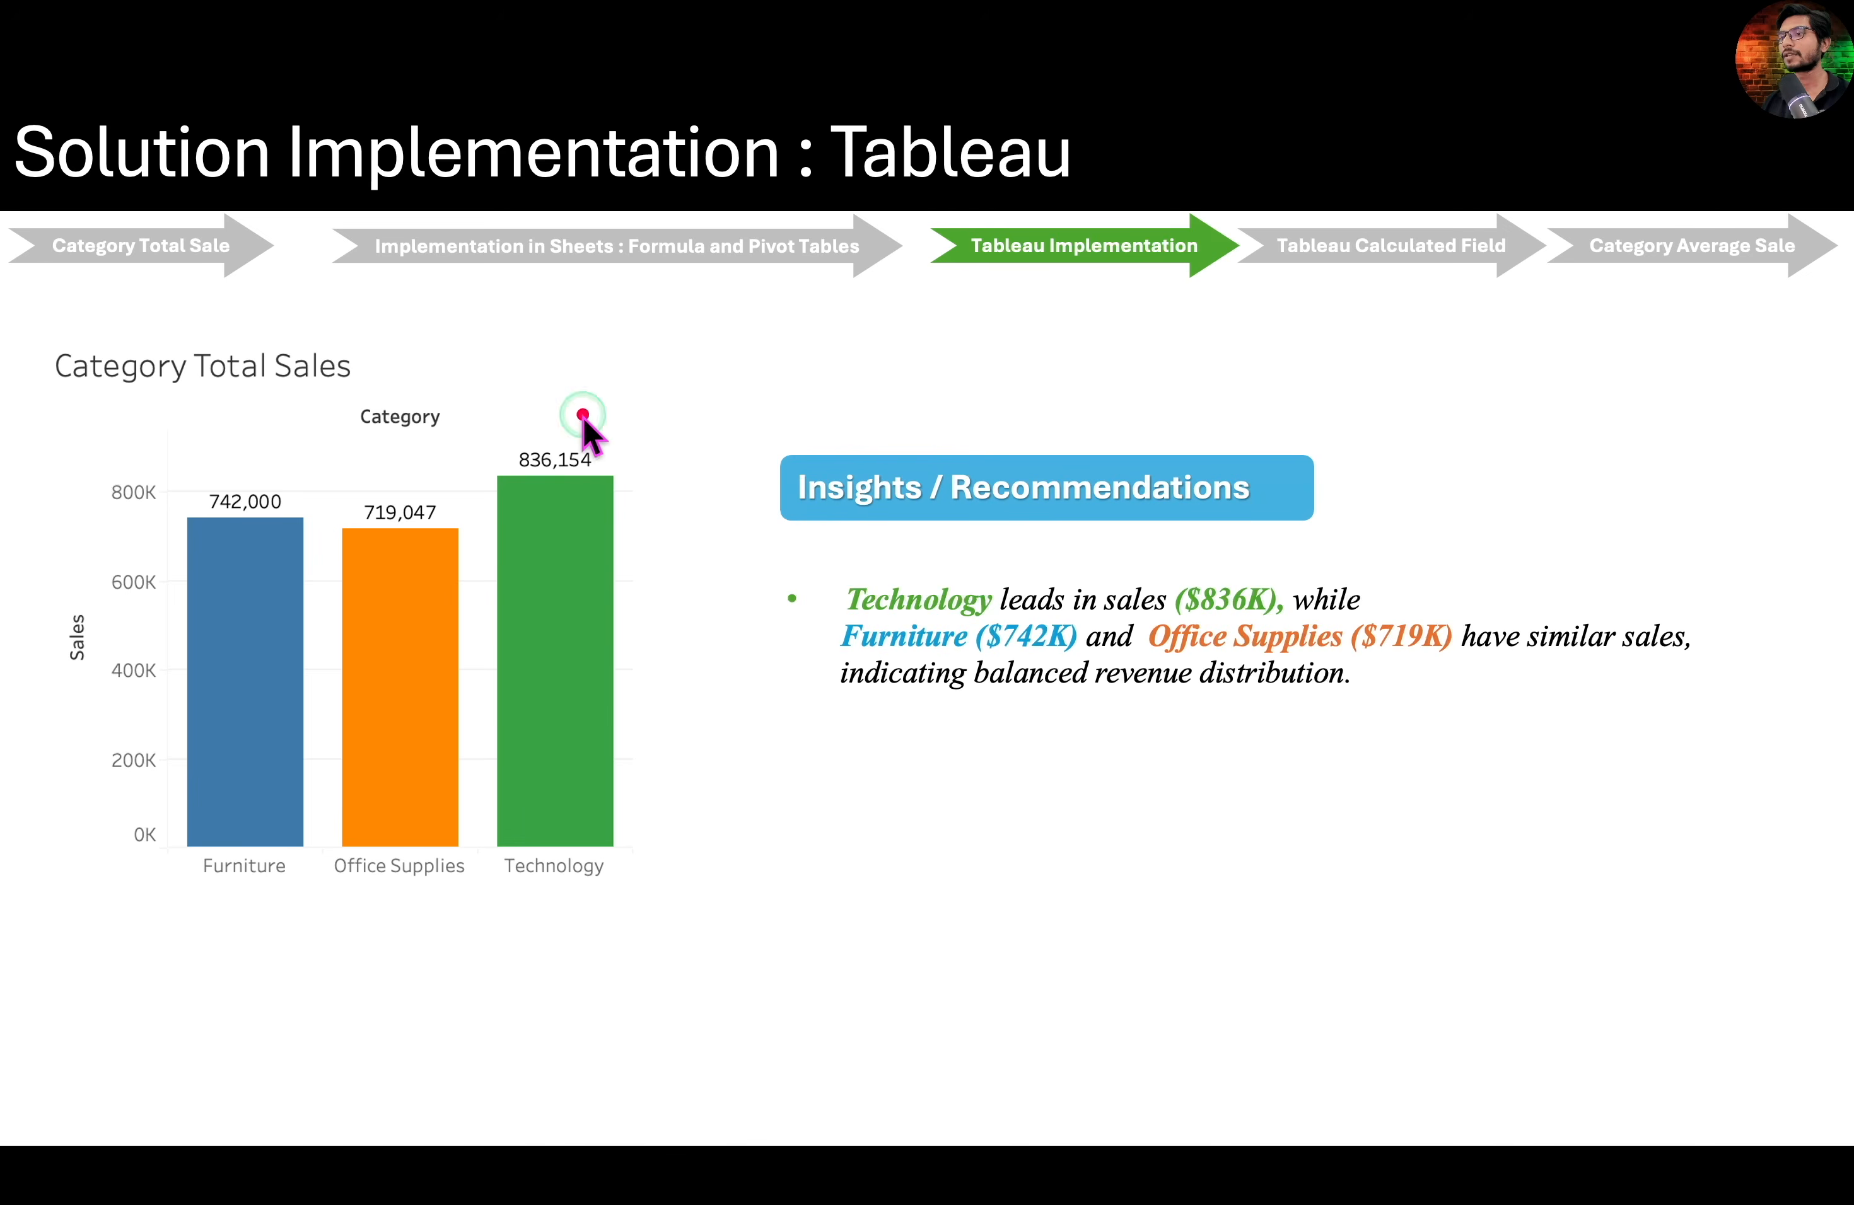
mouse_move(574, 409)
left_mouse_down()
mouse_move(502, 493)
mouse_move(523, 417)
left_mouse_up()
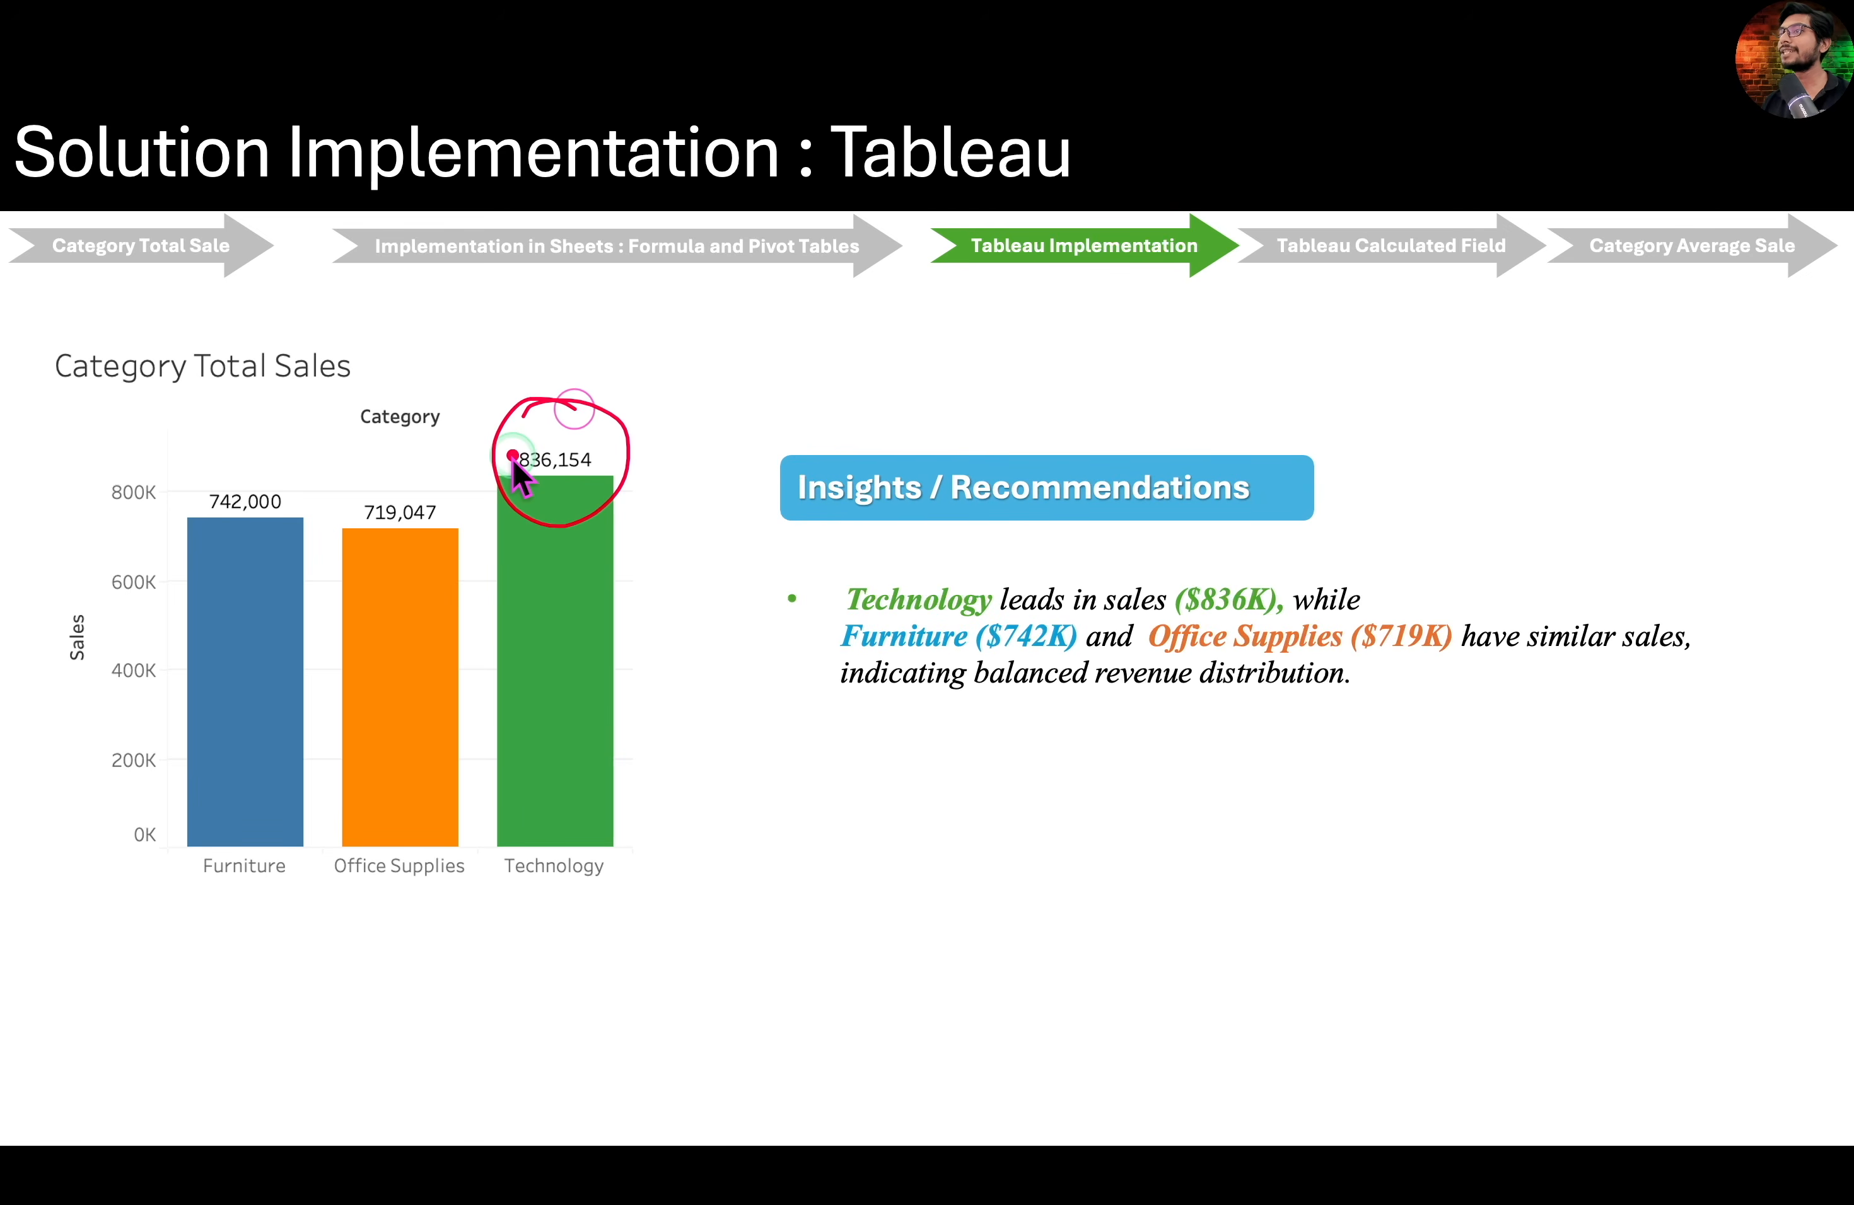
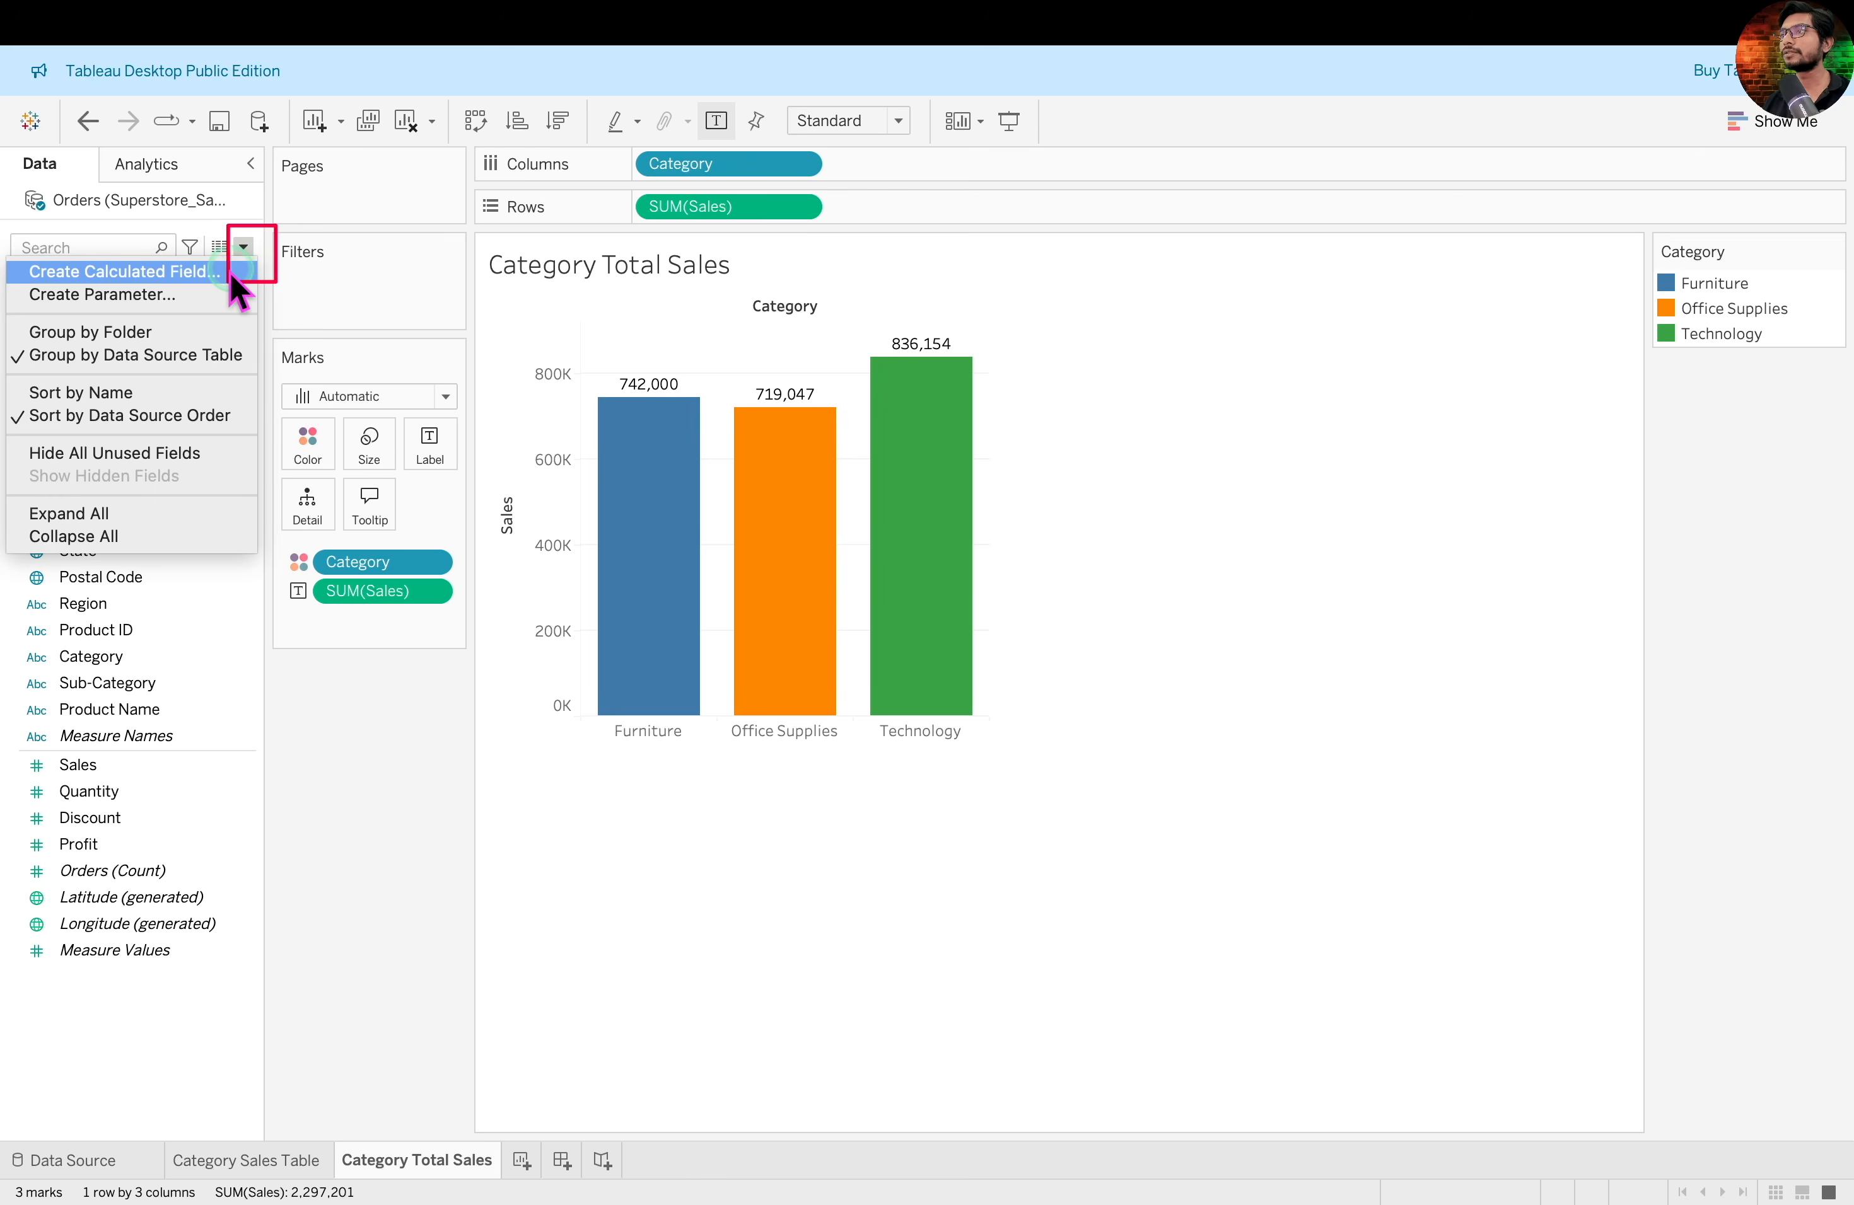
Create a calculated field in Tableau's Orders data source and name it Sales (INR)
left_click(230, 274)
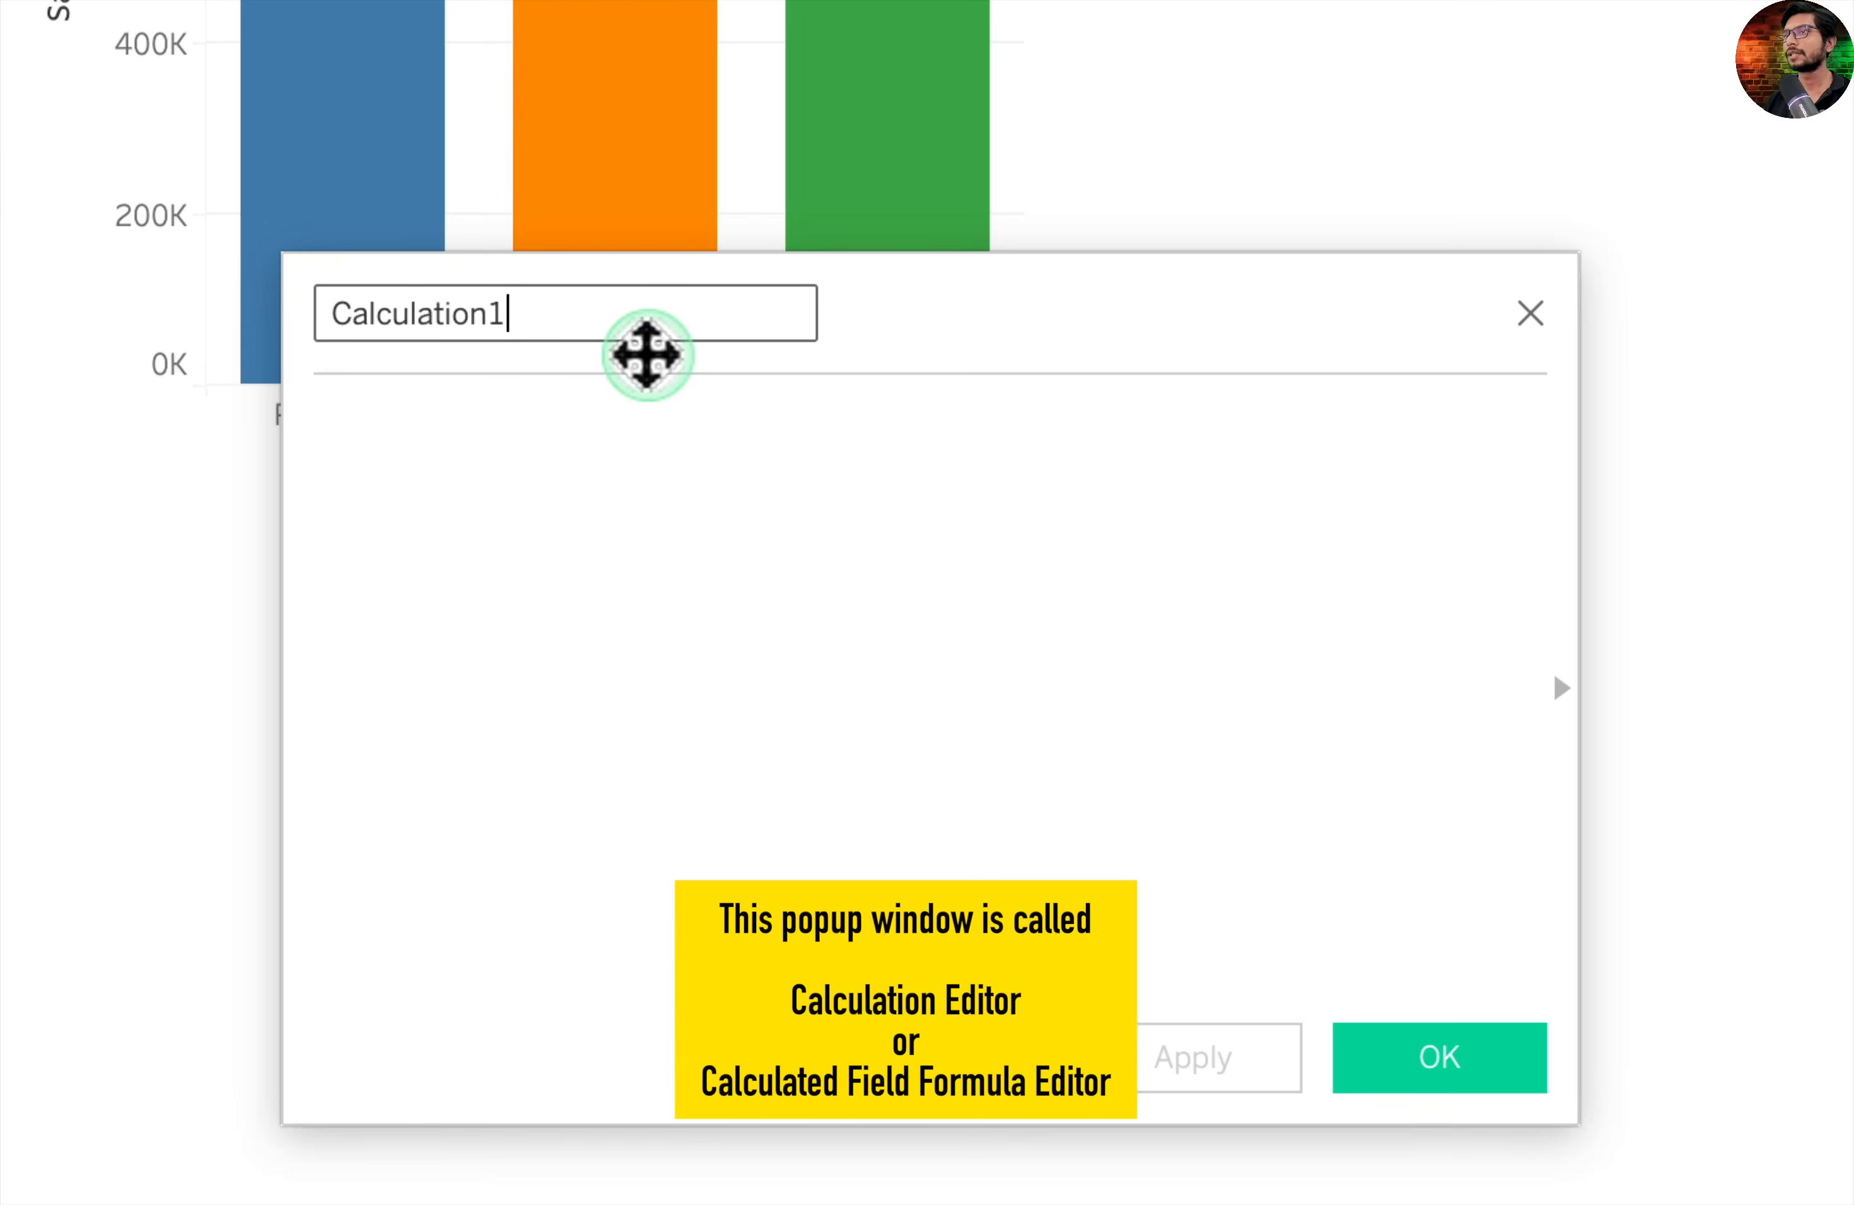
key("BackSpace")
key("BackSpace")
key("BackSpace")
key("BackSpace")
key("BackSpace")
key("BackSpace")
key("BackSpace")
key("BackSpace")
key("BackSpace")
key("BackSpace")
key("BackSpace")
key("BackSpace")
key("BackSpace")
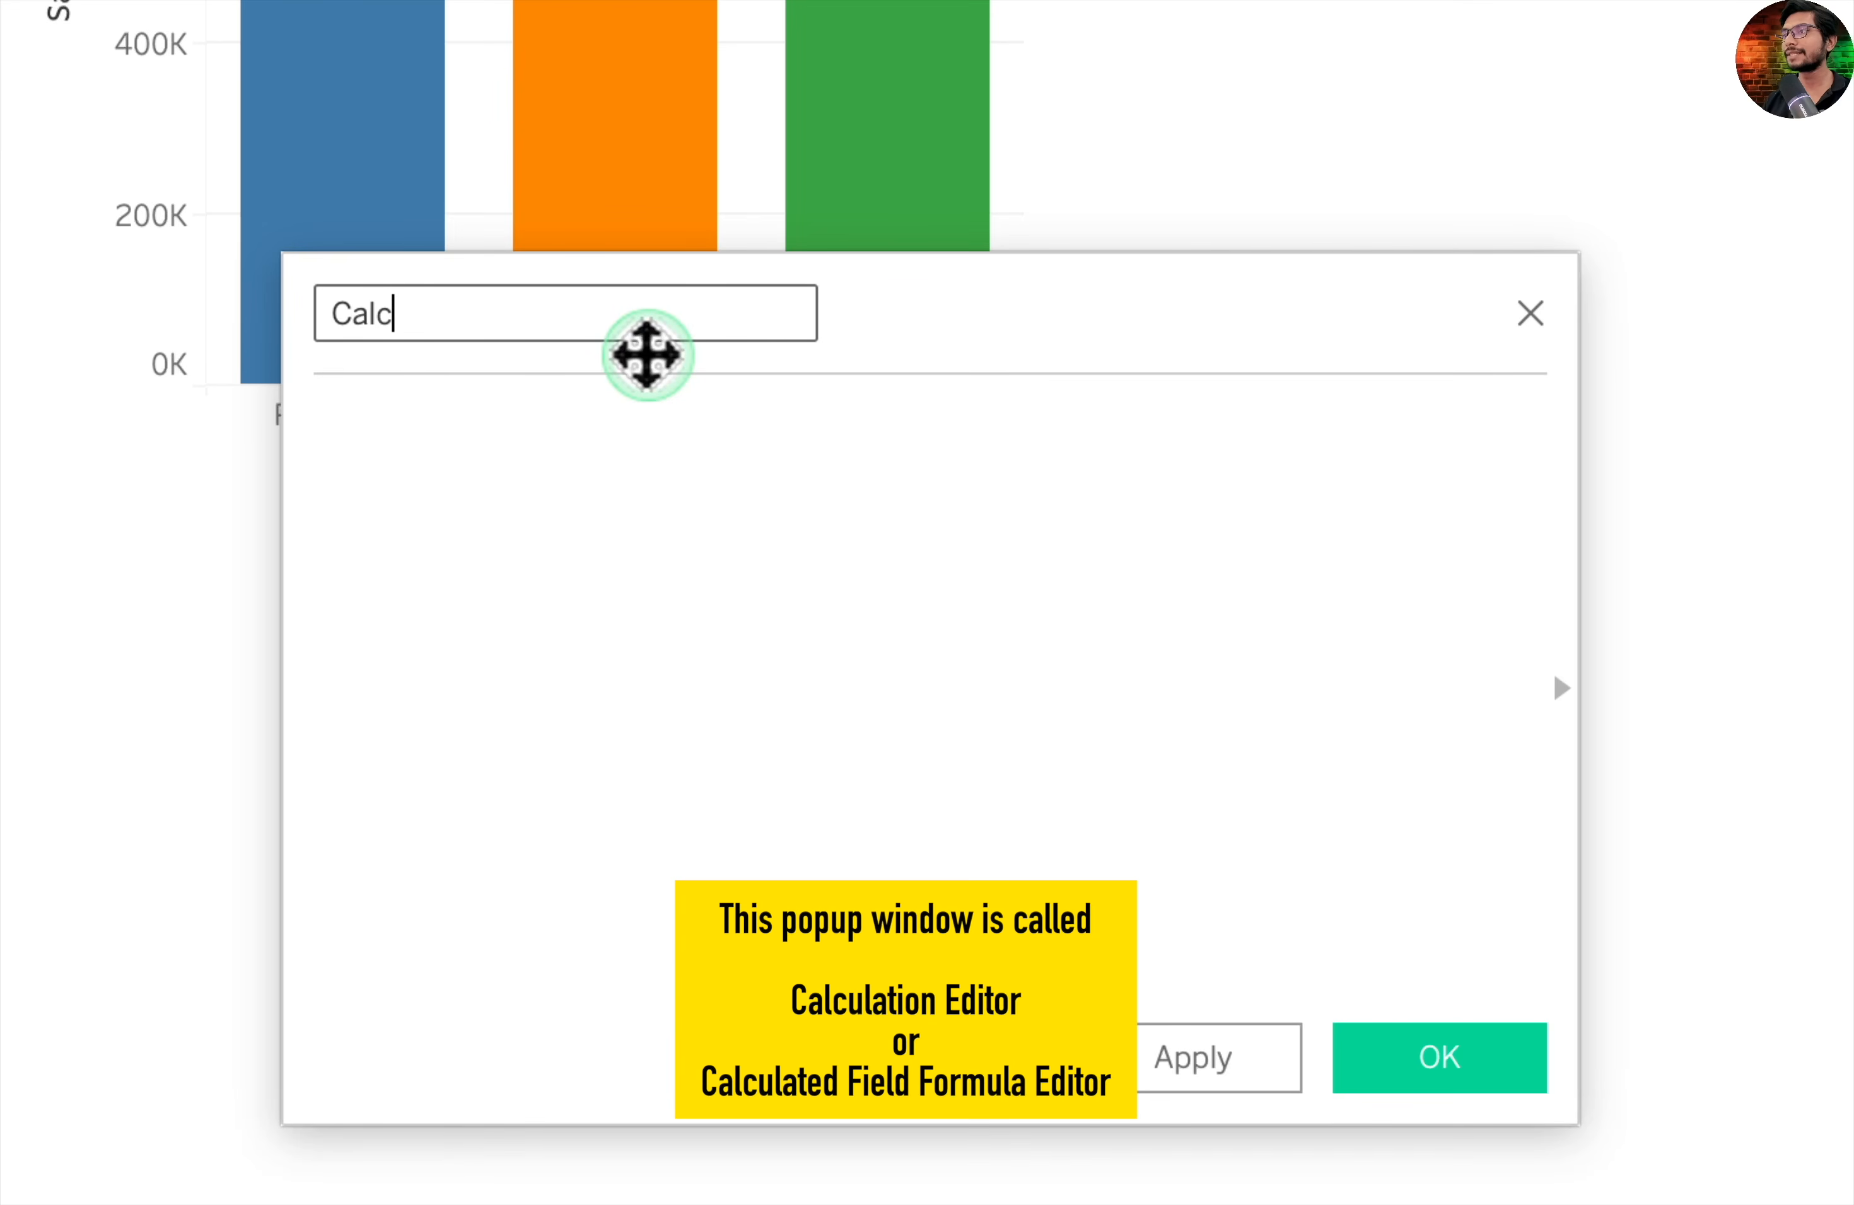
type("Sales (INR)")
Define the Sales (INR) calculated field with the formula [Sales]*86 and save it
left_click(1088, 438)
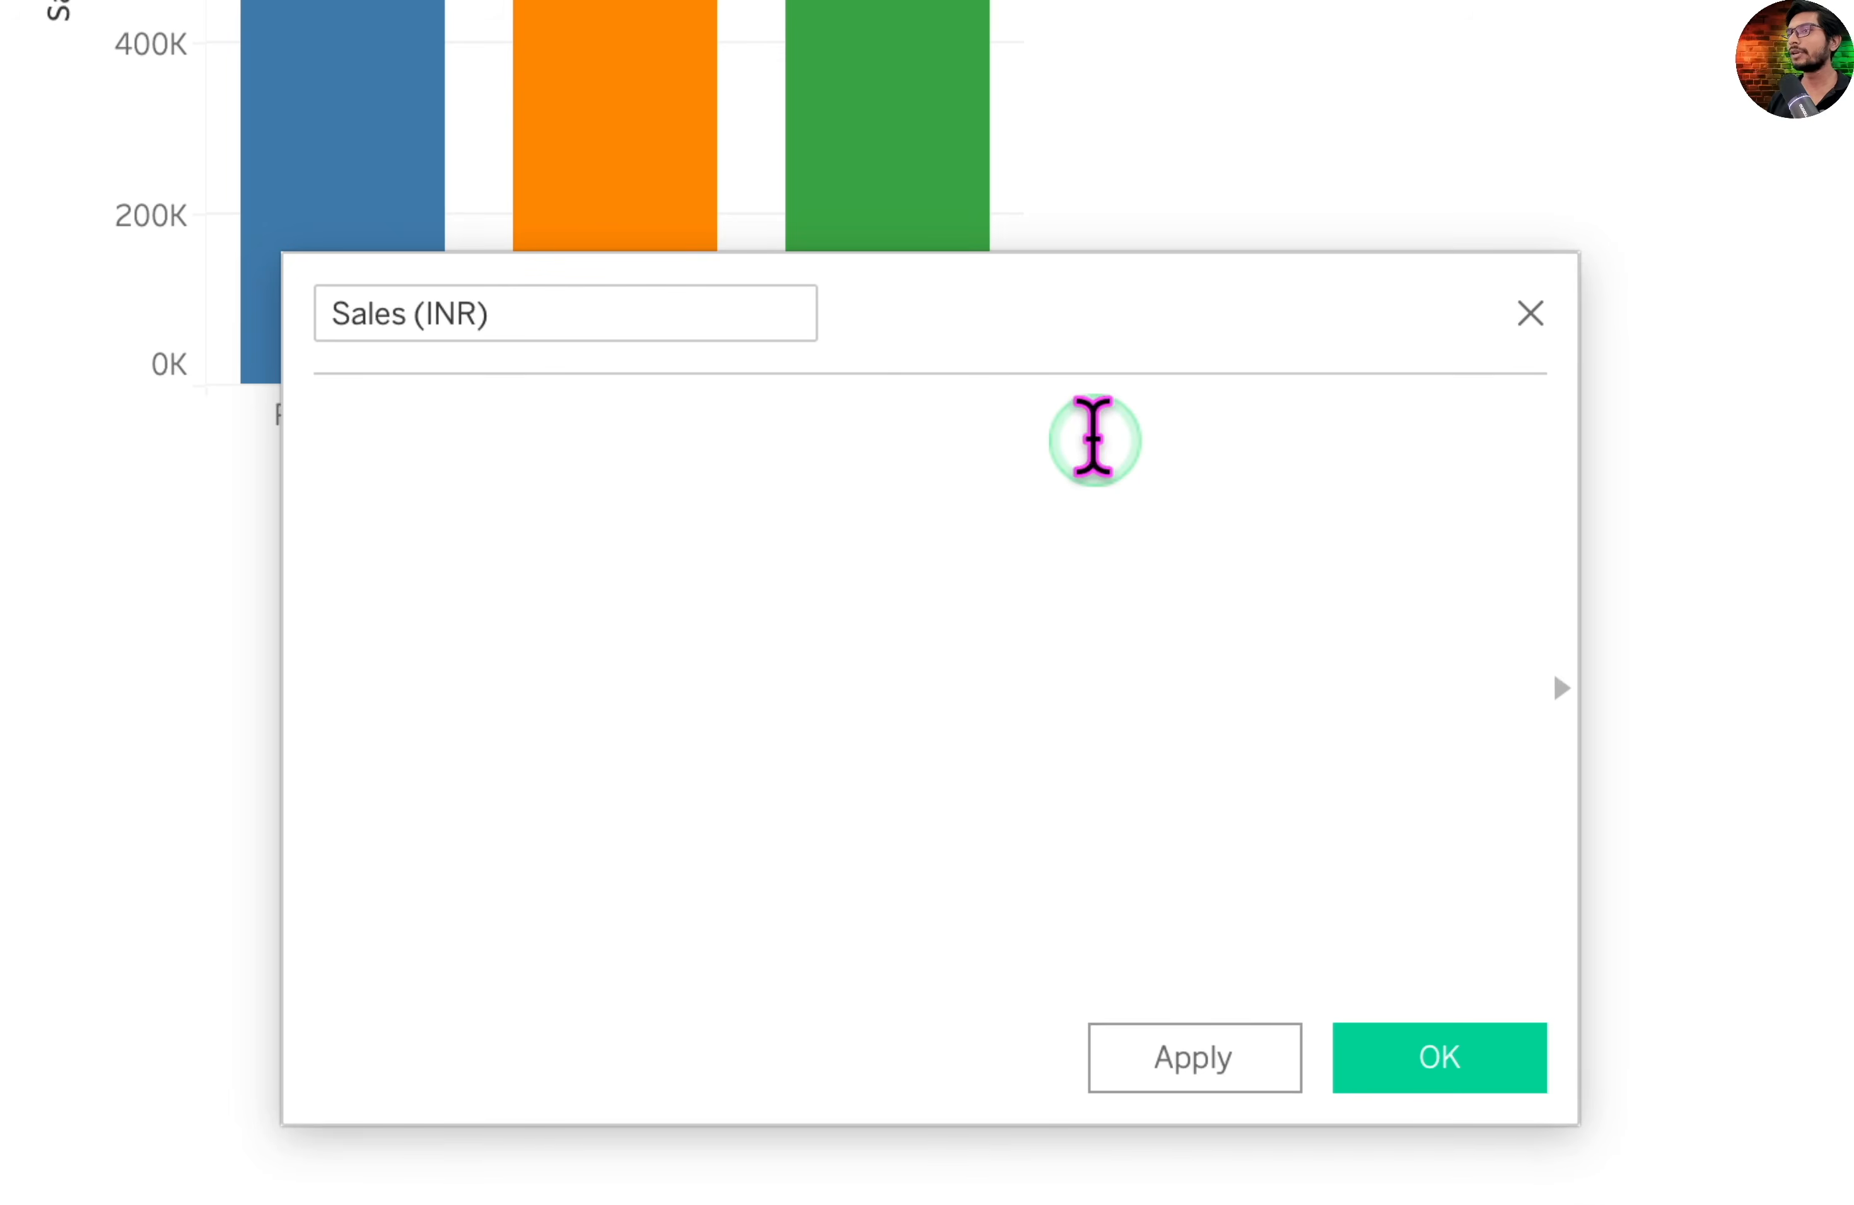
type("sale")
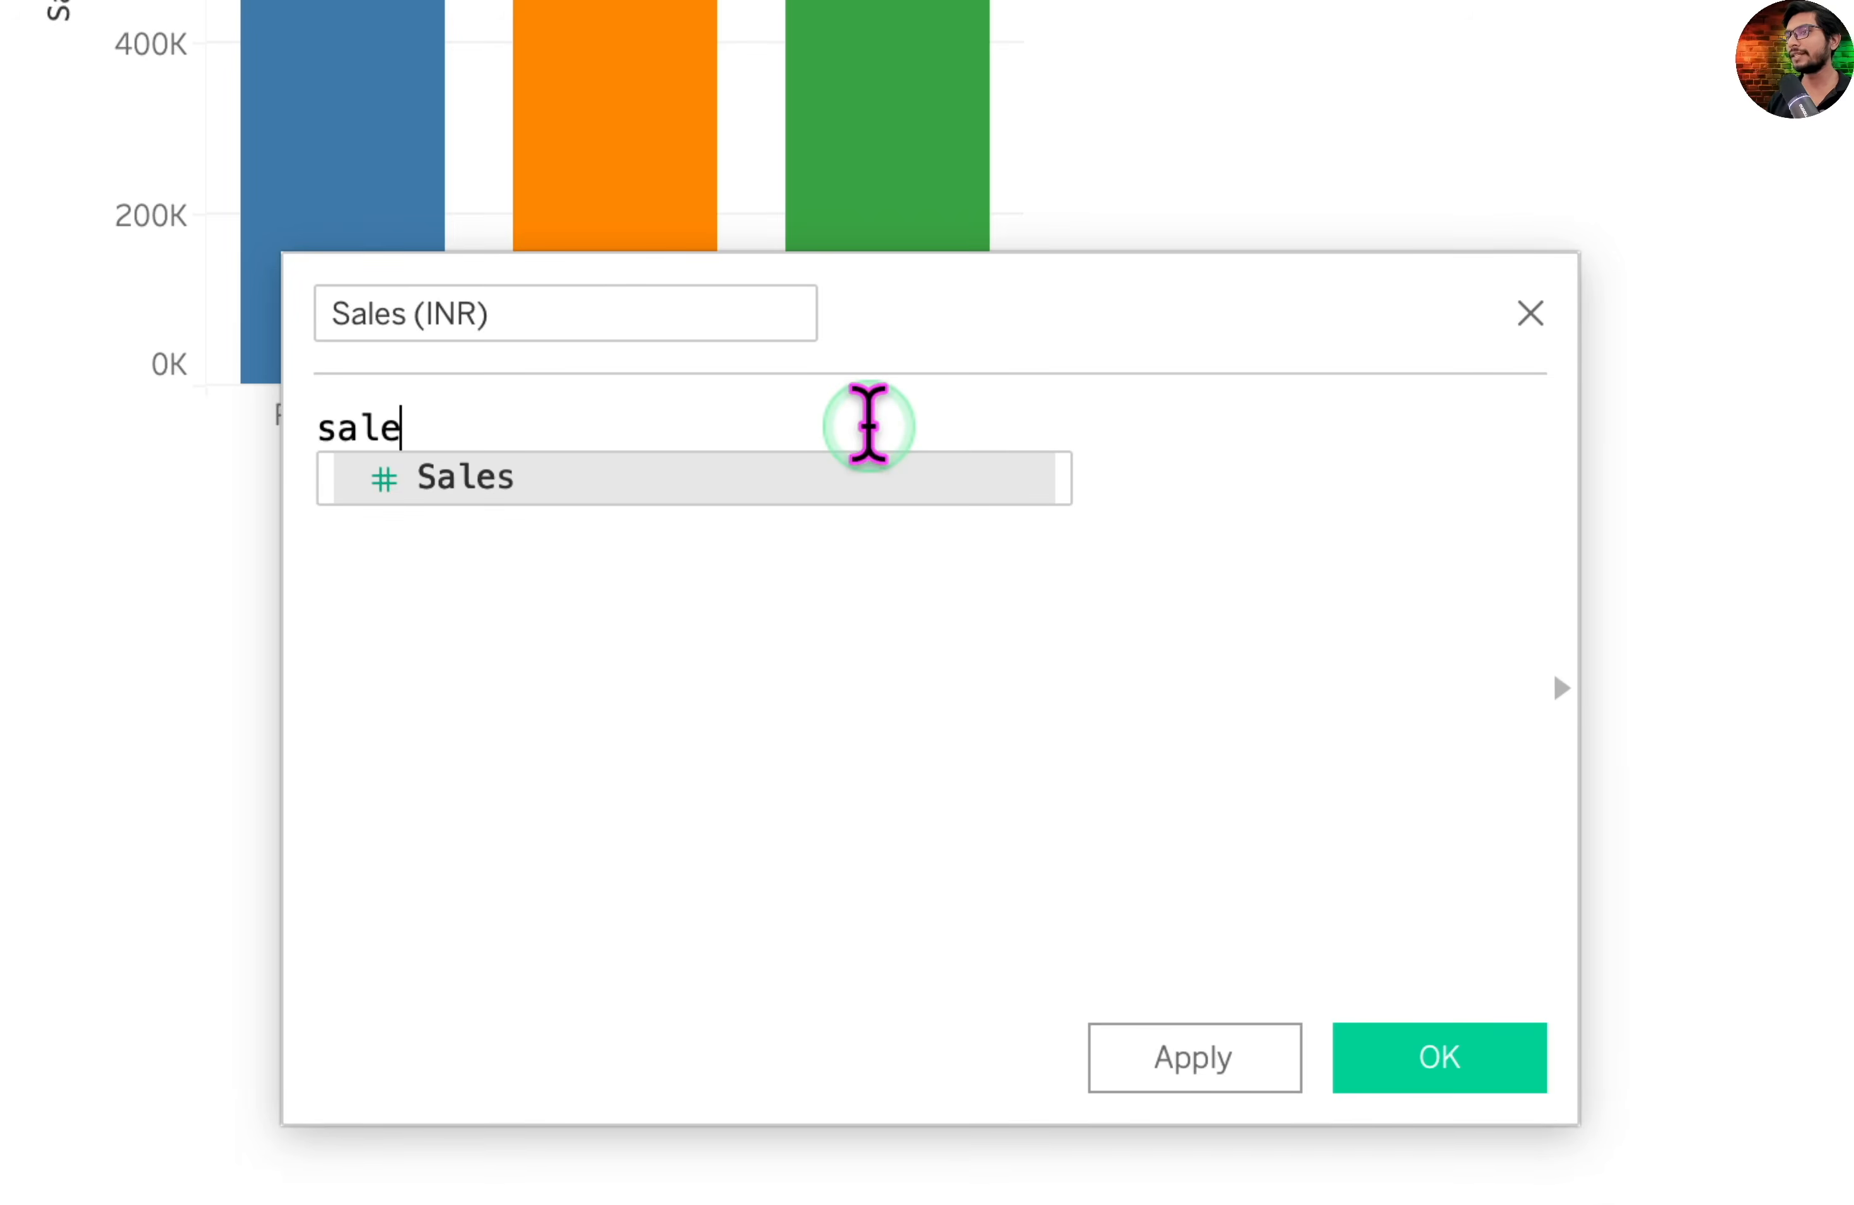
left_click(839, 476)
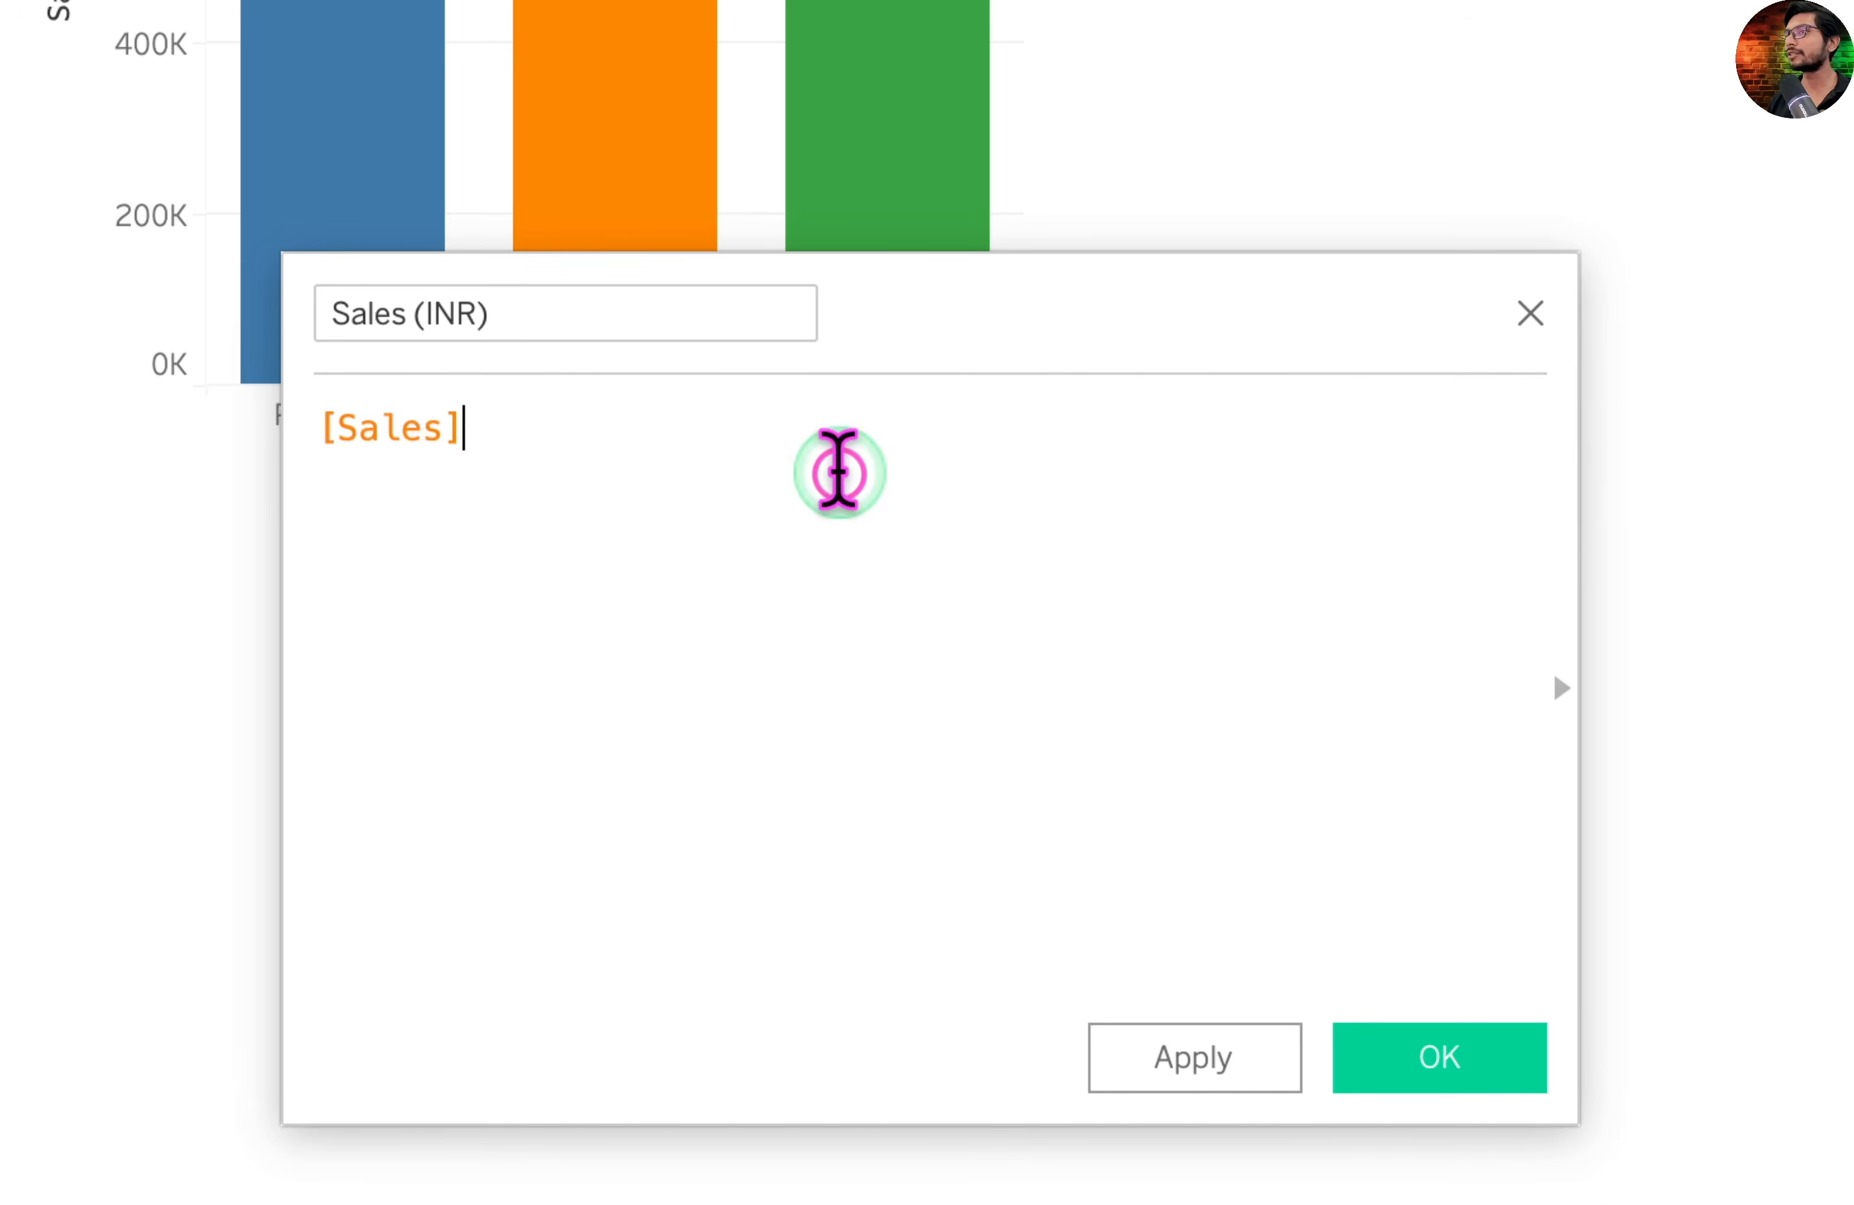
type("*85")
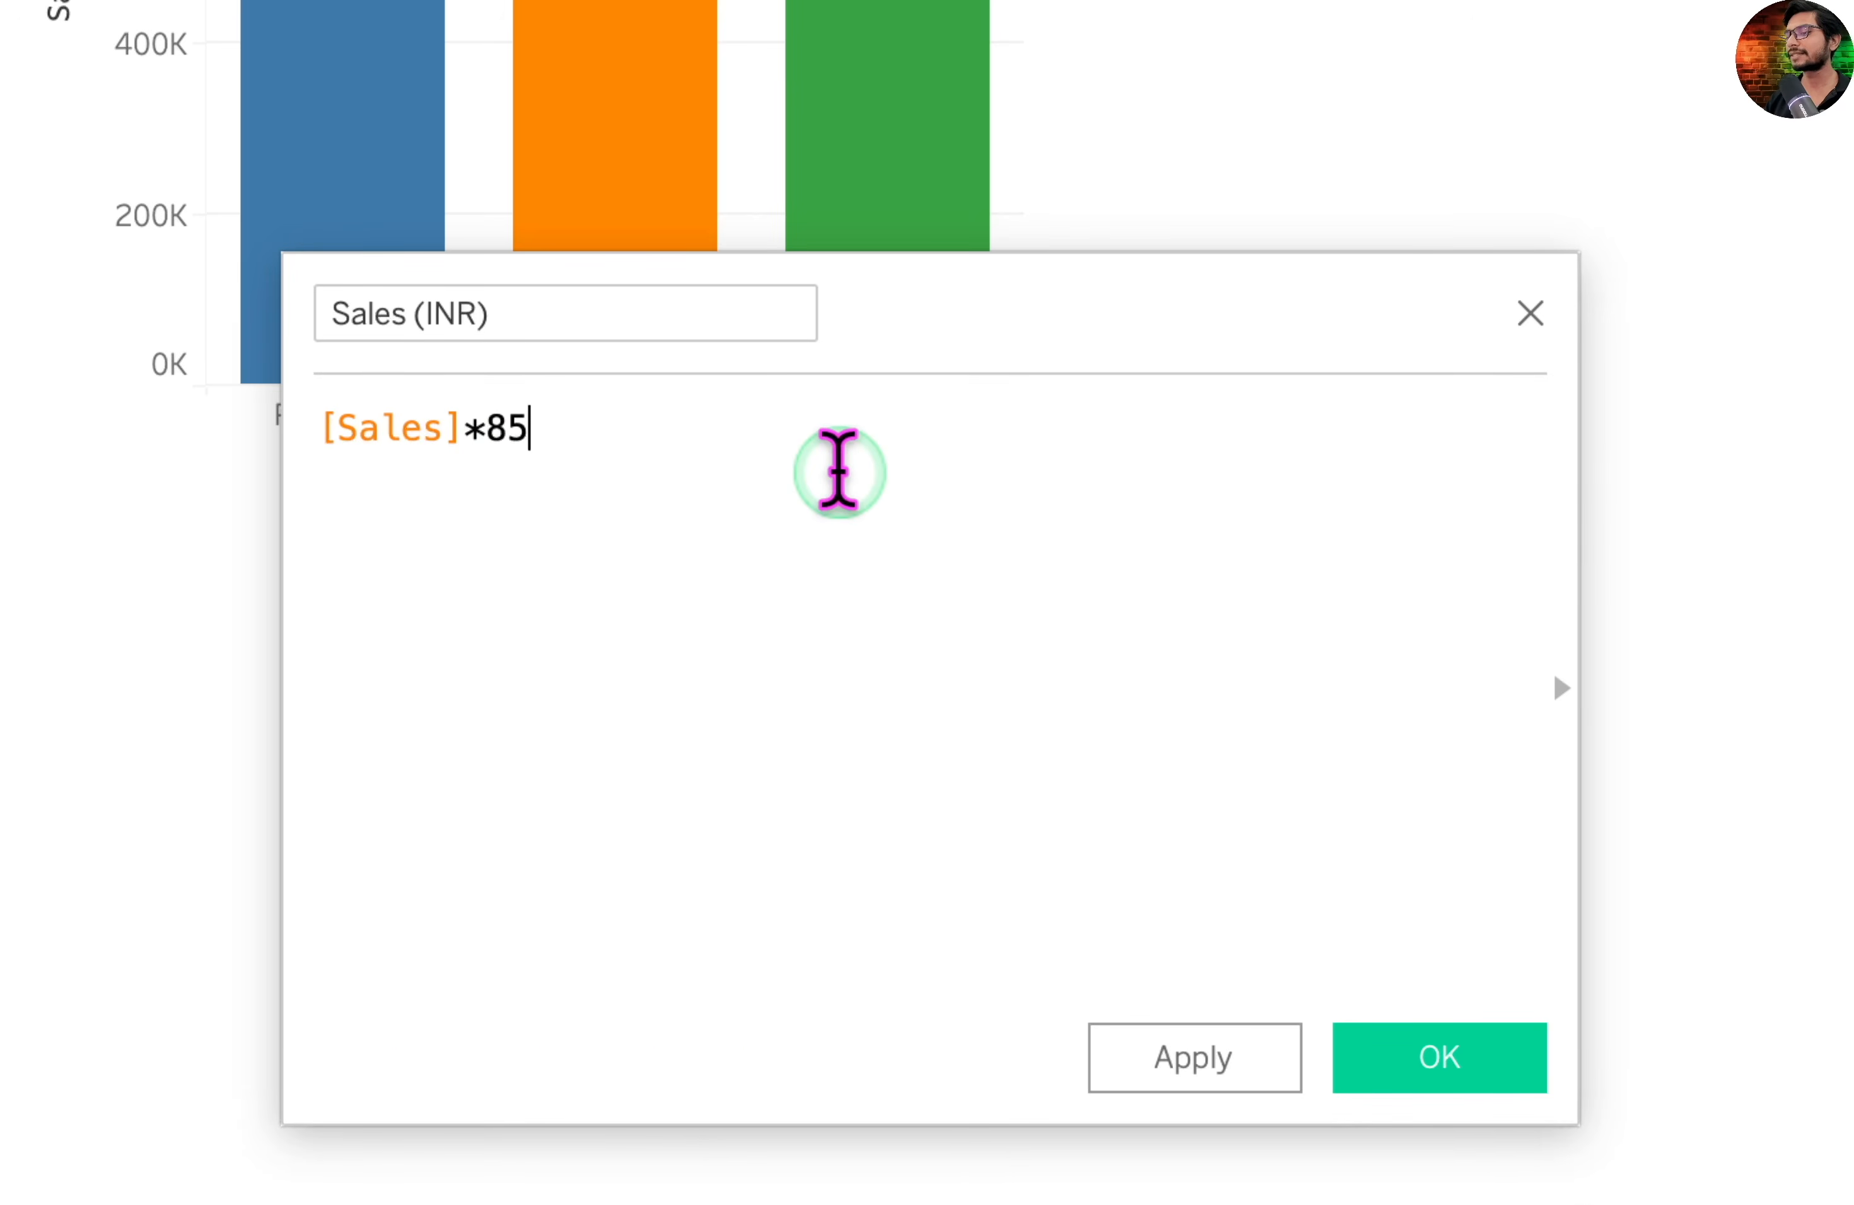
key("BackSpace")
type("6")
left_click(1425, 1065)
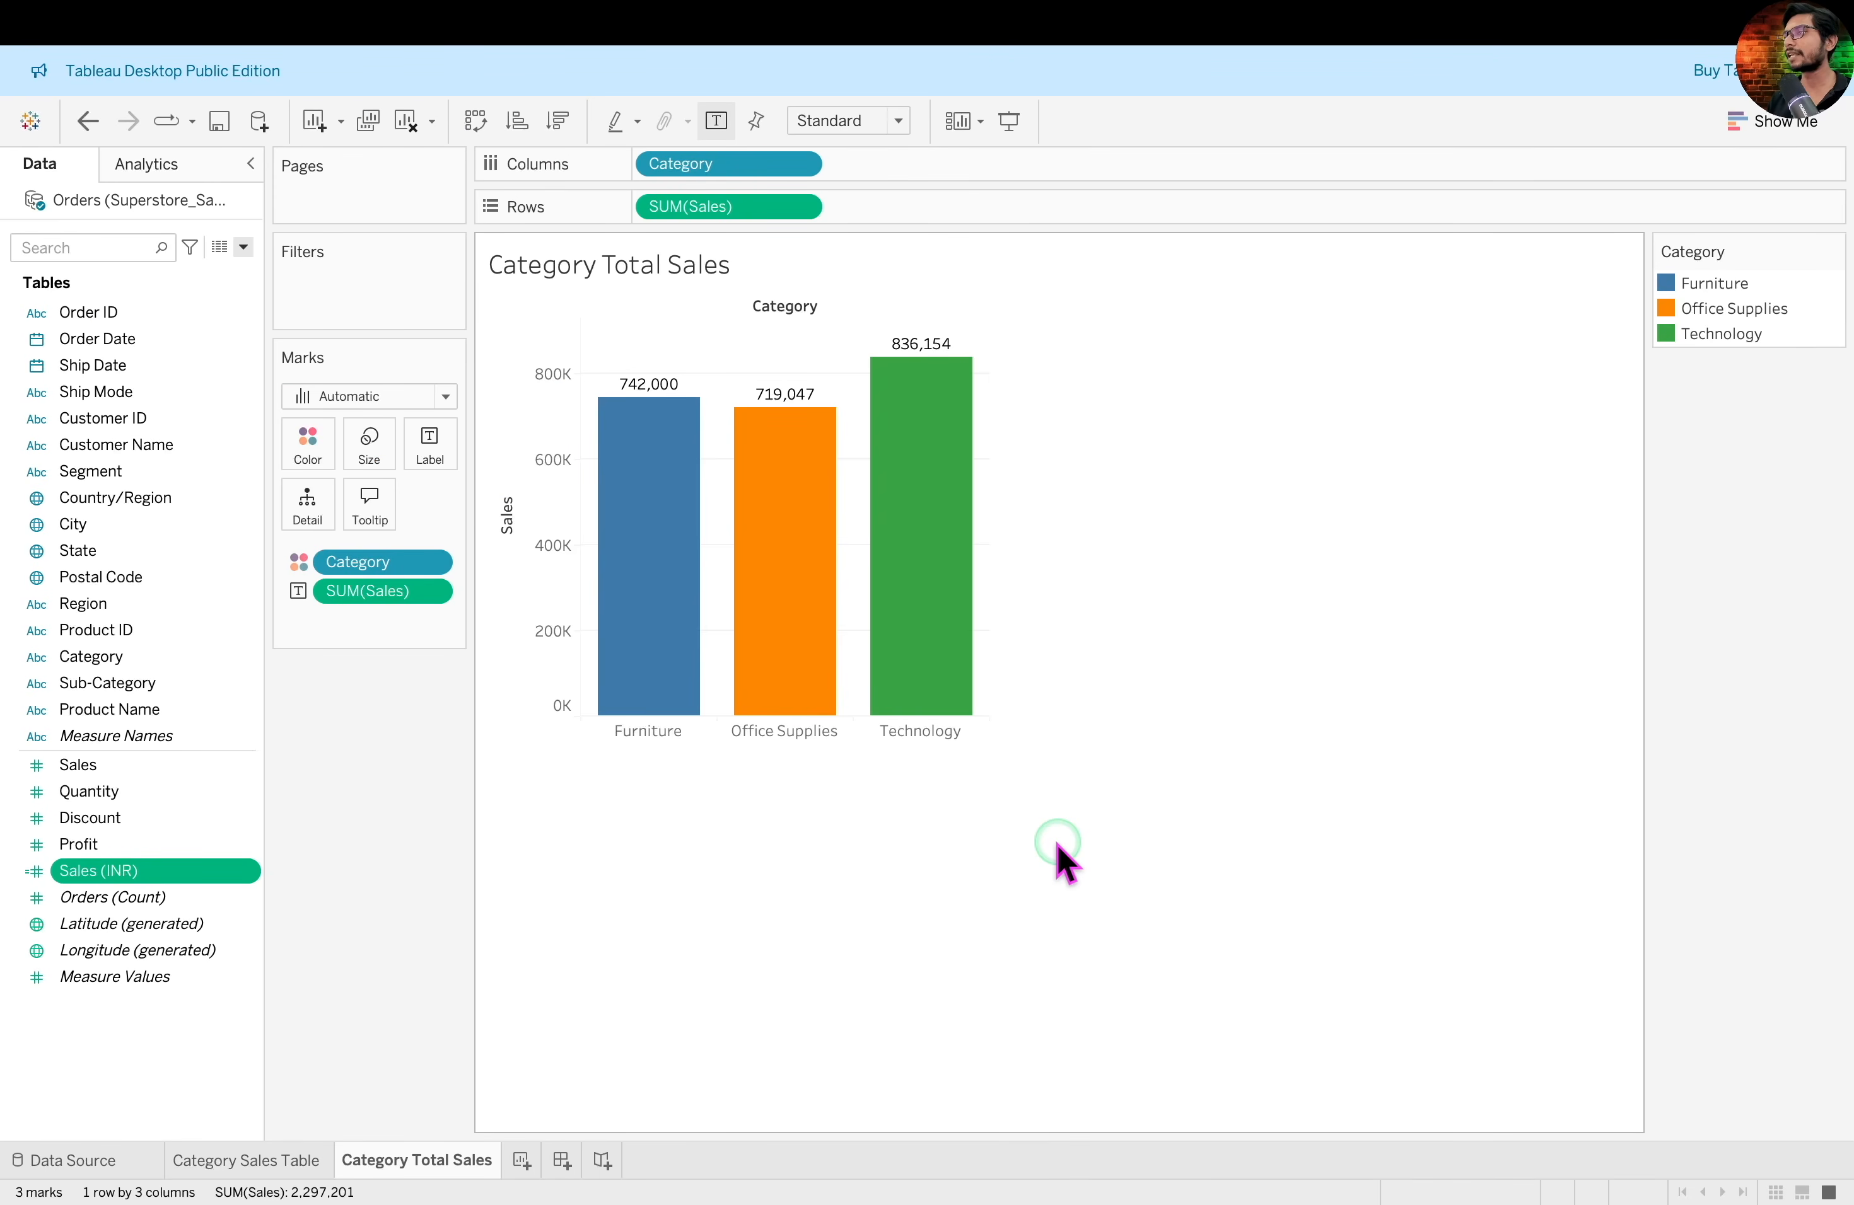
Open the data source and compare the calculated Sales (INR) column with the original Sales column in the Orders preview
mouse_move(3, 1122)
left_mouse_down()
mouse_move(135, 1156)
mouse_move(165, 1188)
left_mouse_up()
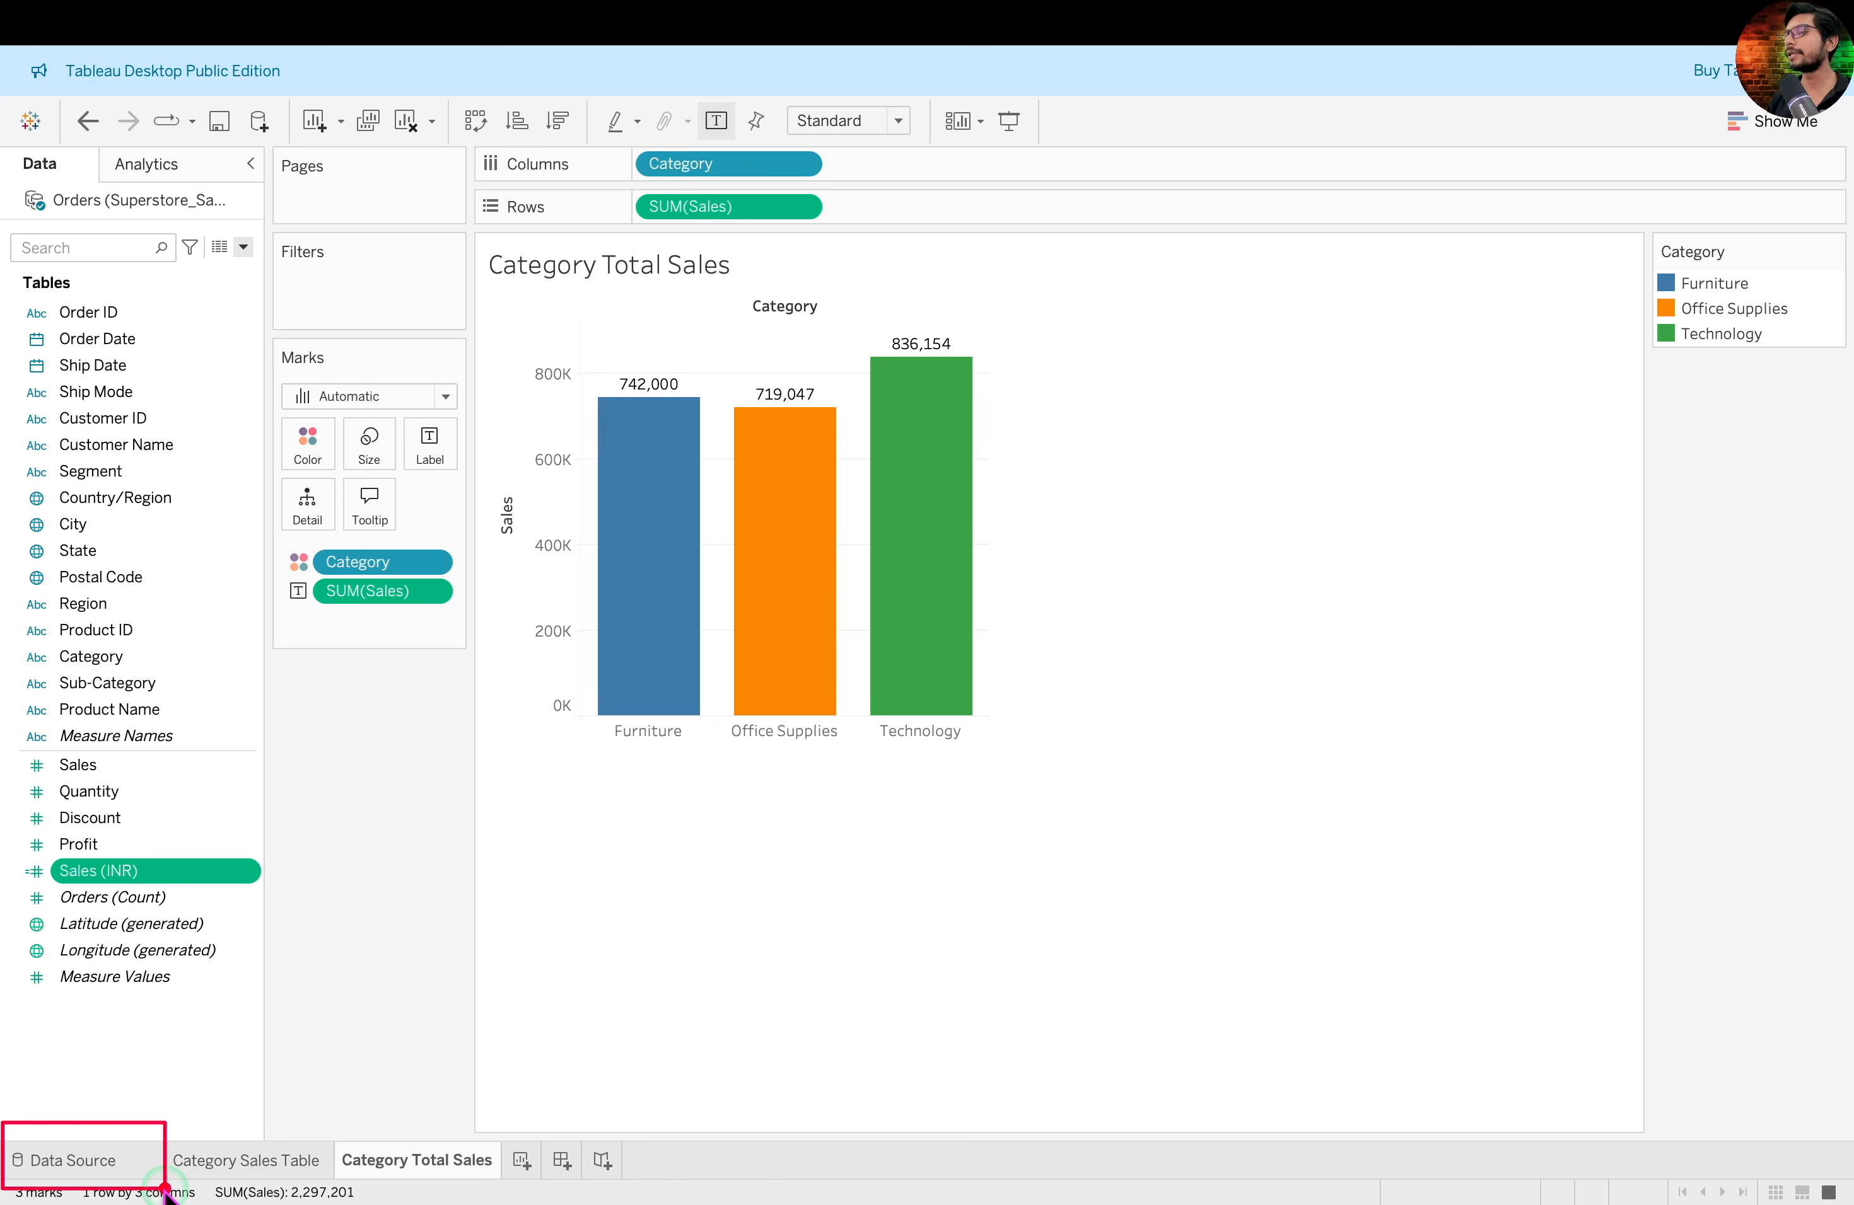
left_click(157, 1170)
scroll(1200, 869, "right", 10)
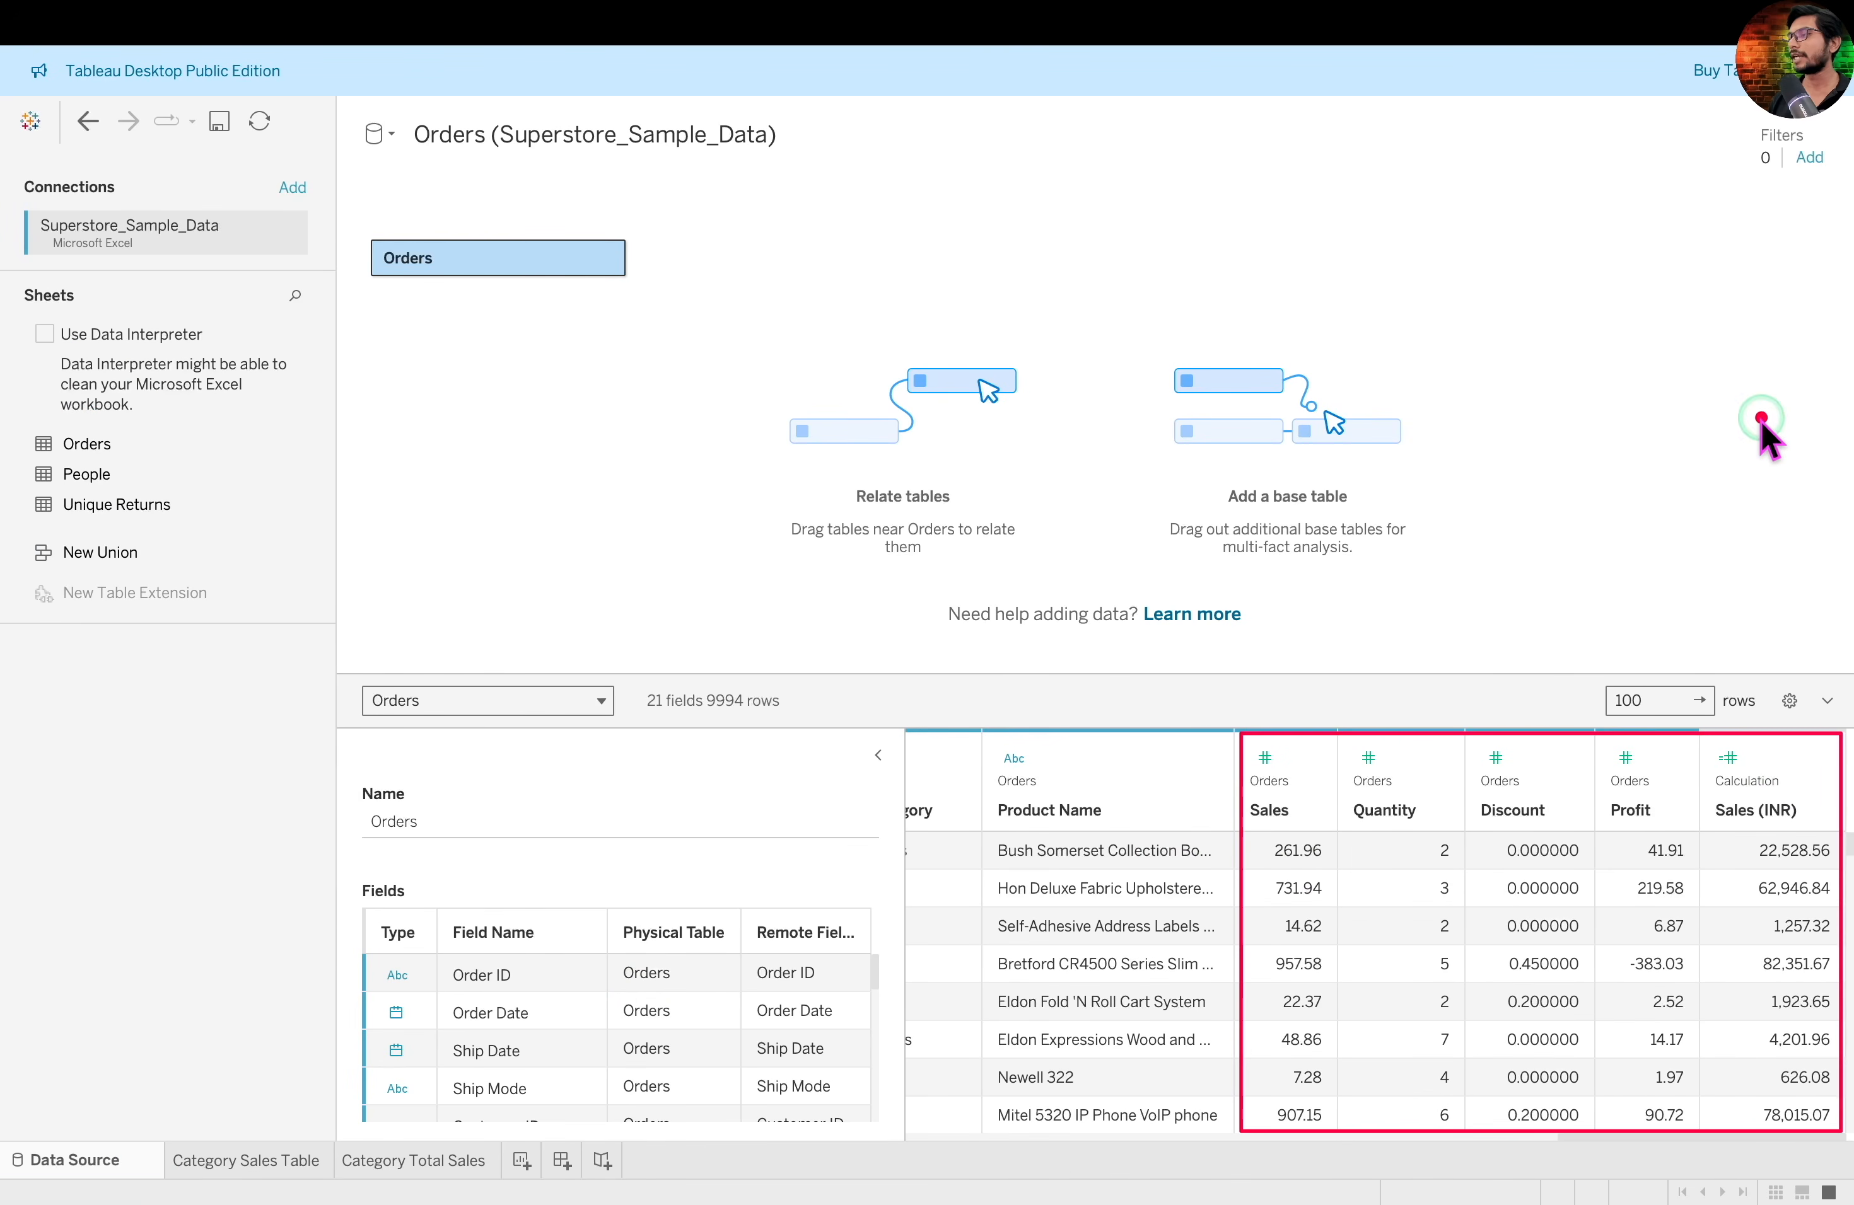
left_click_drag(1761, 418, 1776, 761)
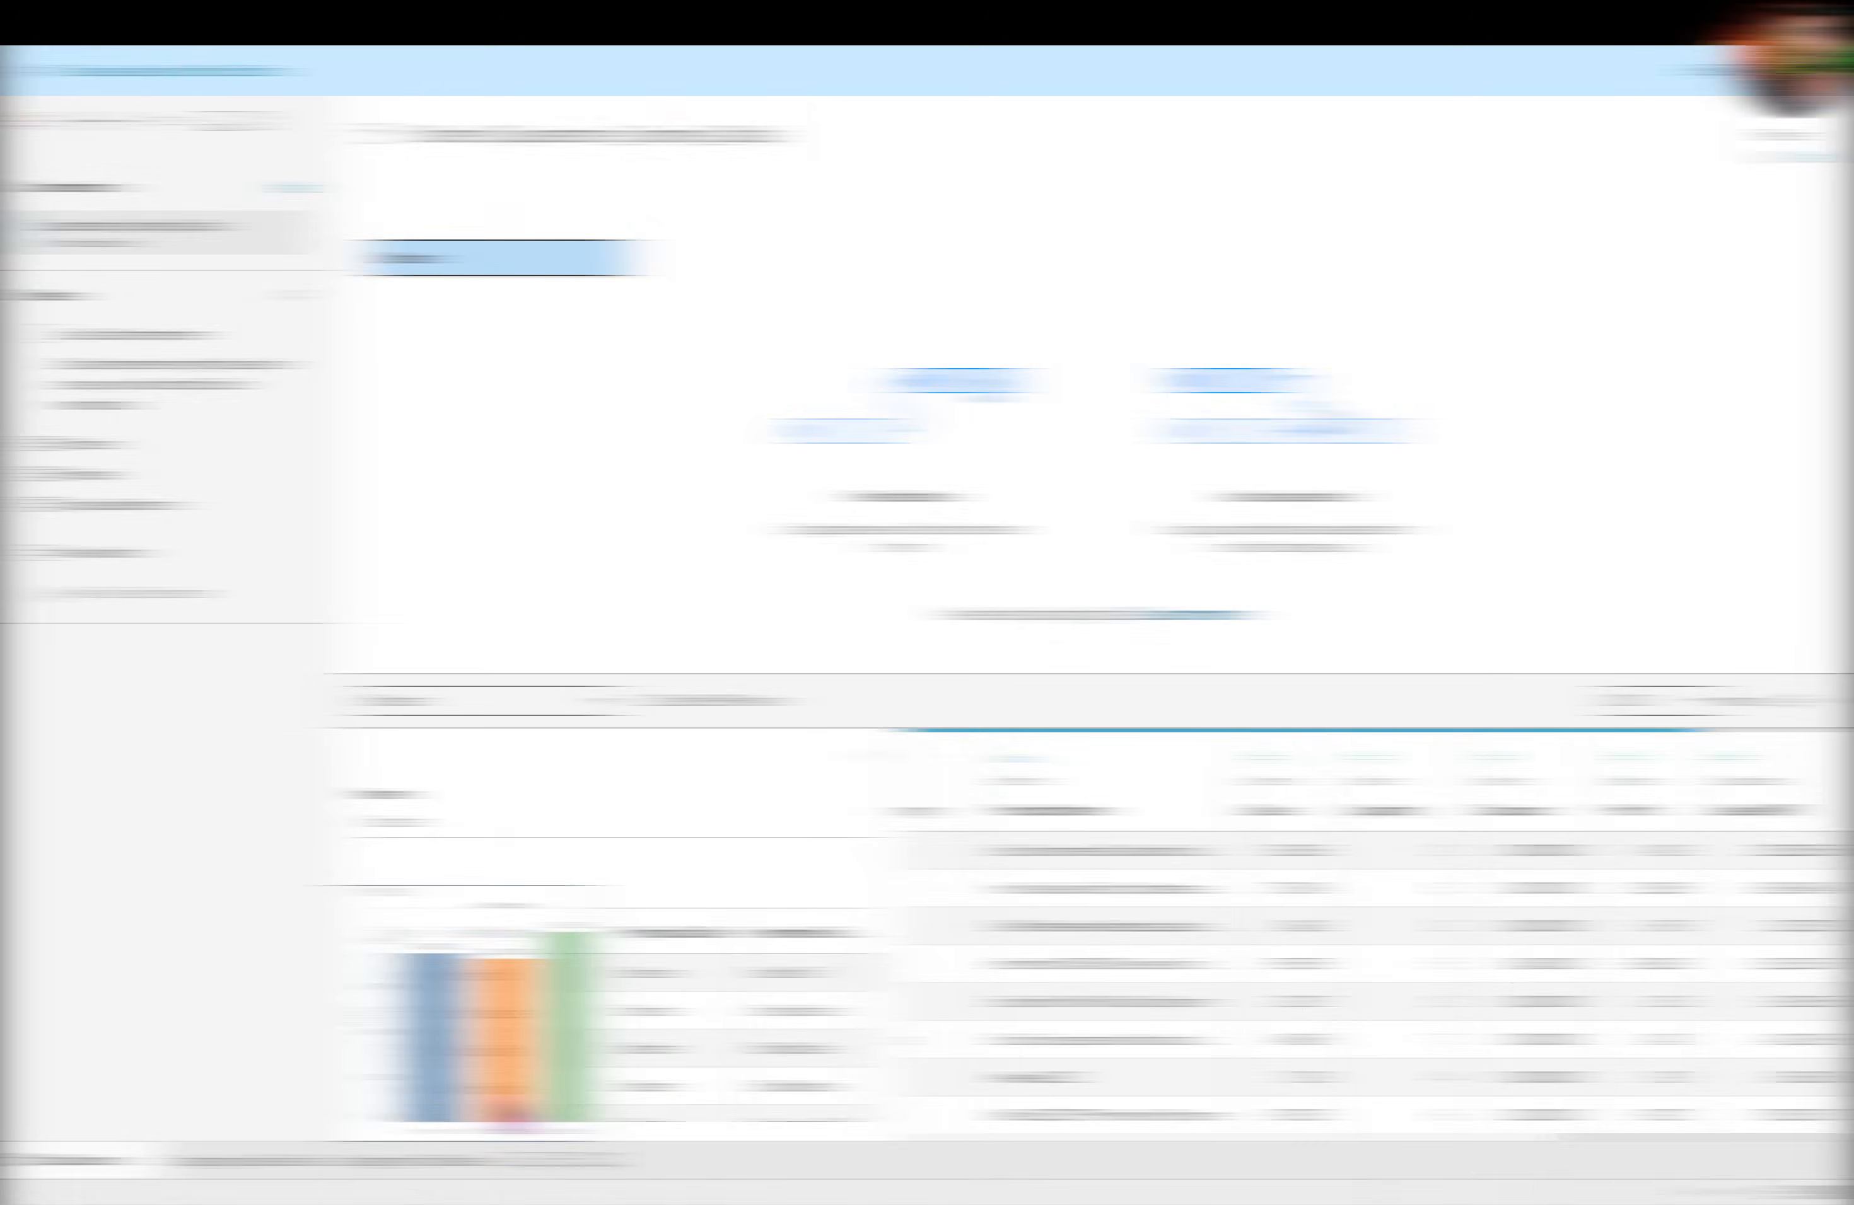
Duplicate the Category Total Sales worksheet and rename the copy as Category Total Sales in INR
left_click(433, 1150)
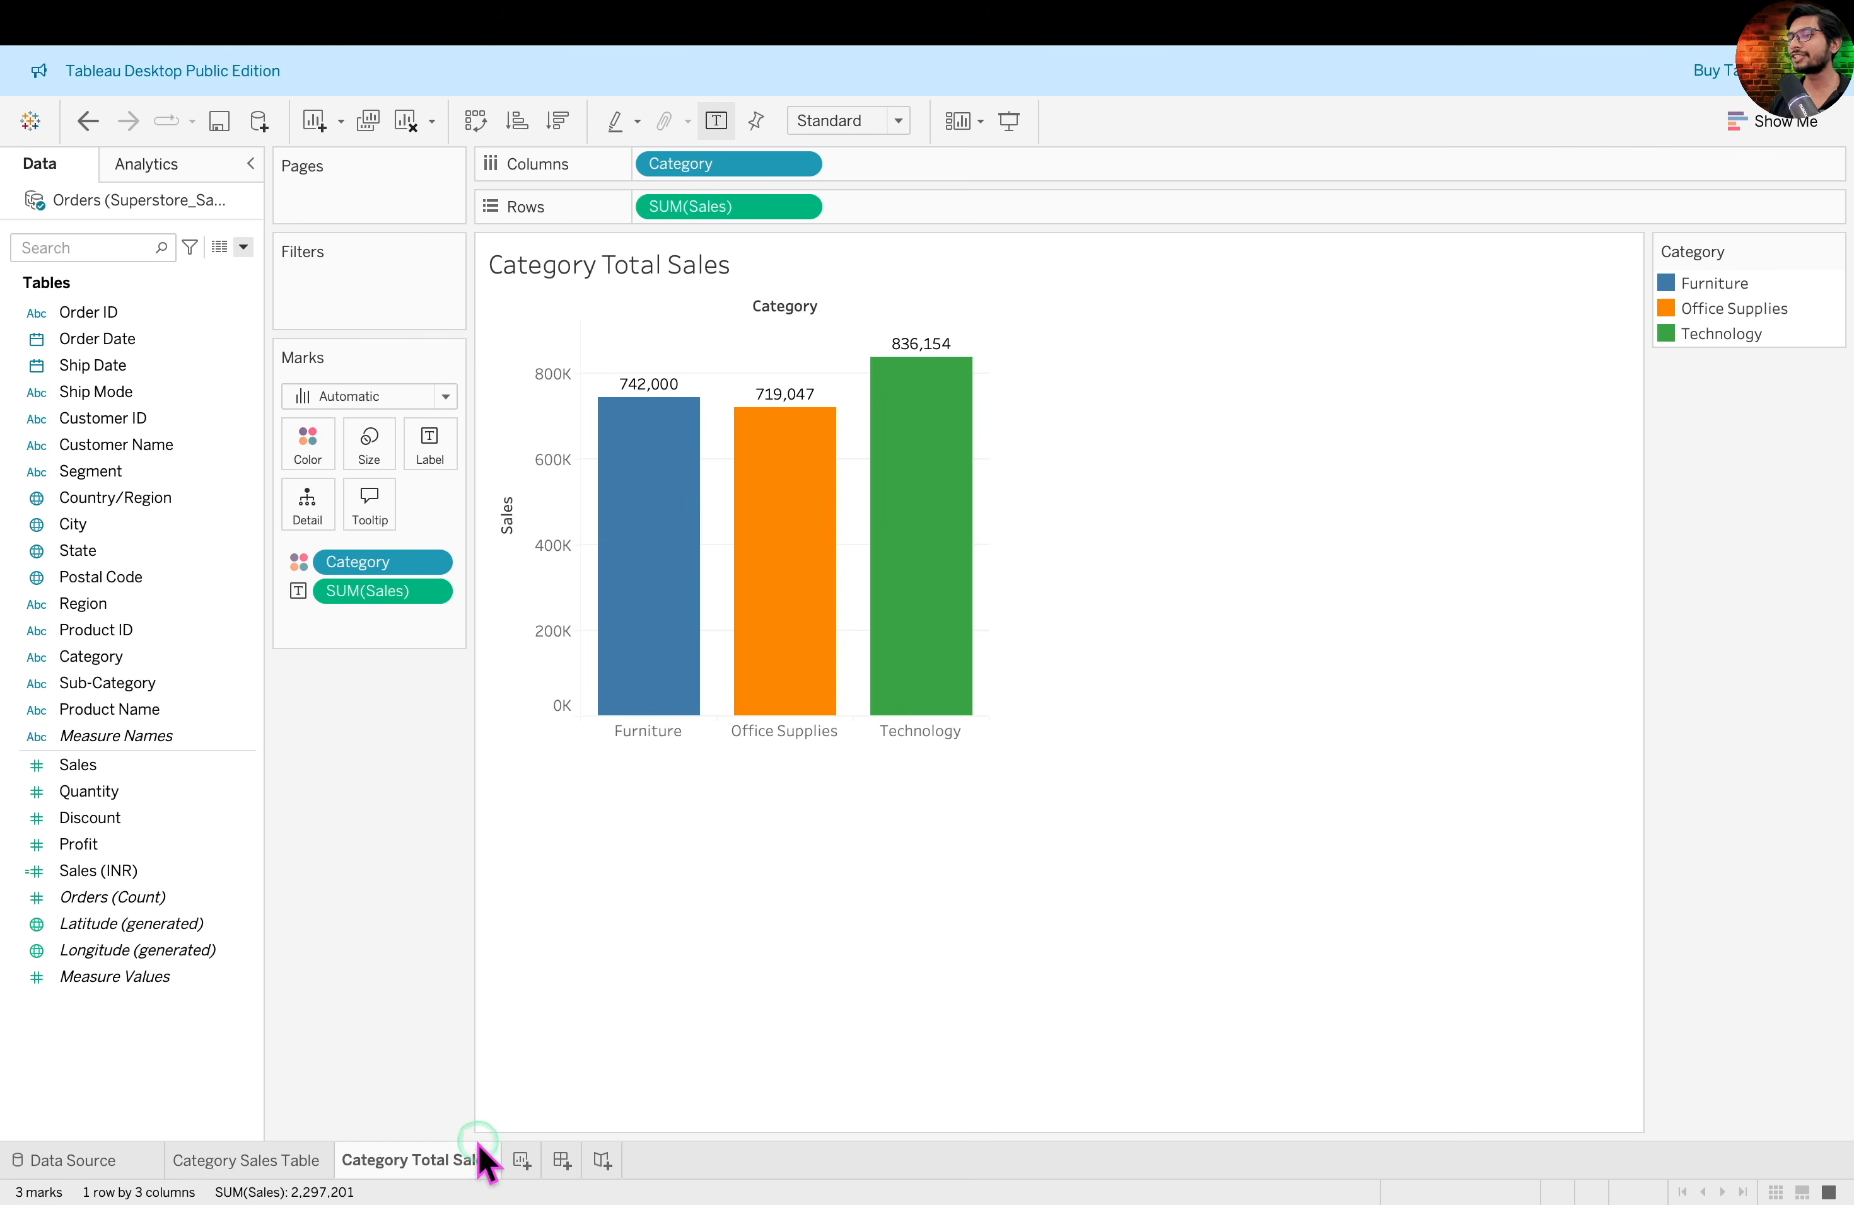
right_click(463, 1164)
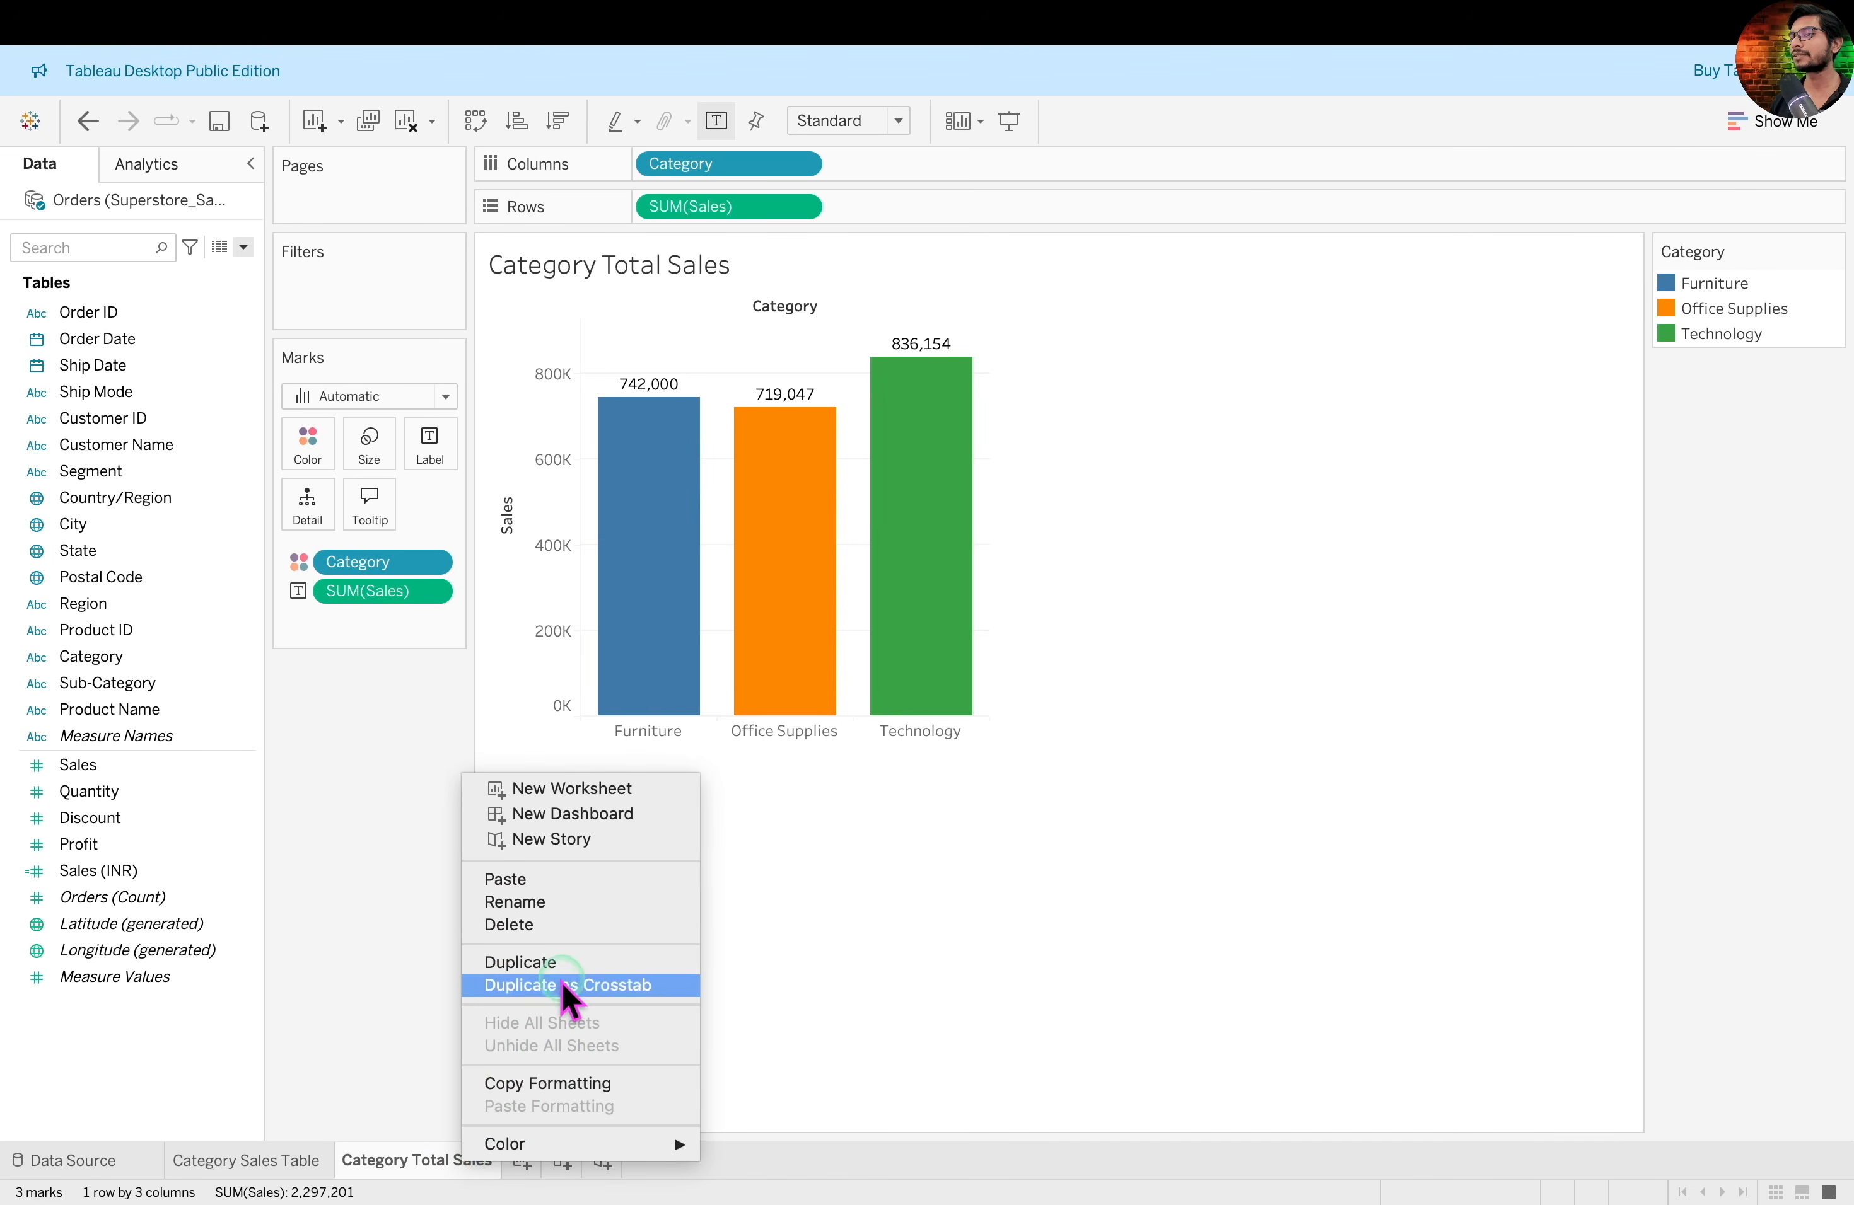
left_click(583, 964)
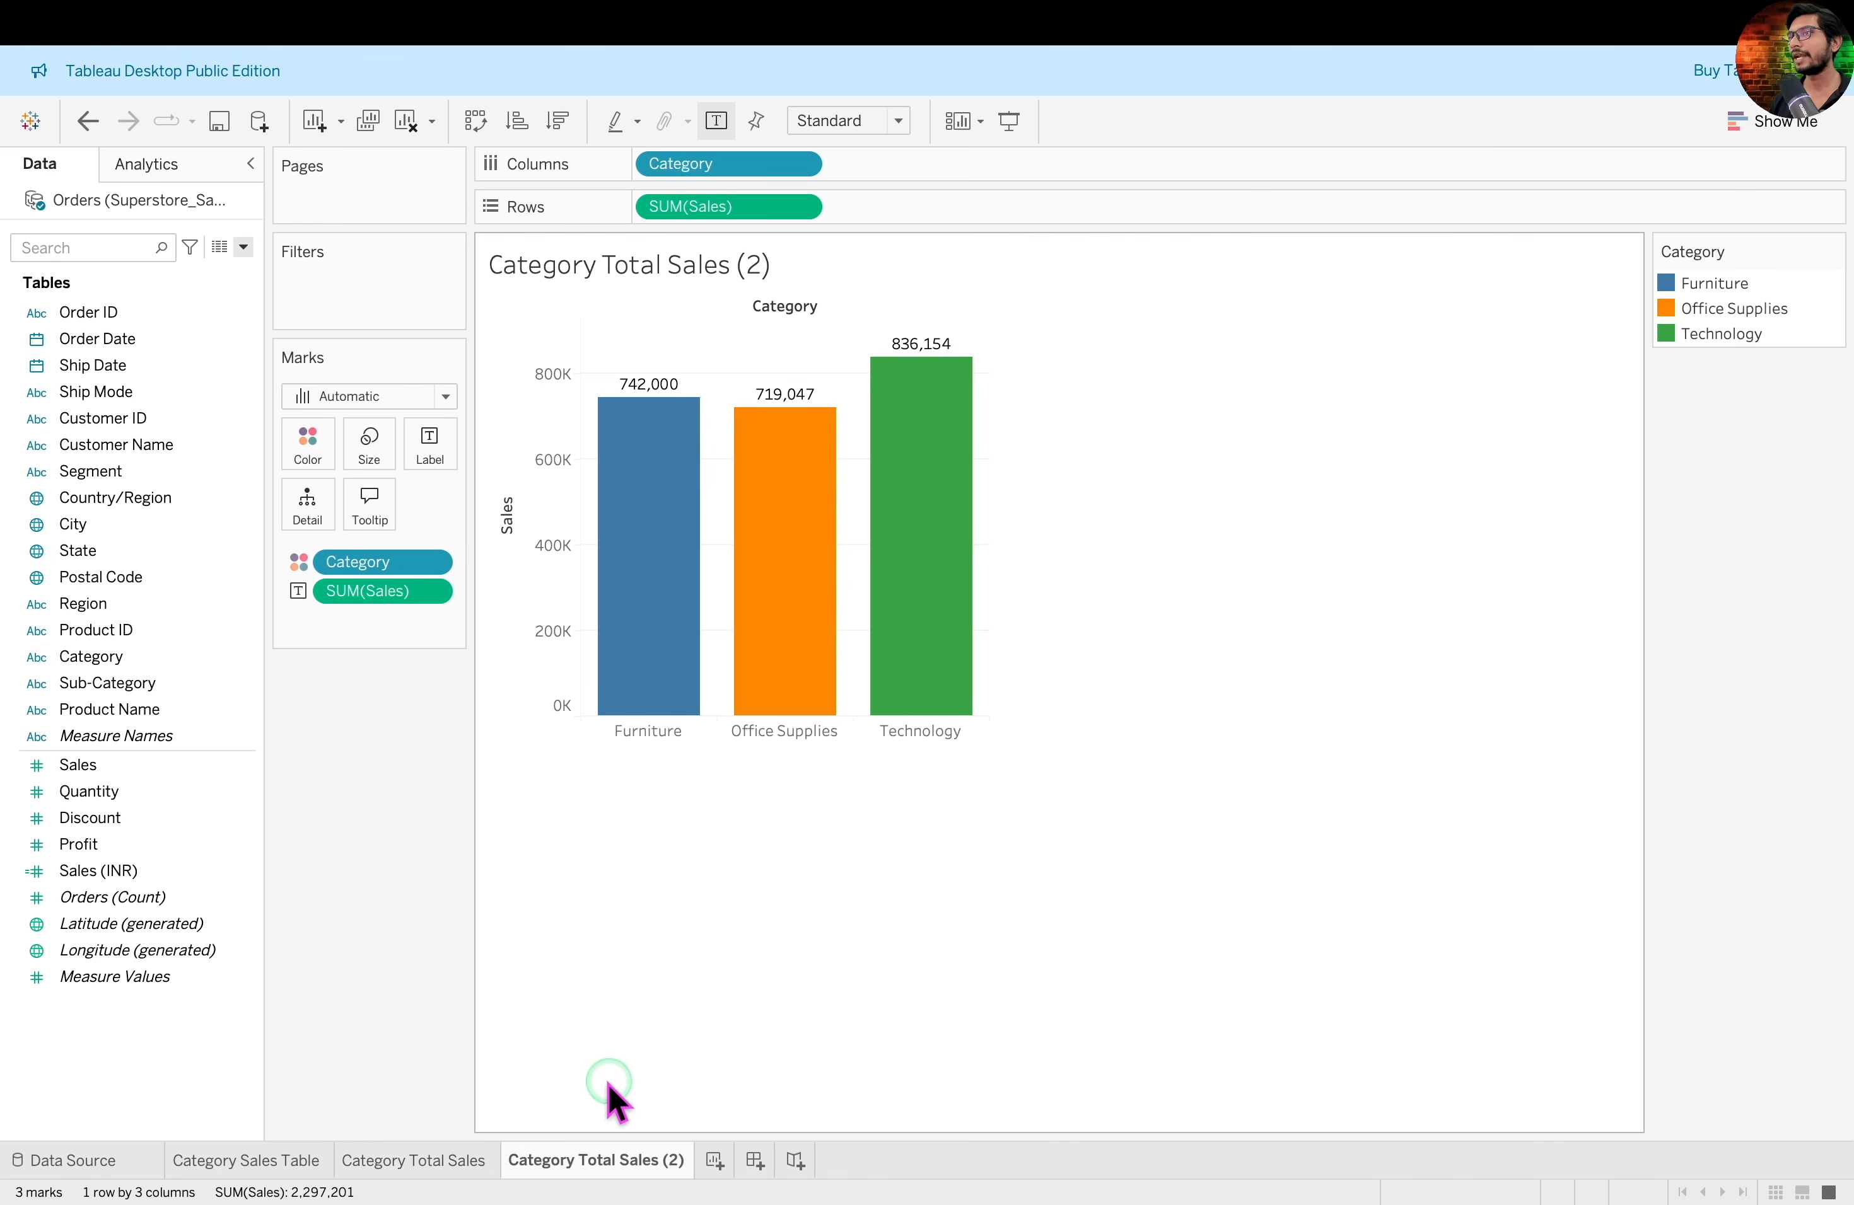
left_click(576, 1160)
double_click(573, 1156)
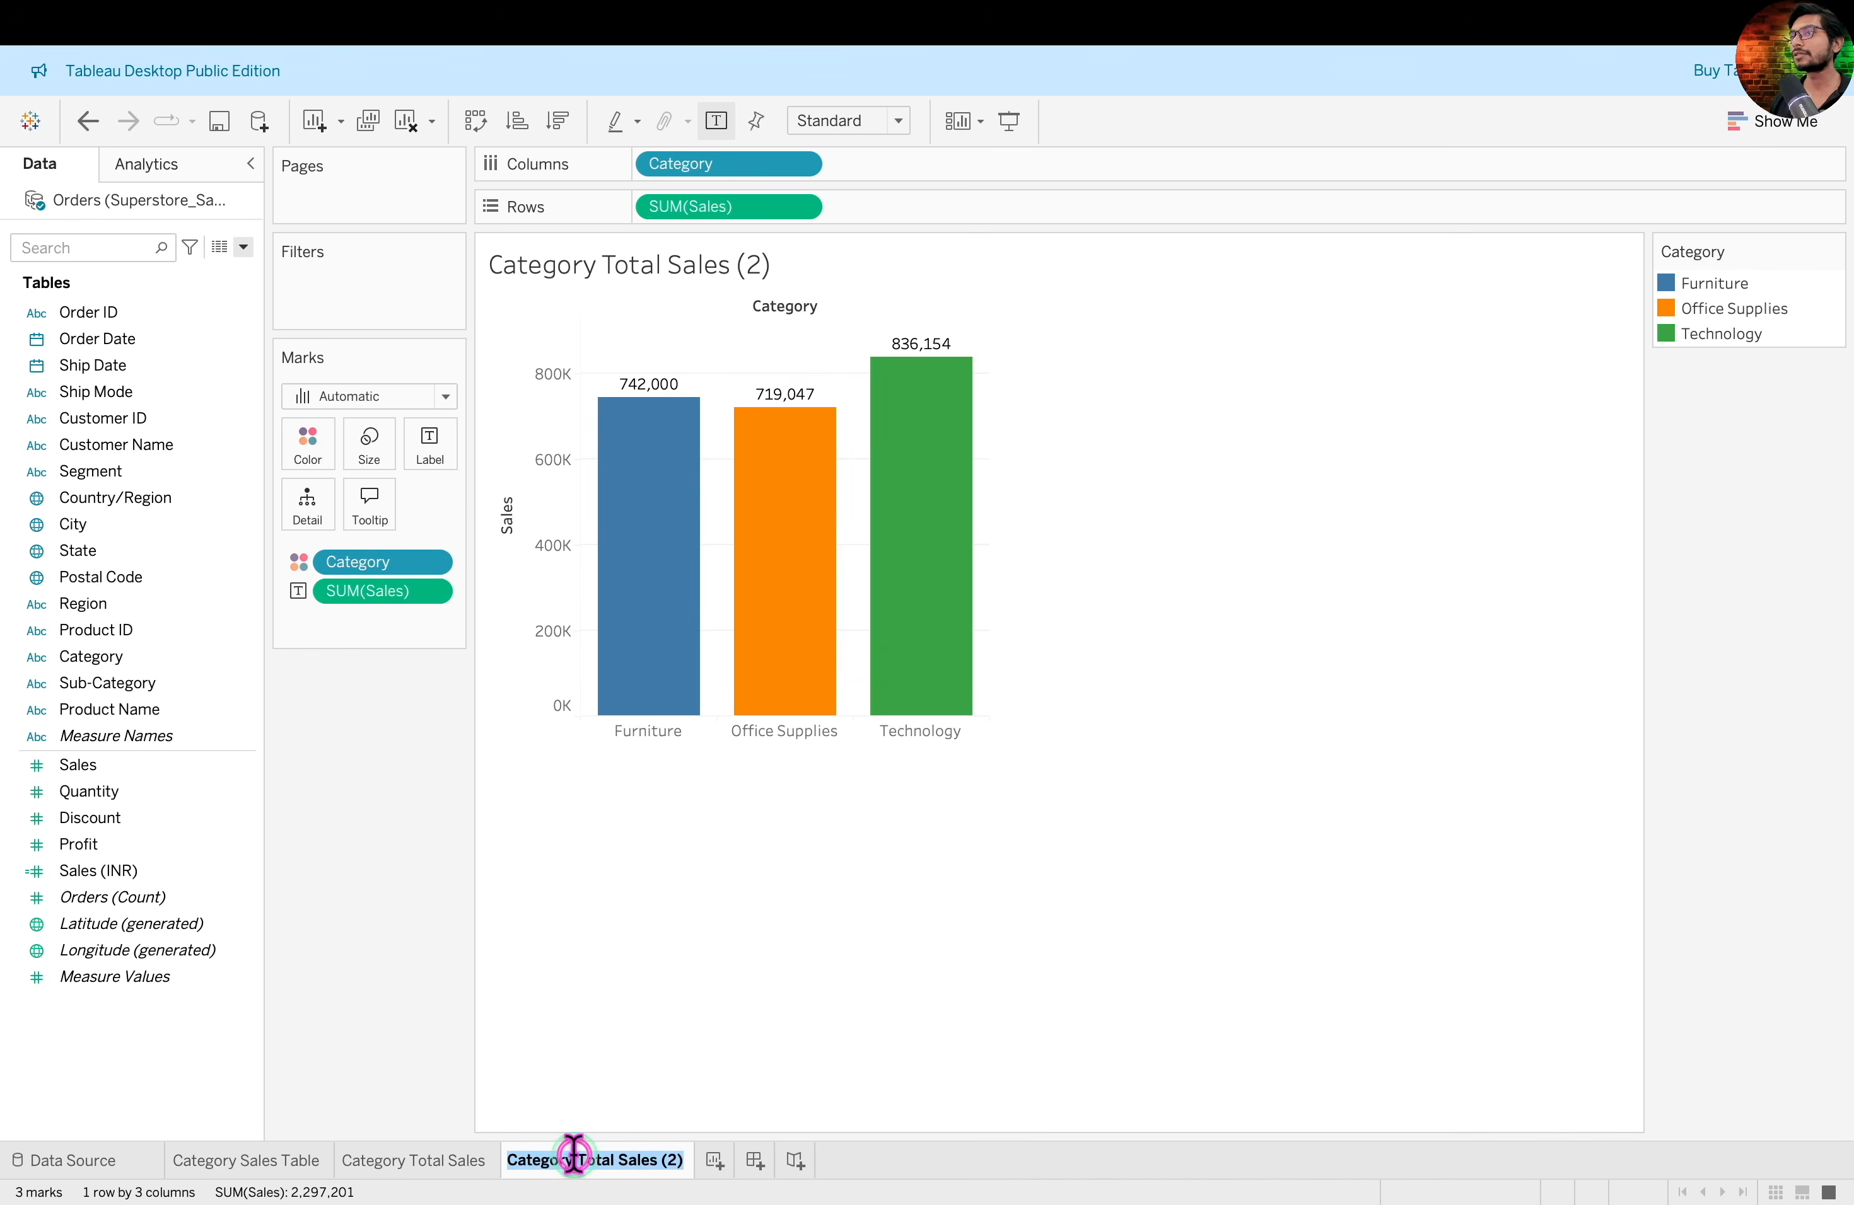
type("Category Total Sales in INR")
left_click(563, 601)
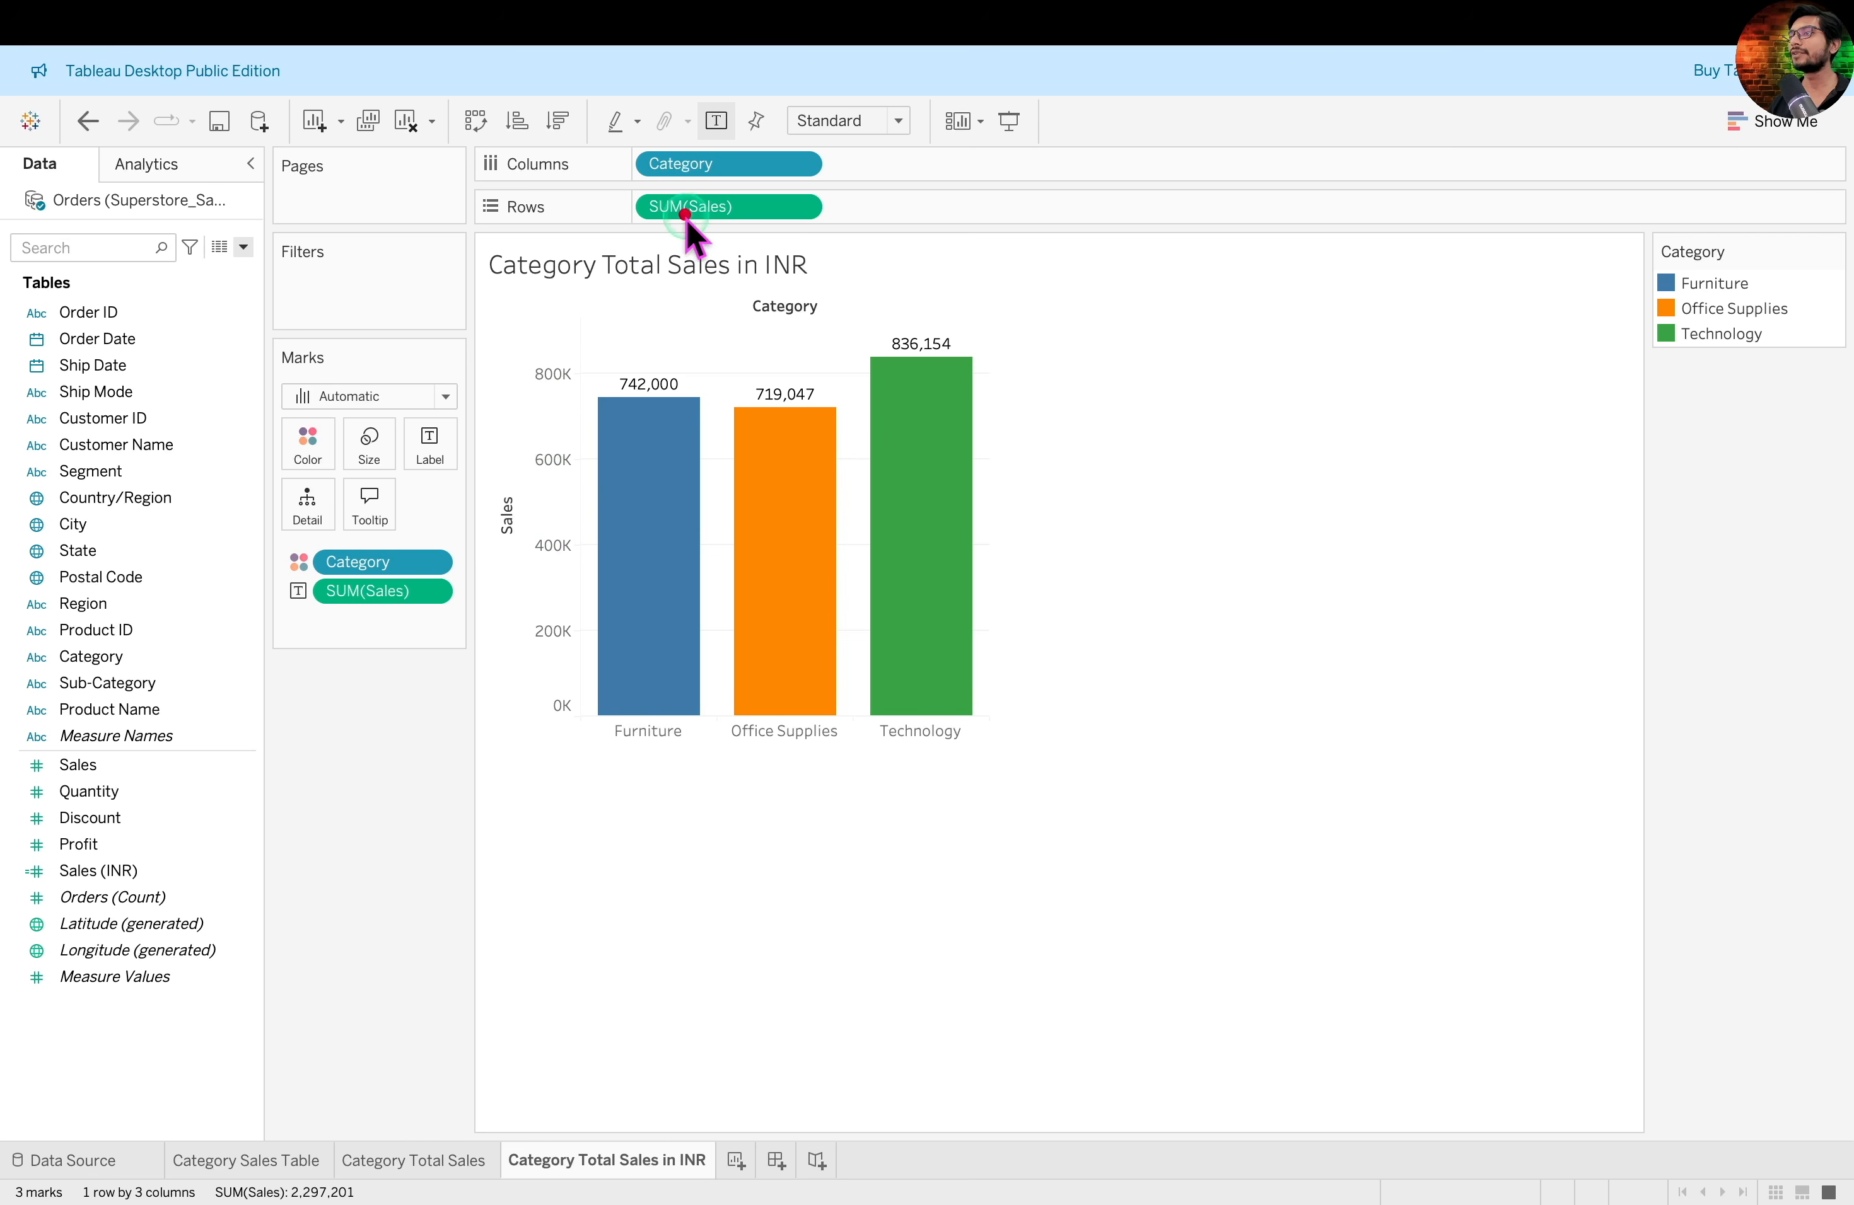
Remove SUM(Sales) from both the chart's rows and its mark labels
left_click_drag(628, 189, 879, 244)
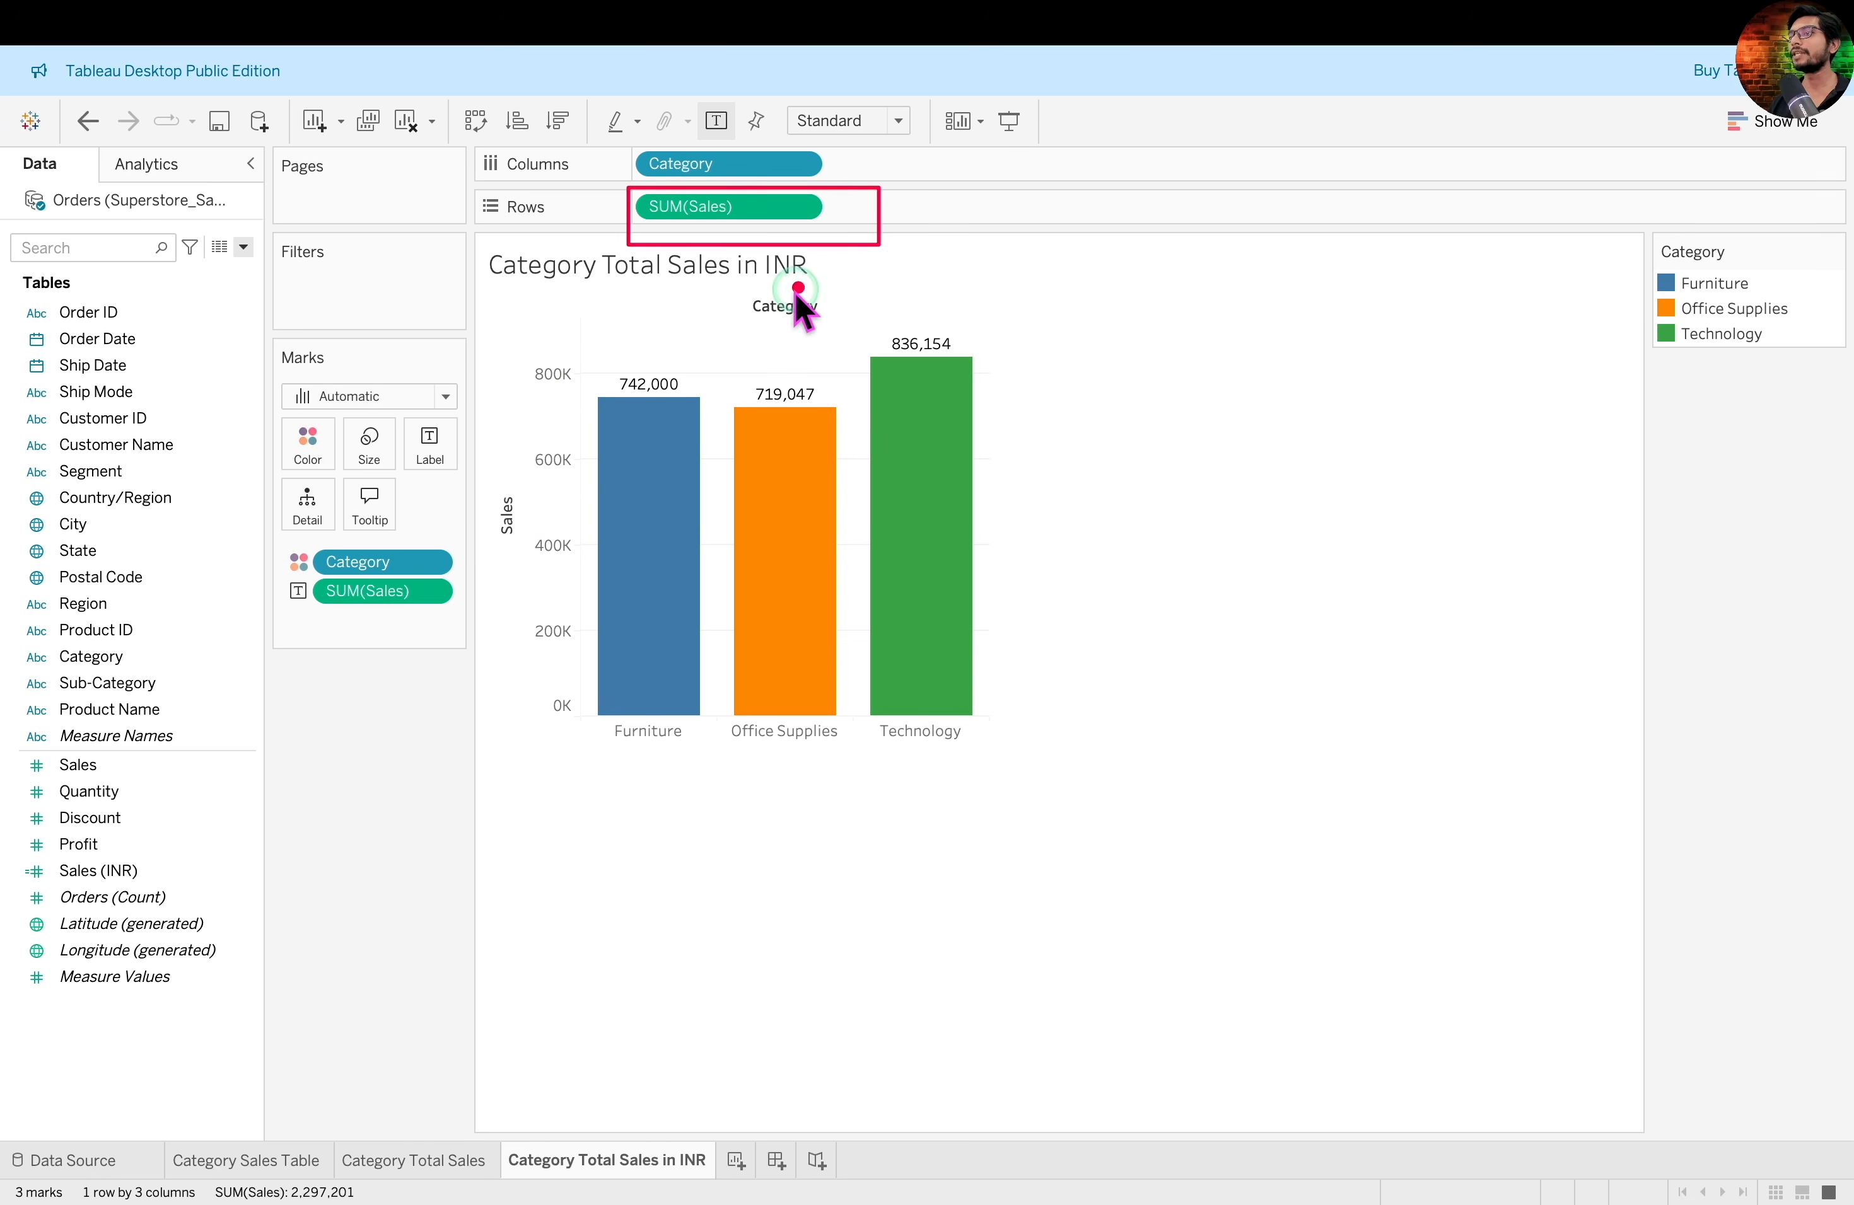
left_click_drag(279, 573, 480, 613)
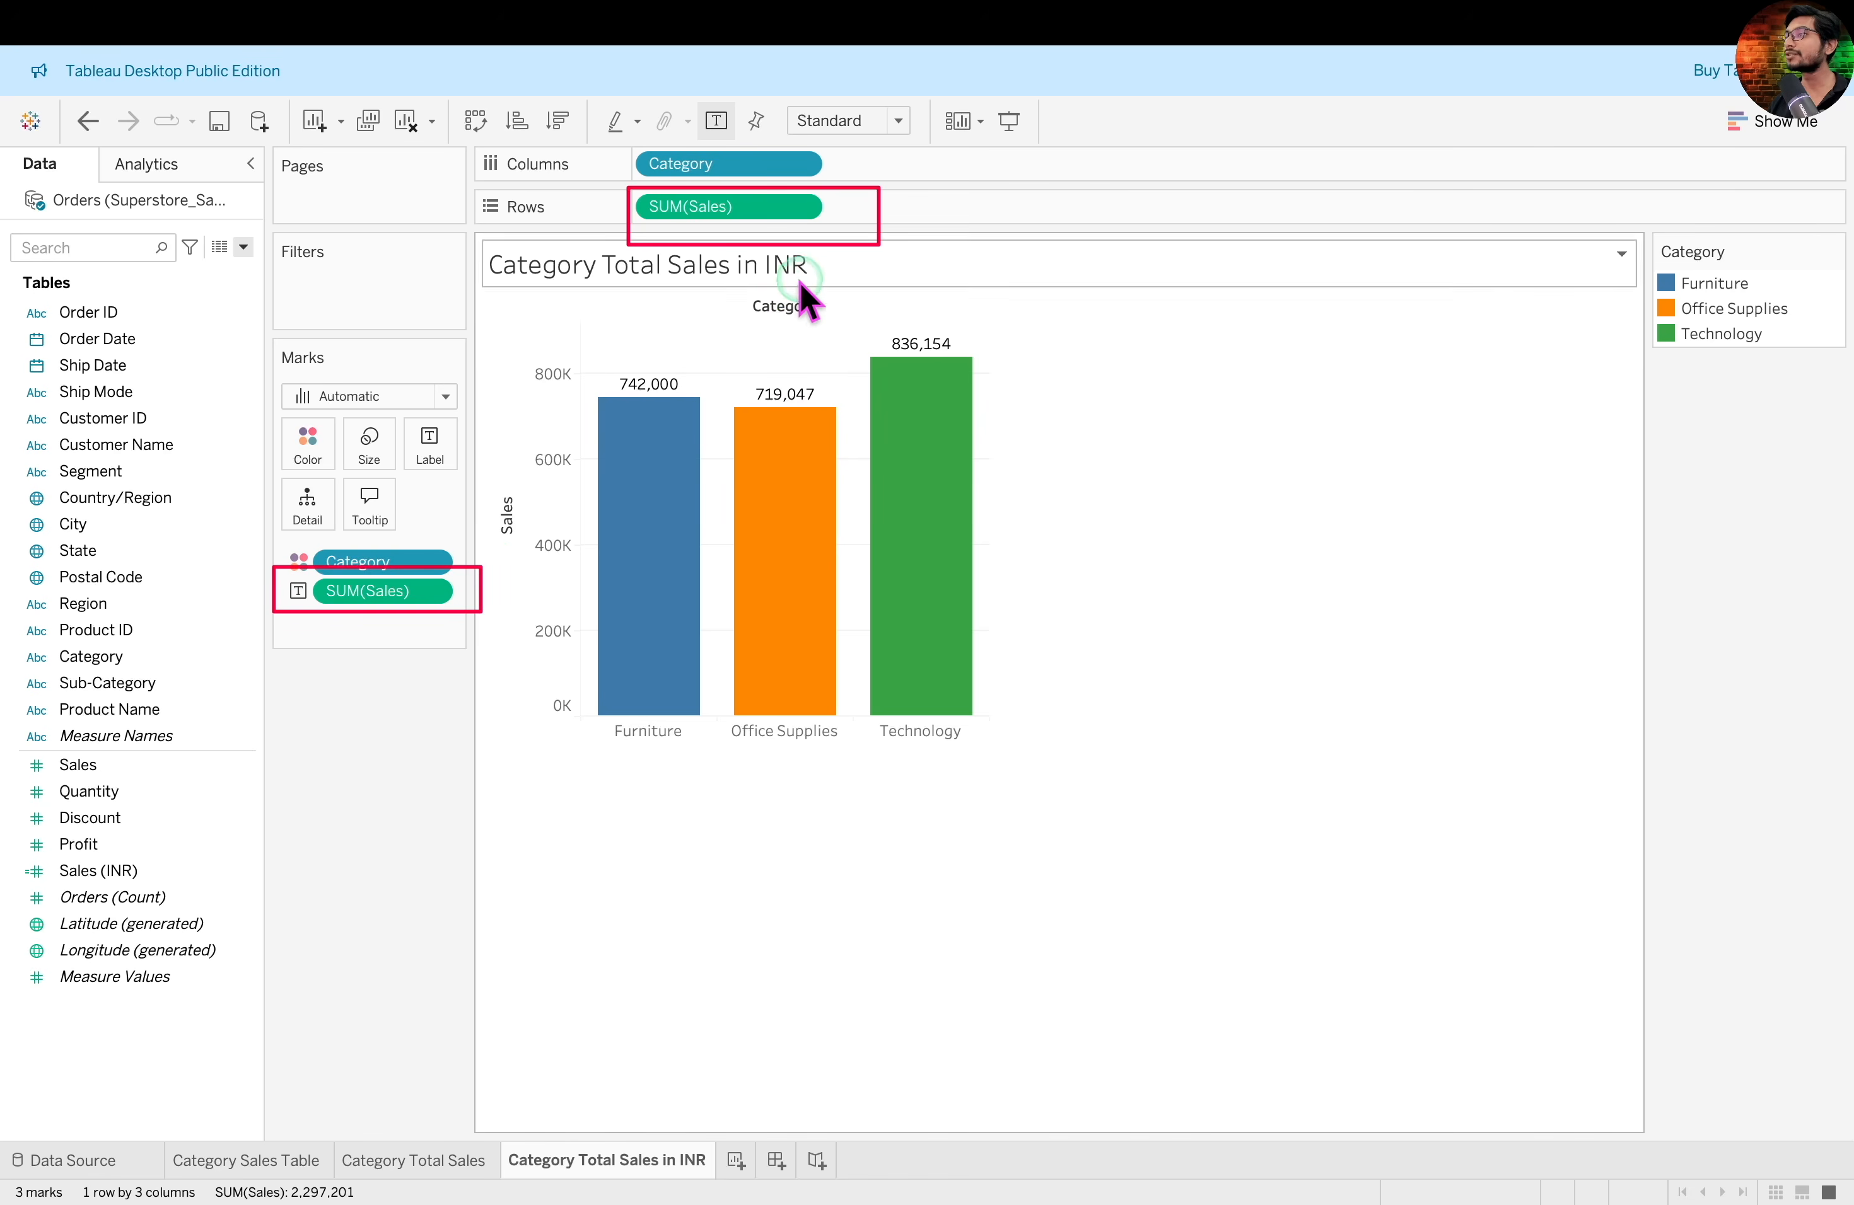
left_click_drag(755, 207, 411, 739)
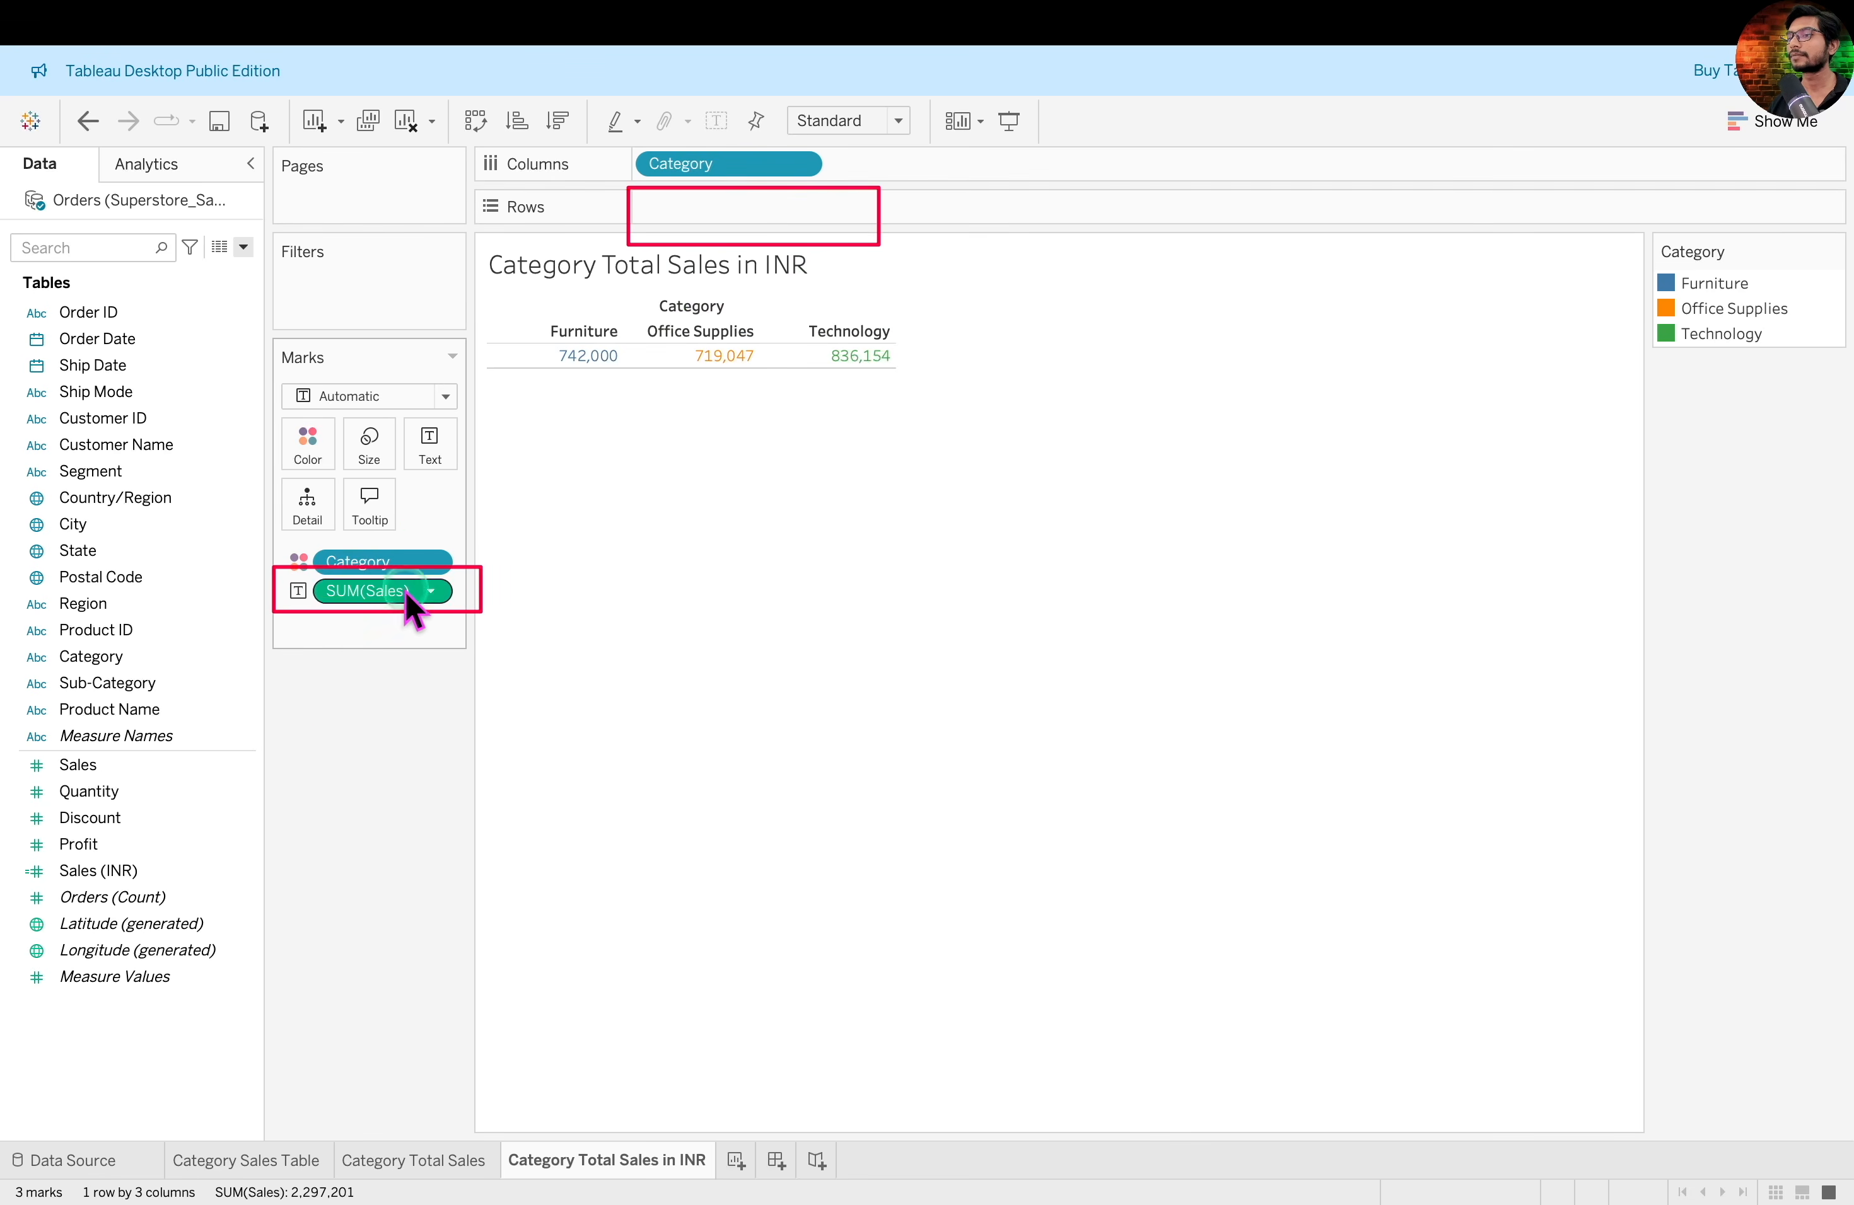
left_click_drag(415, 593, 414, 733)
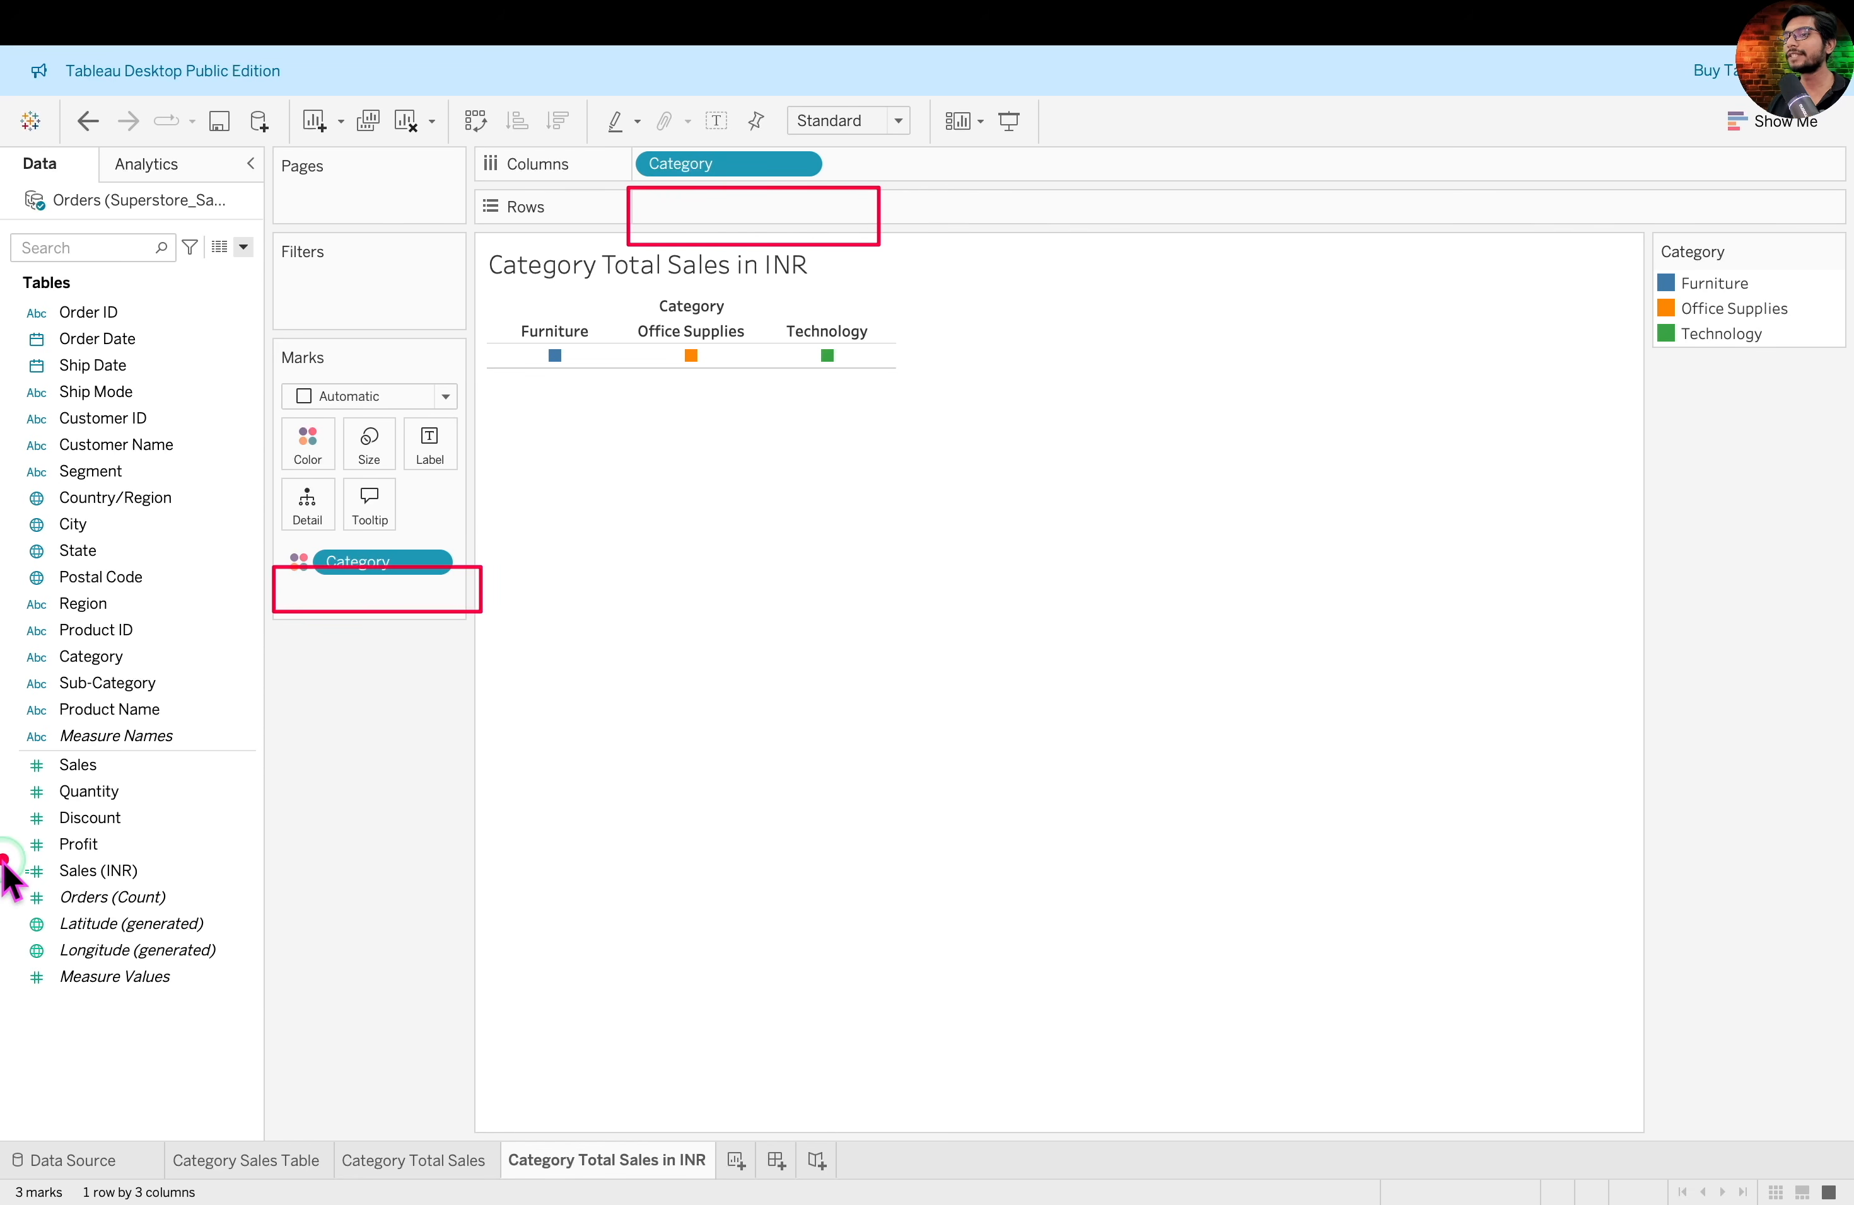
Plot the summed Sales (INR) field on the rows and label each bar with it
left_click_drag(4, 855, 204, 886)
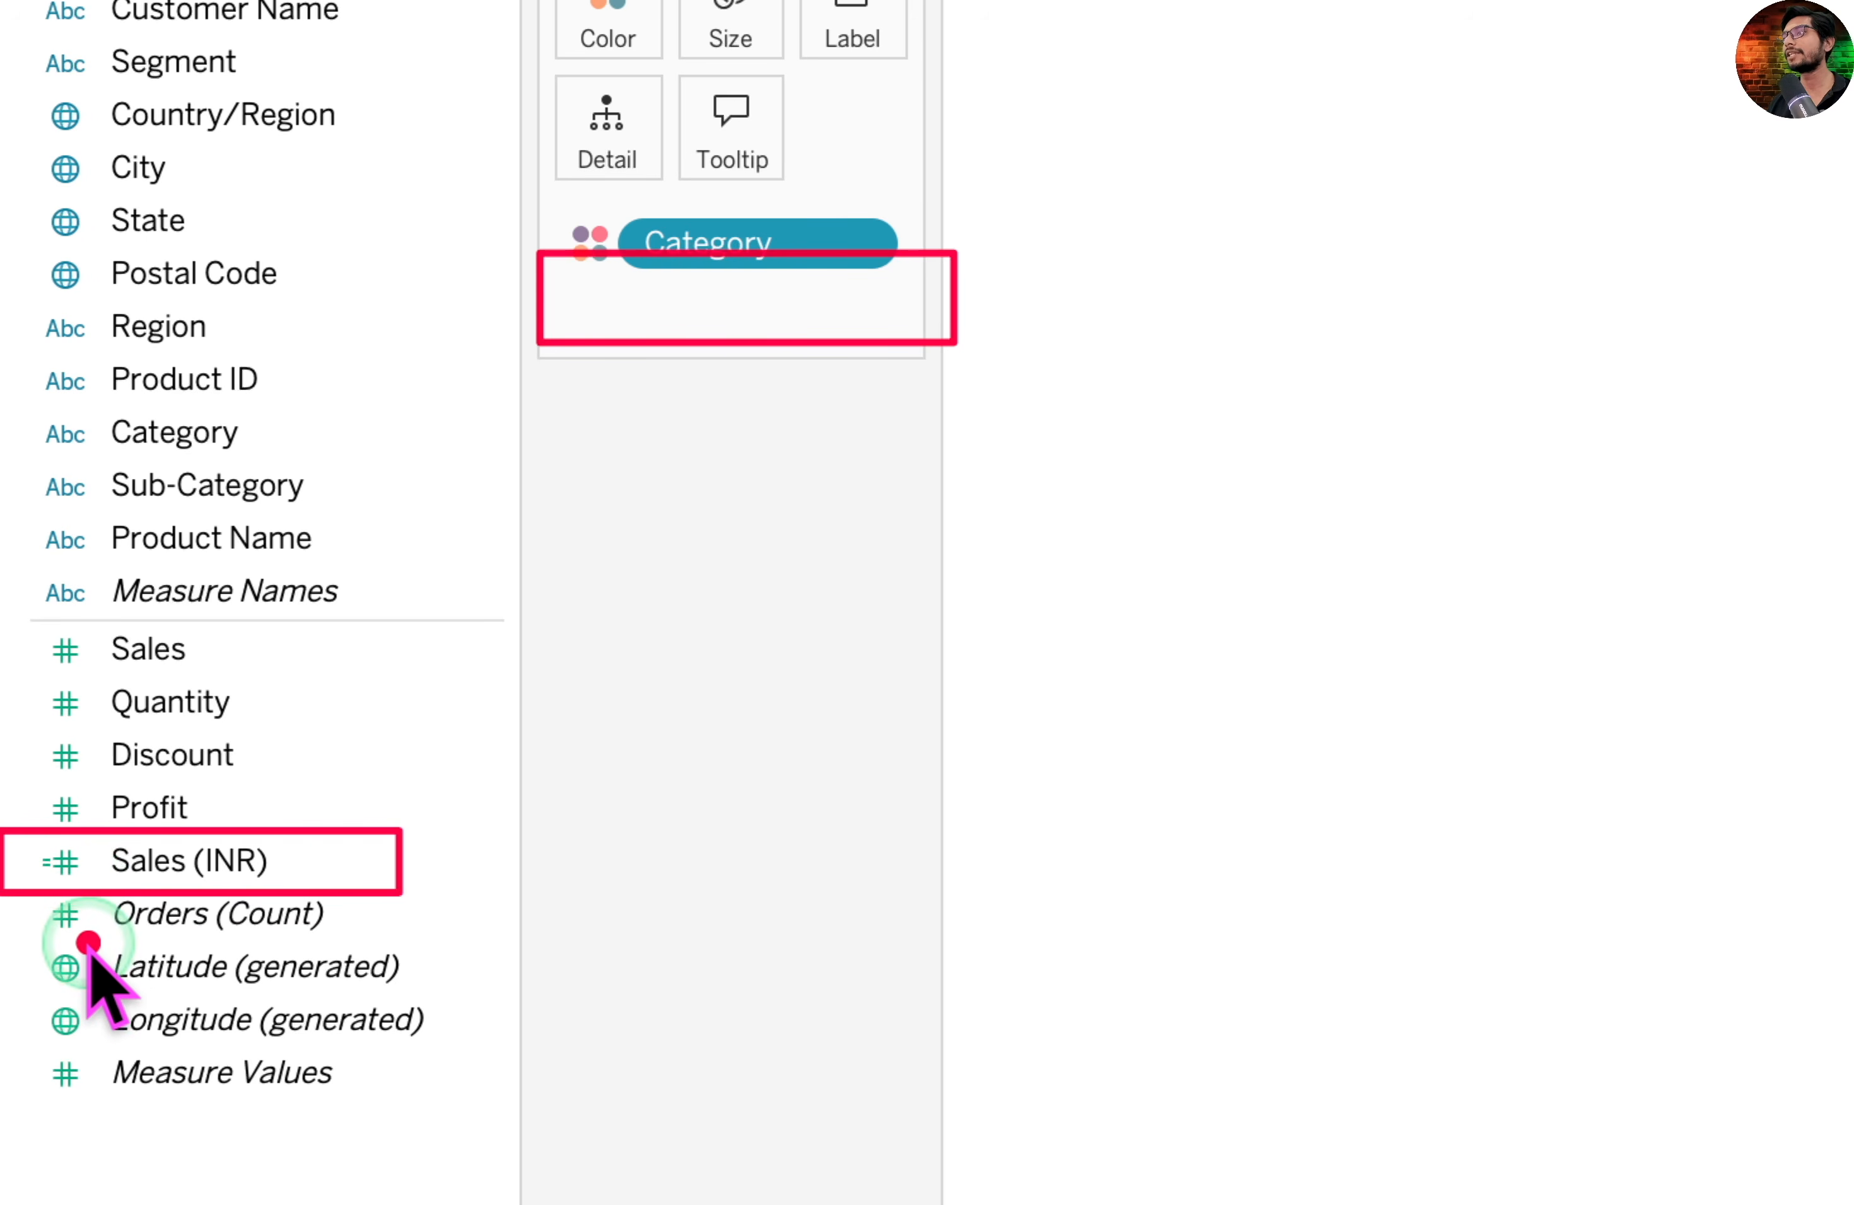
left_click_drag(156, 861, 1394, 0)
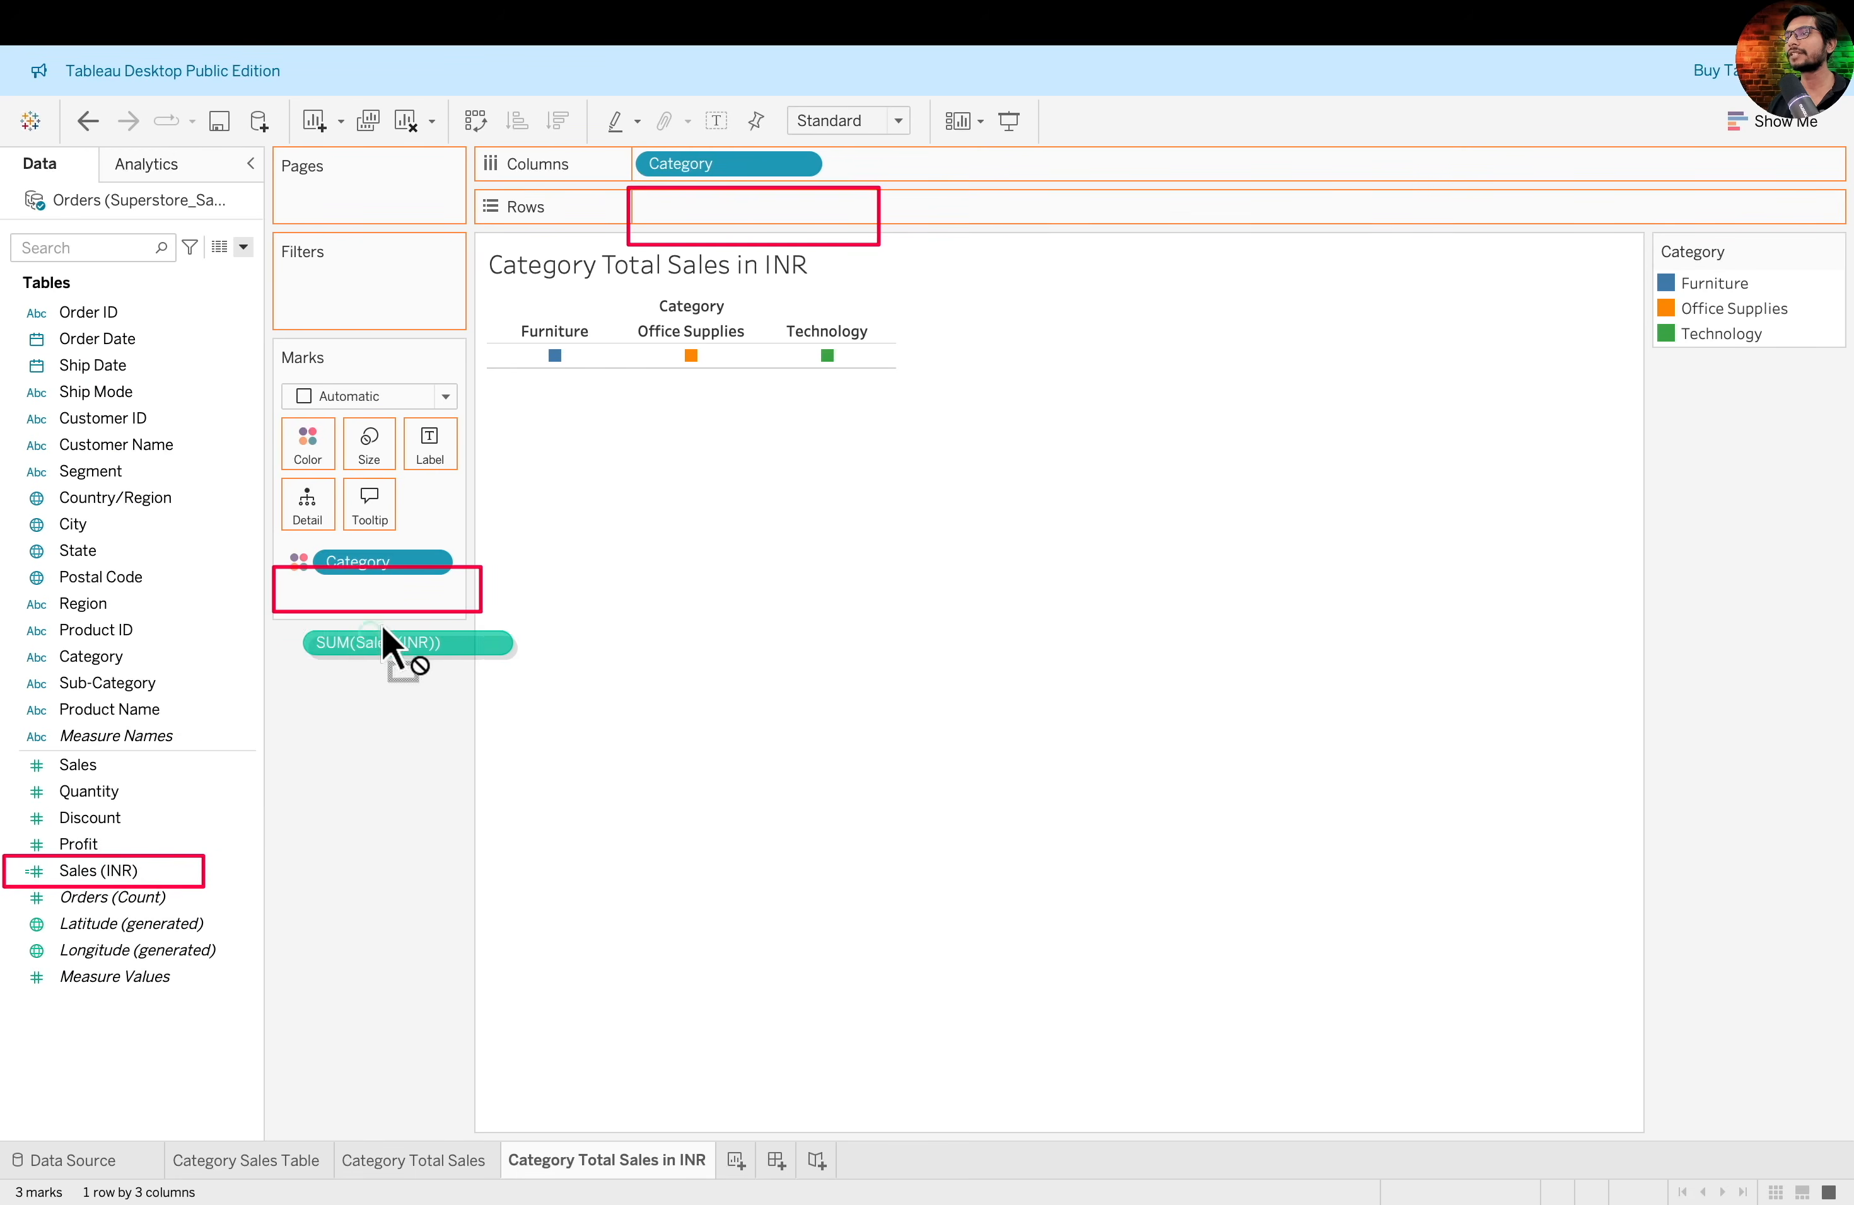
left_click_drag(698, 314, 742, 204)
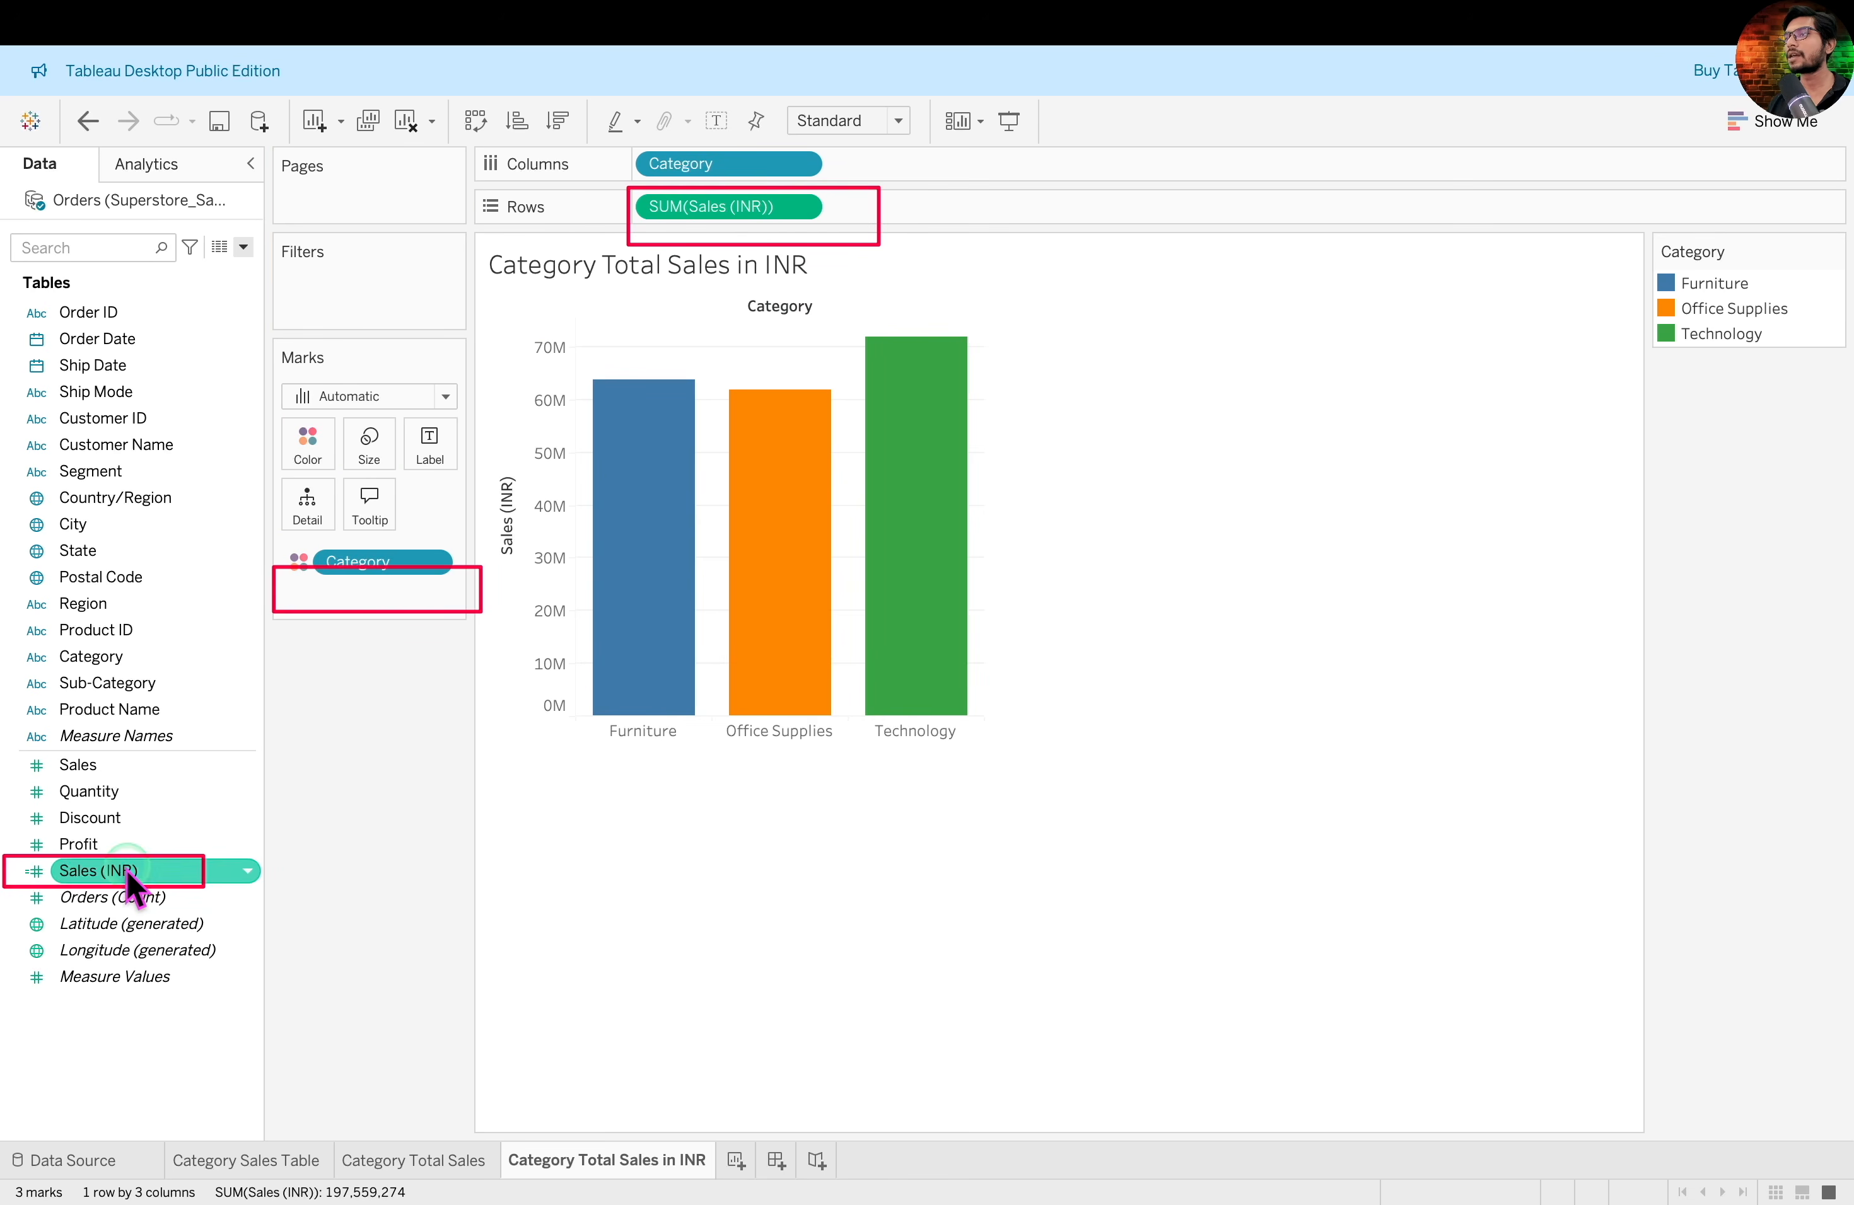
left_click_drag(133, 881, 430, 456)
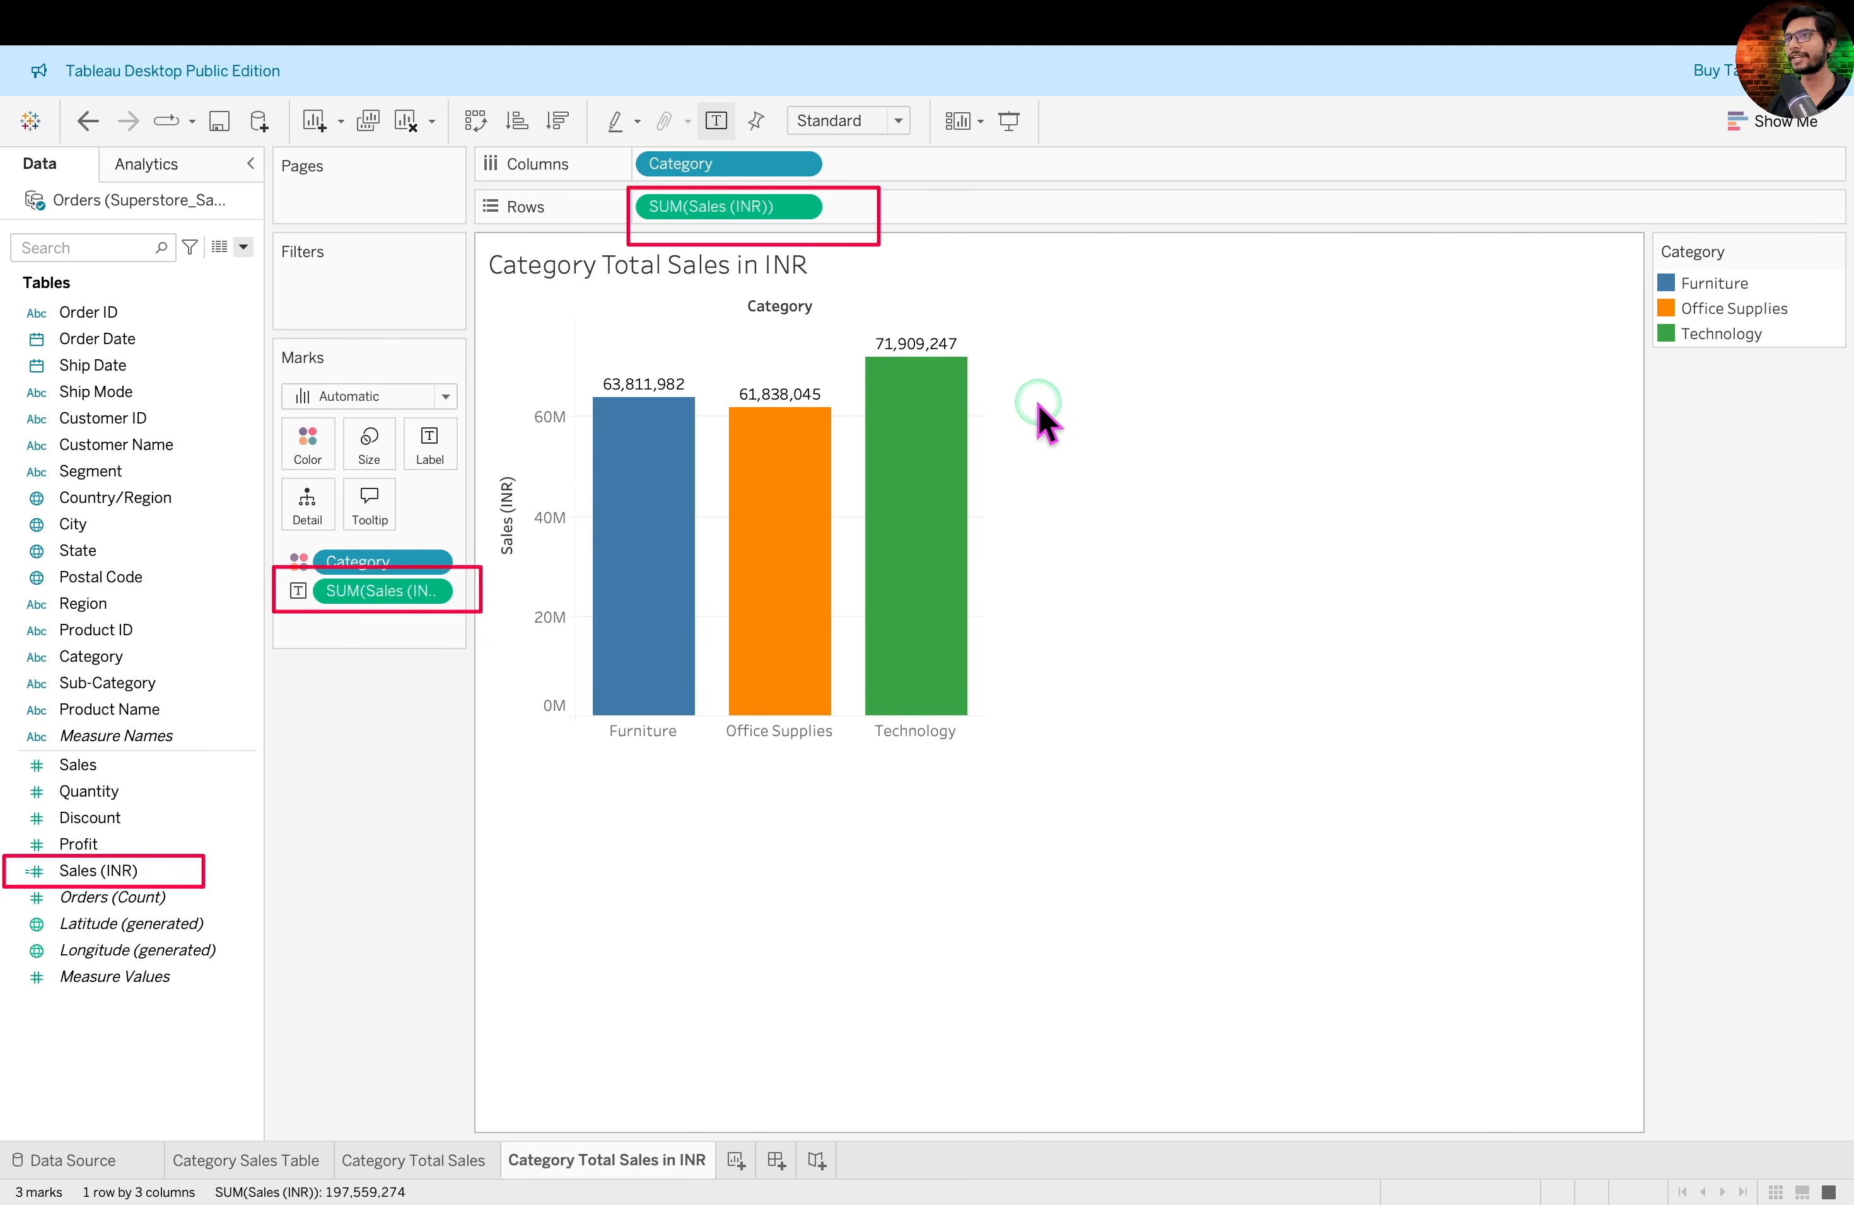
Format the Sales (INR) bar labels with a bold font of size 10
left_click_drag(848, 317, 1018, 384)
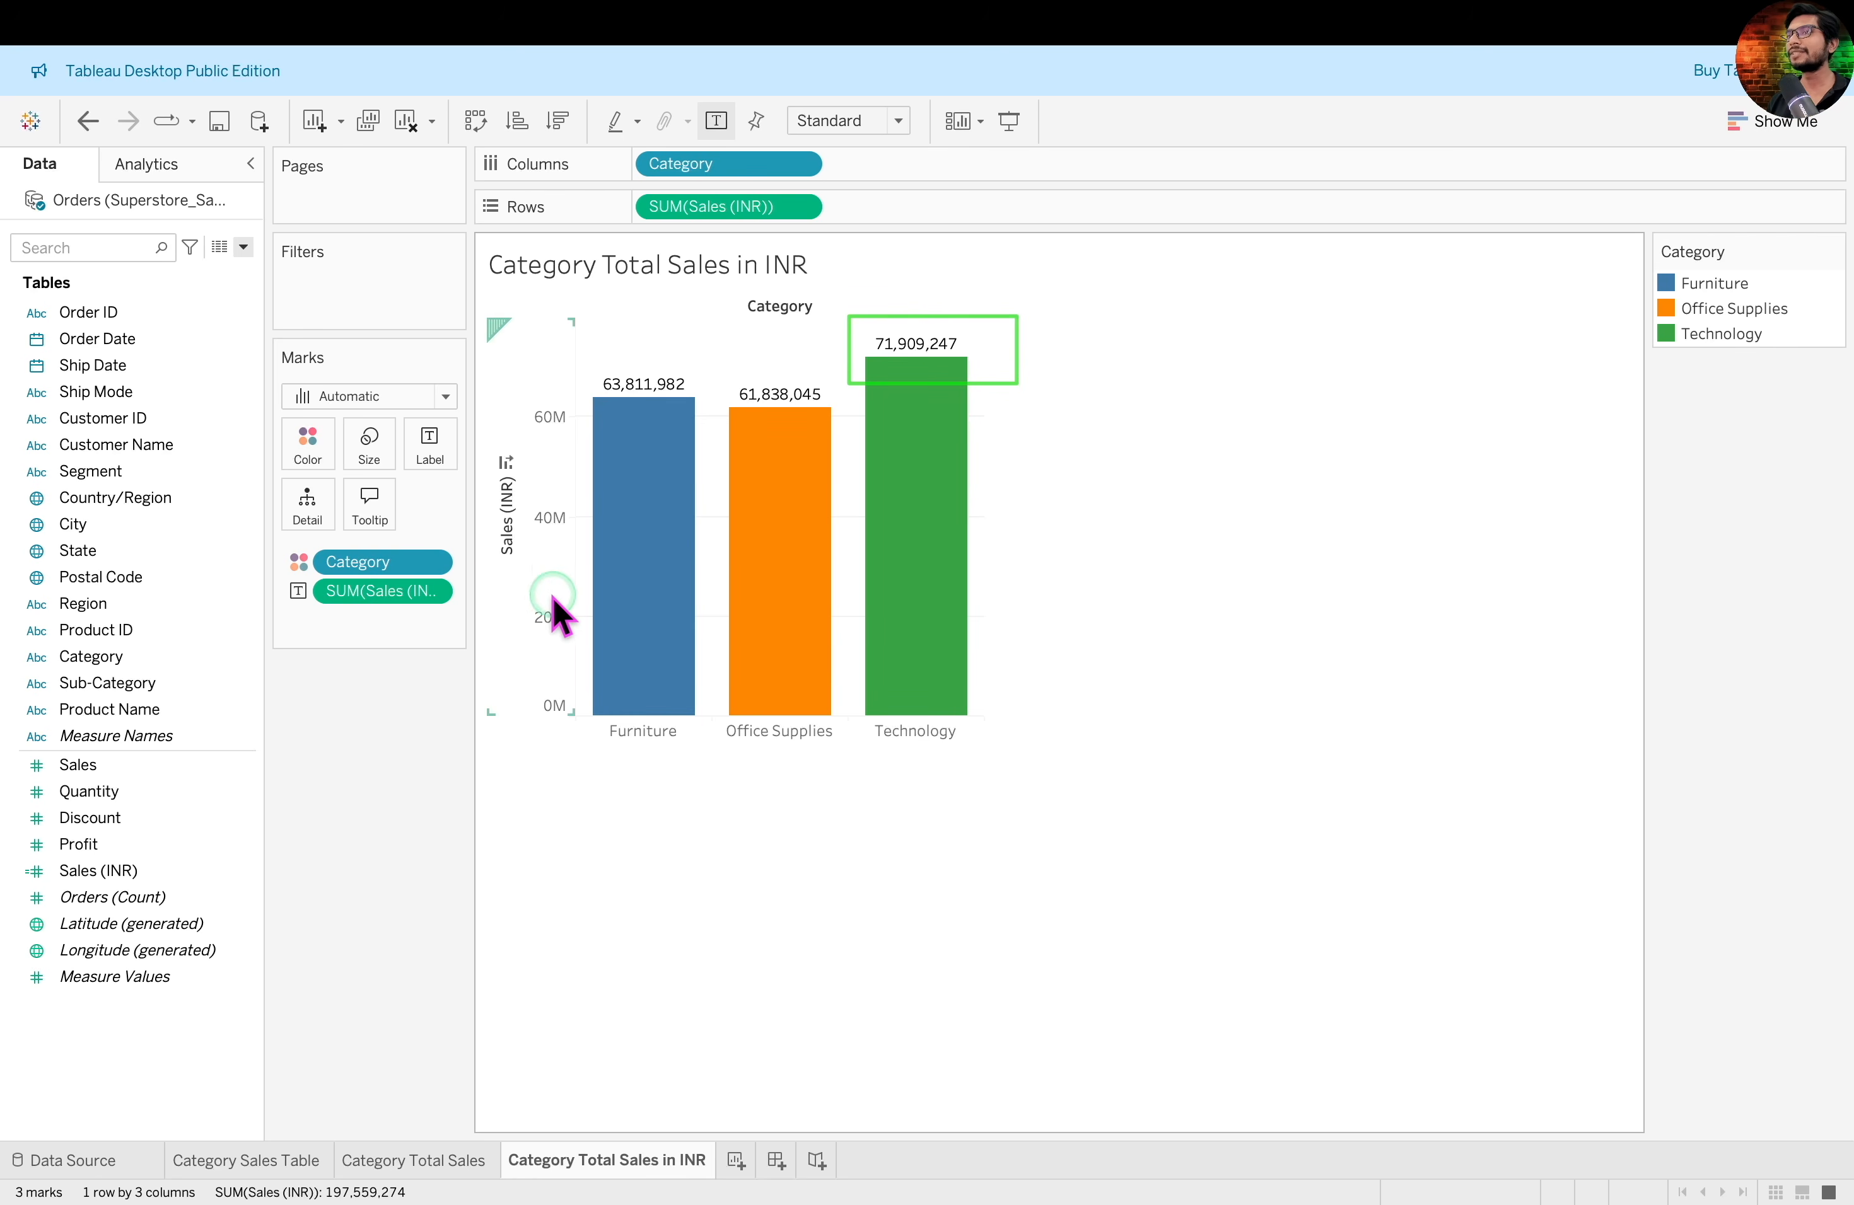
left_click(431, 591)
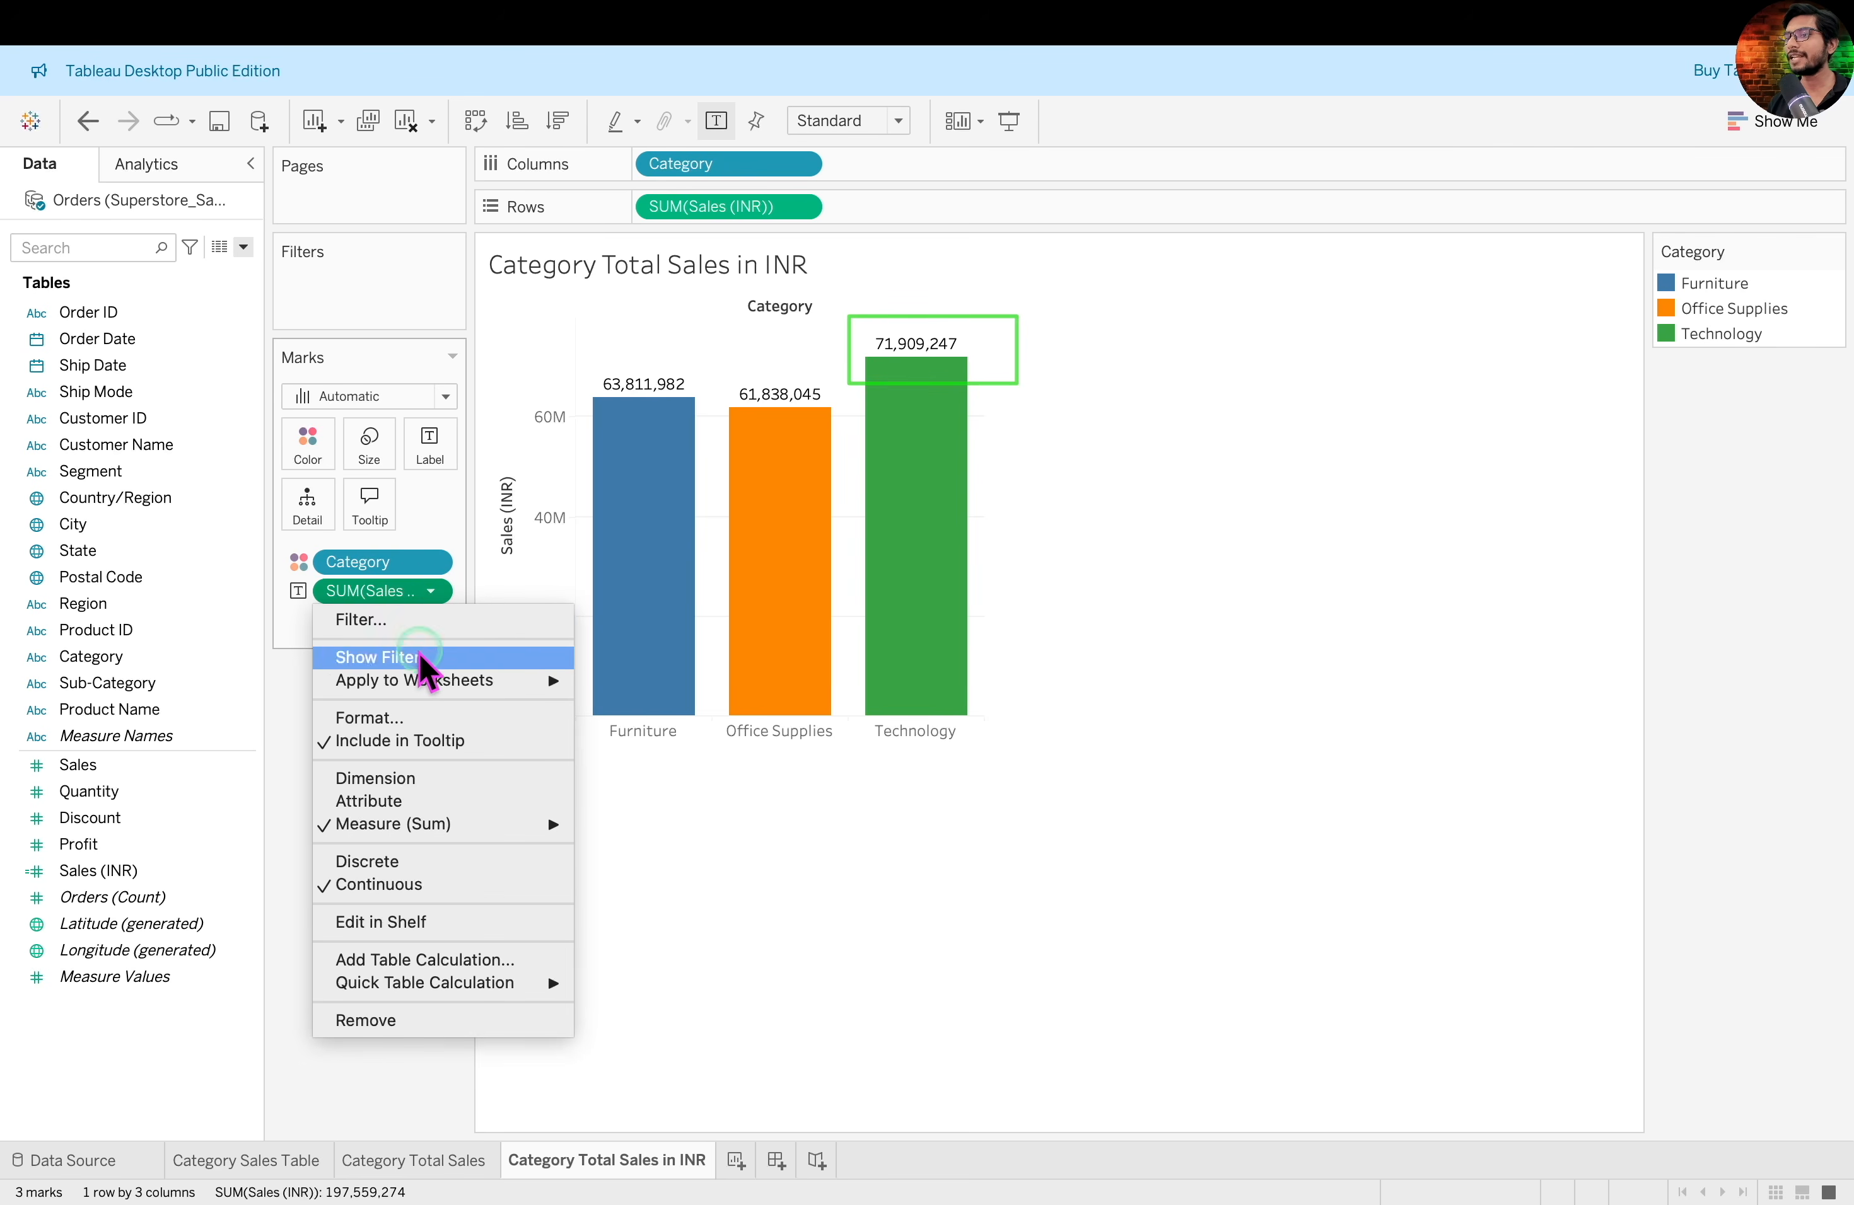
left_click(411, 718)
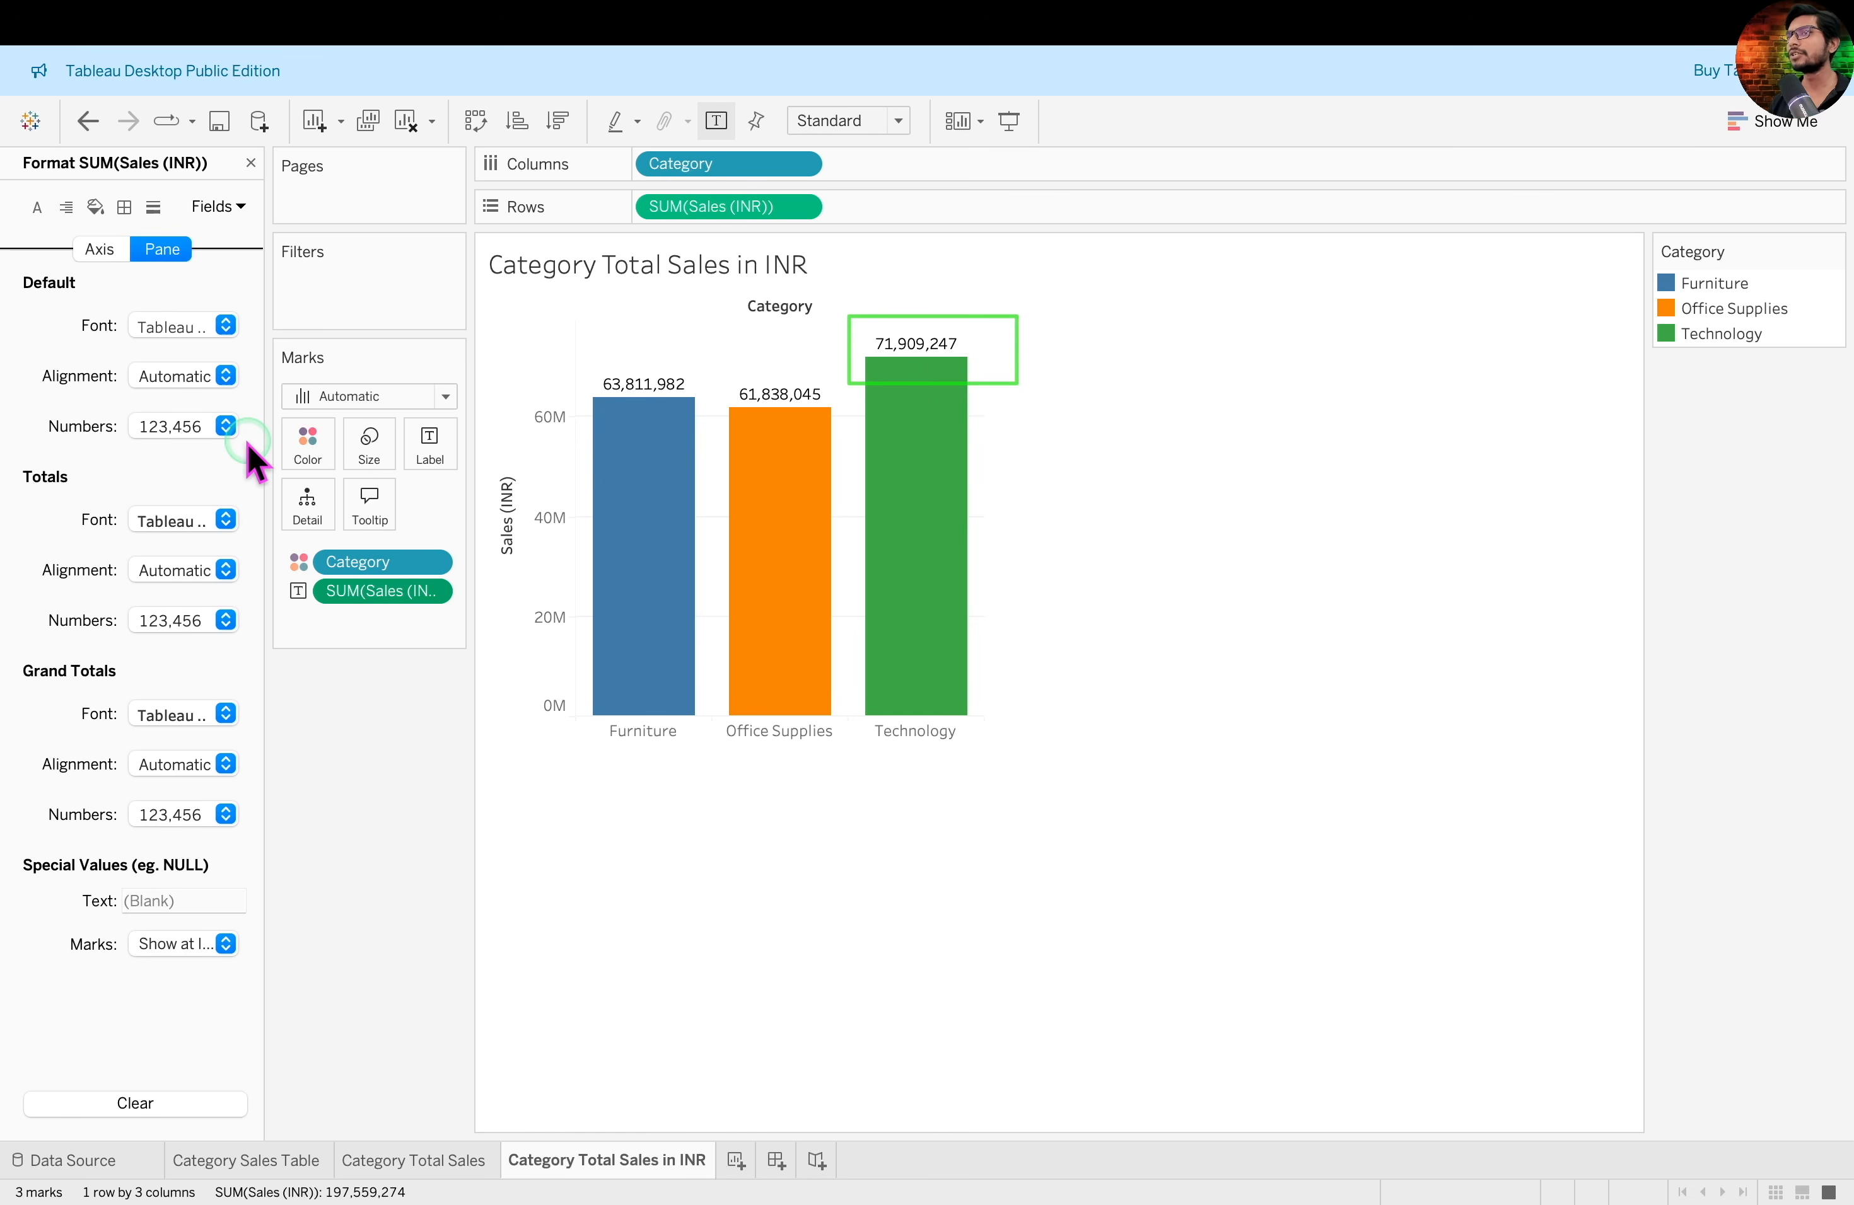
left_click(226, 325)
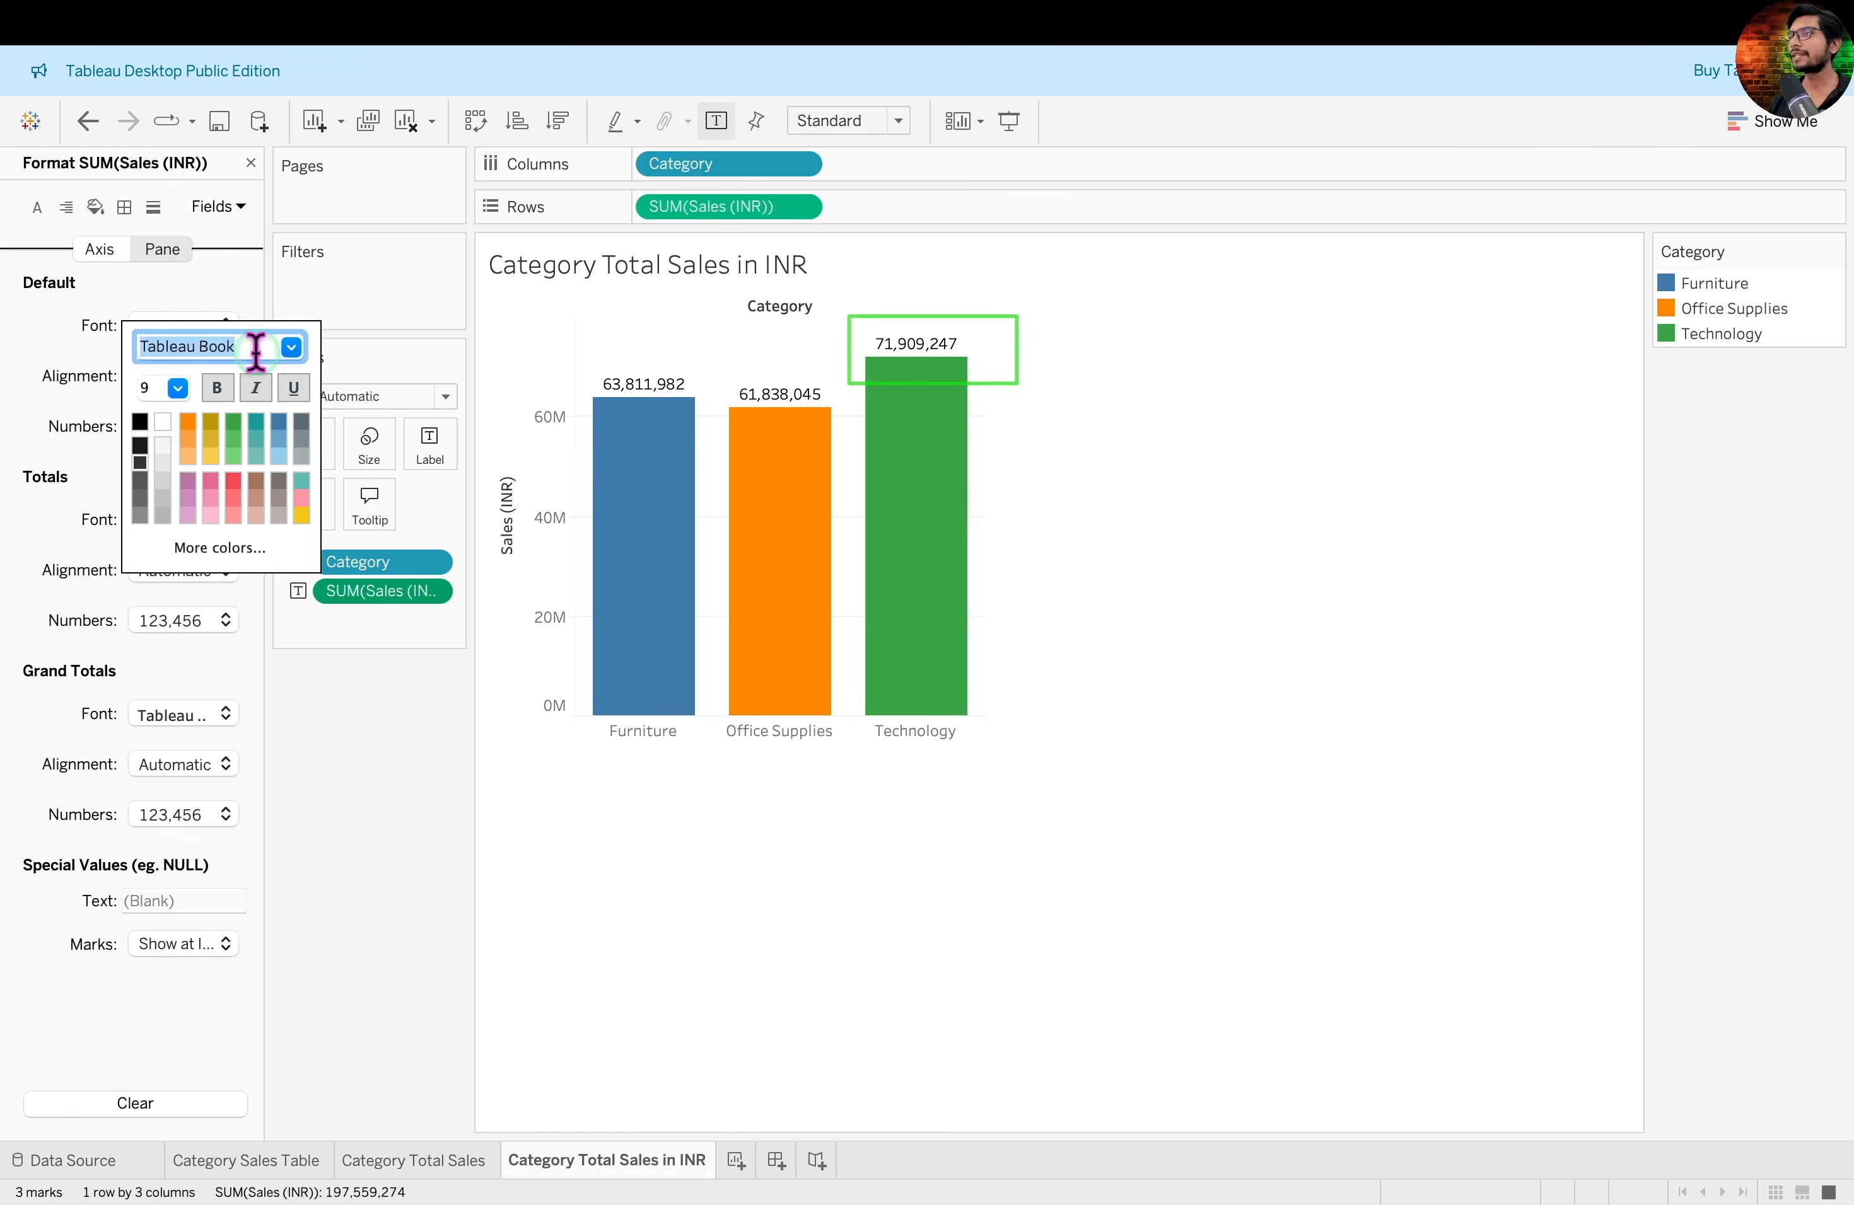
left_click(178, 386)
left_click(164, 440)
left_click(217, 386)
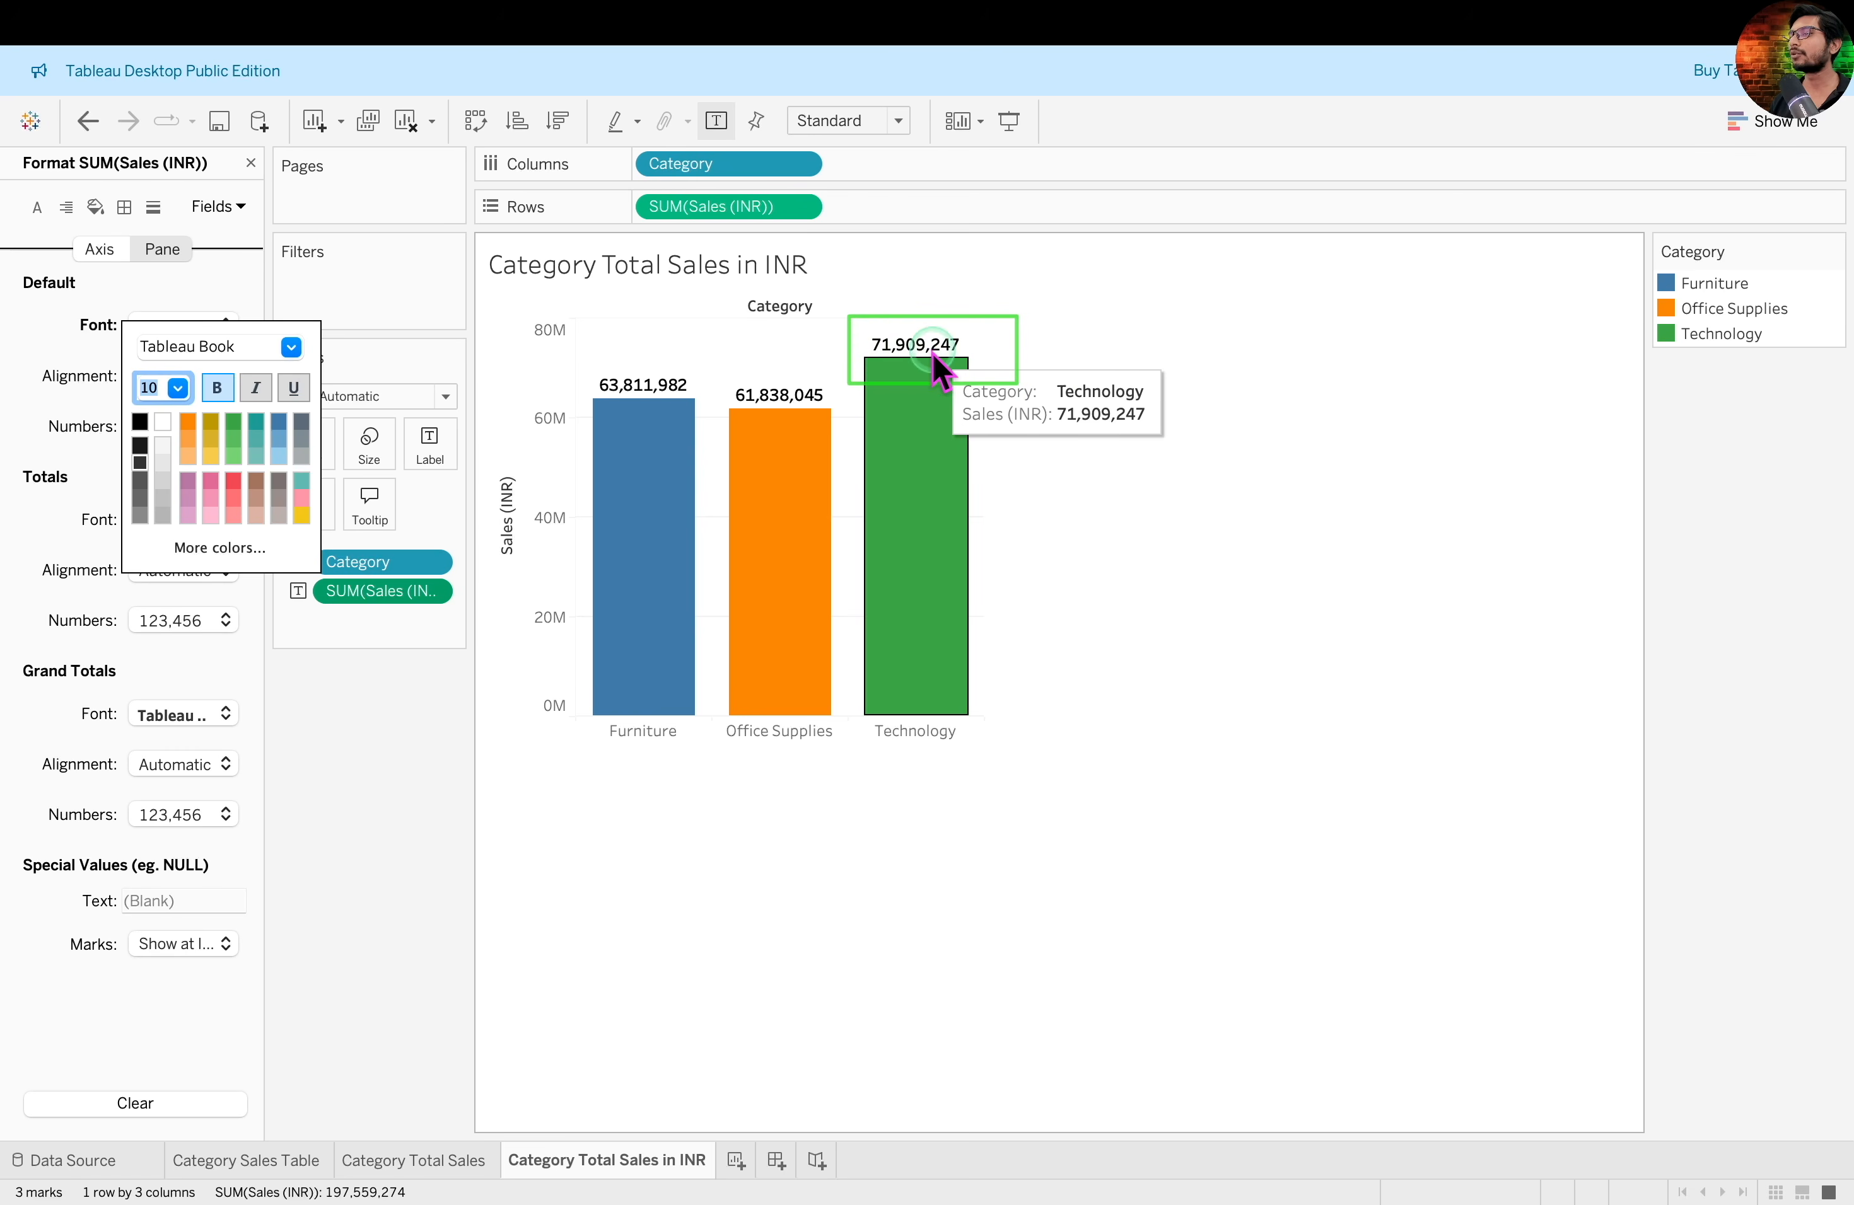
left_click(894, 356)
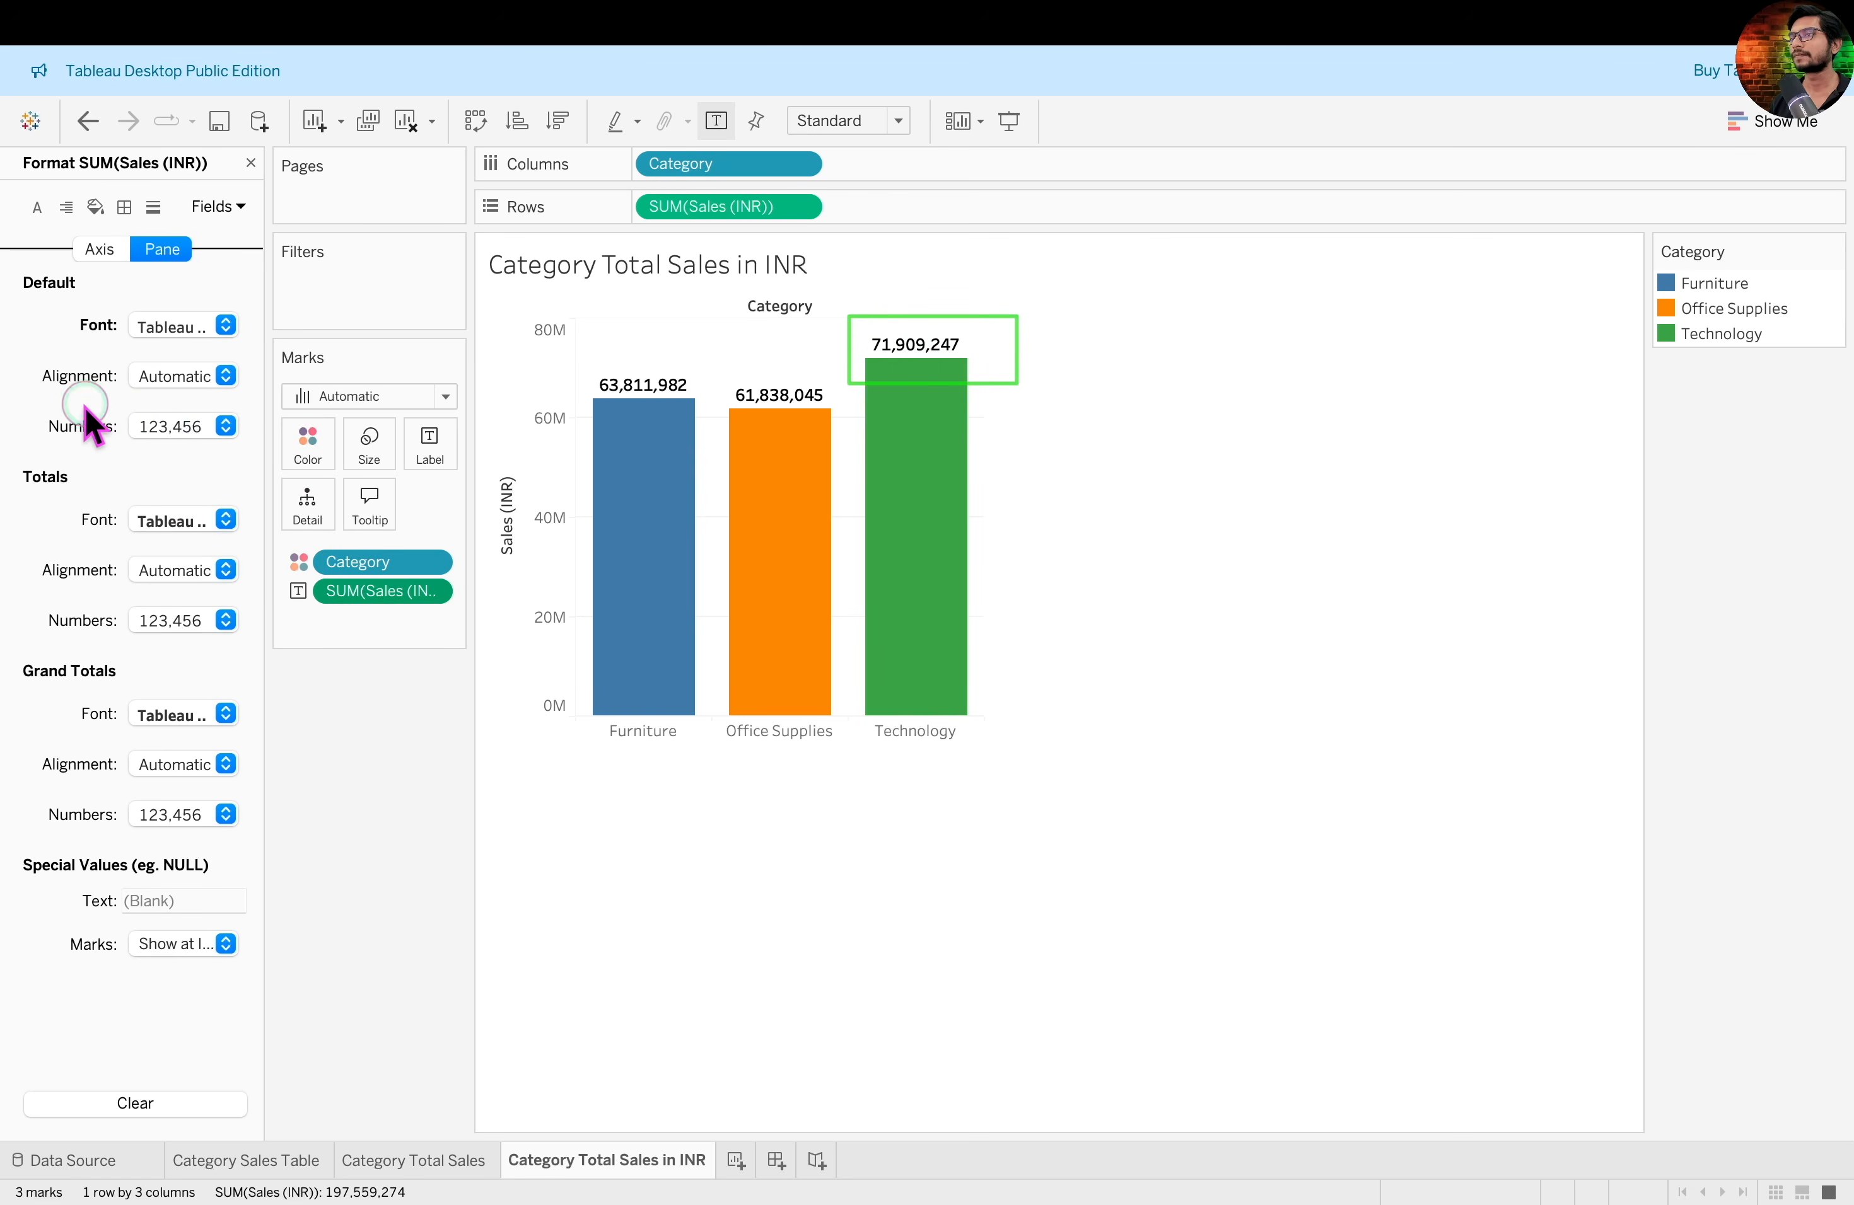
Format the bar label numbers as custom currency with 0 decimal places, Millions (M) display units and the prefix INR, and close the formatting
left_click(218, 424)
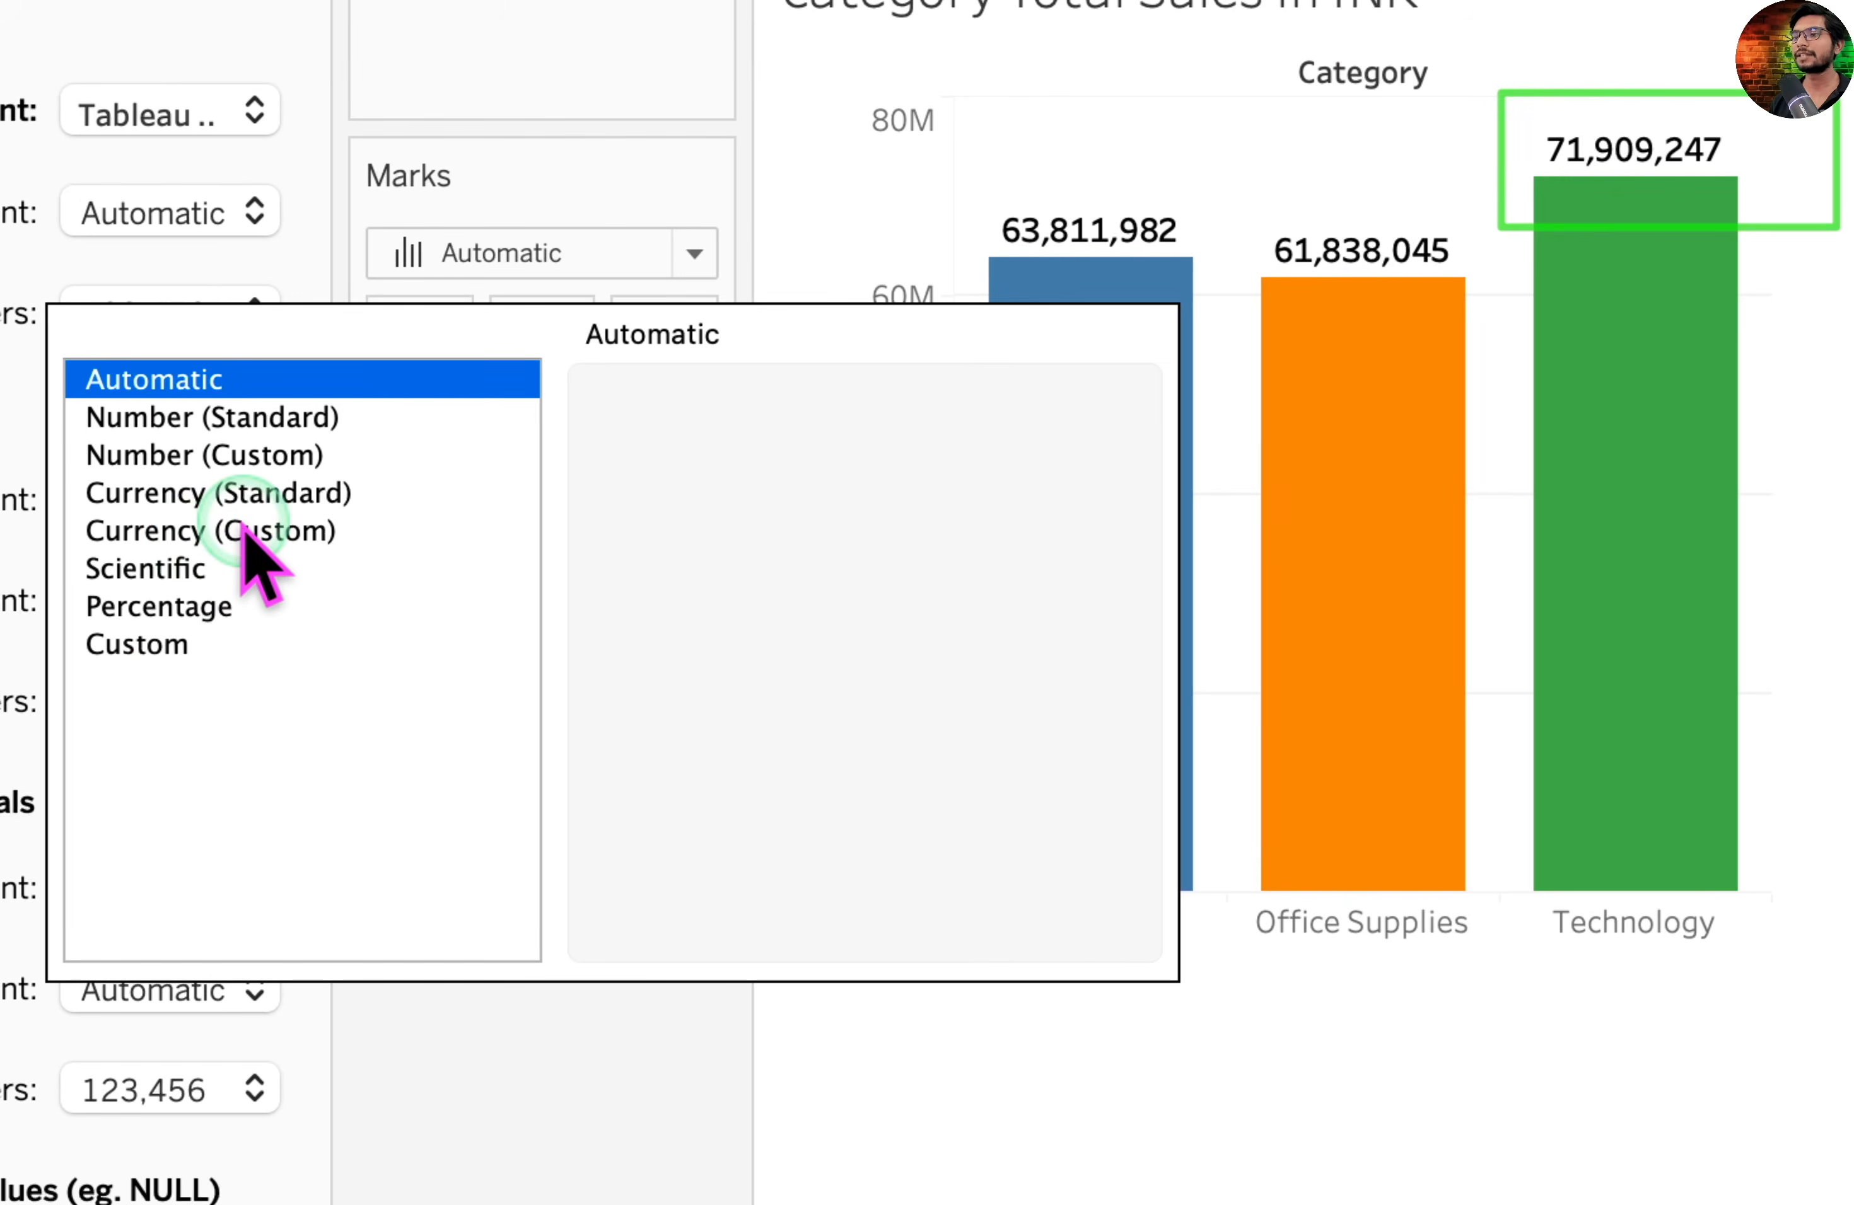
left_click(220, 535)
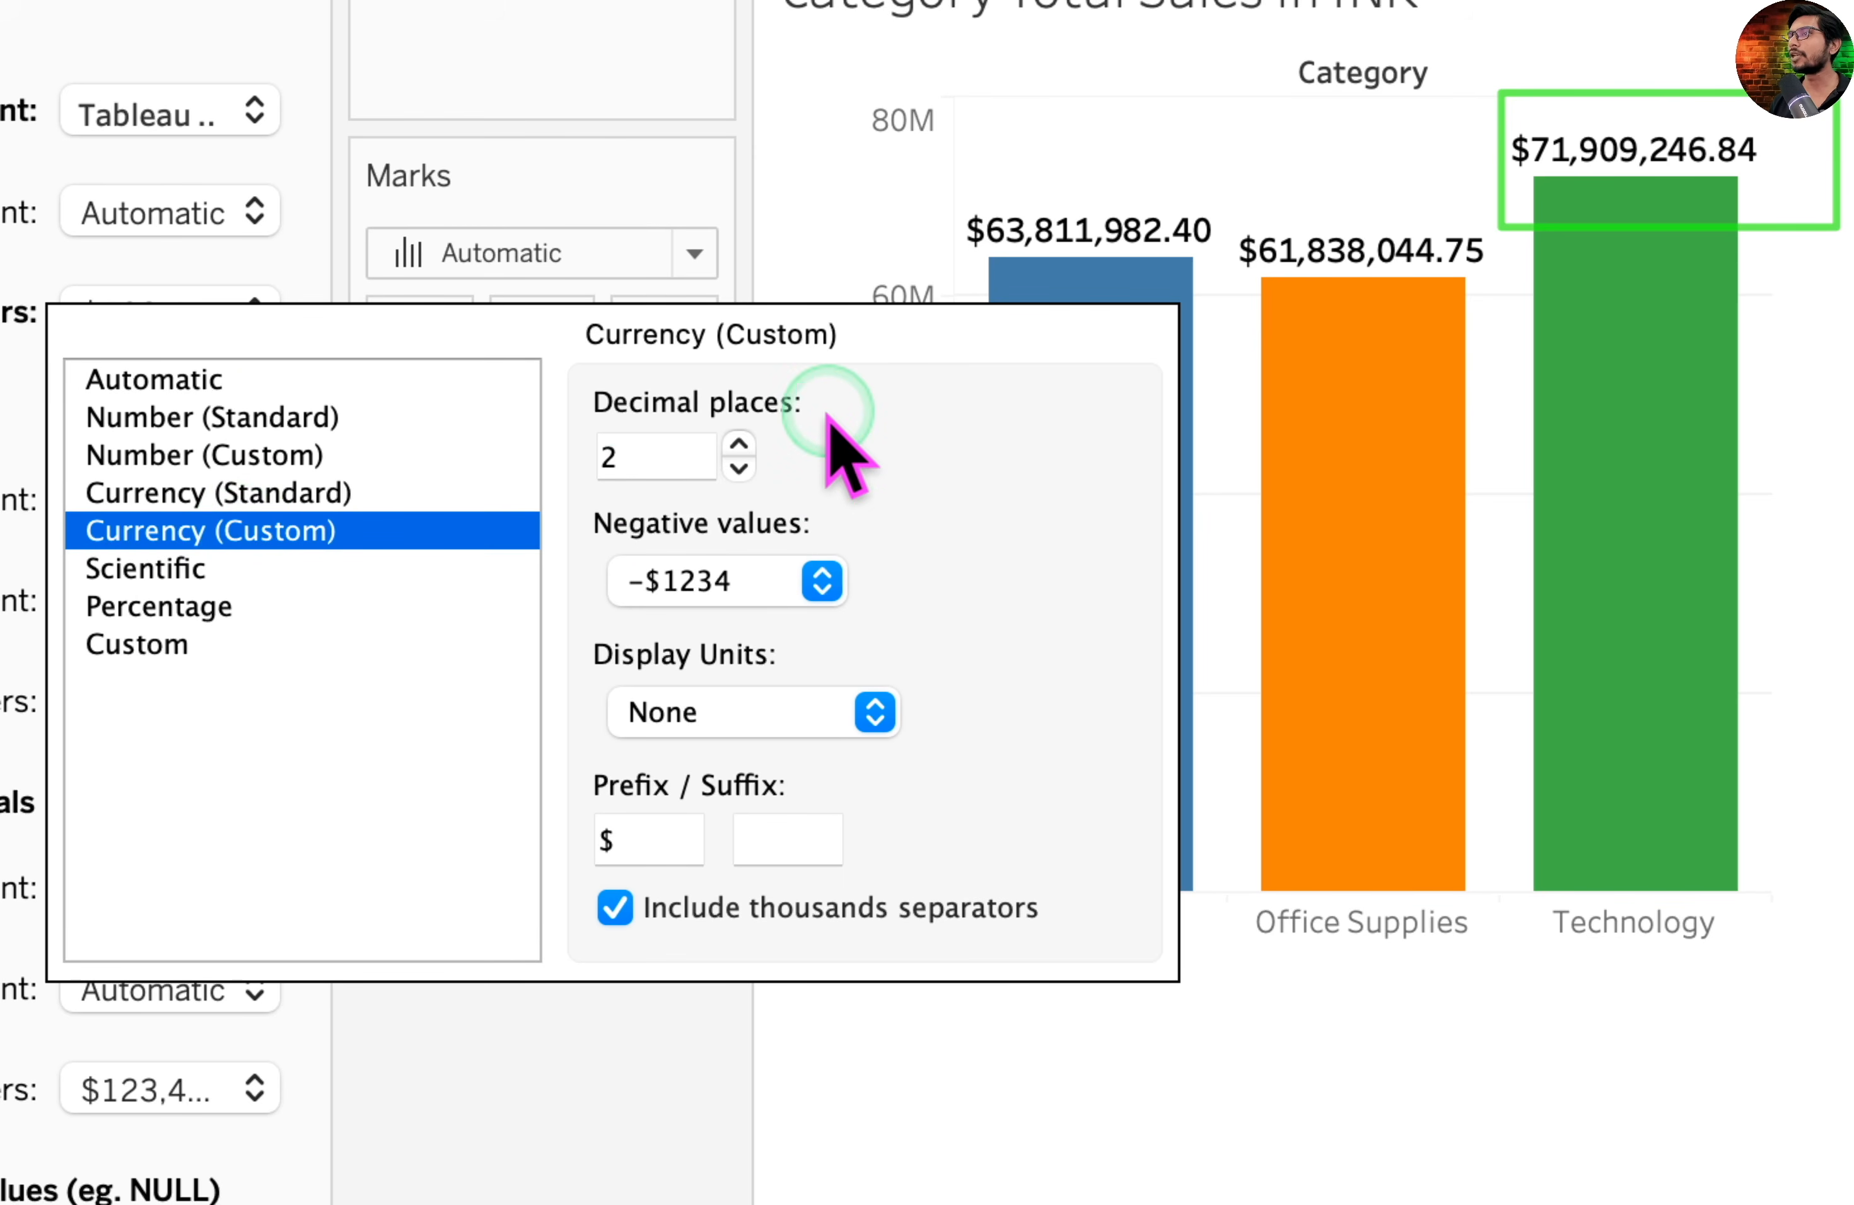
left_click(739, 467)
left_click(739, 468)
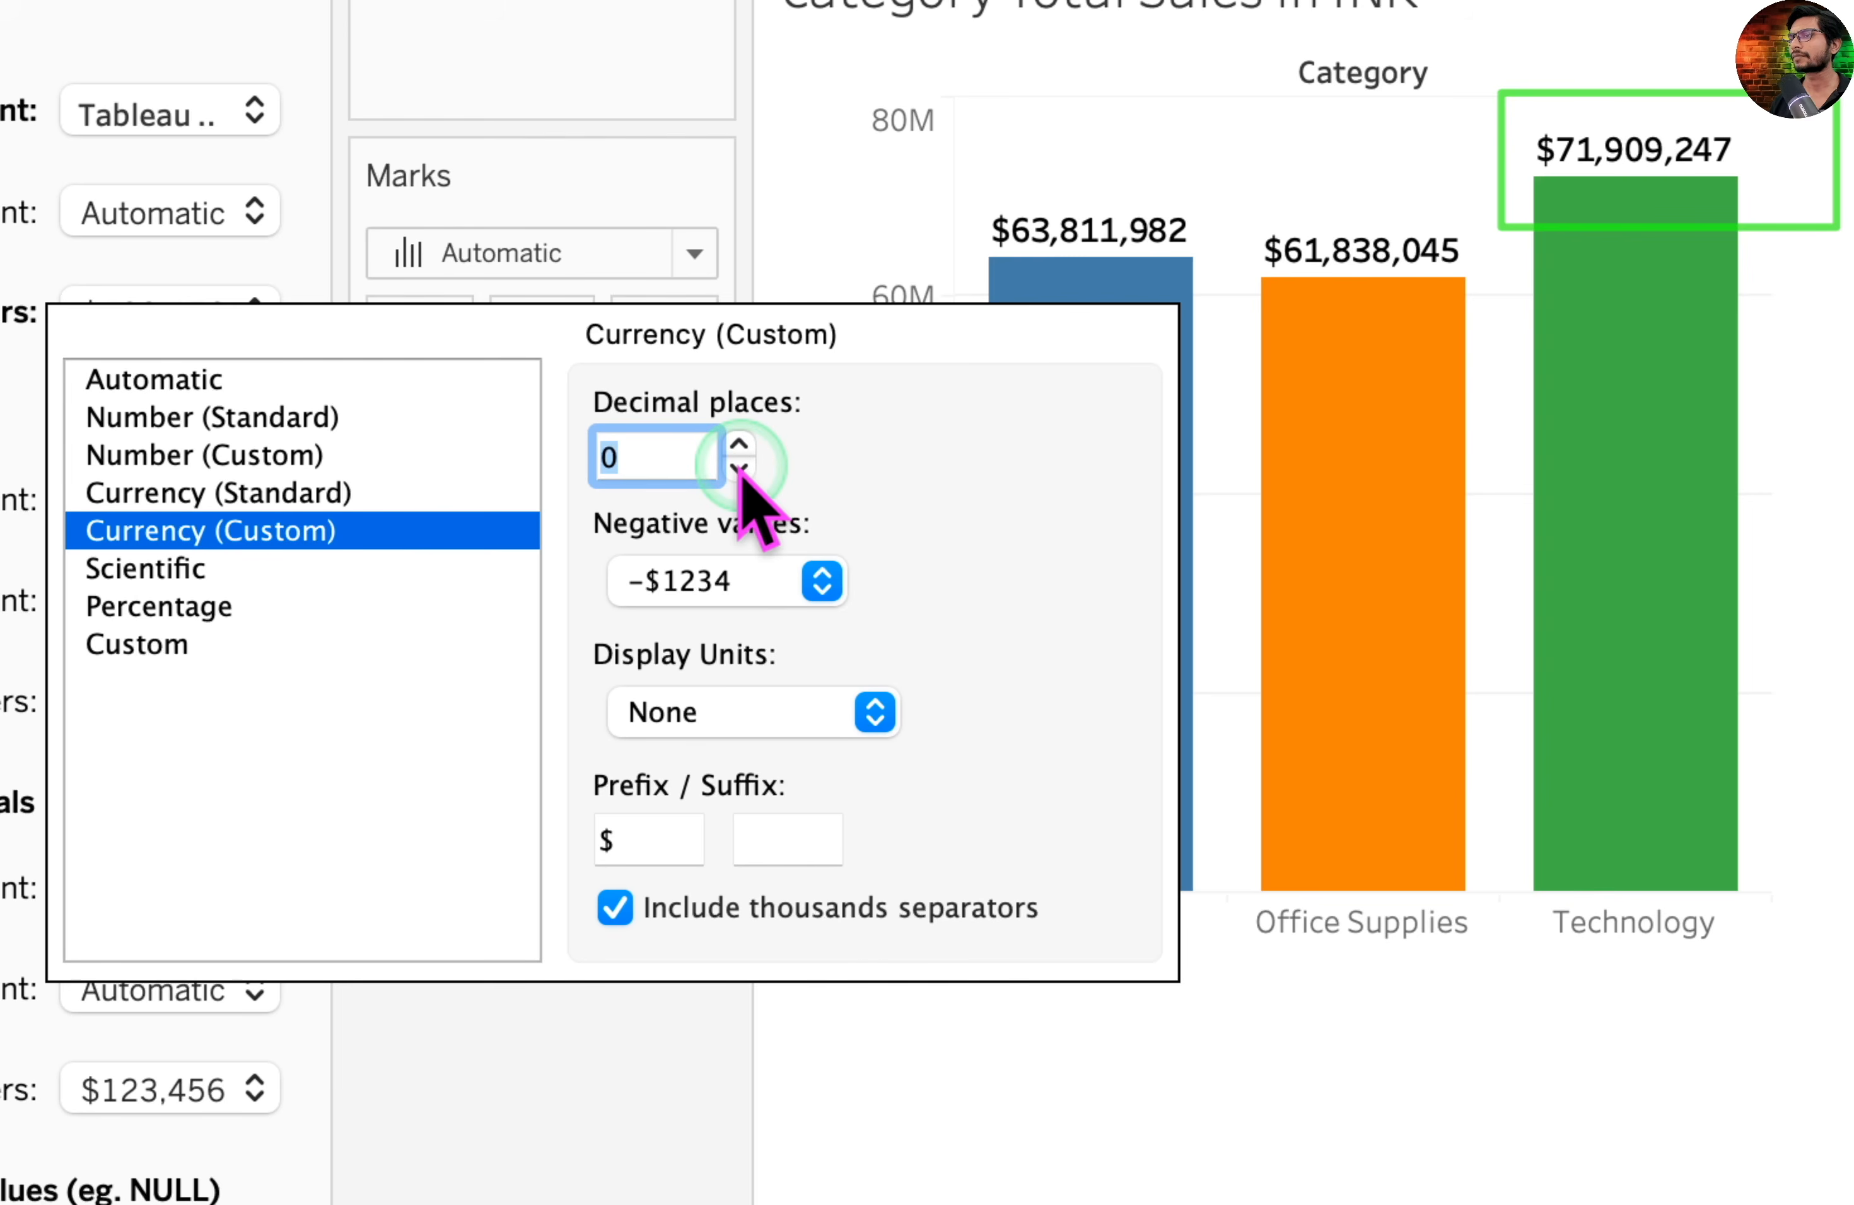
left_click(868, 704)
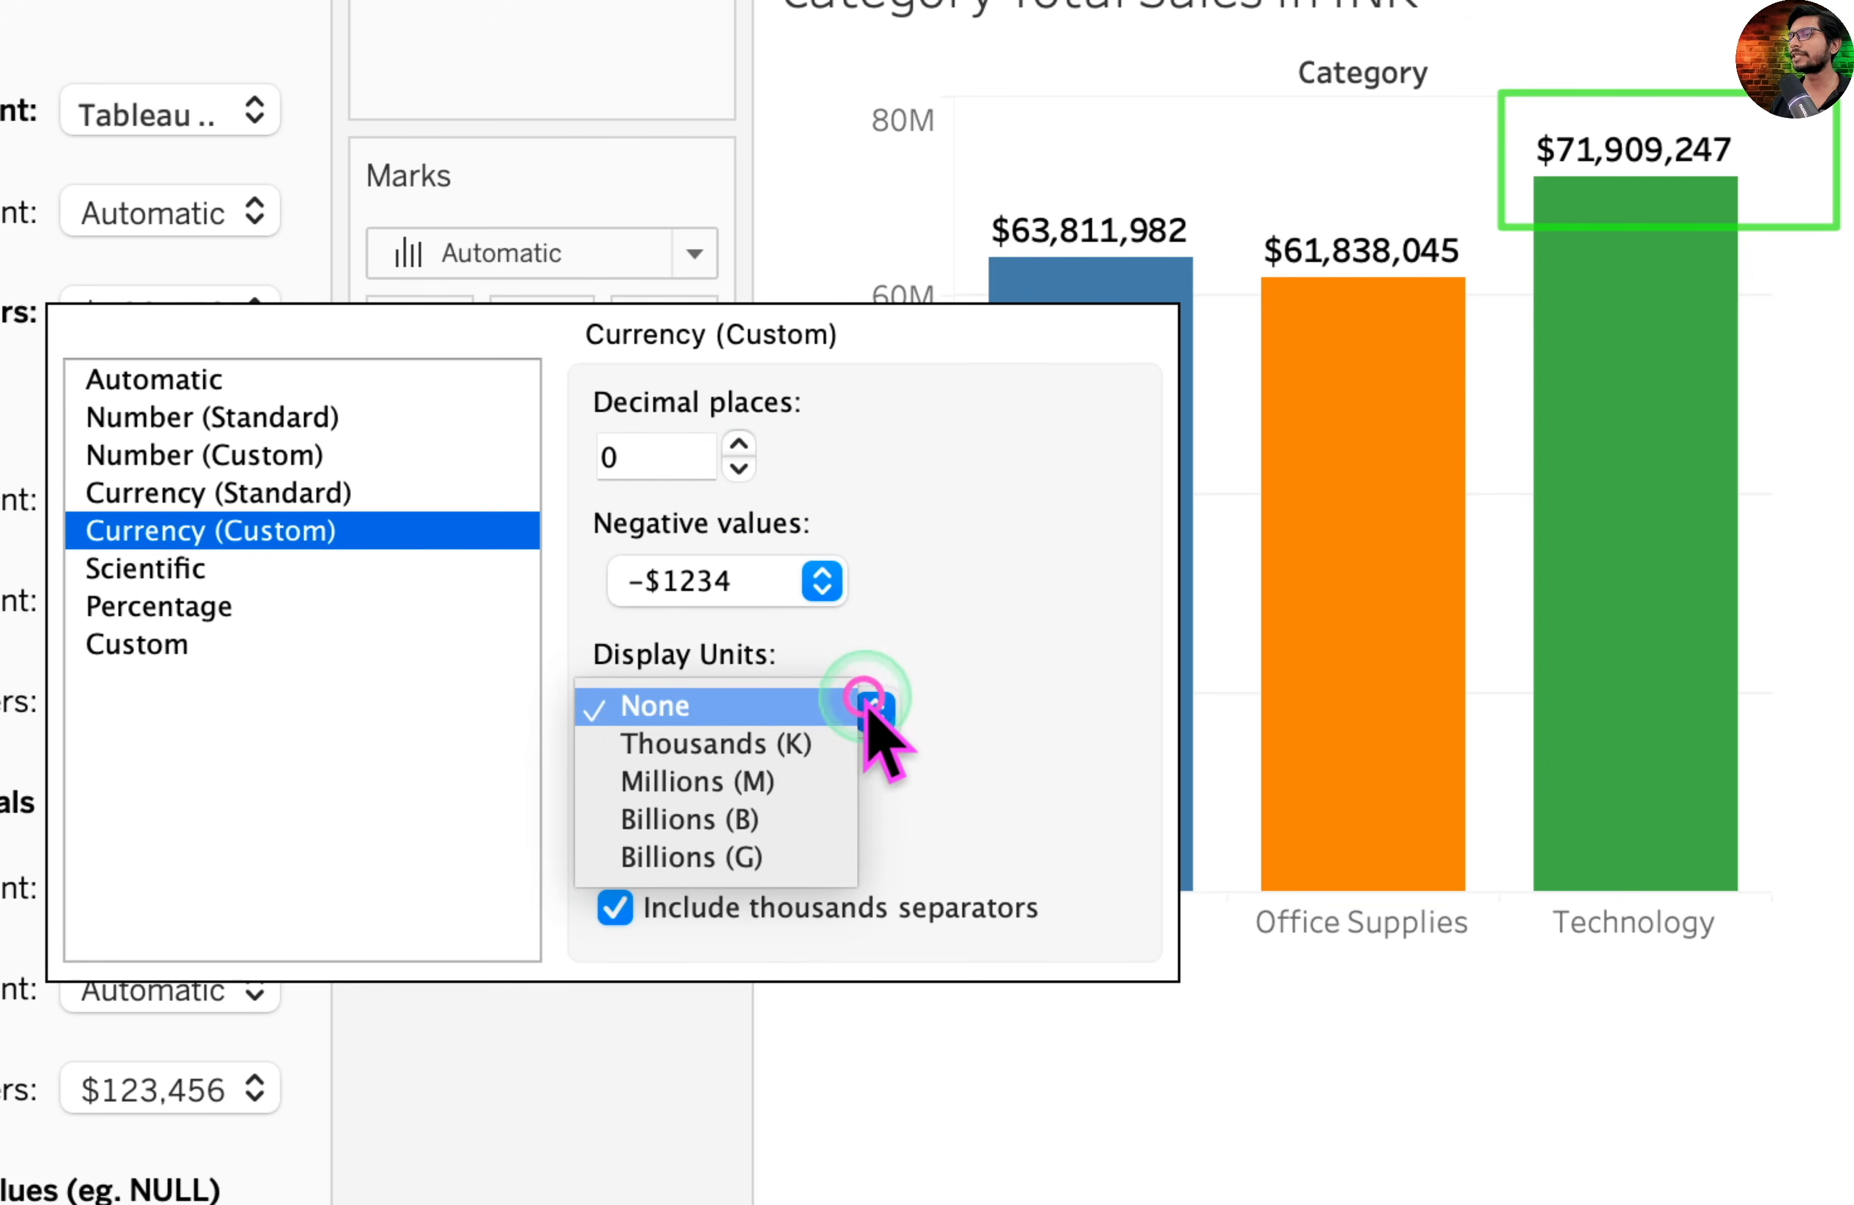
left_click(771, 782)
left_click(673, 836)
key("BackSpace")
type("INR")
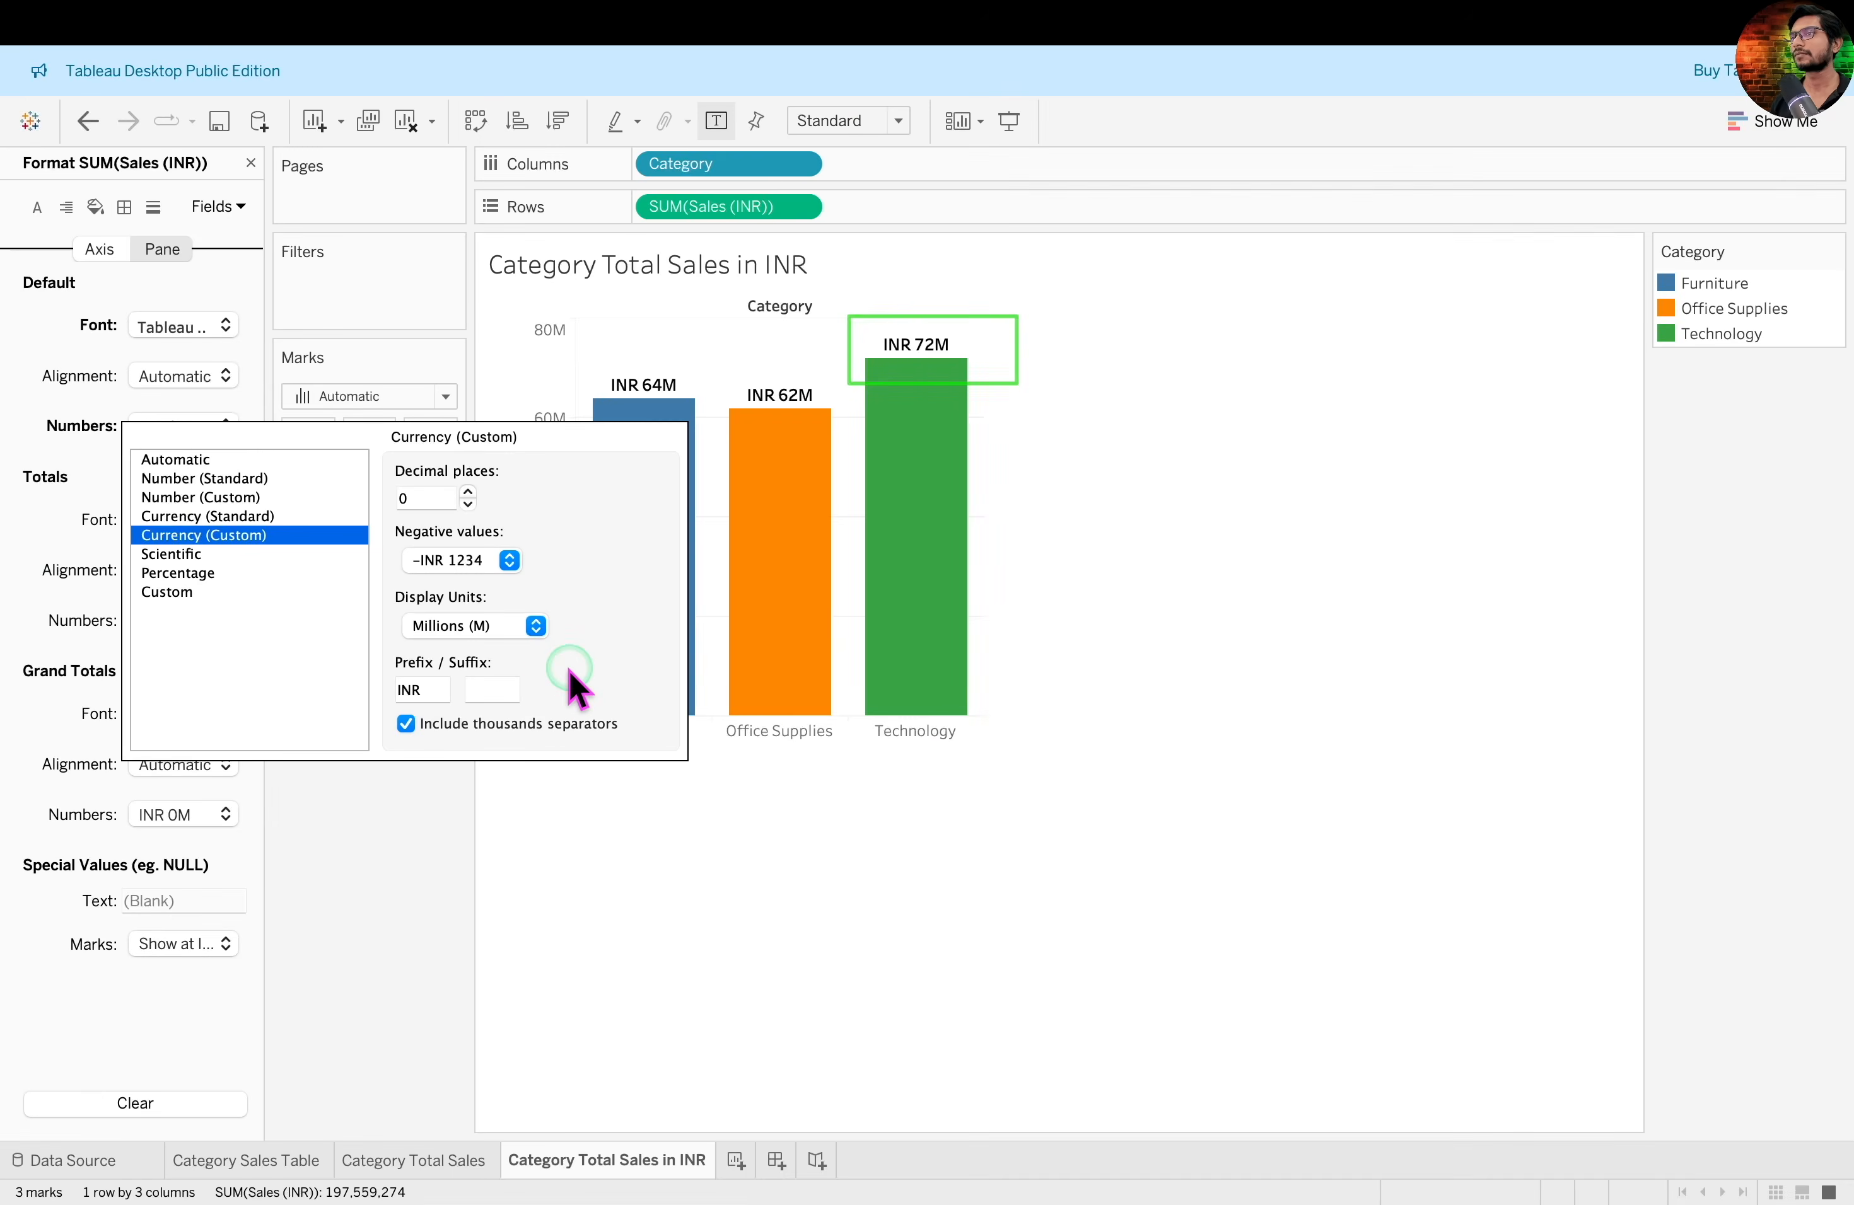
left_click(250, 166)
left_click(251, 164)
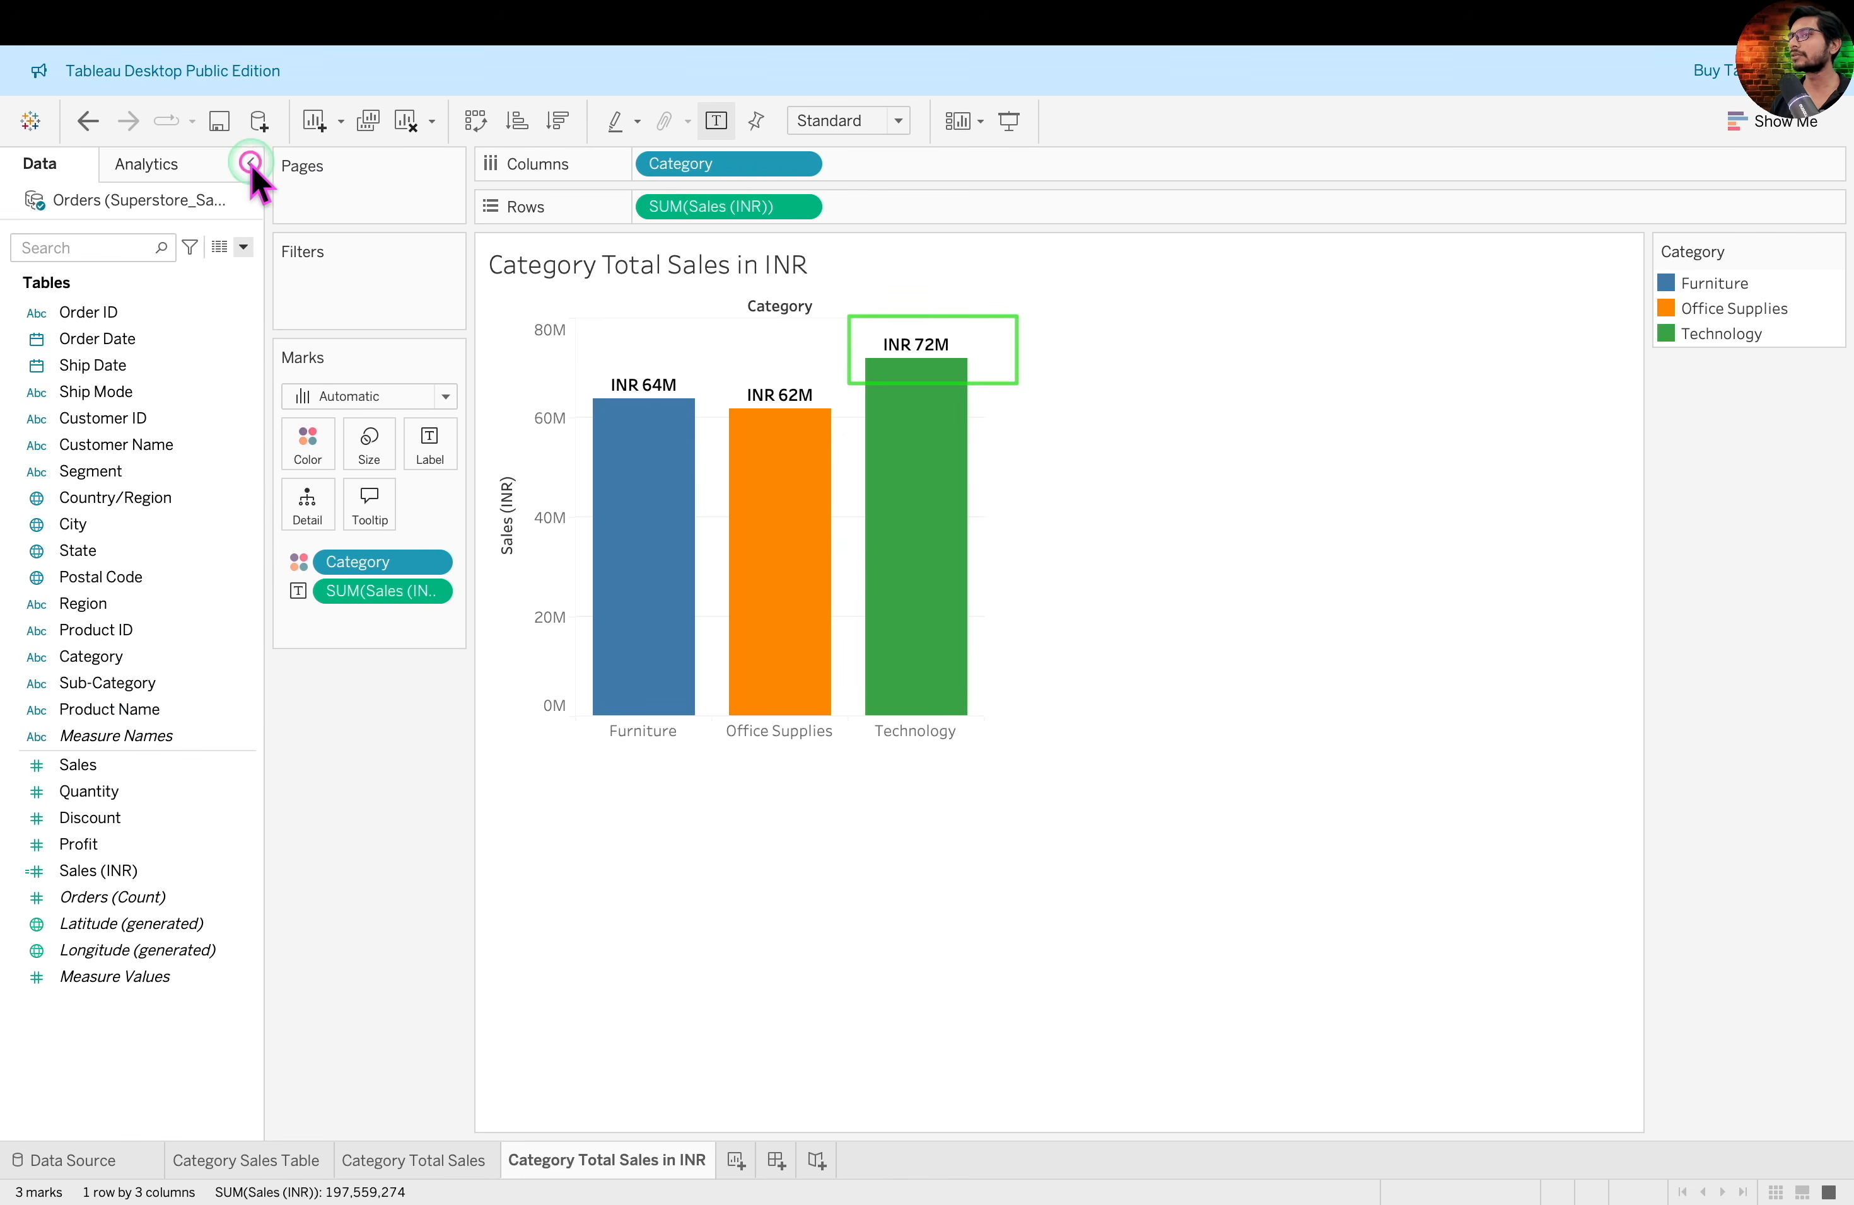
left_click(1083, 382)
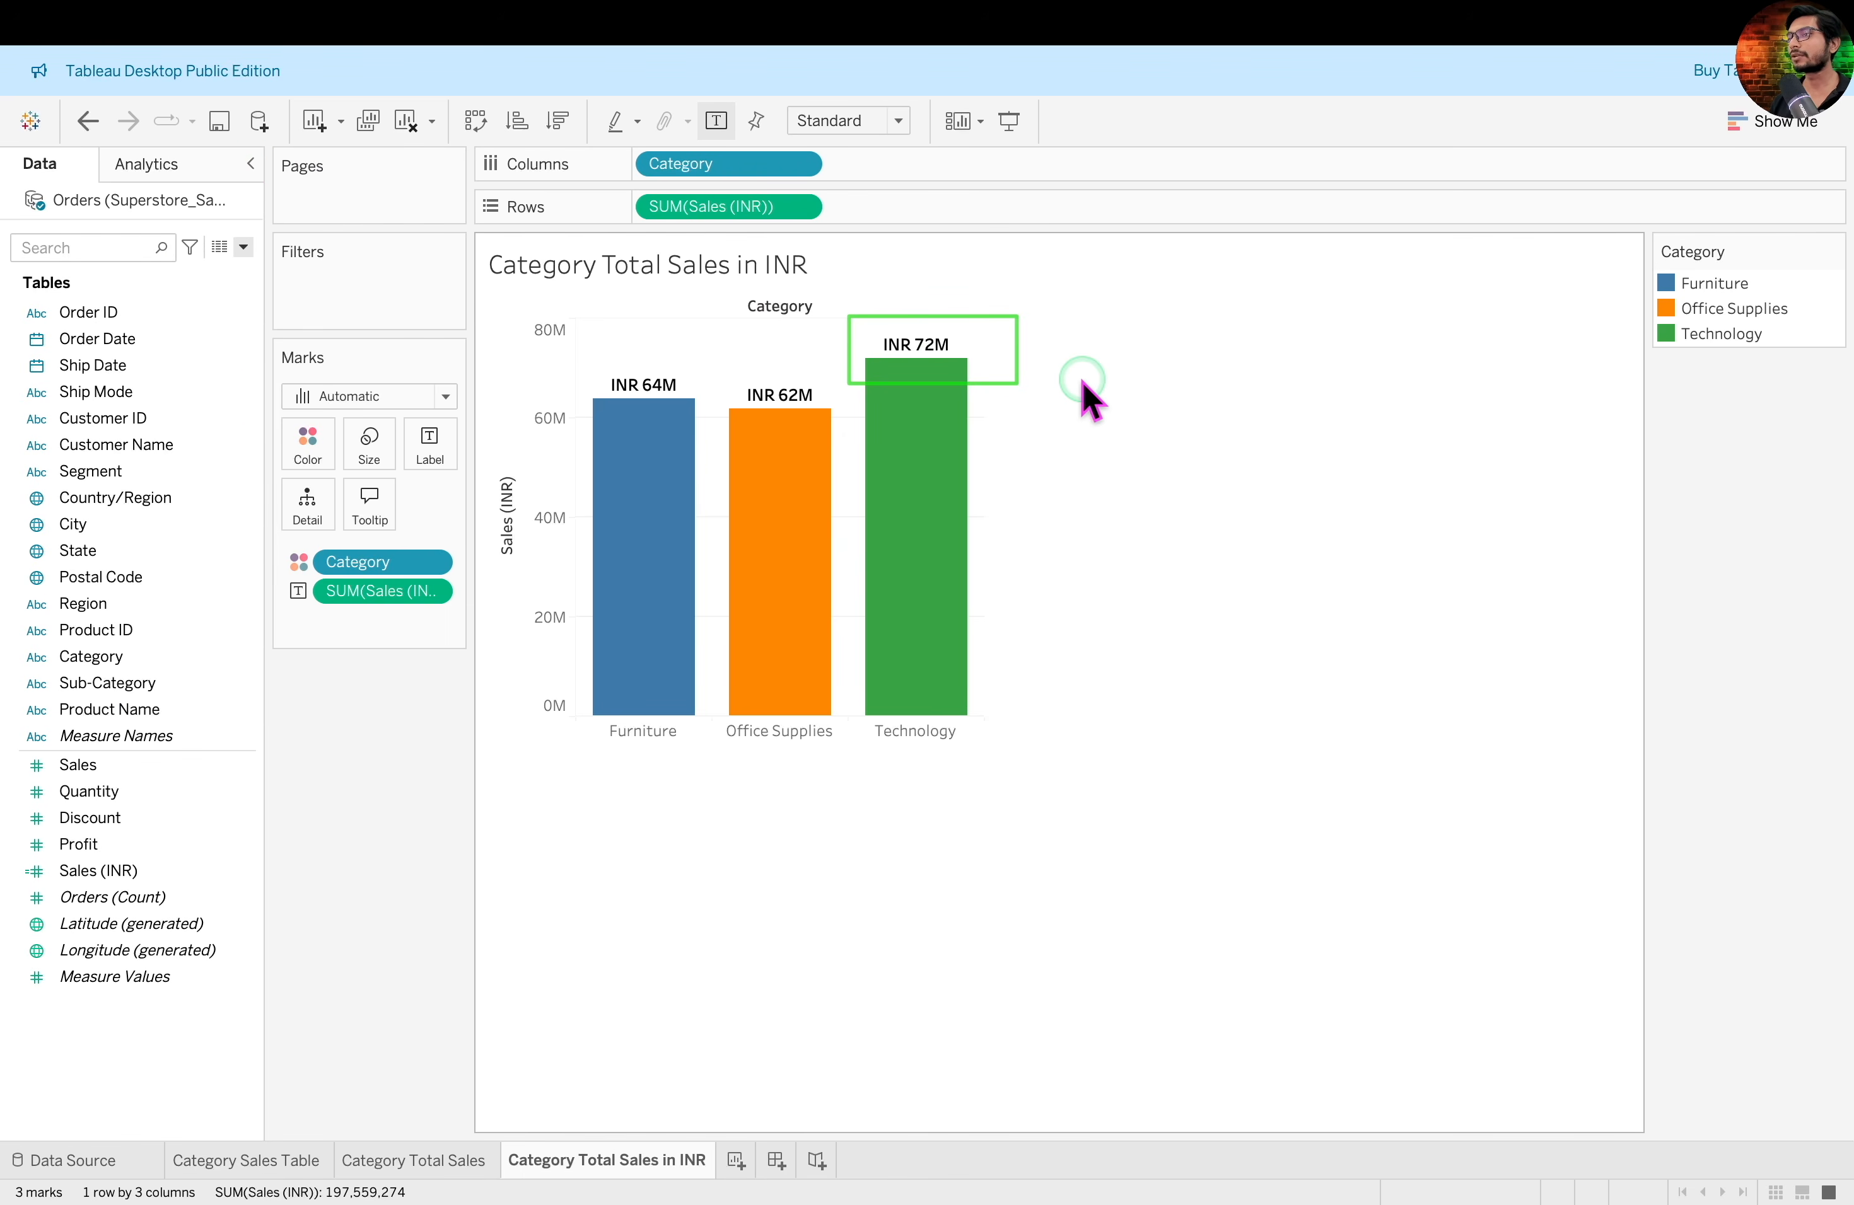
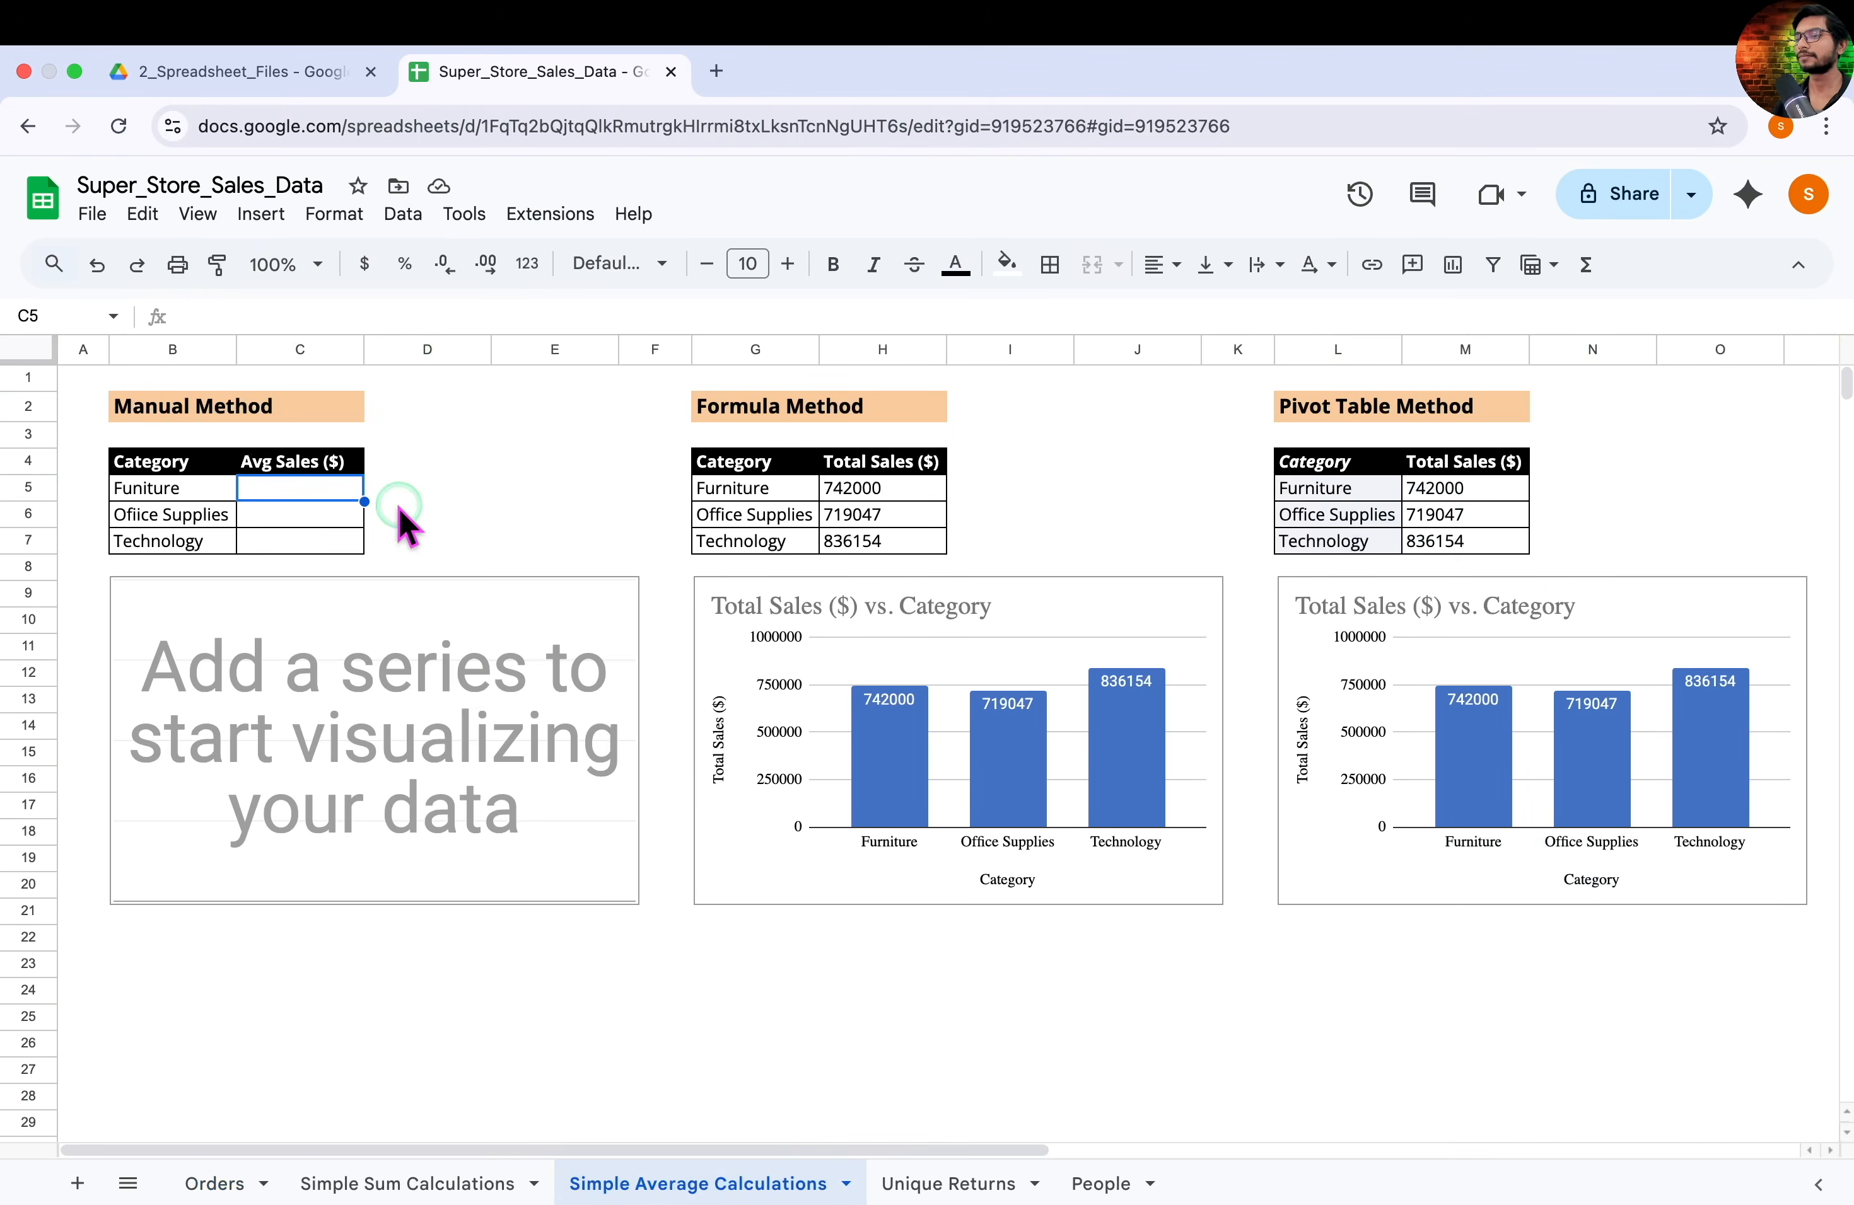
Enter 350 as the furniture average sales in cell C5 of the Manual Method table
type("350")
key("Return")
left_click(311, 522)
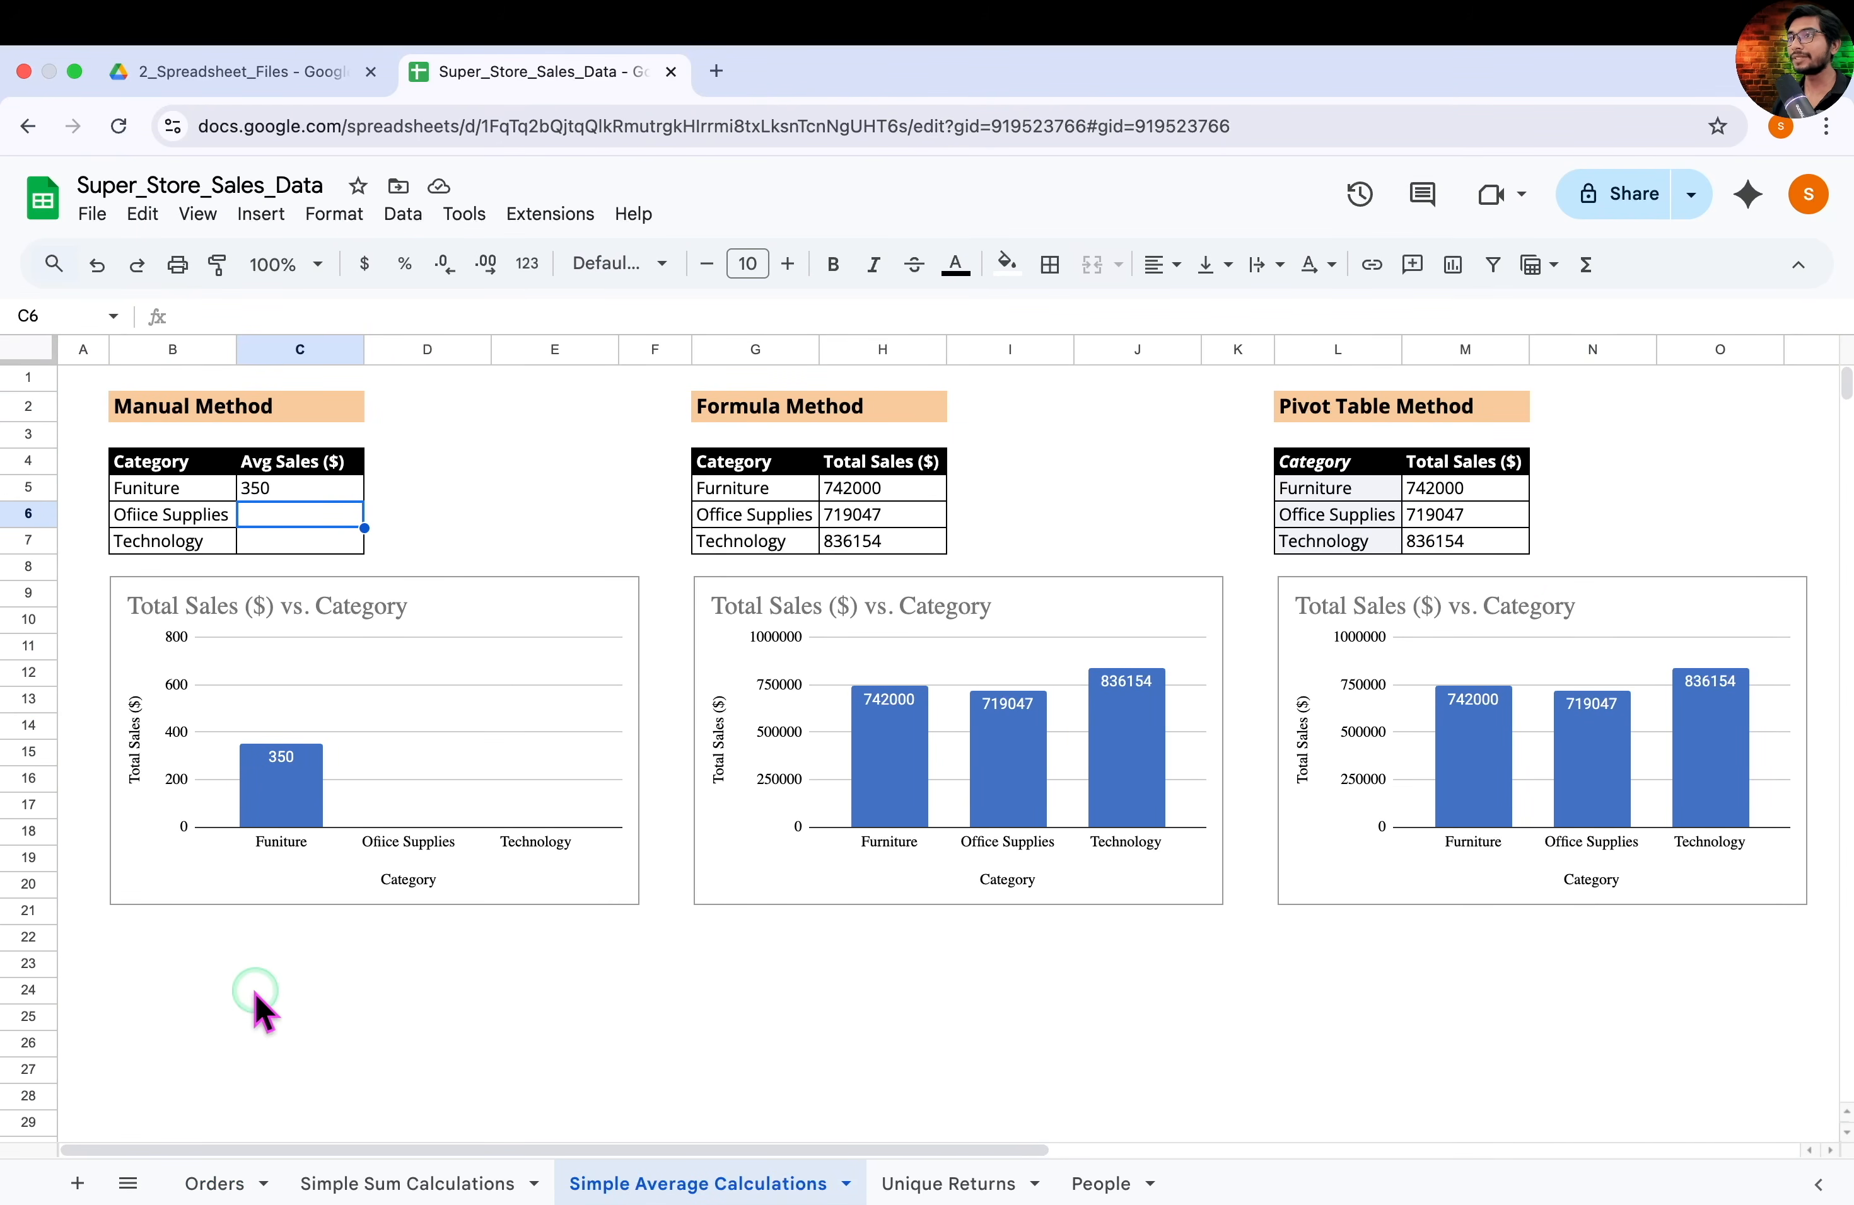
Filter the Orders sheet's Category column to Office Supplies only and select the Sales column to read its average
left_click(221, 1183)
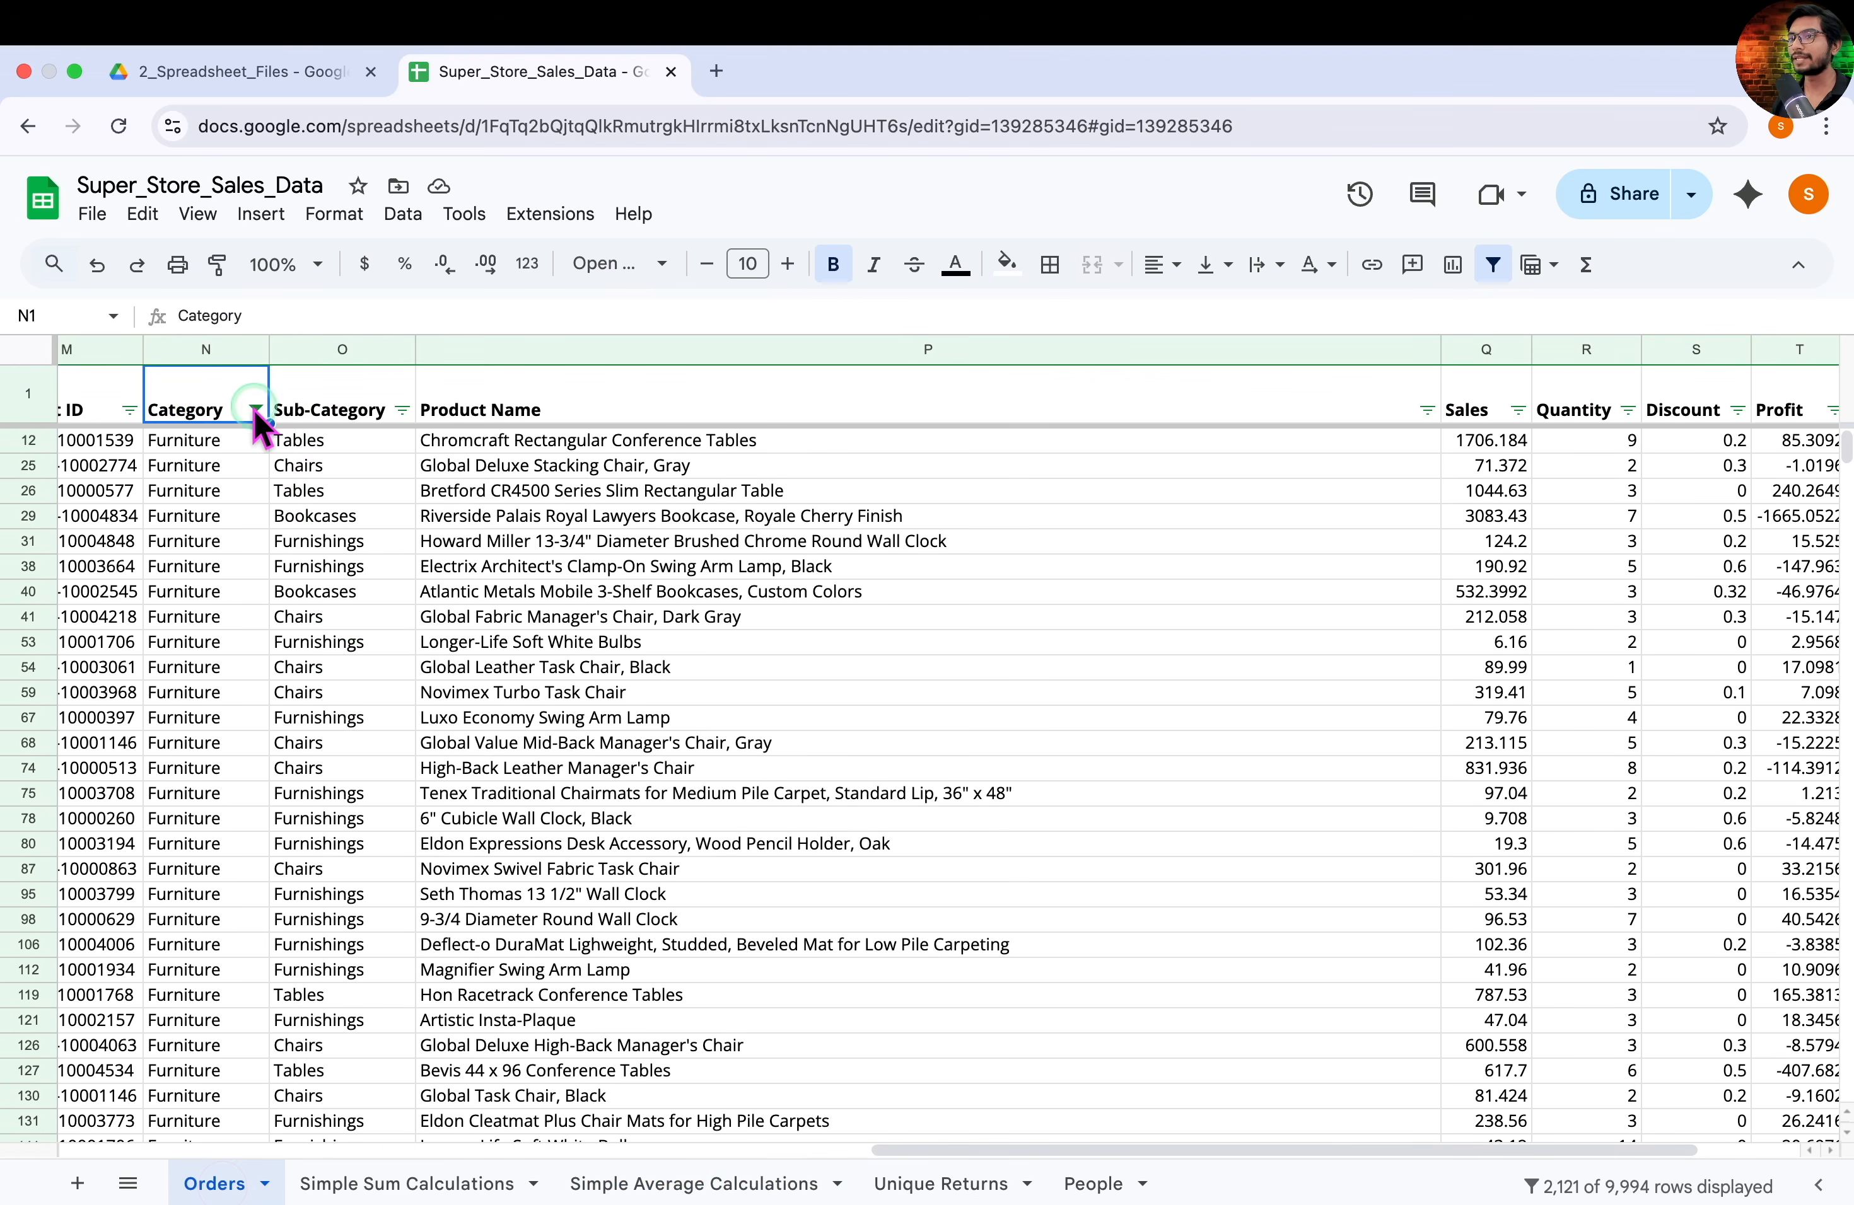
left_click(254, 408)
left_click(360, 830)
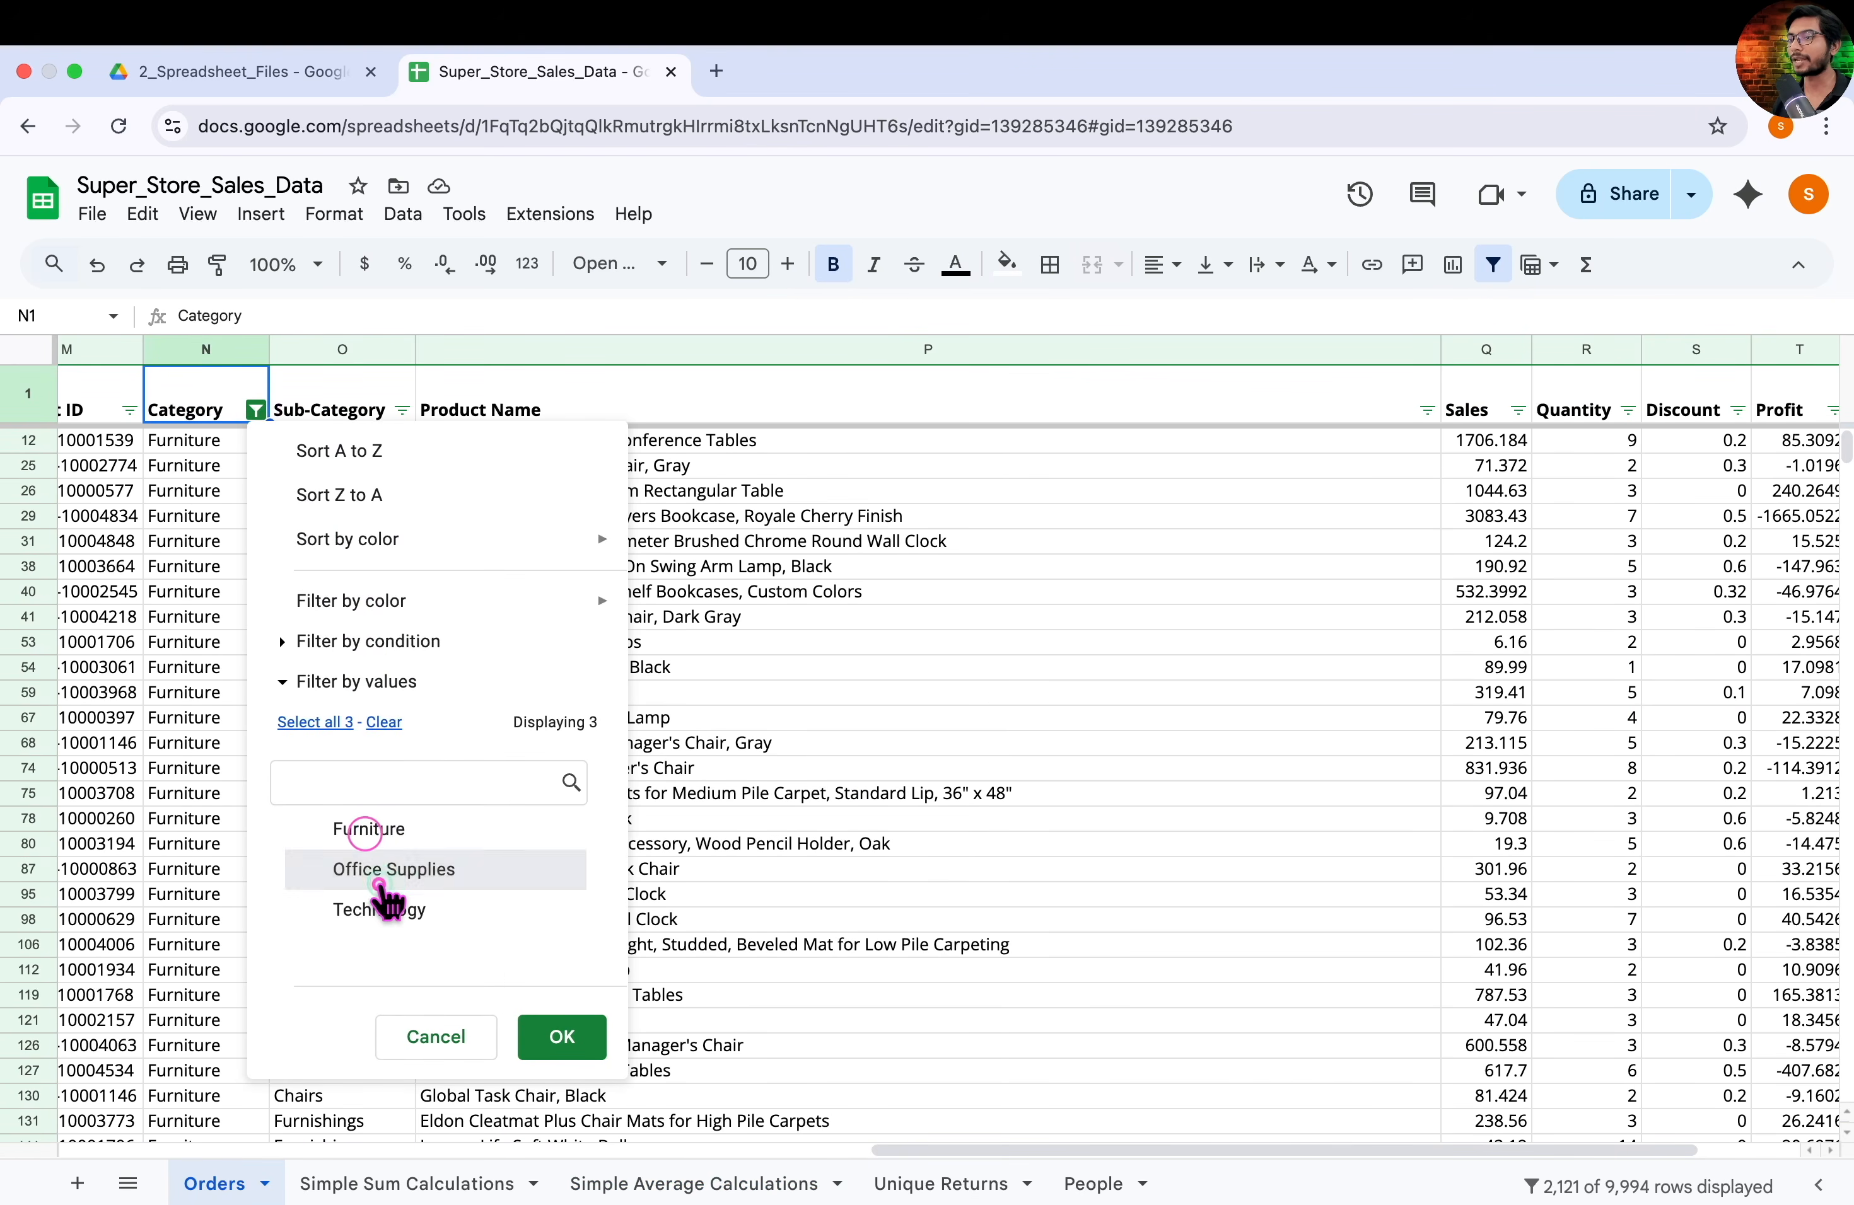
left_click(388, 869)
left_click(561, 1037)
left_click(1487, 350)
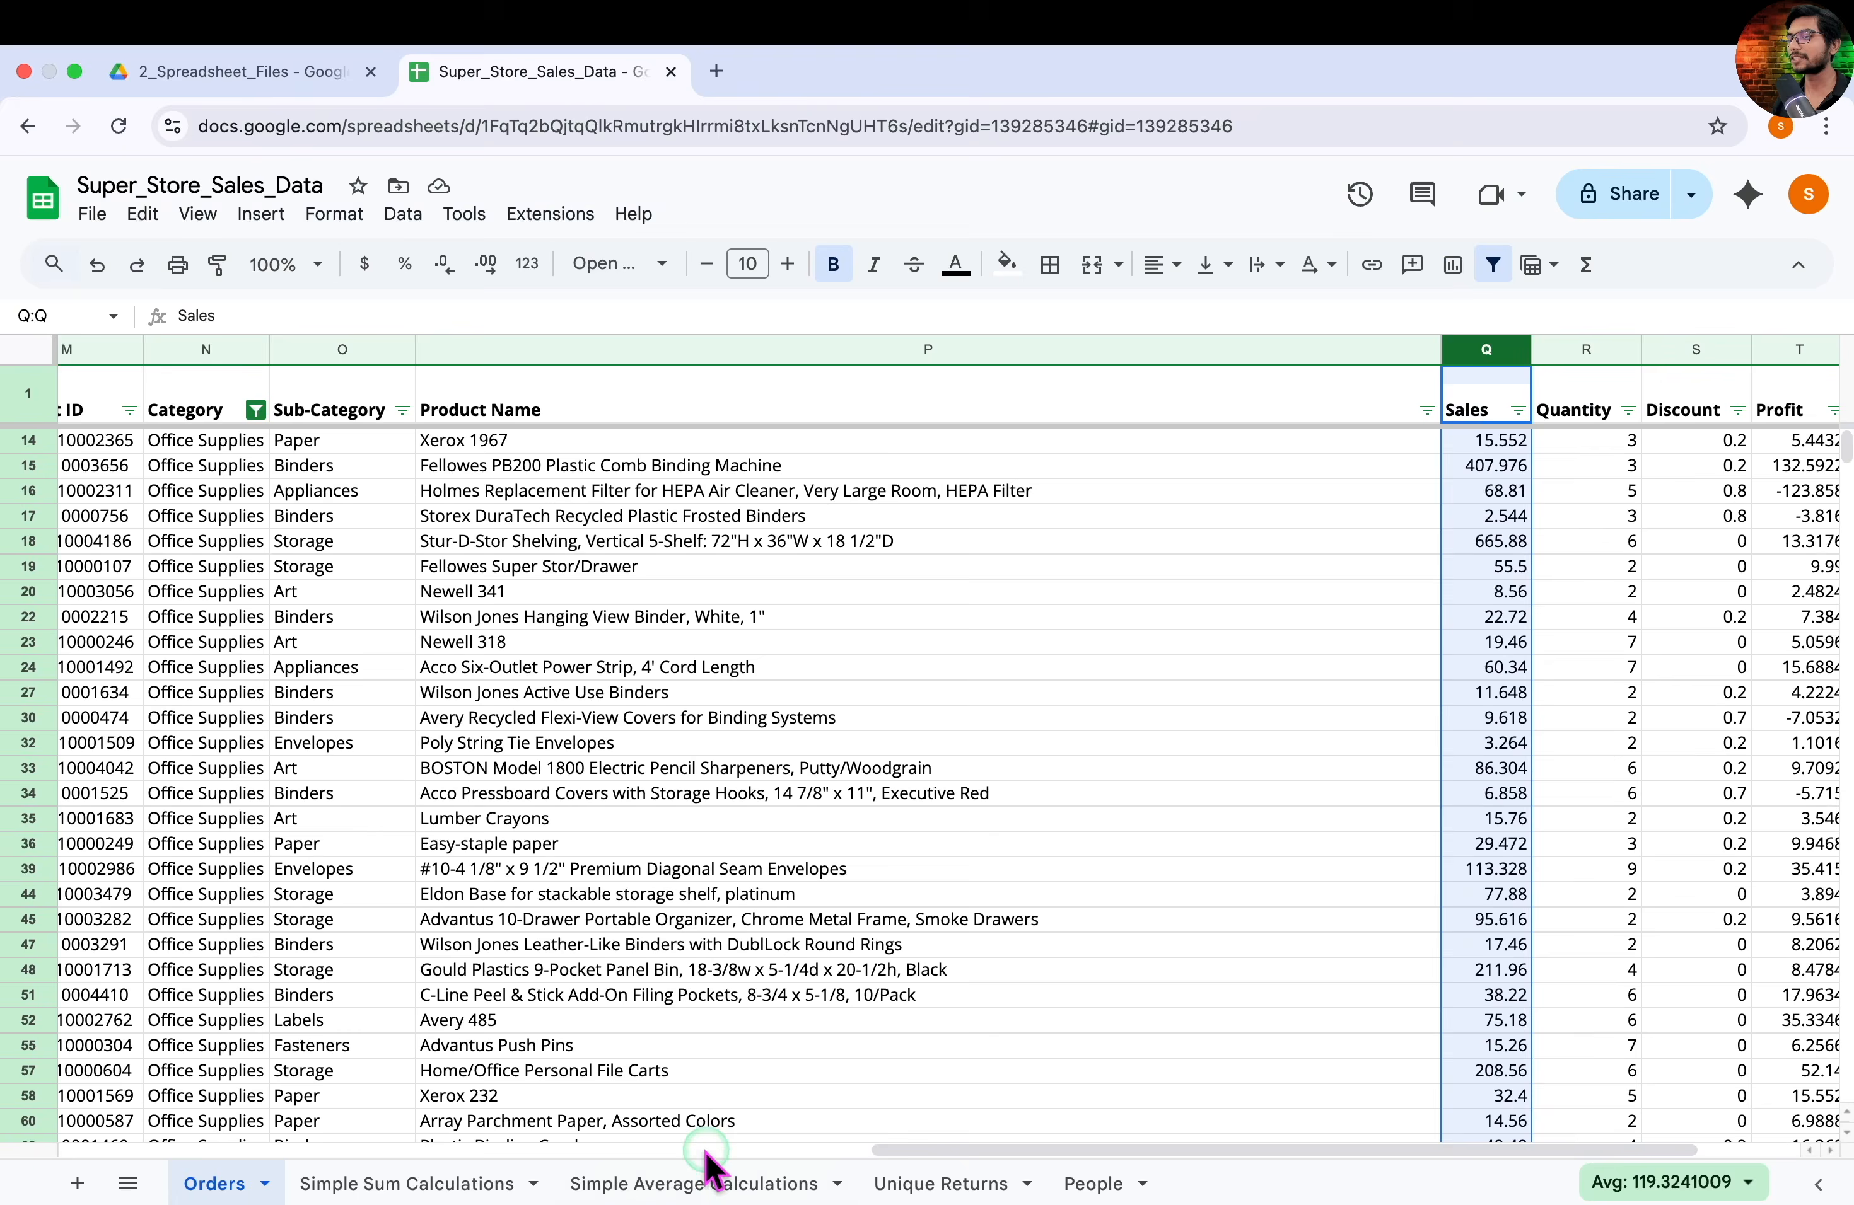
Enter 119 as the Office Supplies average sales in the Manual Method table on the Simple Average Calculations sheet
left_click(699, 1184)
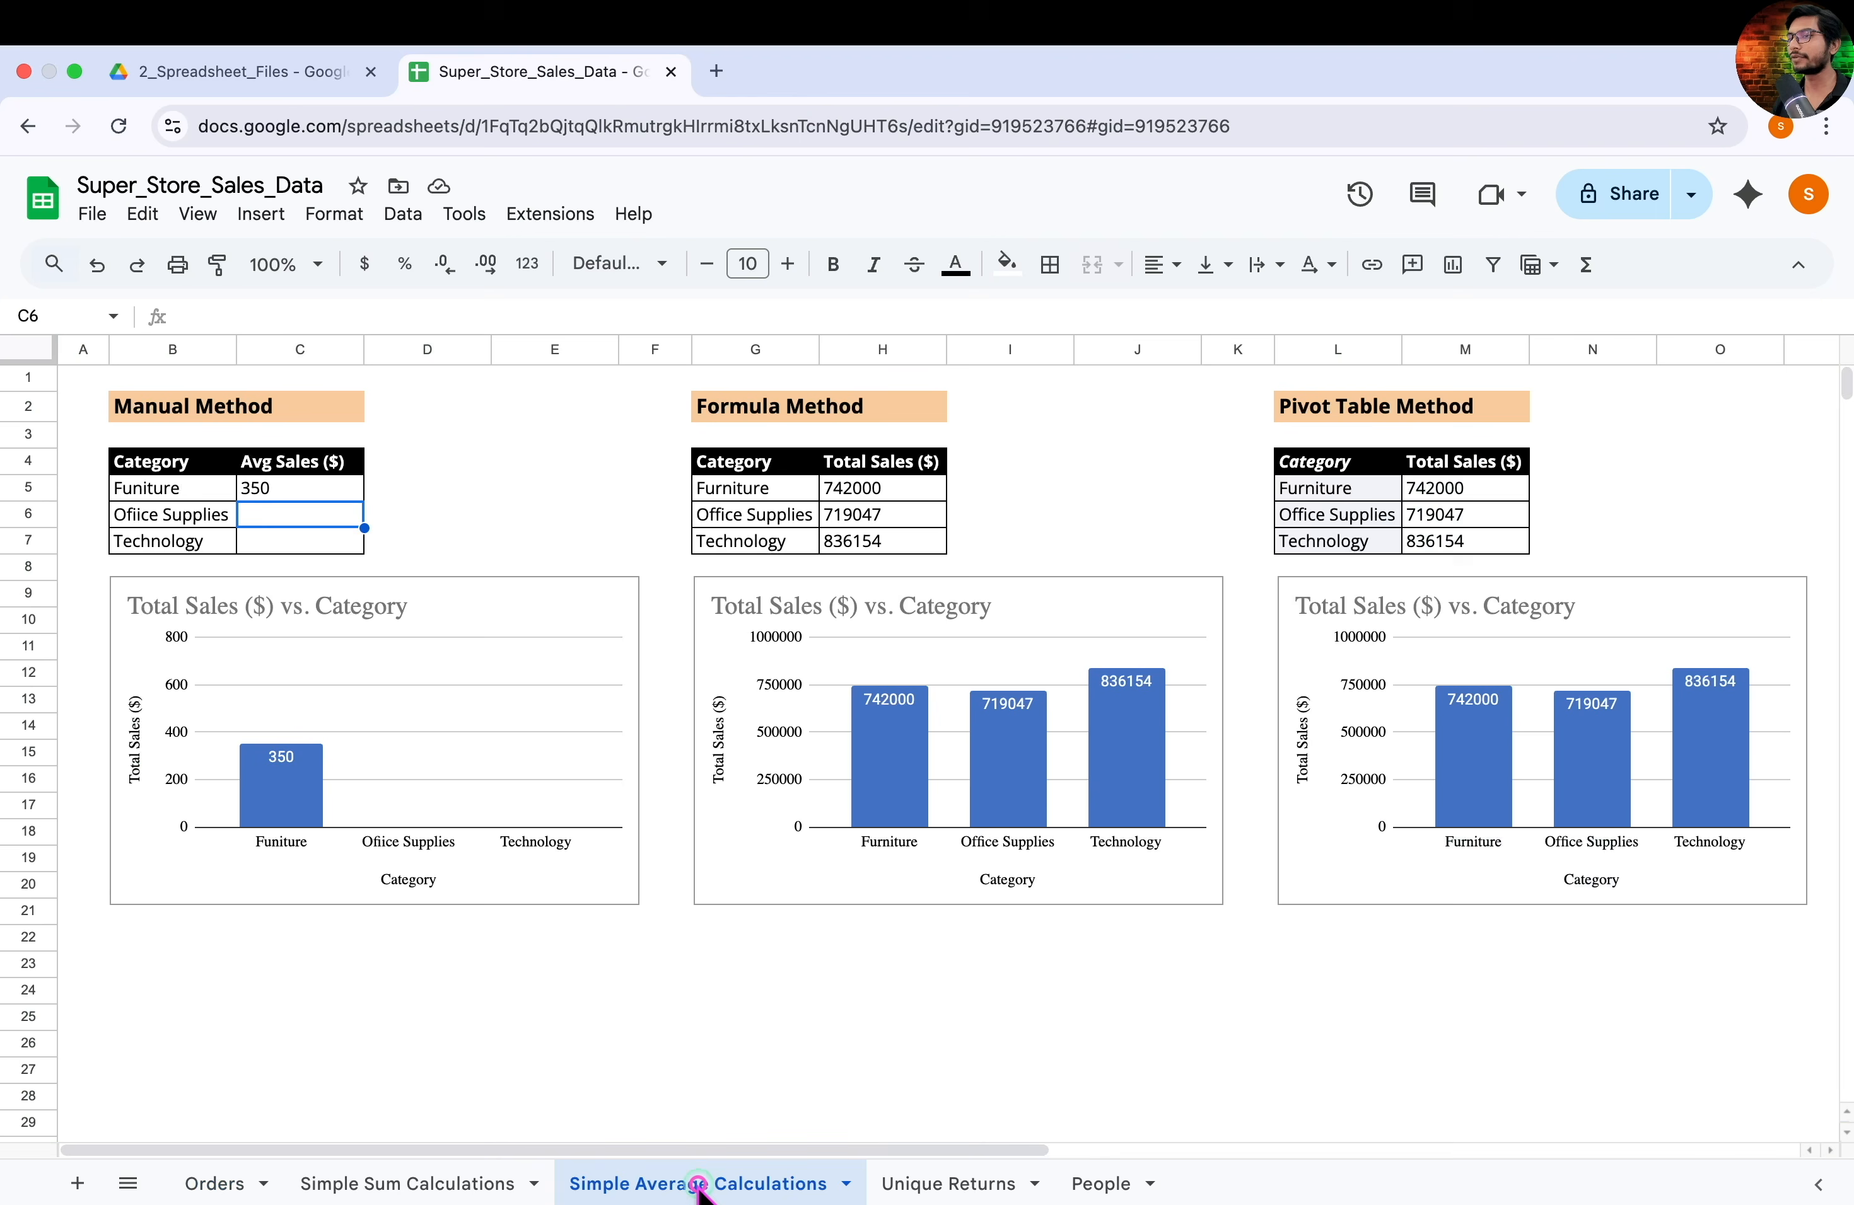
left_click(276, 515)
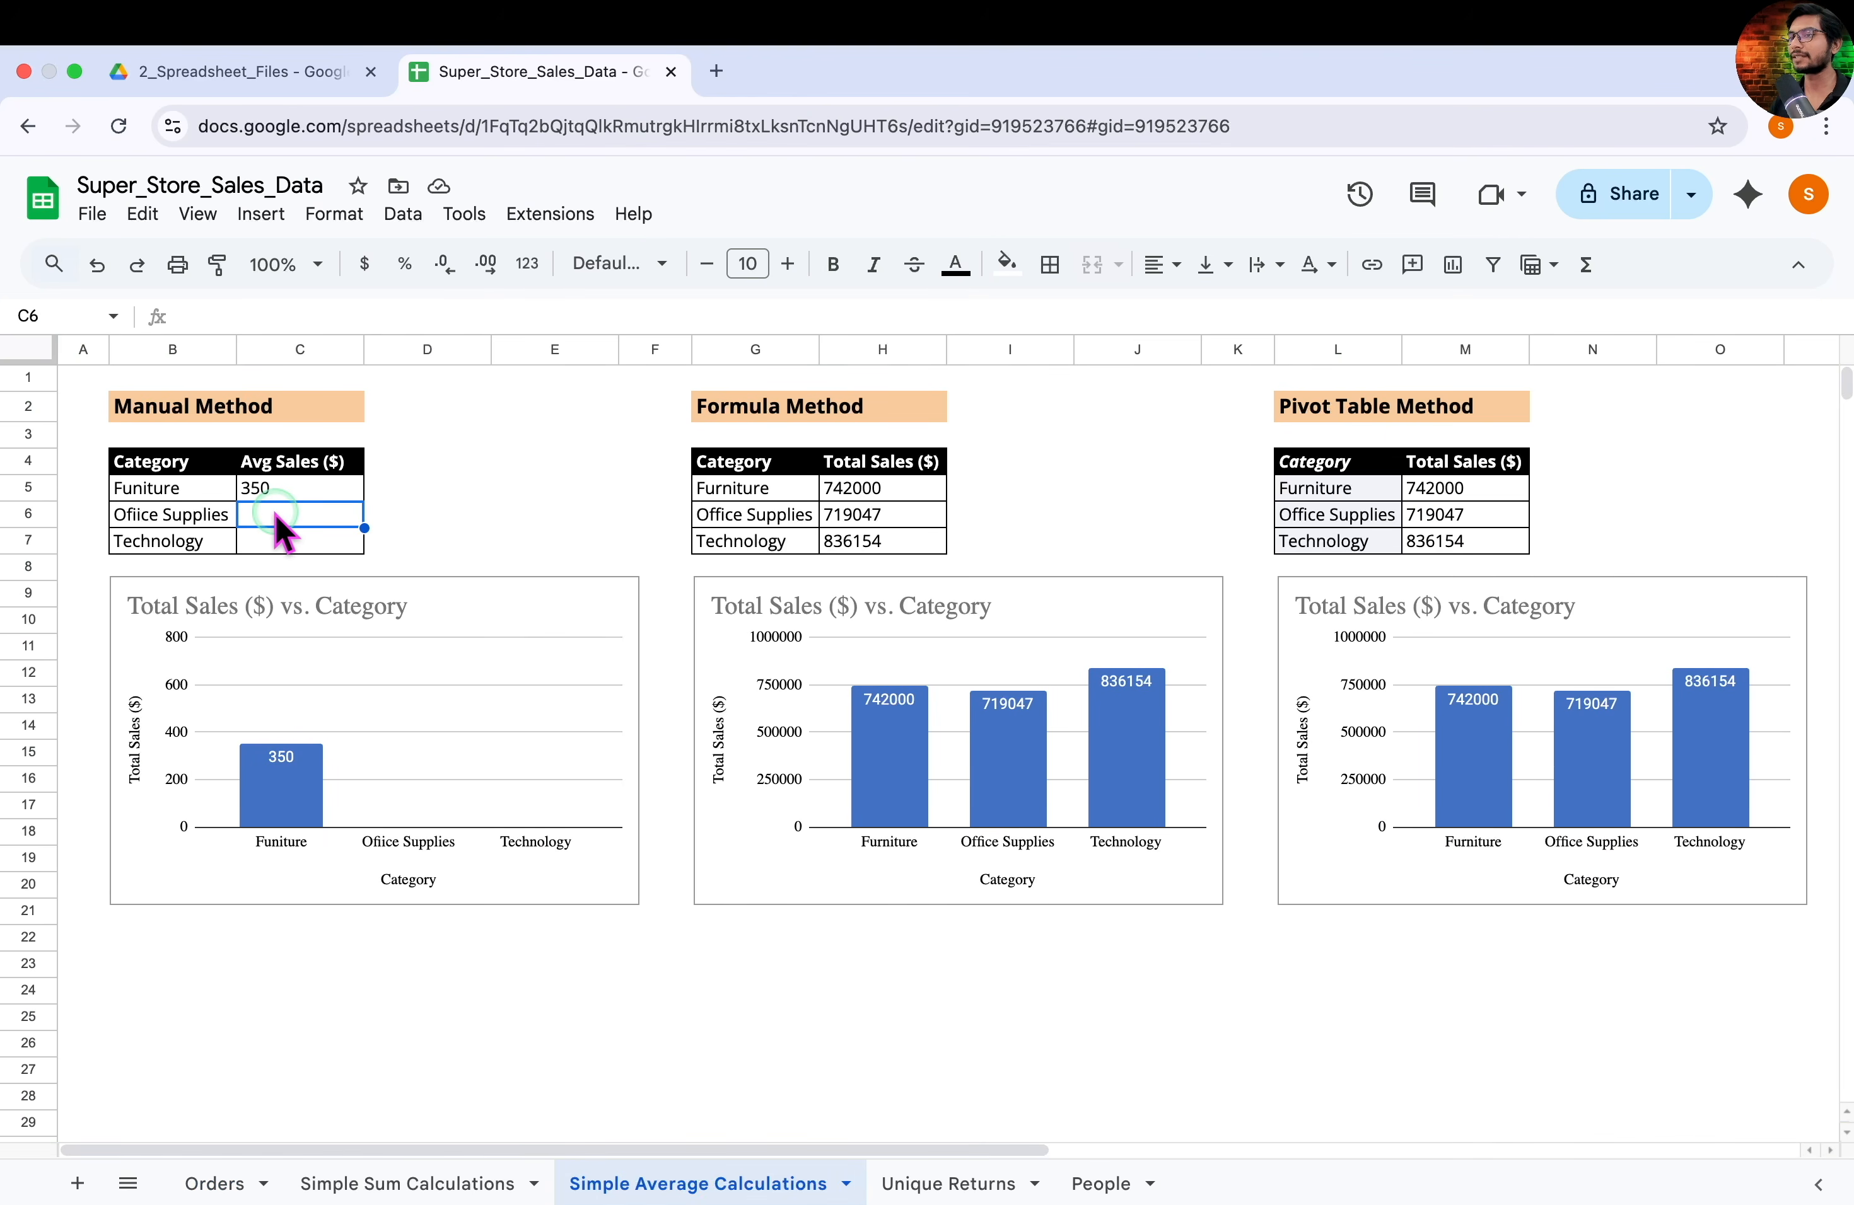
left_click(327, 510)
type("119")
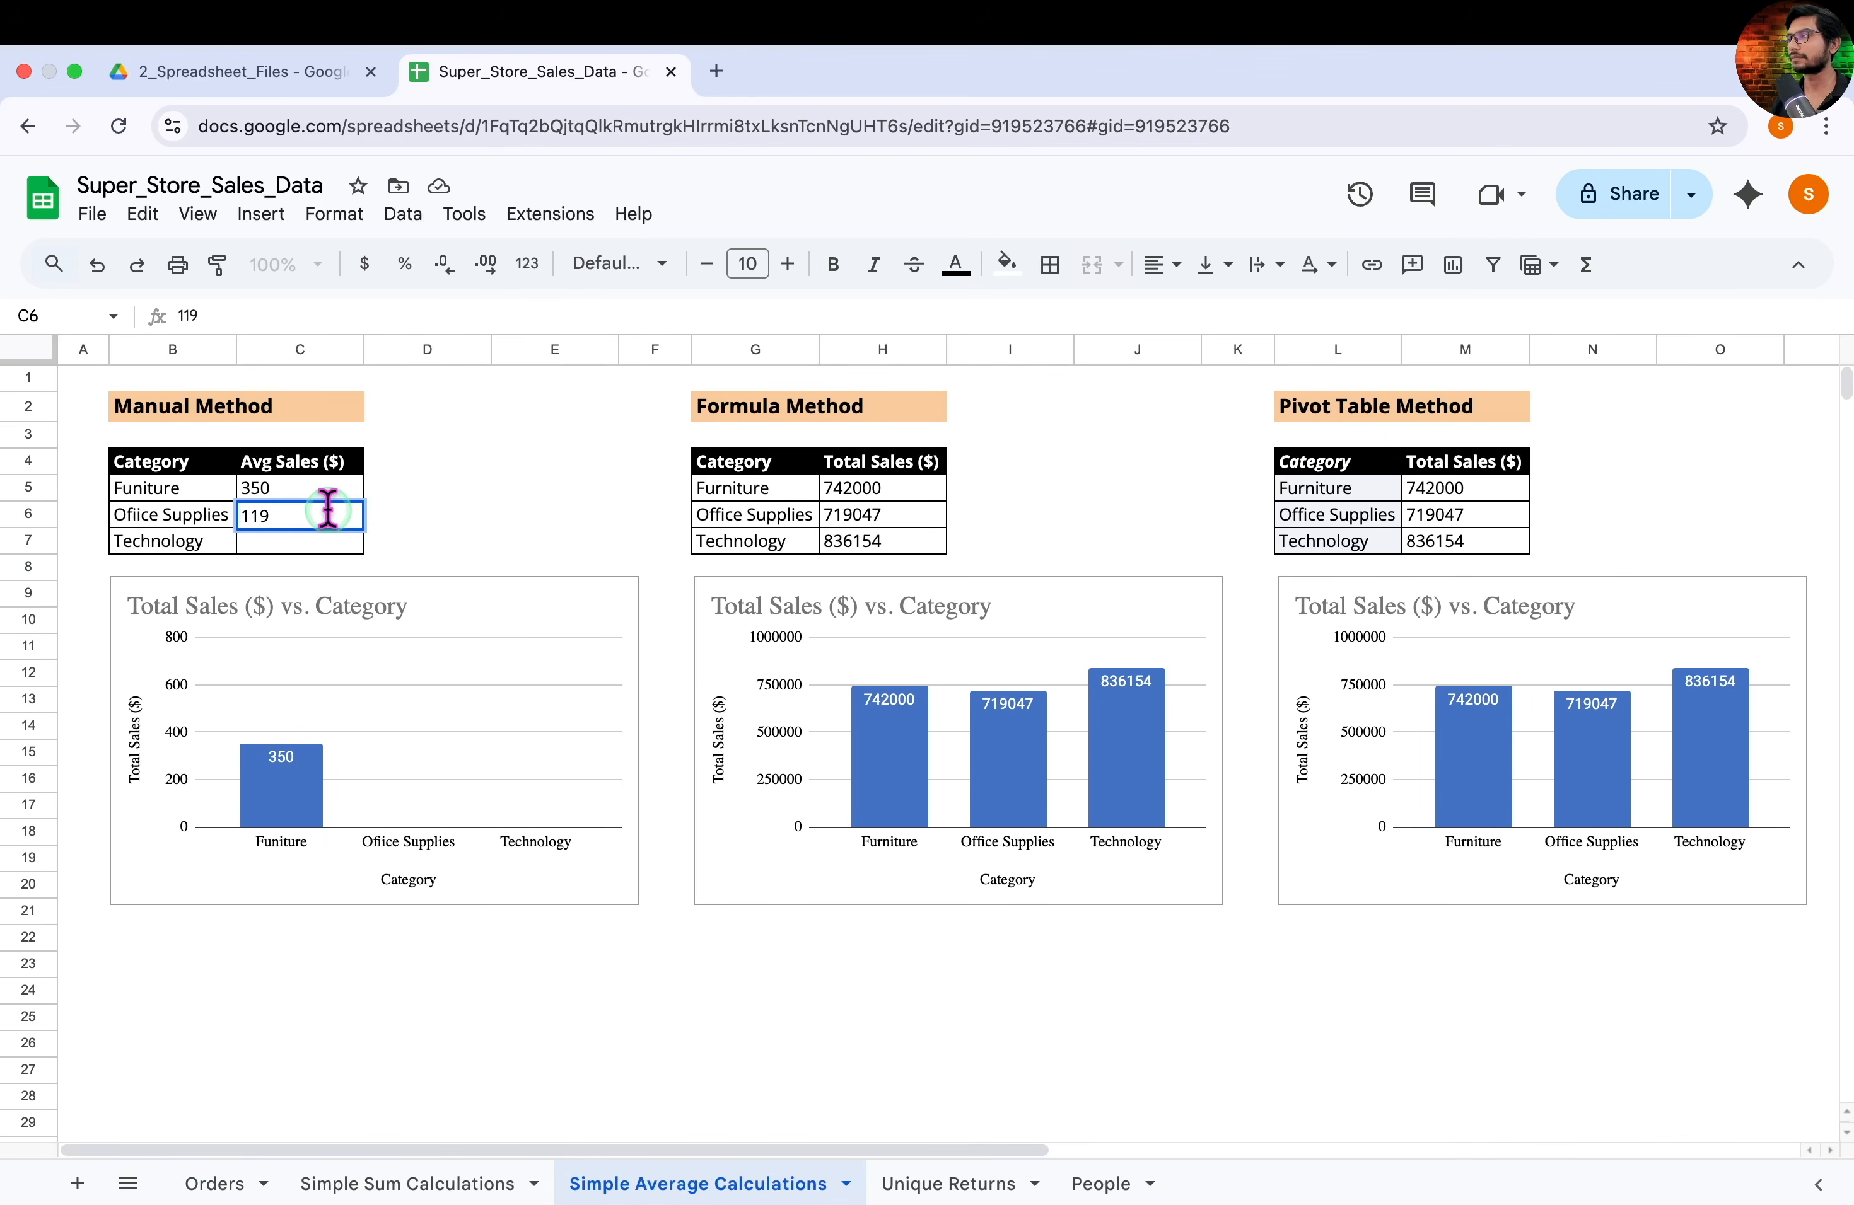
Filter the Orders sheet's Category column to Technology only and select the Sales column to read its average
left_click(219, 1184)
left_click(255, 408)
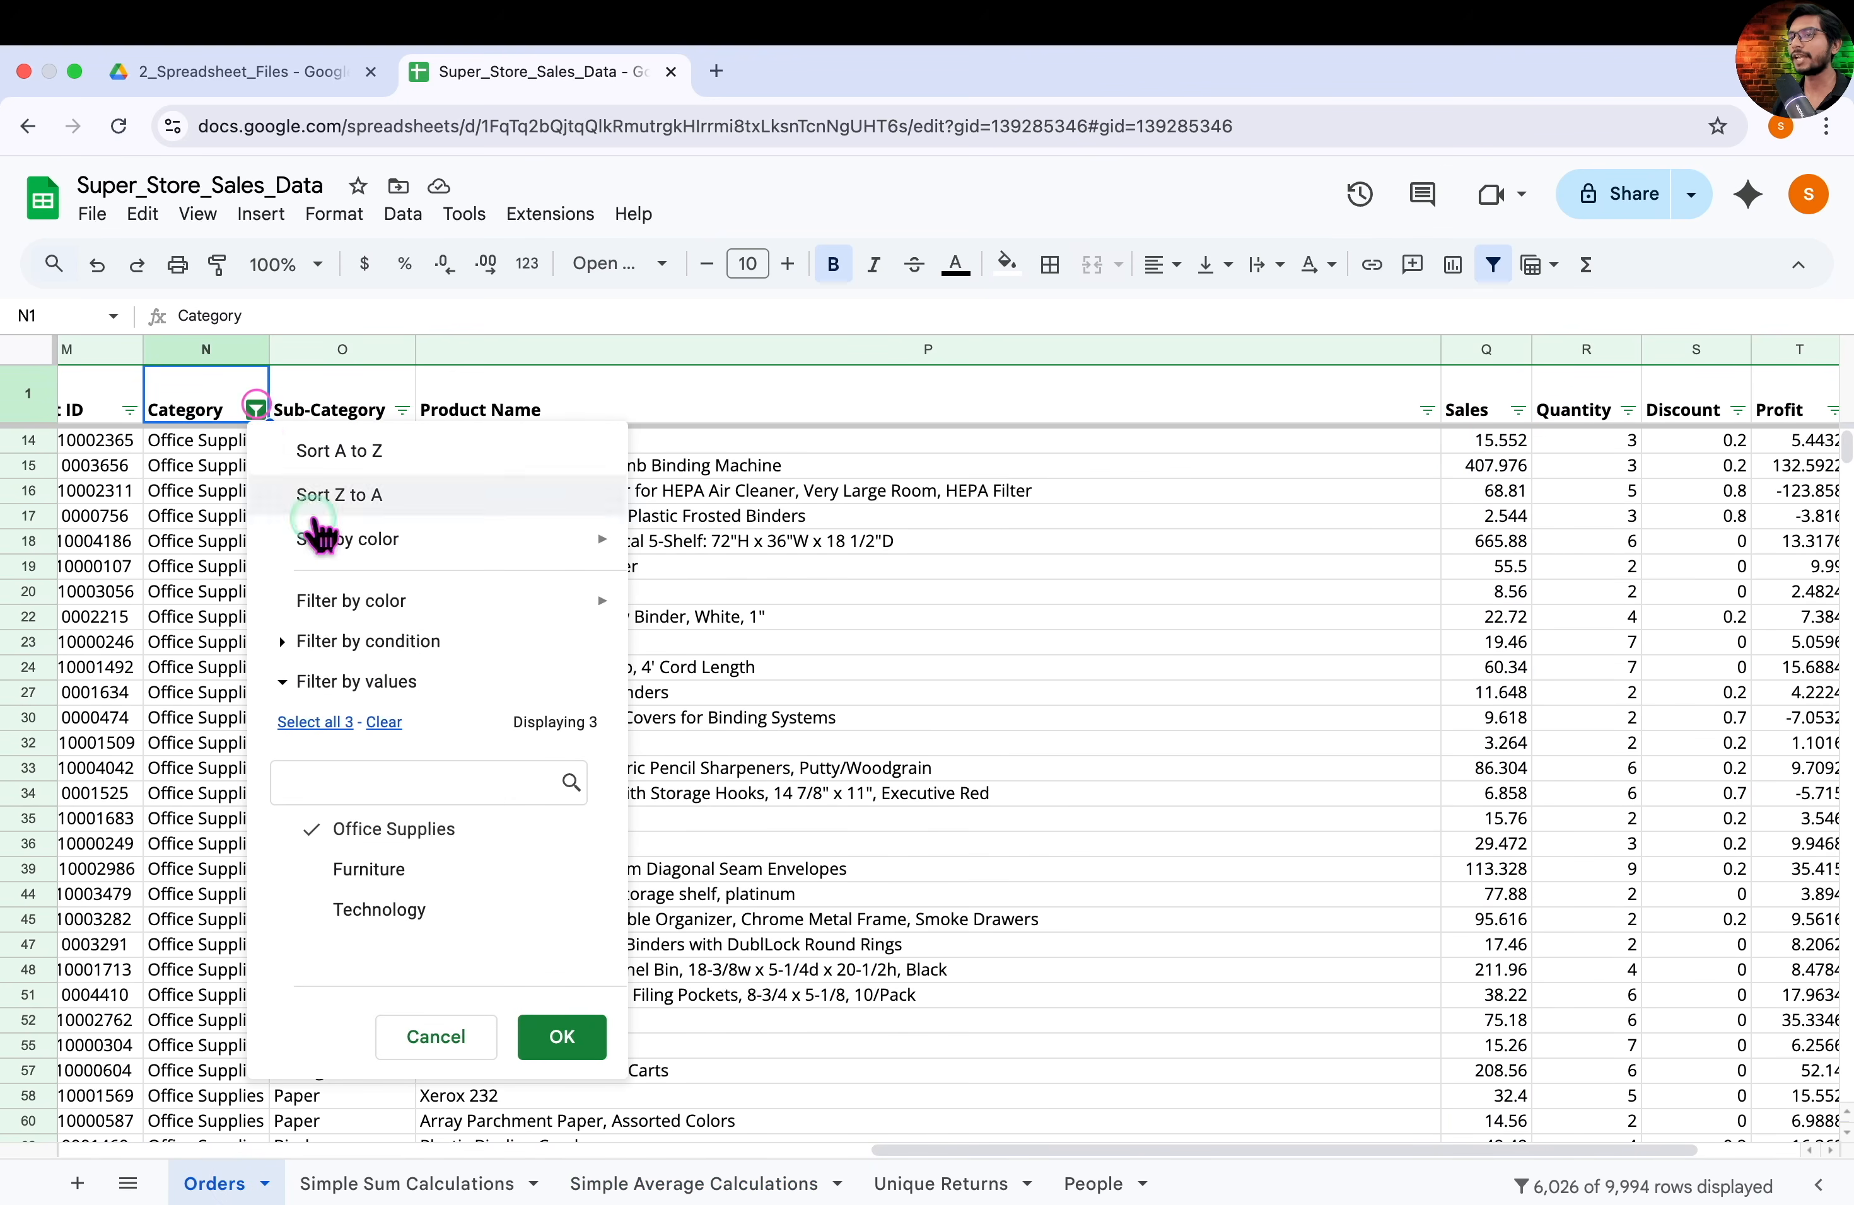
left_click(356, 829)
left_click(377, 909)
left_click(561, 1036)
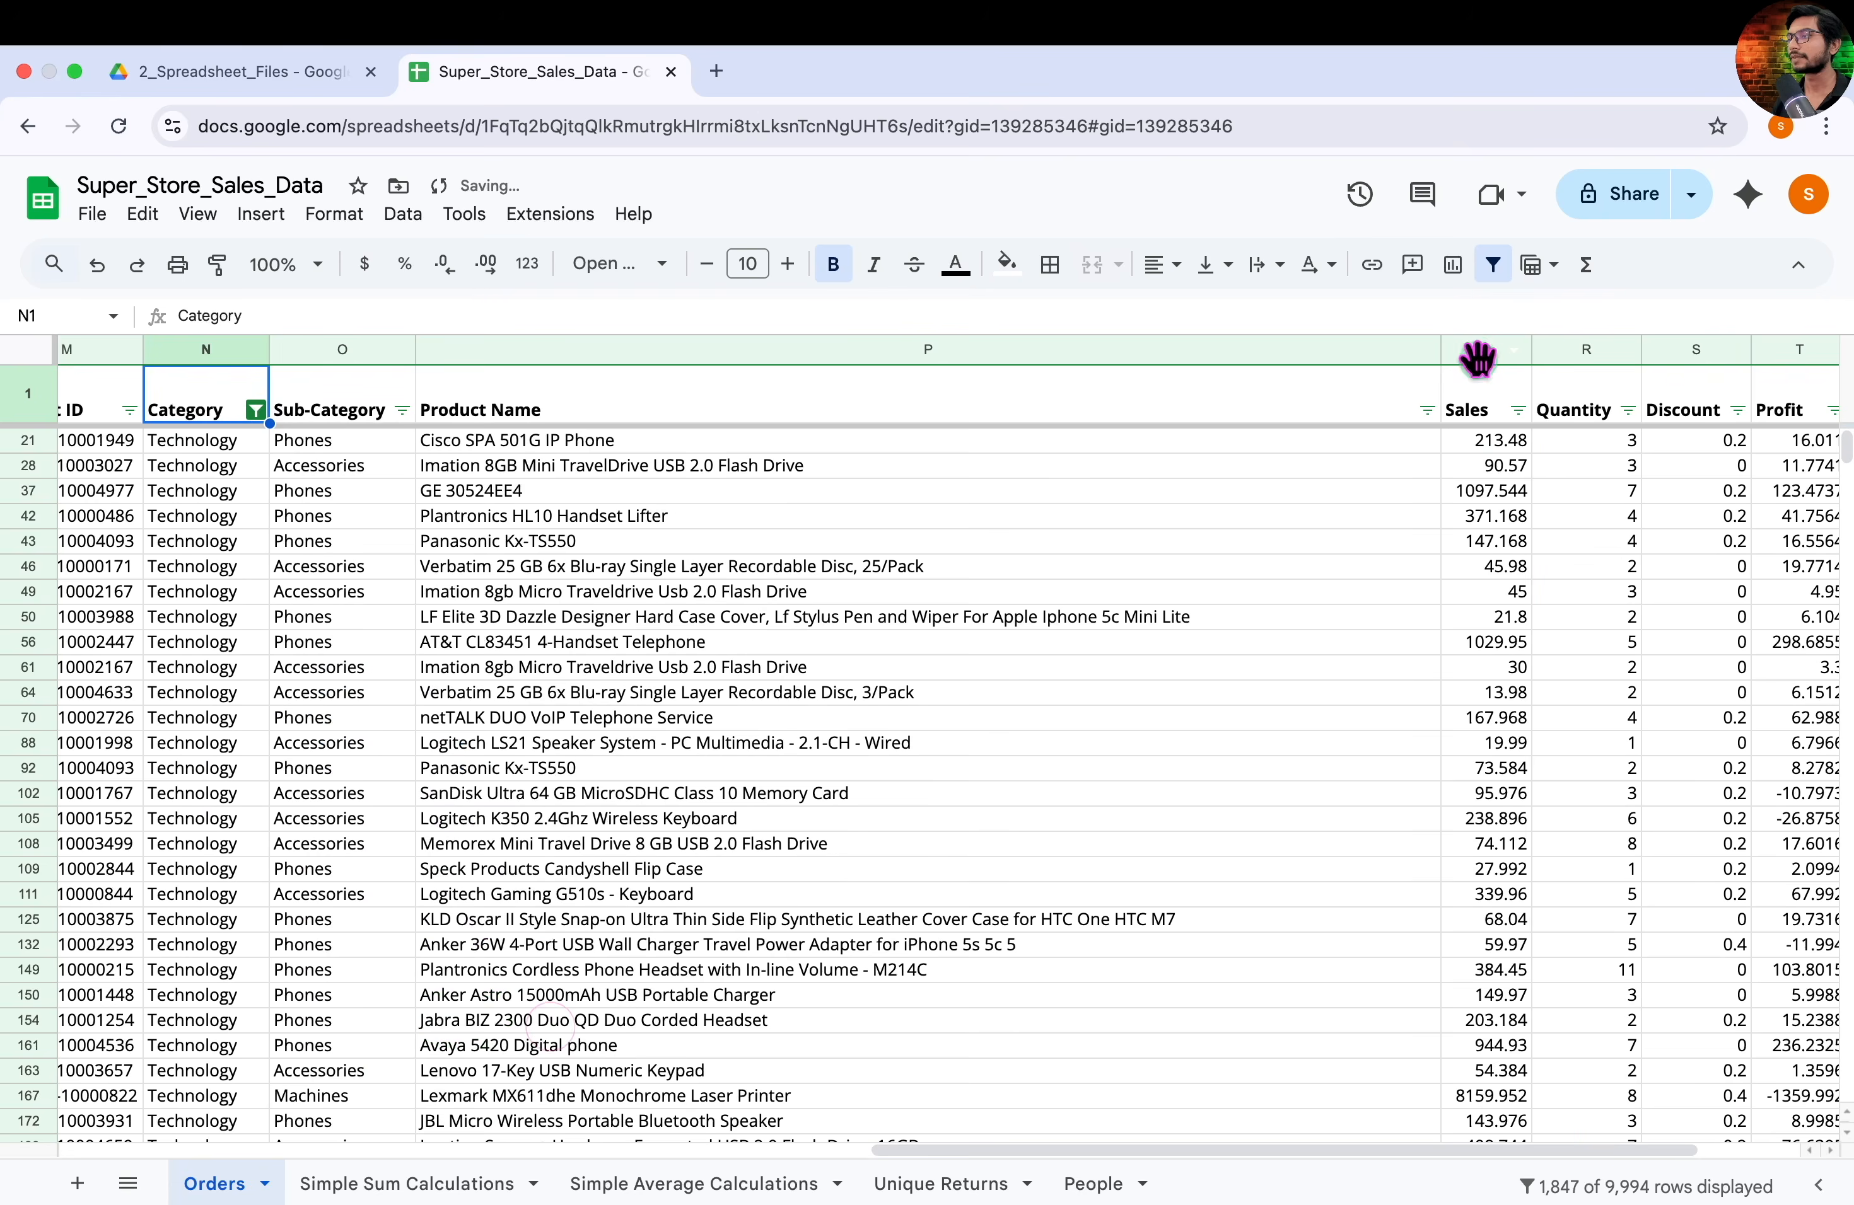
left_click(1477, 358)
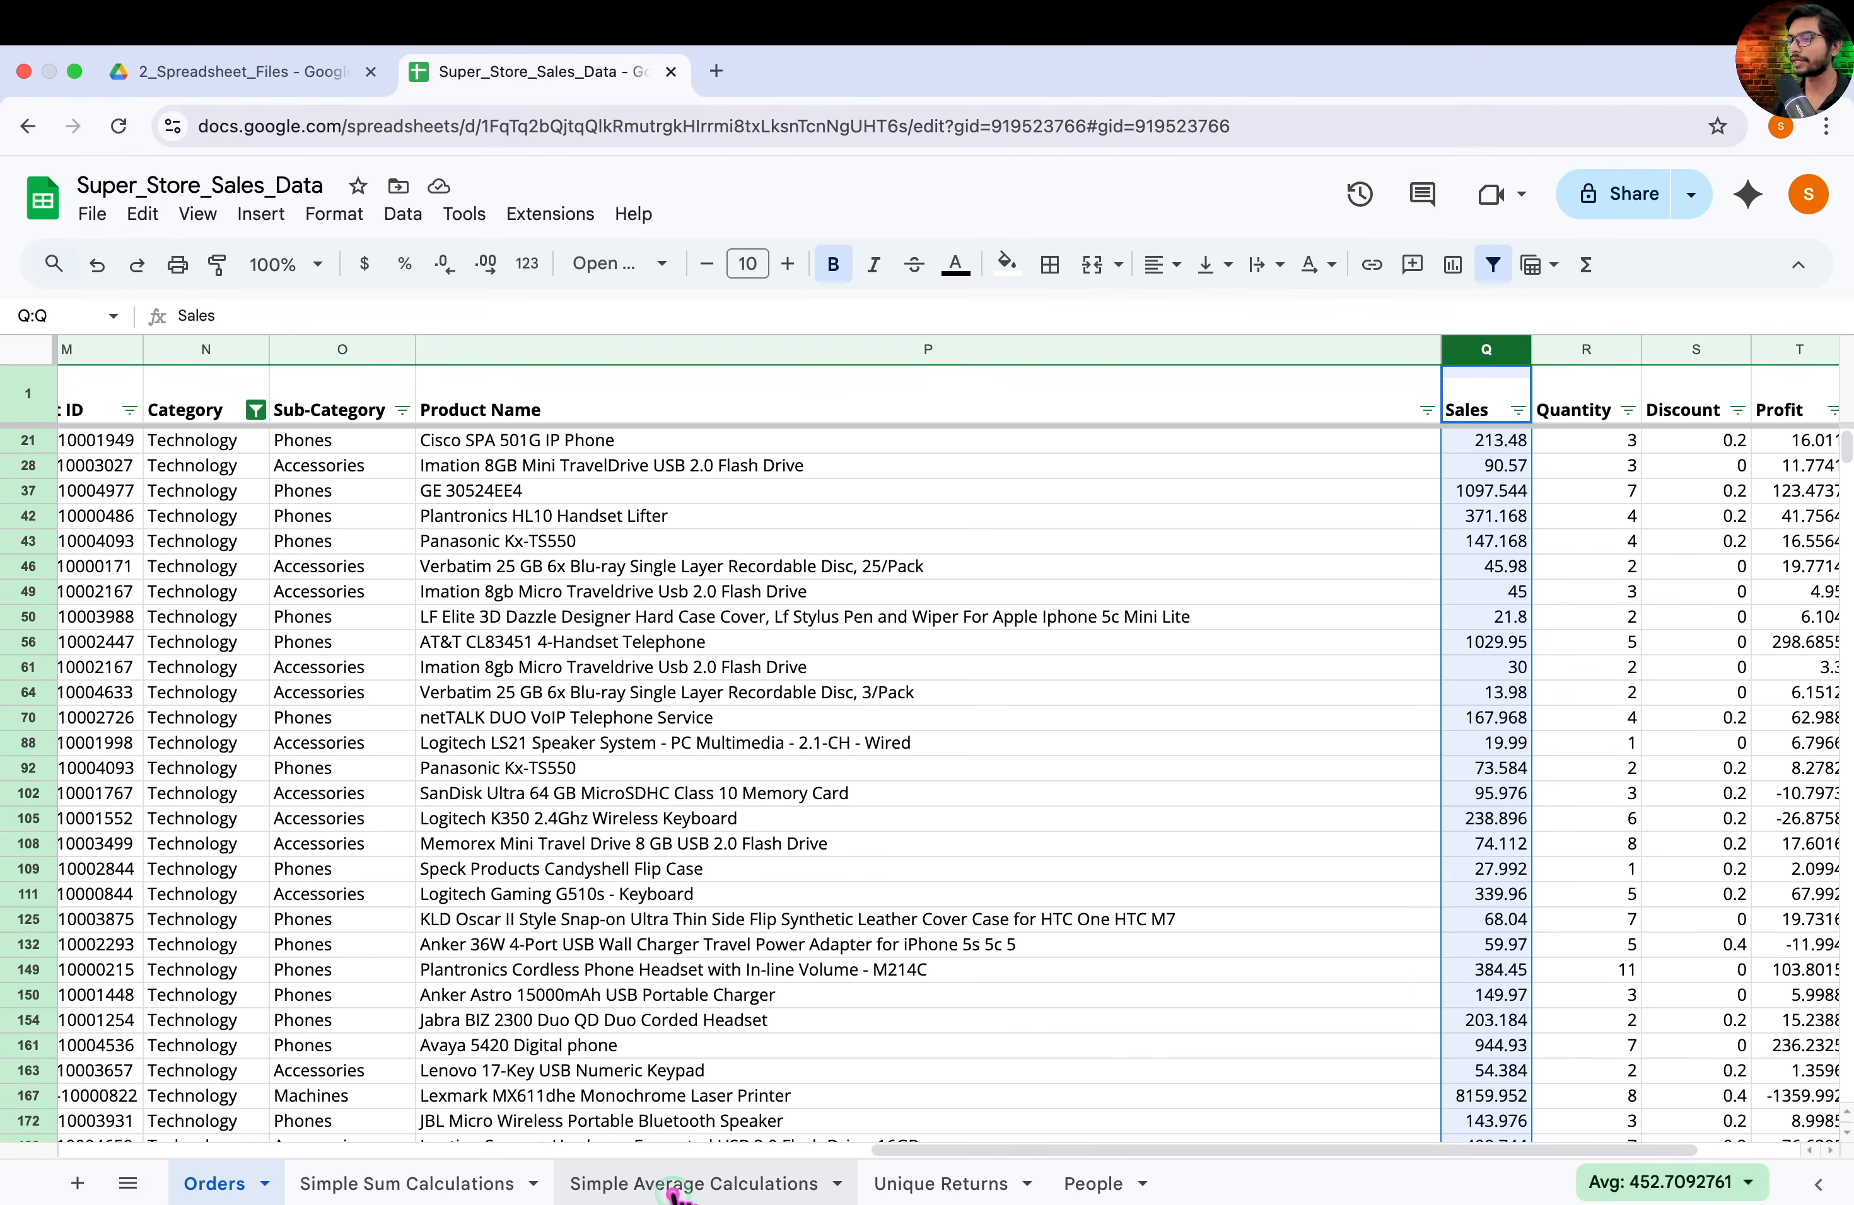
Enter 453 as the Technology average sales in the Manual Method table on the Simple Average Calculations sheet
left_click(673, 1184)
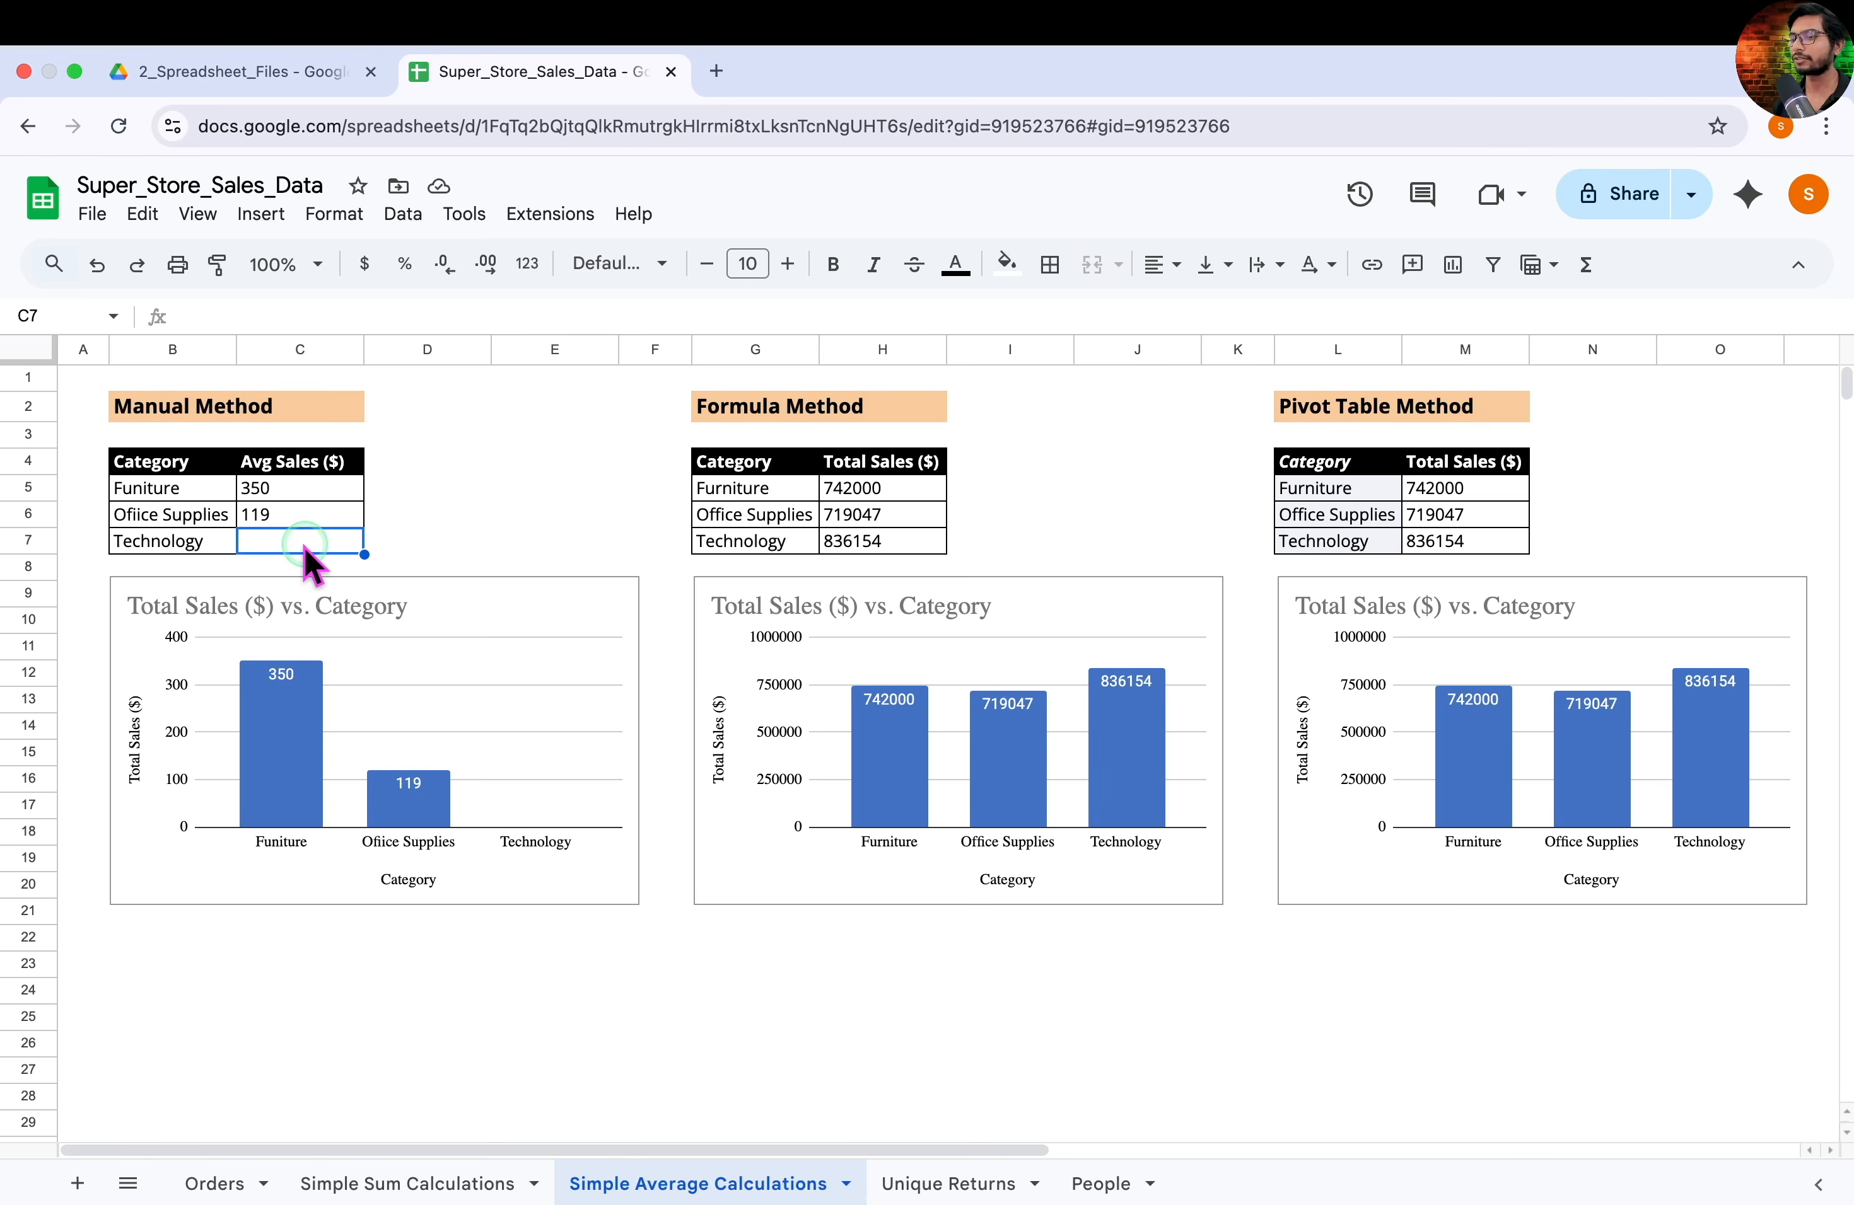
type("453")
key("Return")
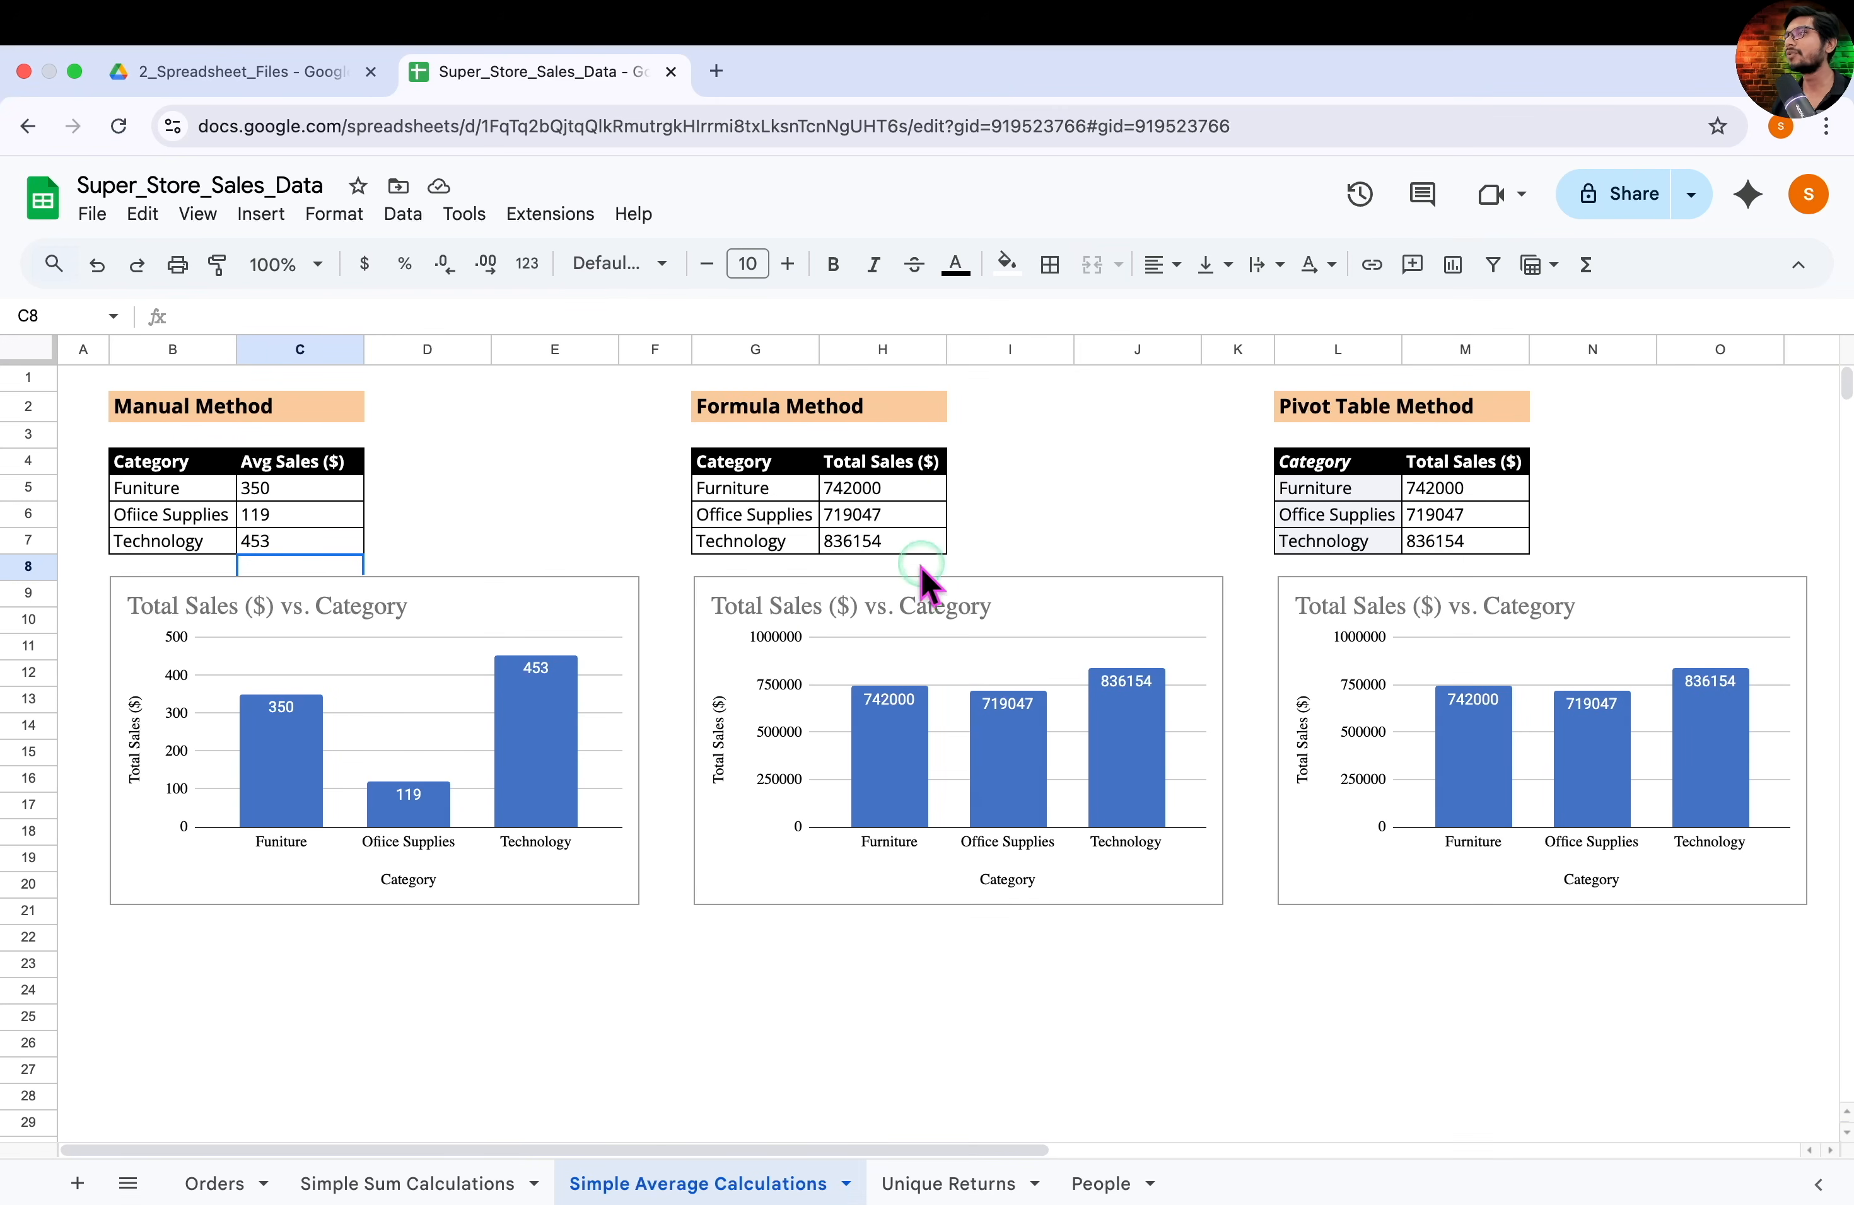
Change the Formula Method table's sales header to Avg Sales ($) and clear its Office Supplies and Technology sales values
left_click(874, 463)
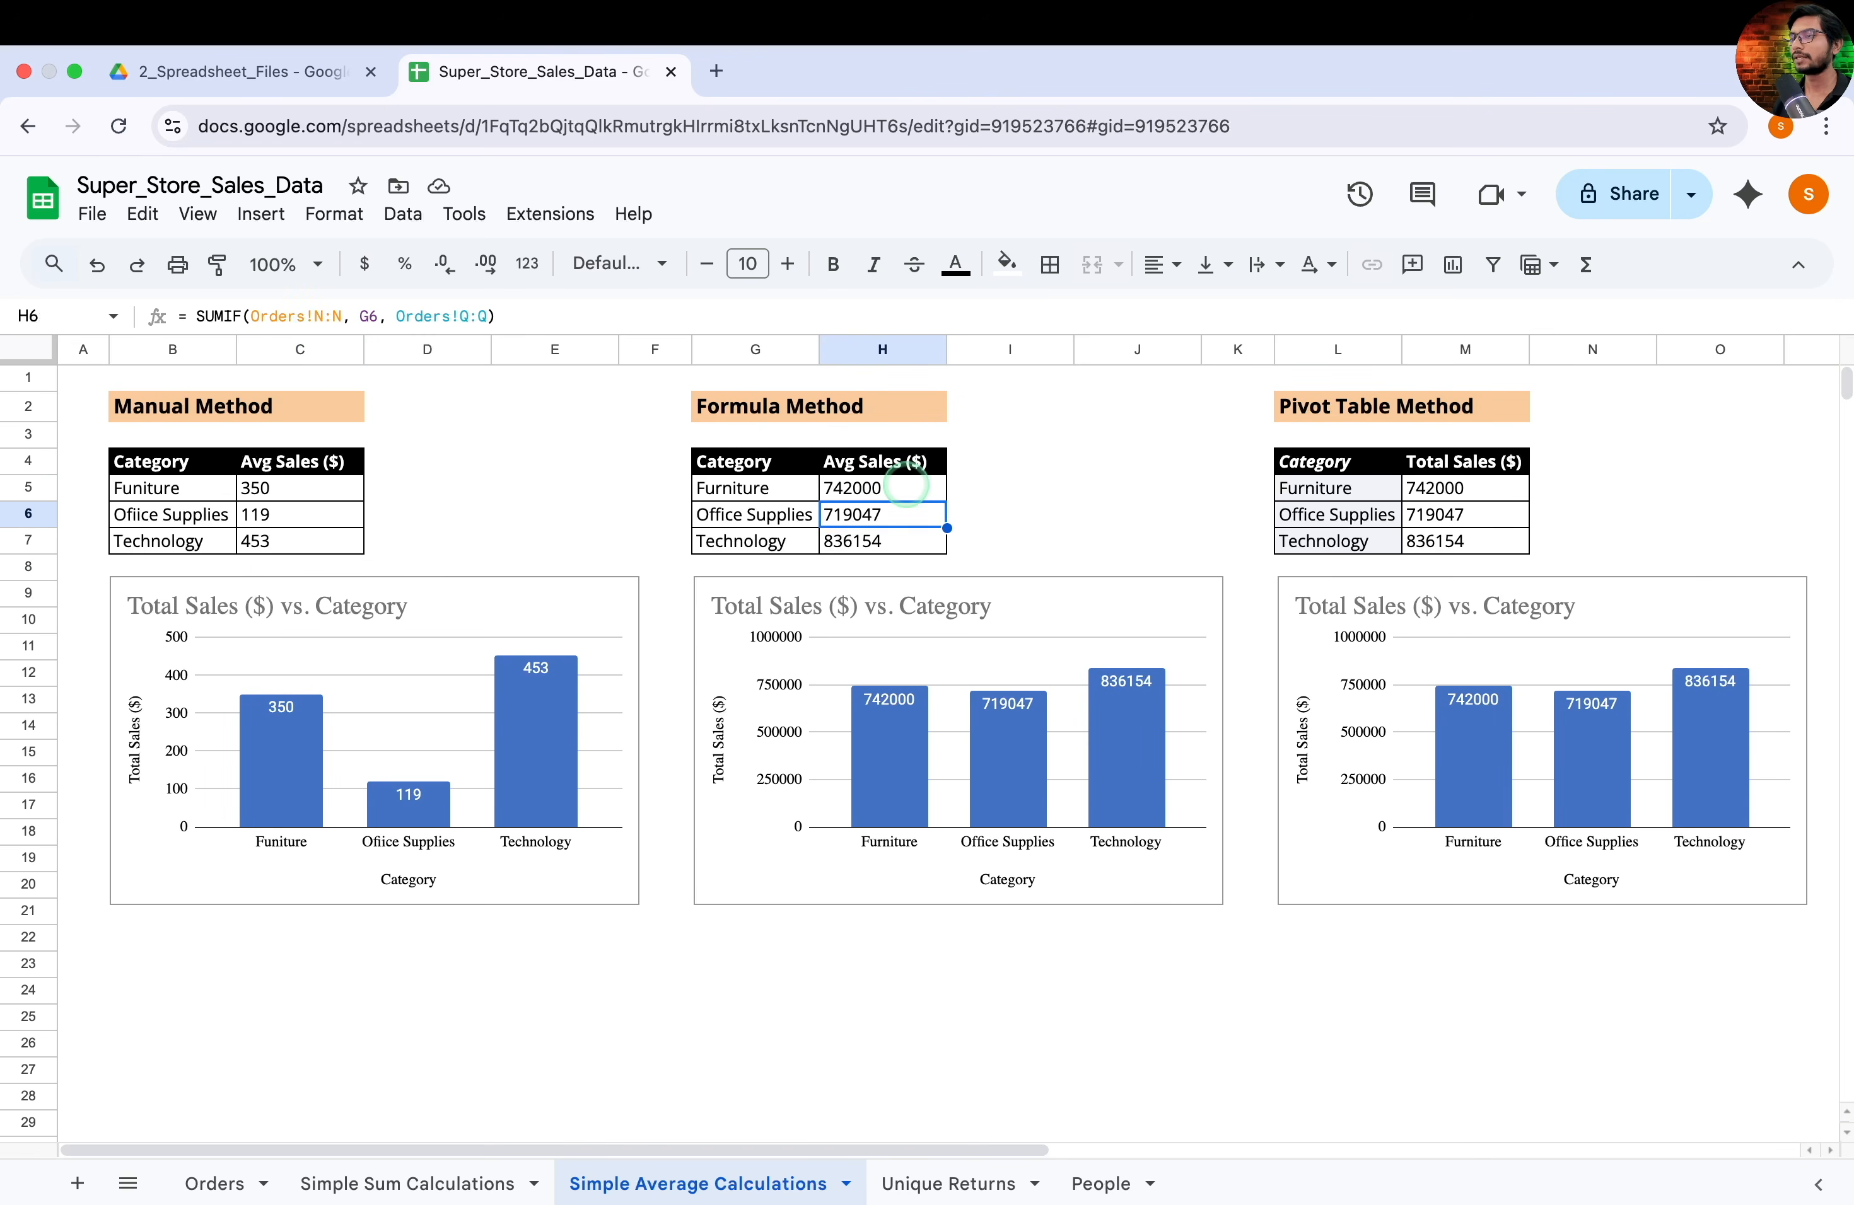
key("shift+Down")
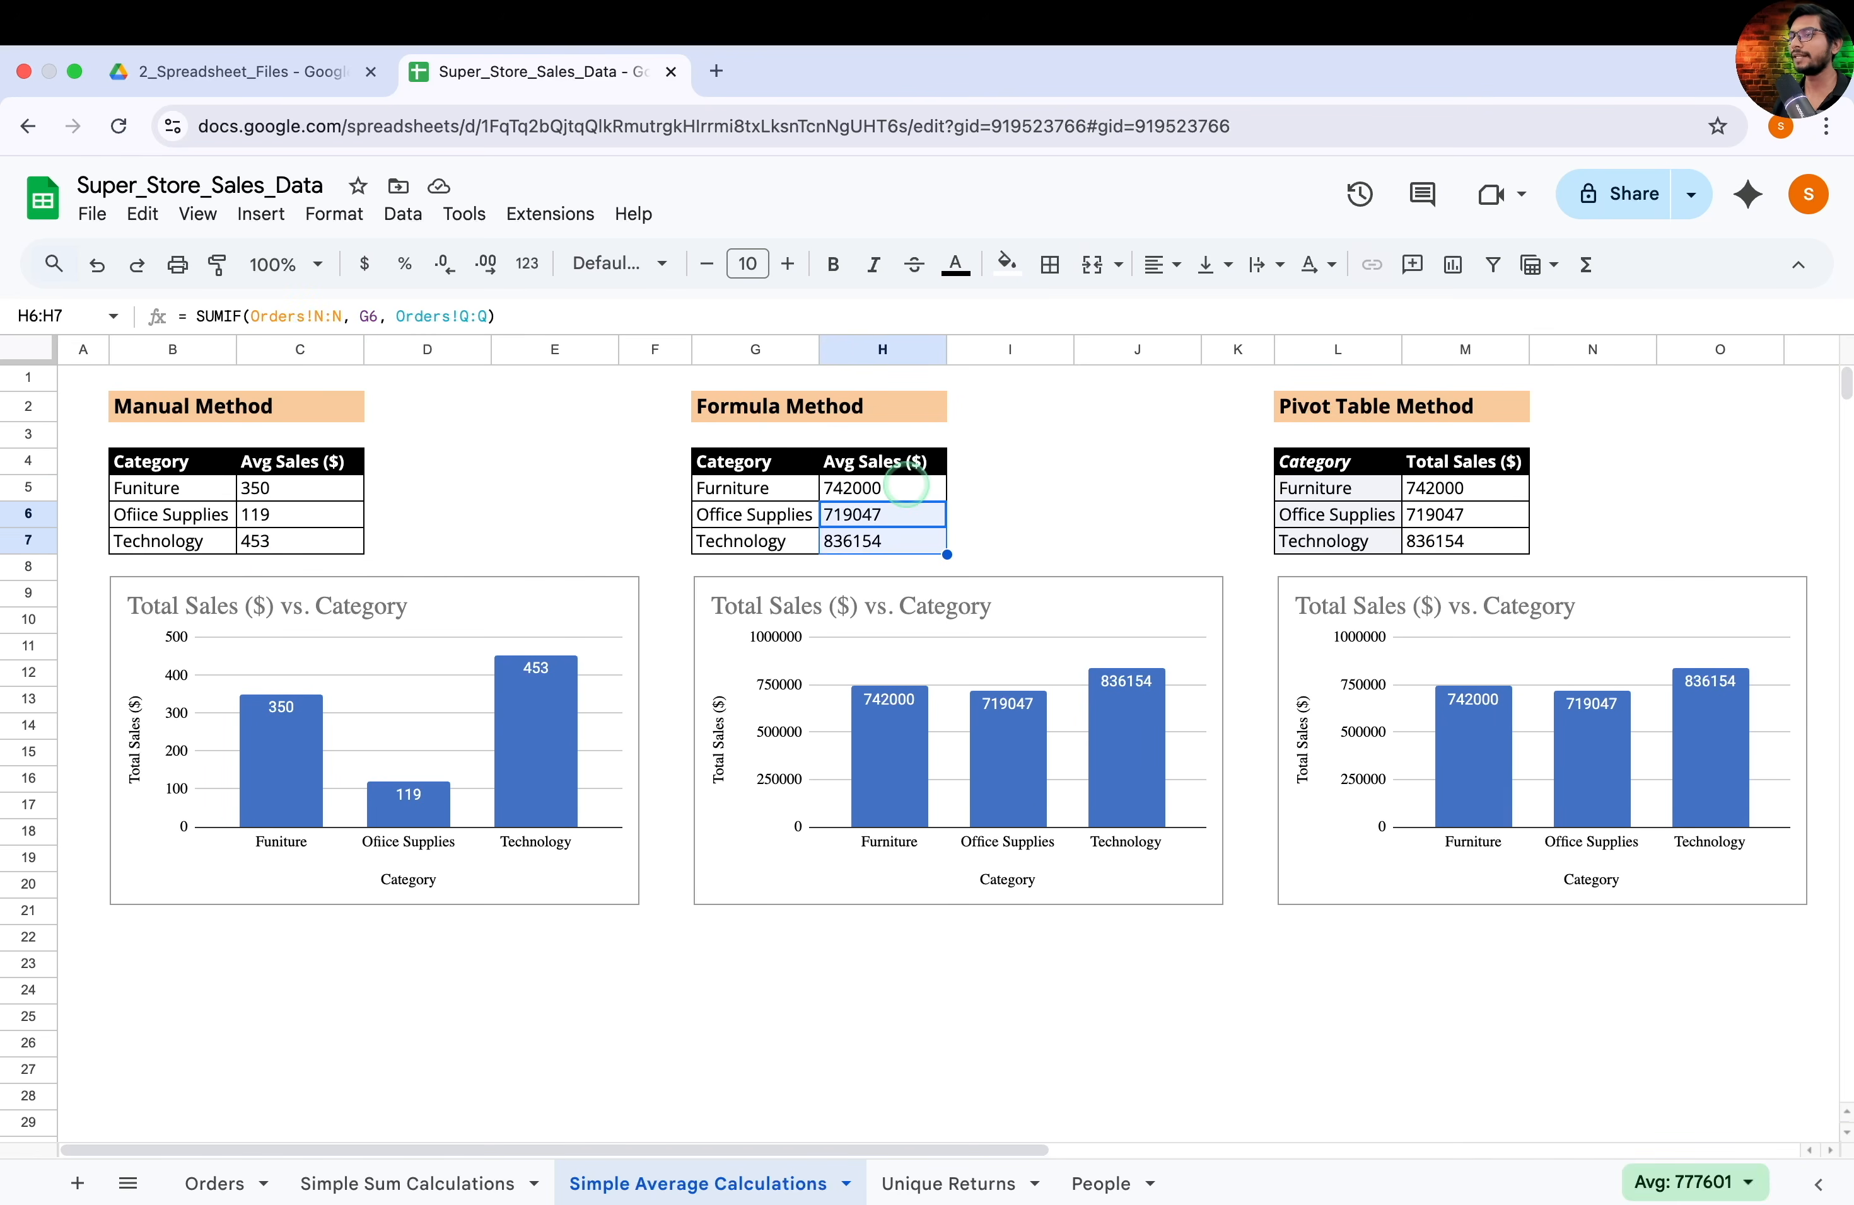
key("Delete")
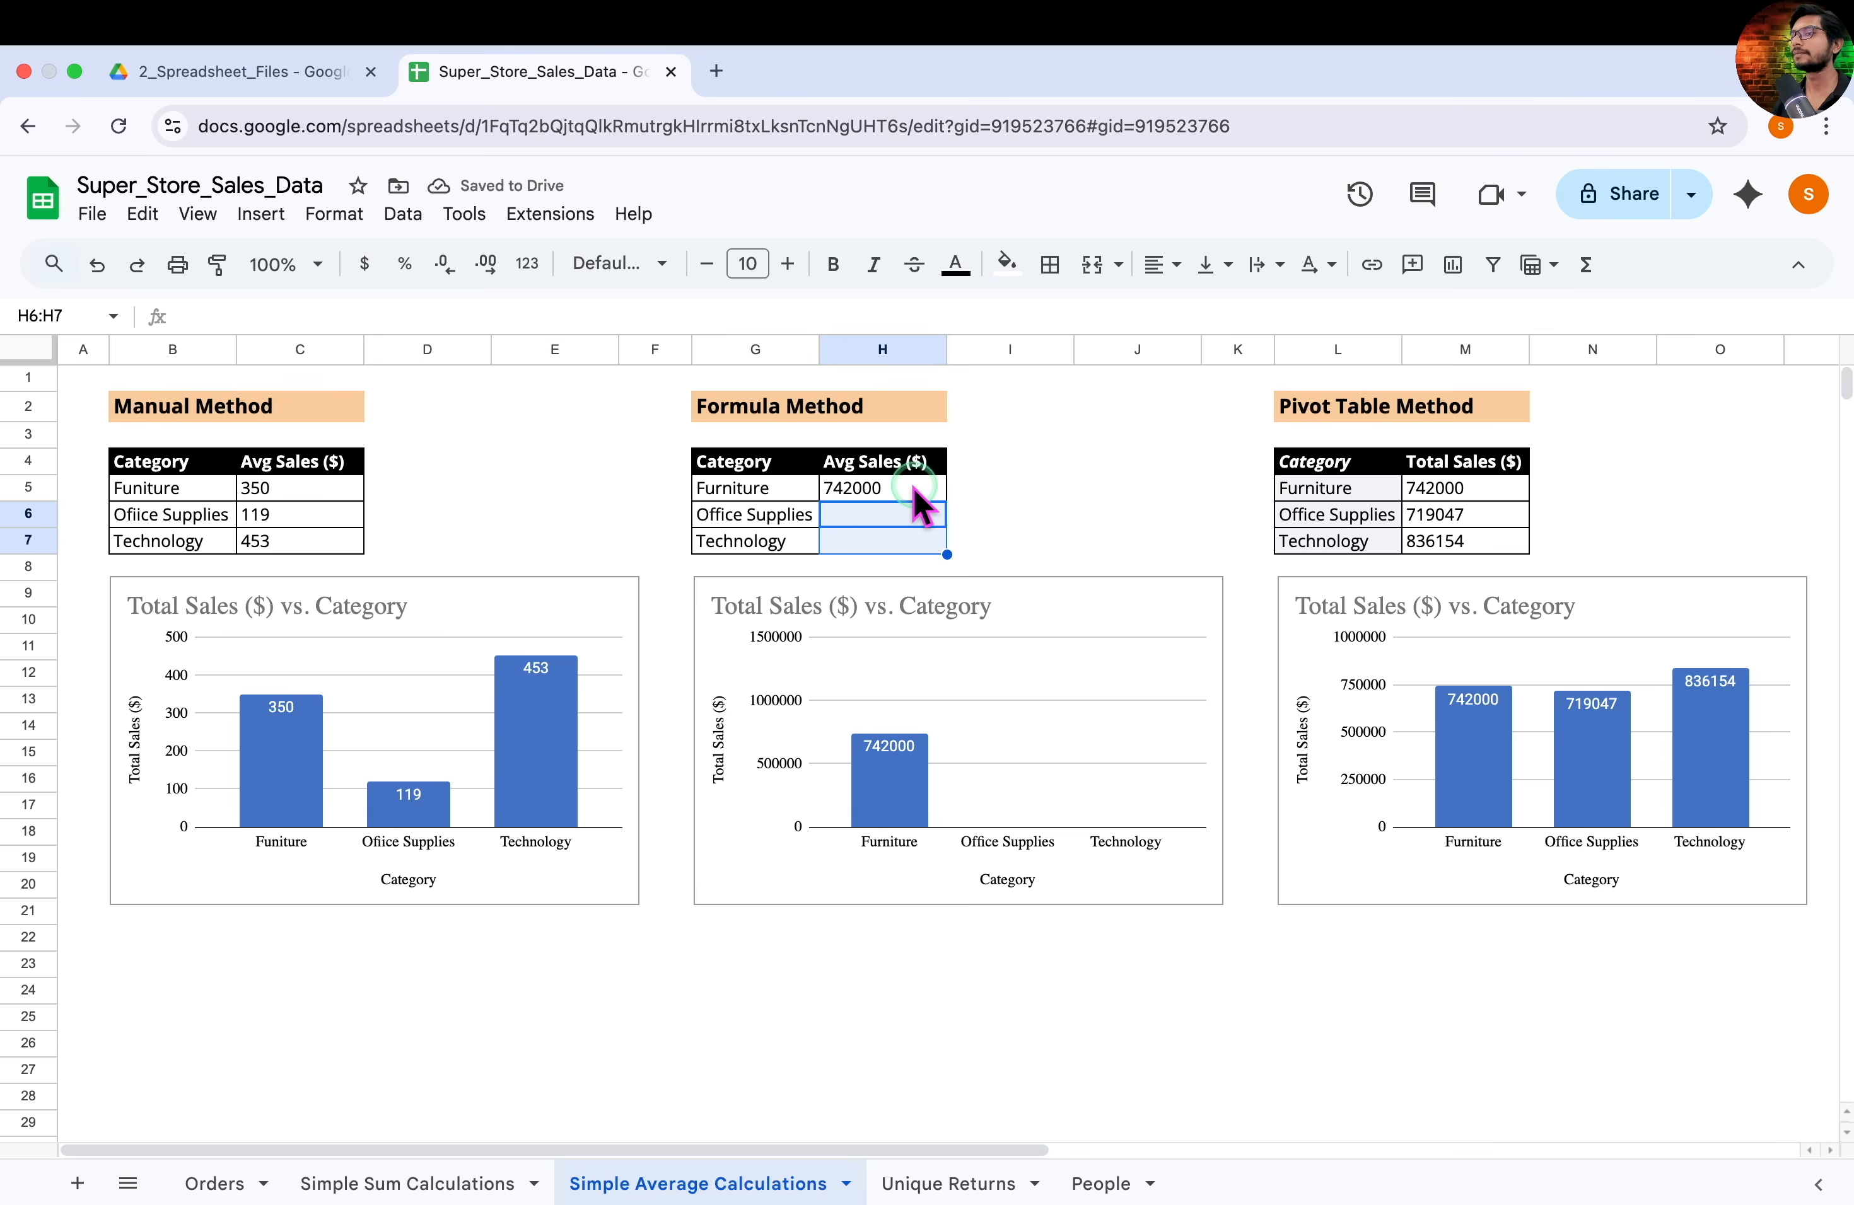
key("shift+Up")
Replace SUMIF with AVERAGEIF in the Formula Method's Furniture formula and fill it down to Office Supplies and Technology
double_click(800, 487)
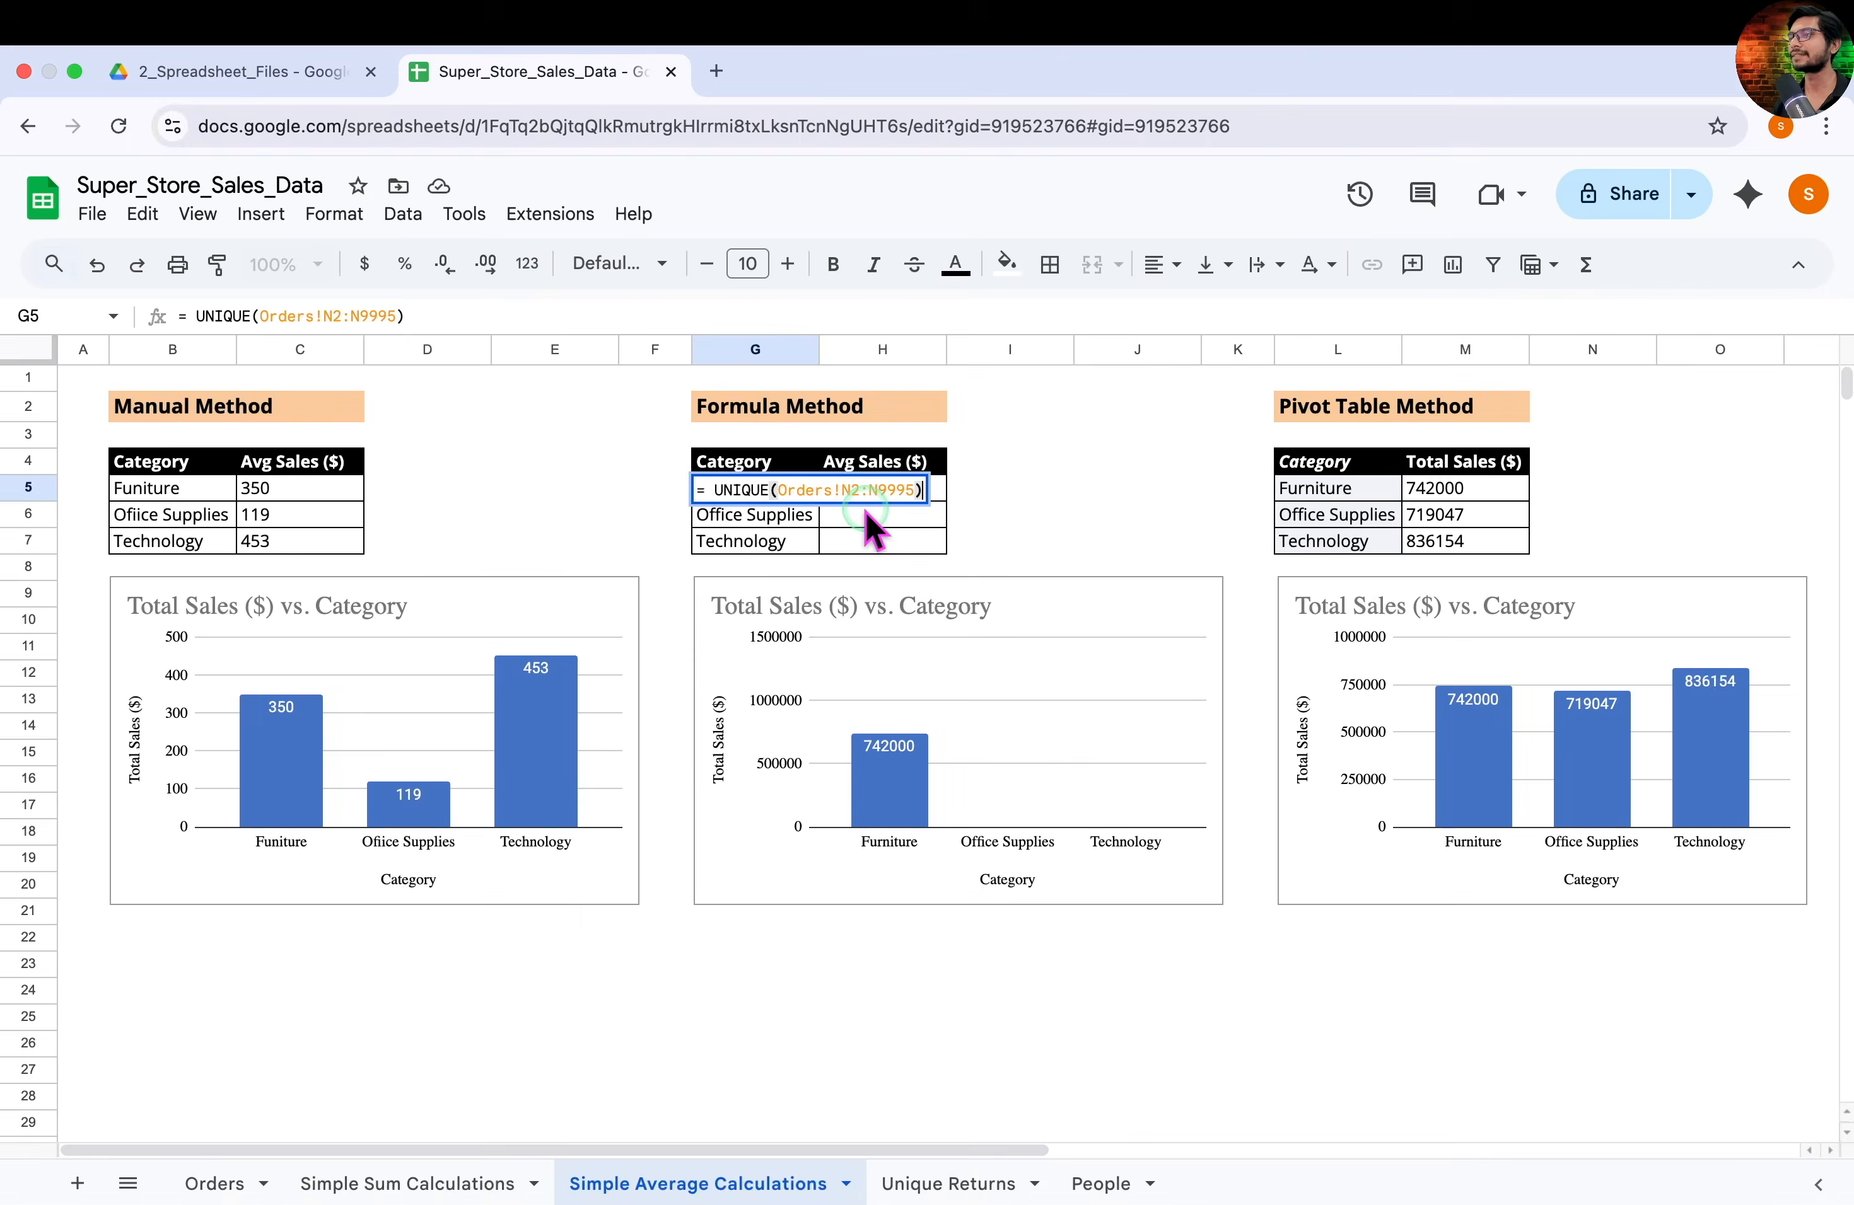
left_click(1099, 471)
double_click(910, 489)
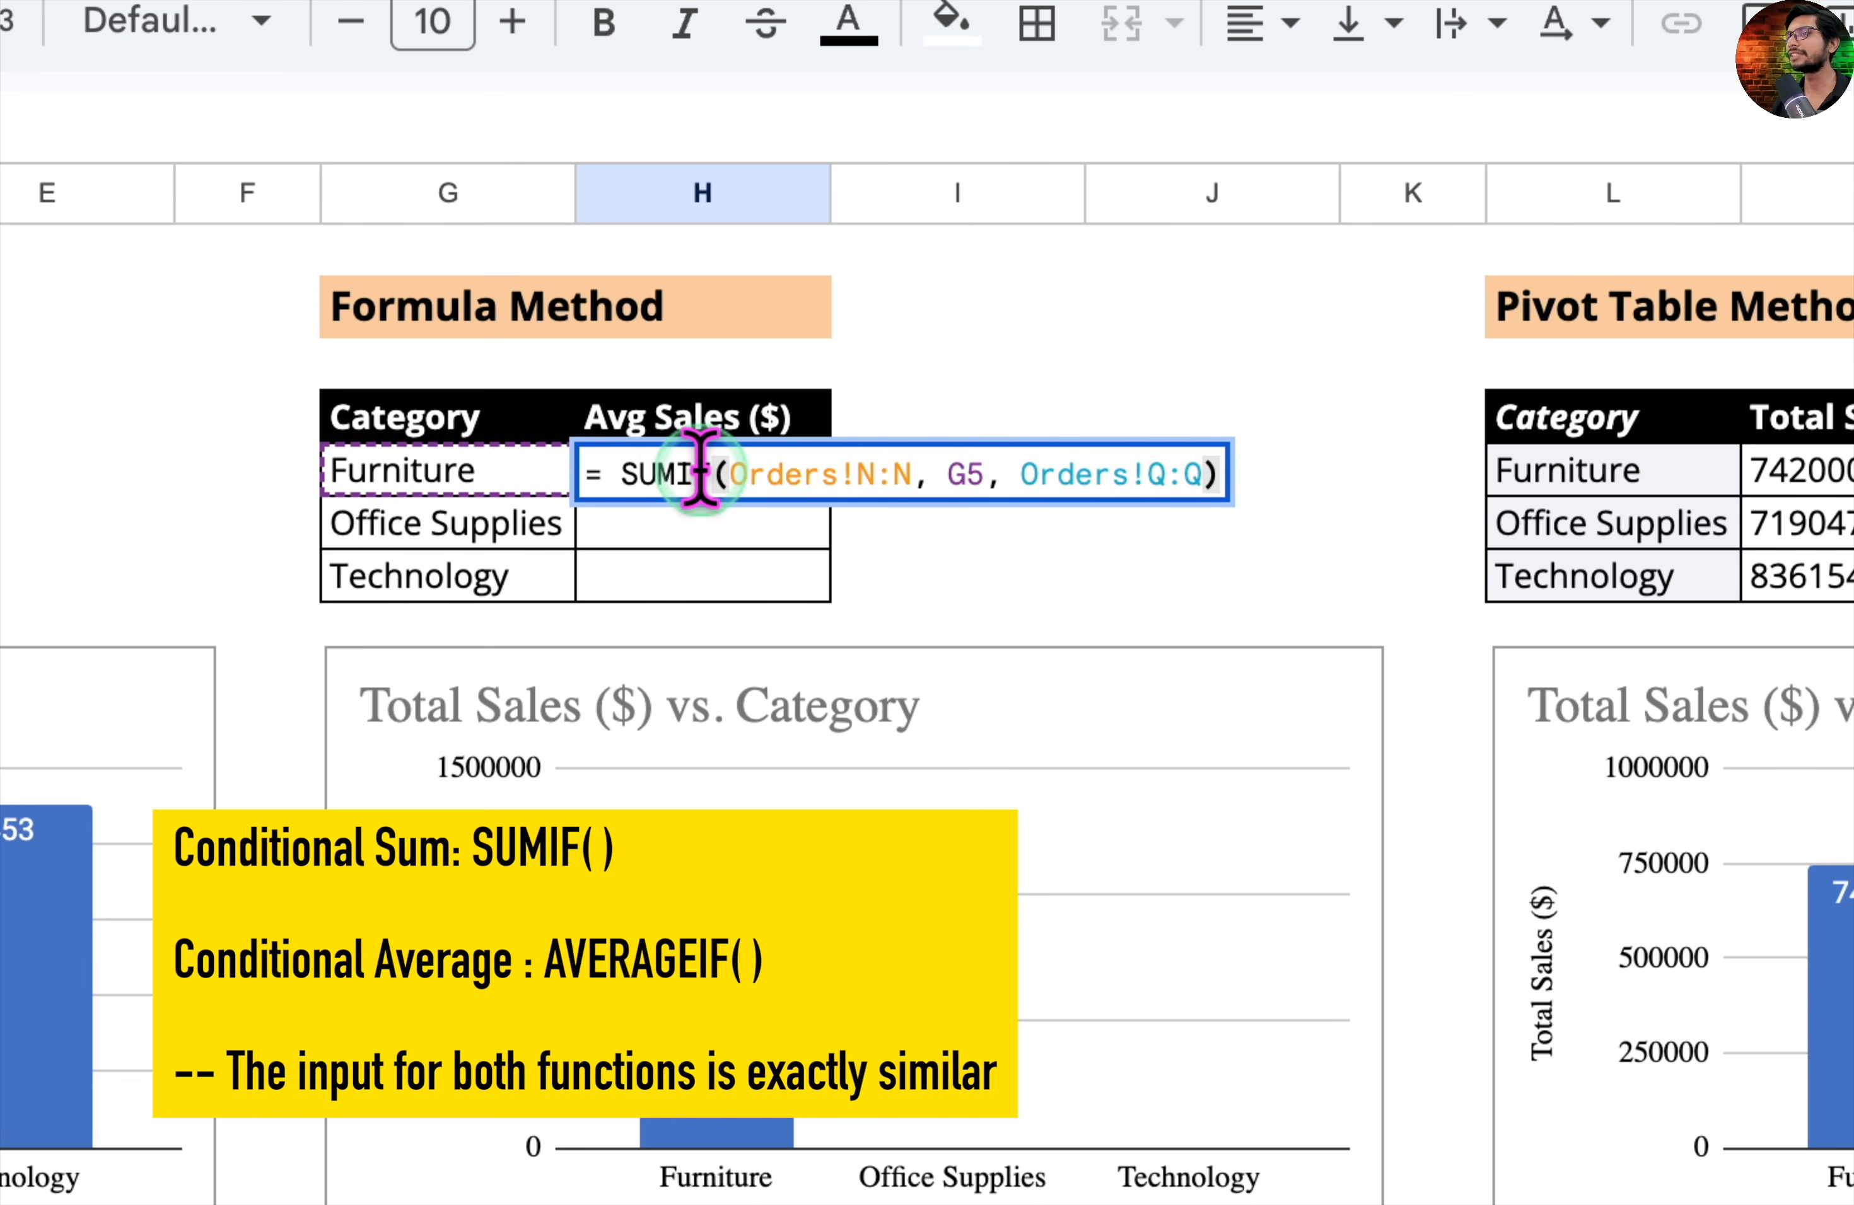
left_click_drag(709, 467, 641, 469)
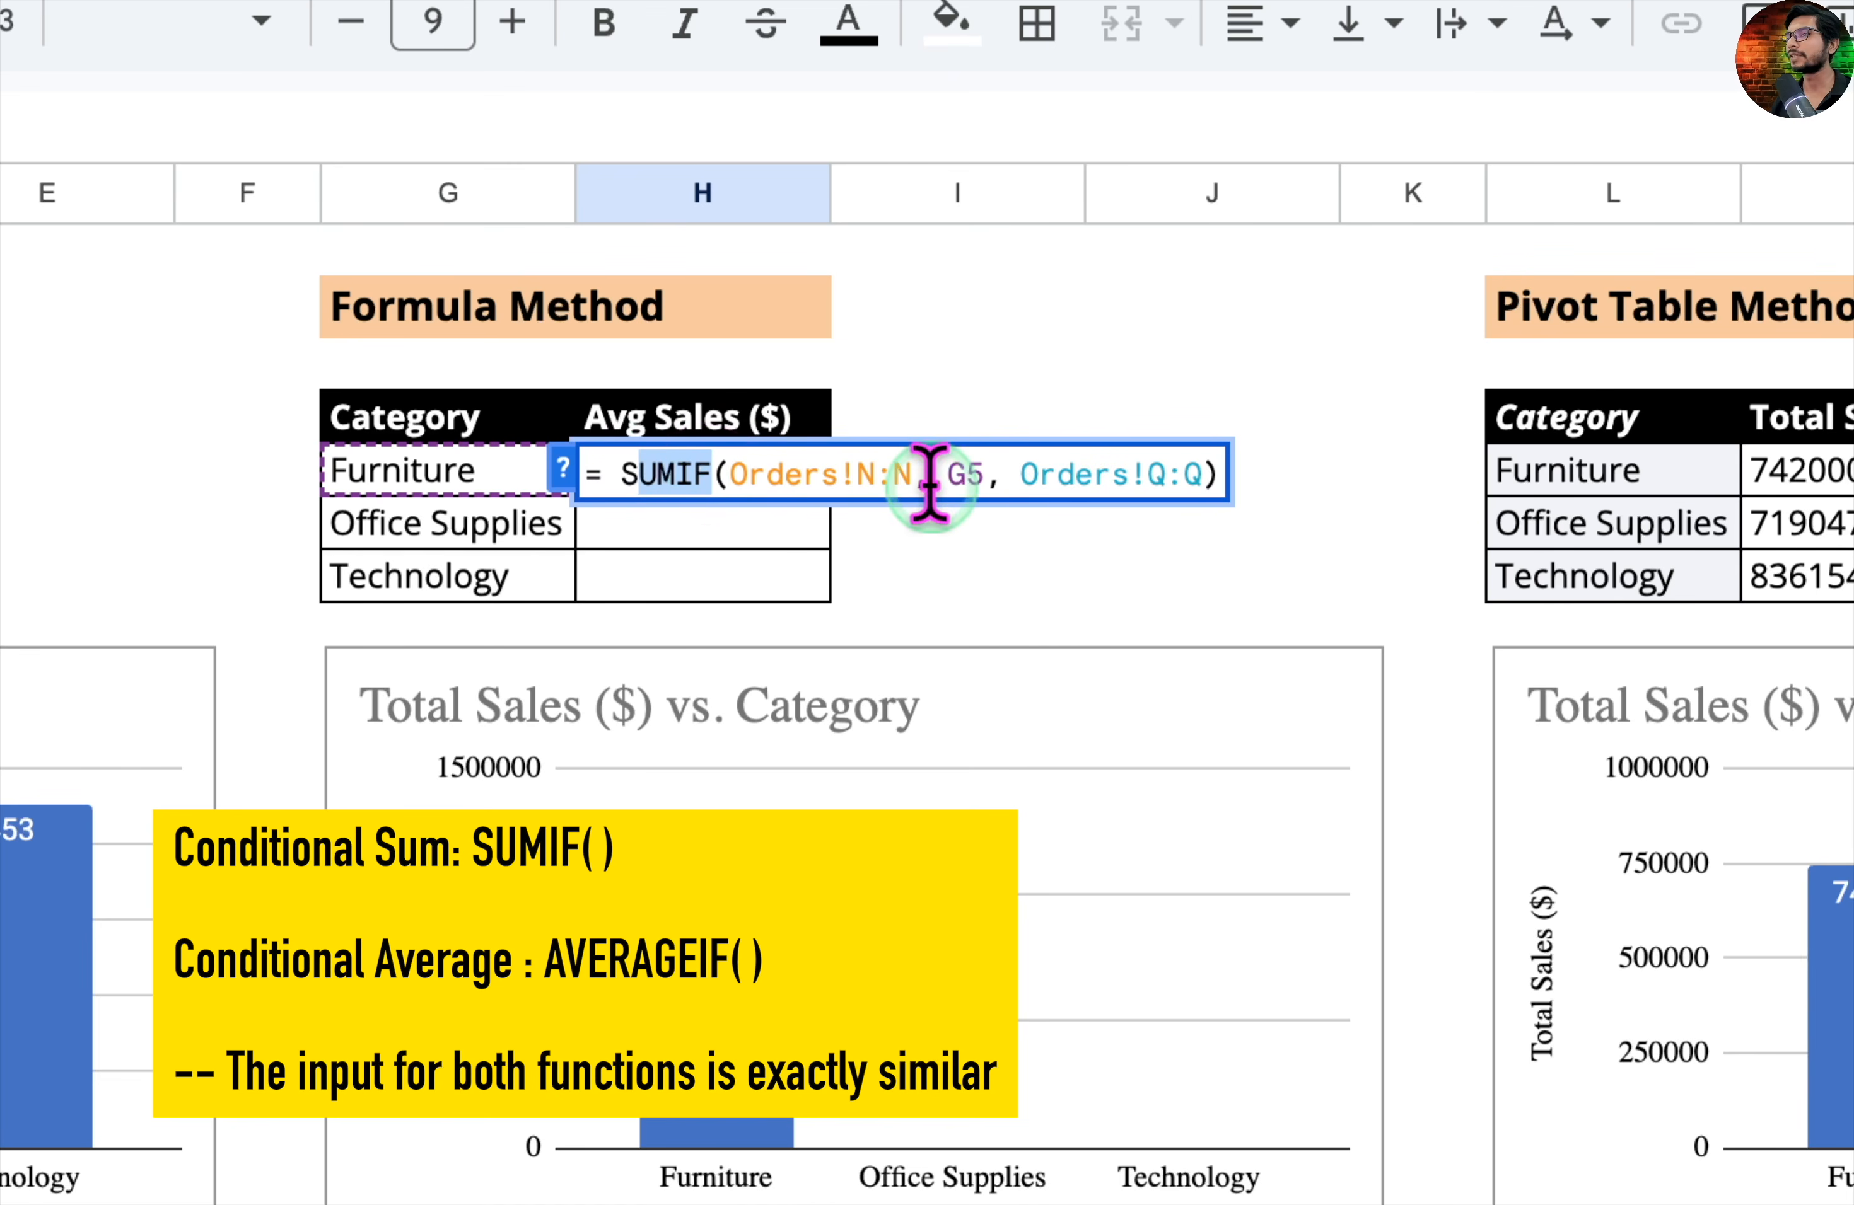
key("BackSpace")
key("BackSpace")
type("AVER")
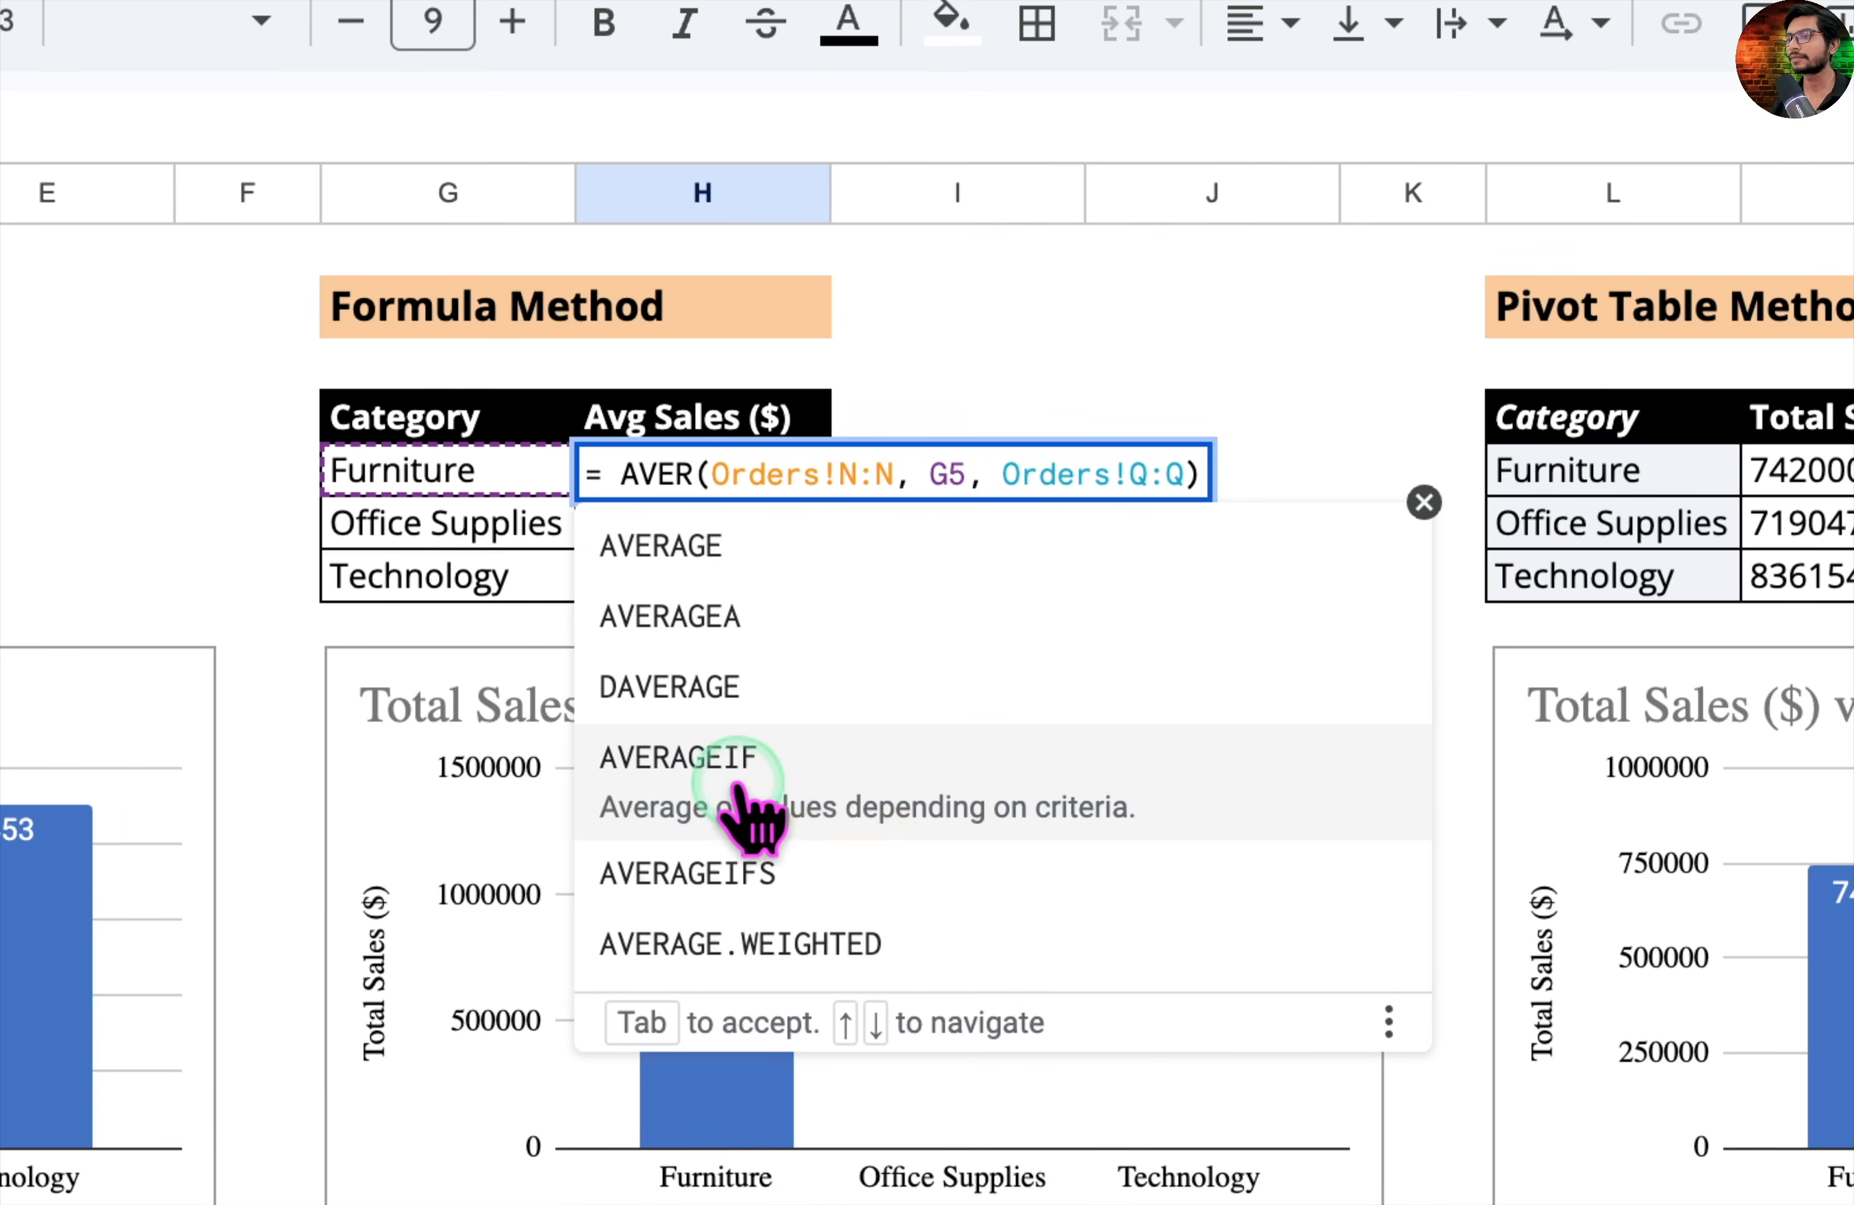
left_click(865, 791)
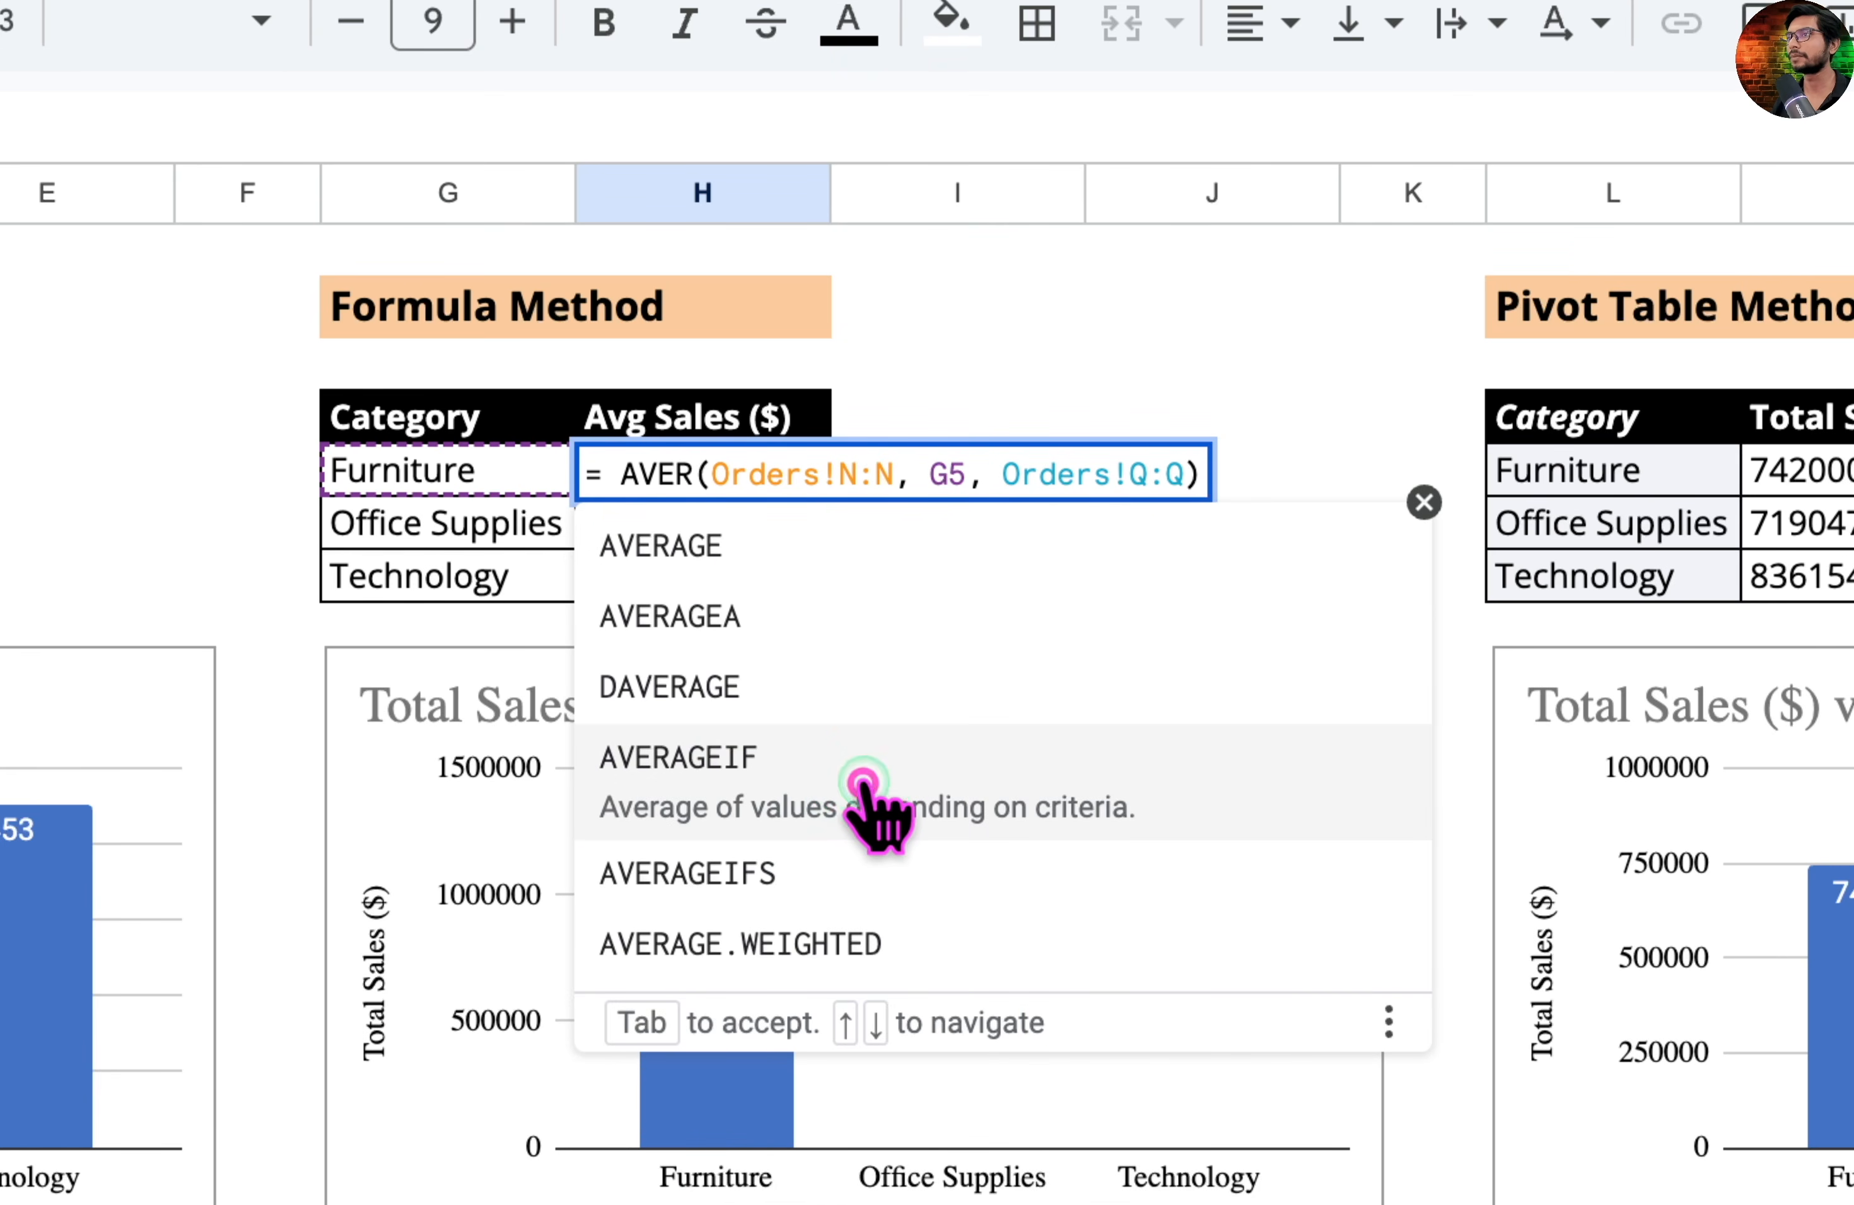
key("Return")
left_click(791, 479)
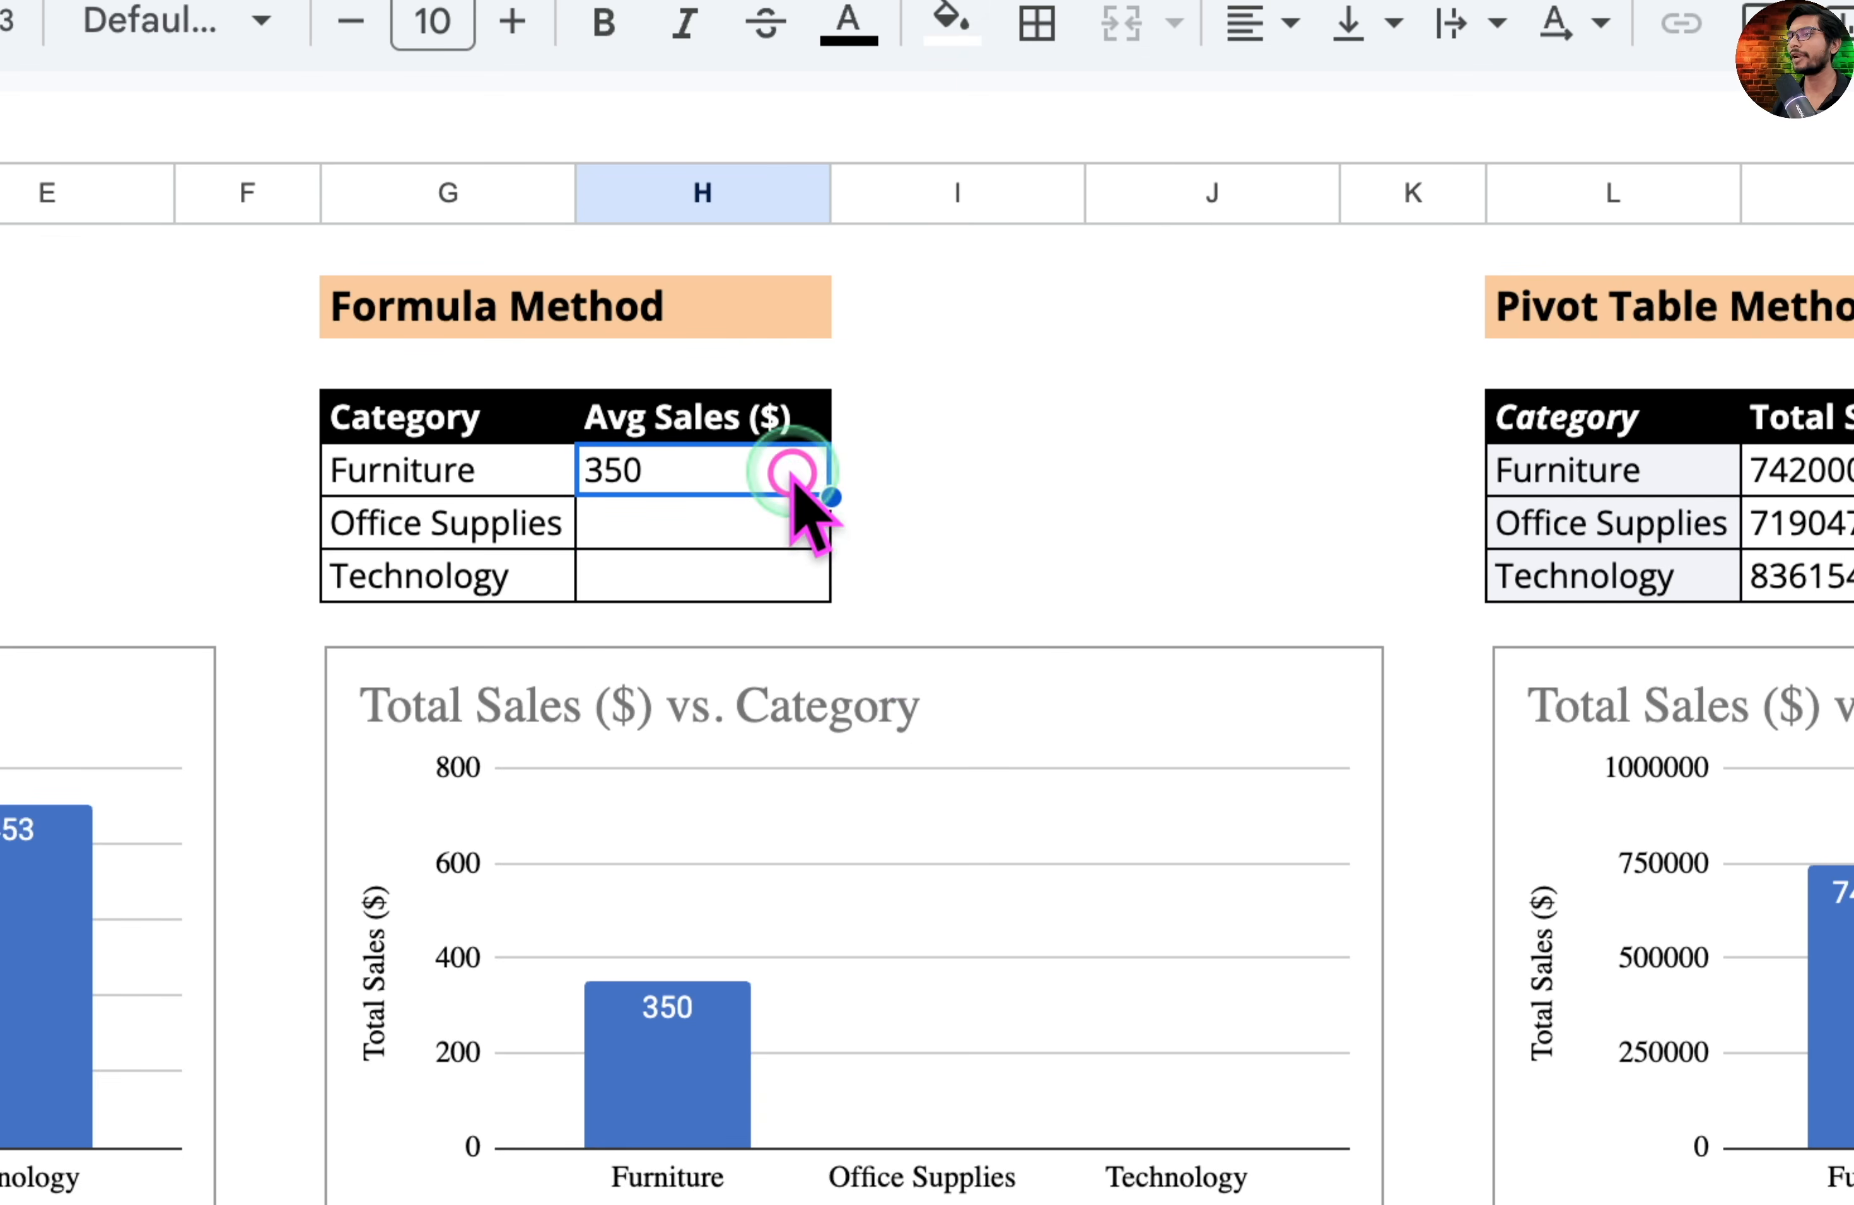
left_click_drag(830, 494, 828, 583)
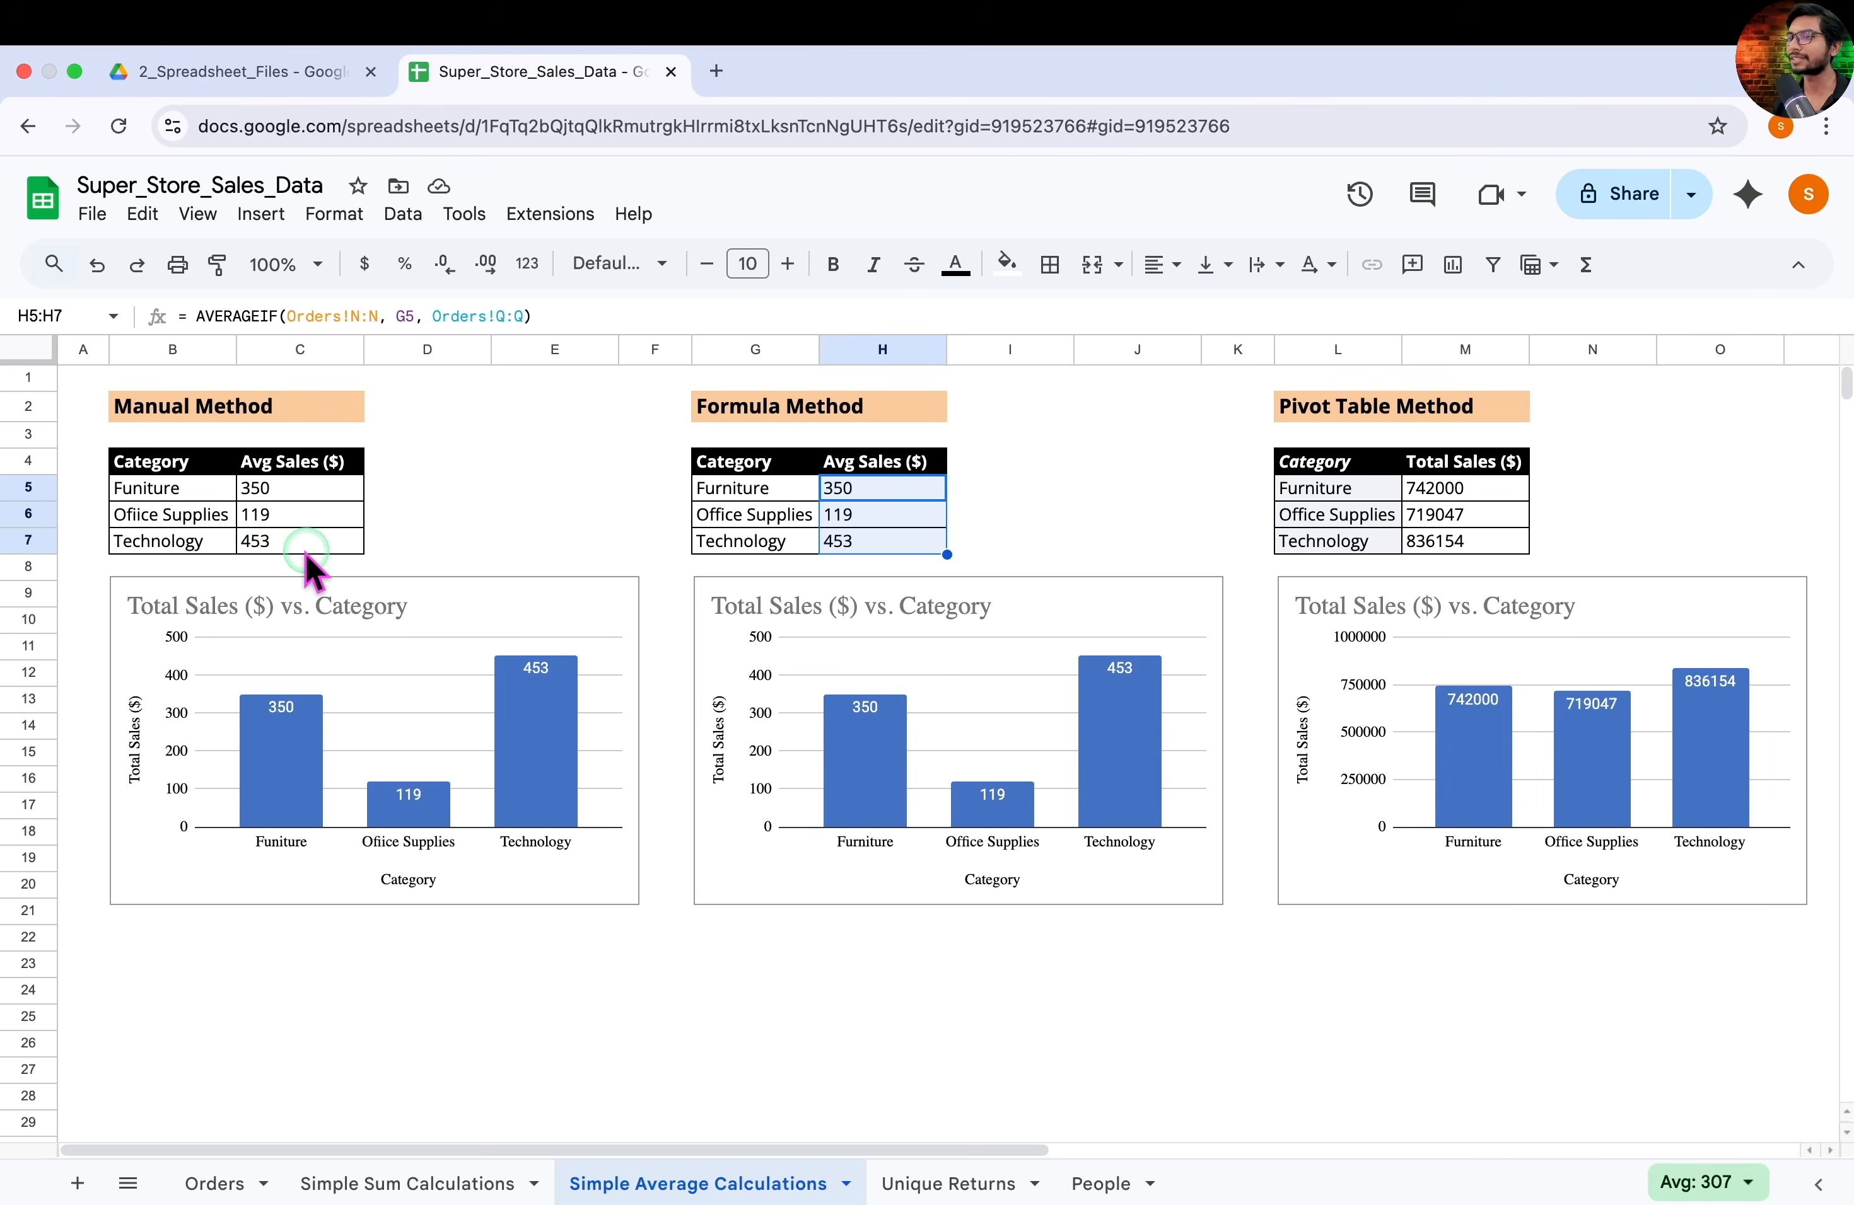
Change the pivot table's sales column header to Avg Sales ($)
scroll(309, 567, "right", 5)
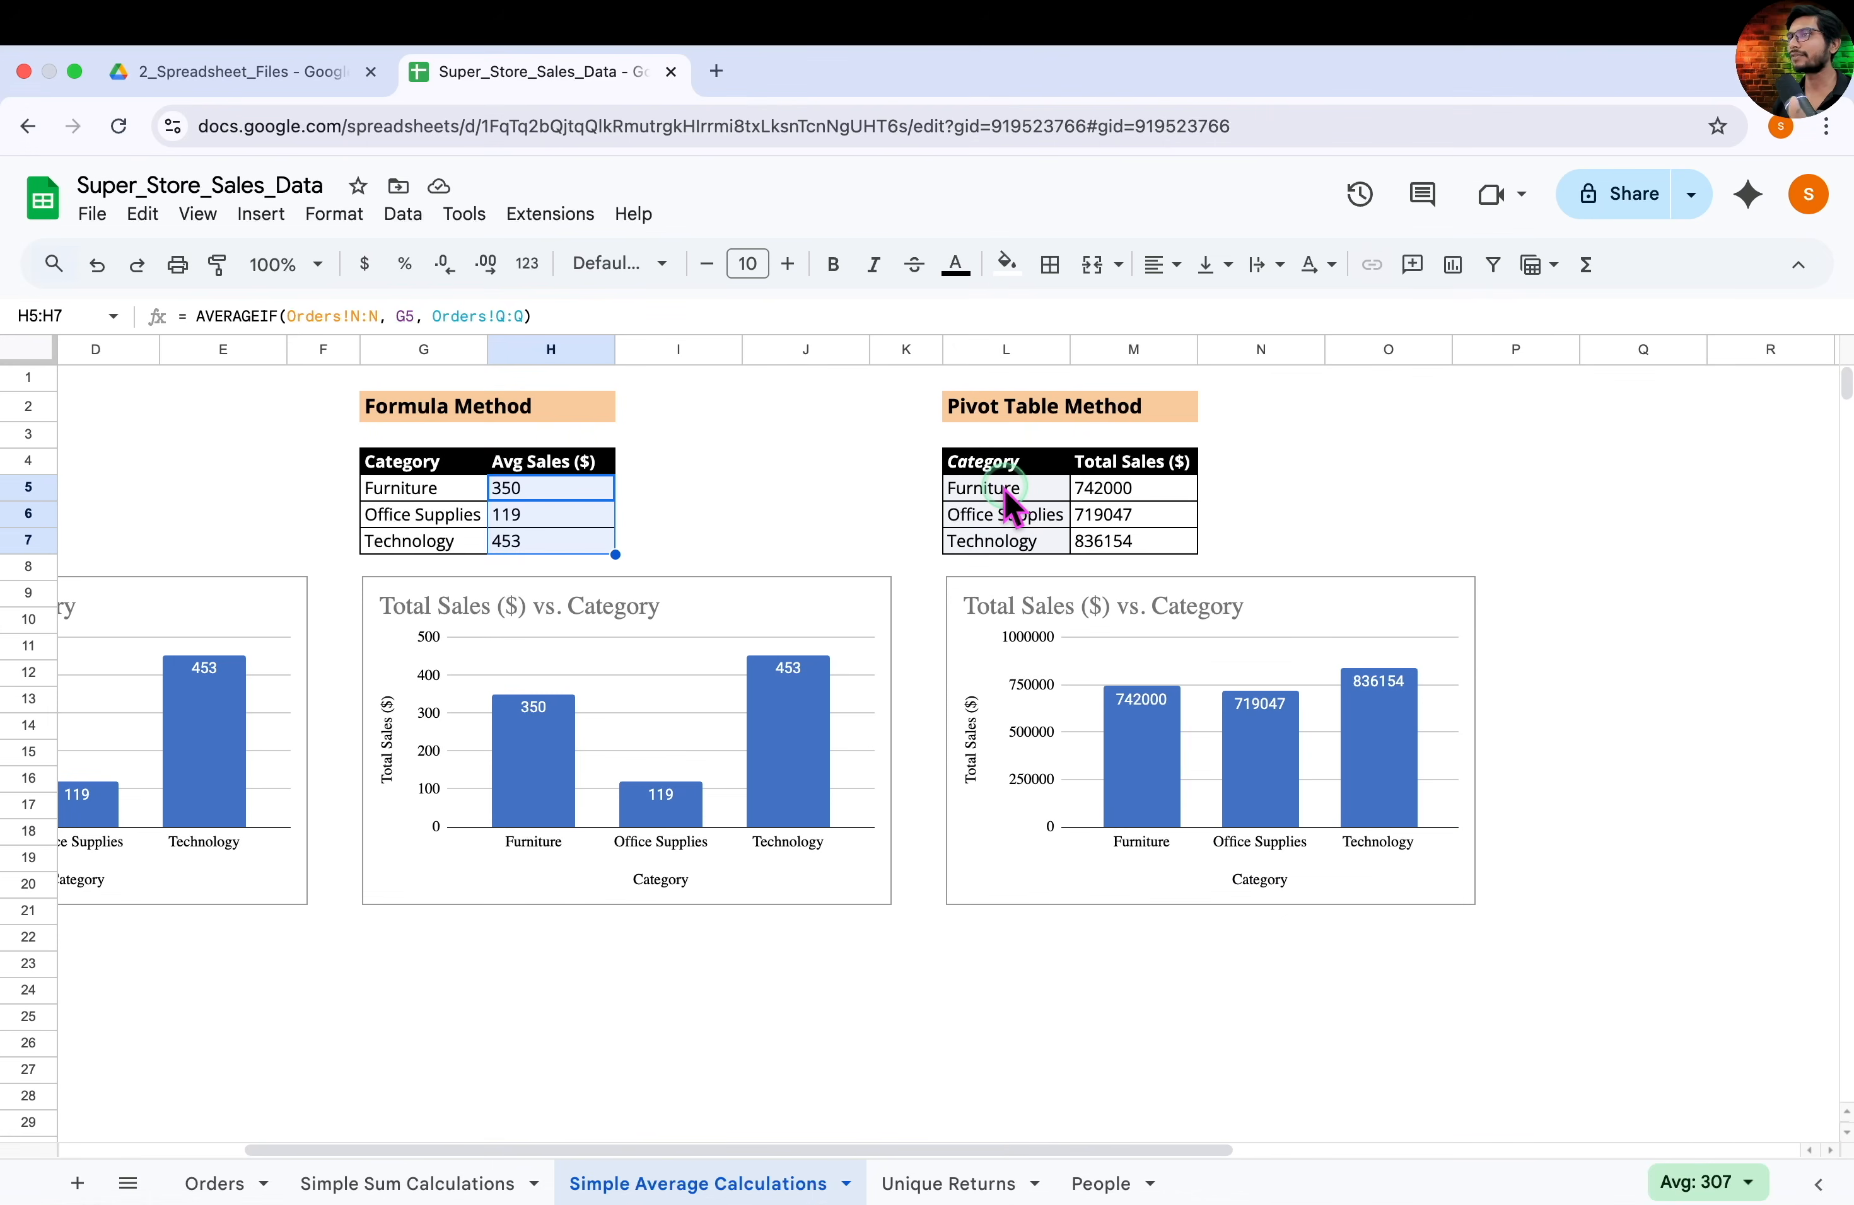
scroll(1004, 489, "right", 5)
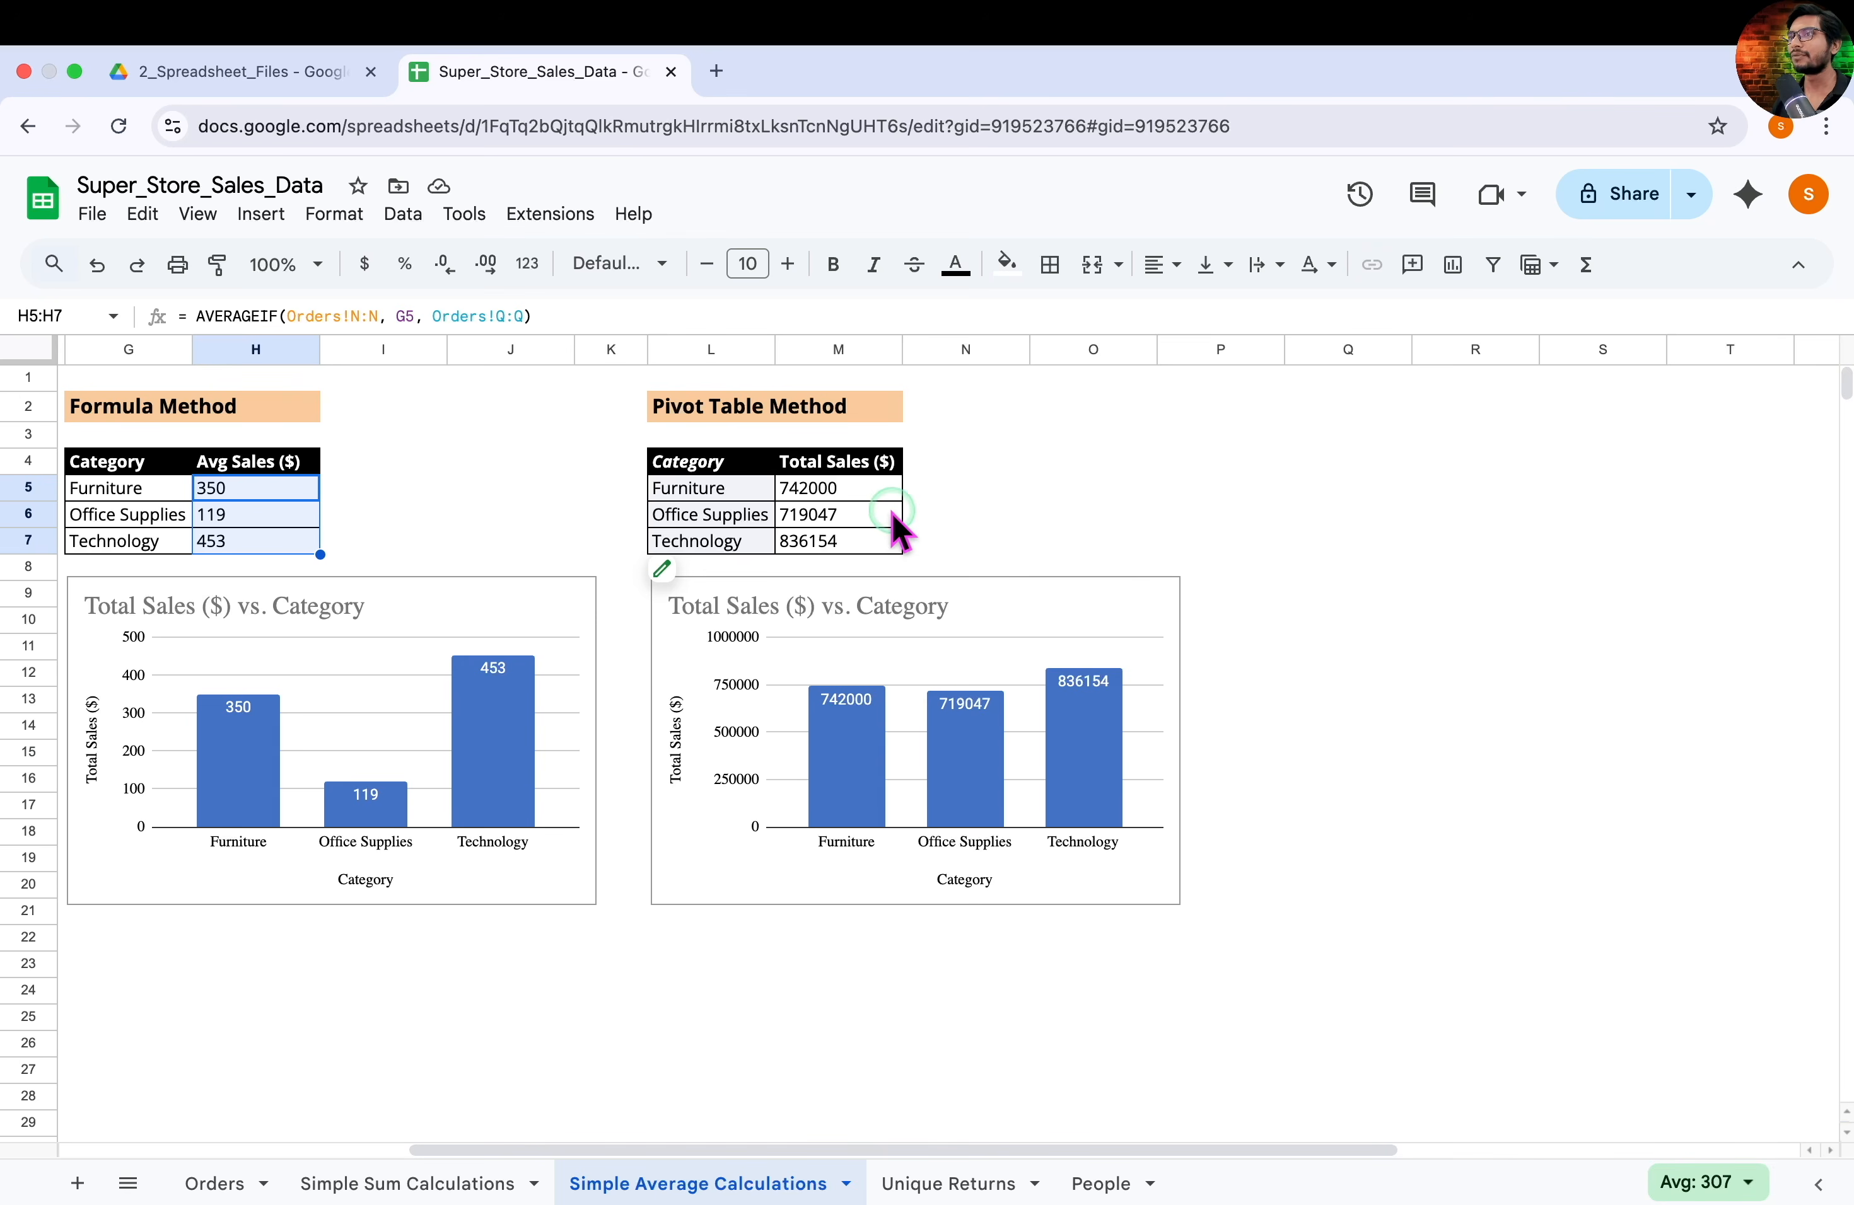
double_click(840, 458)
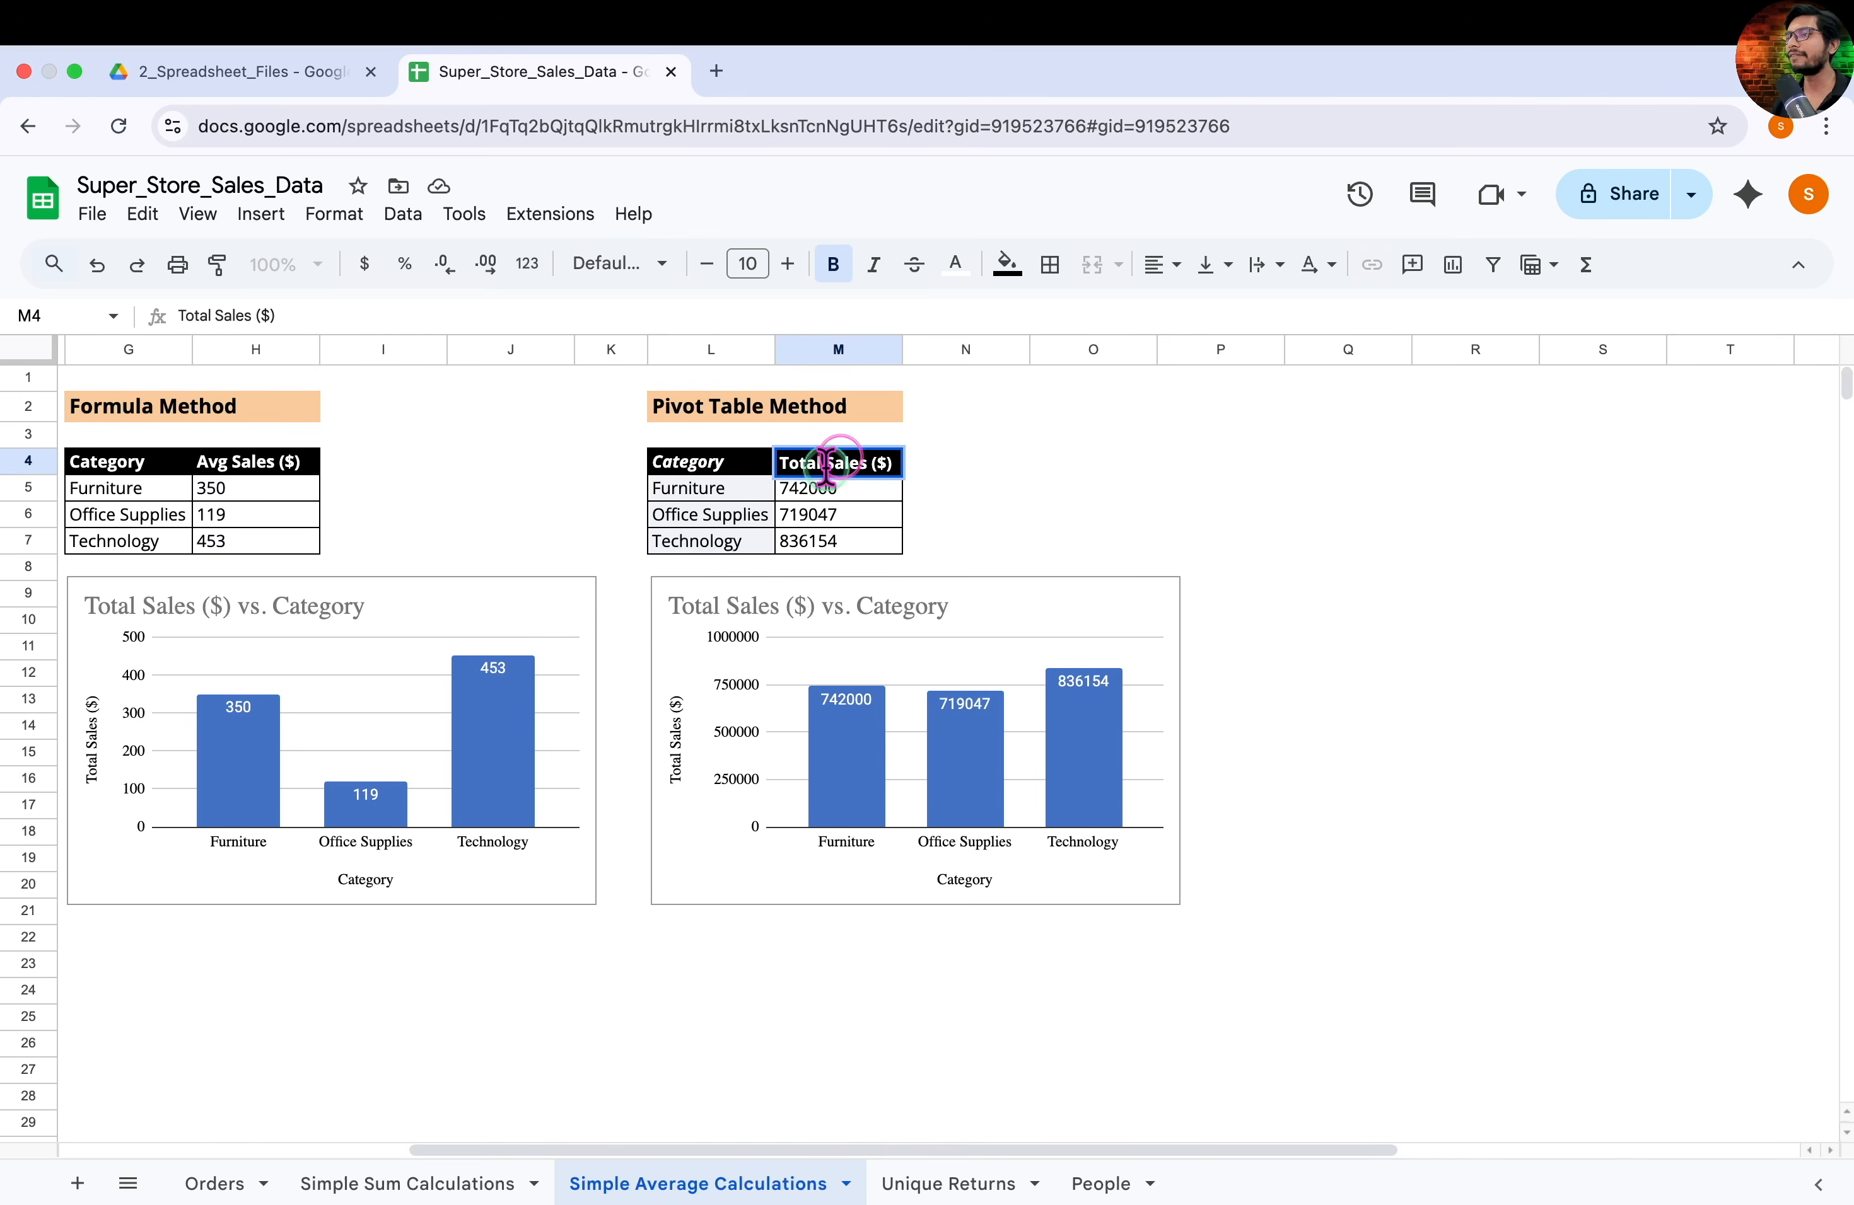
key("Left")
key("Left")
key("Left")
key("Left")
key("Left")
key("Left")
key("Left")
key("Left")
key("Left")
key("BackSpace")
key("BackSpace")
key("BackSpace")
key("BackSpace")
key("BackSpace")
key("BackSpace")
type("Avg")
key("Return")
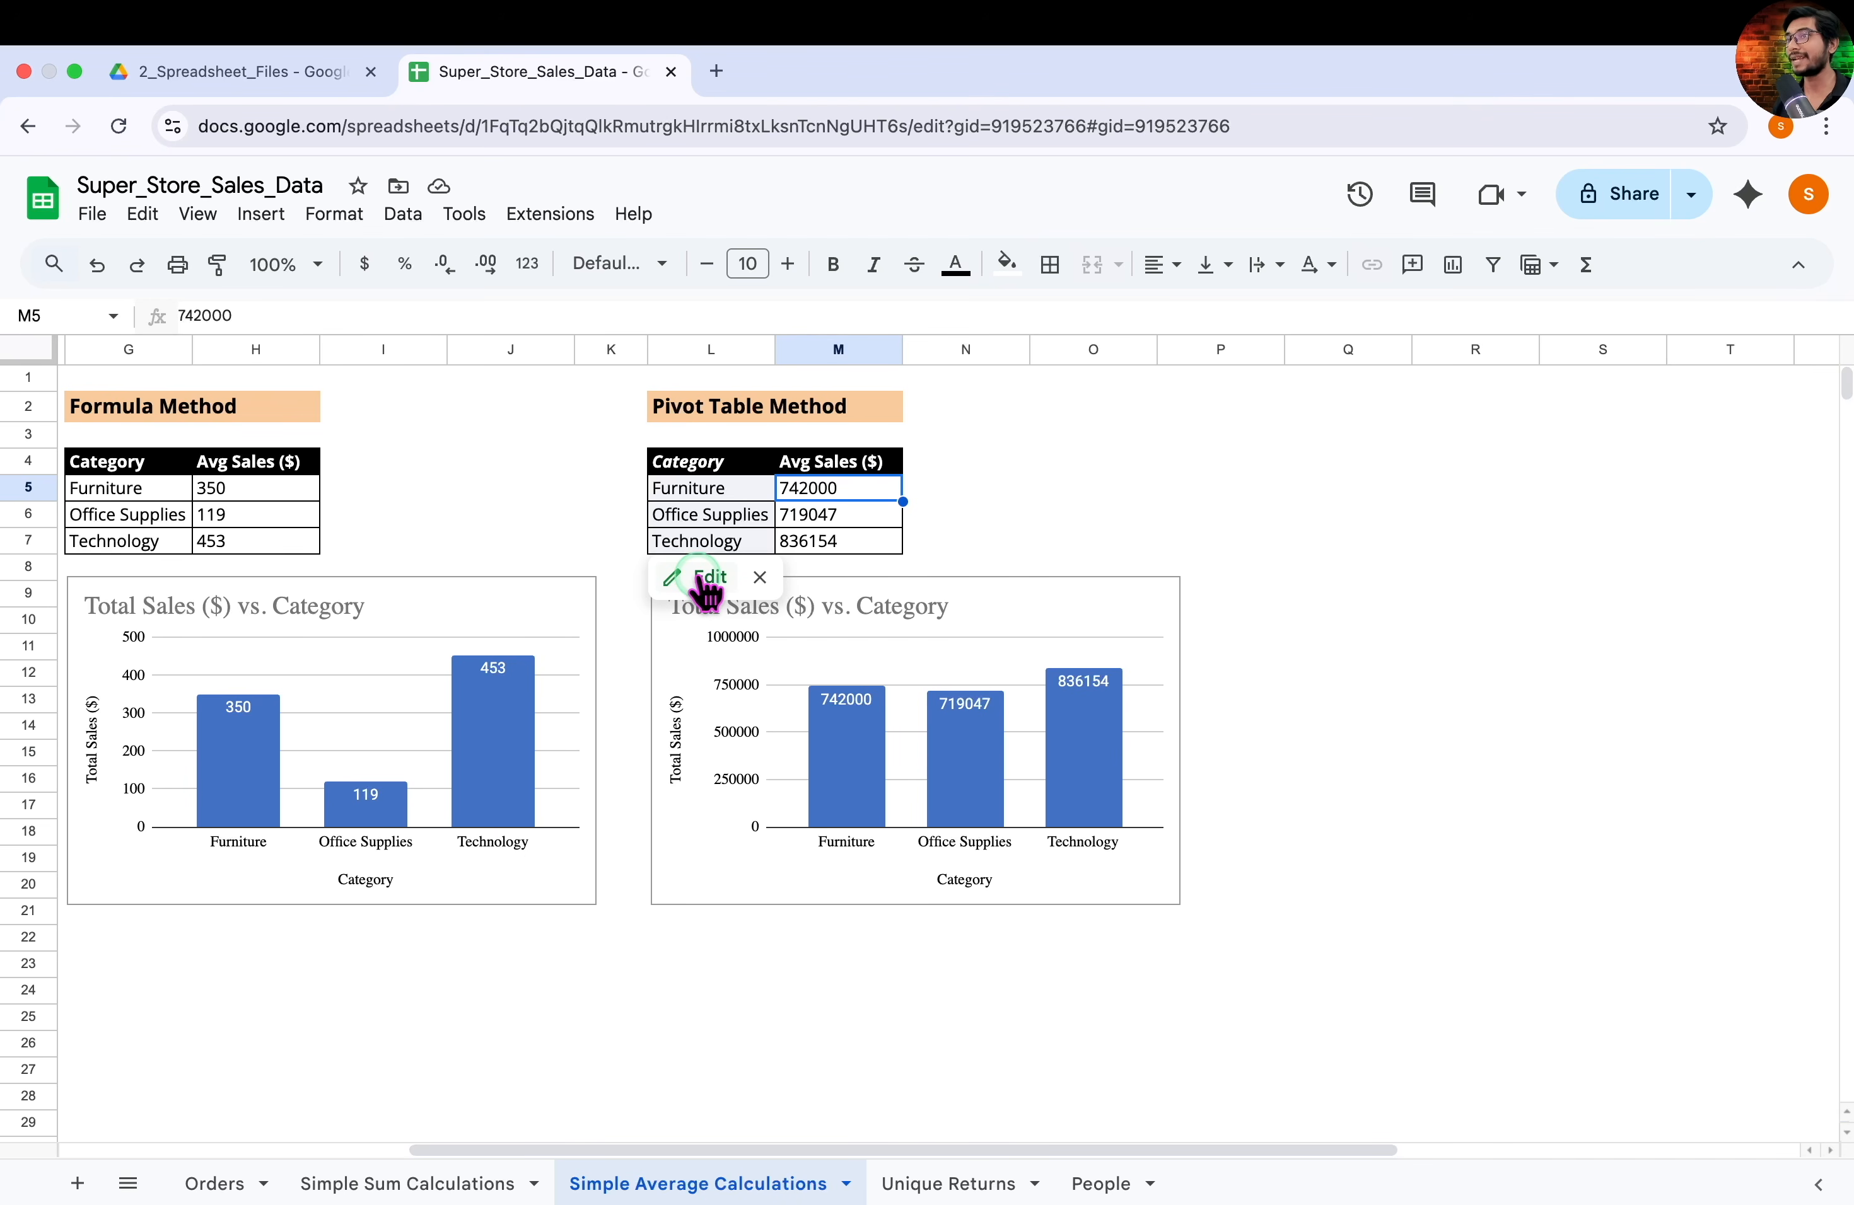
Edit the pivot table so its Sales values are summarized by AVERAGE
left_click(709, 580)
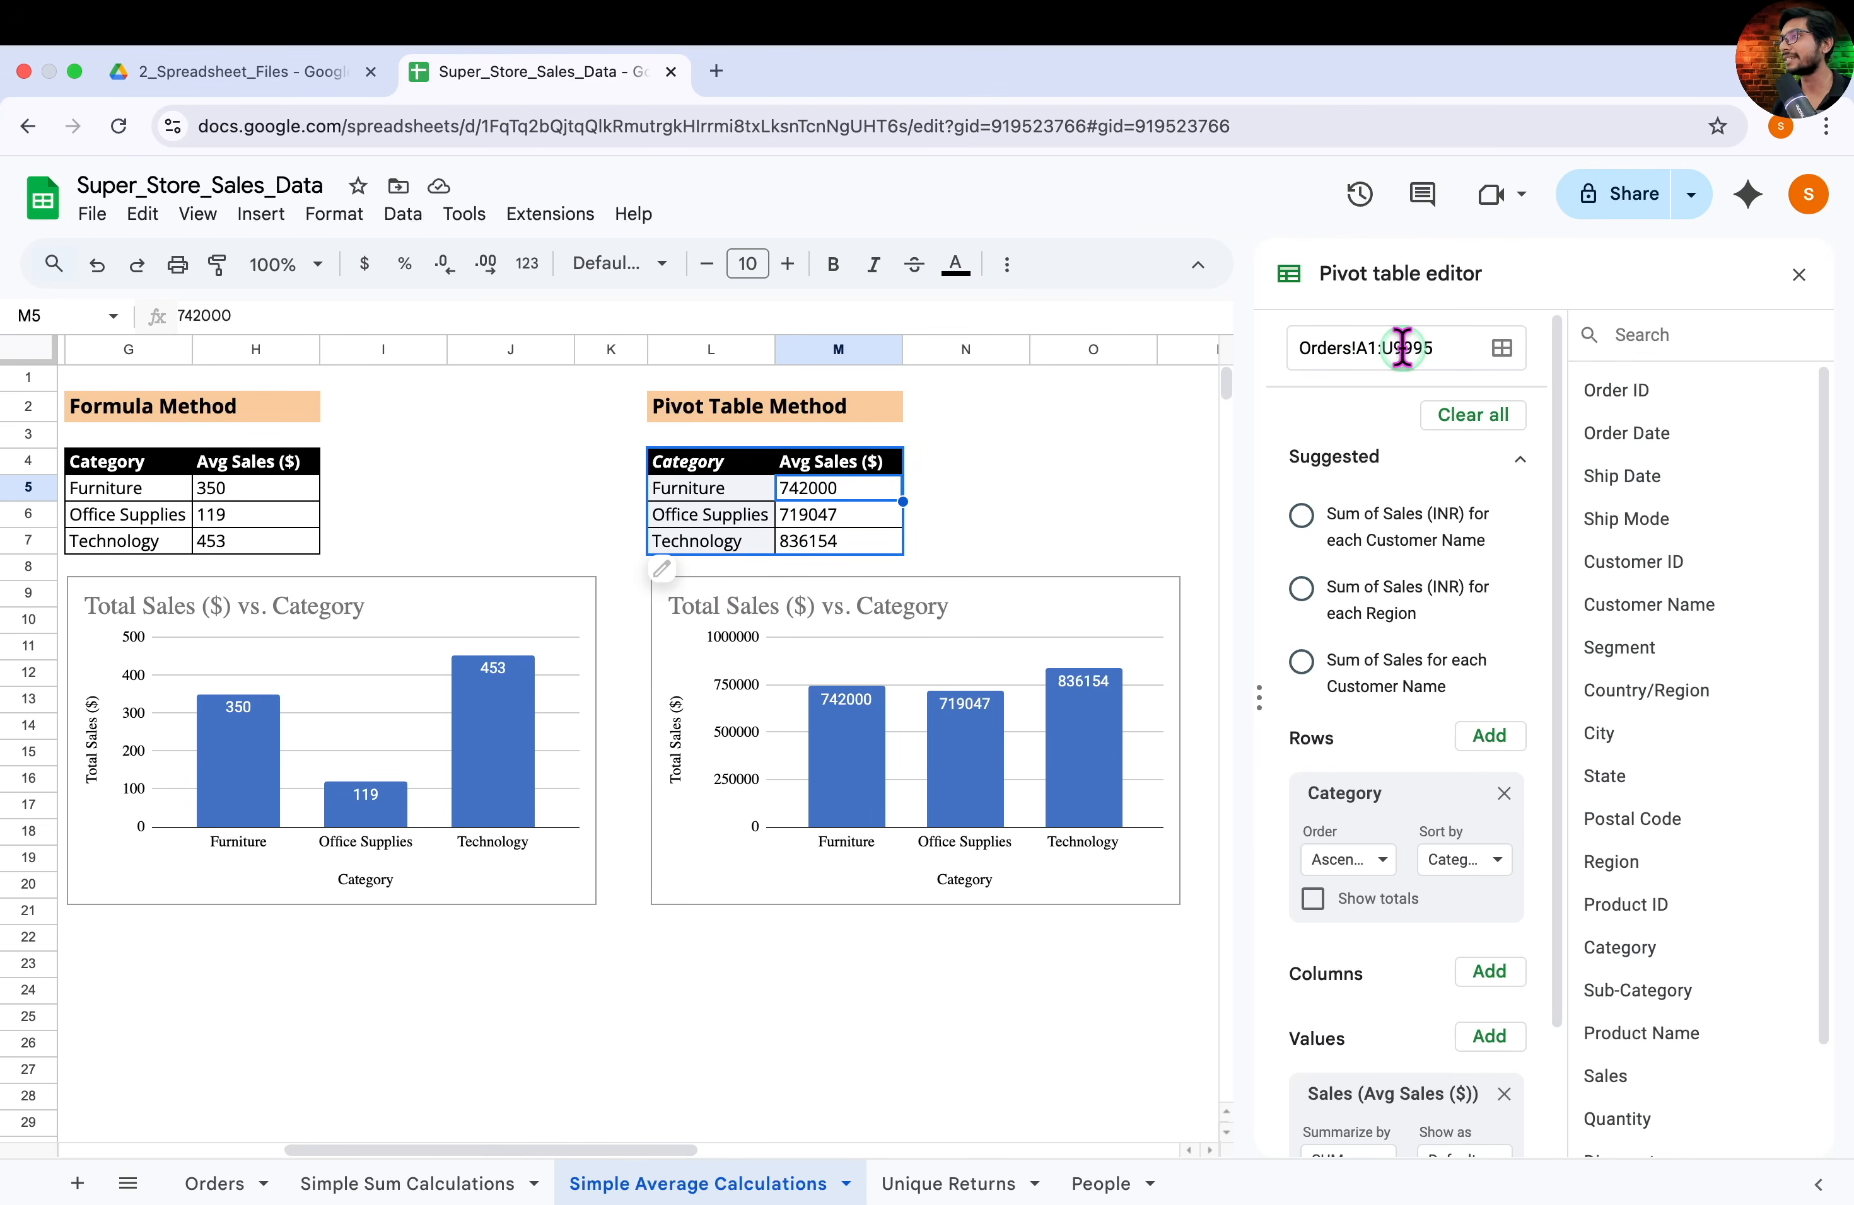
scroll(1406, 704, "down", 2)
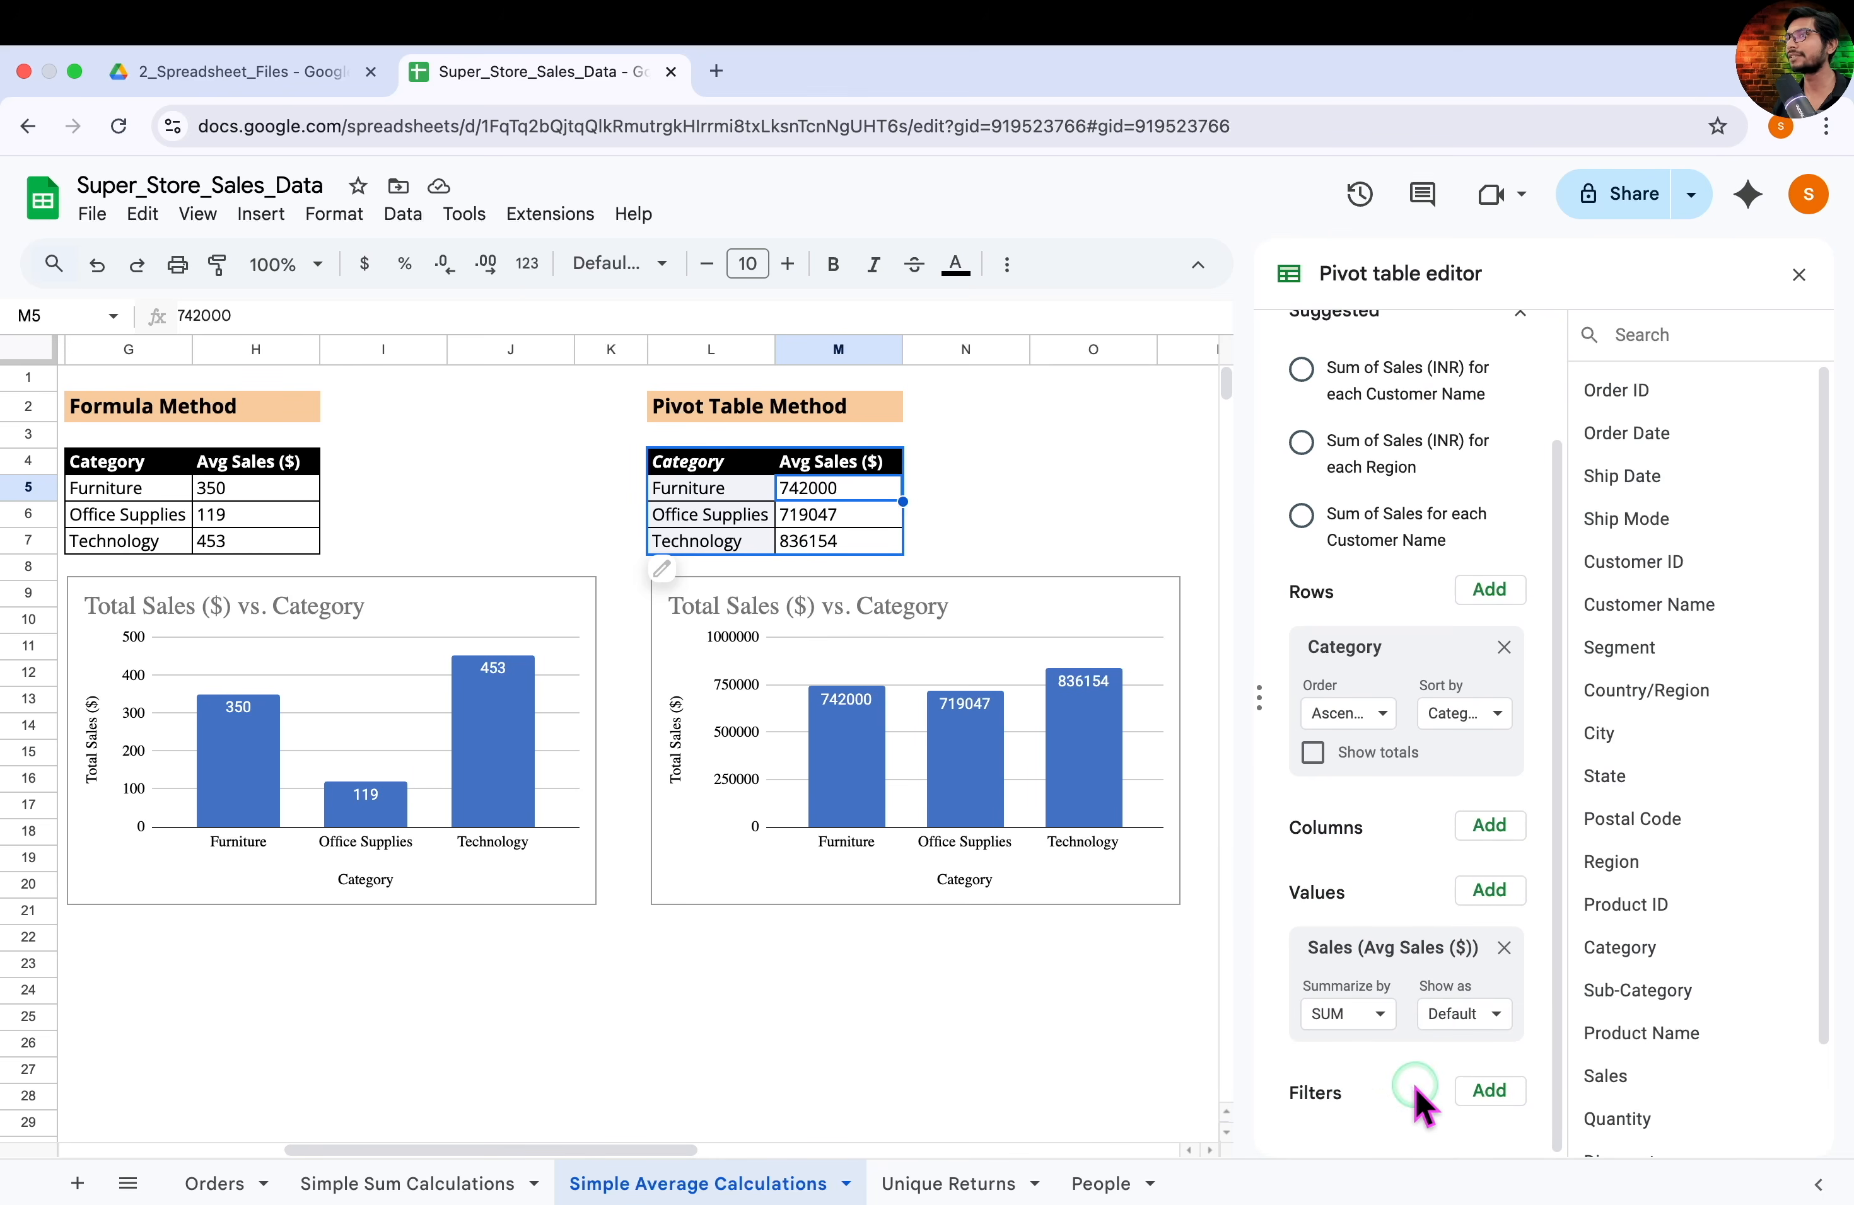
left_click(1381, 1015)
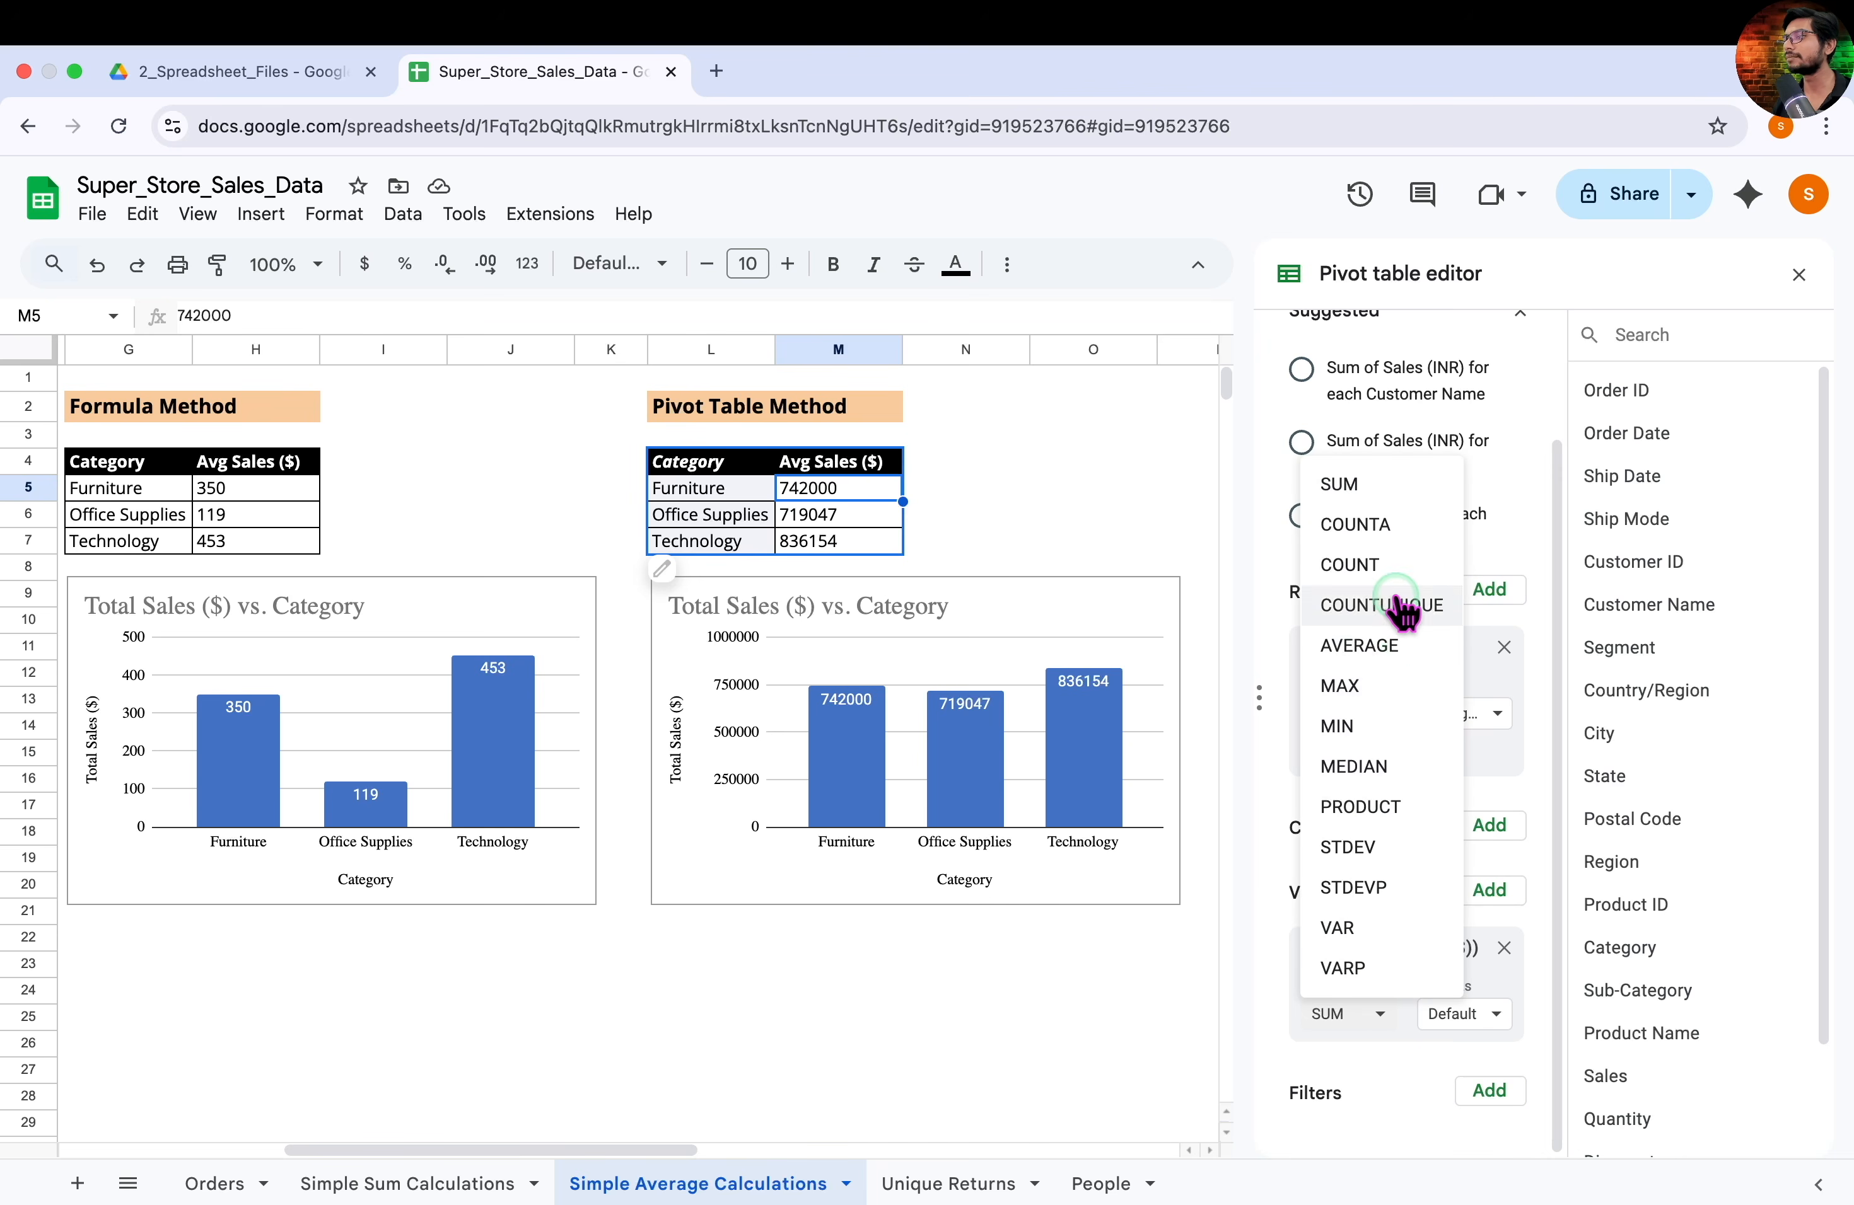
left_click(1377, 647)
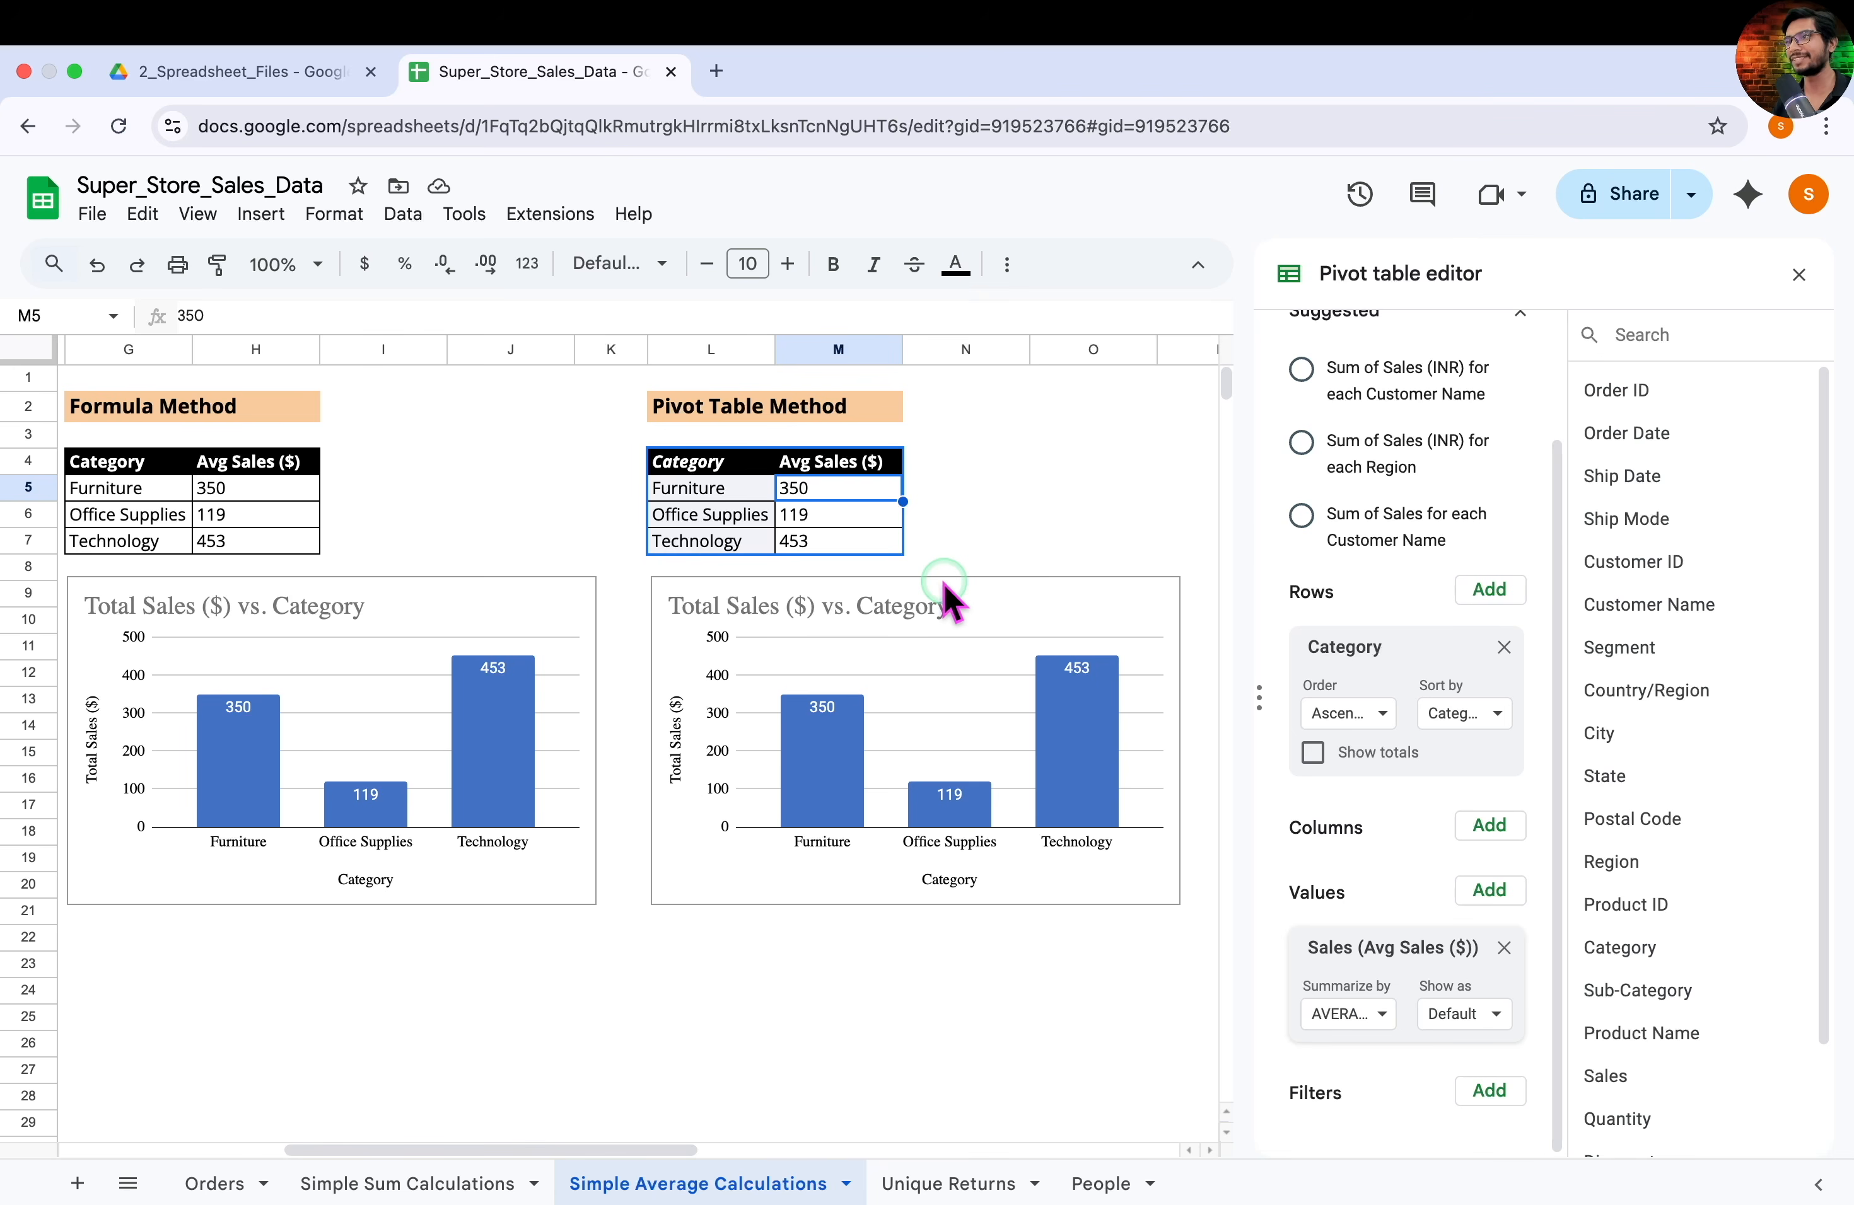
left_click(945, 602)
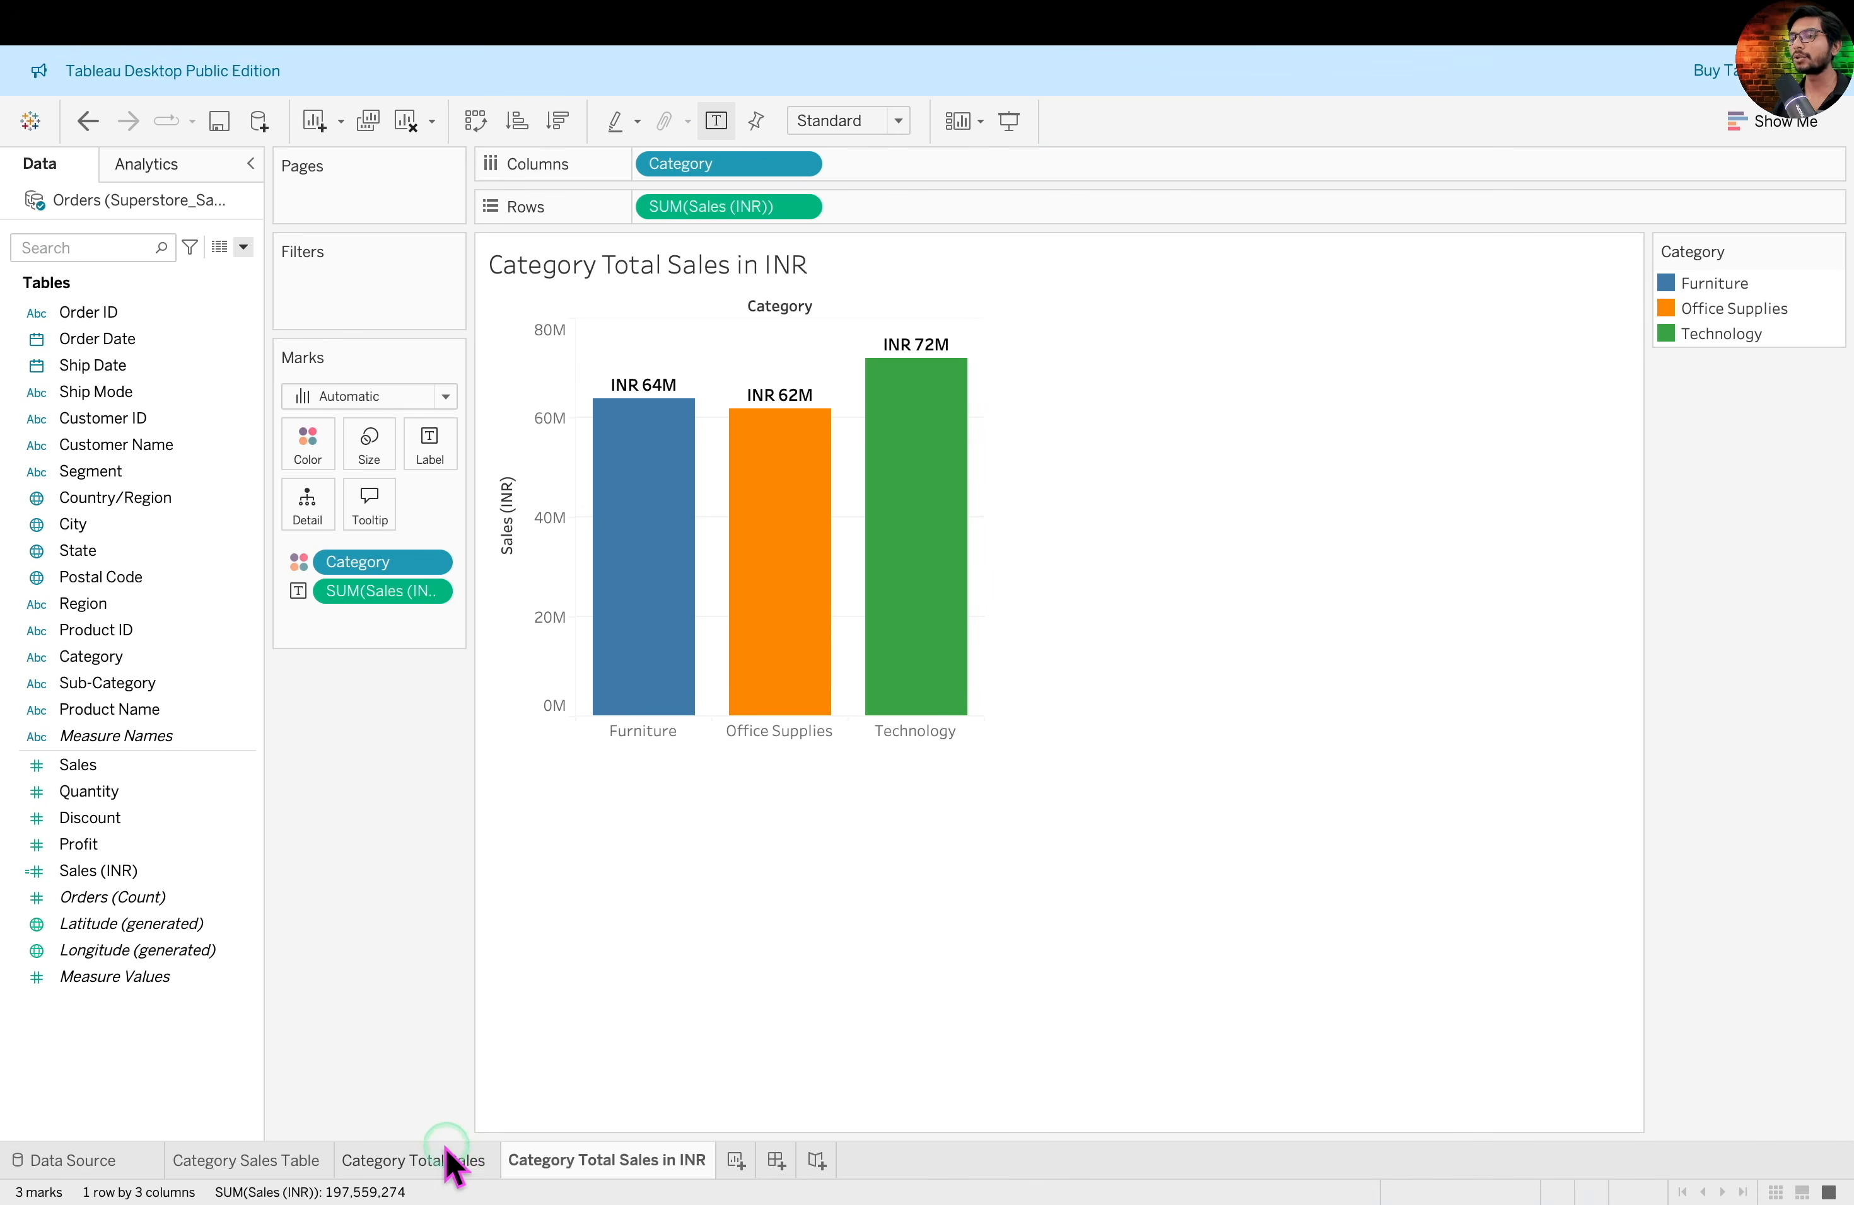
Switch to Tableau and duplicate the Category Total Sales worksheet
left_click(441, 1157)
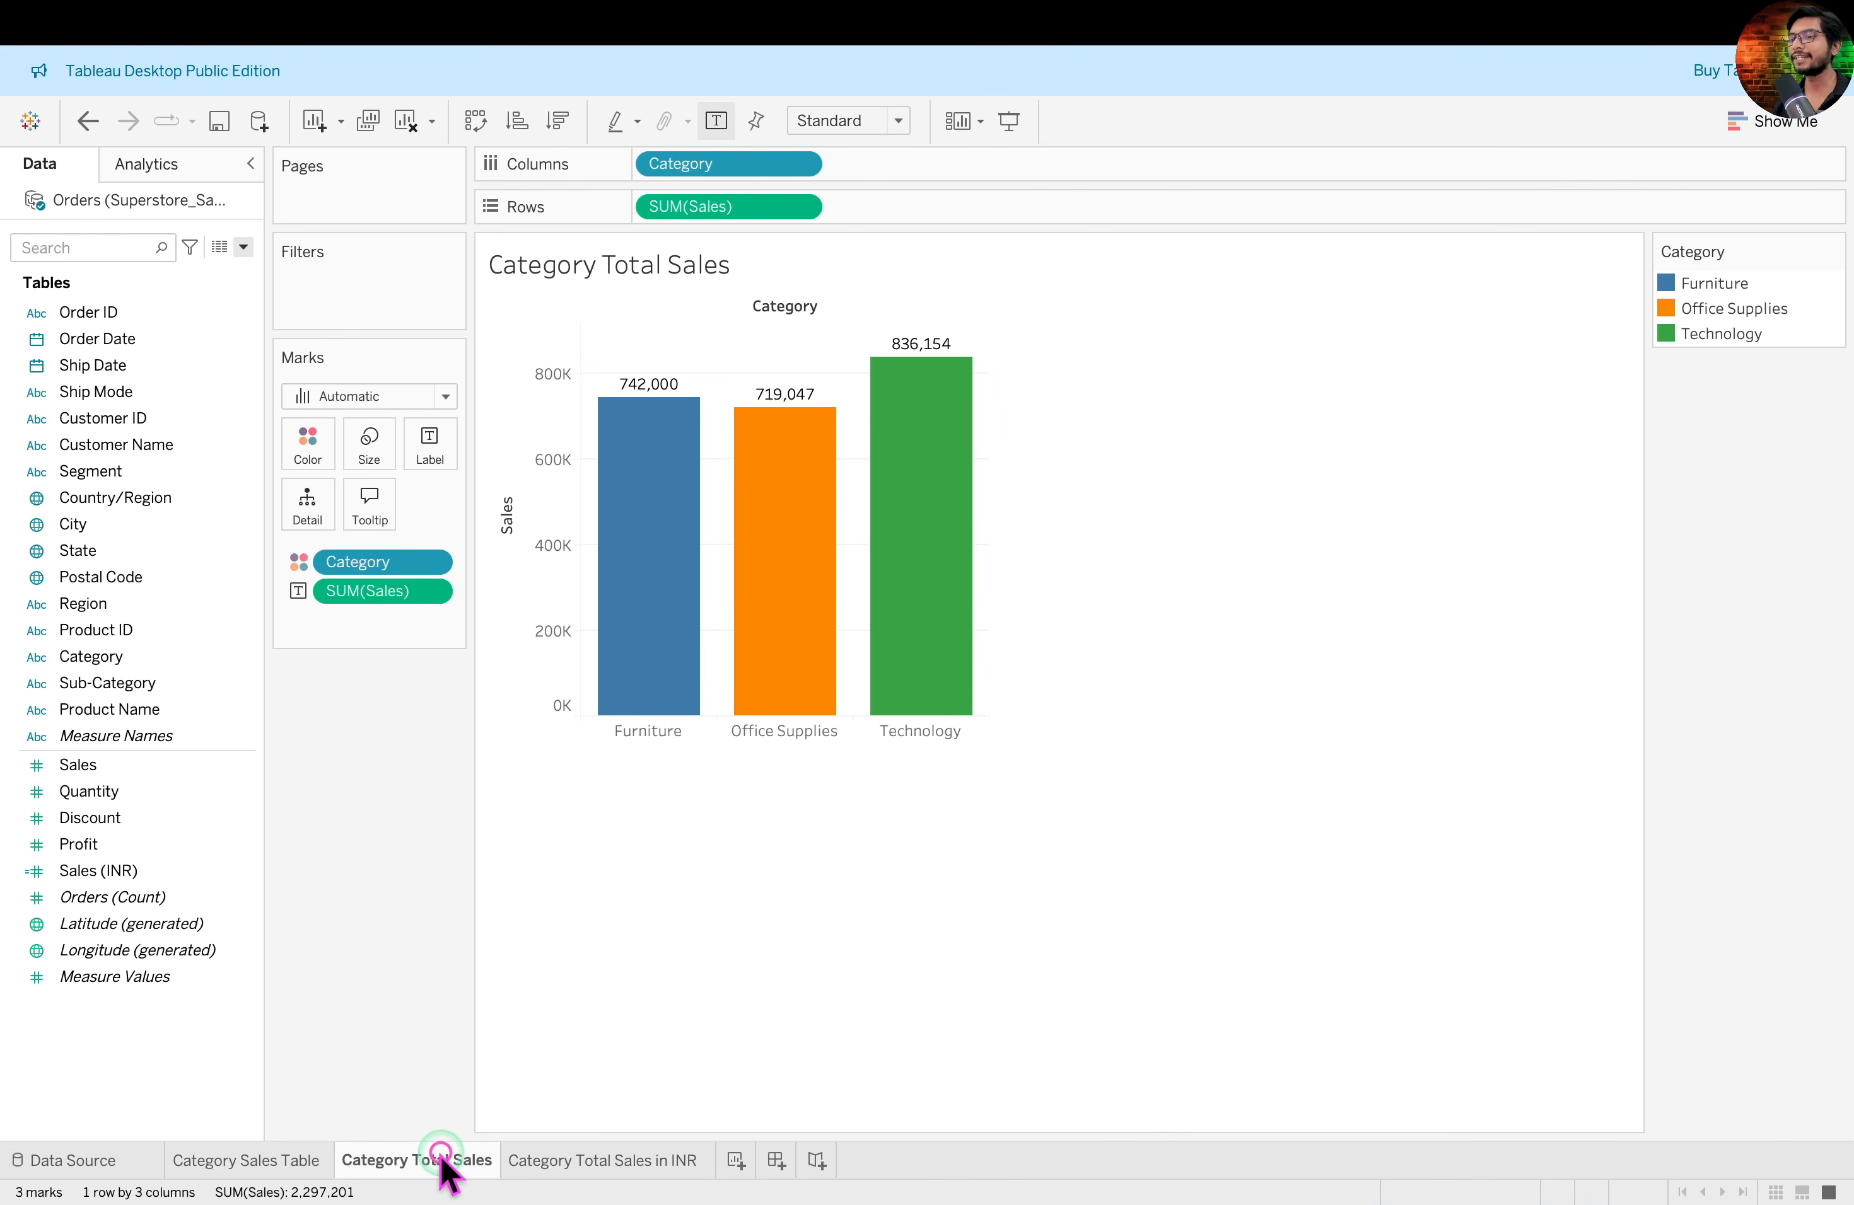
right_click(441, 1157)
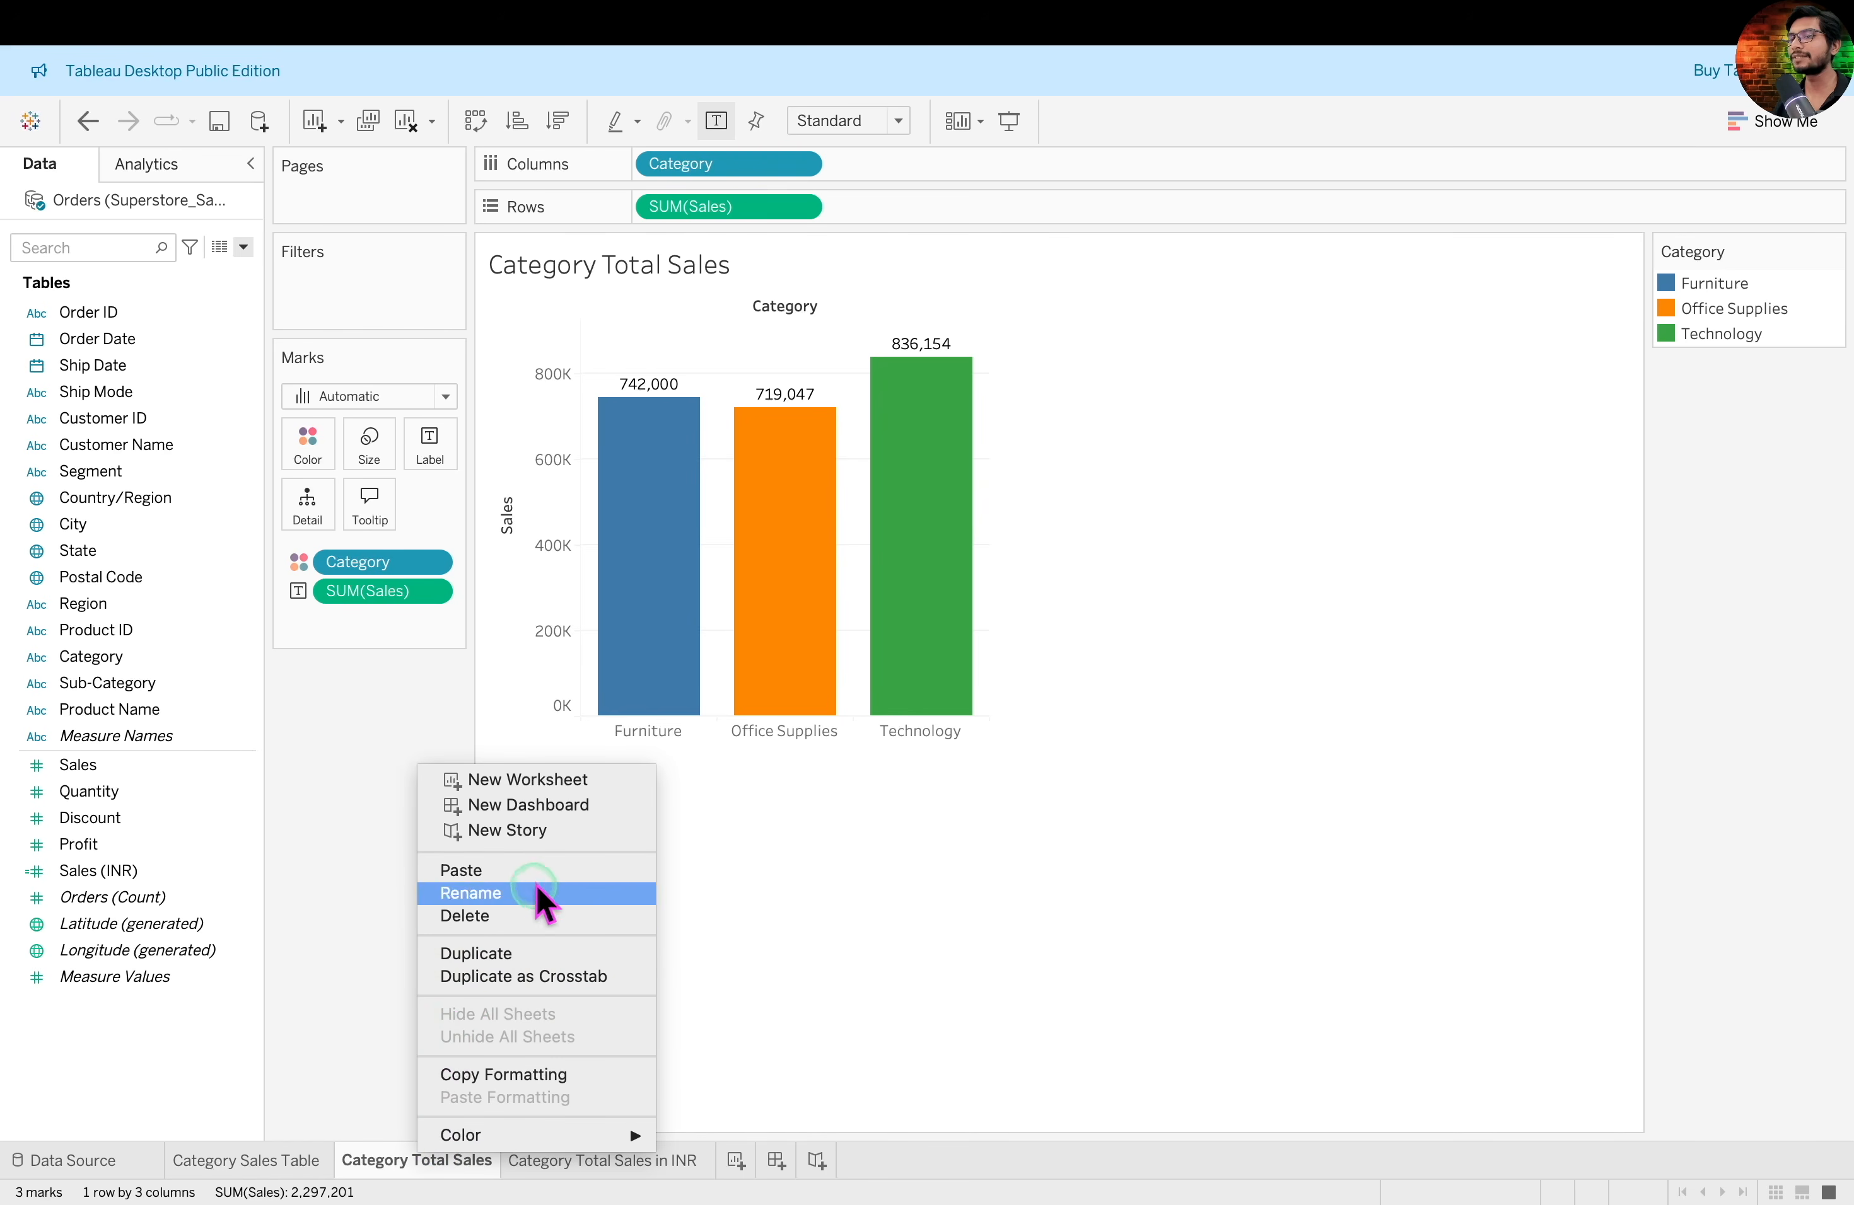
left_click(501, 954)
Rename the duplicated Category Total Sales (2) worksheet as Category Average Sales
double_click(604, 1160)
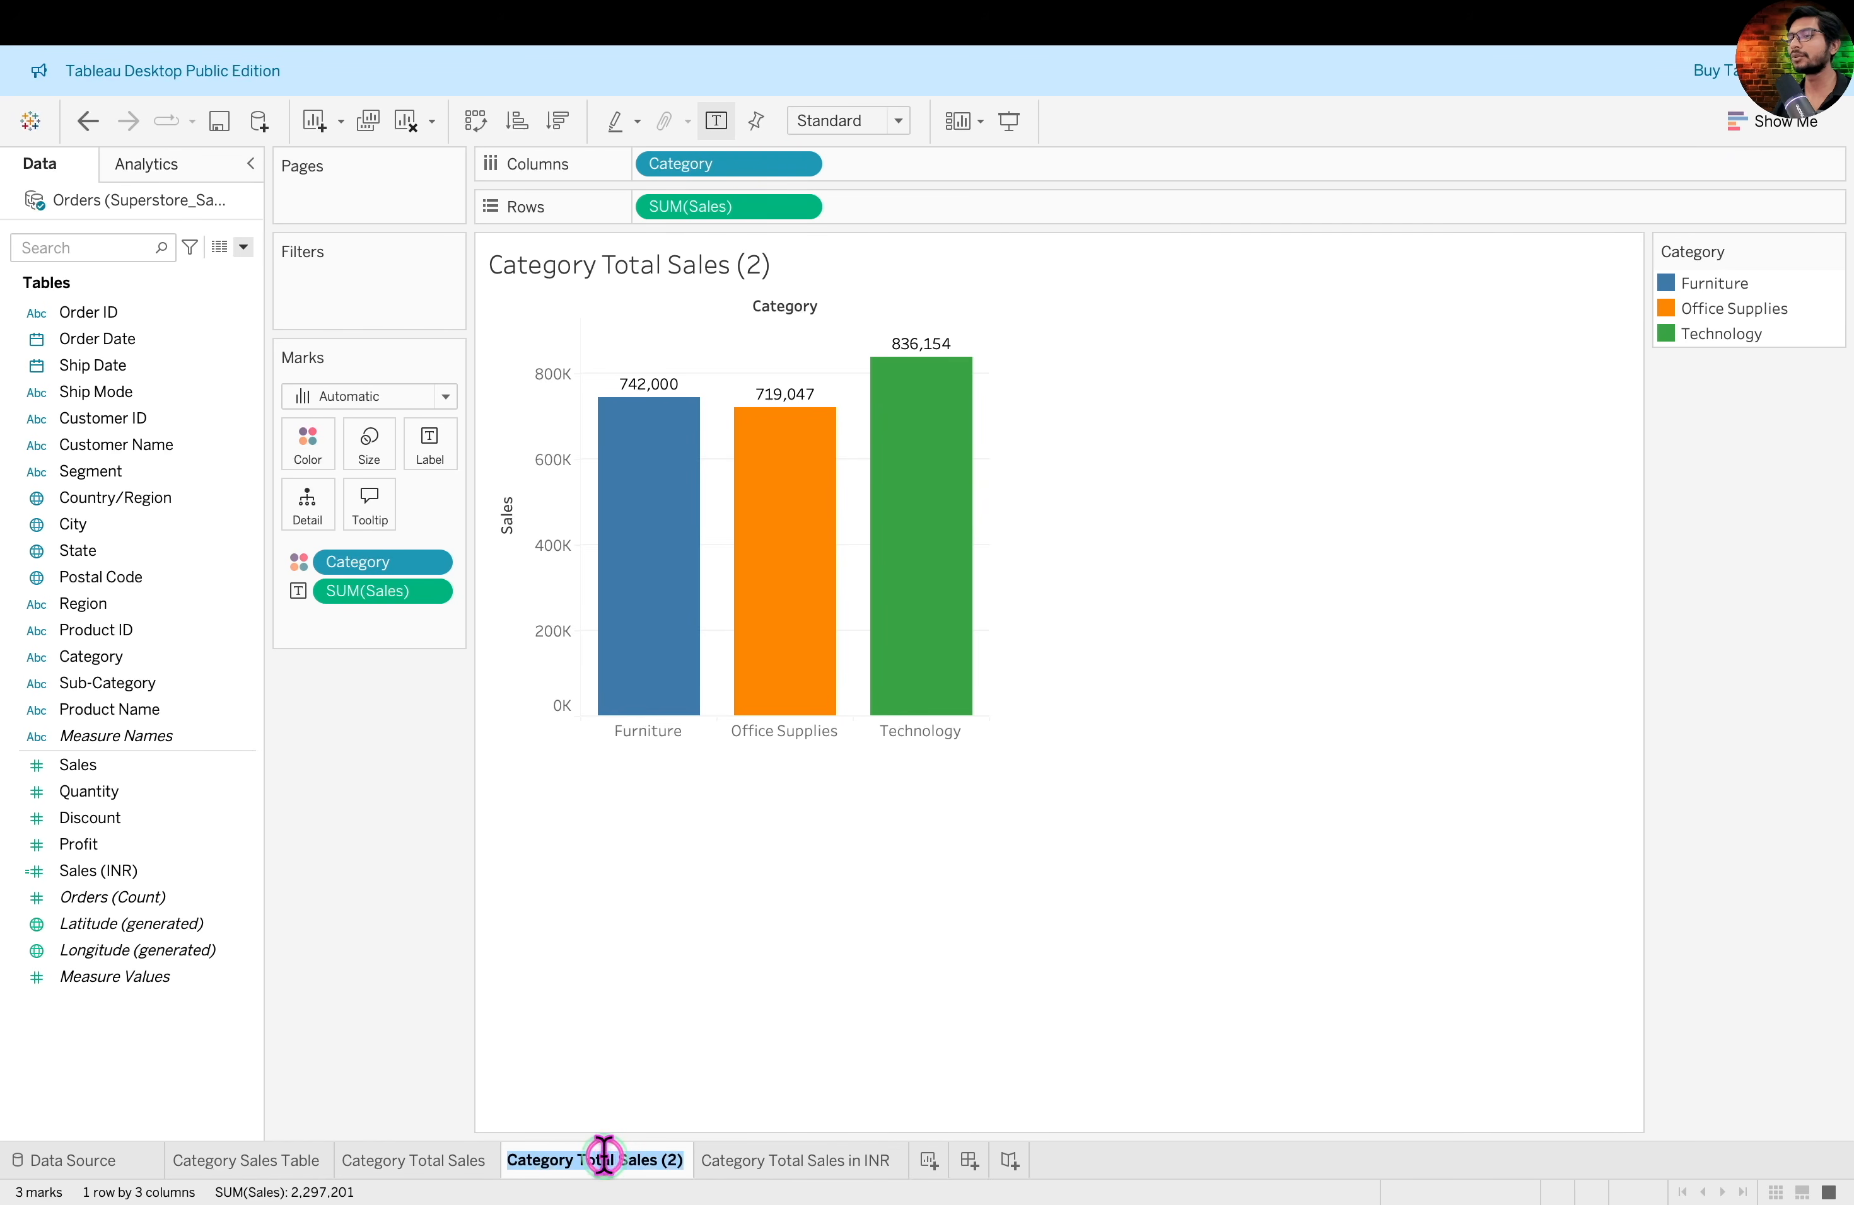
left_click(619, 1160)
key("BackSpace")
key("BackSpace")
key("BackSpace")
key("BackSpace")
key("BackSpace")
key("BackSpace")
type("A")
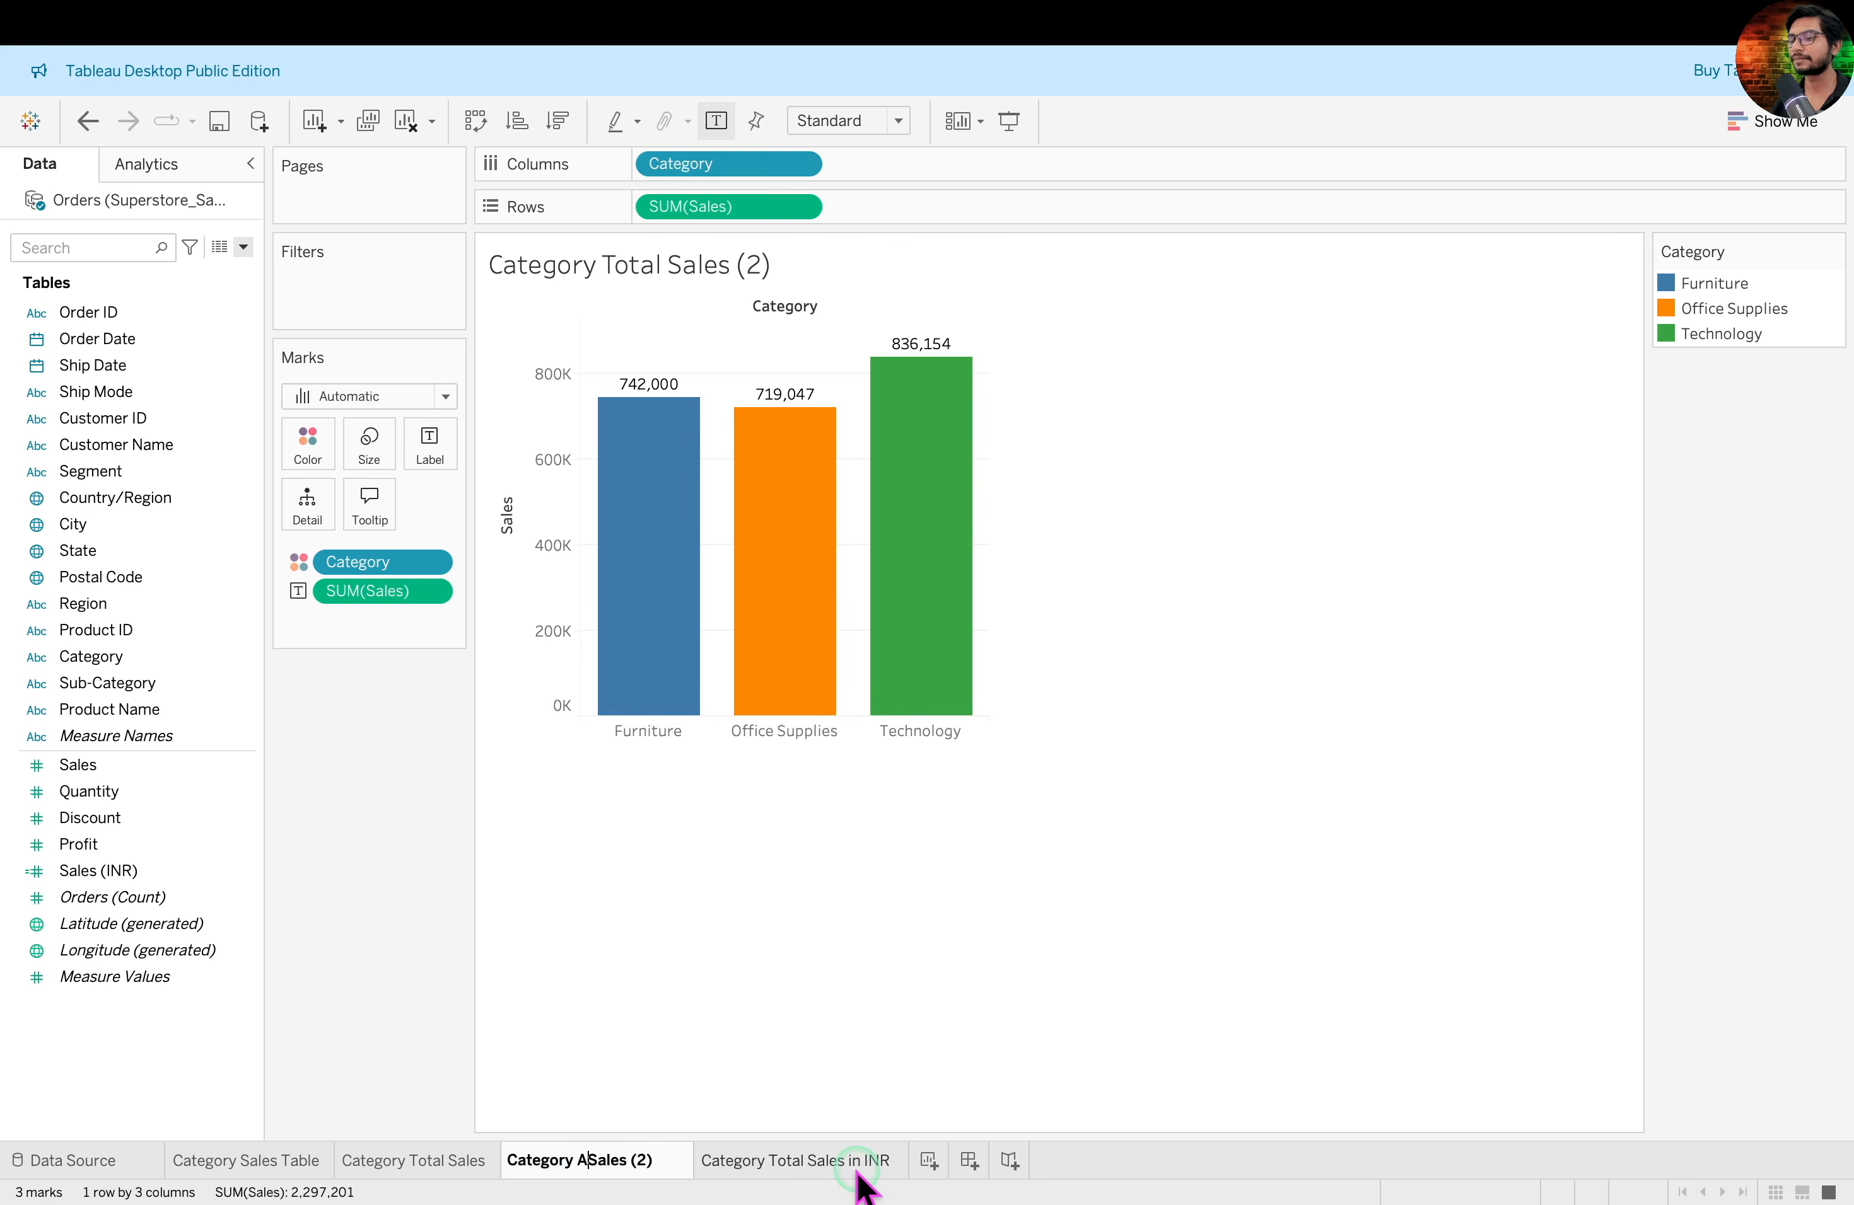
type("verage")
key("End")
key("BackSpace")
key("BackSpace")
key("BackSpace")
key("BackSpace")
key("Return")
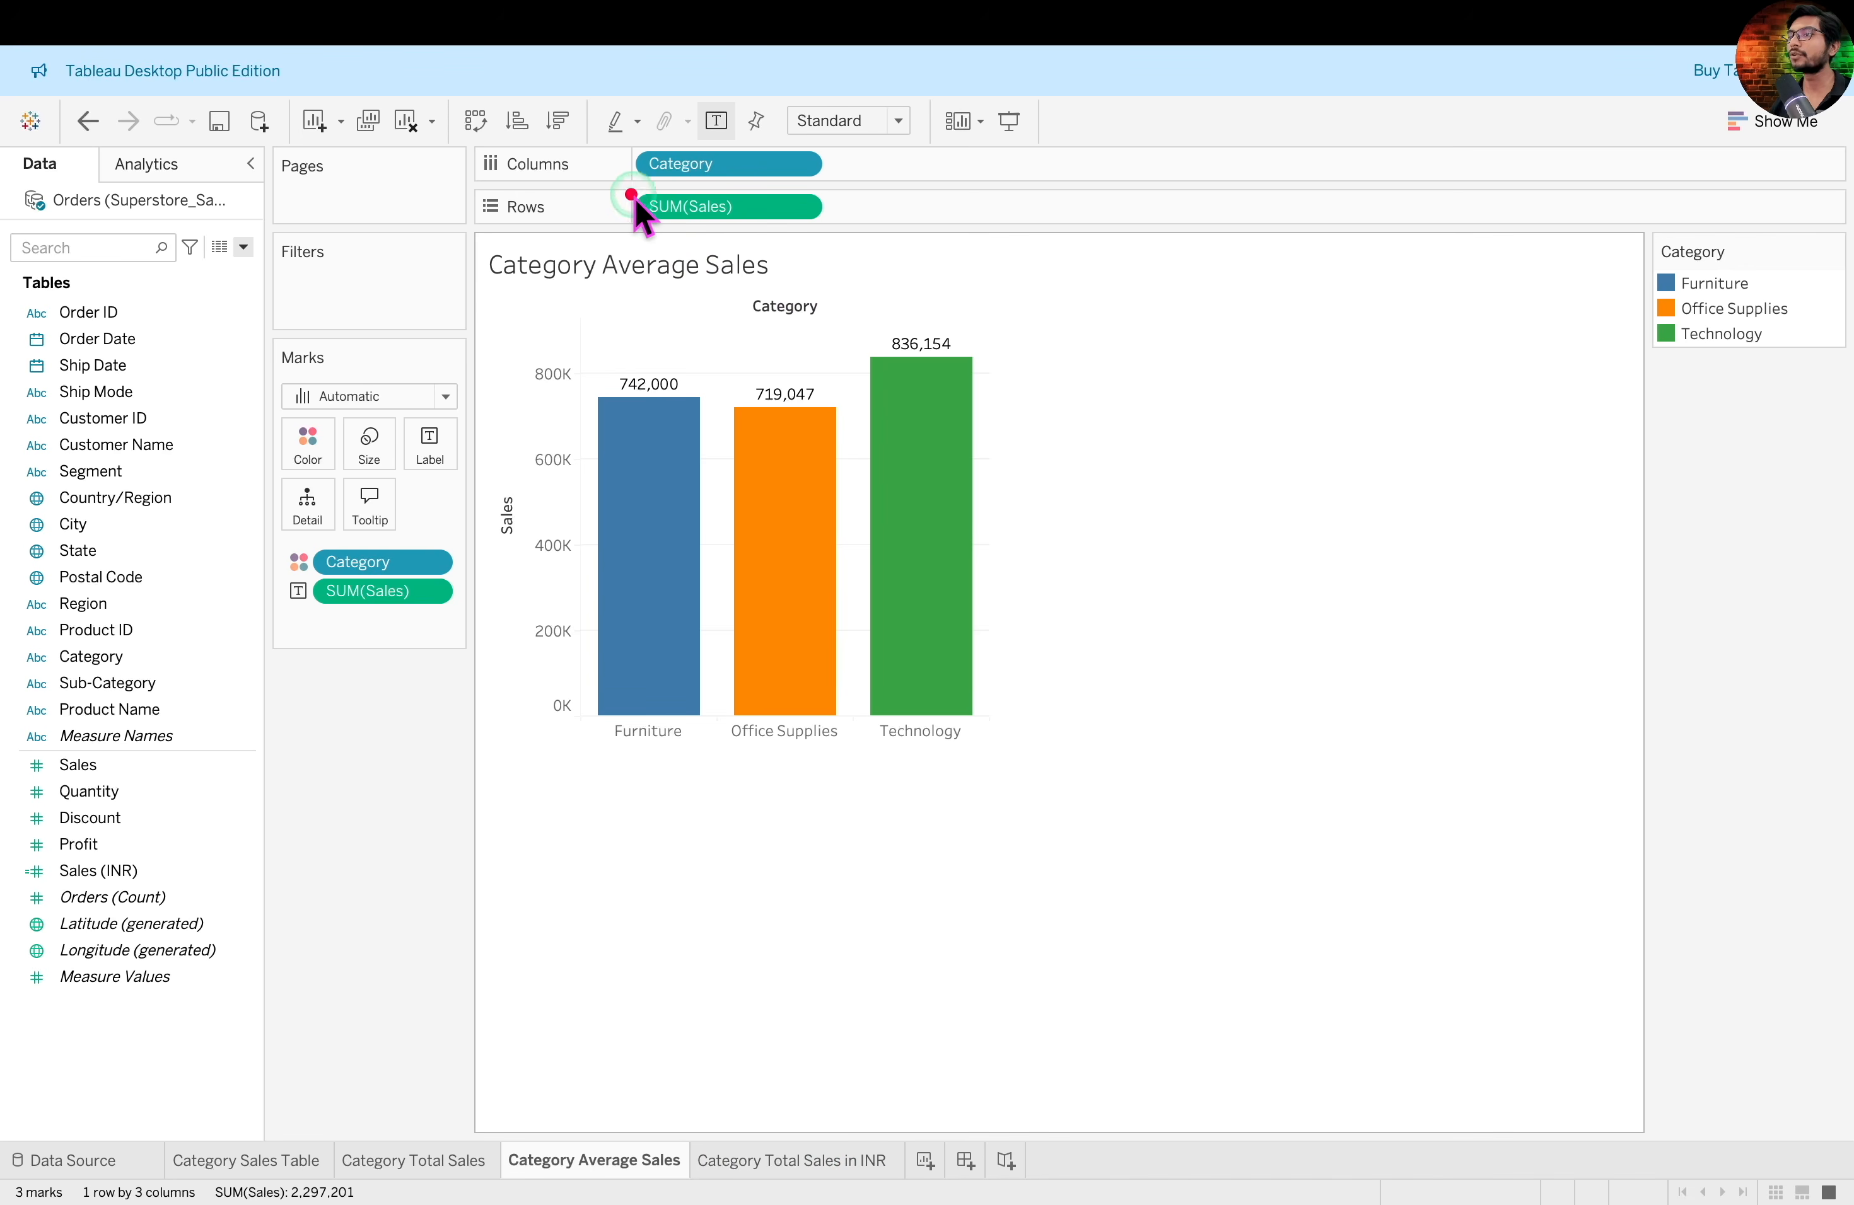
Change the aggregation of the Sales measure on Rows to Average
mouse_move(637, 194)
left_mouse_down()
mouse_move(748, 231)
mouse_move(847, 222)
left_mouse_up()
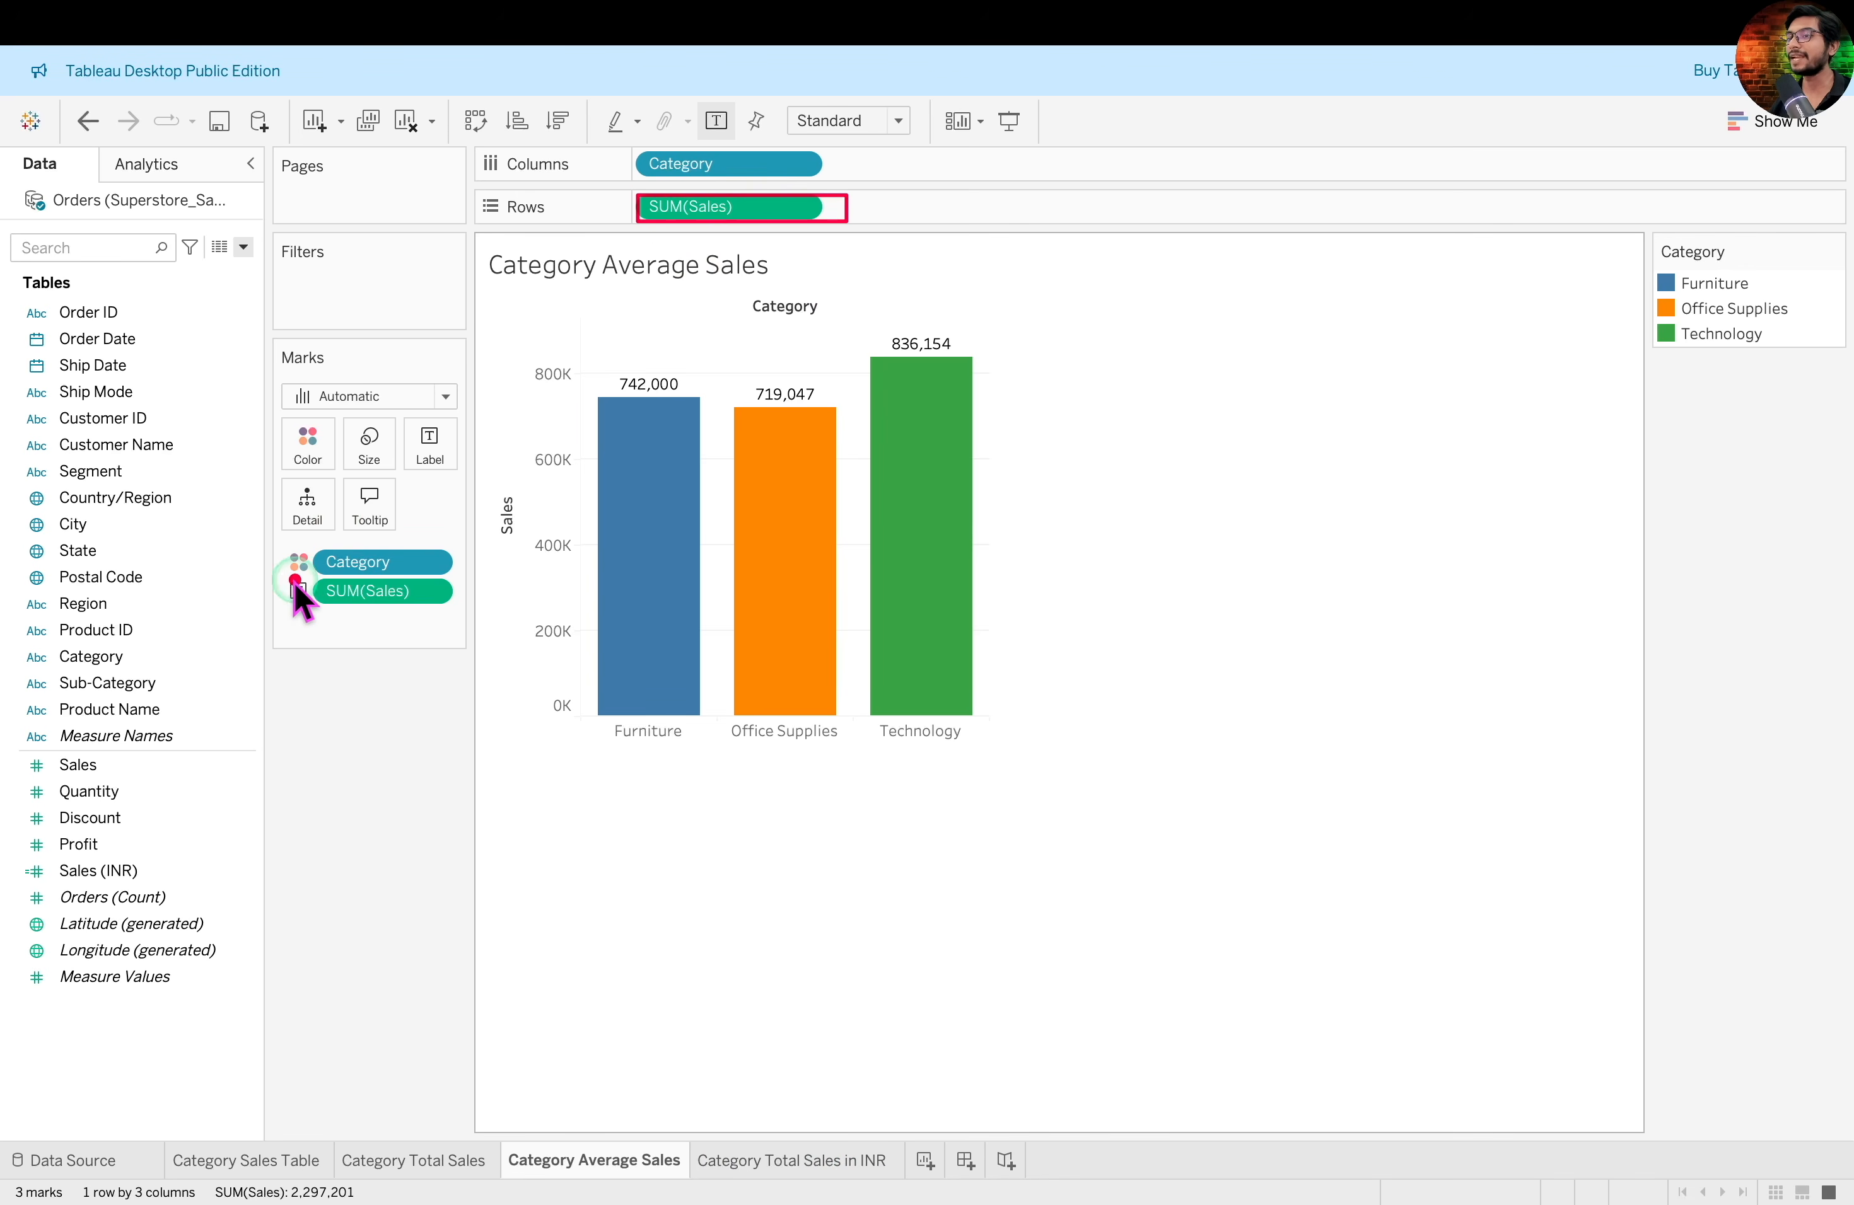
left_click_drag(280, 574, 477, 607)
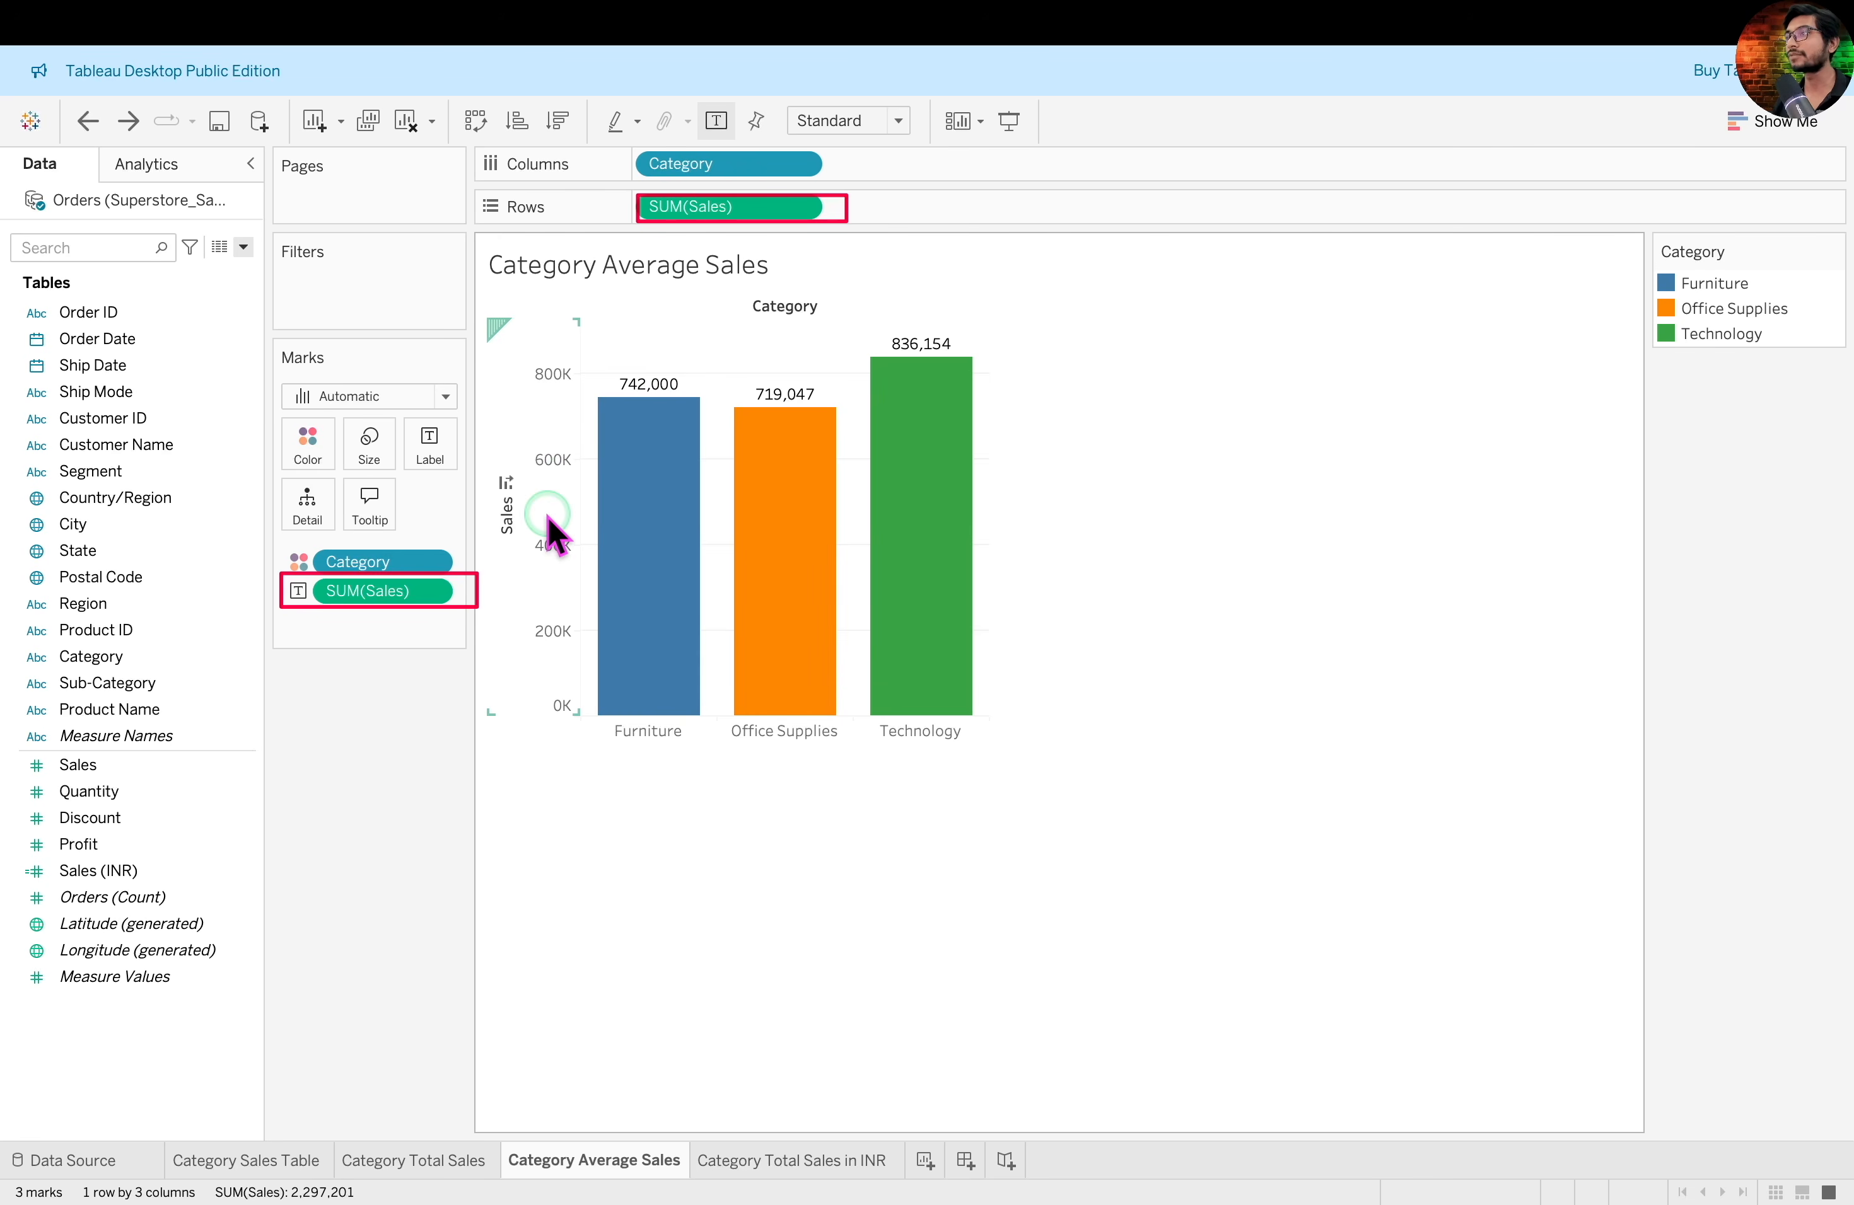
left_click(801, 207)
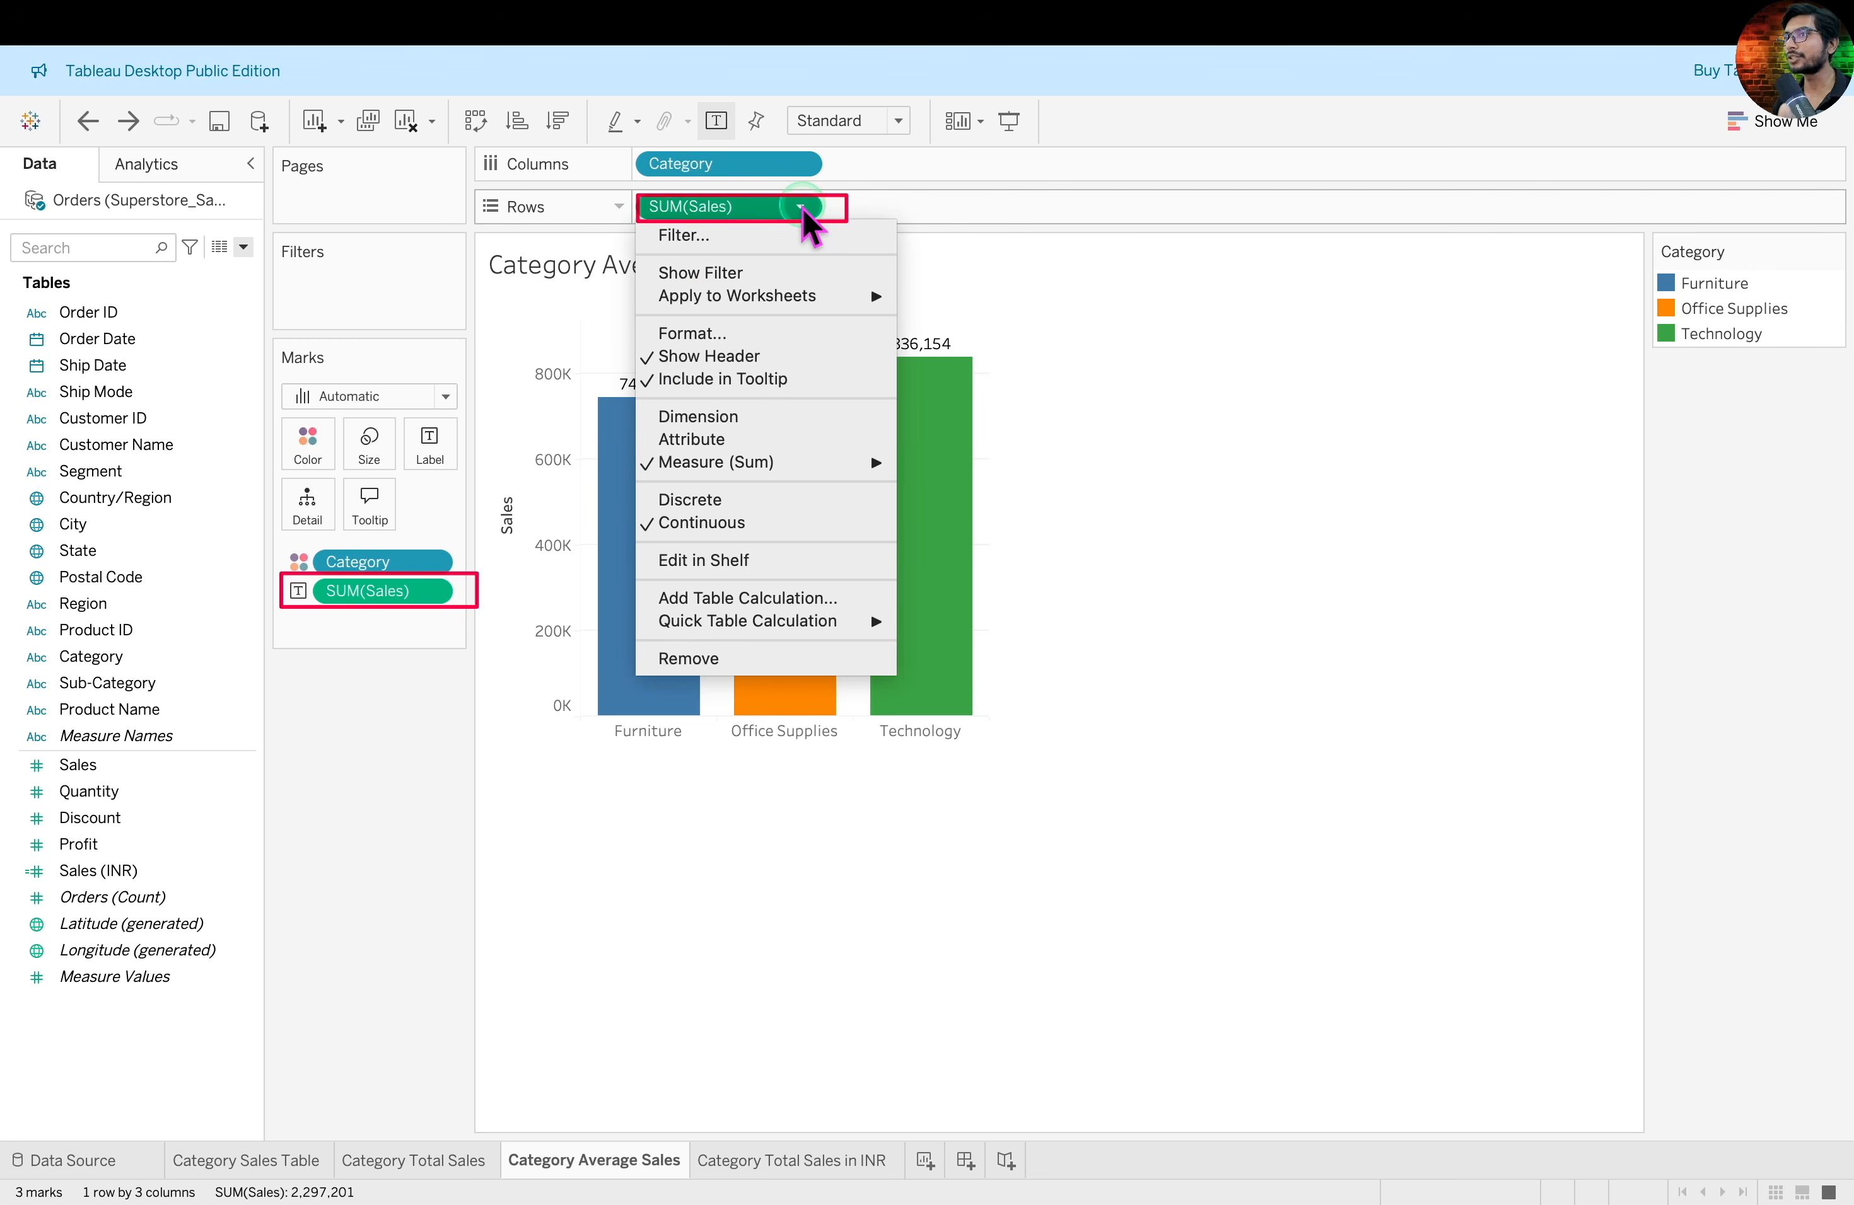
left_click(789, 462)
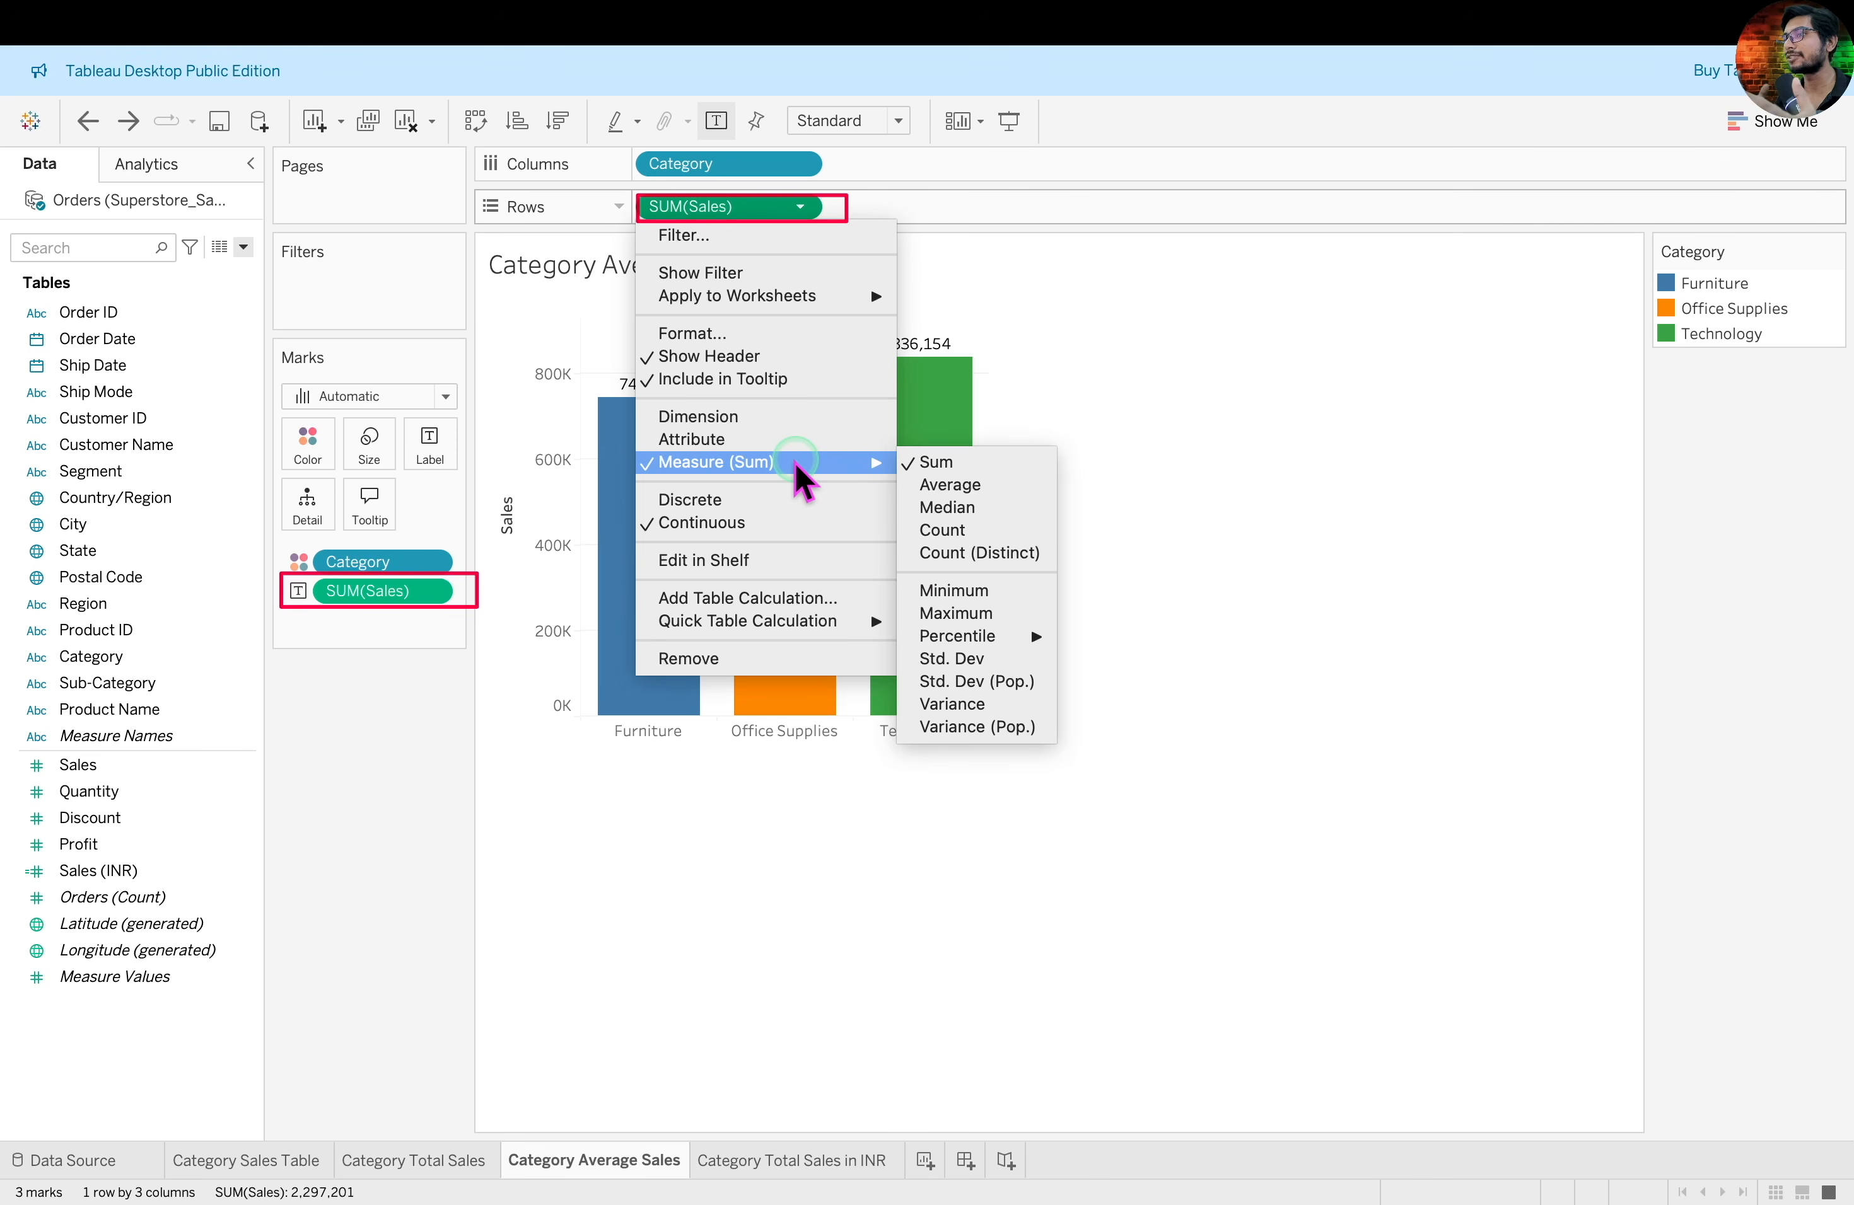
left_click(960, 485)
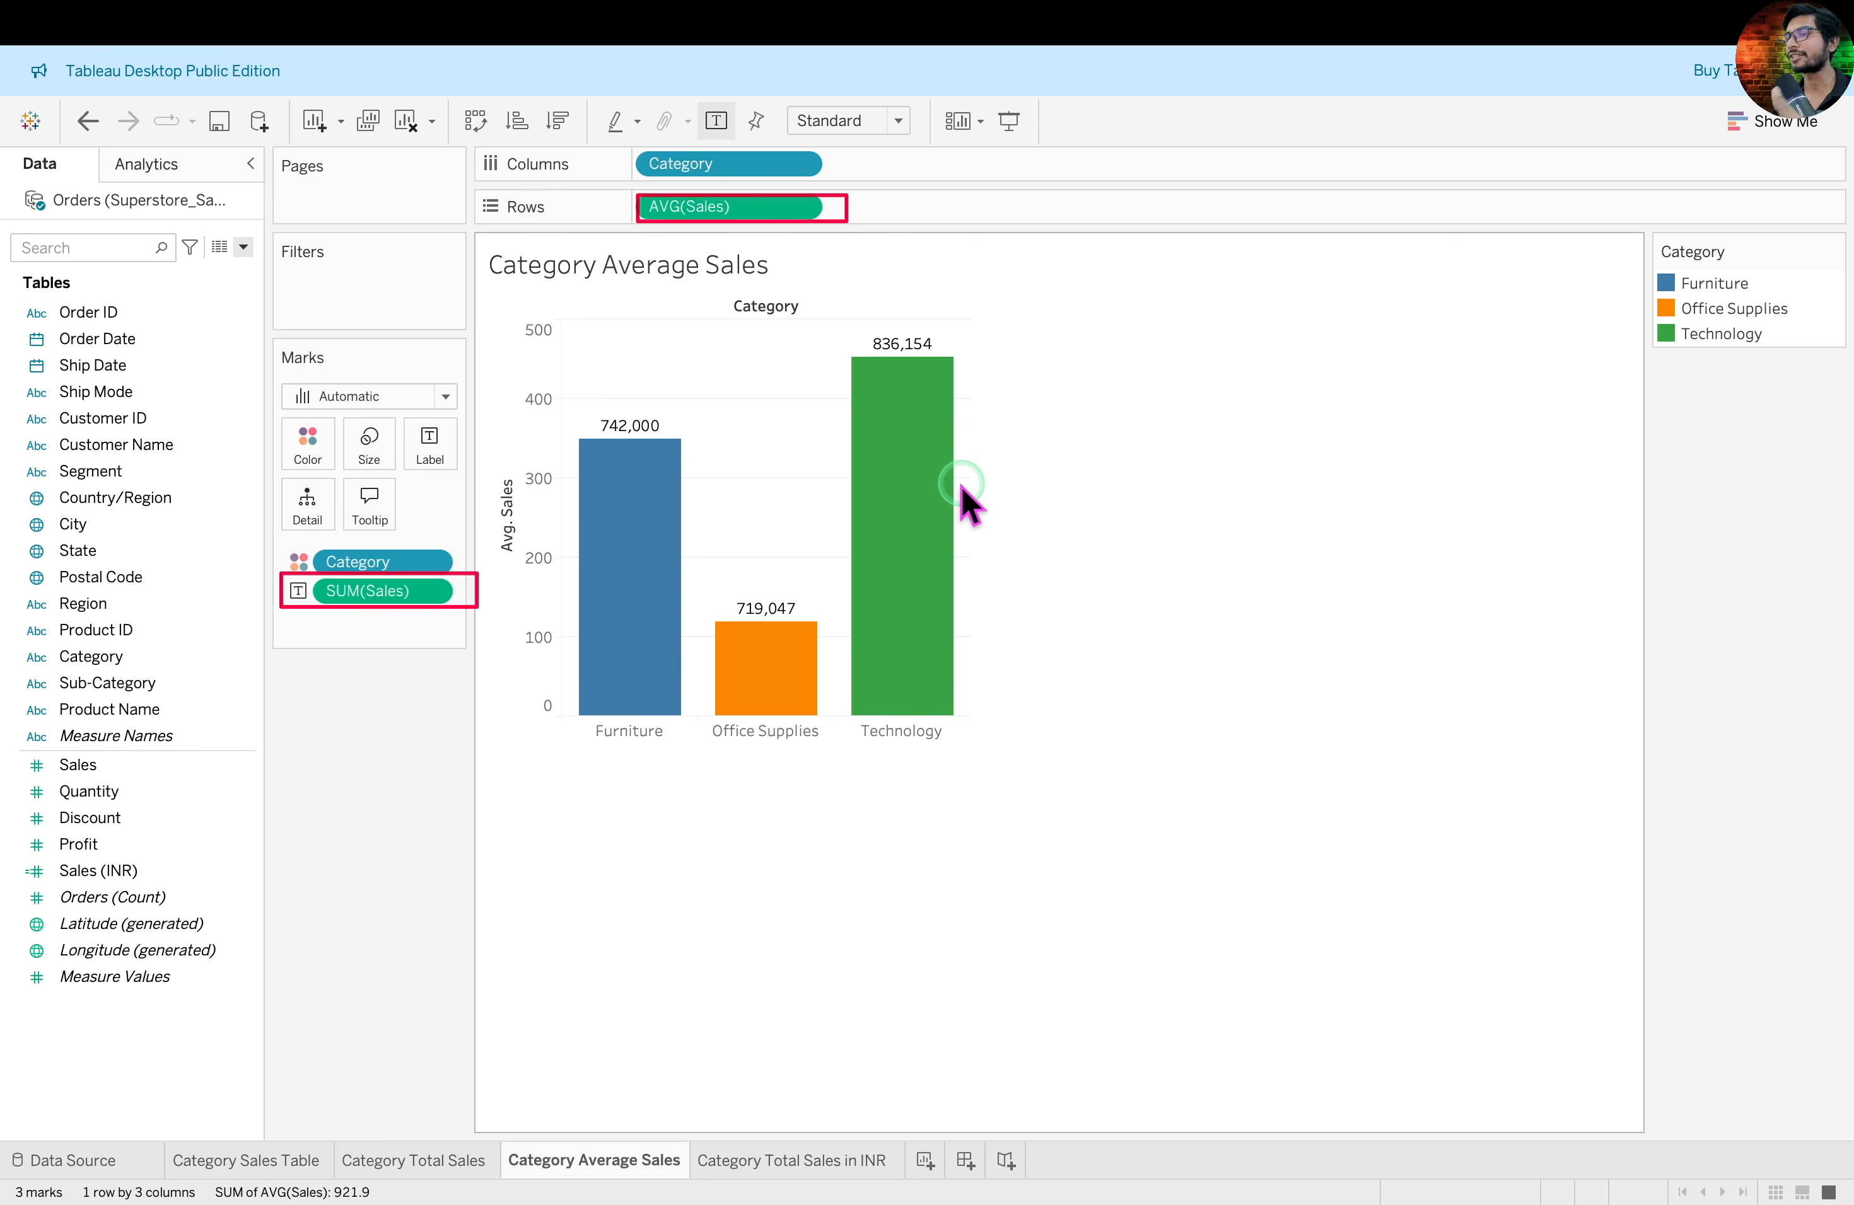
Set the Sales measure used for the bar labels to Average as well
mouse_move(661, 501)
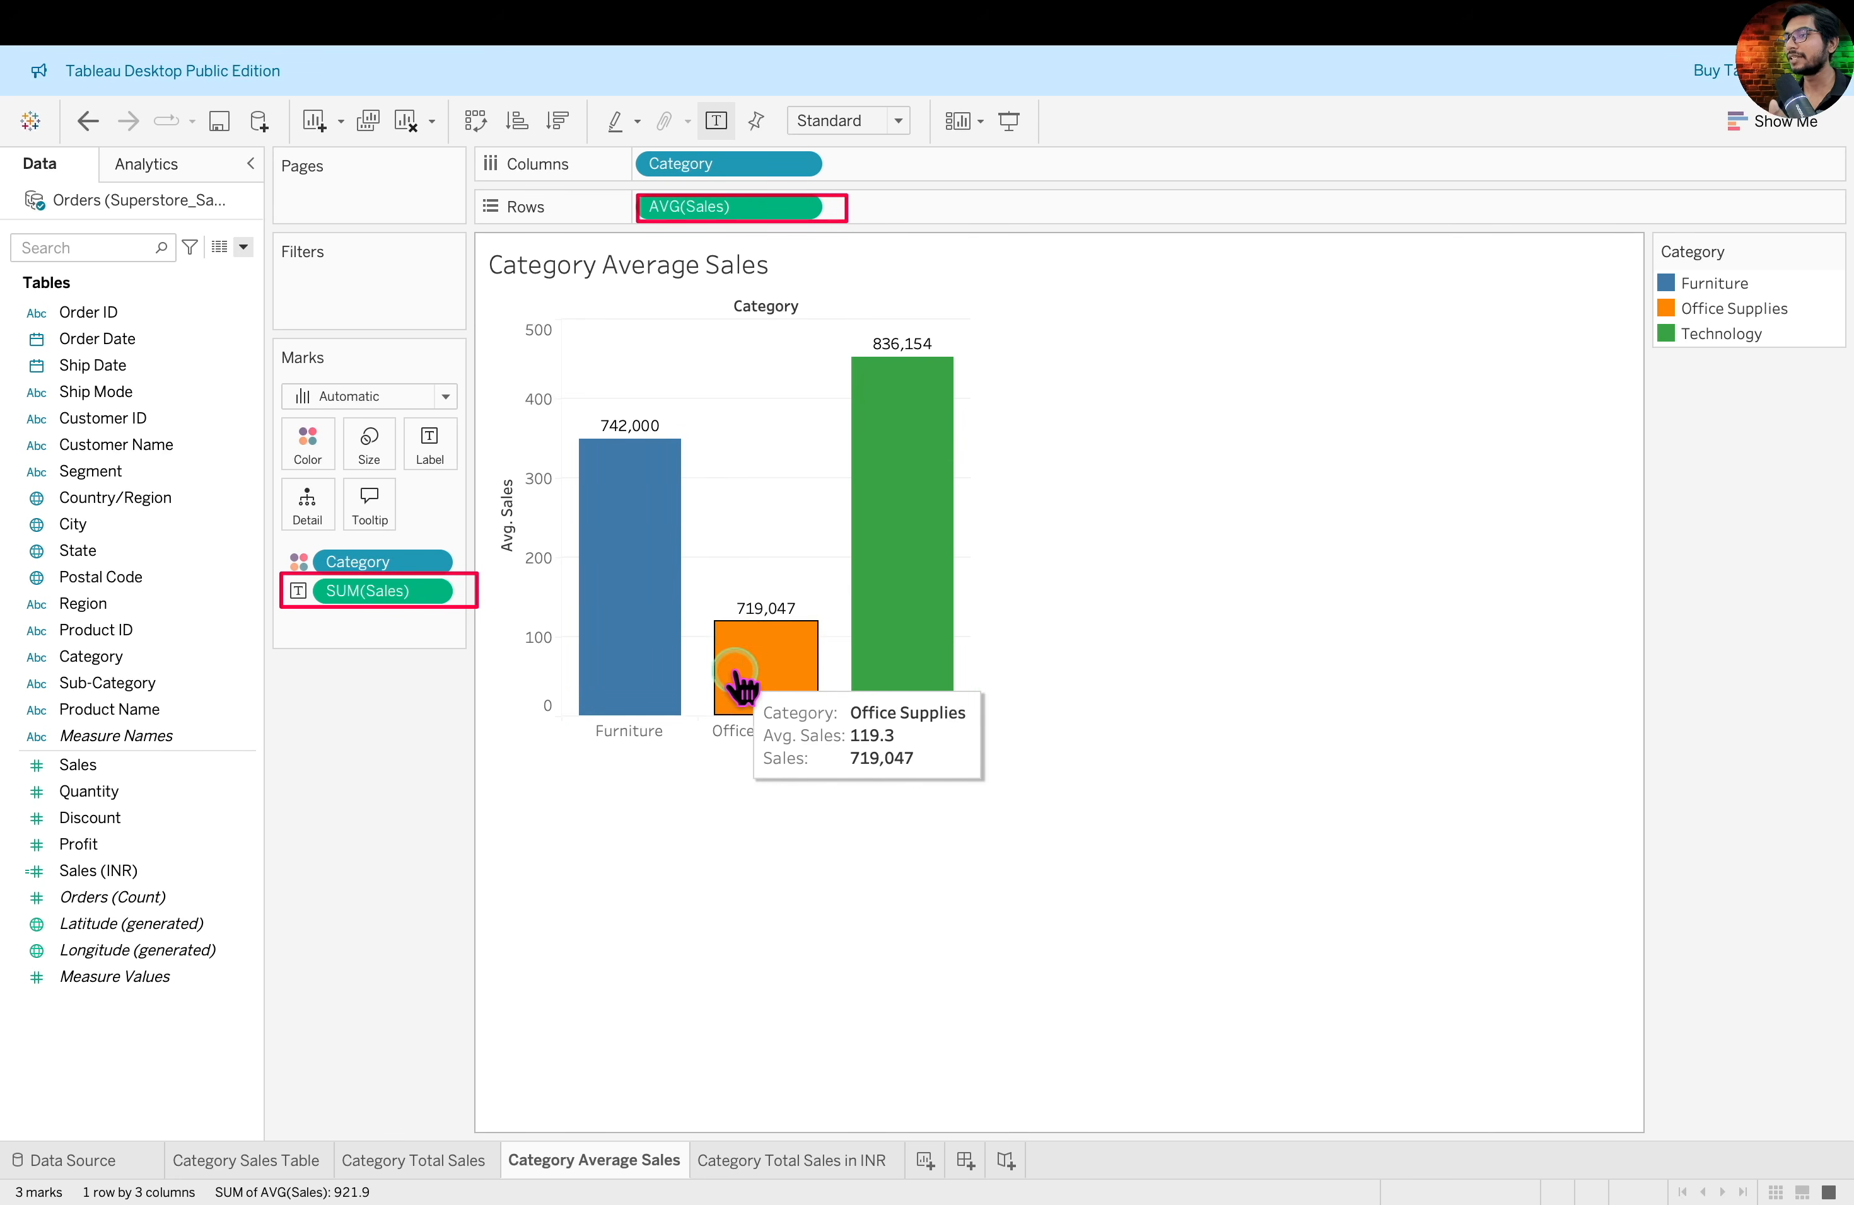
mouse_move(921, 525)
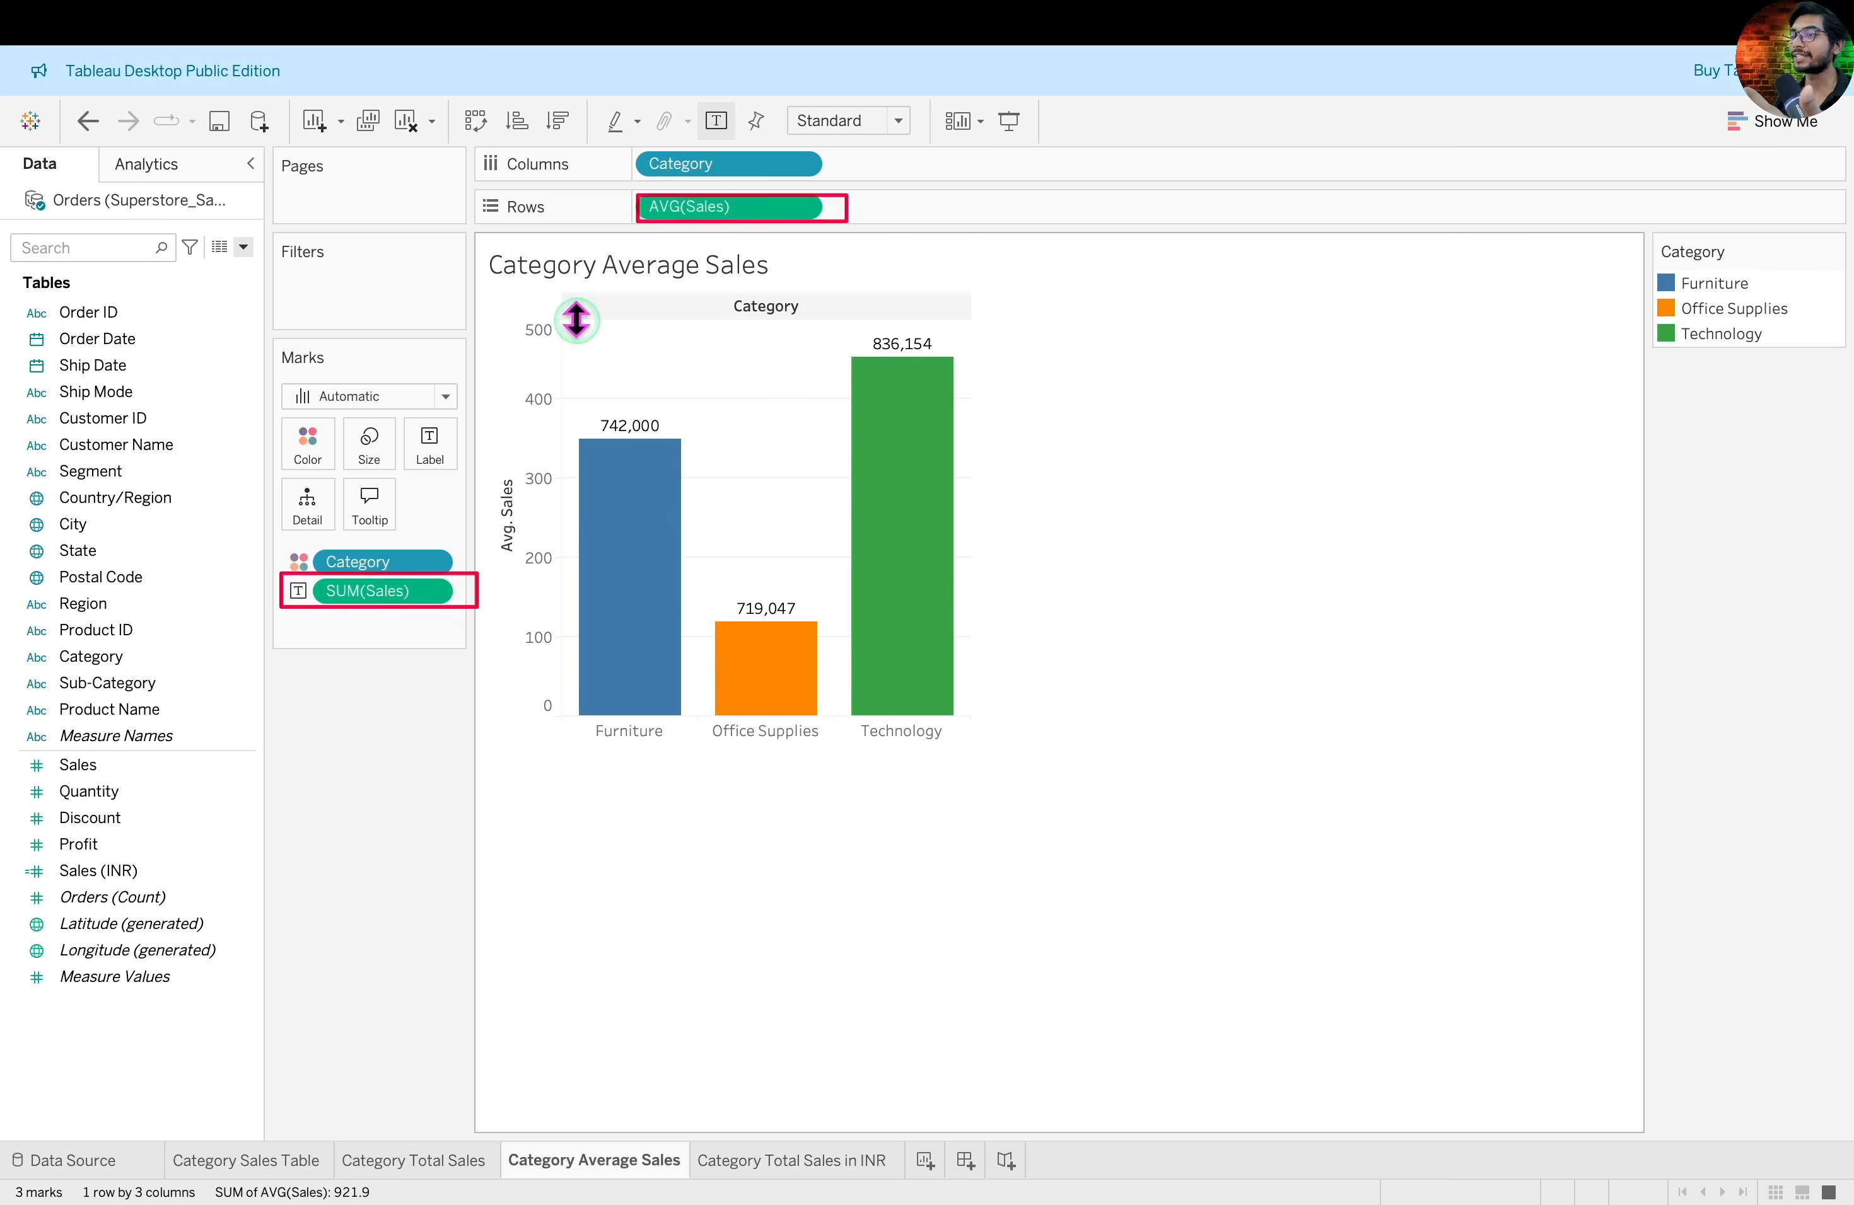
left_click(431, 593)
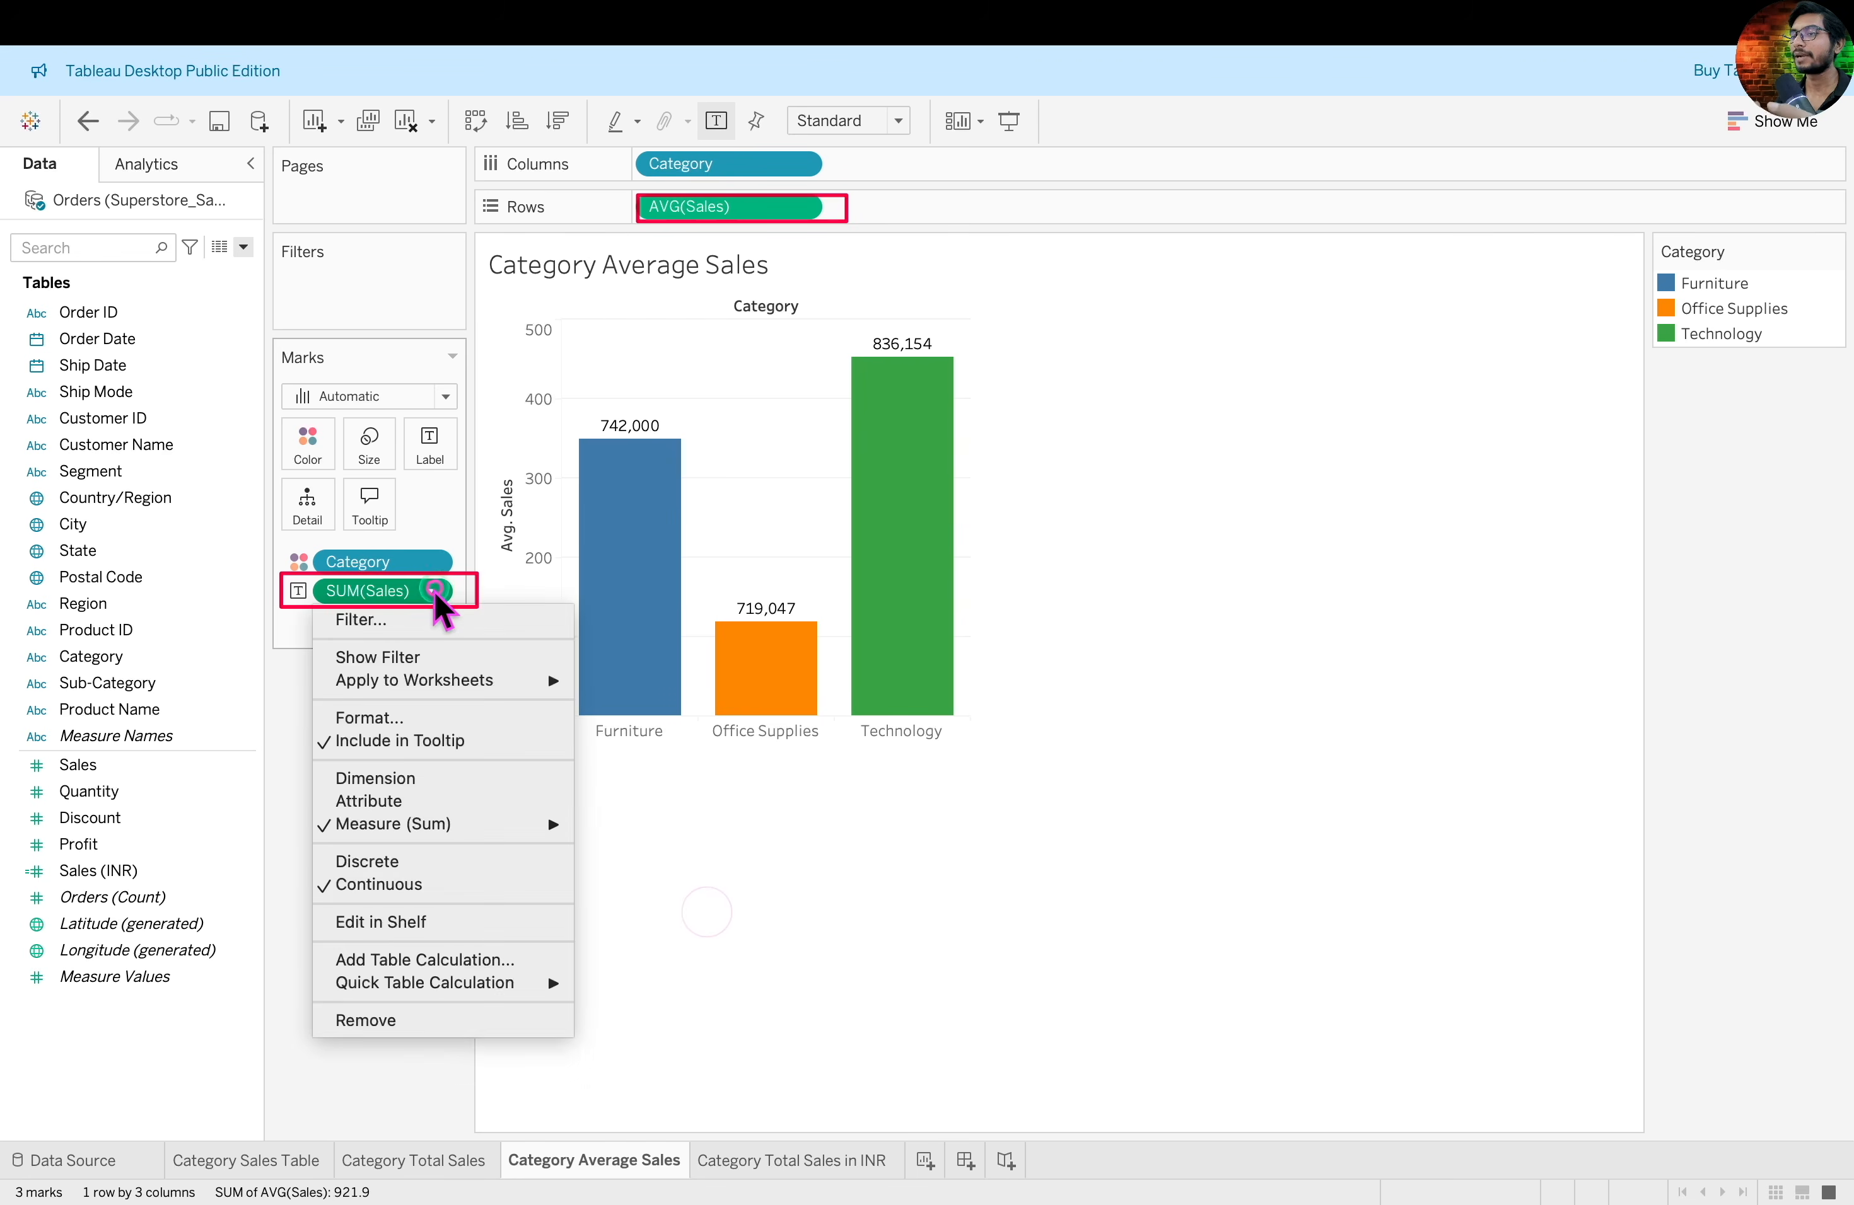
left_click(469, 824)
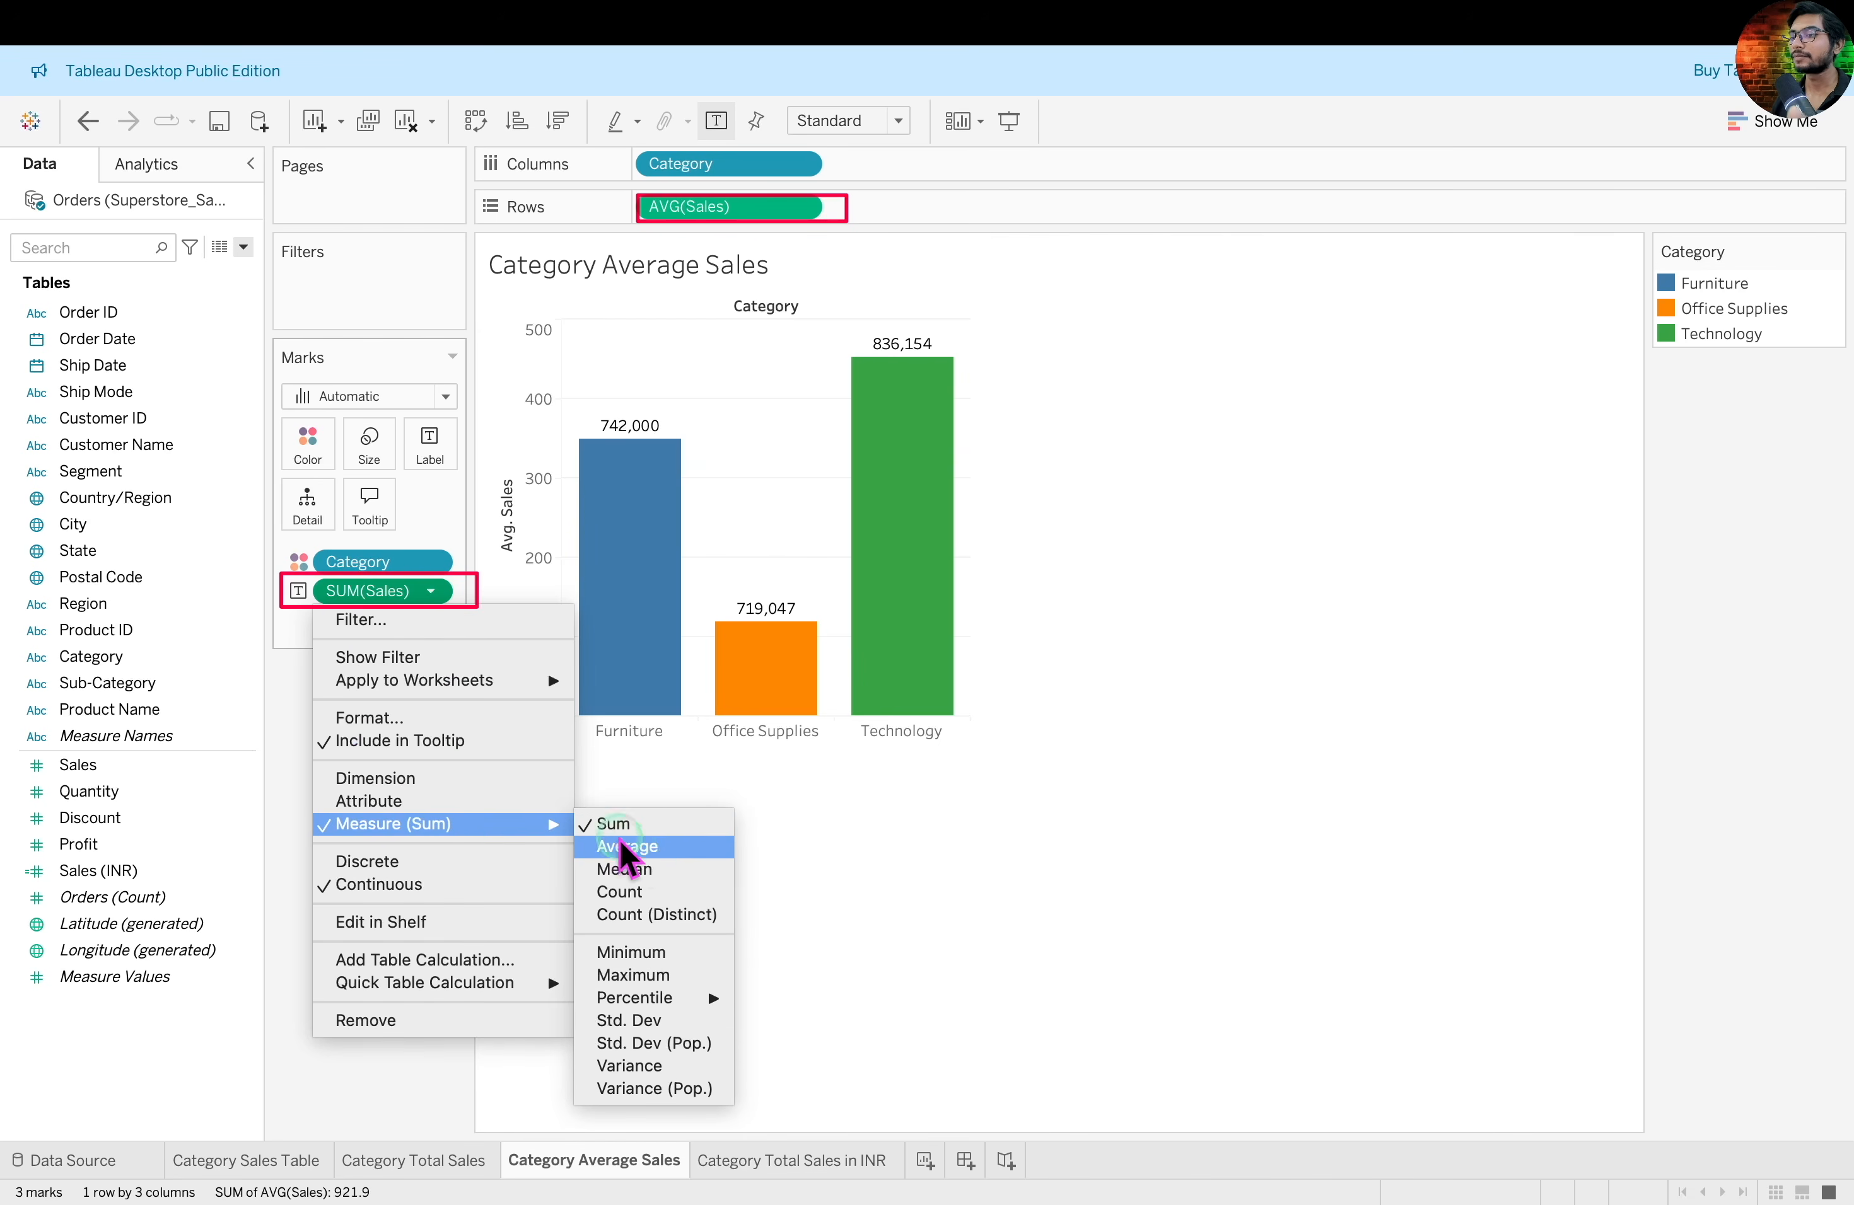
left_click(639, 846)
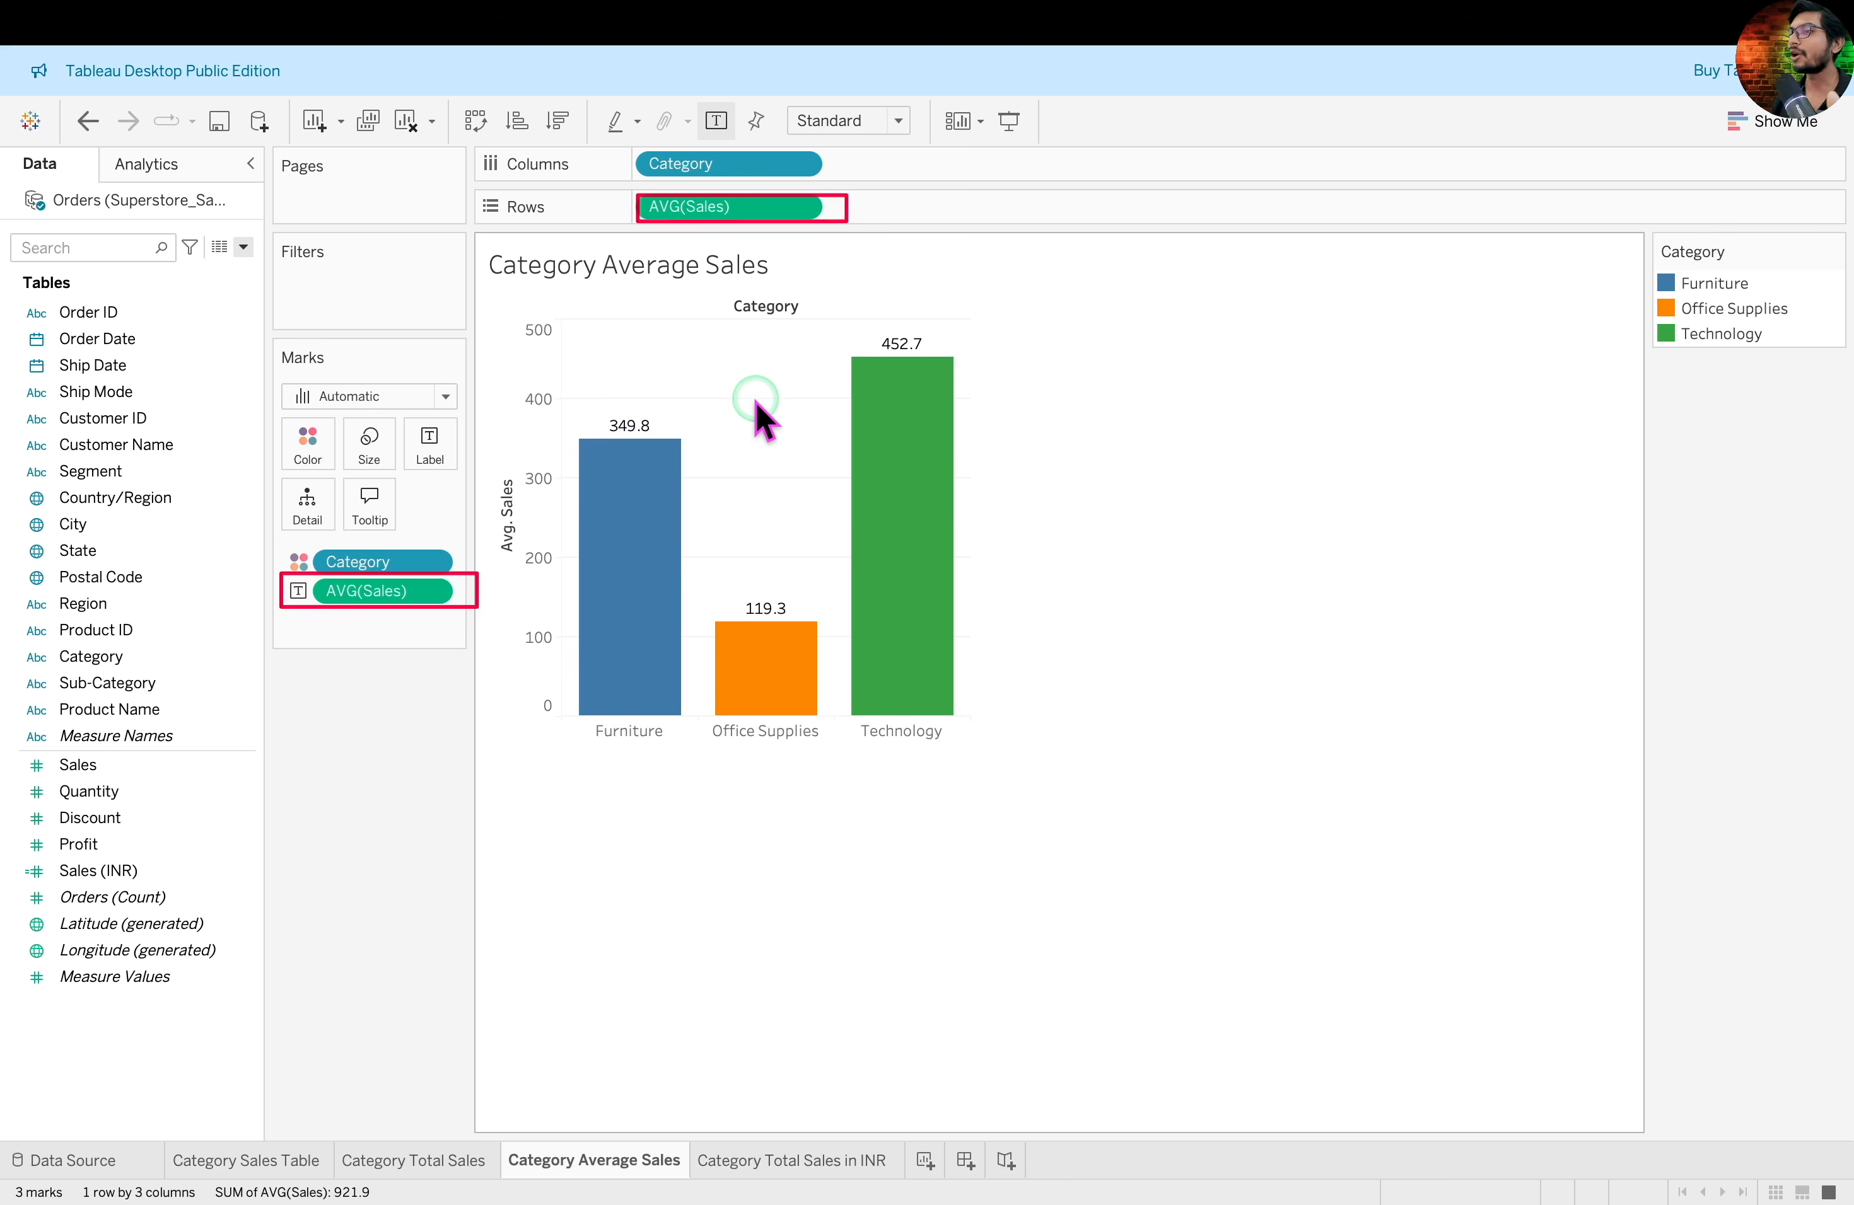
Switch to the Super_Store_Sales_Data spreadsheet in Google Sheets to compare its category averages with the Tableau chart
mouse_move(891, 414)
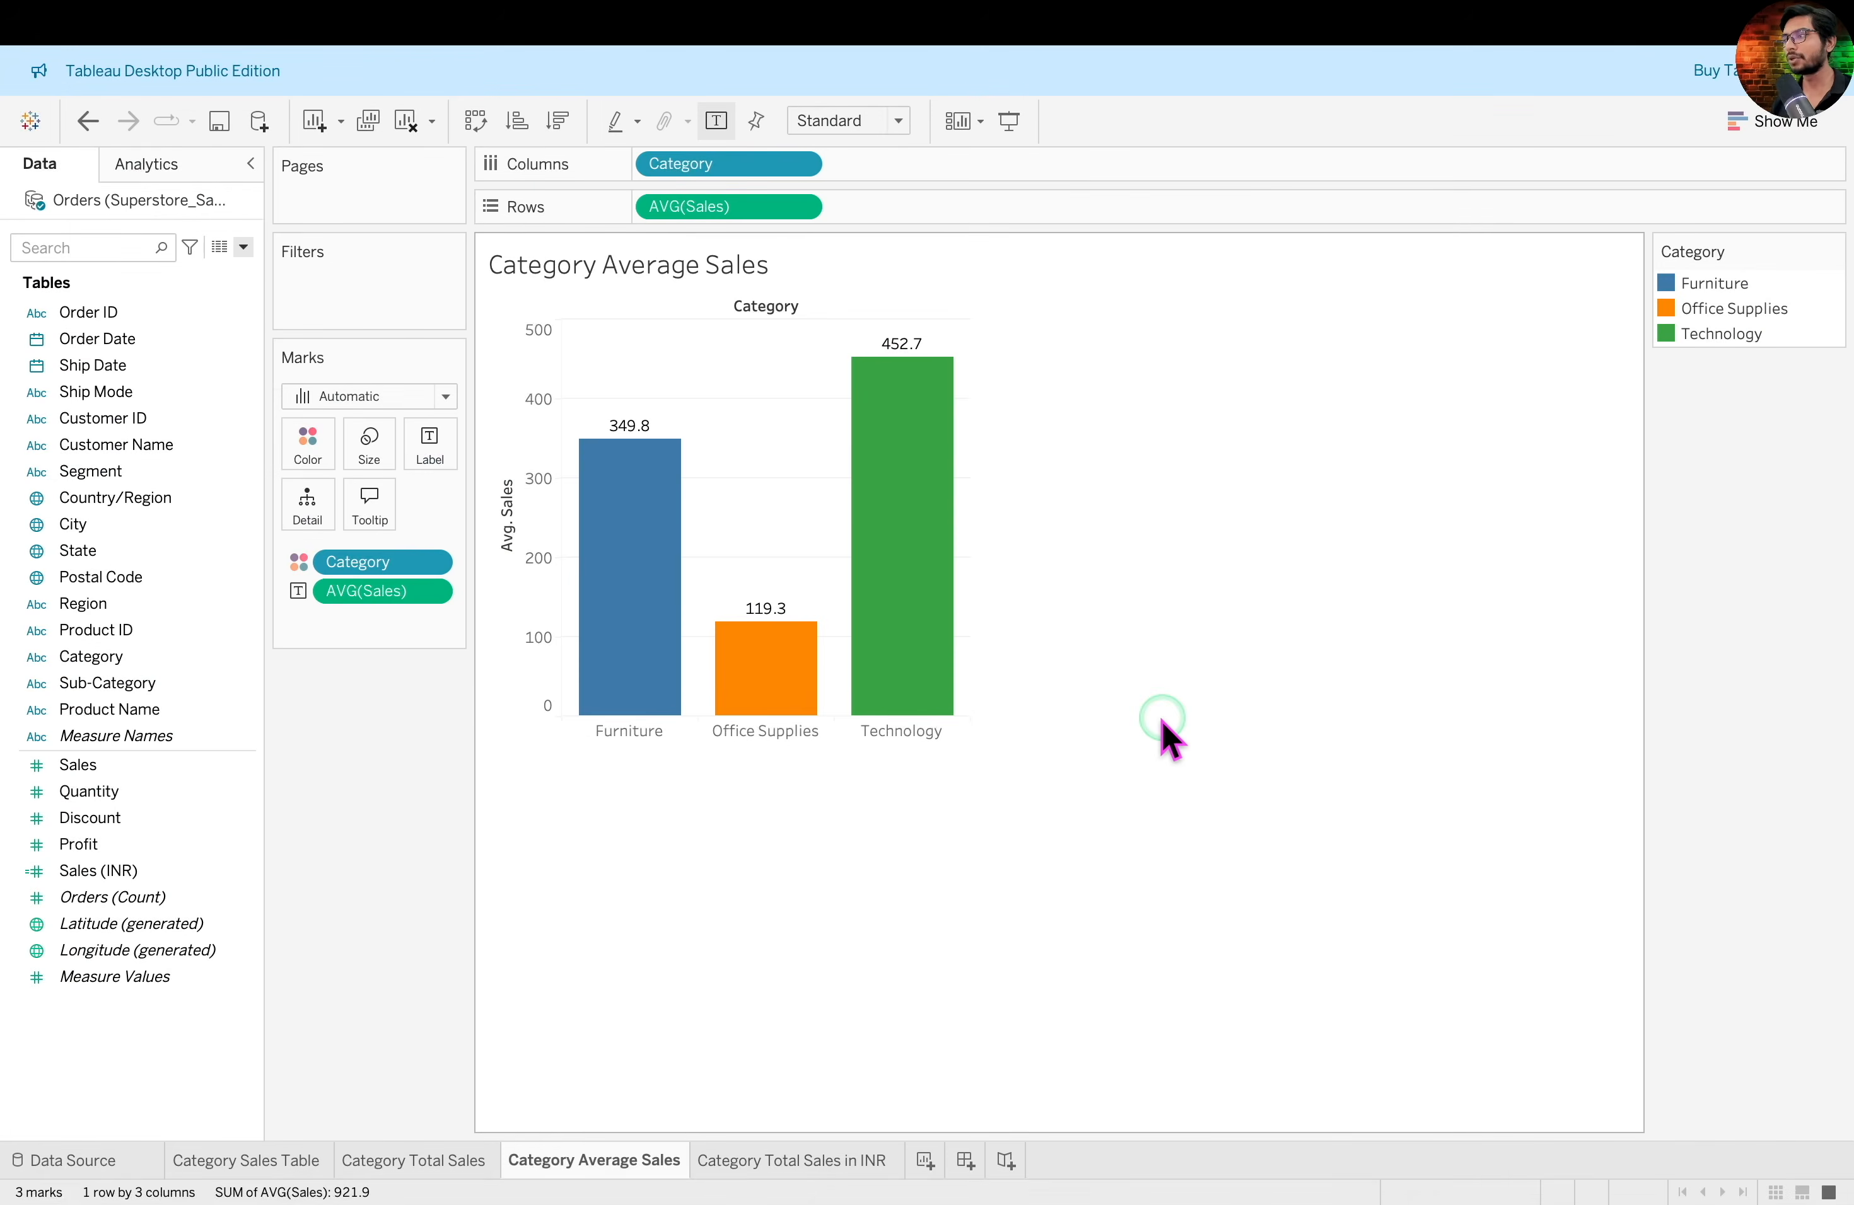
key("ctrl+Left")
left_click(1163, 720)
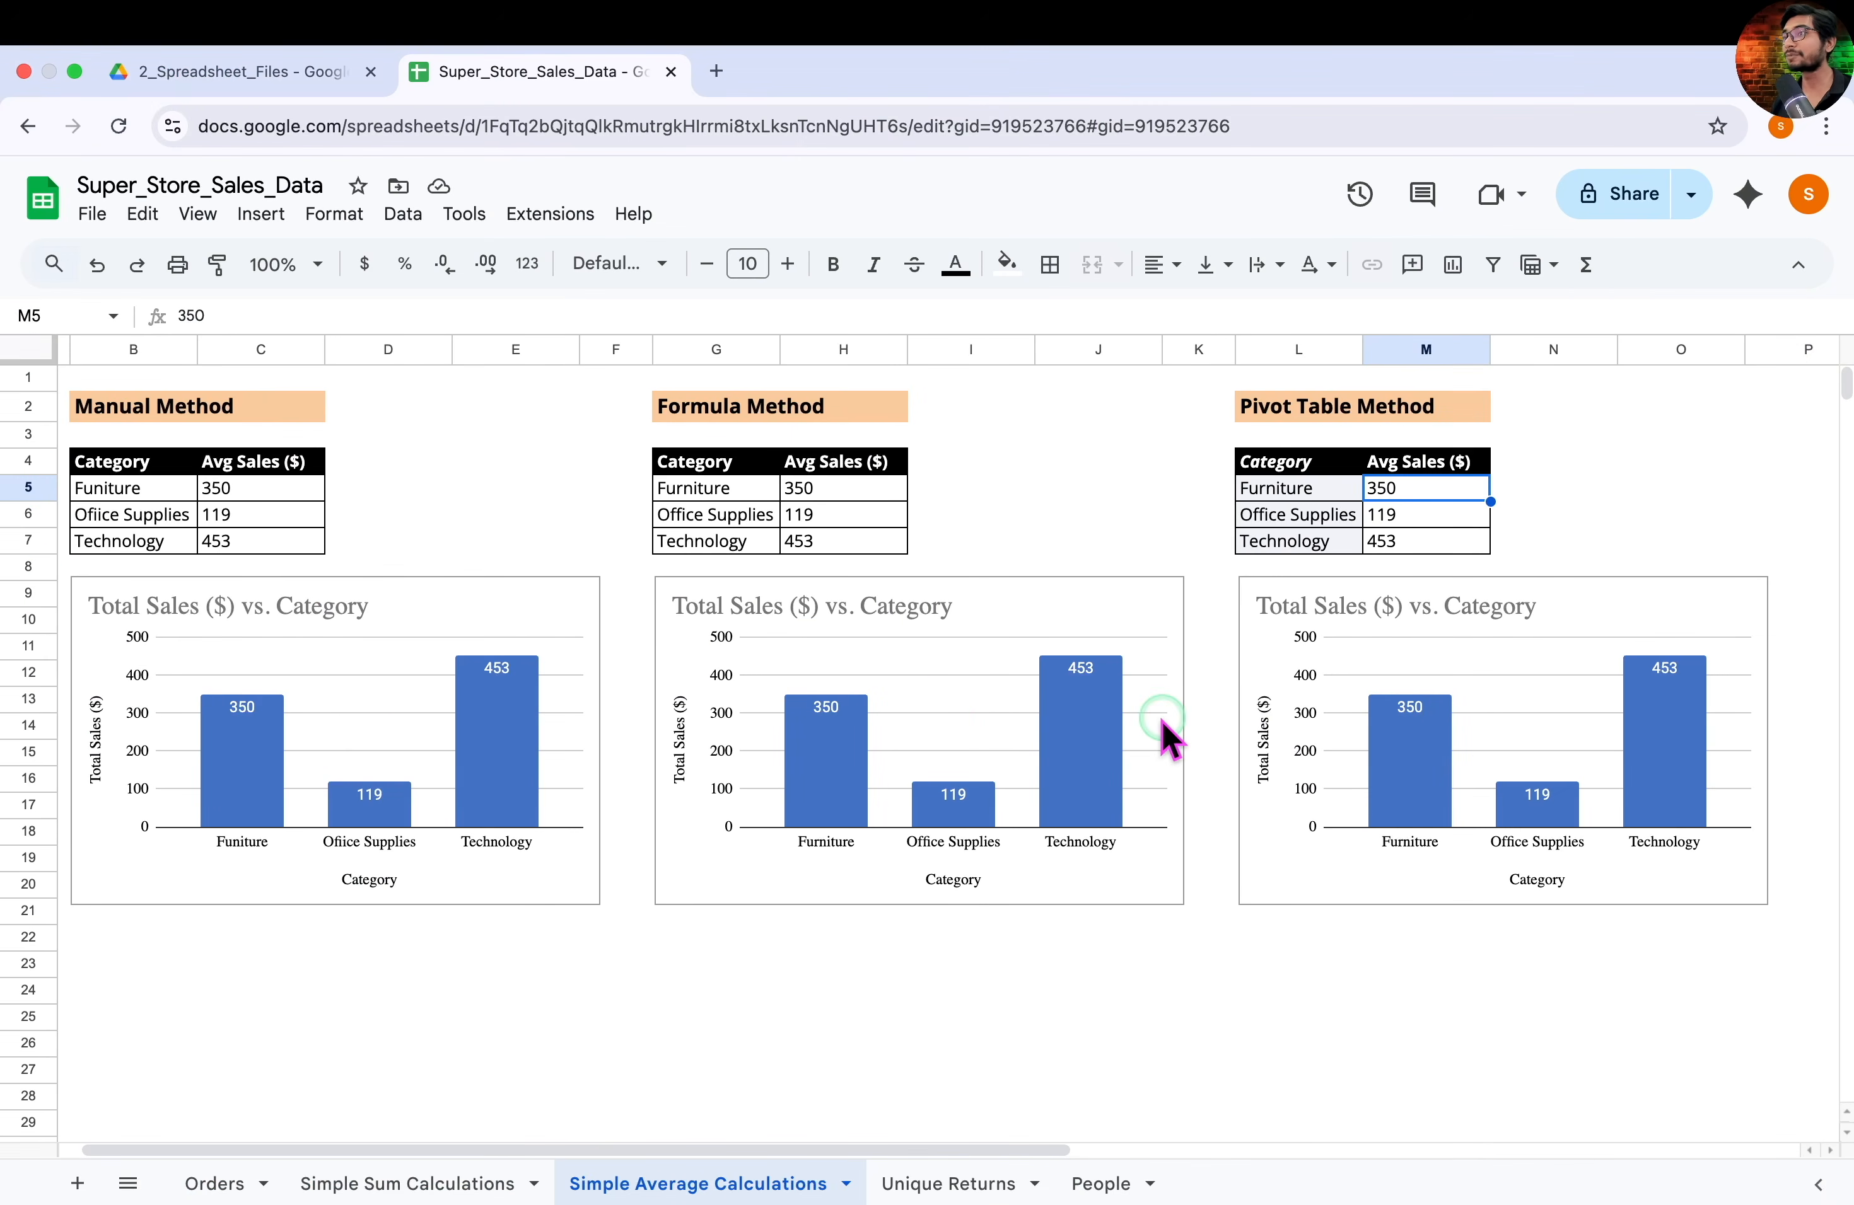